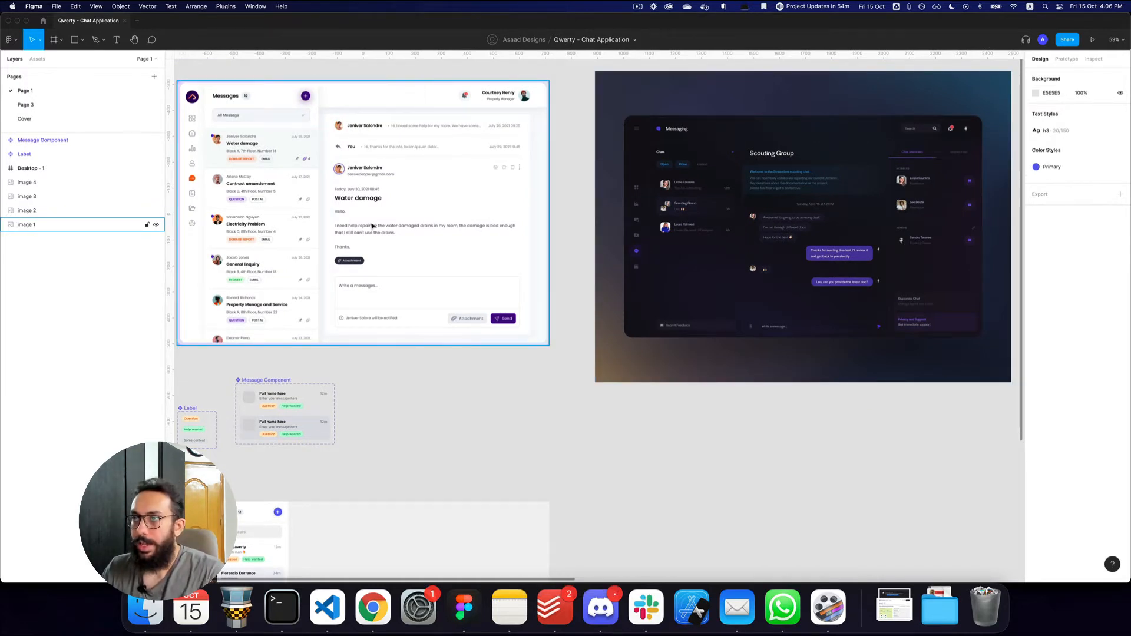
Step: Examine the dark group-chat reference and the light messaging reference with the contact details column
key(z)
scroll(493, 240, right, 5)
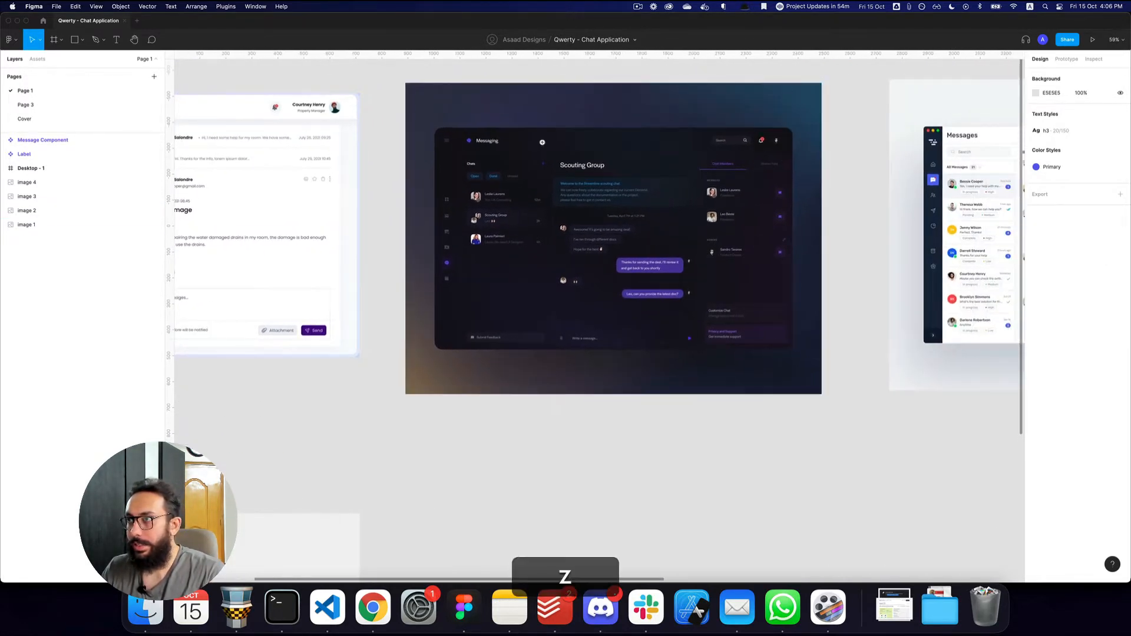
drag(543, 142, 757, 392)
key(alt+z)
alt+click(543, 260)
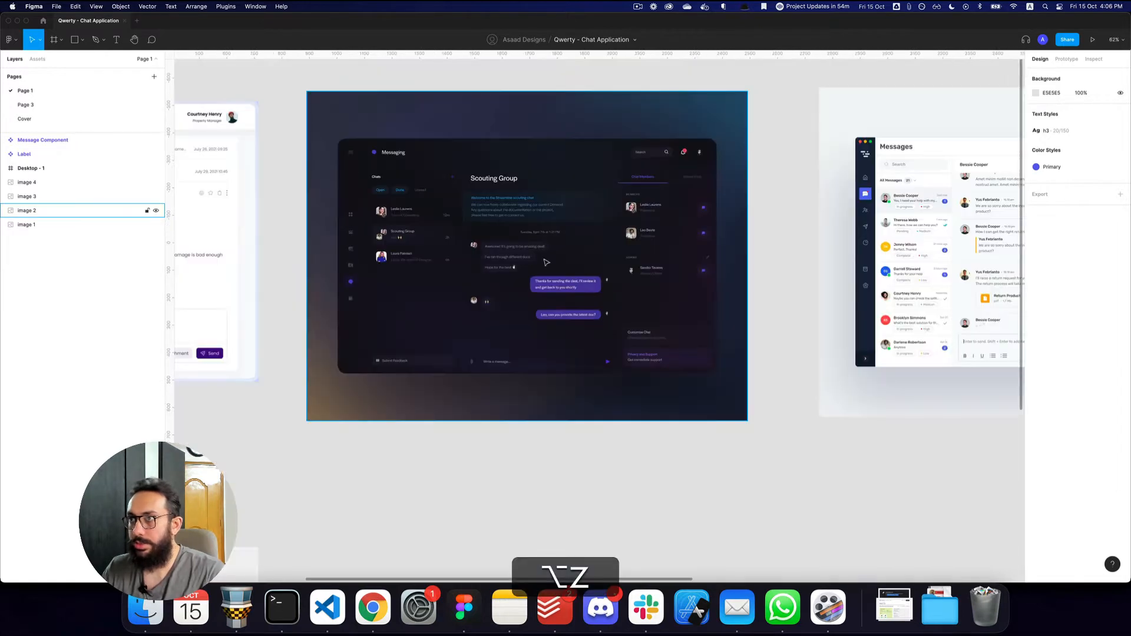
scroll(547, 262, right, 5)
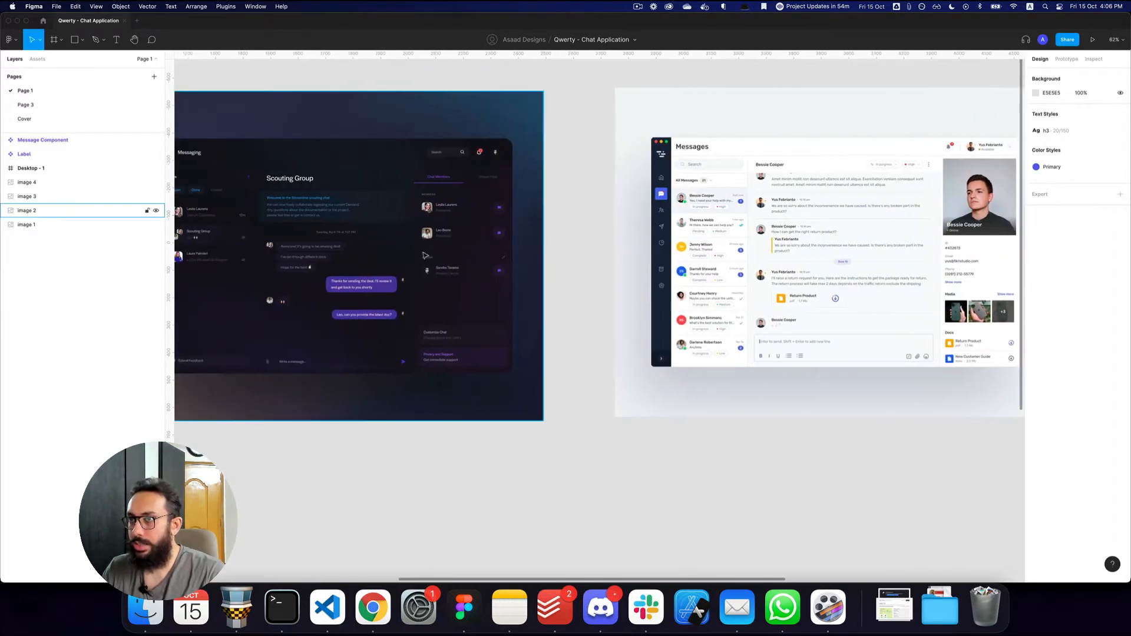
scroll(589, 201, right, 4)
click(741, 174)
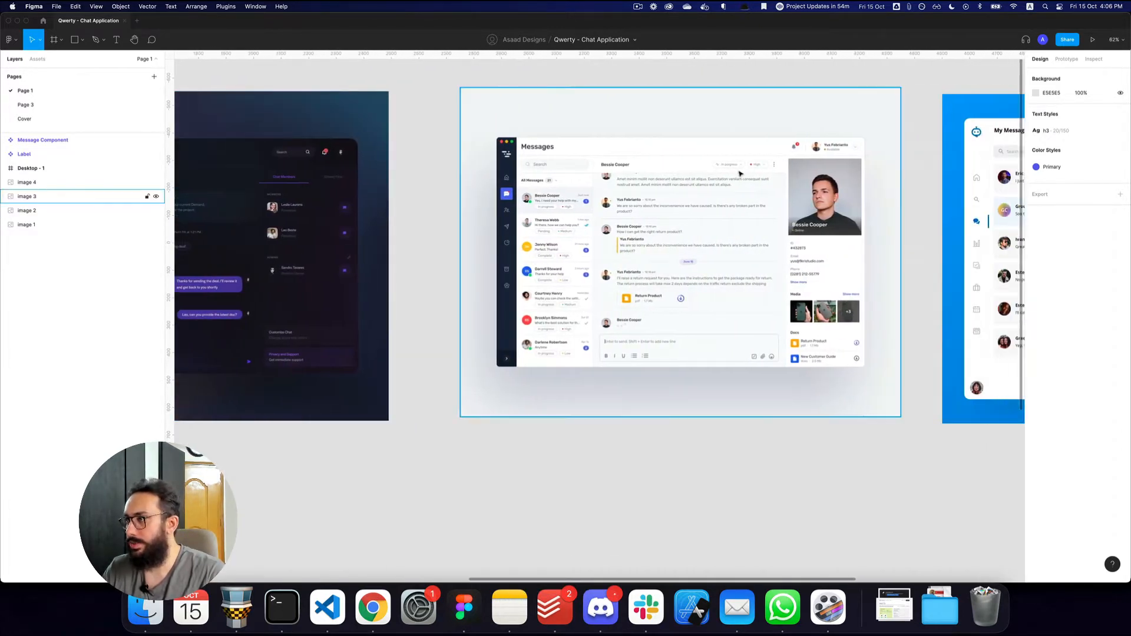
scroll(801, 211, left, 2)
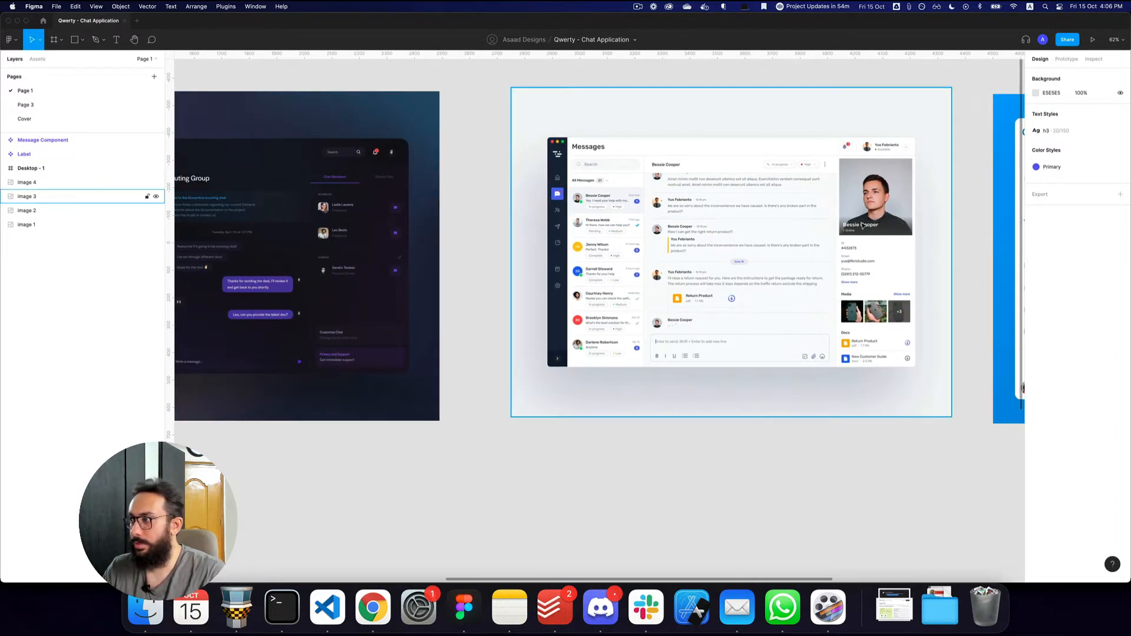
scroll(862, 225, right, 1)
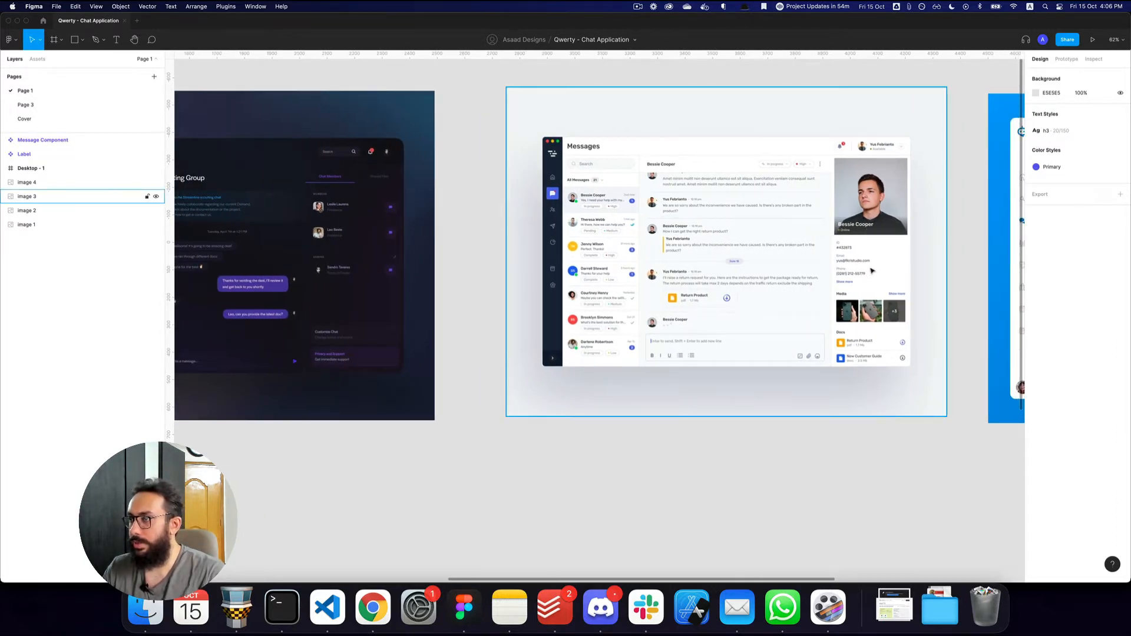
scroll(872, 271, right, 2)
scroll(872, 271, left, 2)
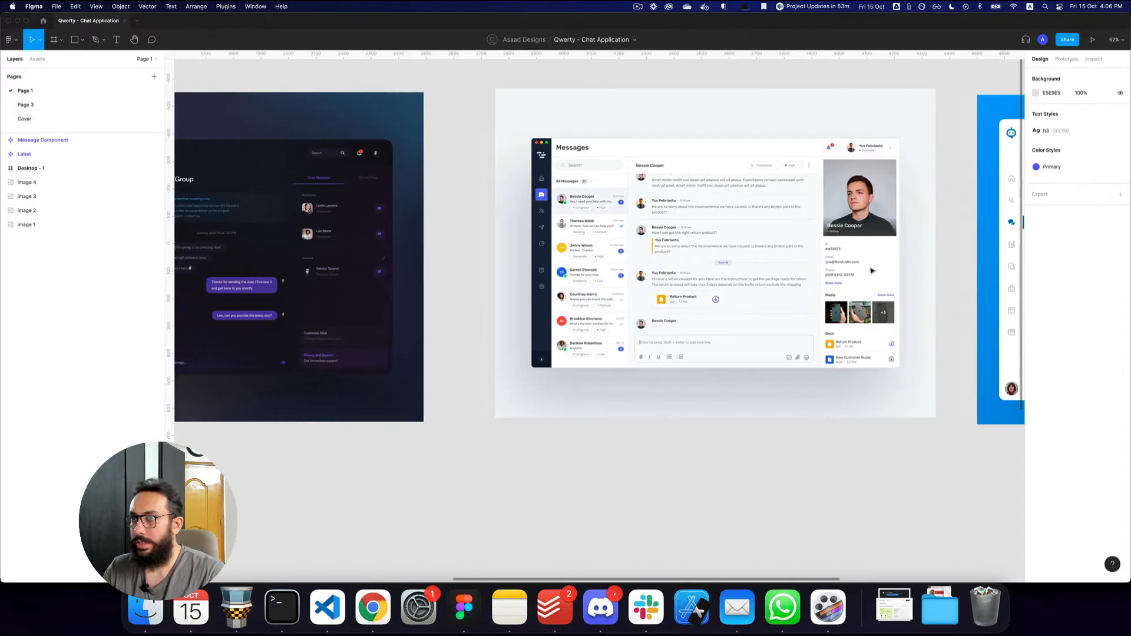
Step: Compare the email-style reference with the dark messaging reference, inspecting the conversation title and message layout up close
scroll(872, 271, left, 20)
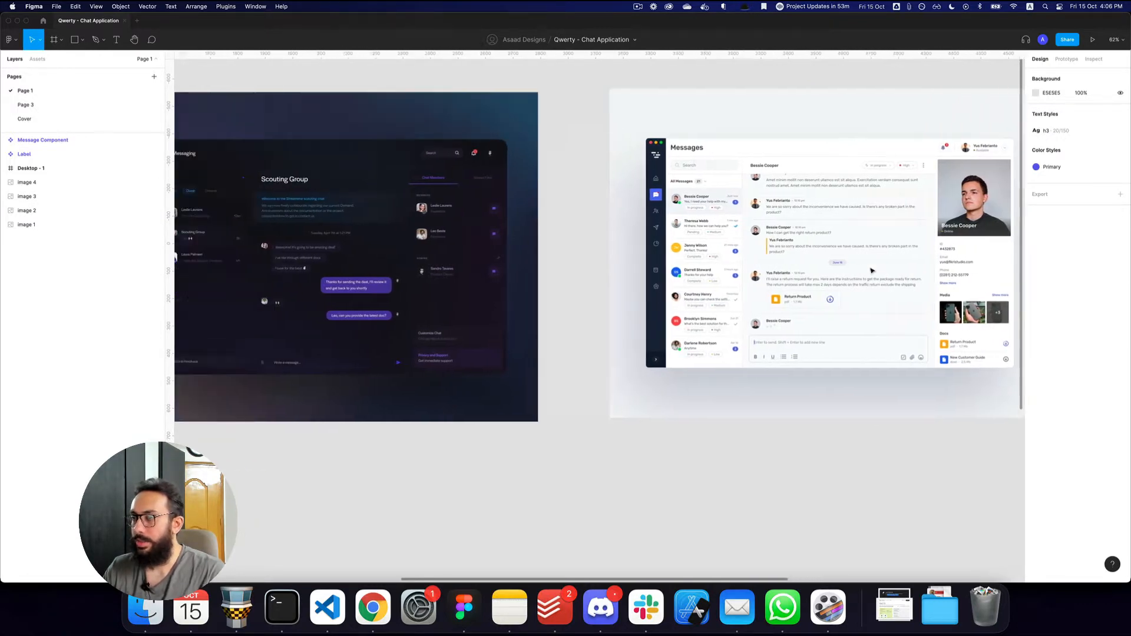
scroll(872, 271, down, 2)
scroll(872, 271, right, 10)
scroll(872, 271, up, 5)
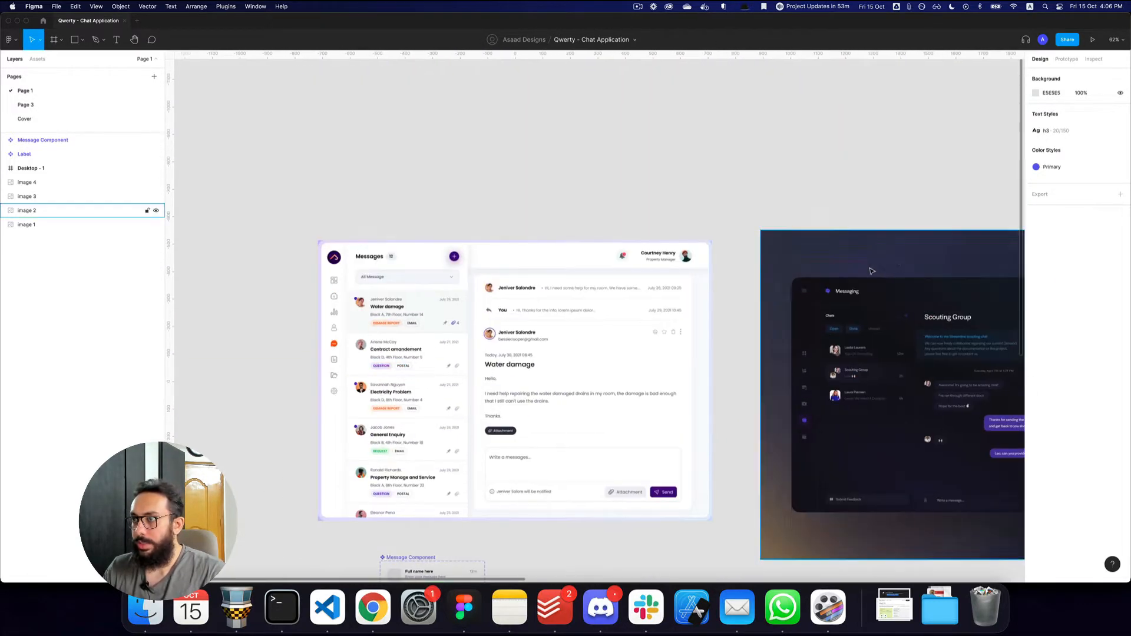
scroll(872, 271, down, 3)
scroll(872, 271, right, 5)
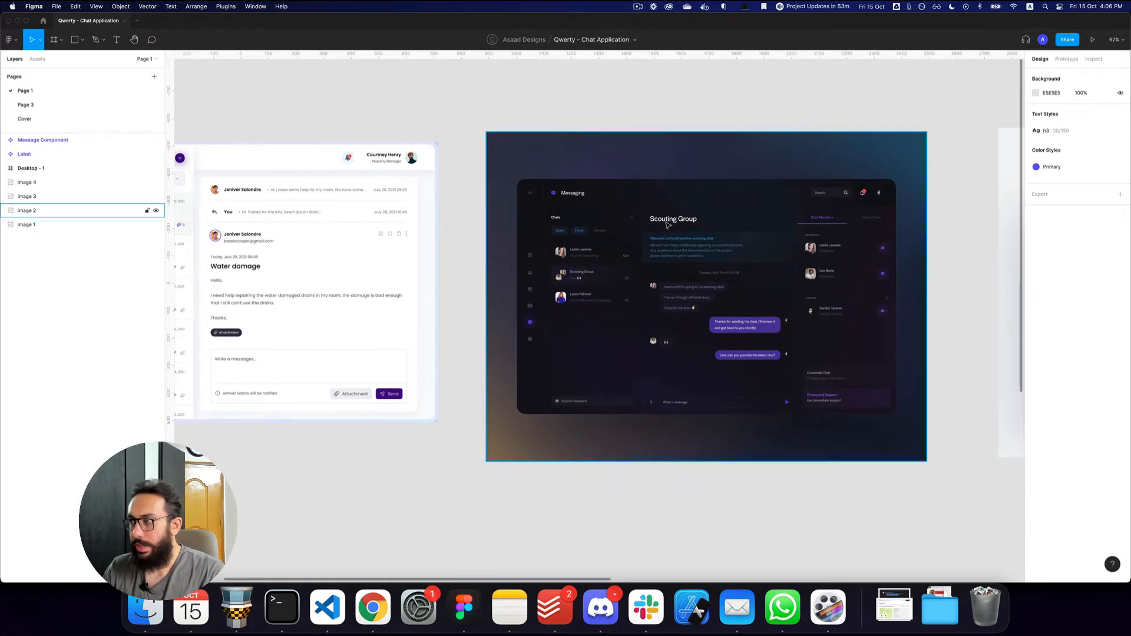
key(z)
click(817, 215)
key(alt+z)
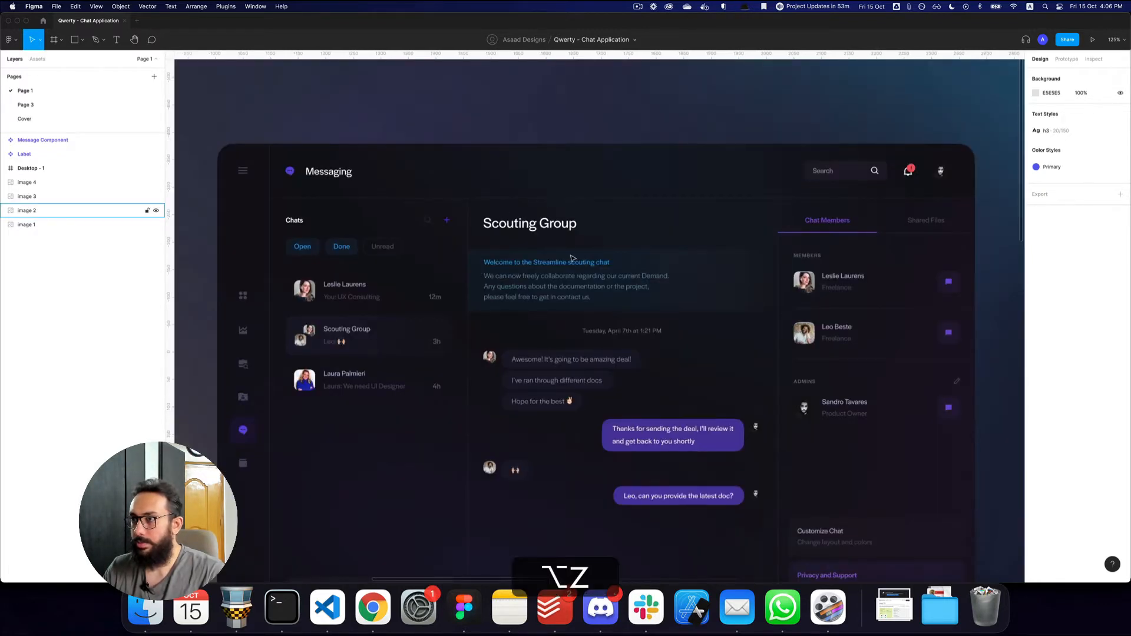
alt+click(576, 267)
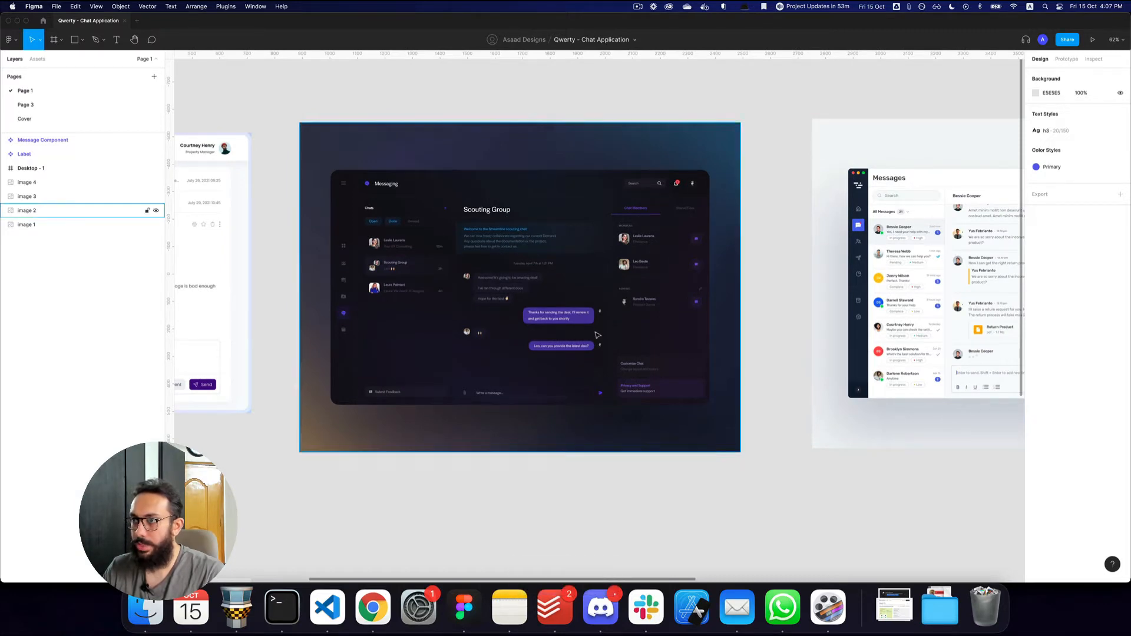
Step: Add a text layer in the empty area of Desktop - 1 containing the highlighted contact's name from the message list
scroll(595, 333, down, 10)
key(z)
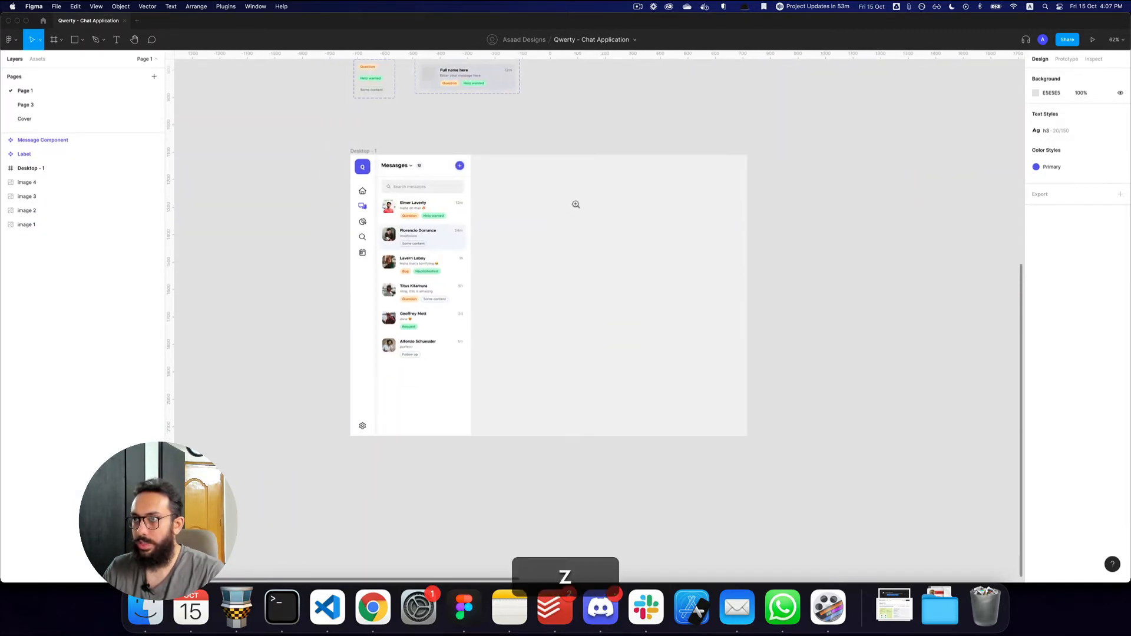
click(505, 171)
key(t)
click(486, 175)
key(shift)
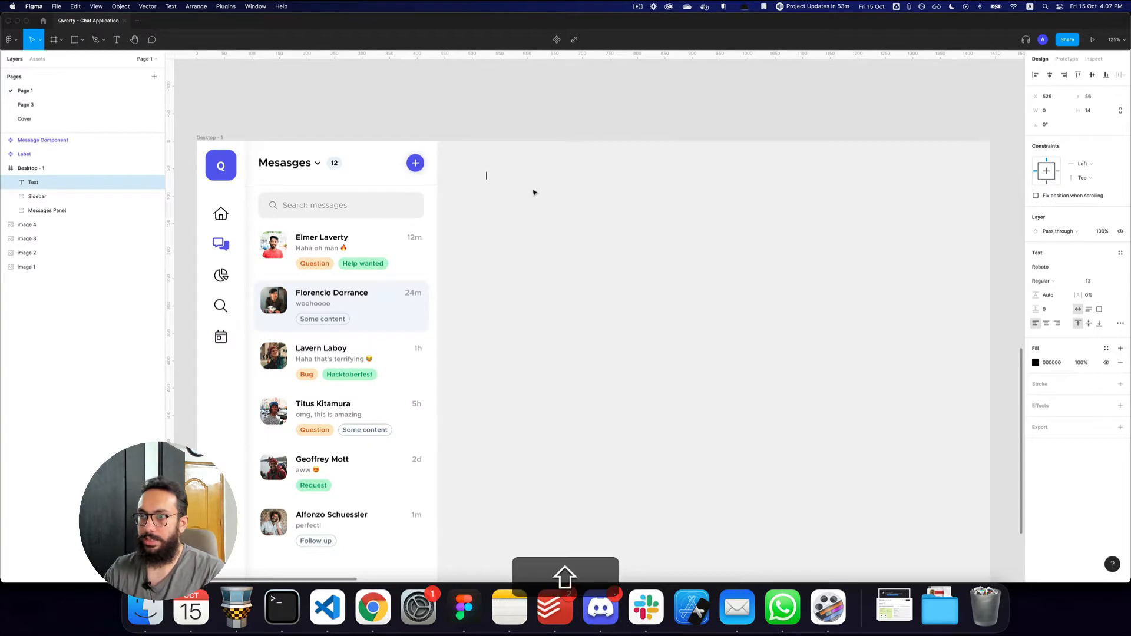
text(Fo)
key(super+Escape)
super+click(329, 293)
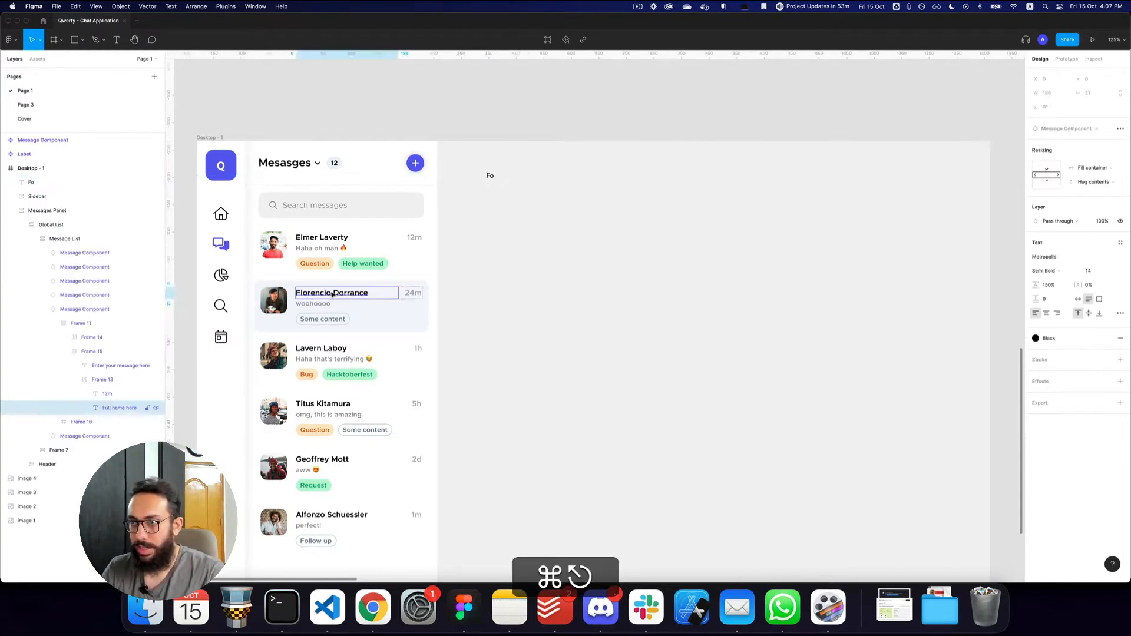
double_click(492, 174)
key(shift+super+v)
key(shift+super+Escape)
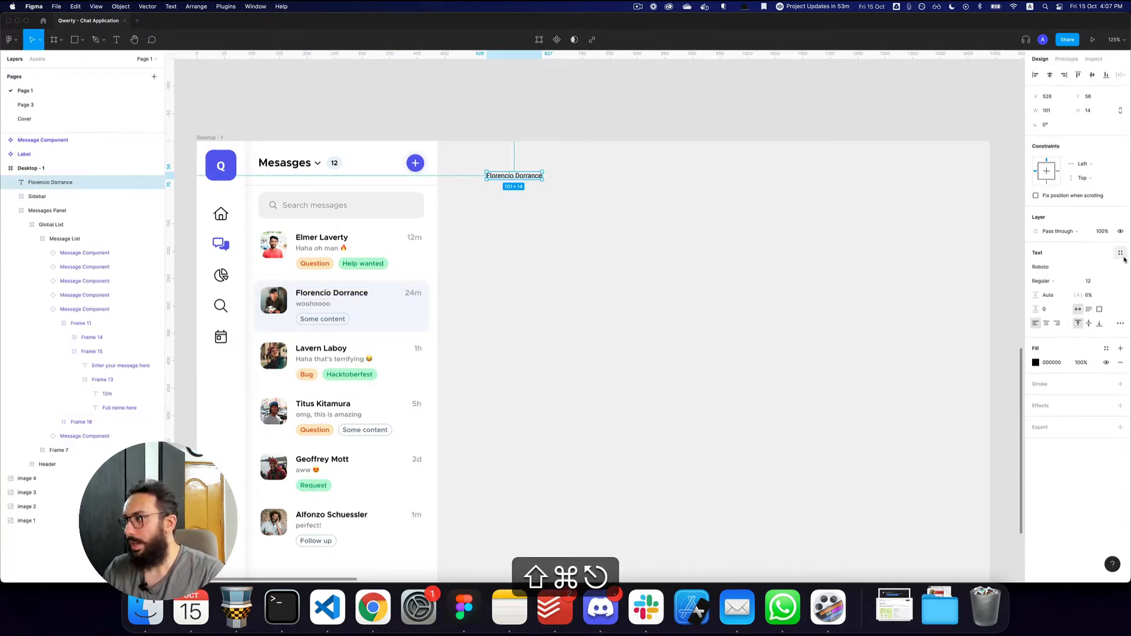
Step: Set the new contact name text to font size 24
super+click(361, 294)
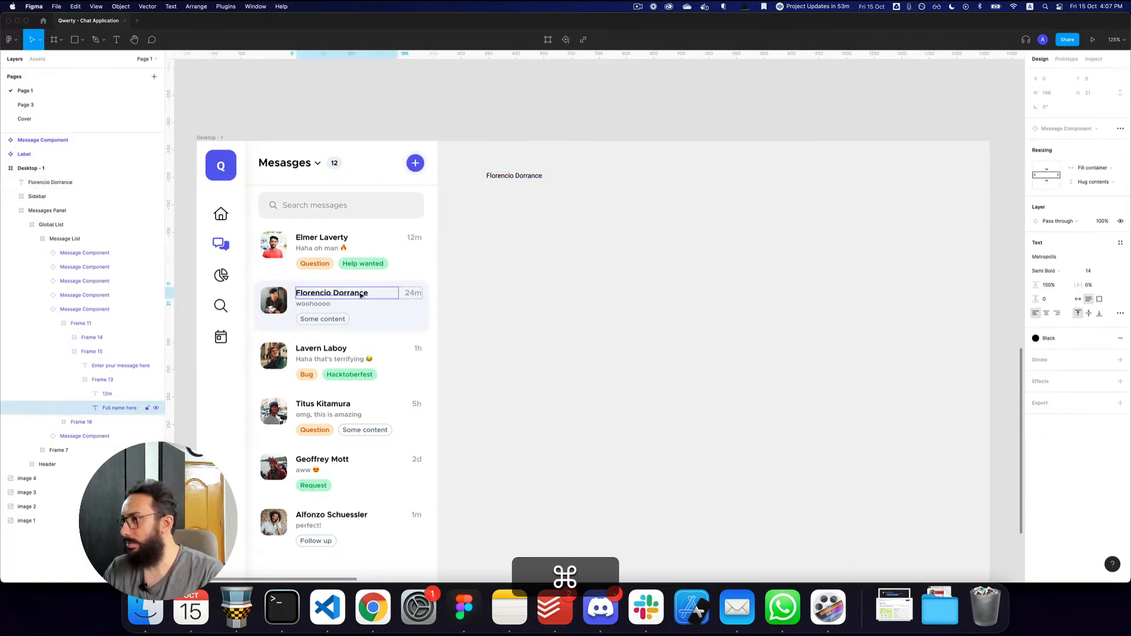
click(488, 172)
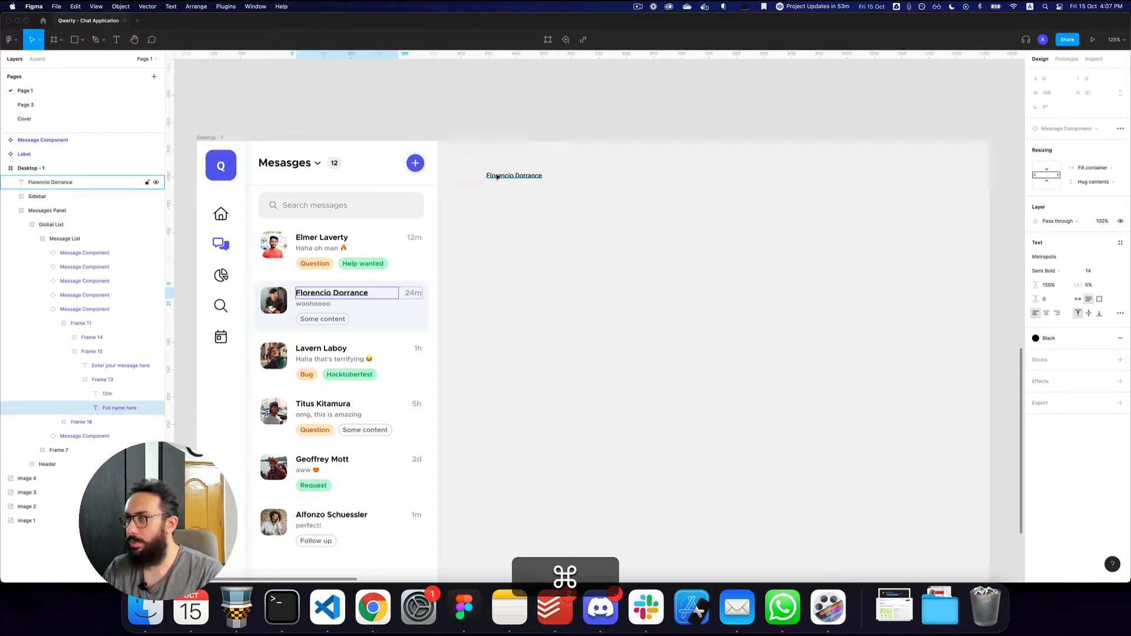
text(24)
key(Return)
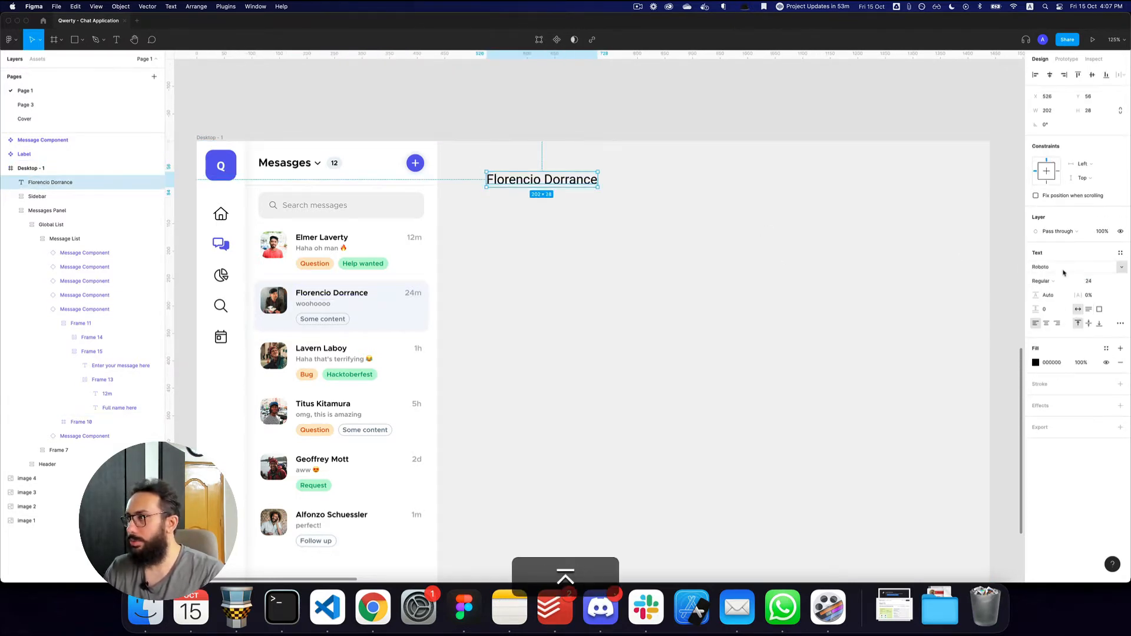
Step: Apply the message list name's text properties to the new contact name, then set its font size to 24
super+click(331, 293)
key(alt+super+c)
click(538, 179)
key(alt+super+v)
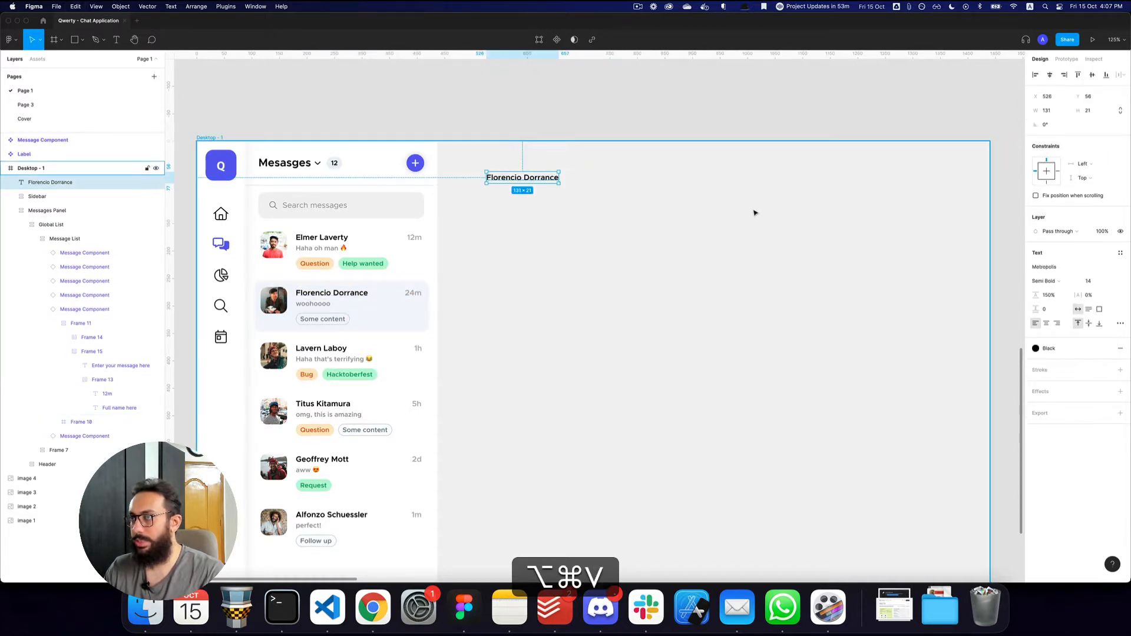
click(1088, 281)
text(24)
key(Return)
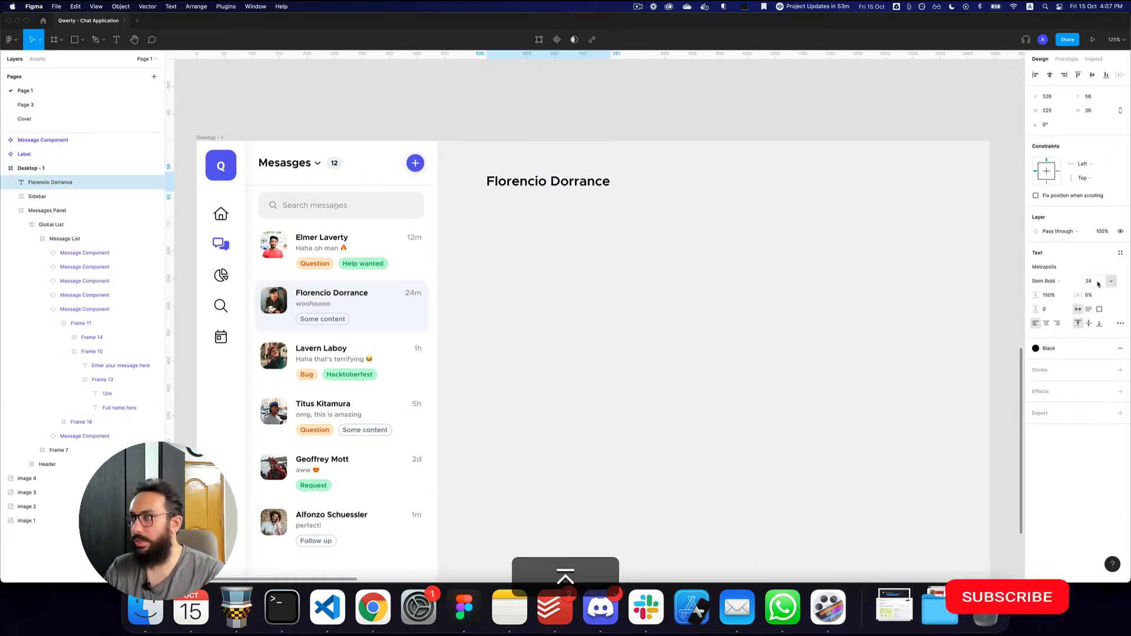
Step: Position the contact name as a heading near the upper edge of the empty area, checking the dark messaging reference
key(v)
drag(523, 182, 474, 446)
key(z)
alt+click(569, 181)
key(space)
drag(649, 294, 503, 346)
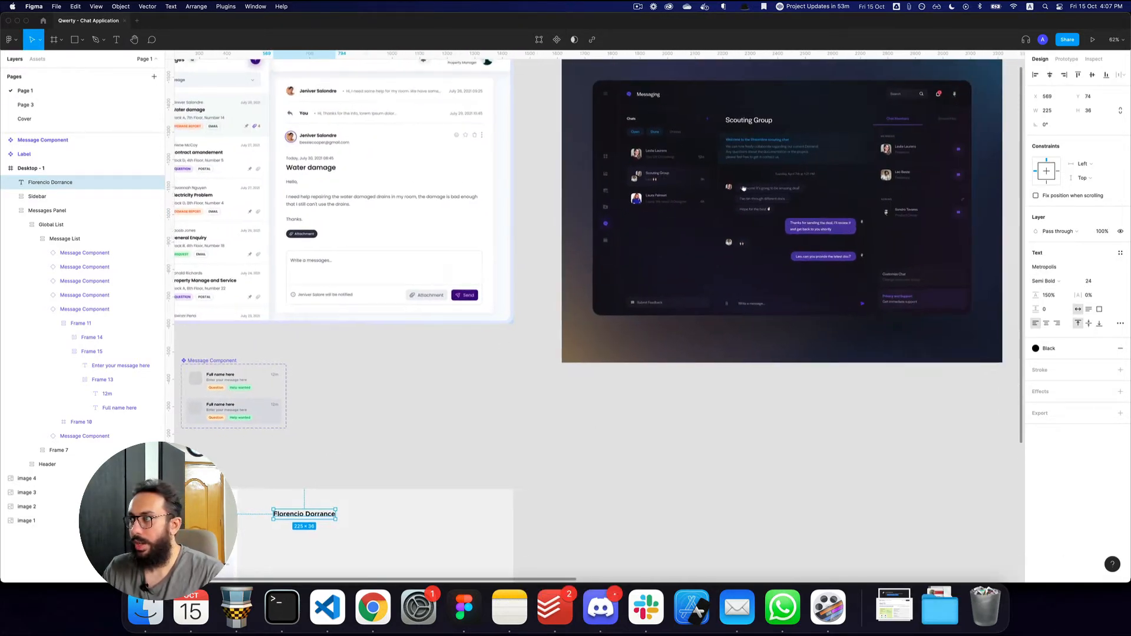
drag(935, 151, 566, 202)
drag(668, 200, 569, 206)
drag(547, 289, 884, 148)
drag(571, 289, 957, 104)
key(z)
click(517, 251)
drag(577, 226, 563, 216)
Step: Draw a frame around the contact name heading and fit it beside the Messages Panel at X 437, Y 0, sized 643 × 1024
key(a)
drag(487, 197, 683, 370)
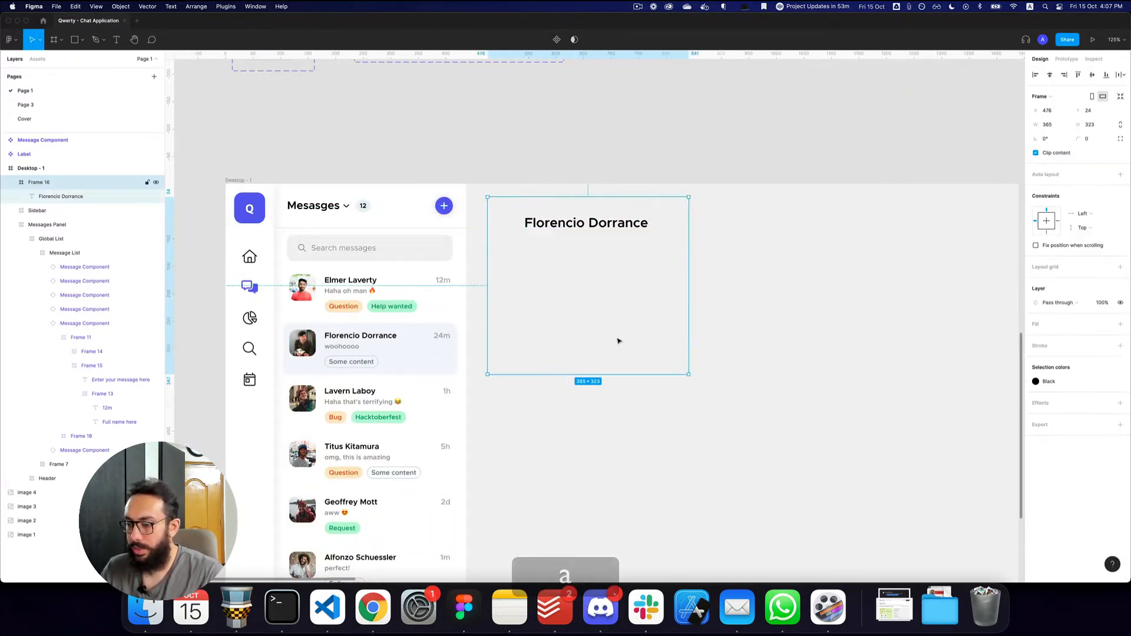
drag(618, 341, 669, 480)
key(z)
alt+click(601, 329)
key(space)
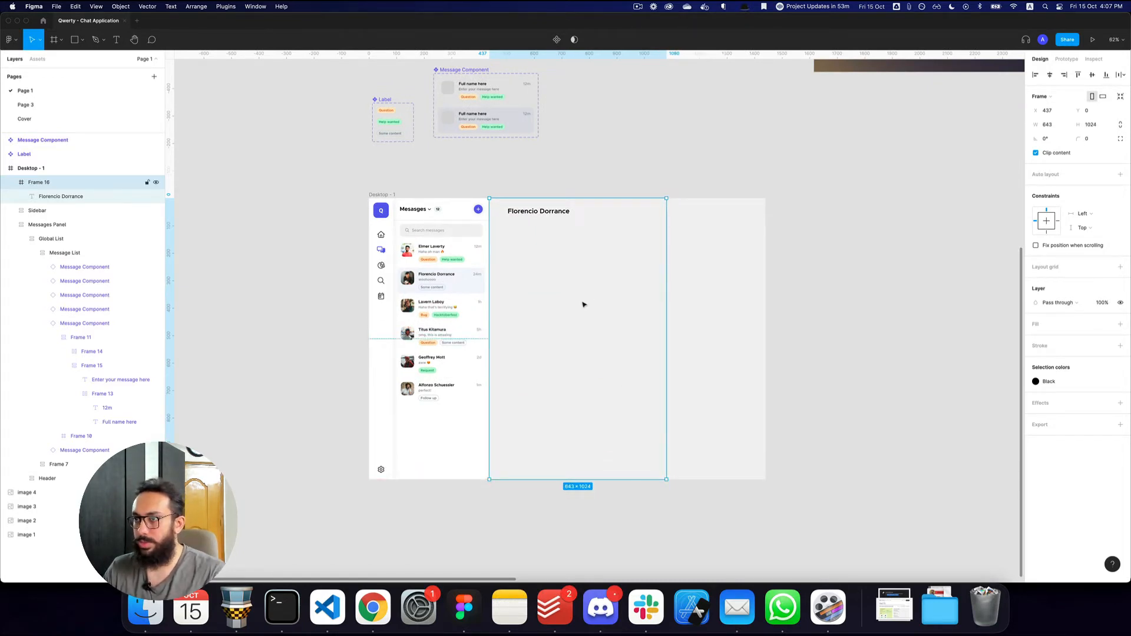
Step: Fill the new conversation frame with the Messages Panel's white (FFFFFF) and send it behind the other panels in Desktop - 1
key(i)
click(457, 435)
click(745, 475)
click(621, 403)
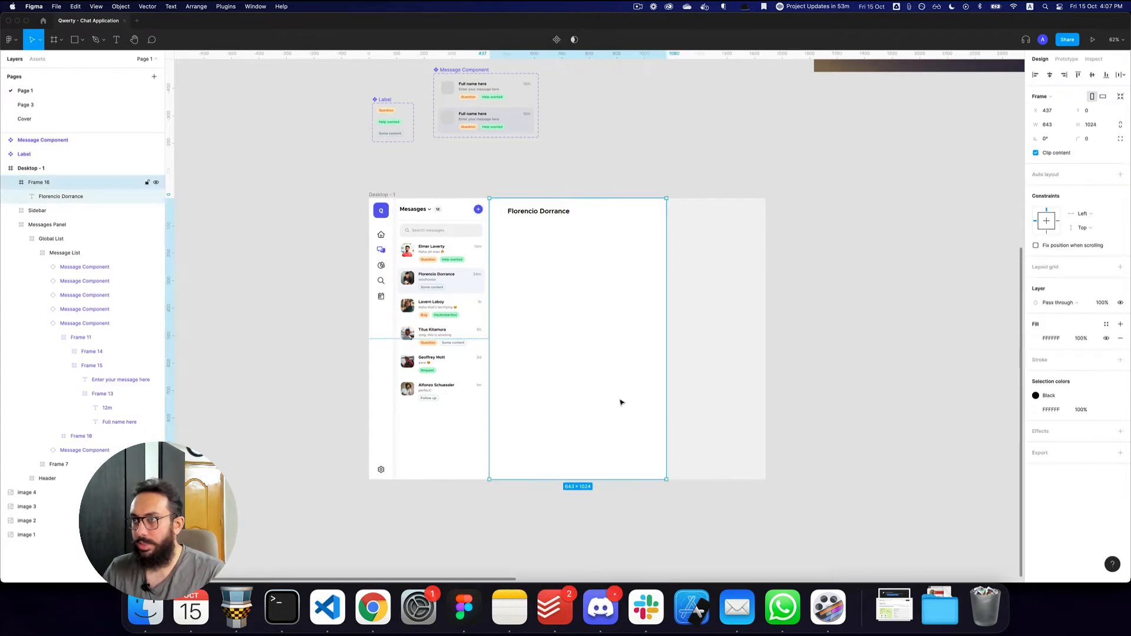
key(super+bracketleft)
key(alt+super+l)
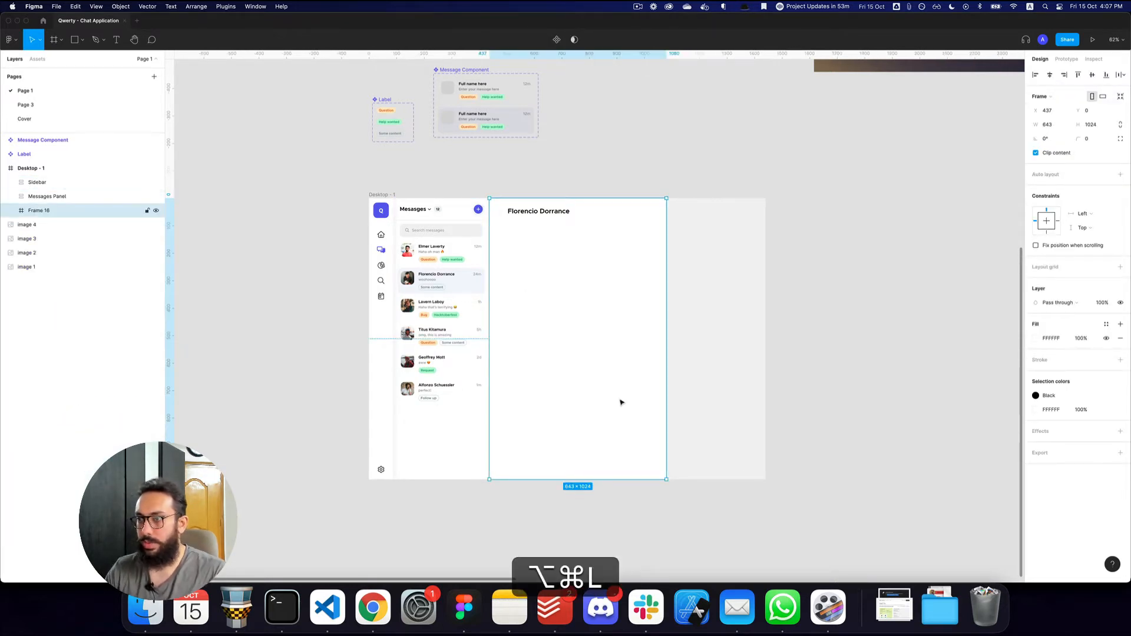
click(733, 438)
key(alt+l)
Step: Add a drop shadow effect to the Messages Panel and open its settings
key(z)
click(460, 432)
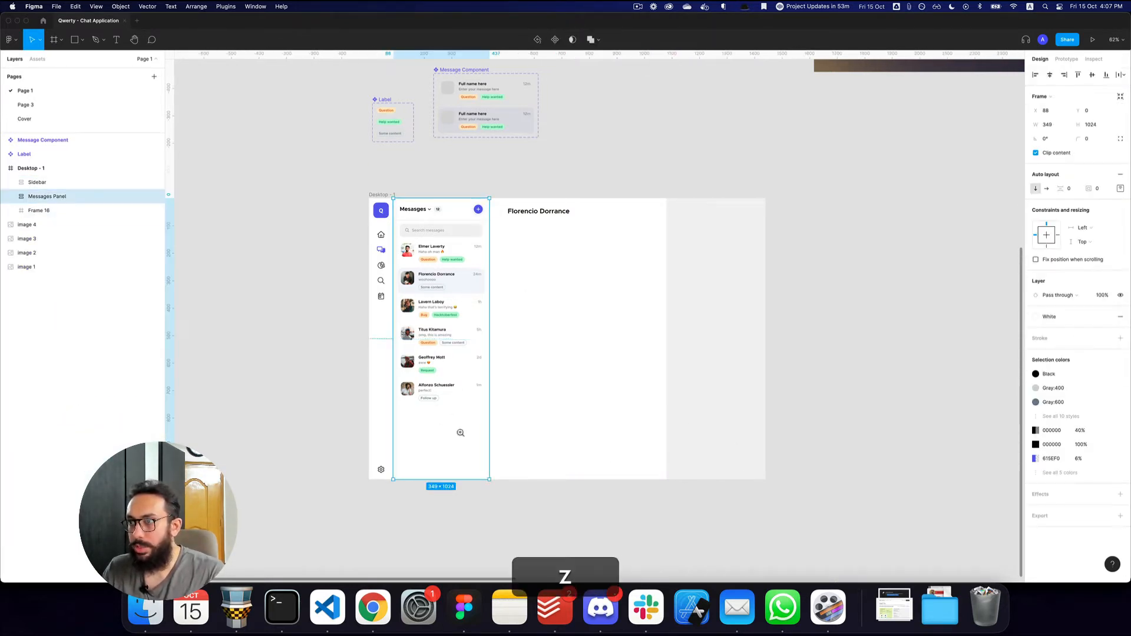
click(461, 433)
scroll(560, 433, up, 4)
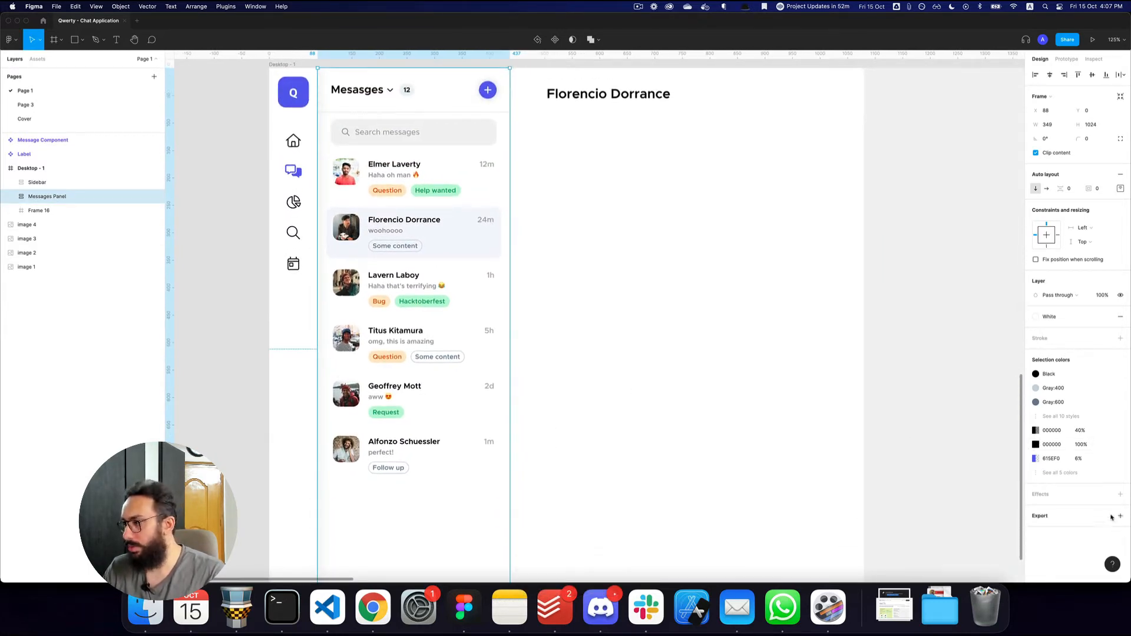
click(1107, 494)
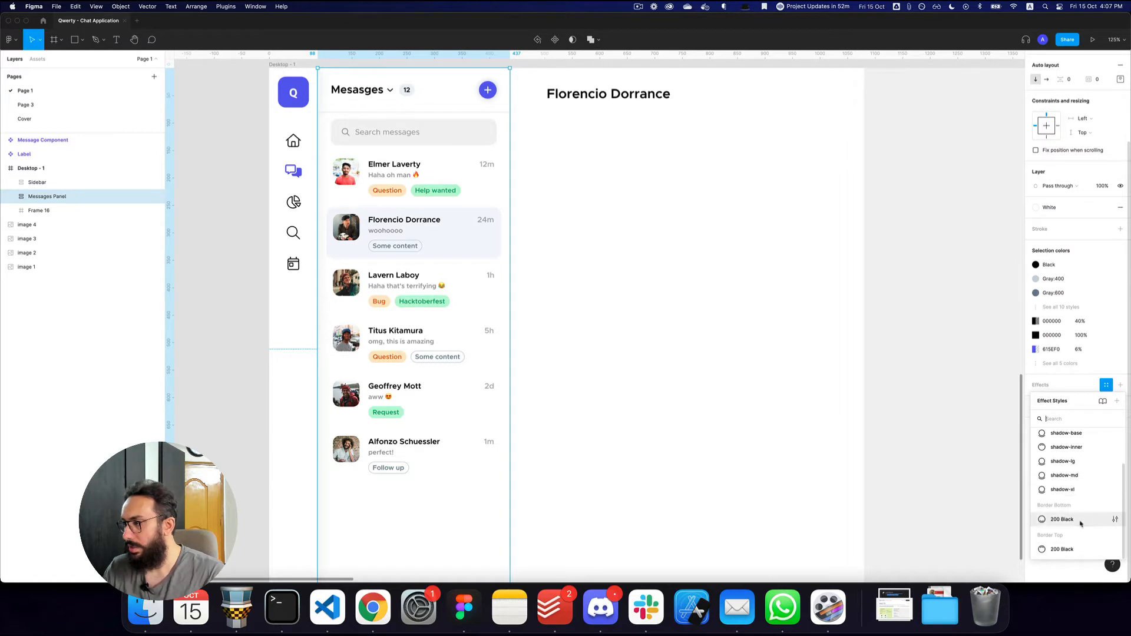
click(1116, 386)
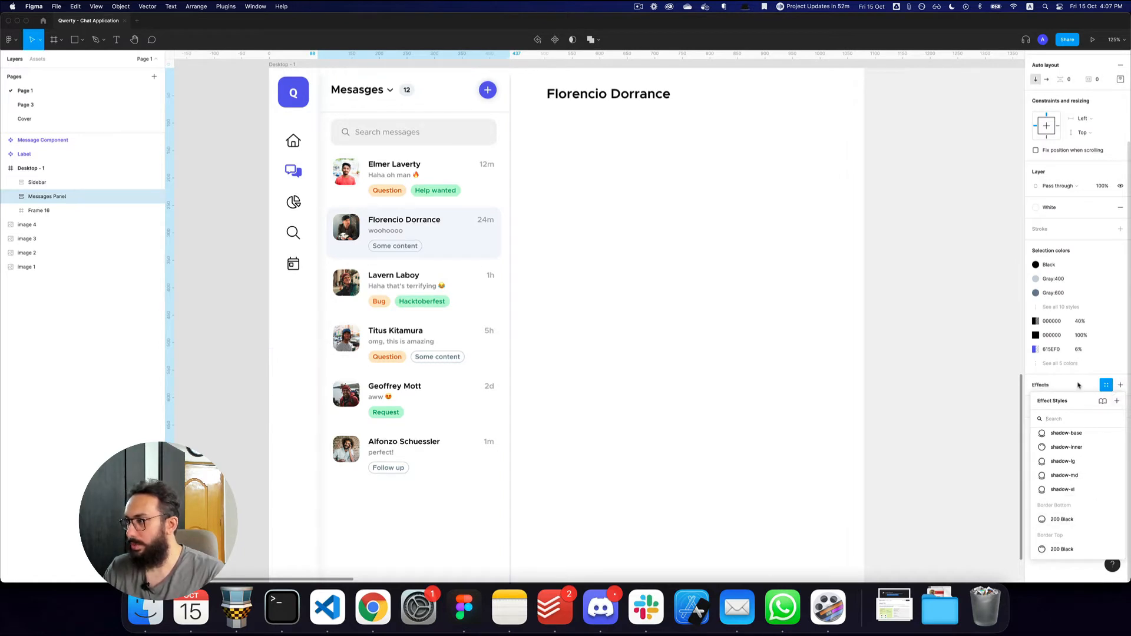
click(1036, 400)
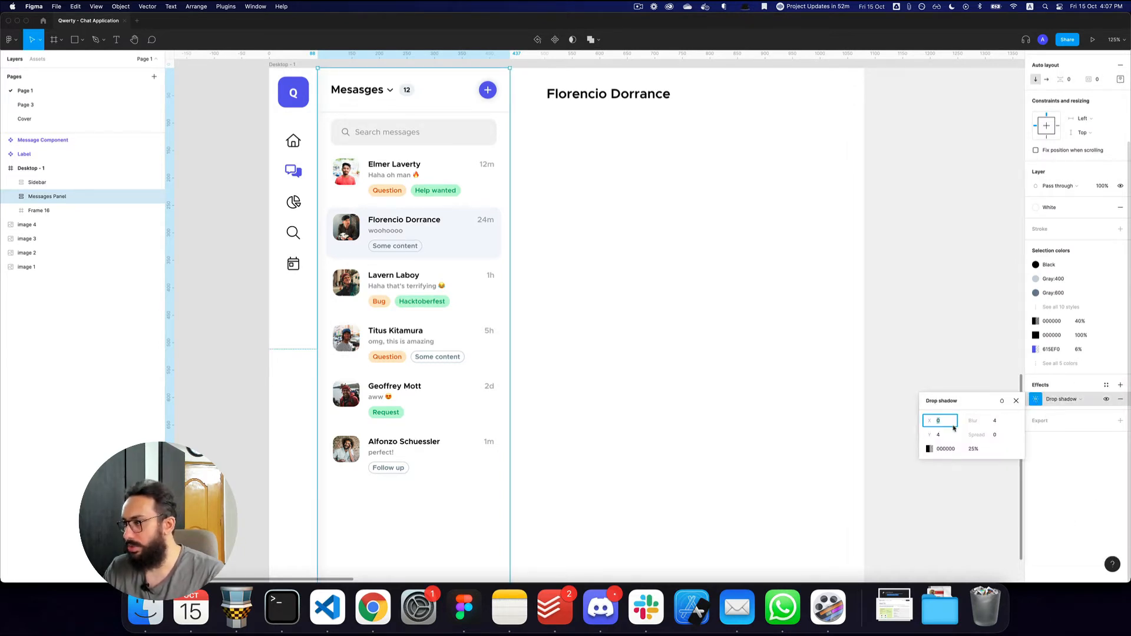
Step: Set the Messages Panel's drop shadow to X 1, Y 0 and blur 0
key(Tab)
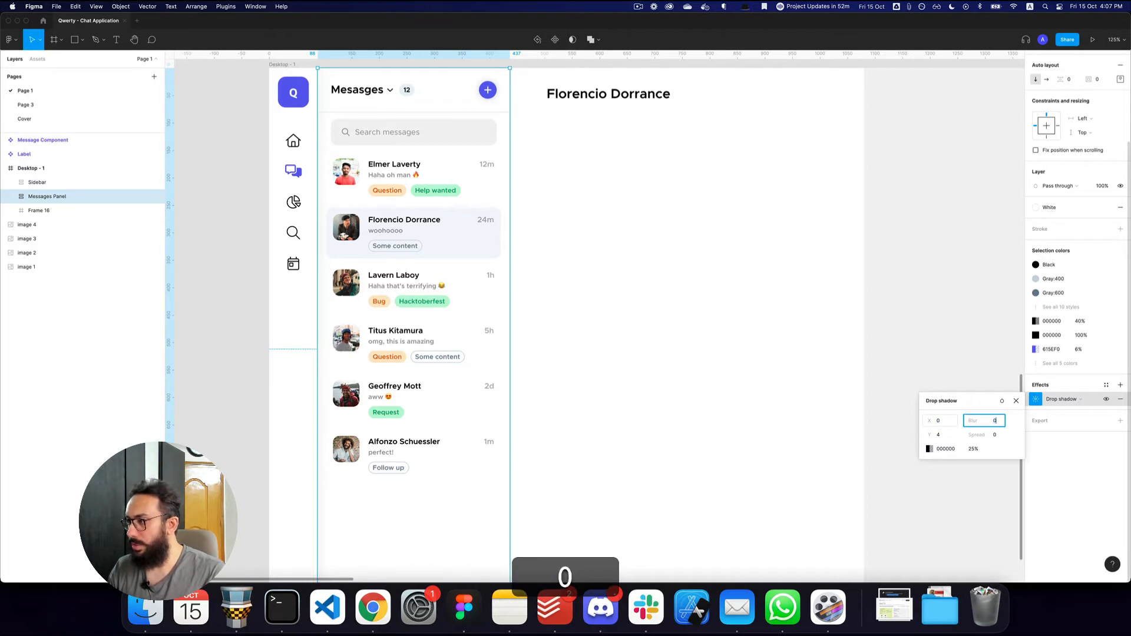
text(0)
key(Tab)
key(Tab)
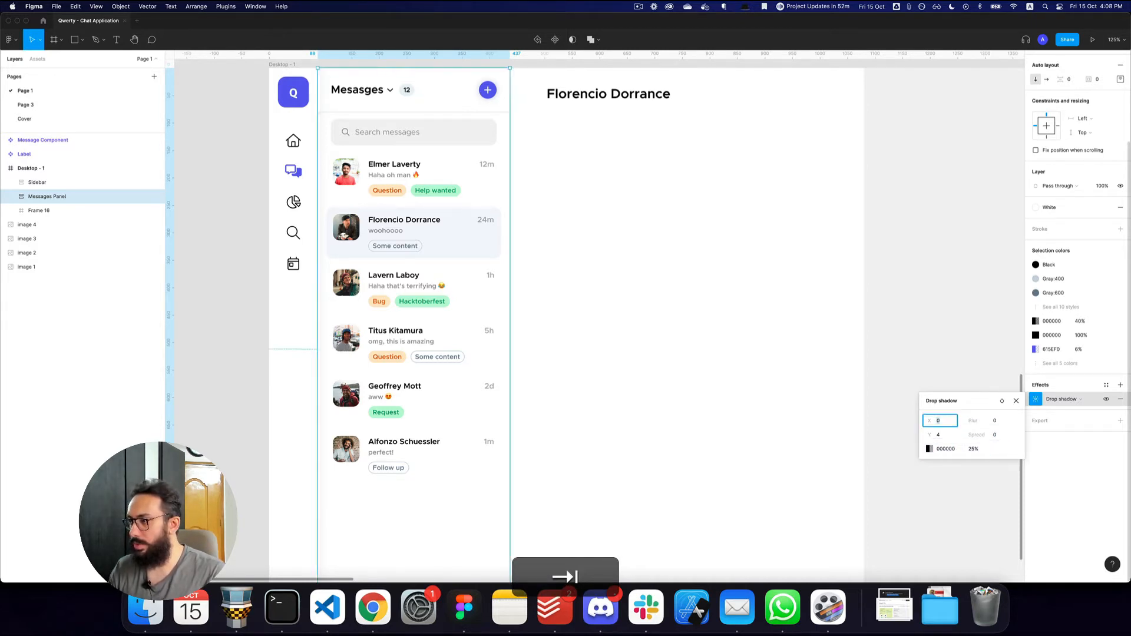
key(shift+Tab)
text(-1)
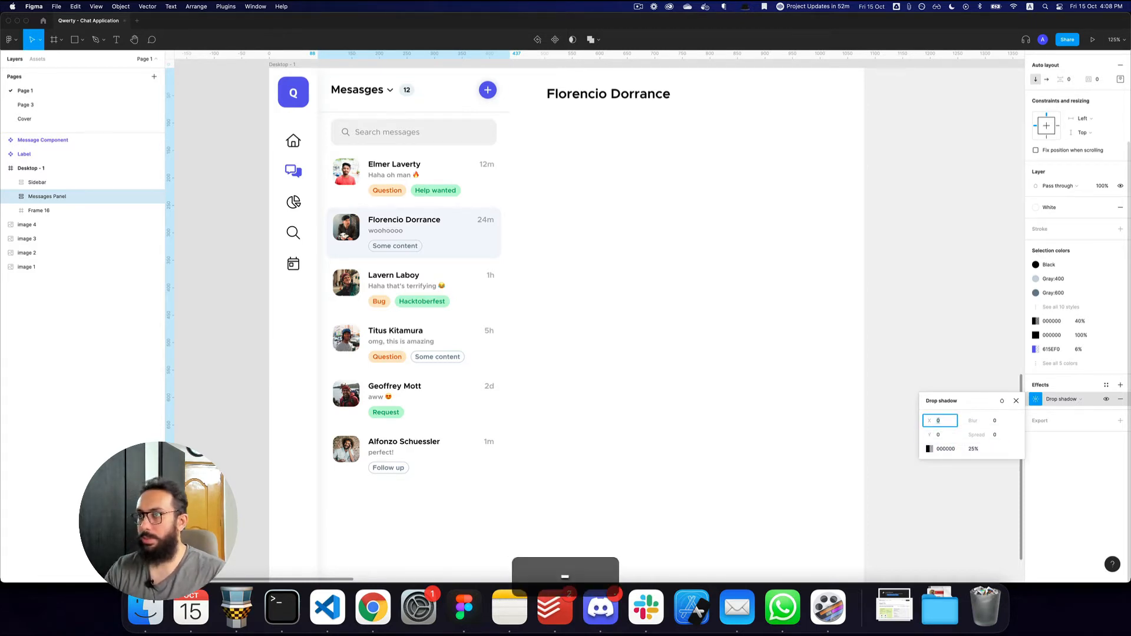
key(Tab)
key(Tab)
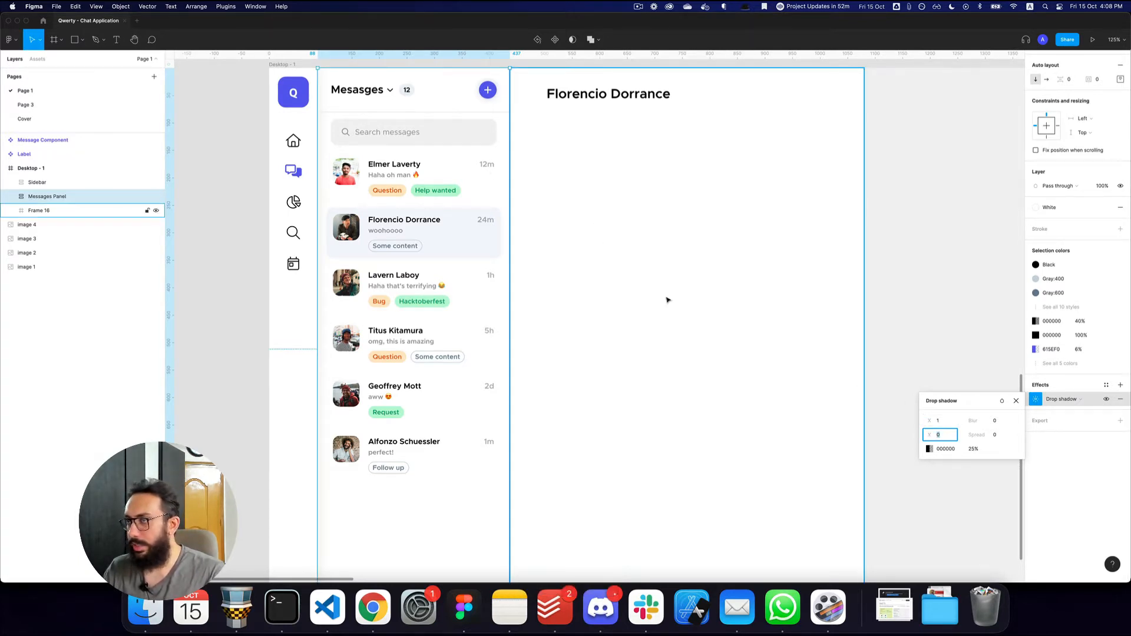
Step: Reopen the Messages Panel's drop shadow settings and set the shadow's opacity to 8%
key(Escape)
click(967, 321)
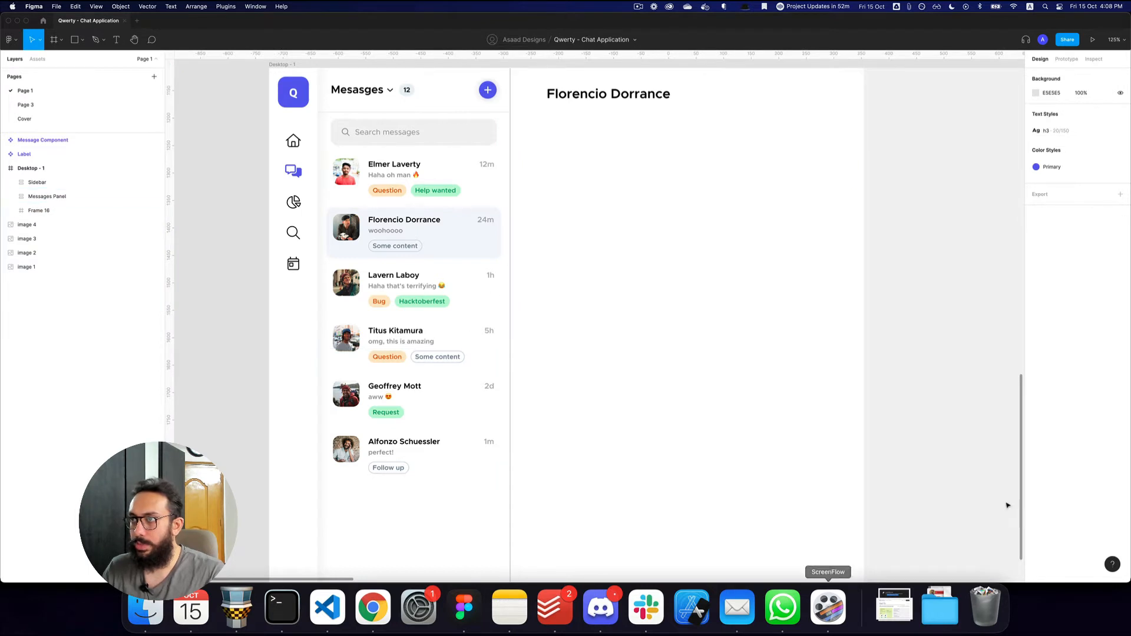
click(389, 383)
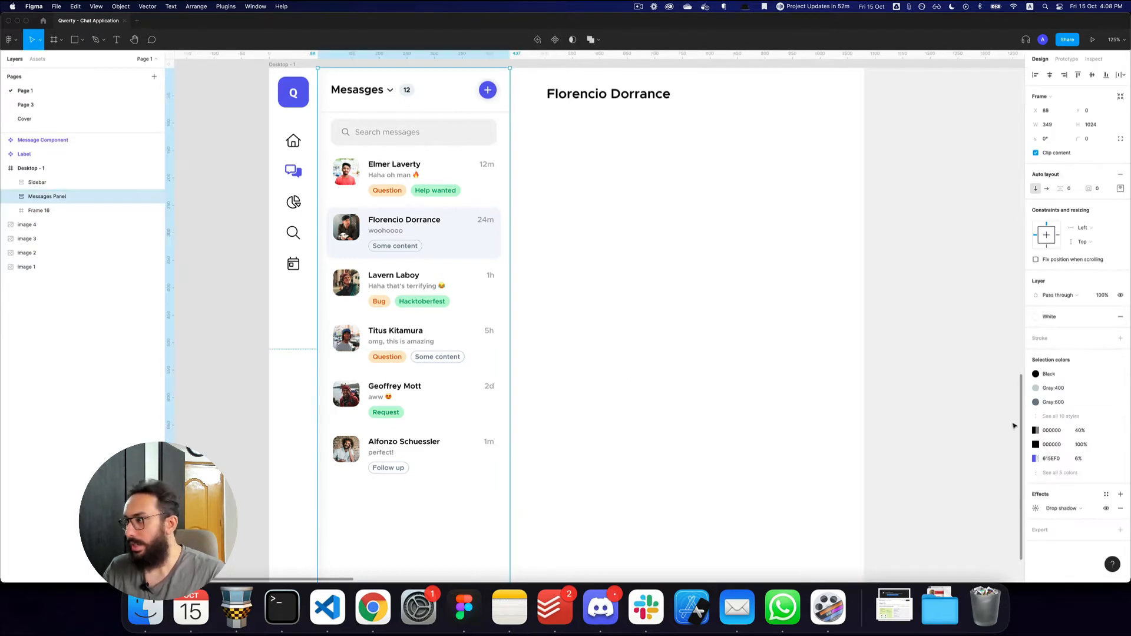
click(1035, 509)
text(8)
key(Return)
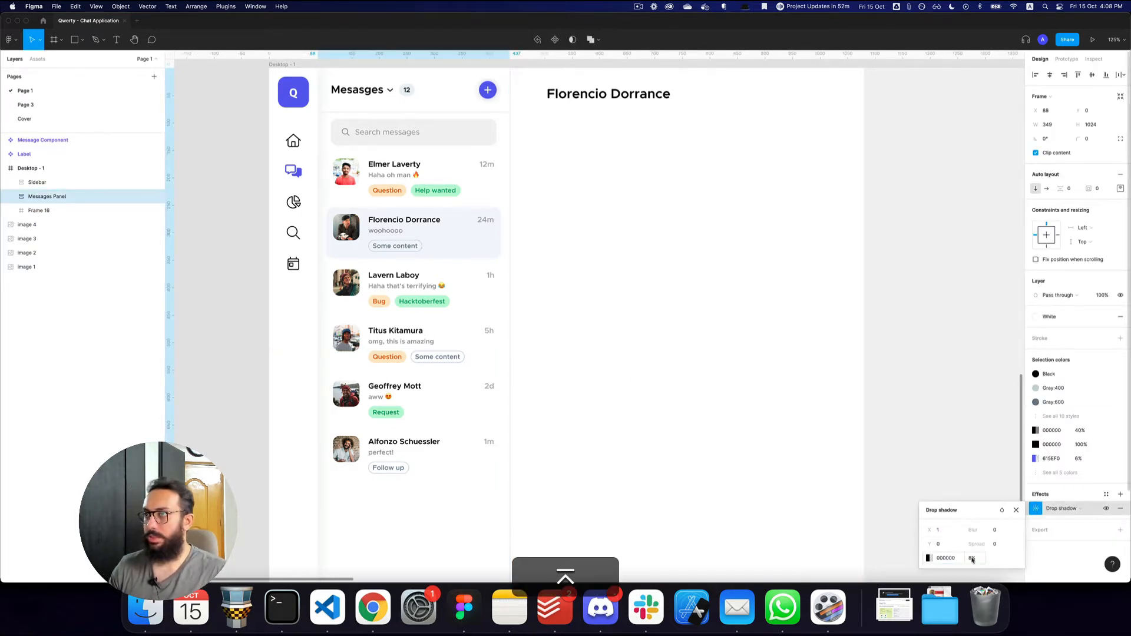
click(940, 323)
Step: Copy the avatar from the highlighted message row and paste it beside the contact name heading in the conversation frame
scroll(940, 323, down, 5)
scroll(940, 323, right, 3)
scroll(869, 347, up, 5)
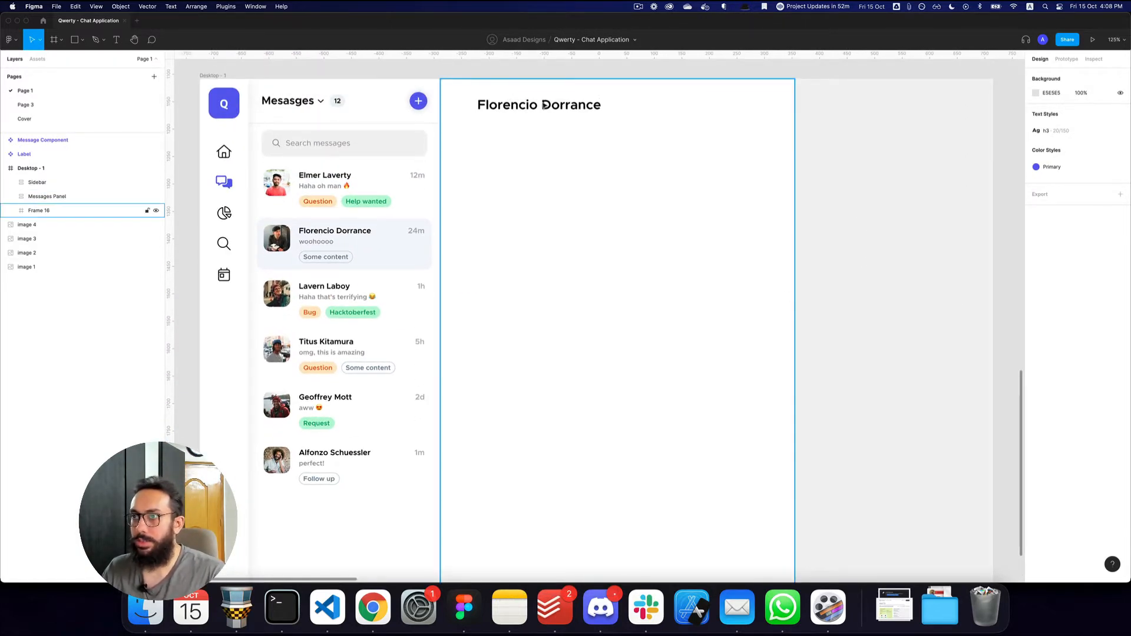
double_click(271, 235)
double_click(271, 236)
double_click(271, 236)
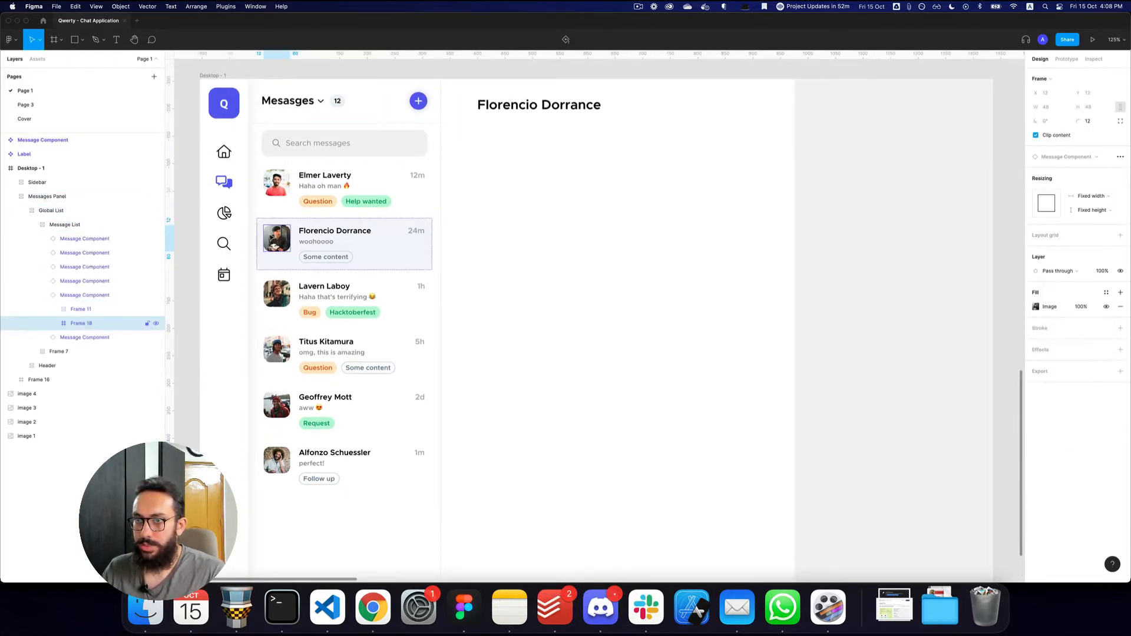
key(shift)
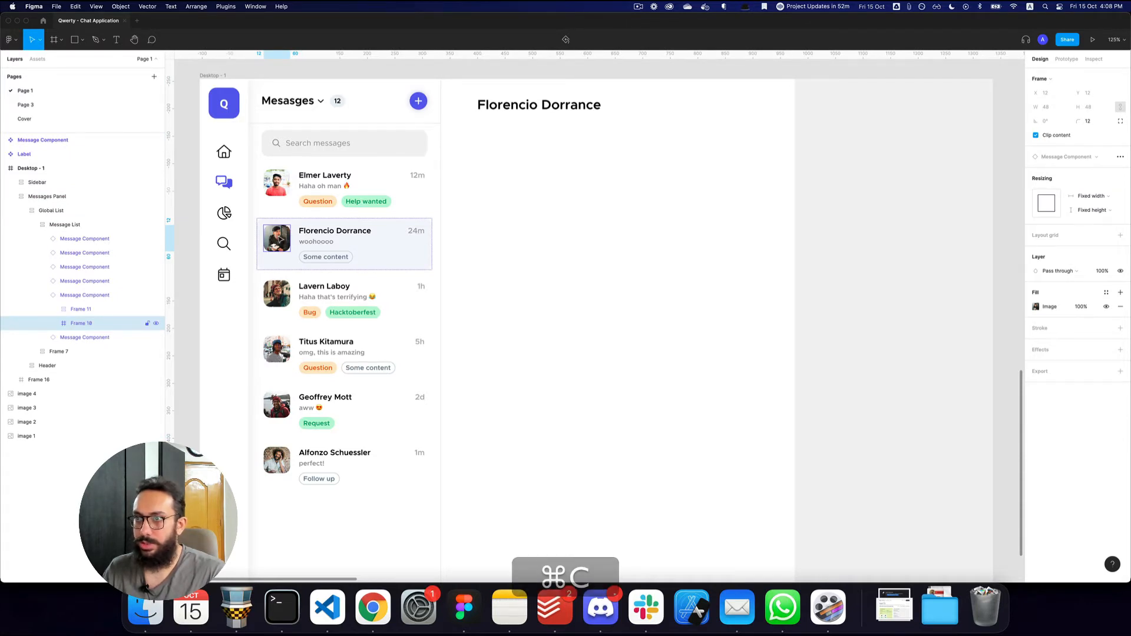
scroll(363, 167, right, 1)
key(shift+super+c)
scroll(389, 168, up, 1)
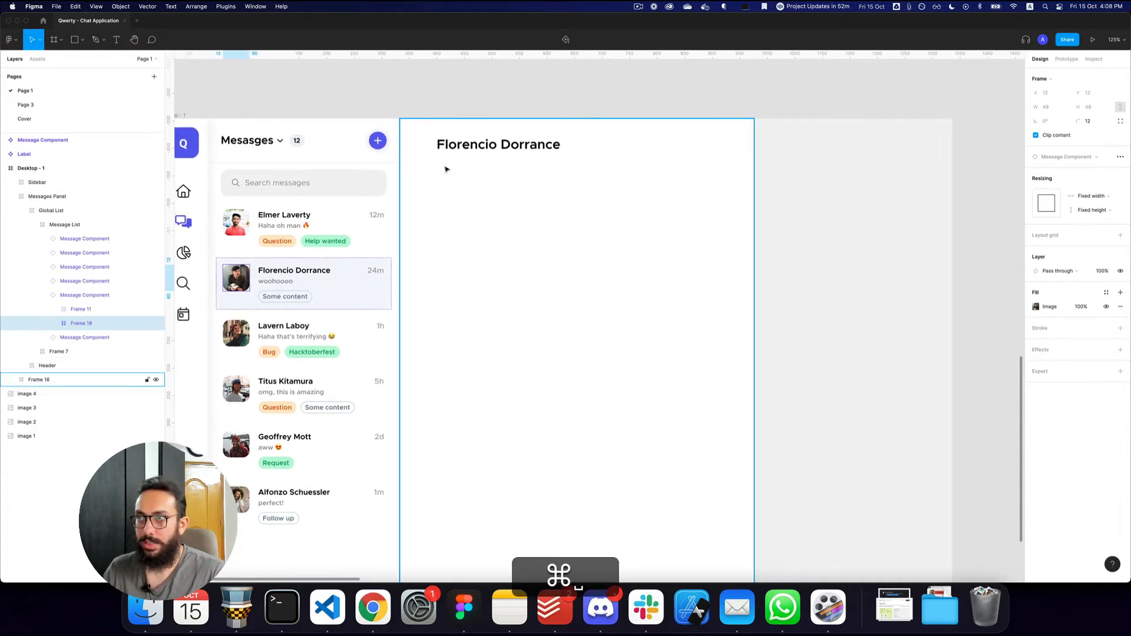
super+click(456, 146)
key(super+v)
Step: Select the pasted avatar and the contact name together and wrap them in a horizontal auto layout row
shift+click(422, 142)
key(shift+a)
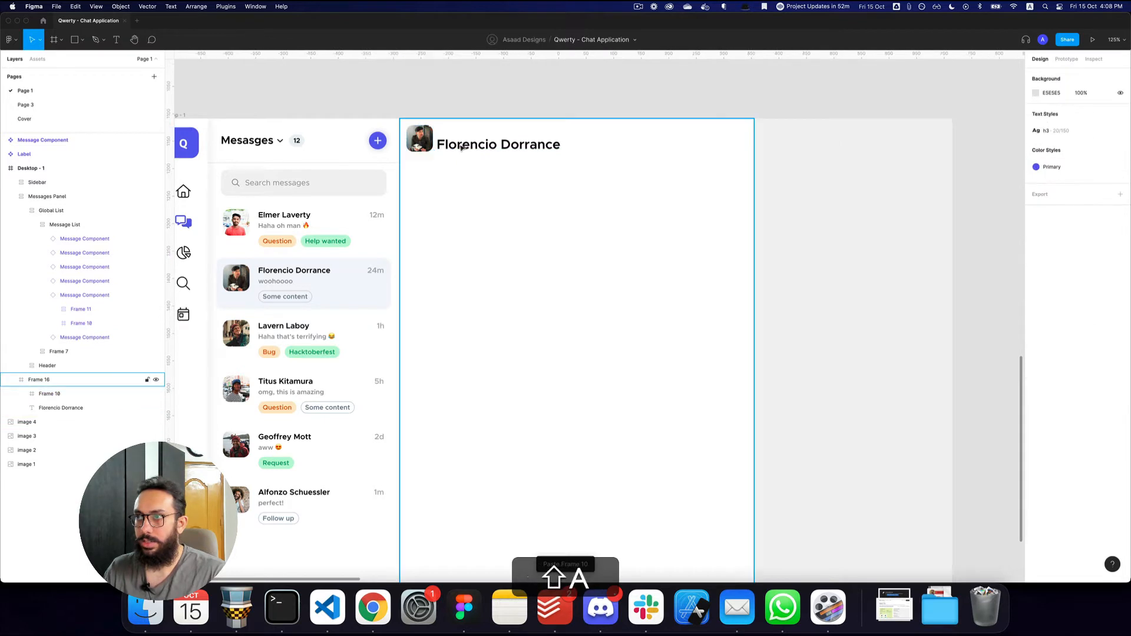
super+click(436, 145)
shift+click(419, 141)
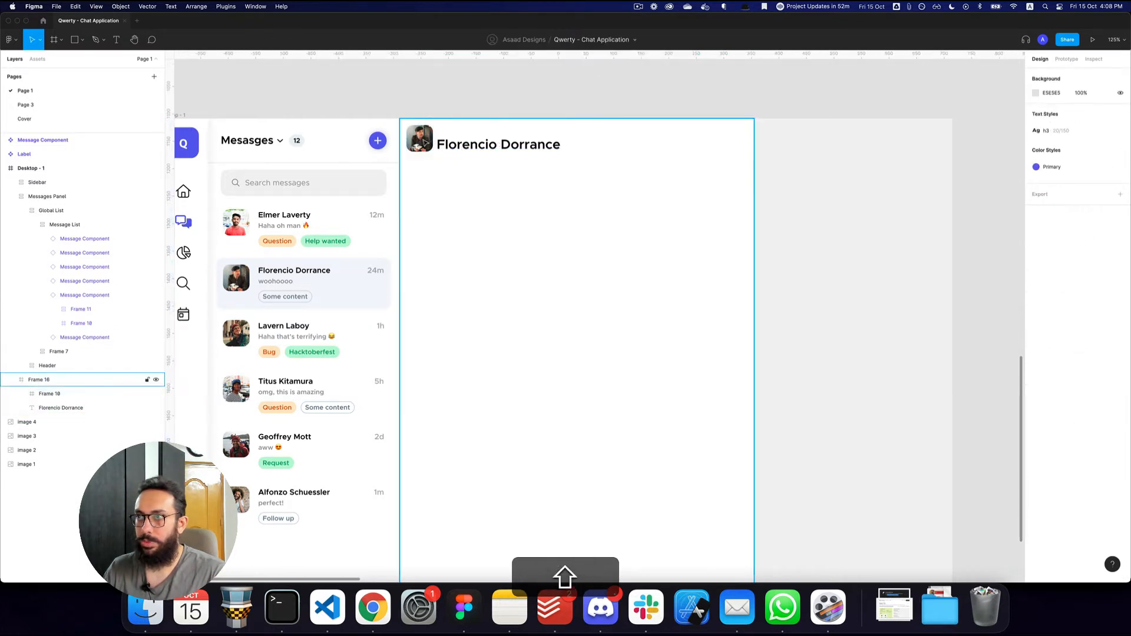
shift+click(428, 143)
shift+click(473, 149)
key(shift+a)
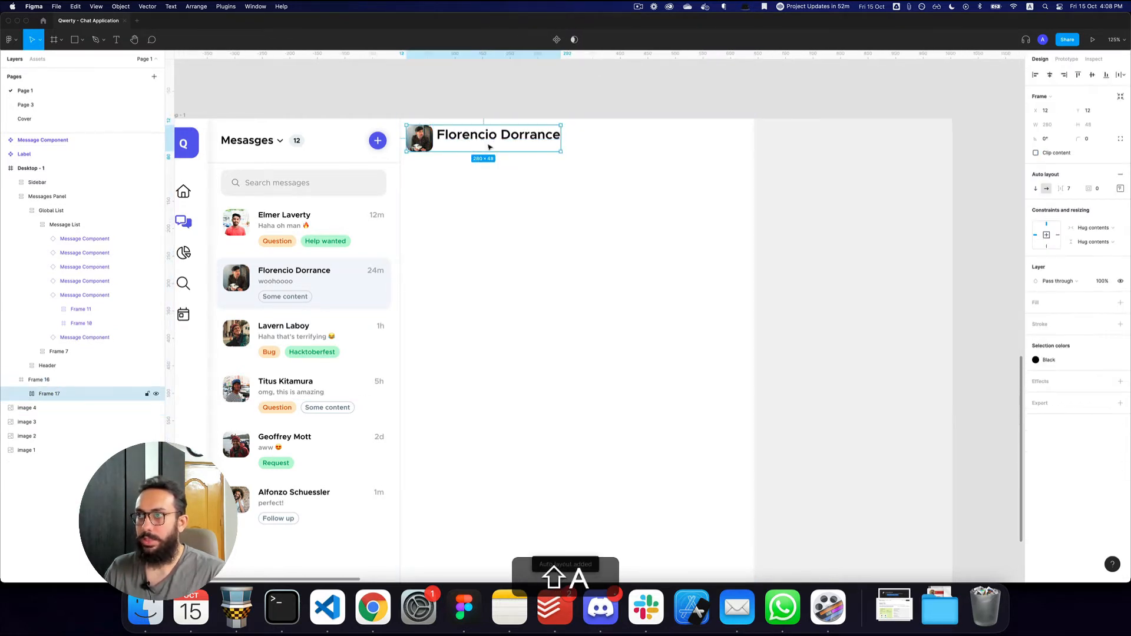
Step: Place the avatar and name row at X 0, Y 0 in the conversation frame and set its padding to 24
drag(493, 146, 500, 130)
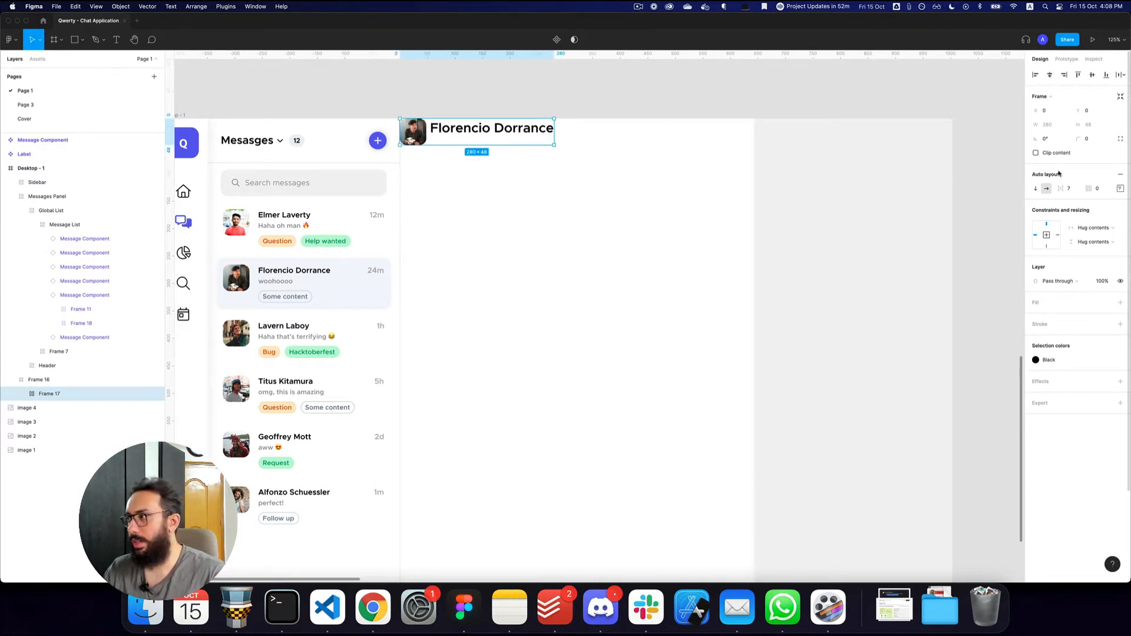
click(1098, 189)
text(24)
key(Return)
scroll(609, 200, up, 1)
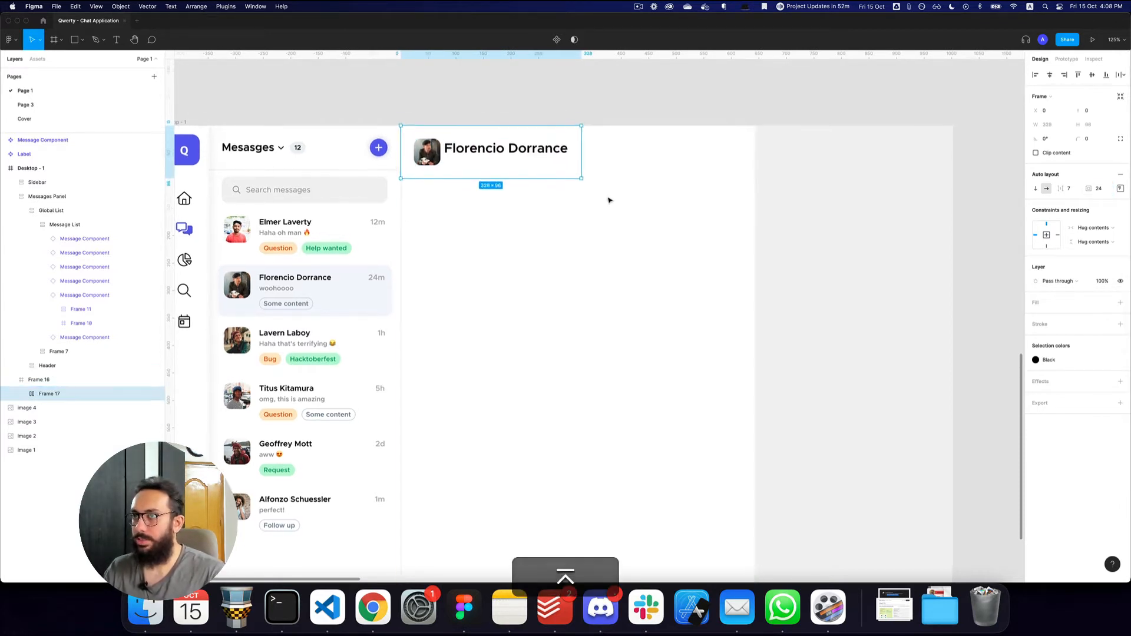
key(z)
click(434, 149)
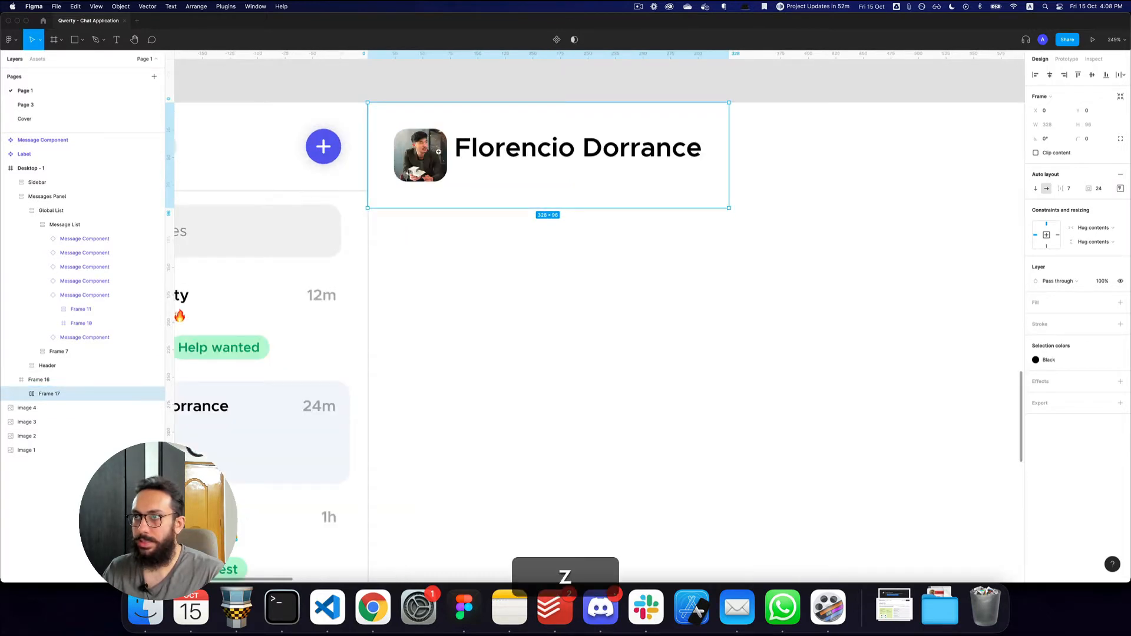
alt+click(505, 153)
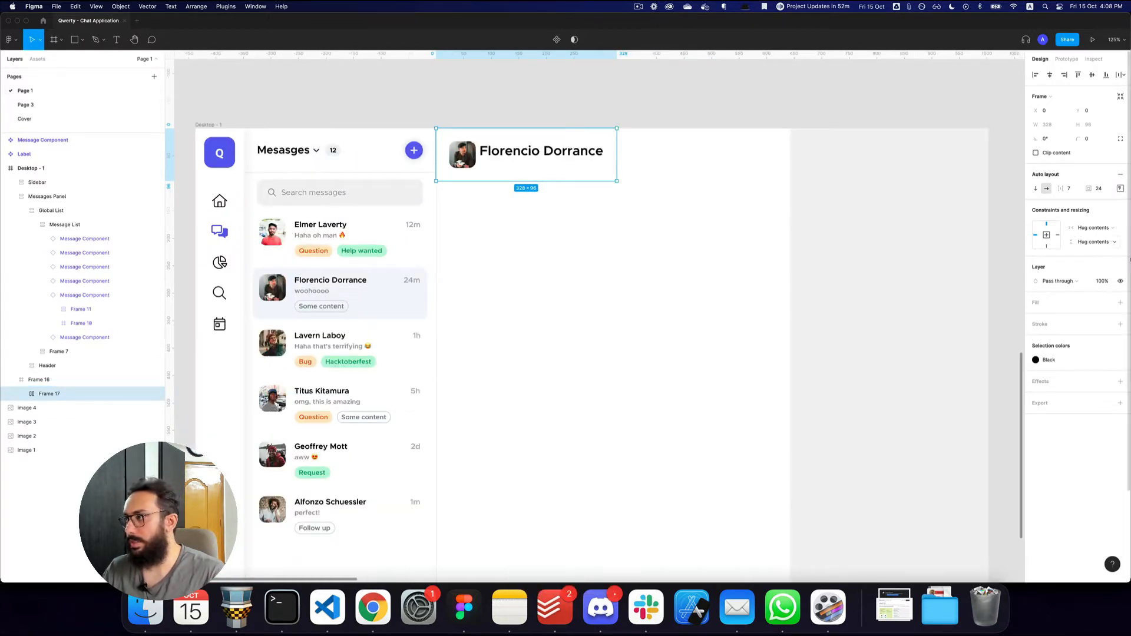
key(shift+a)
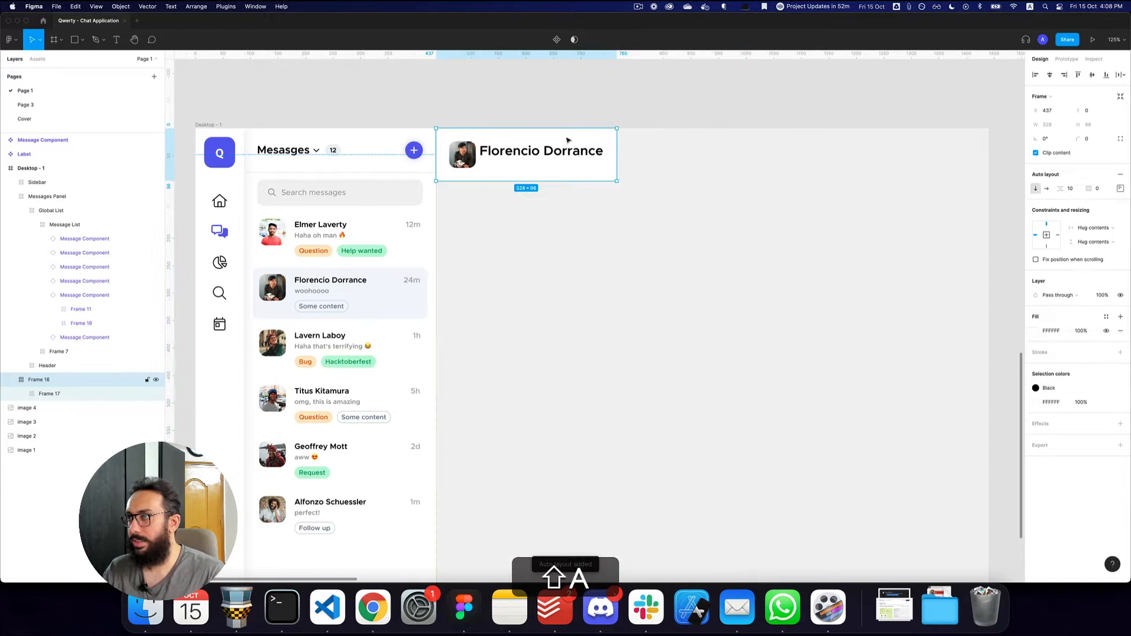
alt+click(614, 191)
key(super+z)
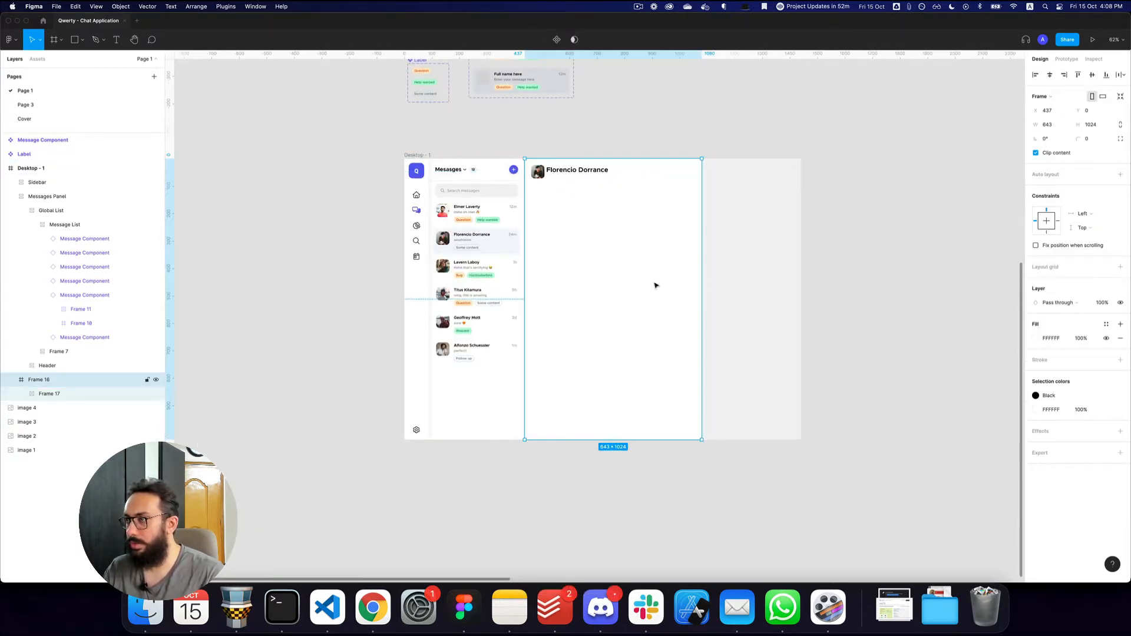
key(shift+a)
key(super+z)
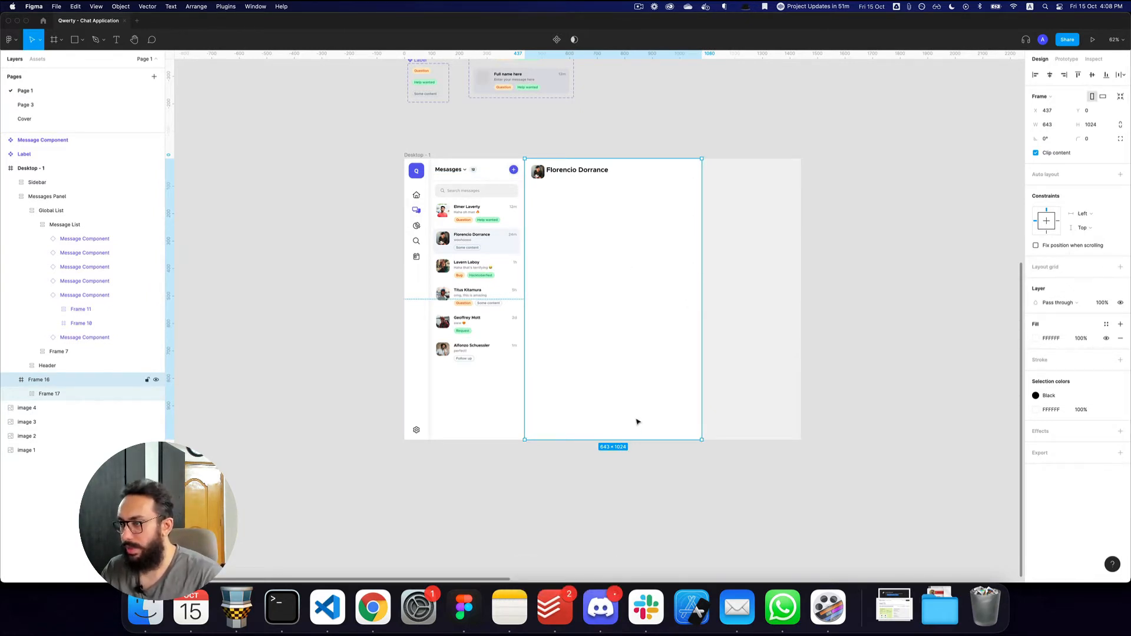
Step: Add vertical auto layout to the conversation frame and resize it to 640 × 1024
key(shift)
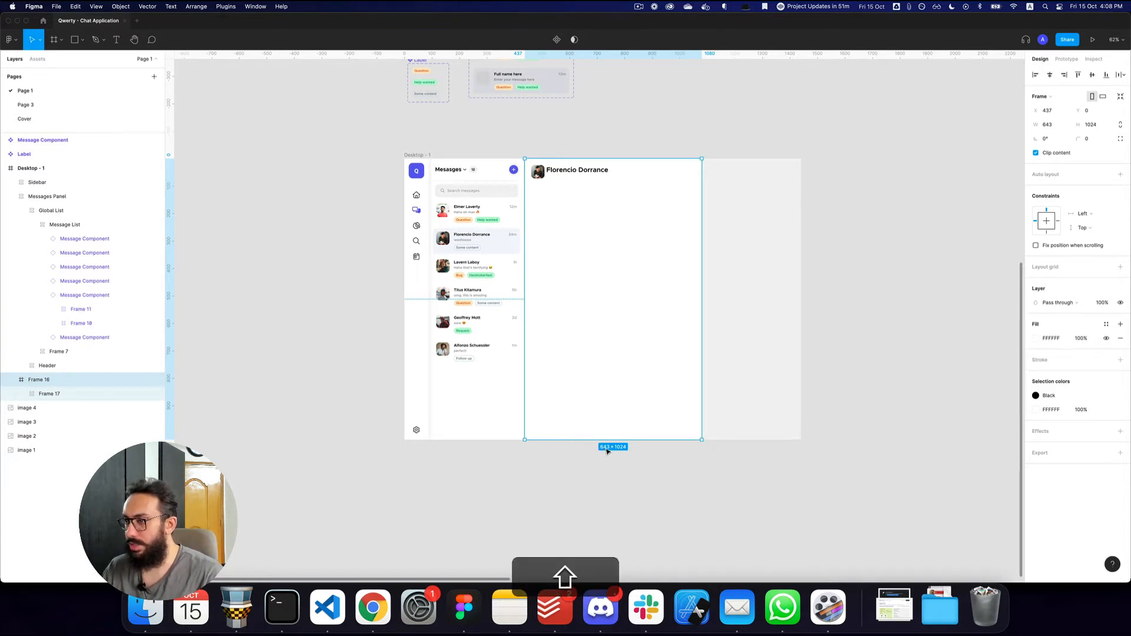
key(shift+a)
drag(569, 185, 567, 443)
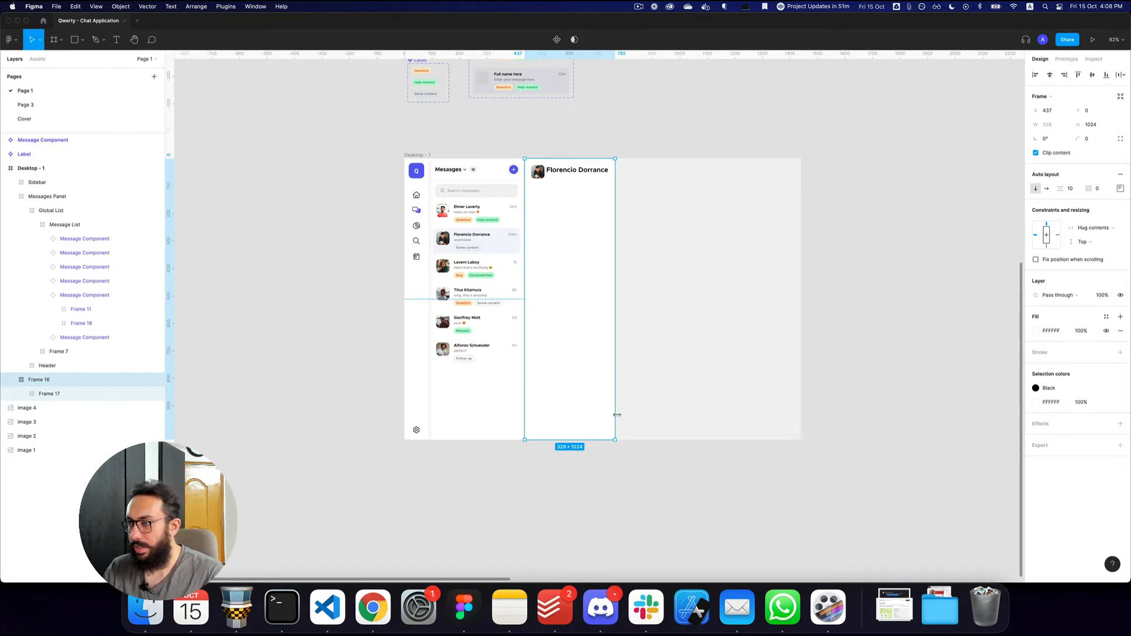
drag(617, 415, 693, 411)
text(640)
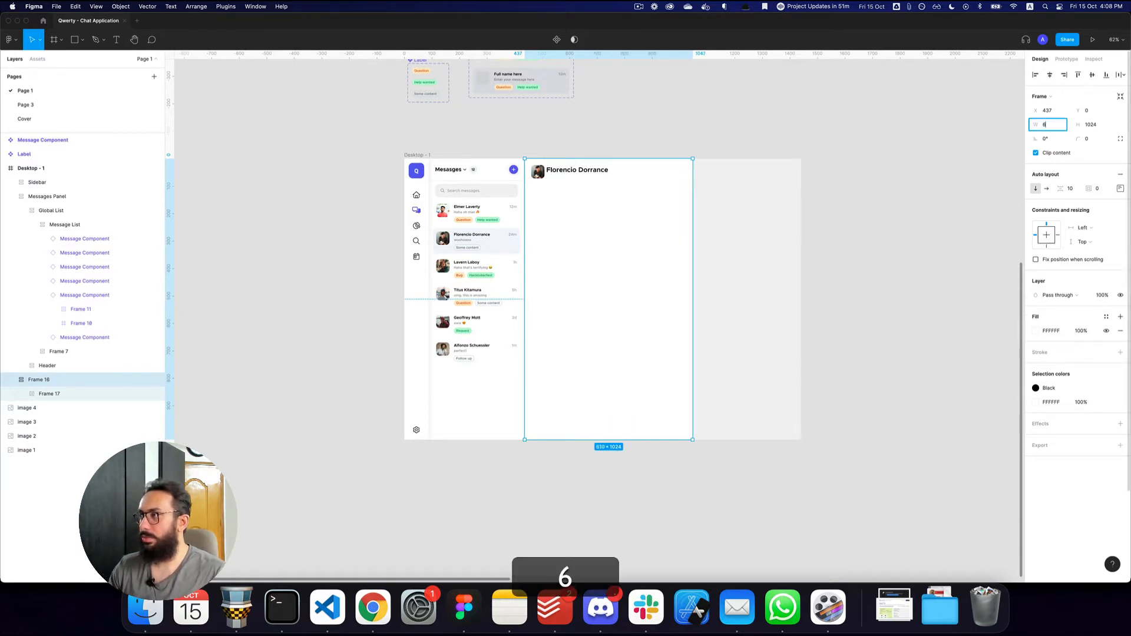
key(Return)
Step: Align the avatar and name row's contents to the left centre and set the spacing between items to 12
key(z)
click(582, 141)
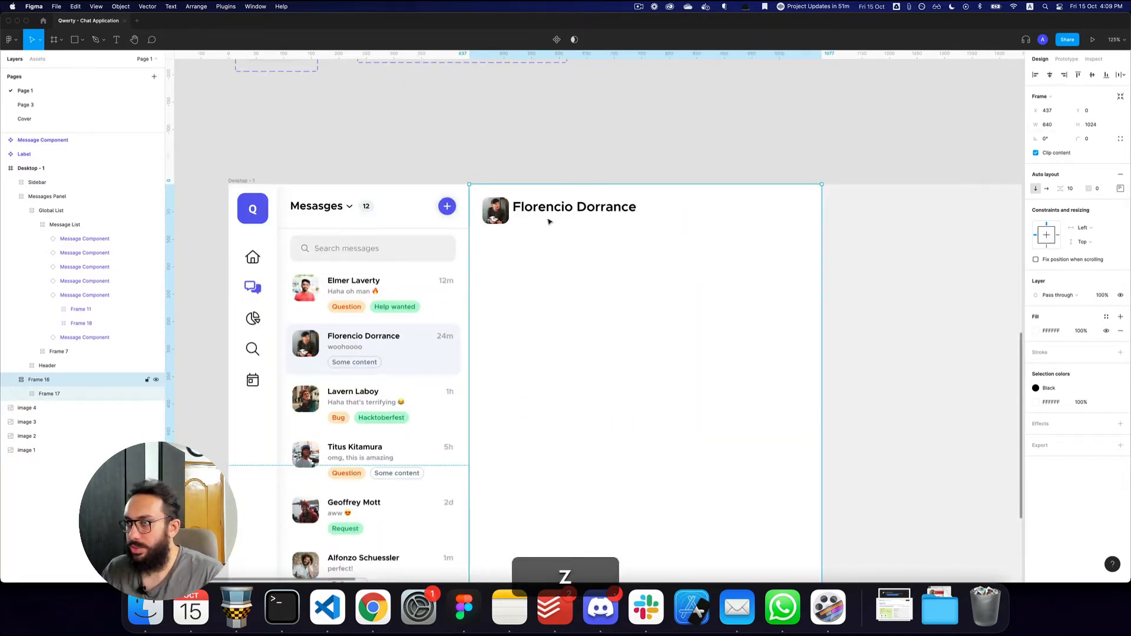
click(548, 221)
click(1118, 171)
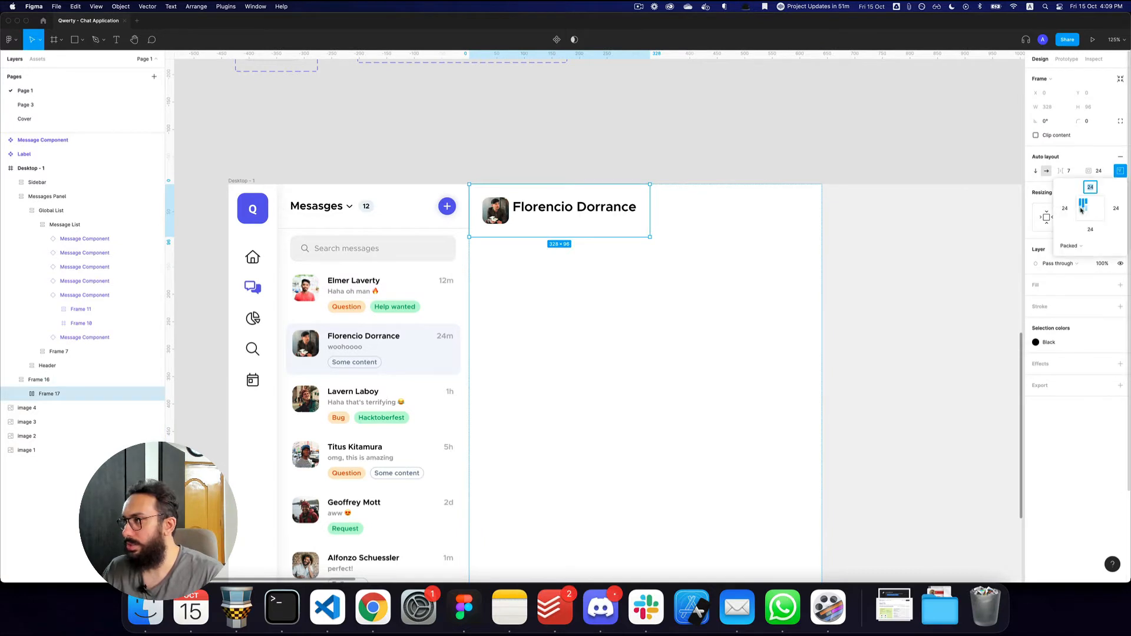
click(1083, 208)
click(1069, 171)
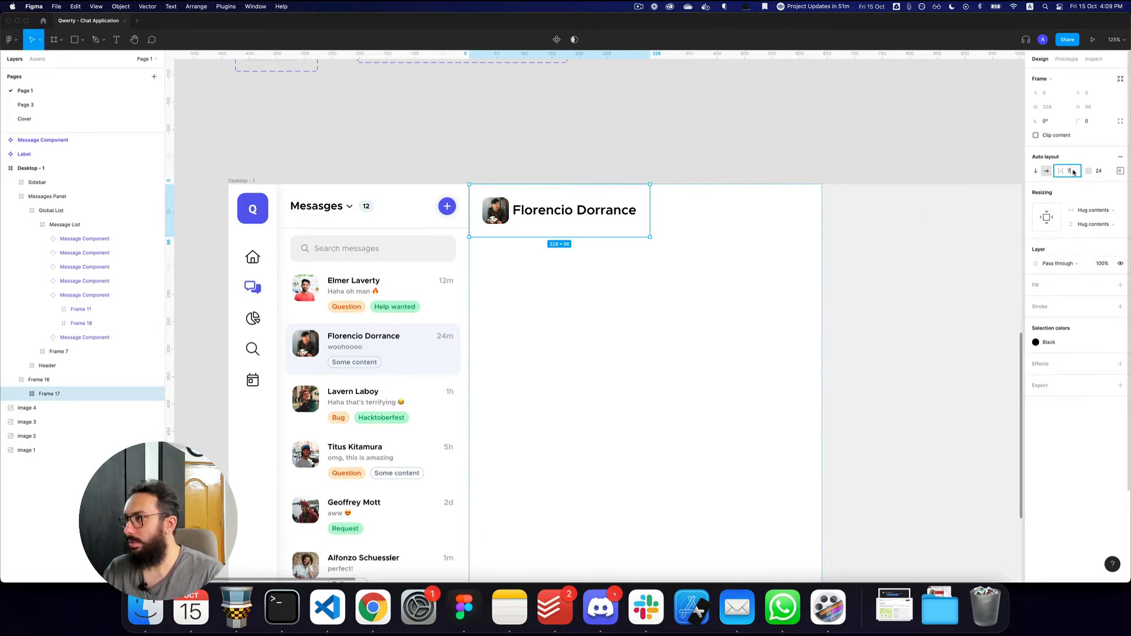
text(12)
key(Return)
Step: Set the font size of the contact name heading in the conversation frame to 20
click(577, 210)
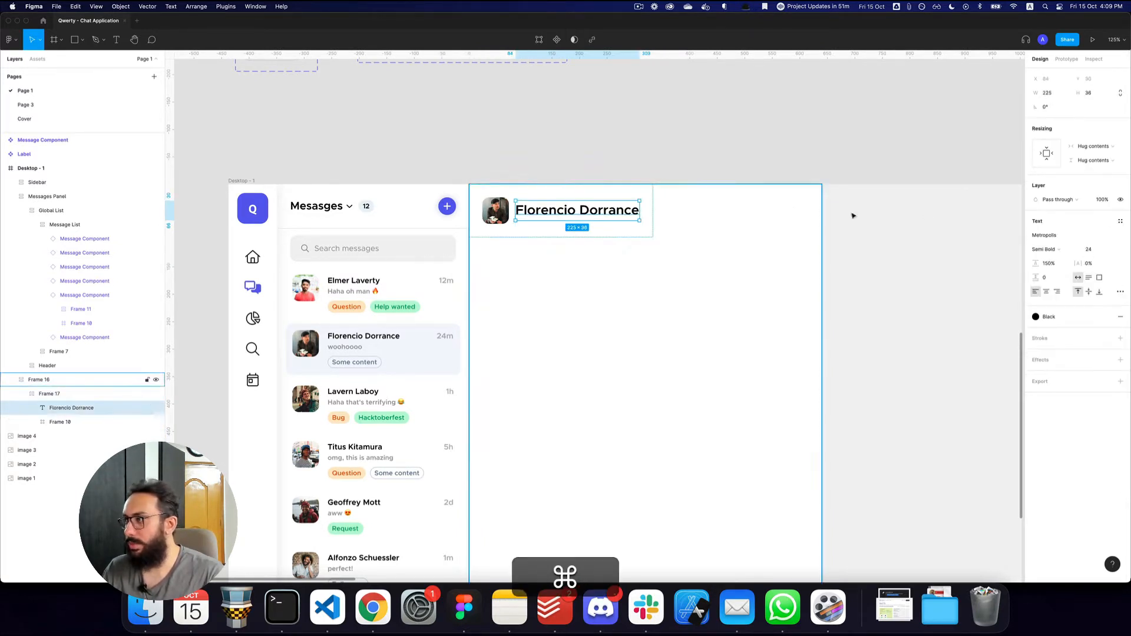
click(1095, 250)
text(20)
key(Return)
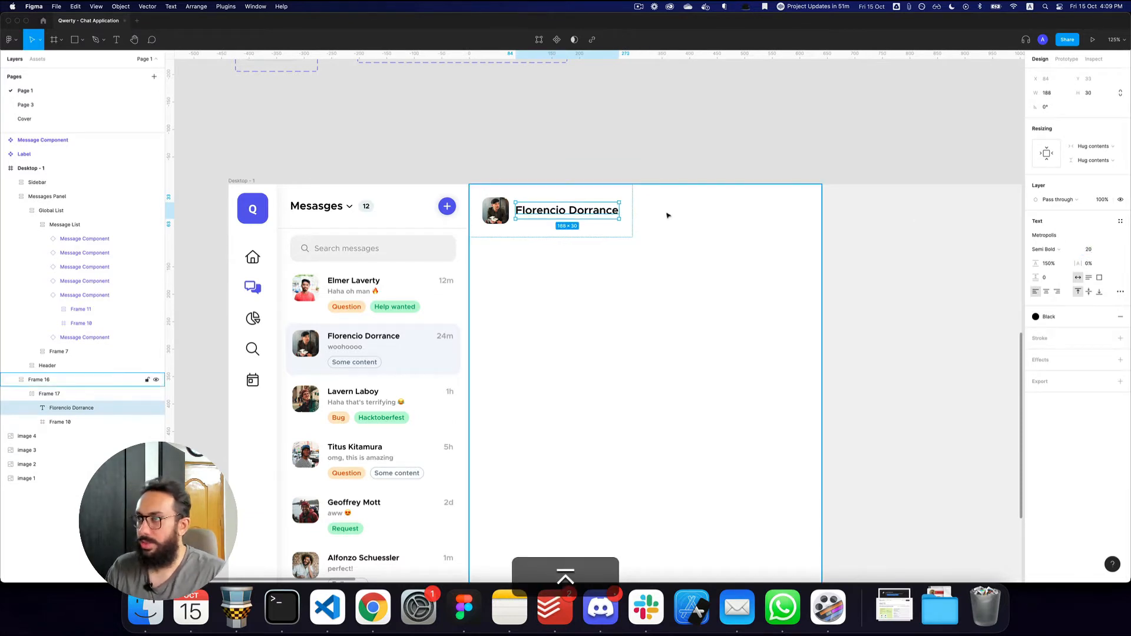
Step: Set the avatar and name row's item spacing to 16 and its horizontal resizing to Fill container
key(Escape)
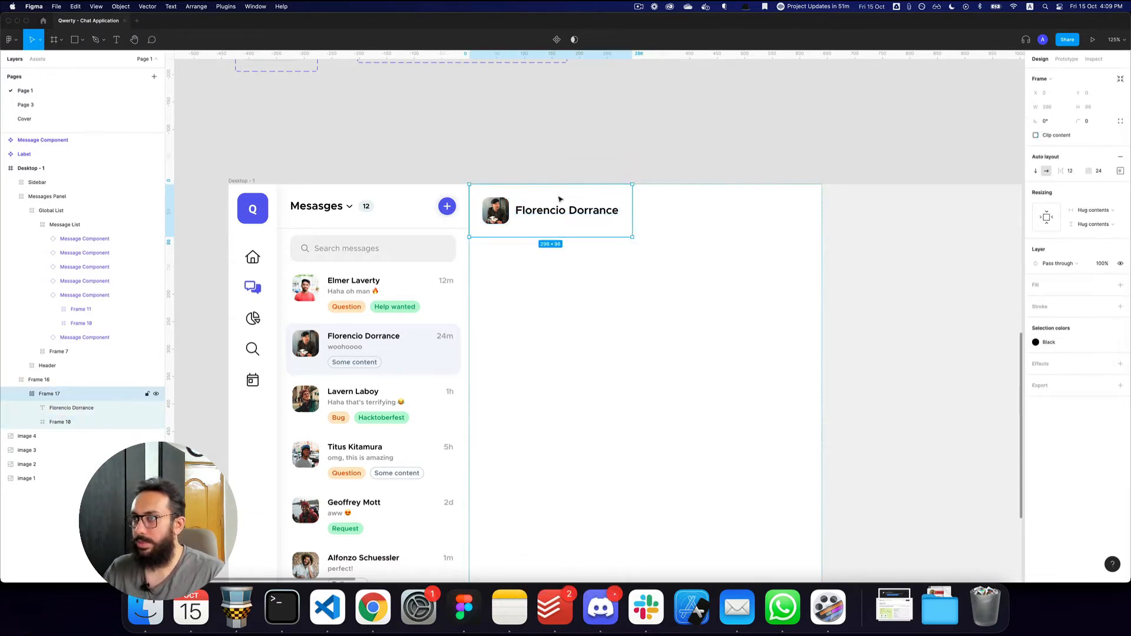
text(16)
key(Return)
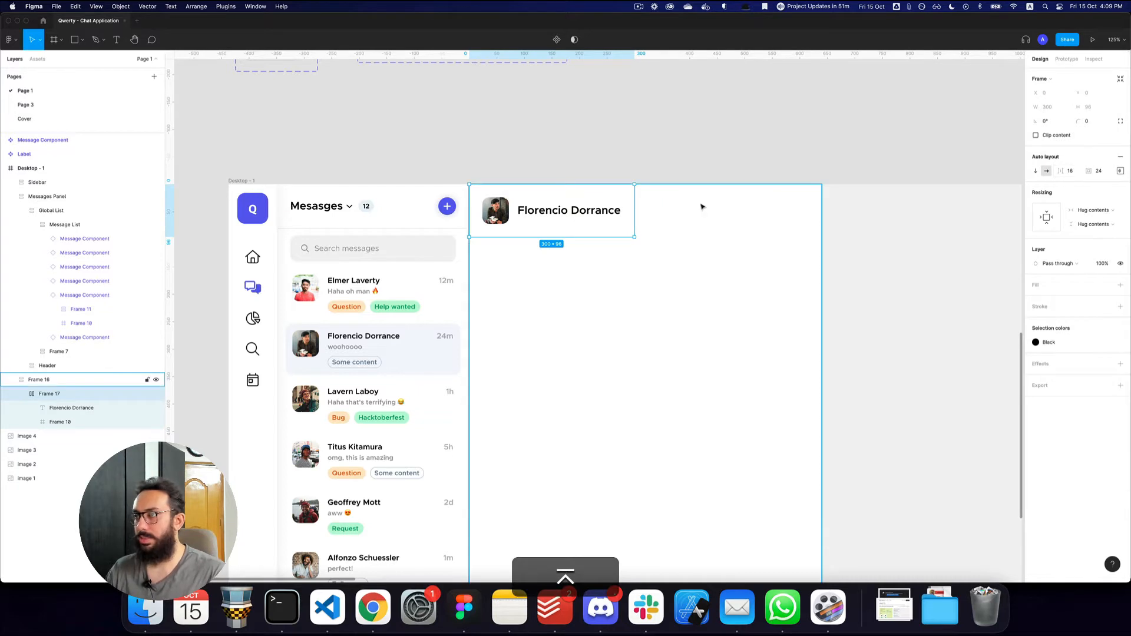
click(1054, 217)
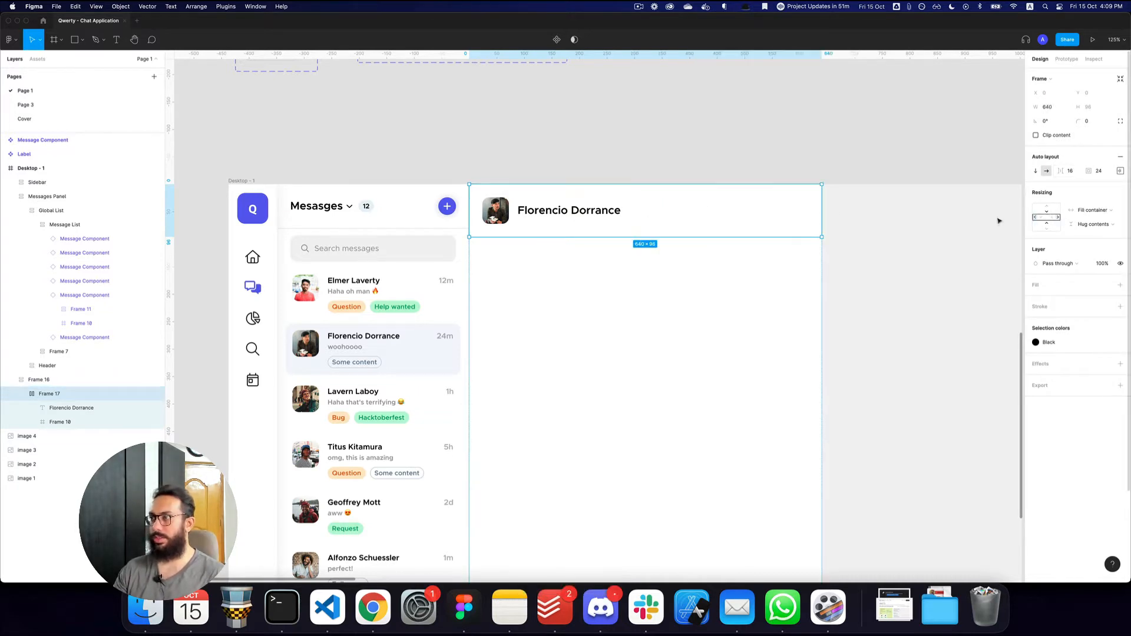
Step: Correct the misspelled heading at the top of the Messages Panel to "Messages"
click(916, 224)
drag(916, 224, 841, 188)
scroll(841, 188, down, 3)
click(636, 150)
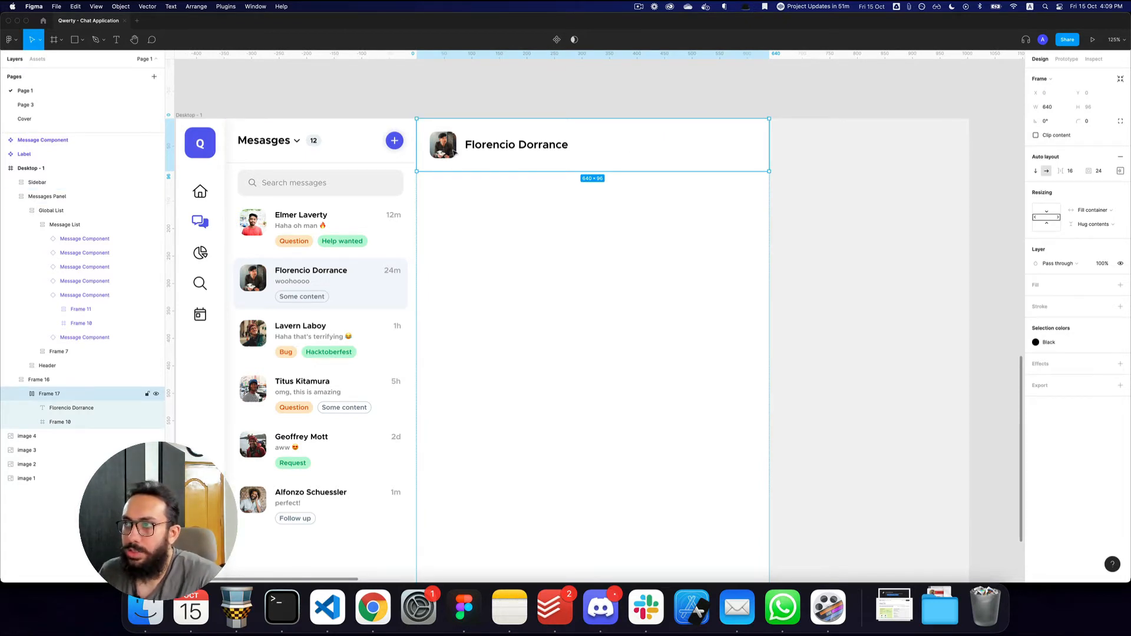
key(z)
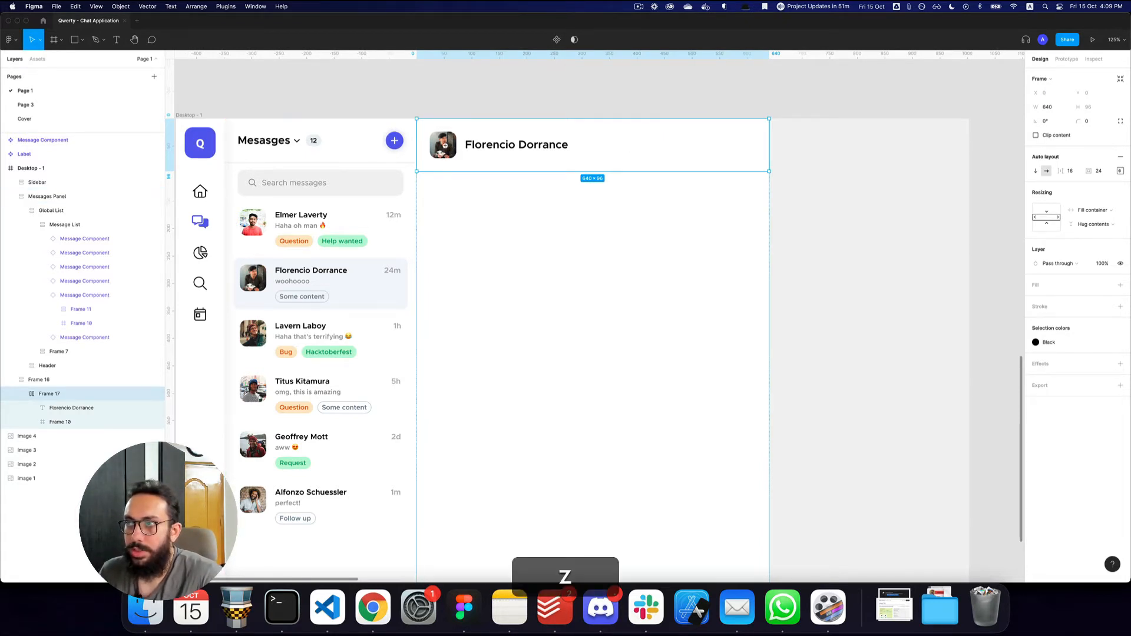
super+click(278, 142)
double_click(268, 139)
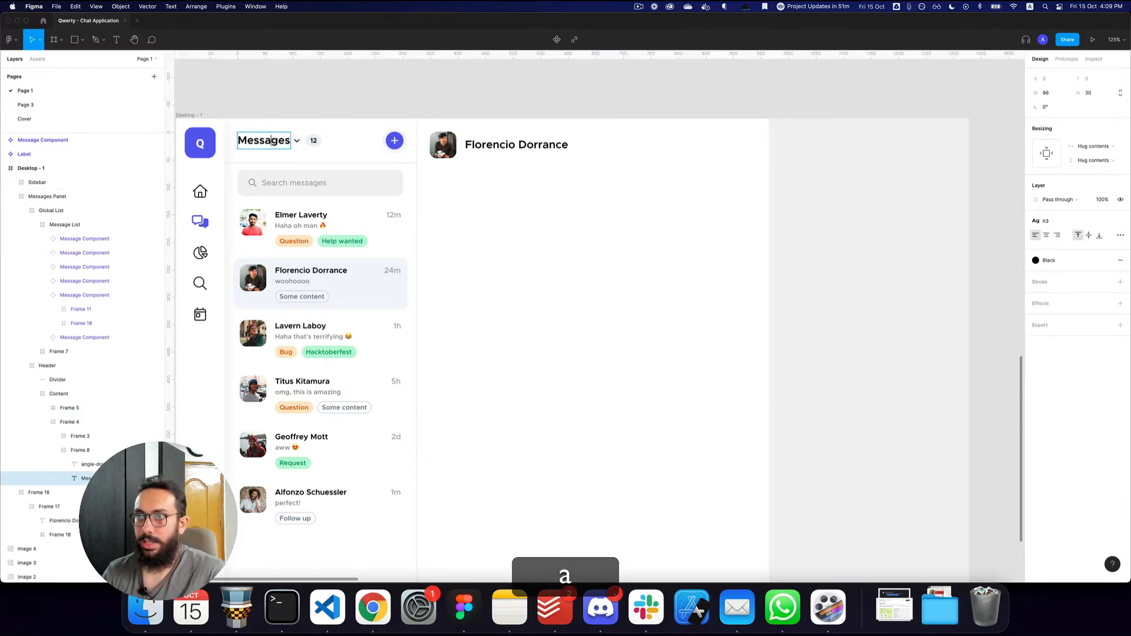
Step: Copy the Messages heading's properties, including its h1 text style, onto the contact name
key(alt+super+c)
super+click(490, 144)
key(alt+super+v)
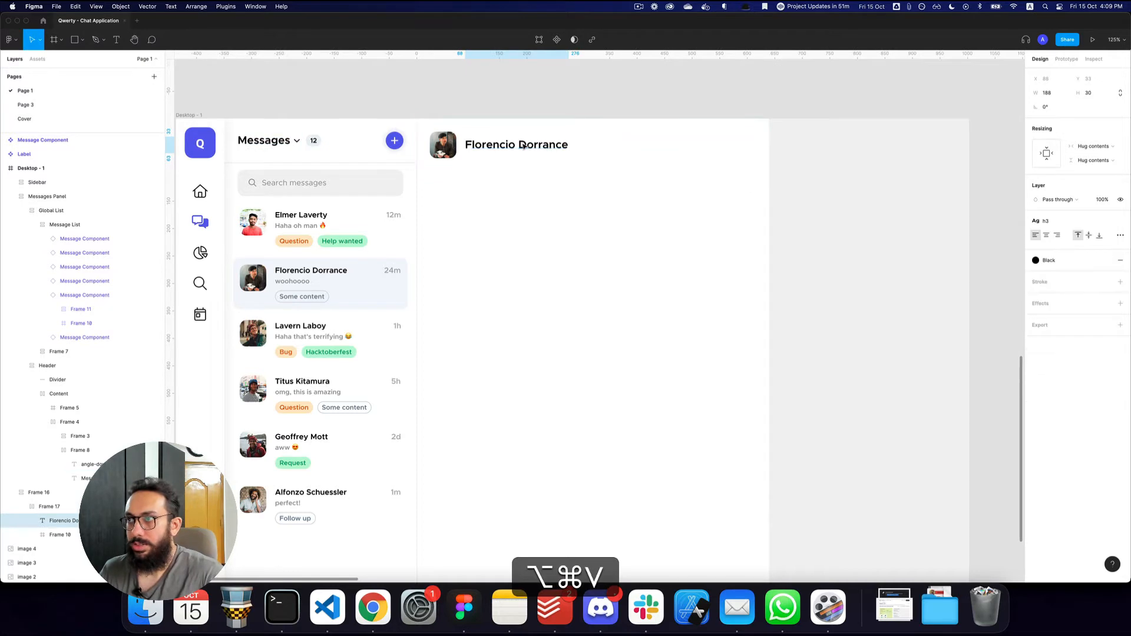
click(451, 132)
Step: Check the height of the Messages Panel's header frame against the conversation row
double_click(365, 137)
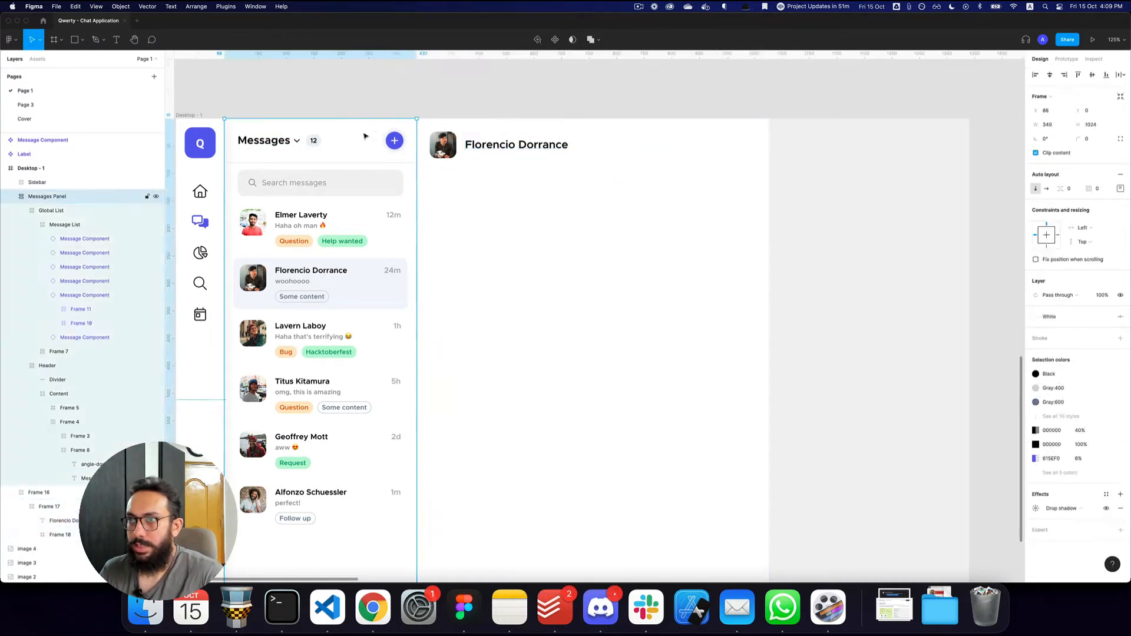
key(super)
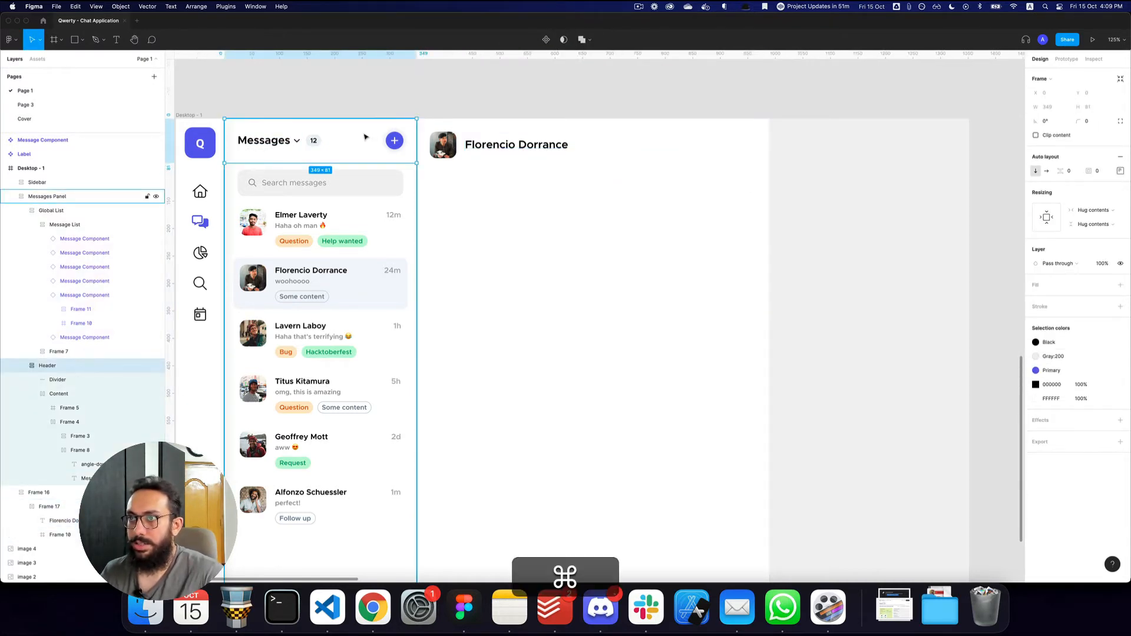
key(super+Down)
key(super+z)
scroll(295, 157, up, 10)
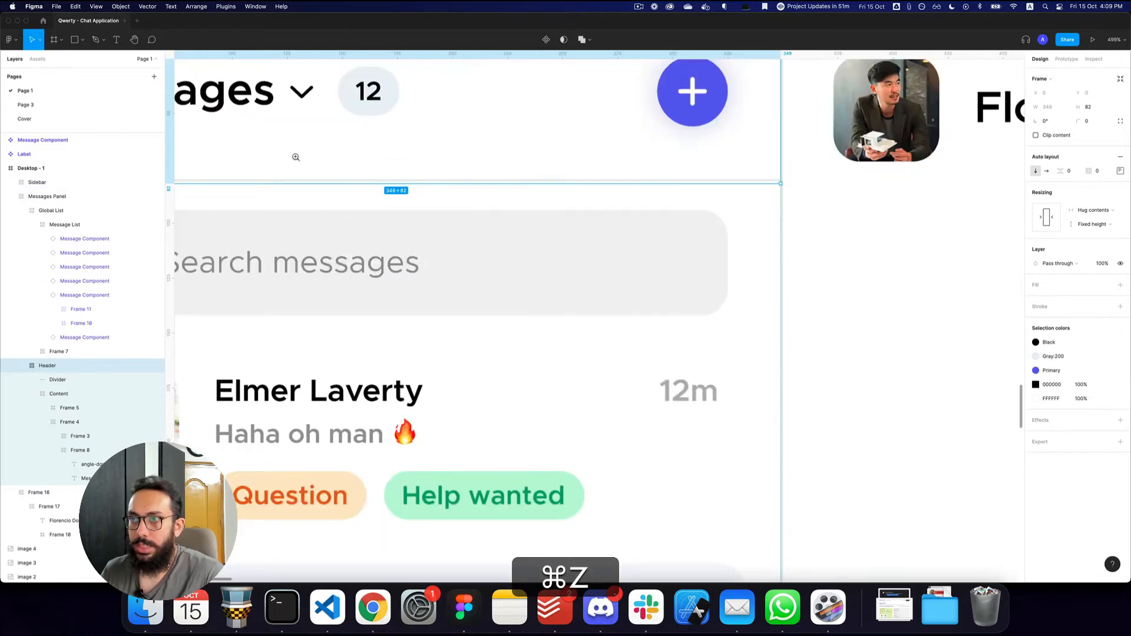
key(z)
alt+click(324, 164)
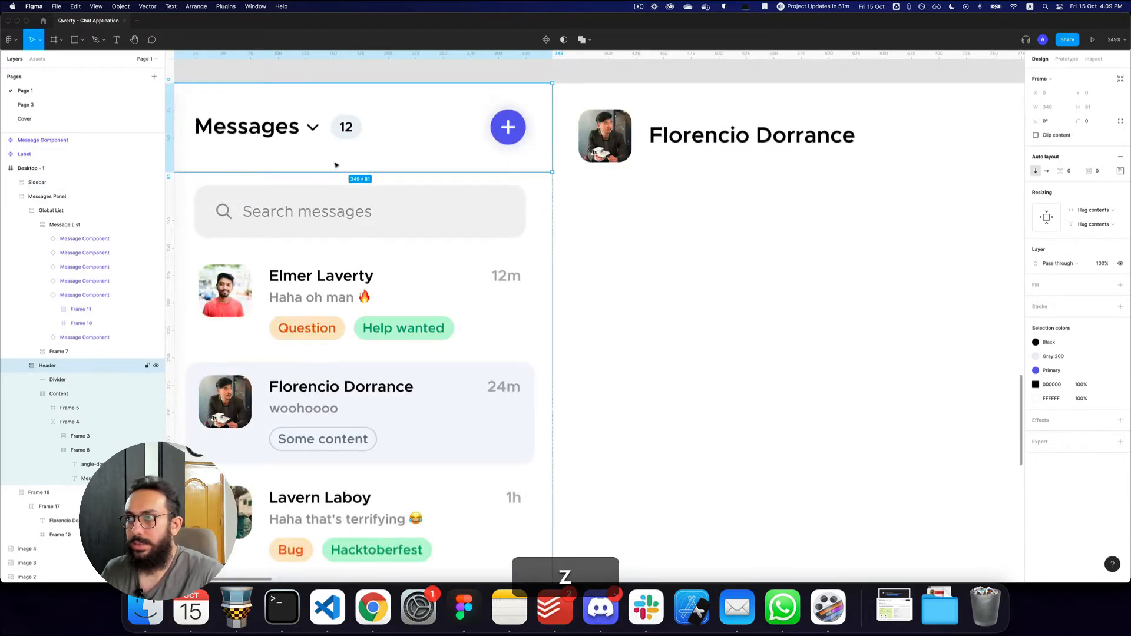
alt+click(332, 163)
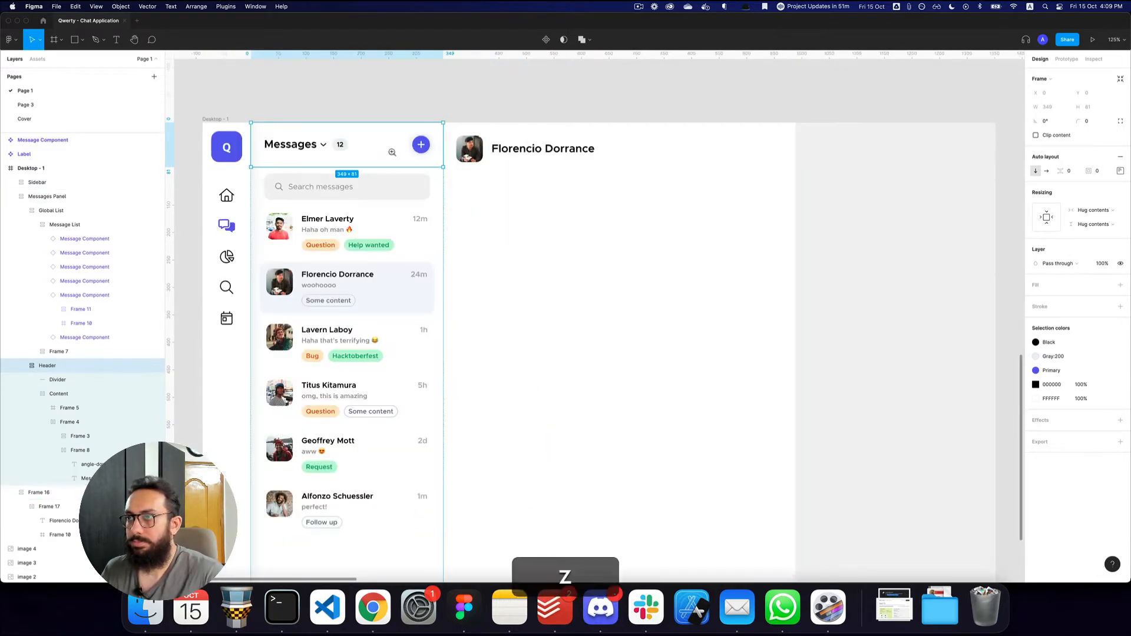
key(super+z)
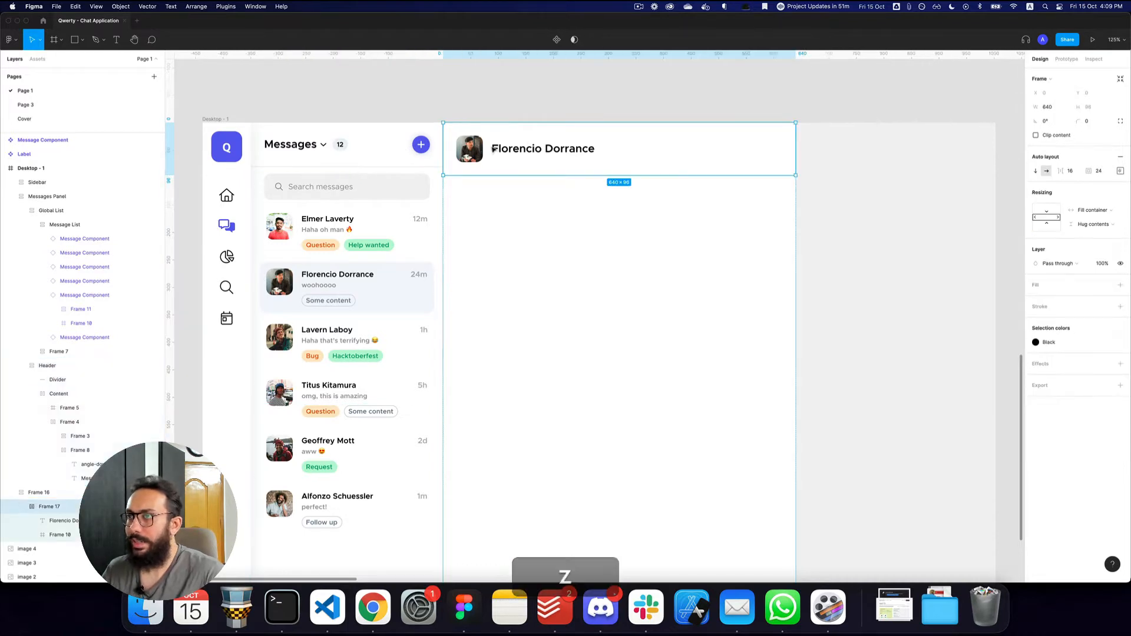
Step: Copy the divider from the Messages Panel header and paste it below the avatar and name row in the conversation frame
click(380, 168)
key(super+c)
click(561, 152)
key(super+v)
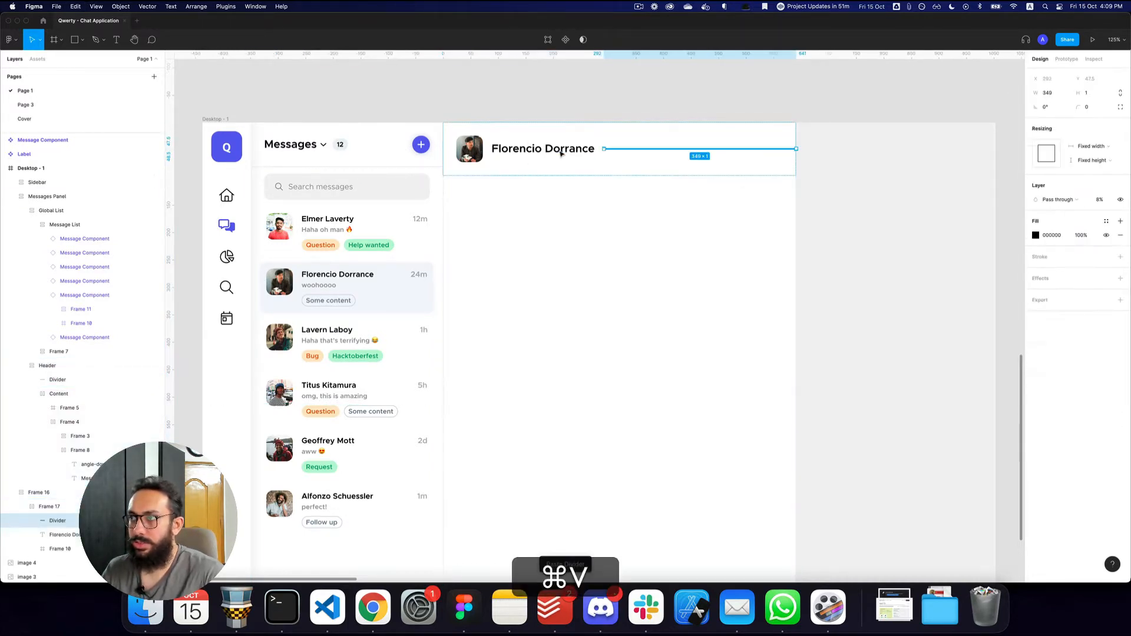
key(super+z)
key(shift+super+v)
key(shift+super+z)
key(z)
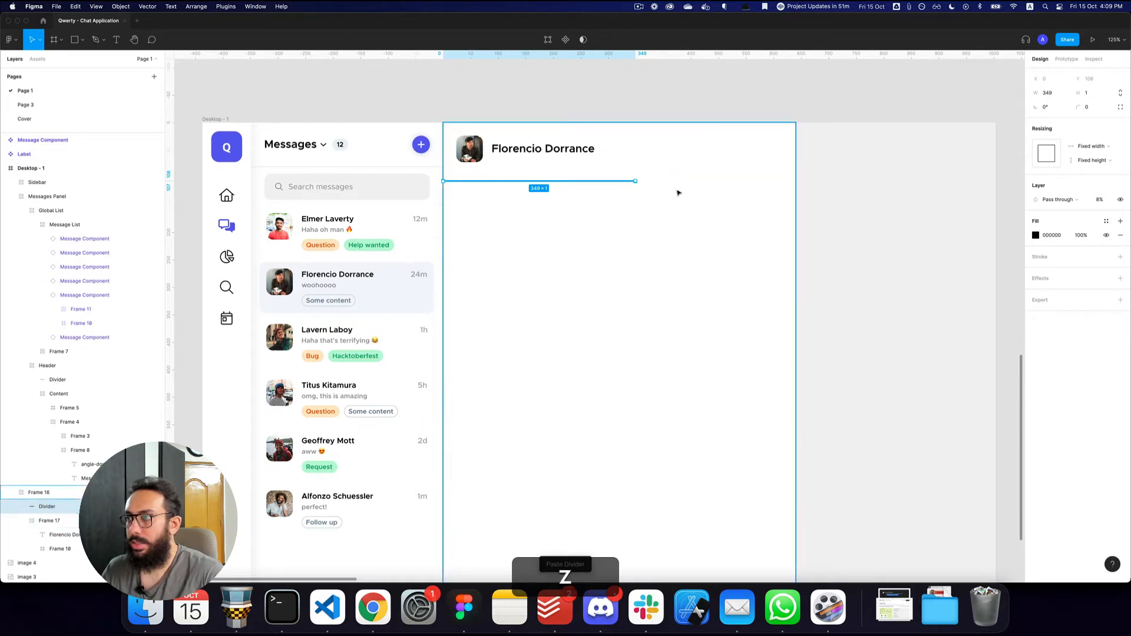
Step: Set the conversation frame's auto layout item spacing to 0
click(678, 193)
click(1073, 188)
text(0)
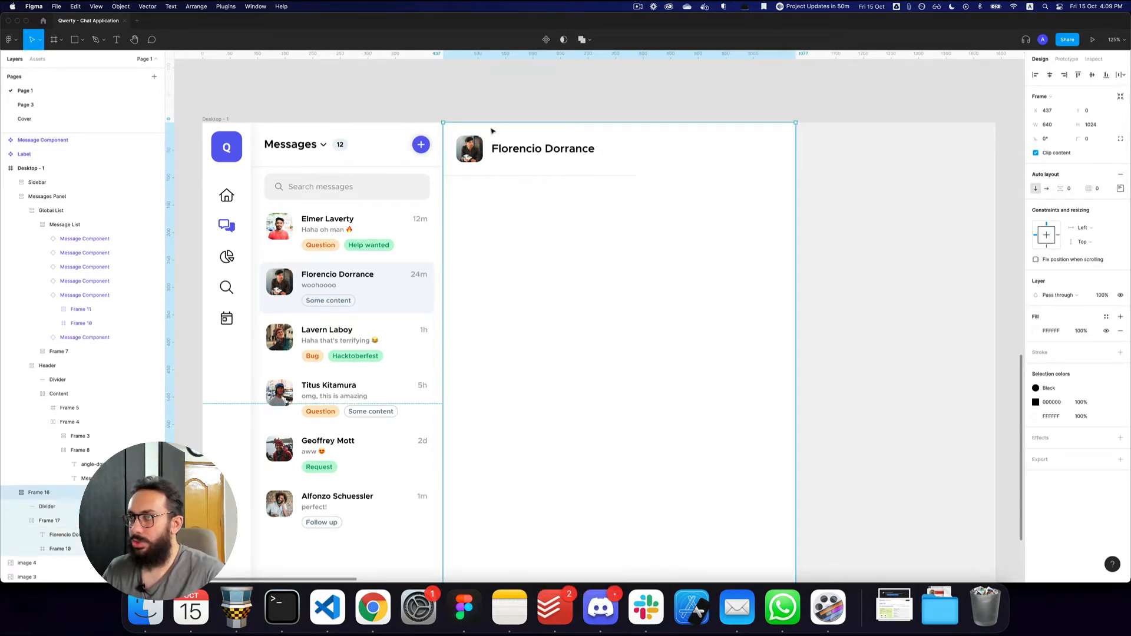
Step: Set the horizontal resizing of the conversation frame's divider to Fill container
click(502, 151)
key(z)
click(508, 151)
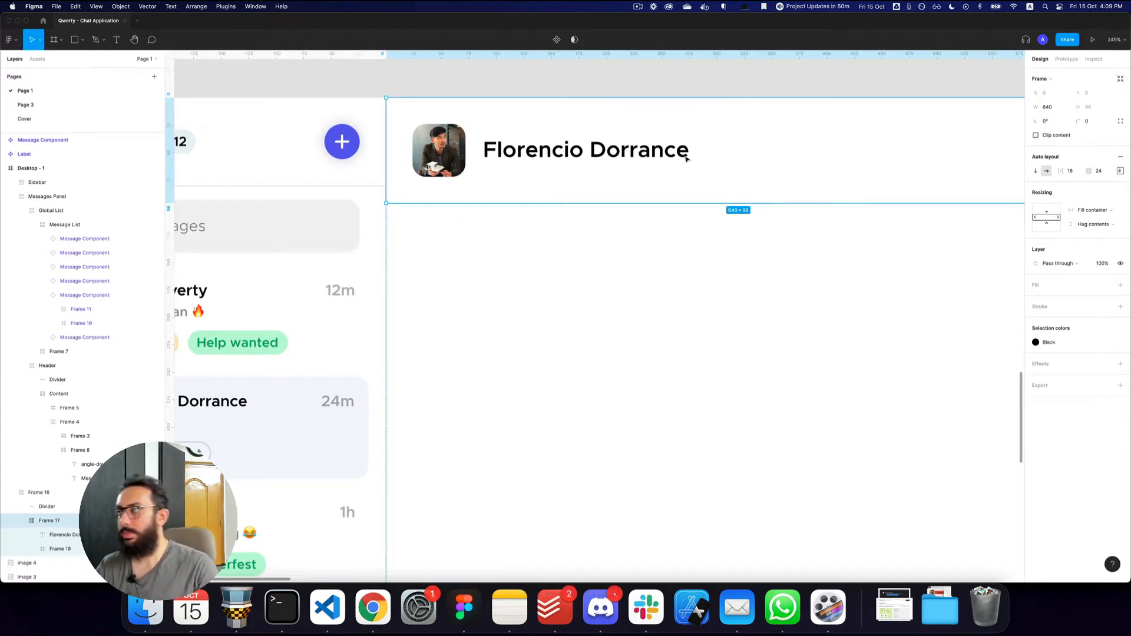
click(698, 219)
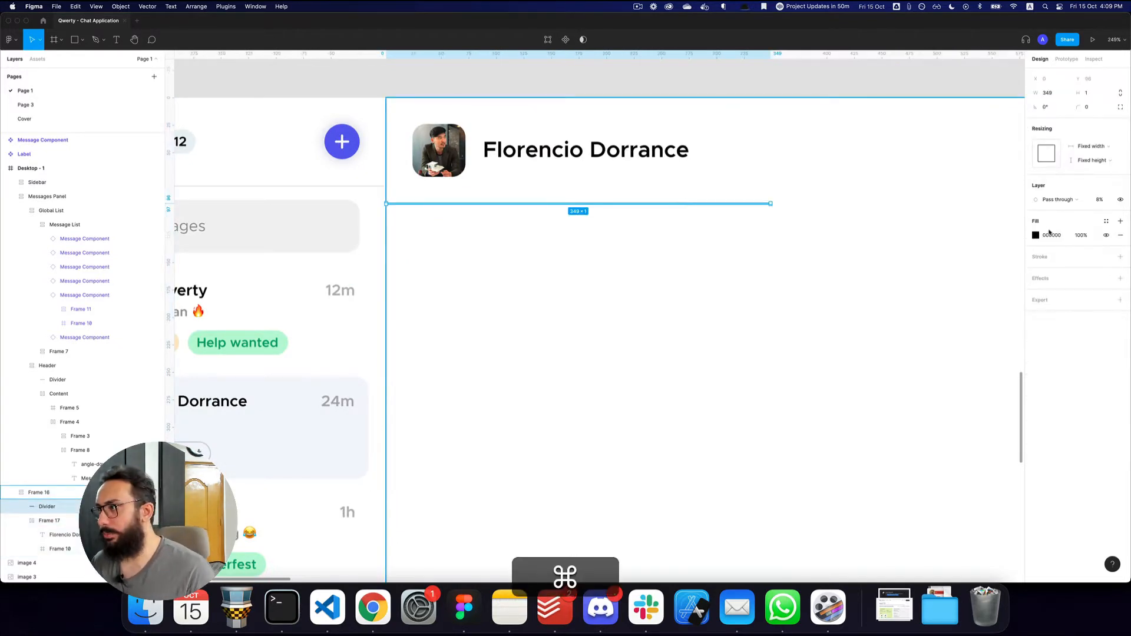
click(1055, 154)
Step: Set the height of the avatar and name row to 80
key(z)
alt+click(796, 201)
key(space)
drag(748, 184, 677, 203)
click(677, 204)
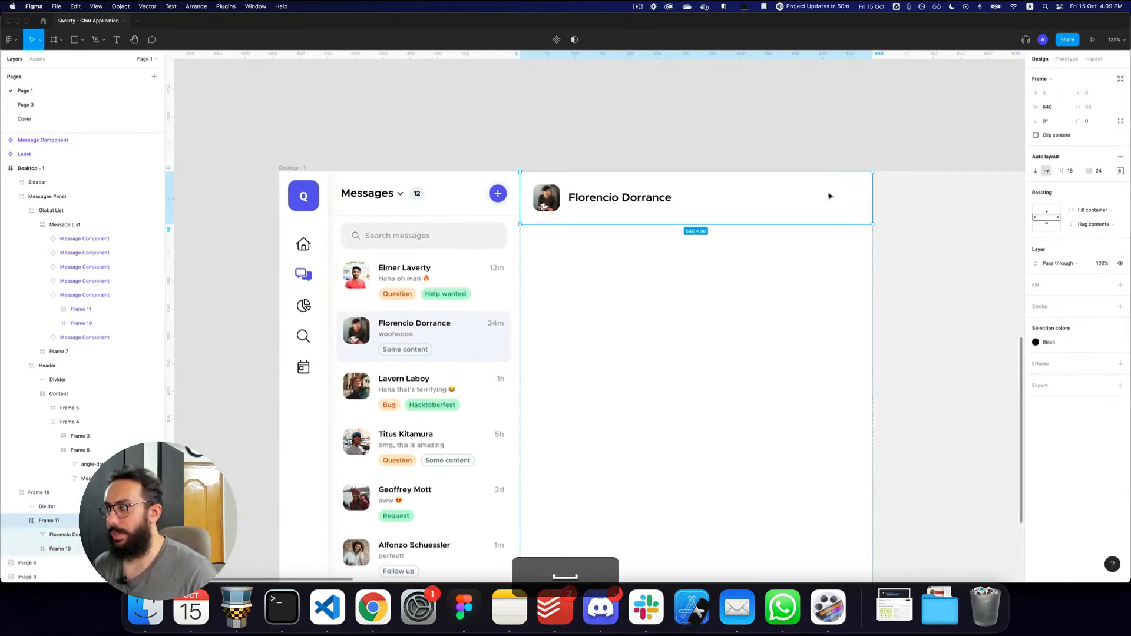
key(super+Up)
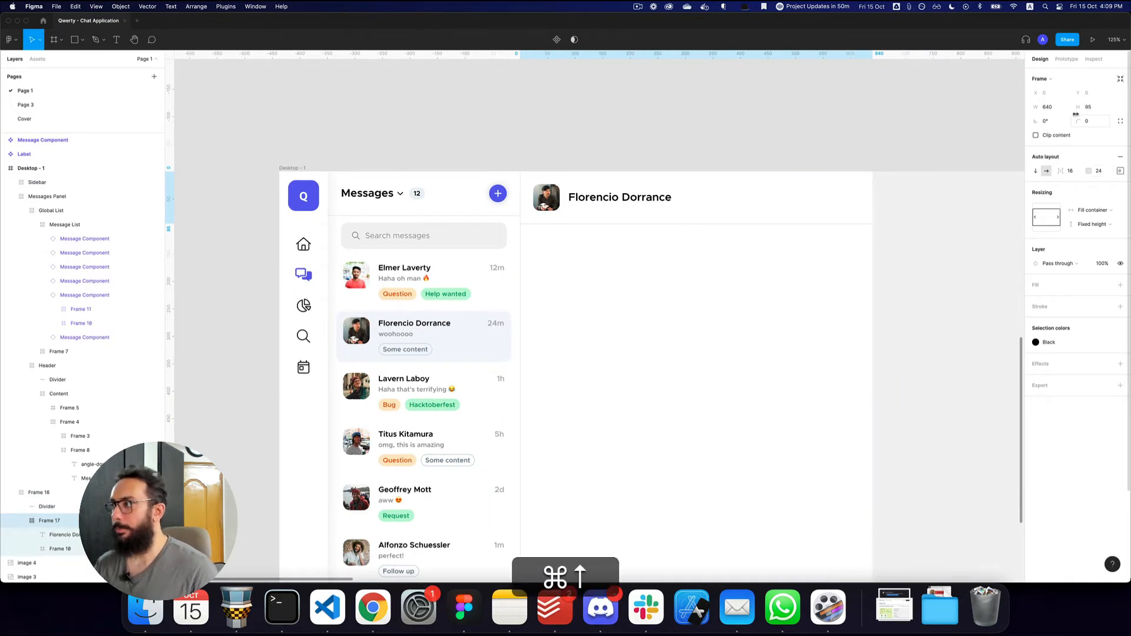
click(1090, 112)
text(80)
key(Return)
Step: Set the top and bottom padding of the avatar and name row to 0
key(z)
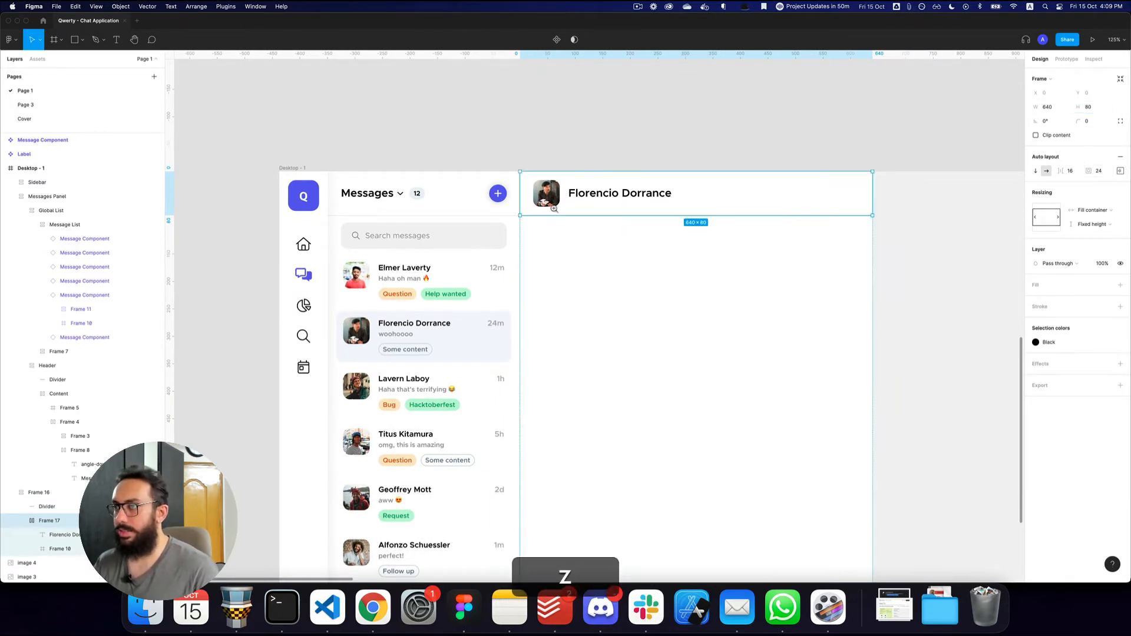
click(554, 208)
click(1120, 171)
text(0)
key(Tab)
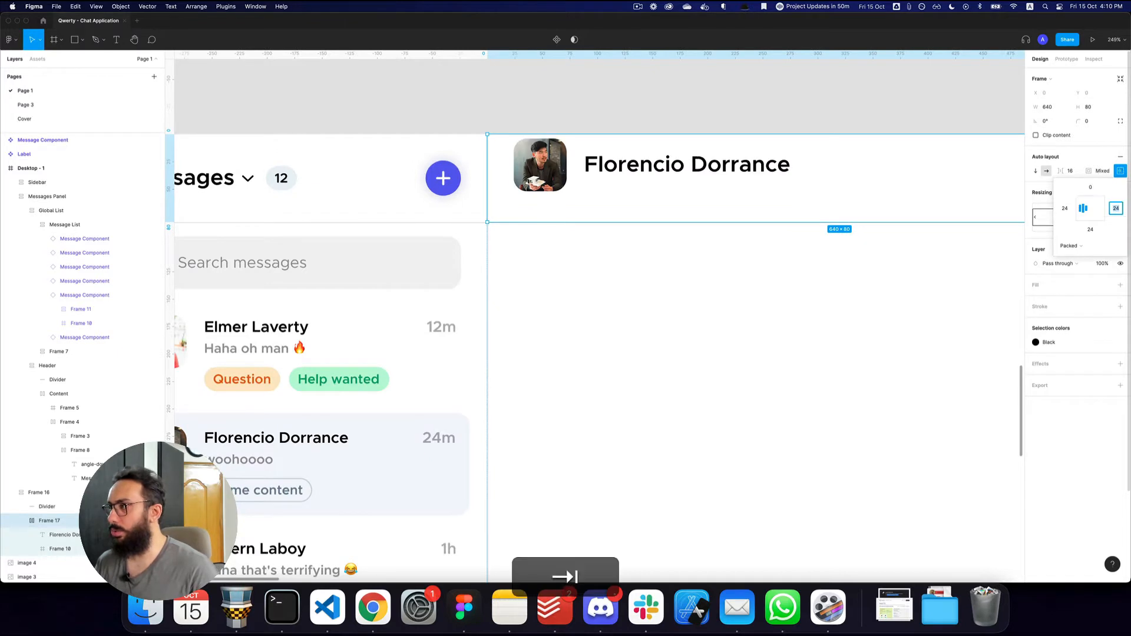
text(0)
key(Return)
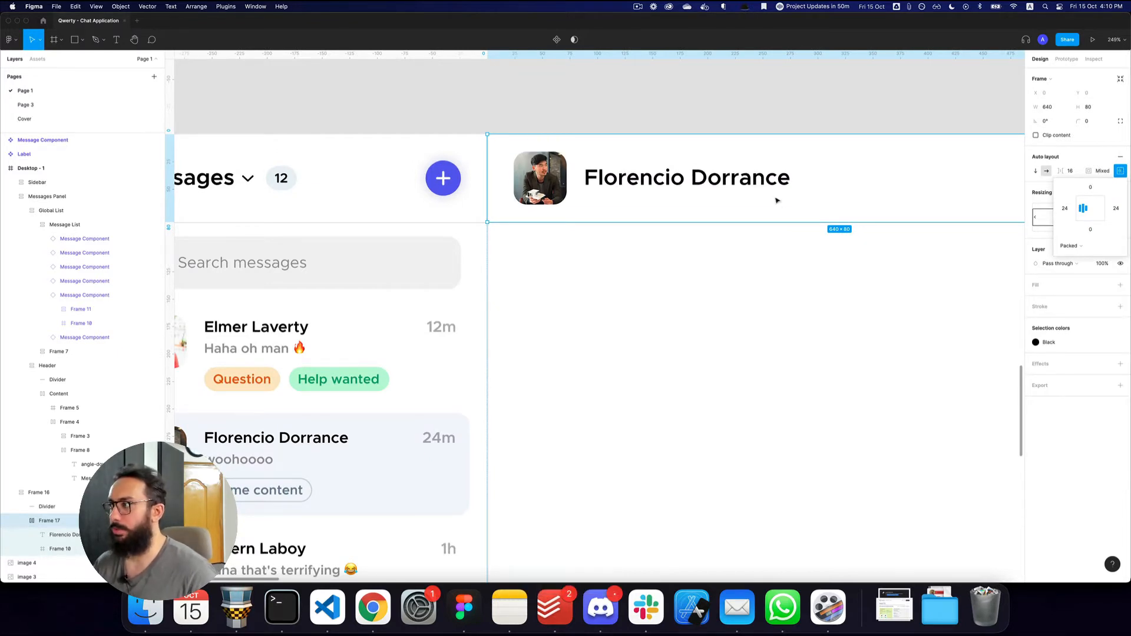
Step: Set the avatar and name row's padding to 24 on all sides
click(1101, 172)
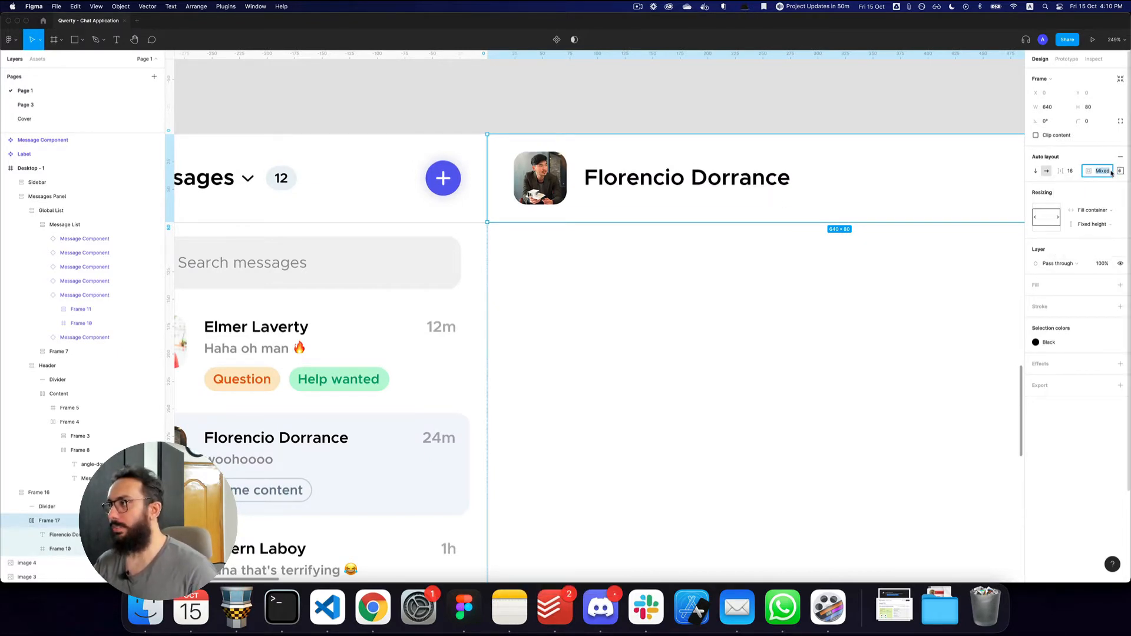
text(24)
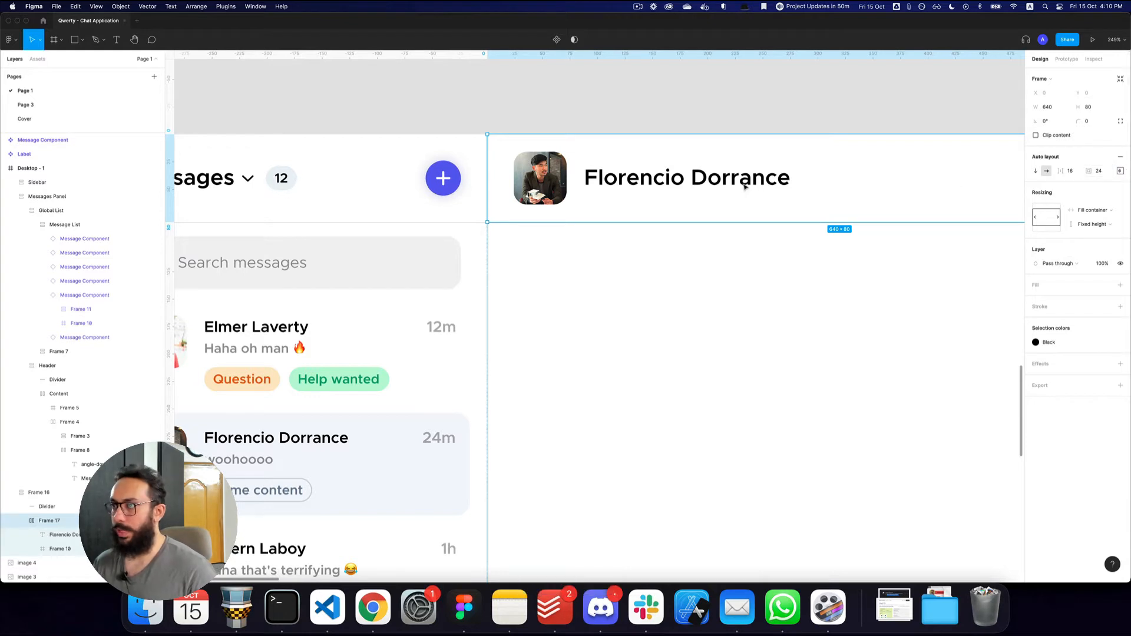
click(769, 178)
scroll(702, 190, right, 3)
key(Escape)
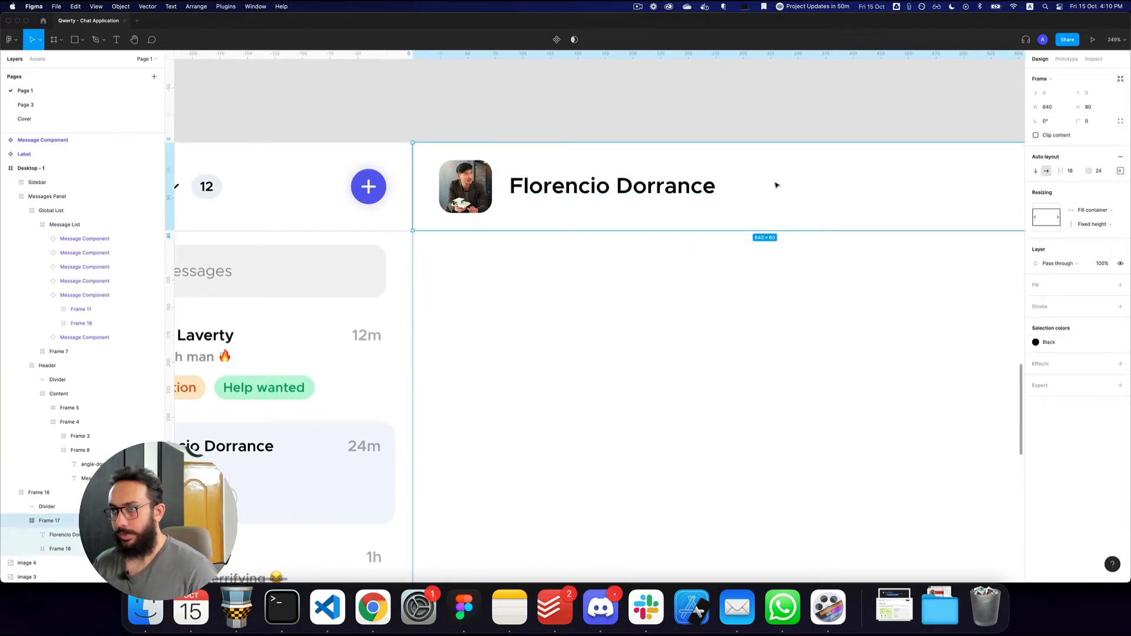
Step: Open the prototype presentation of the chat design and return to the design file
key(super+3)
click(1093, 40)
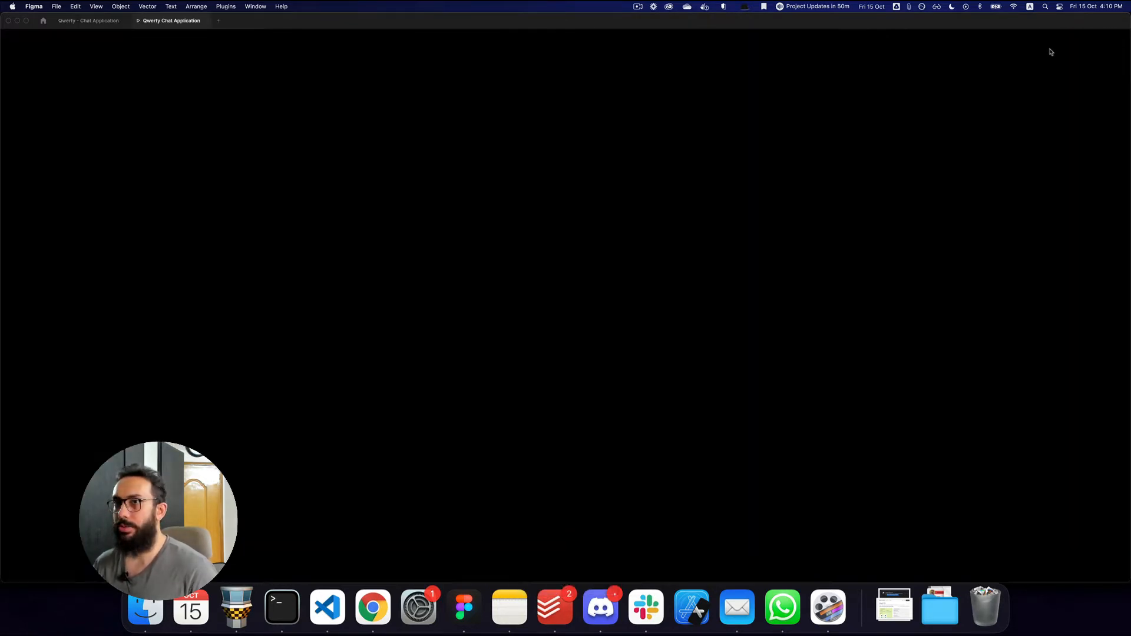
key(super+2)
Step: Scale the avatar in the conversation header row to 40 by 40
key(alt+super+z)
alt+super+click(824, 135)
click(848, 125)
drag(862, 122, 731, 152)
click(526, 194)
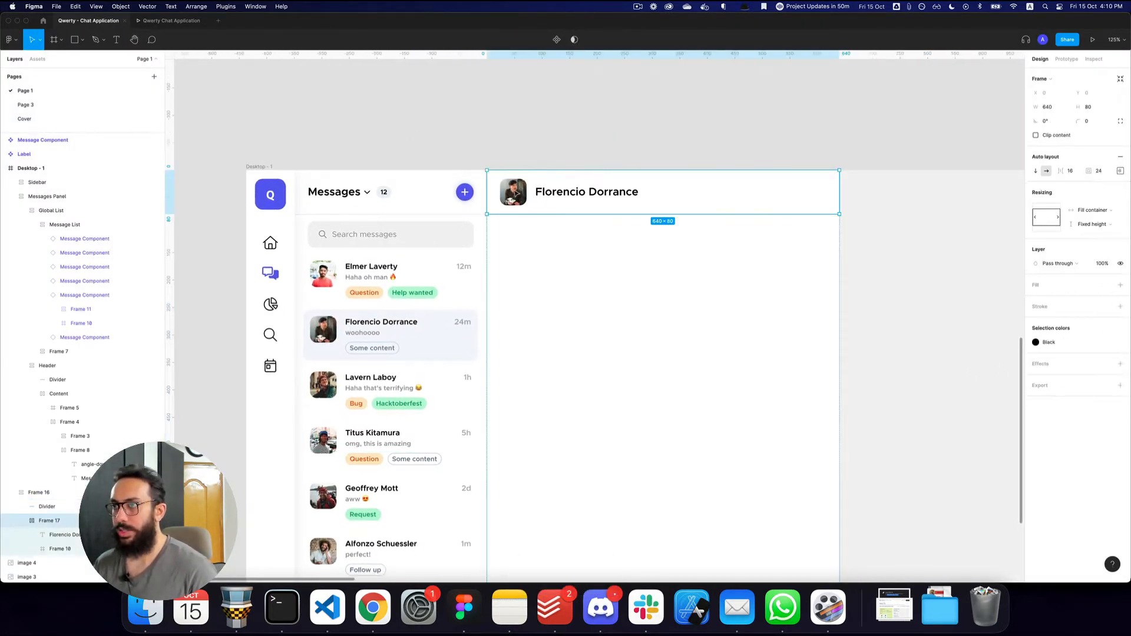
double_click(527, 193)
key(shift+super+s)
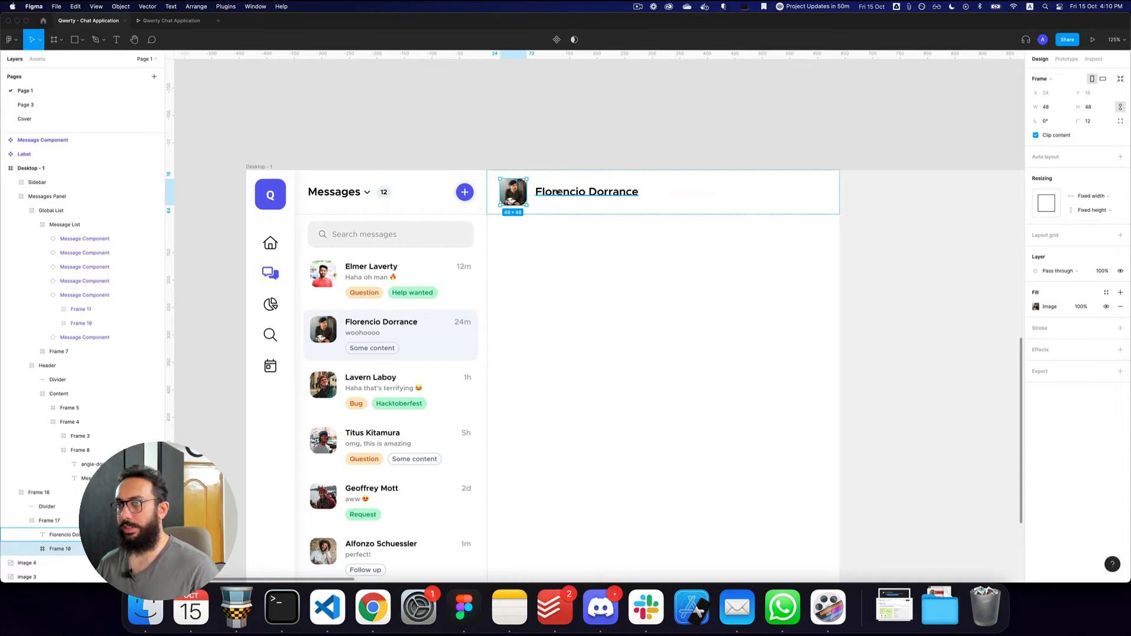
text(40)
key(Return)
Step: Review the conversation header with its smaller avatar in the prototype preview, and return to the design file
key(super+3)
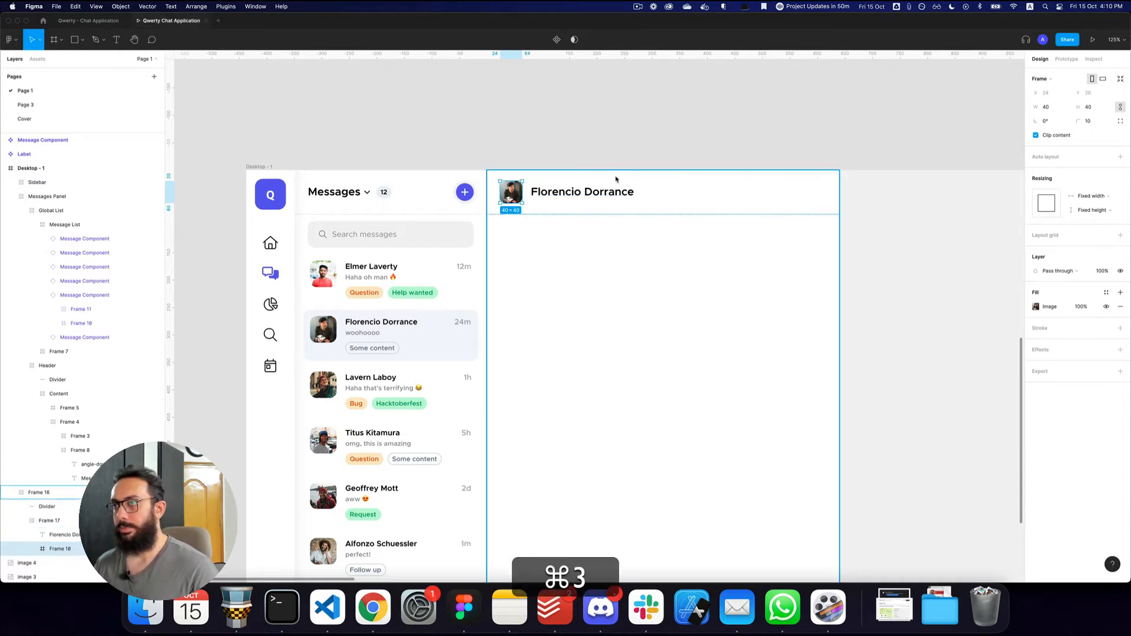
key(super+2)
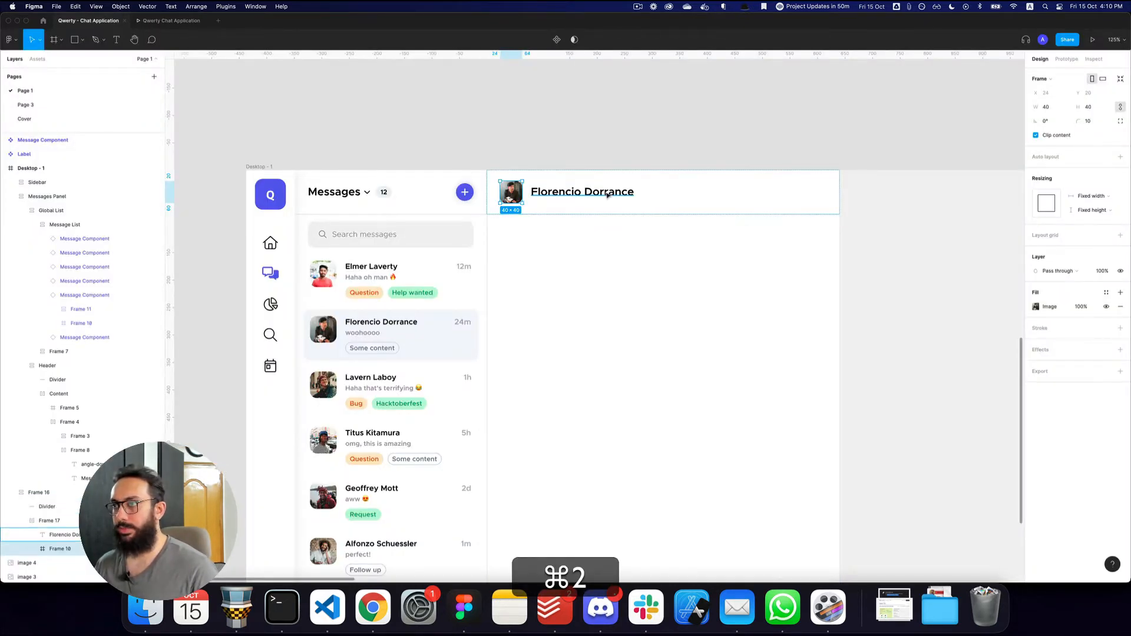
key(super+3)
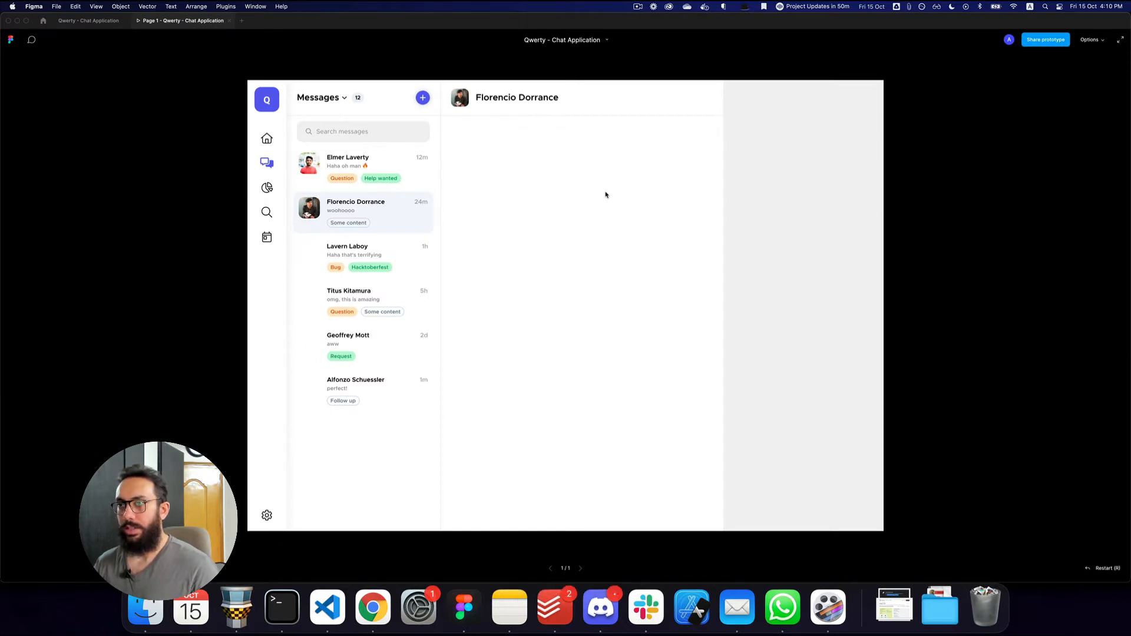
key(super+2)
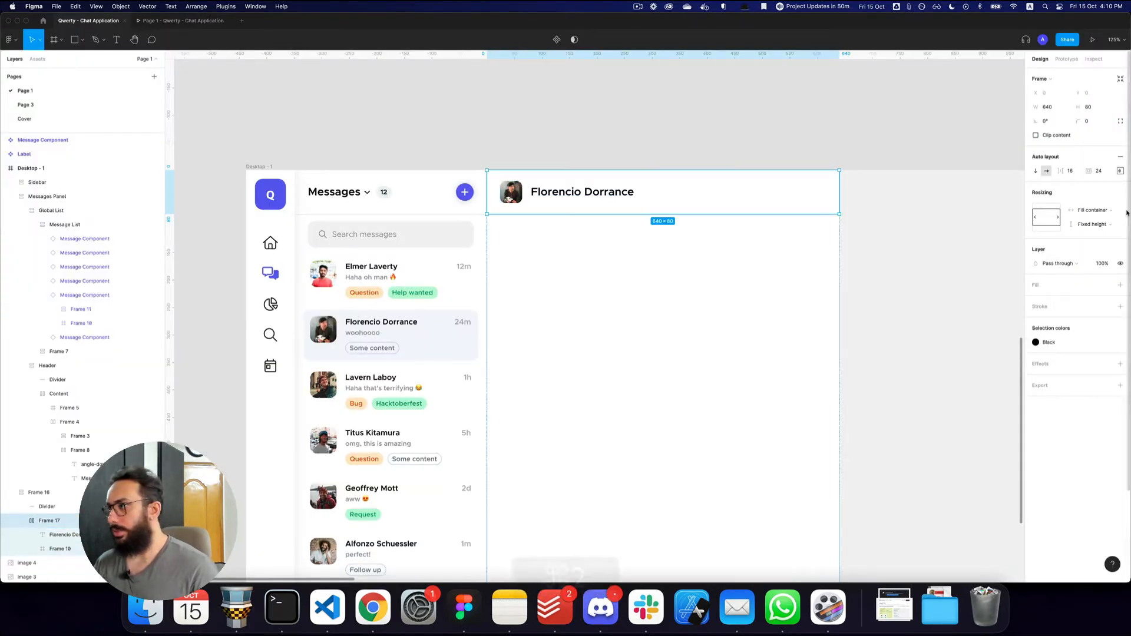
text(12)
key(Return)
key(super+z)
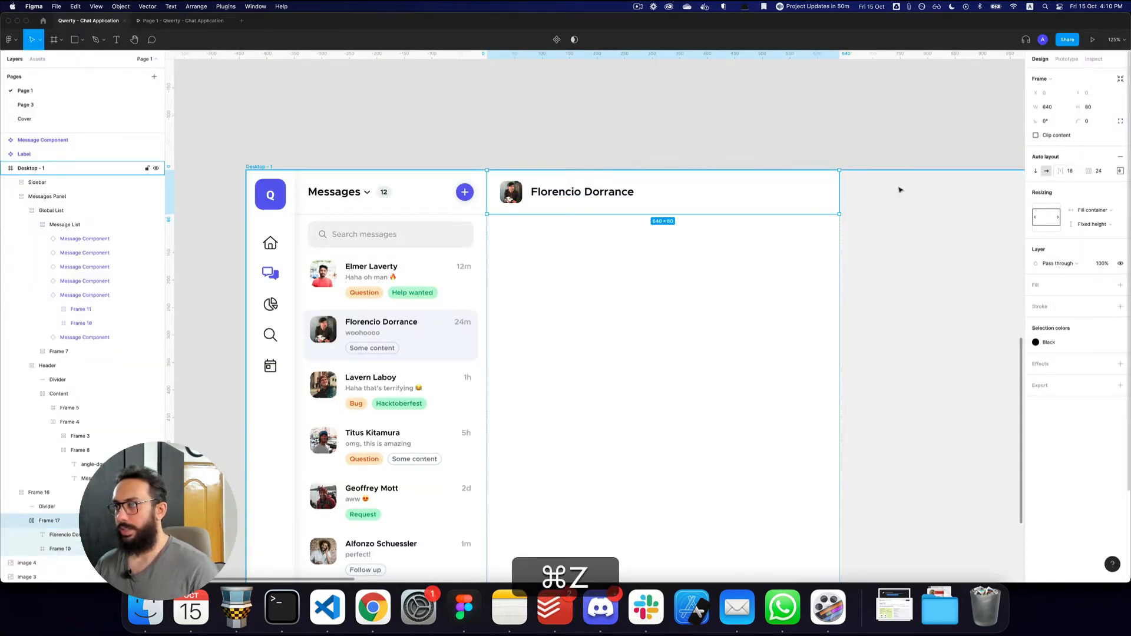
Step: Wrap the contact name in the conversation header in its own vertical auto layout frame
scroll(586, 189, up, 5)
double_click(577, 198)
key(shift+super+a)
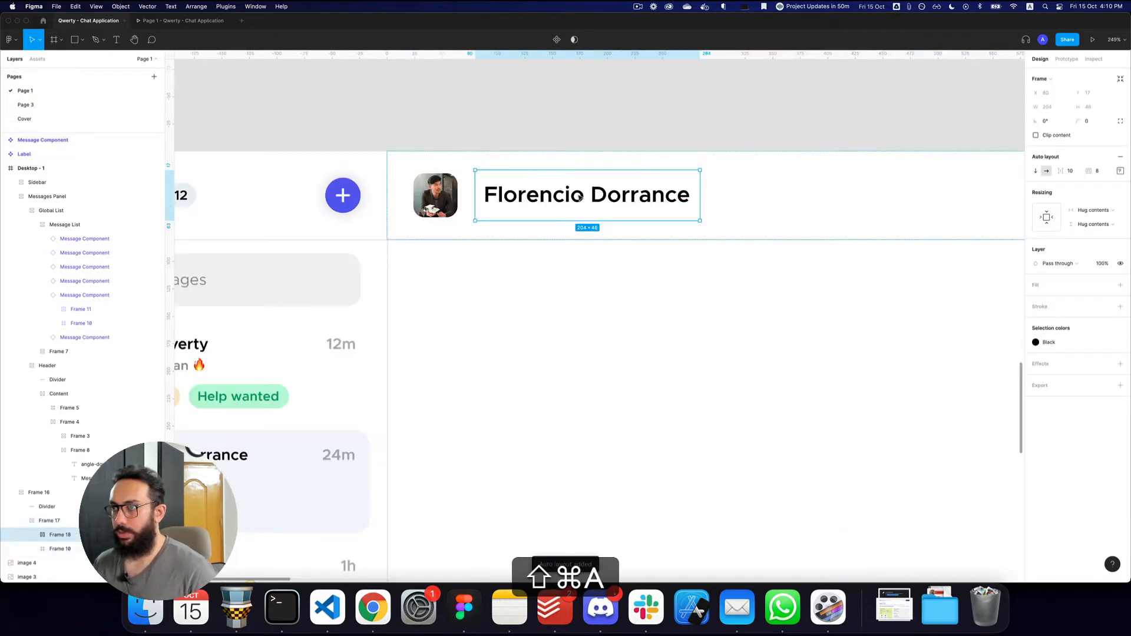
super+click(580, 197)
click(537, 214)
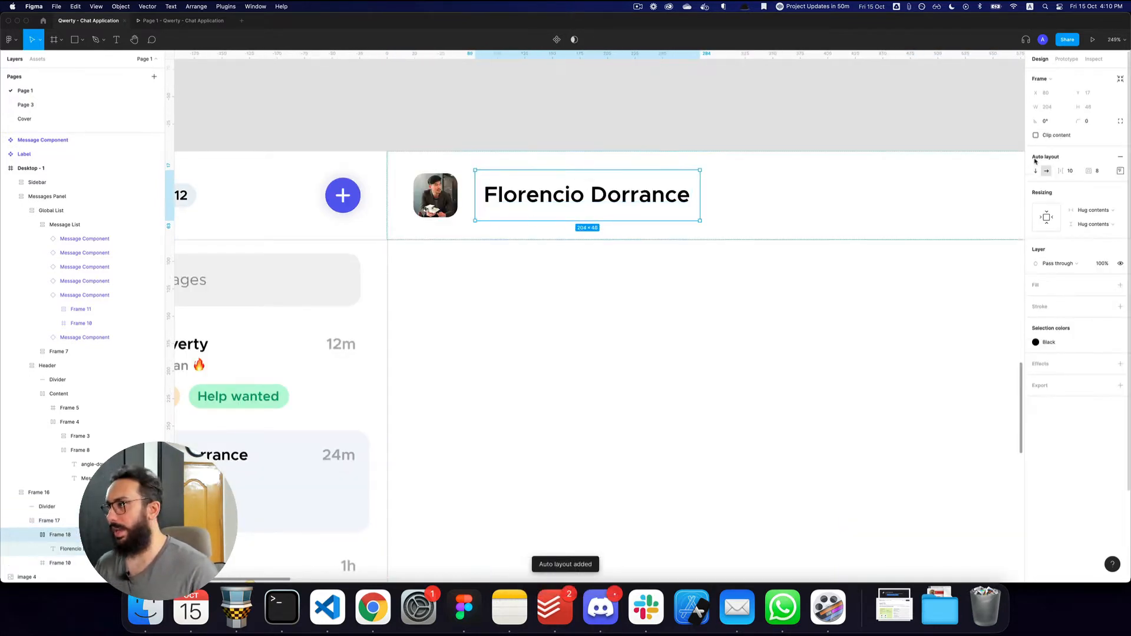
Step: Add the text "Online" below the contact name inside the new auto layout frame
key(t)
click(495, 218)
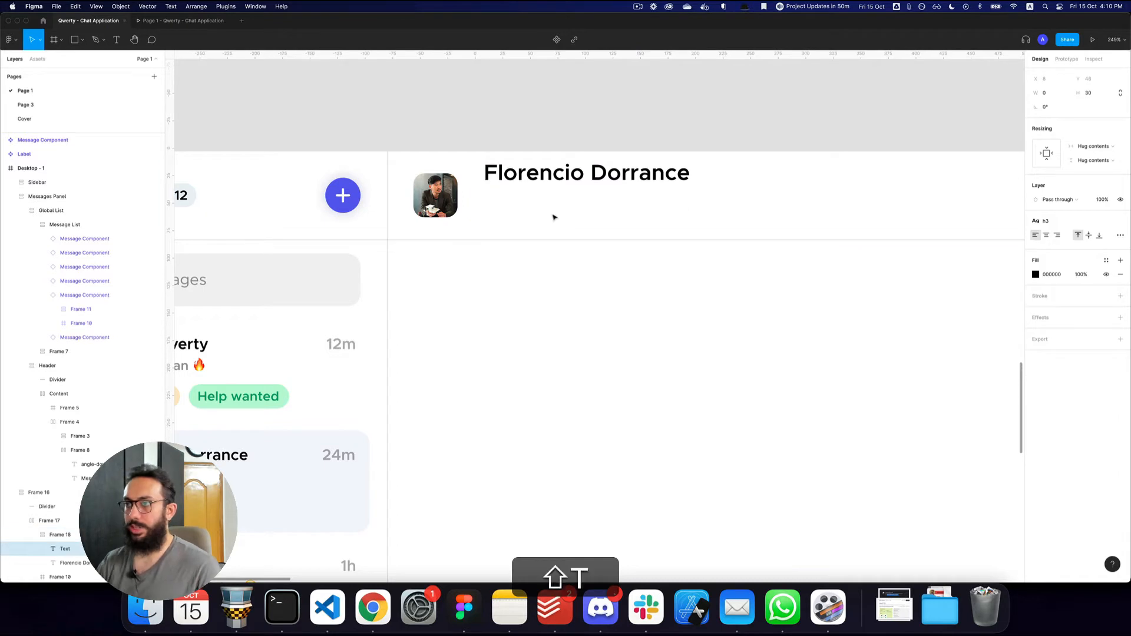
text(Online)
key(Escape)
Step: Wrap the Online text in an auto layout frame and draw a circle about 5 by 5 in front of it
click(497, 209)
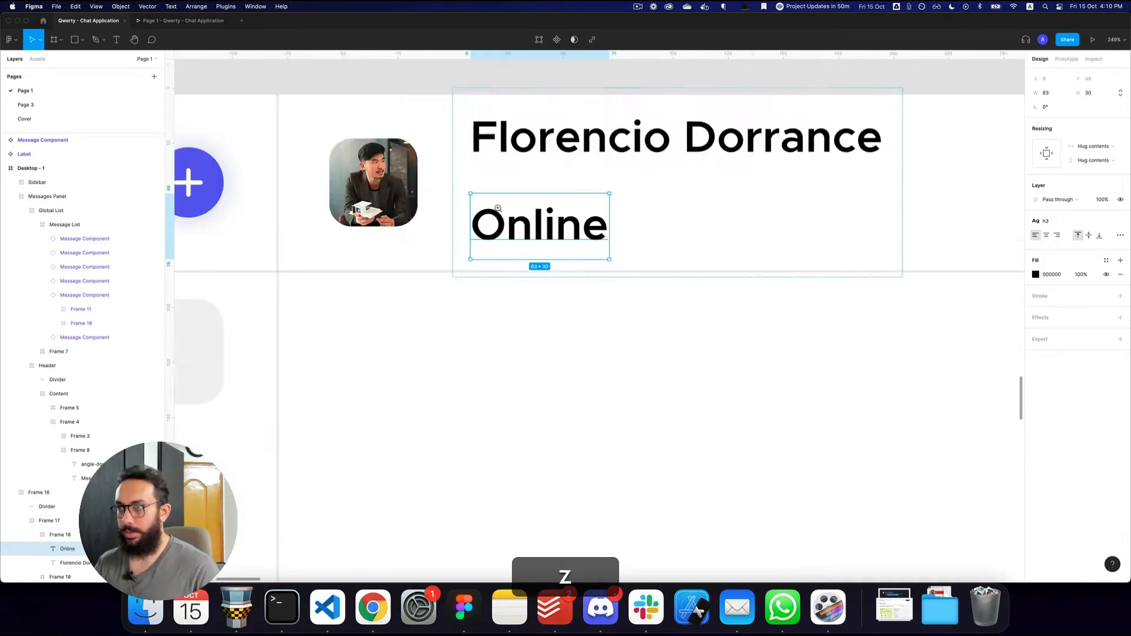
key(shift+a)
key(o)
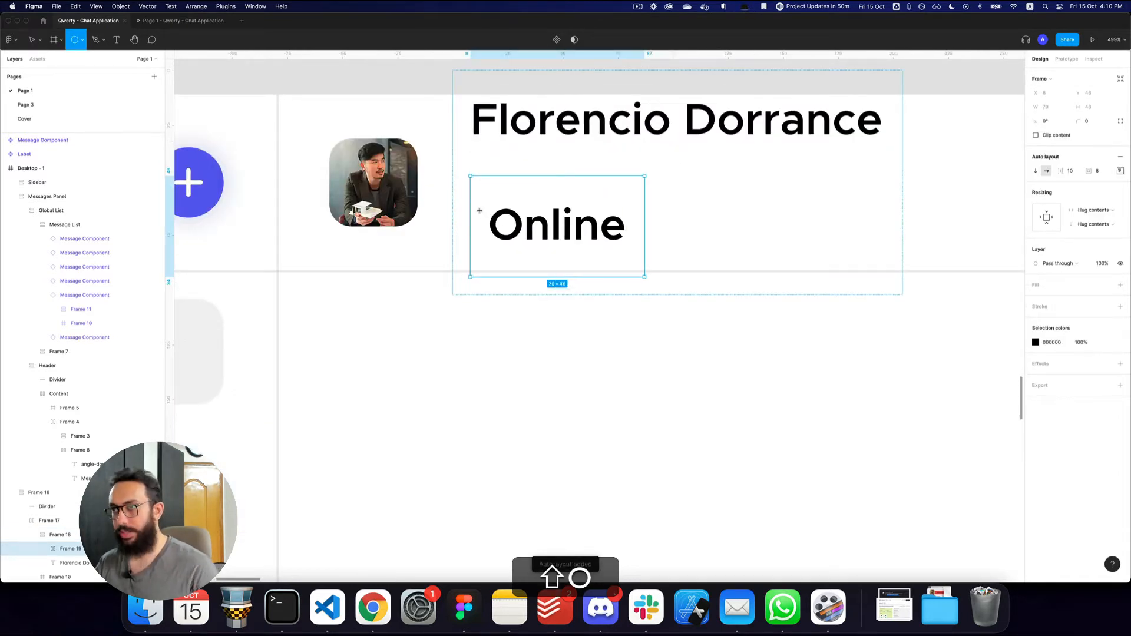
mouse_move(469, 205)
mouse_down()
mouse_move(488, 226)
mouse_move(551, 222)
mouse_up()
Step: Apply the Green:400 color style to the status circle and select the frame around it and the Online text
click(1106, 221)
text(g)
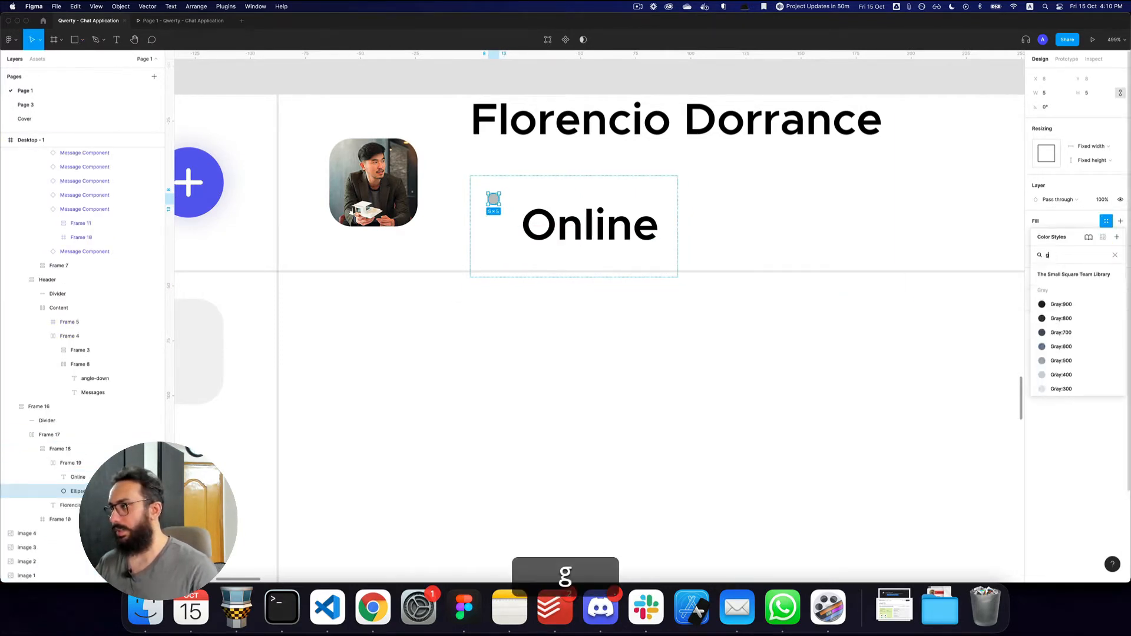
text(ree)
click(1063, 348)
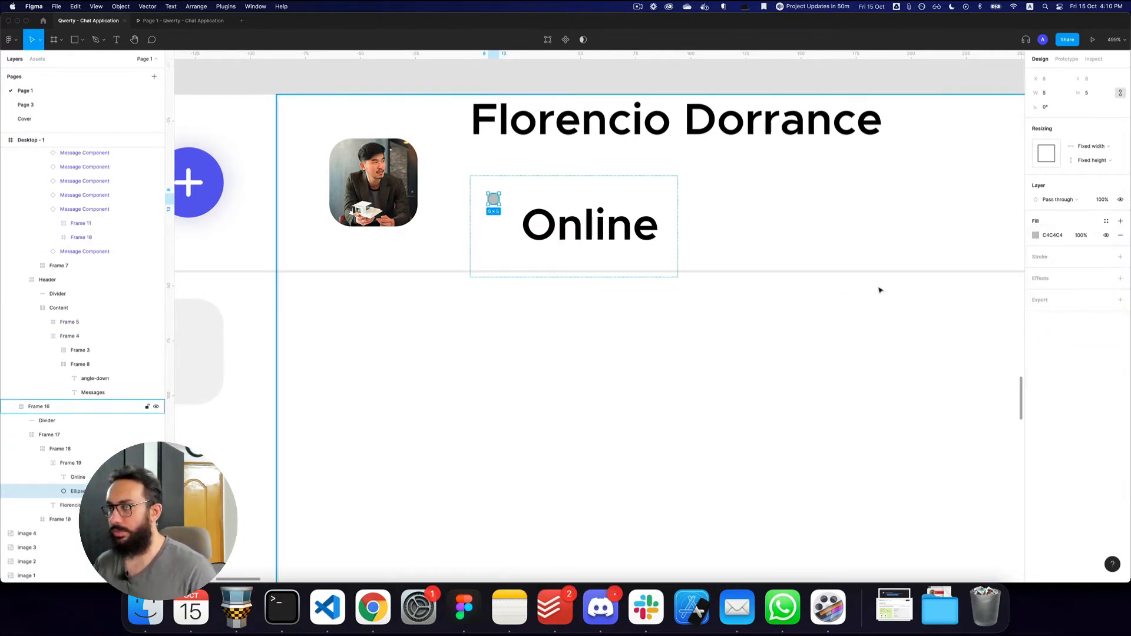
click(667, 183)
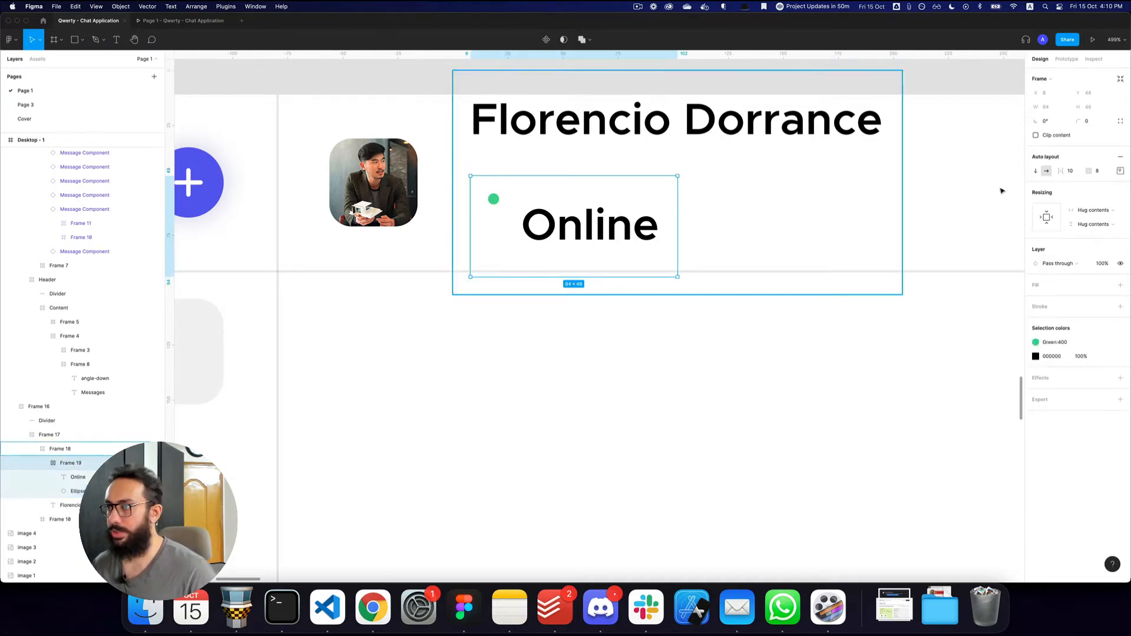
Step: Align the contents of the Online status frame to left centre and set the frame's padding to 0
click(1120, 171)
click(1082, 209)
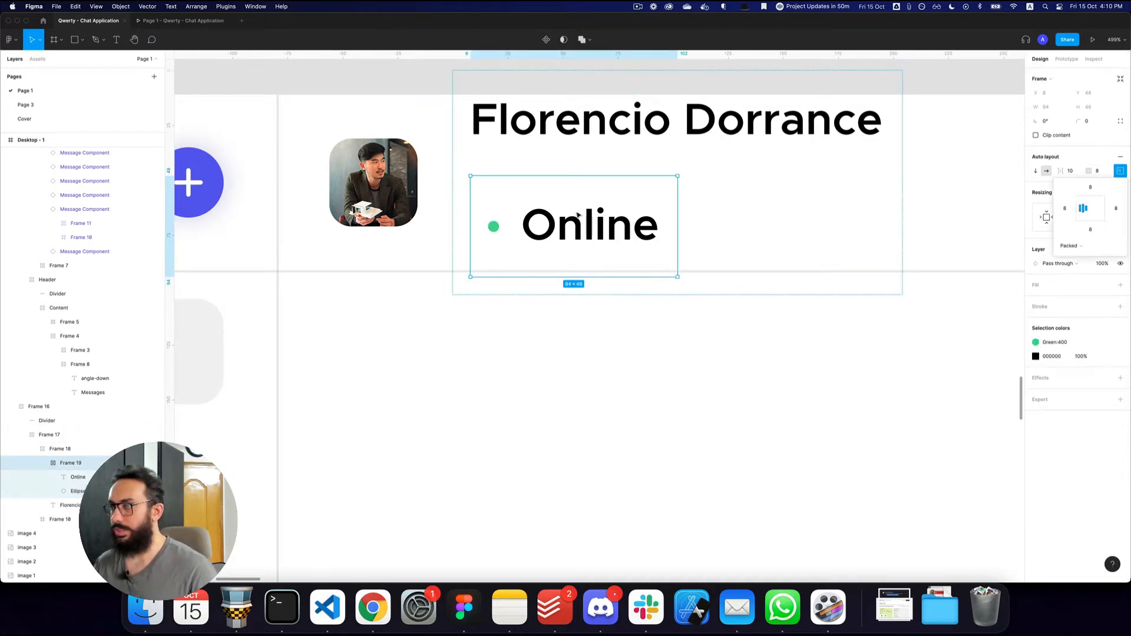
super+click(578, 216)
super+click(581, 190)
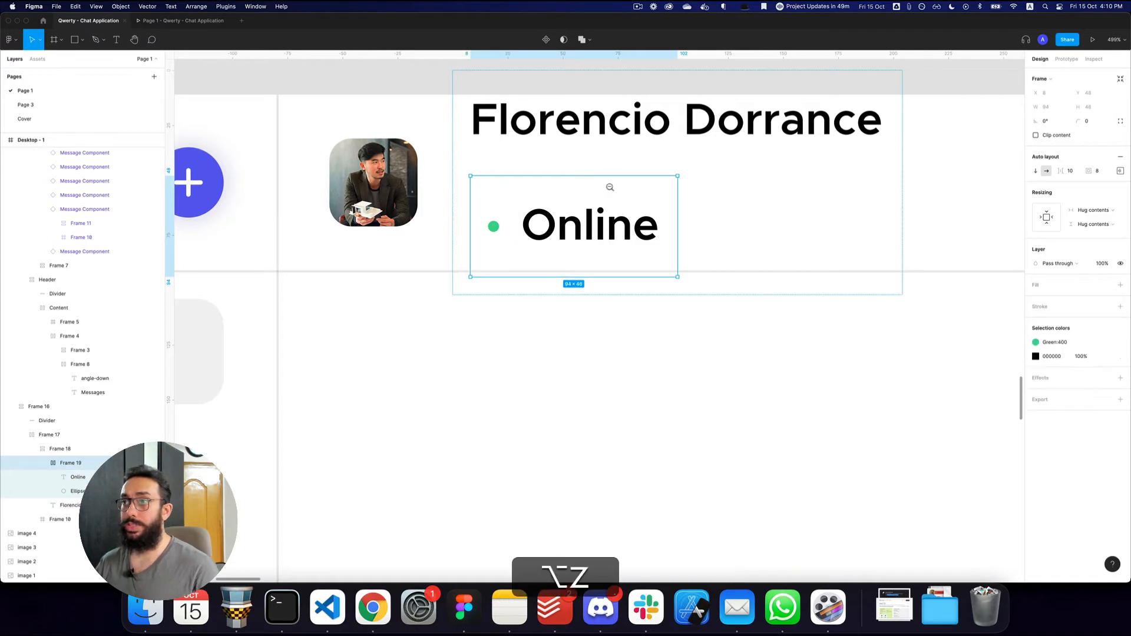
alt+click(610, 187)
drag(629, 175, 550, 206)
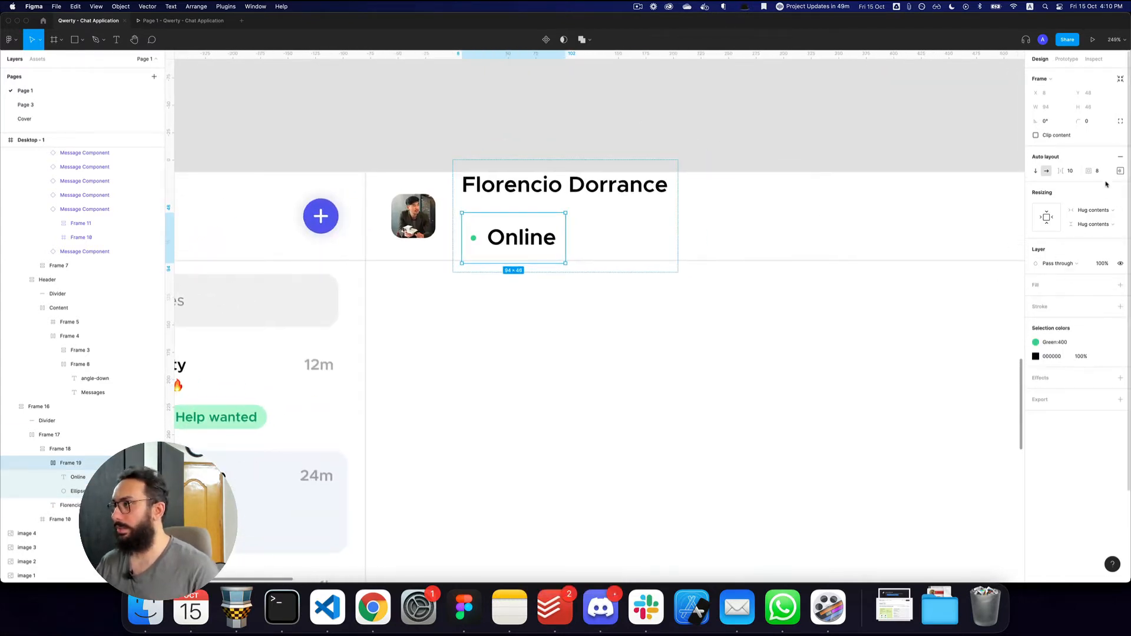
text(0)
key(Return)
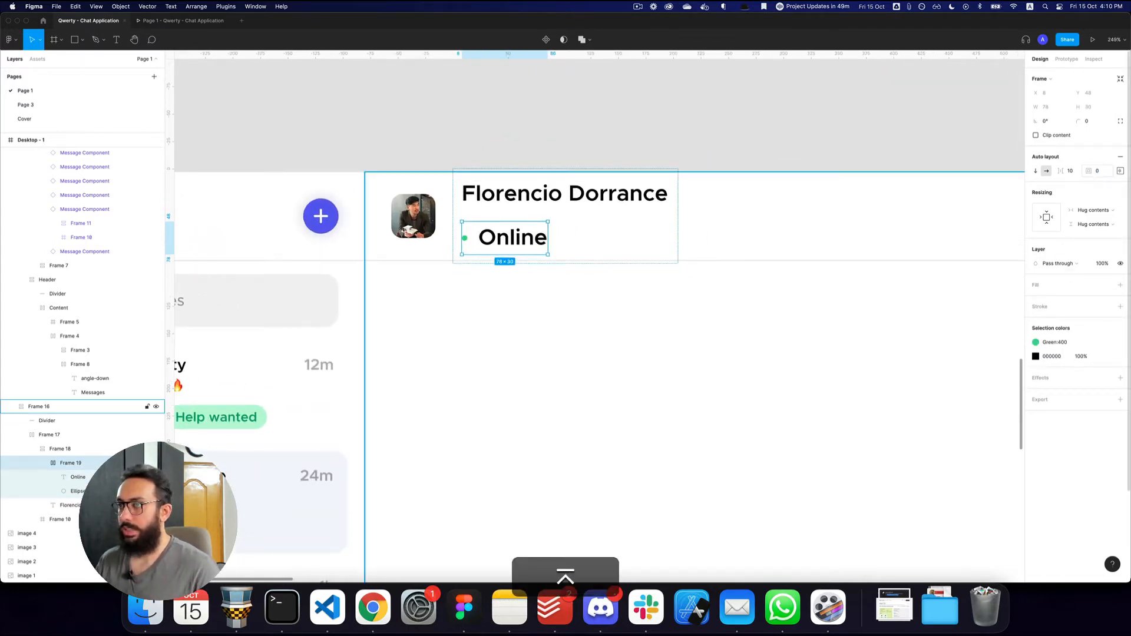
Step: Detach the Online text from its h3 style and paste the text properties of the first contact name in the message list onto it
super+click(530, 238)
click(1064, 221)
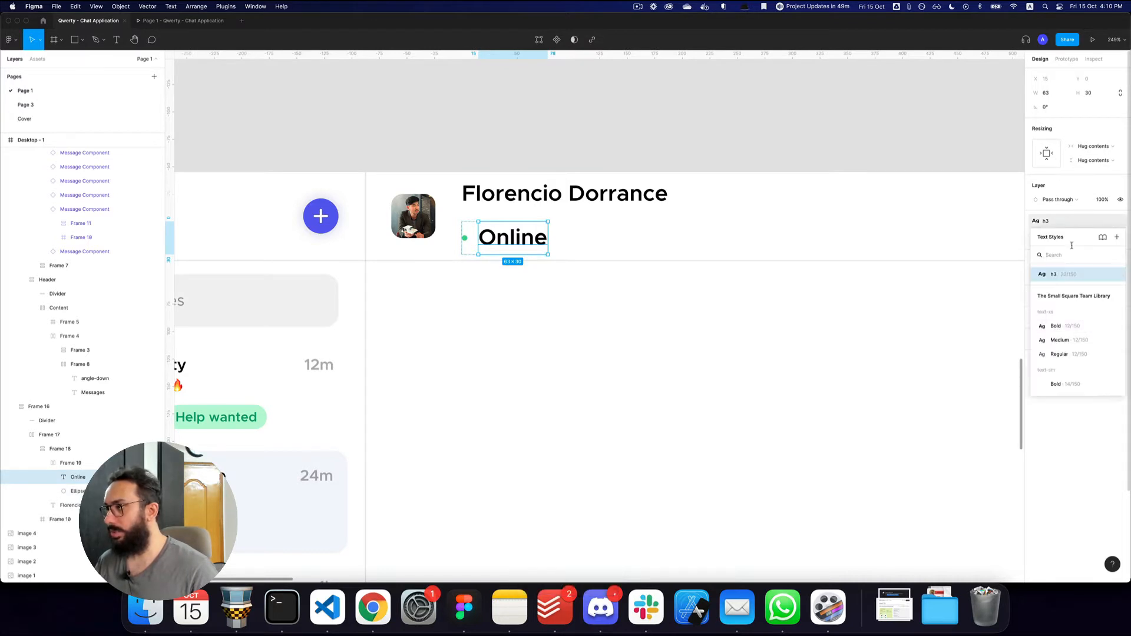
click(1065, 219)
click(1121, 221)
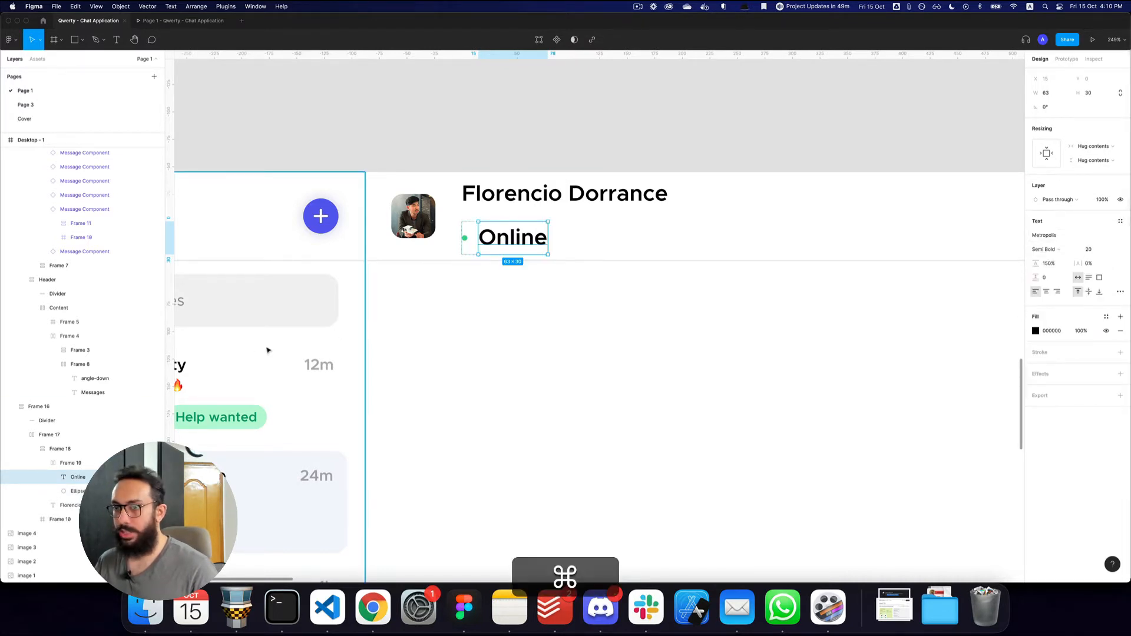
scroll(308, 368, left, 3)
super+click(308, 368)
key(alt+super+c)
super+click(666, 241)
key(alt+super+v)
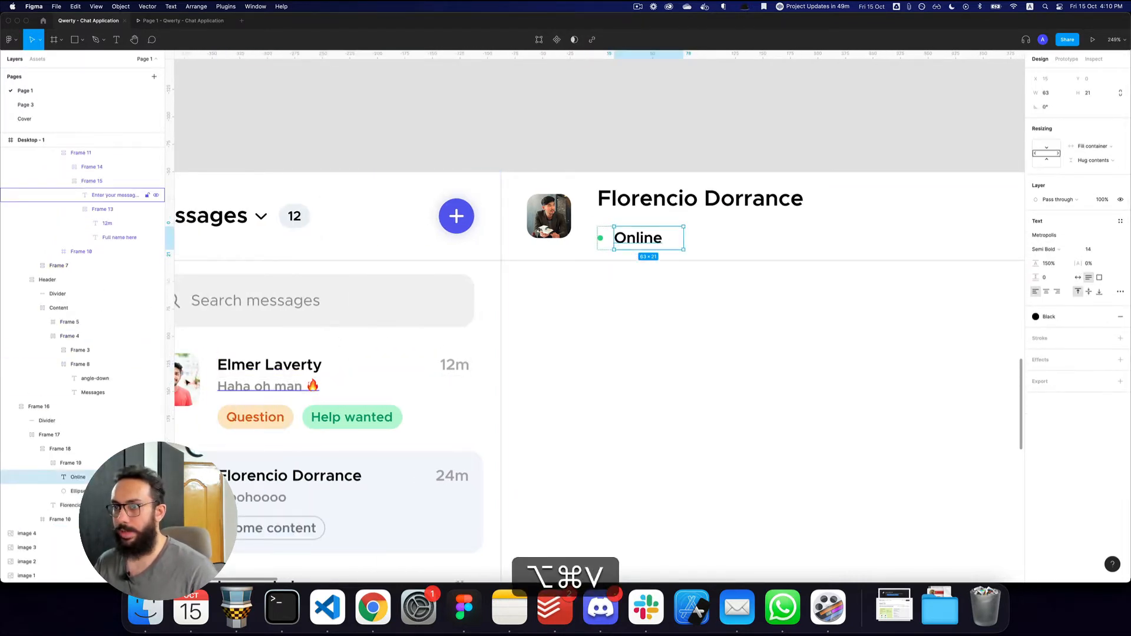
Step: Paste the properties of the first message preview text onto the Online text and set its fill opacity to 100%
super+click(251, 383)
key(alt+super+c)
super+click(645, 239)
key(alt+super+v)
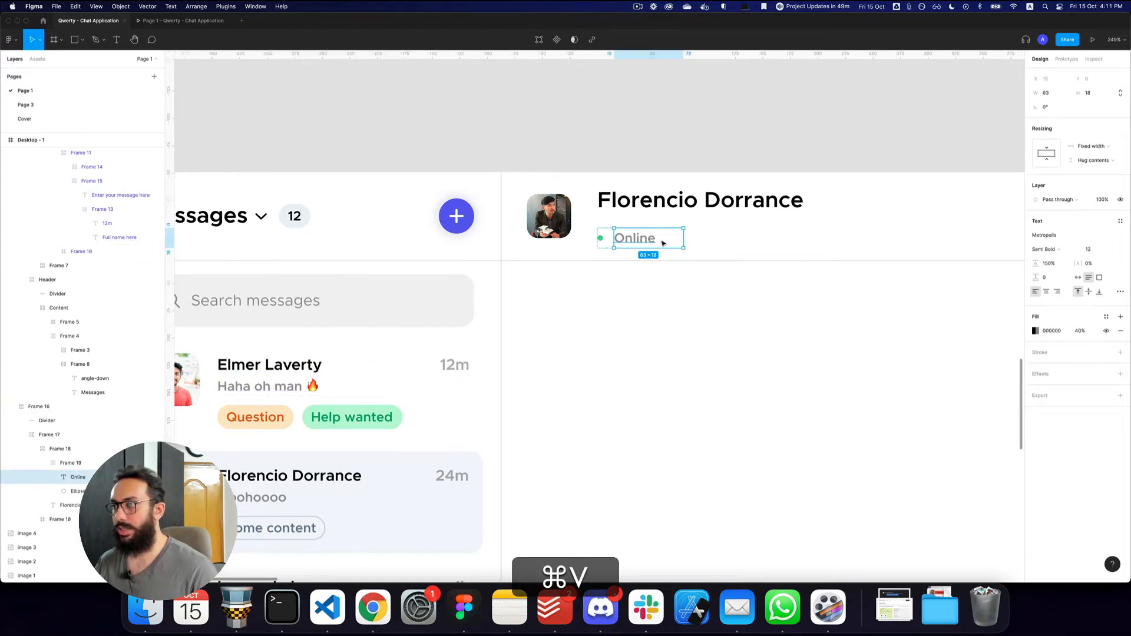
click(736, 237)
super+click(635, 238)
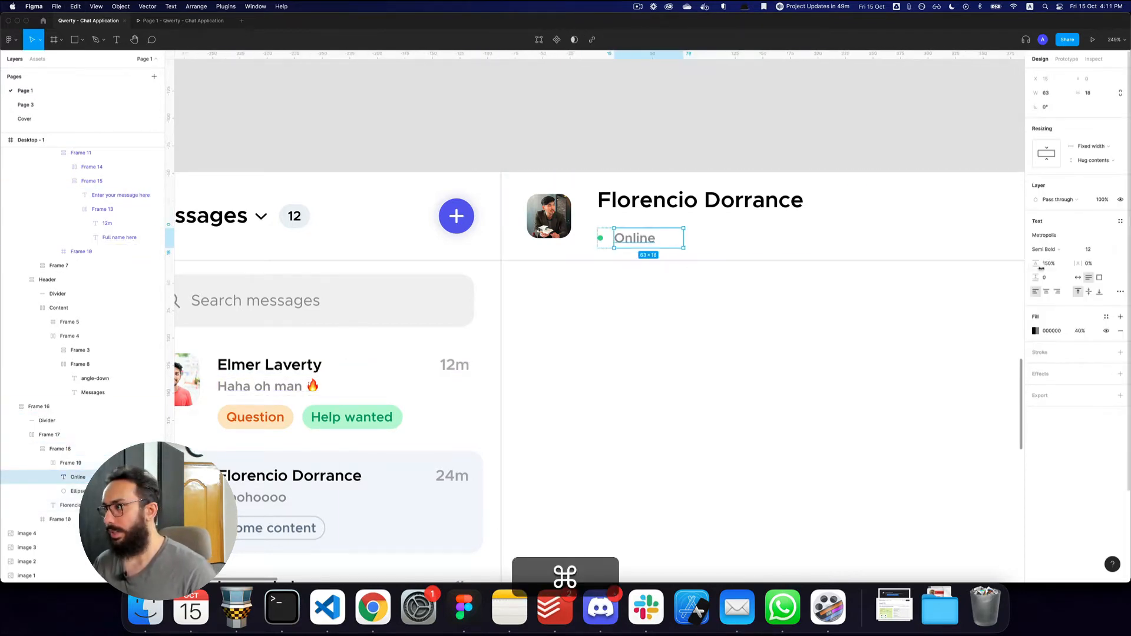
click(1080, 331)
text(100)
key(Return)
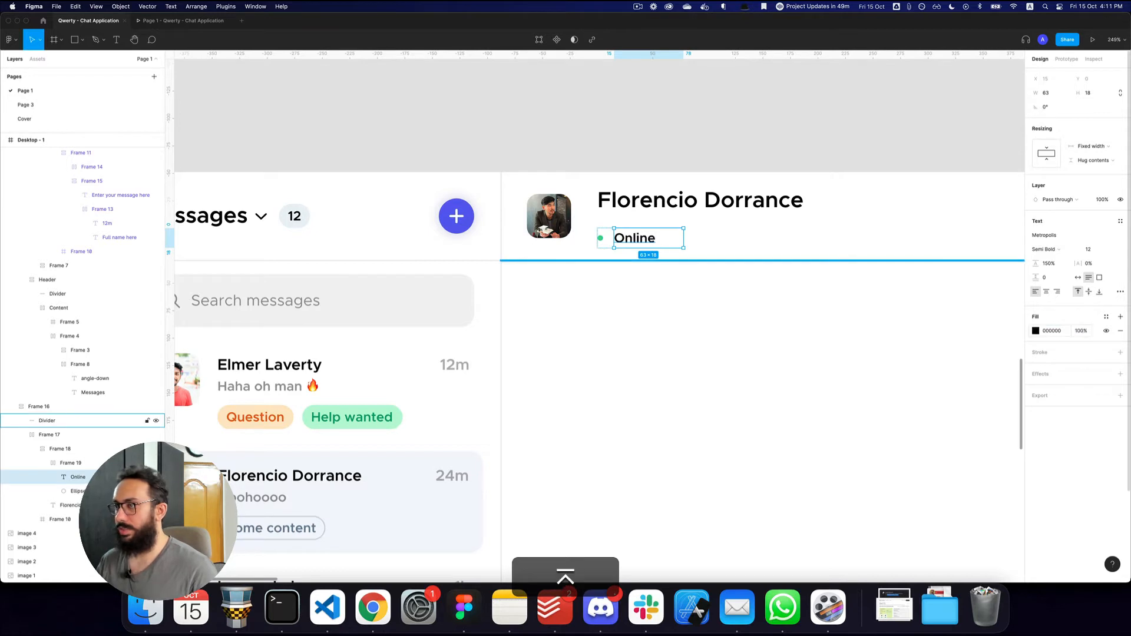
Step: Set the frame around the contact name and status to item spacing 4 and padding 0, checking the header in the prototype preview
key(shift+Return)
key(super+3)
key(super+2)
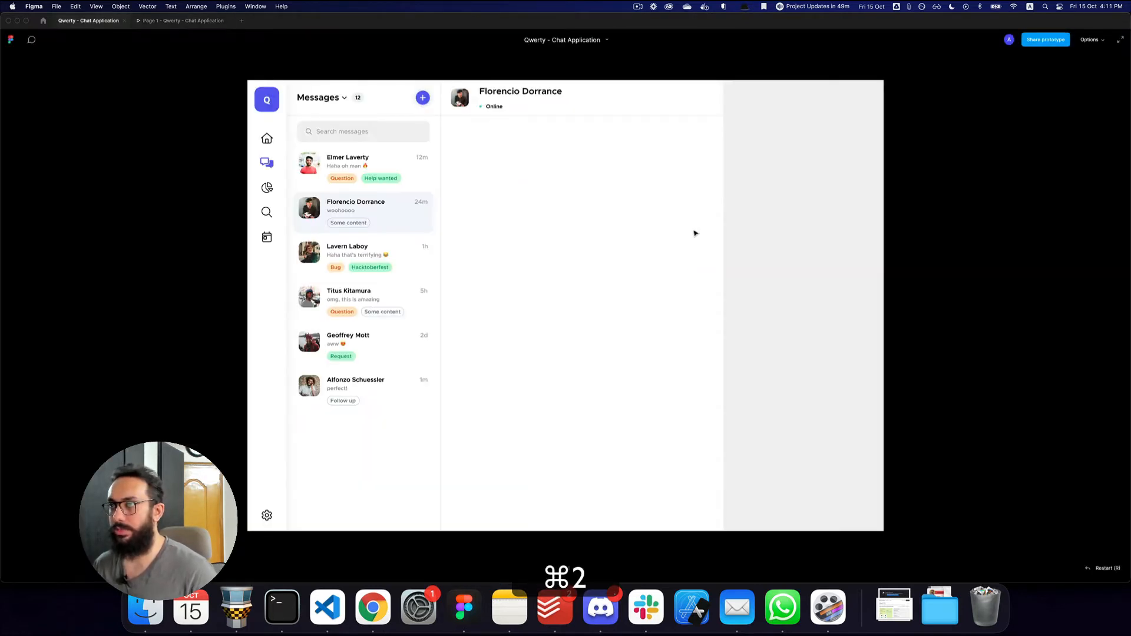
click(700, 223)
click(1072, 171)
text(4)
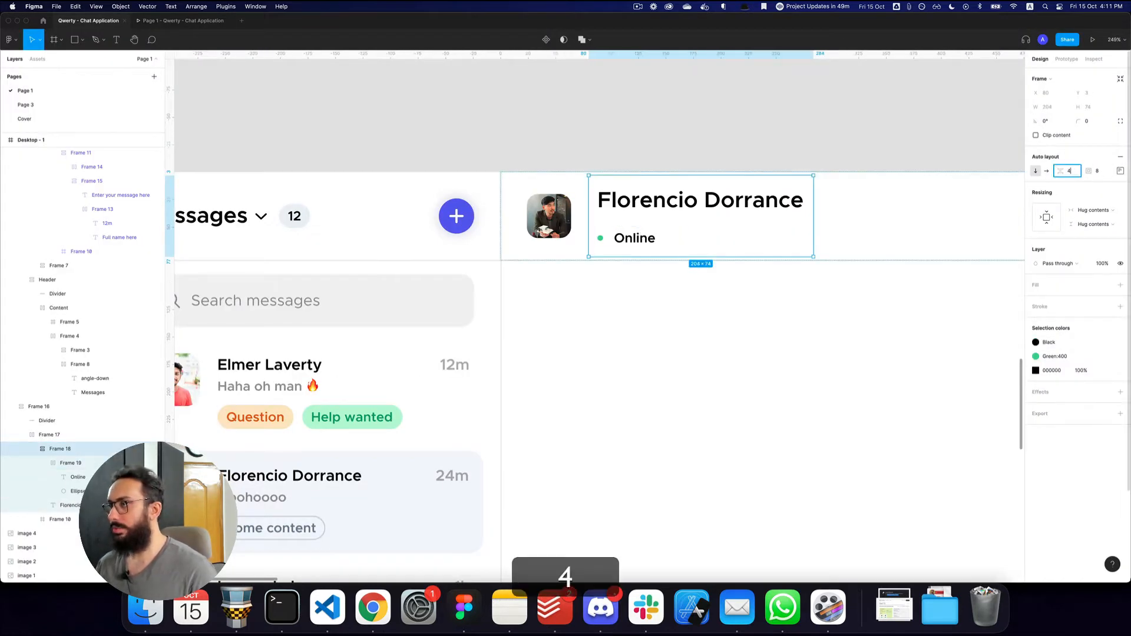
key(Return)
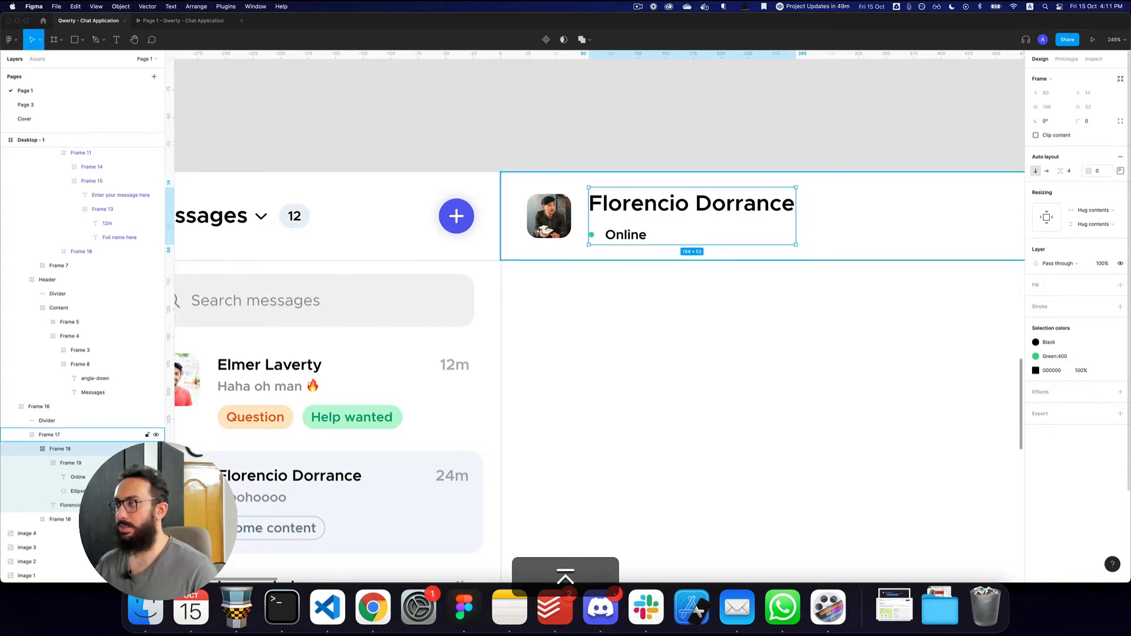
key(super+3)
key(super+2)
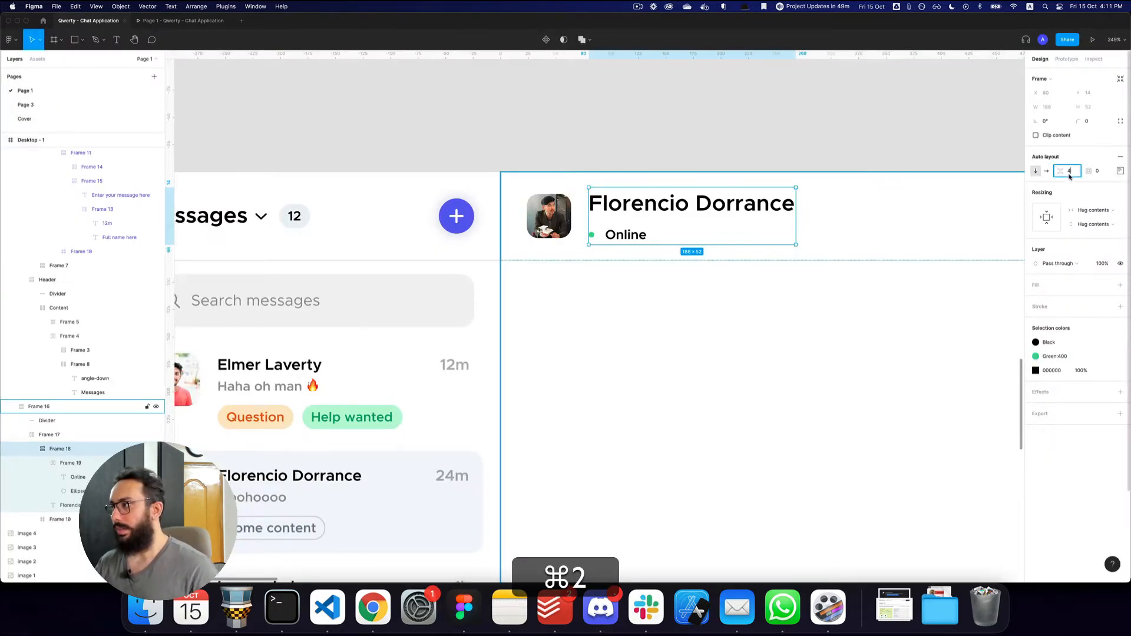
Step: Set the spacing between the contact name and the status row to 0 and check it in the prototype preview
text(0)
key(Return)
key(super+3)
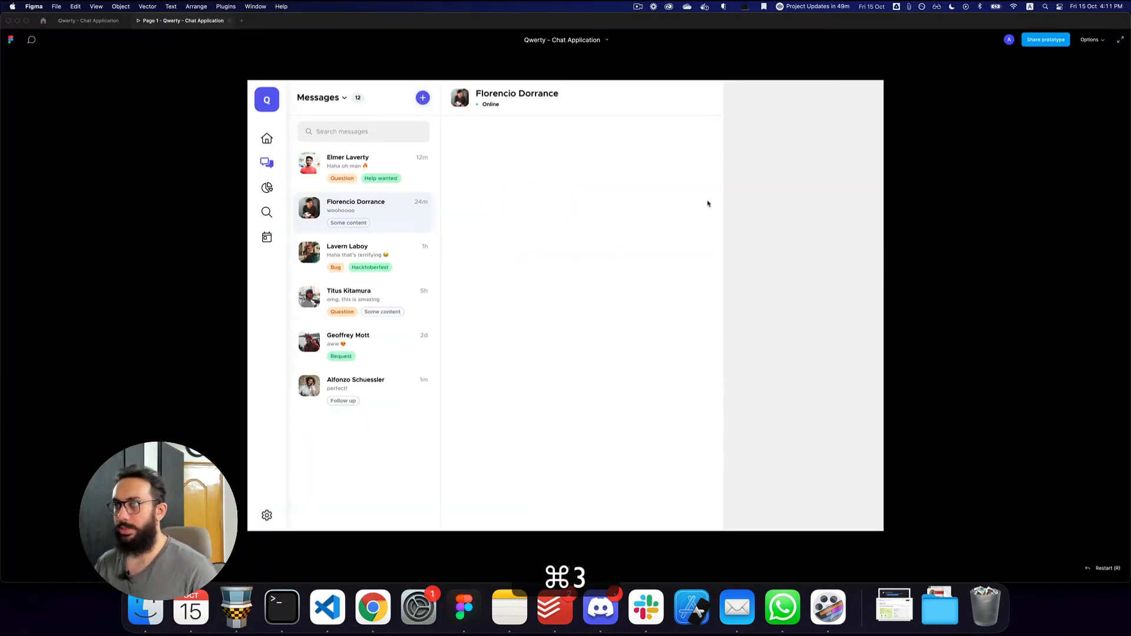
key(super+2)
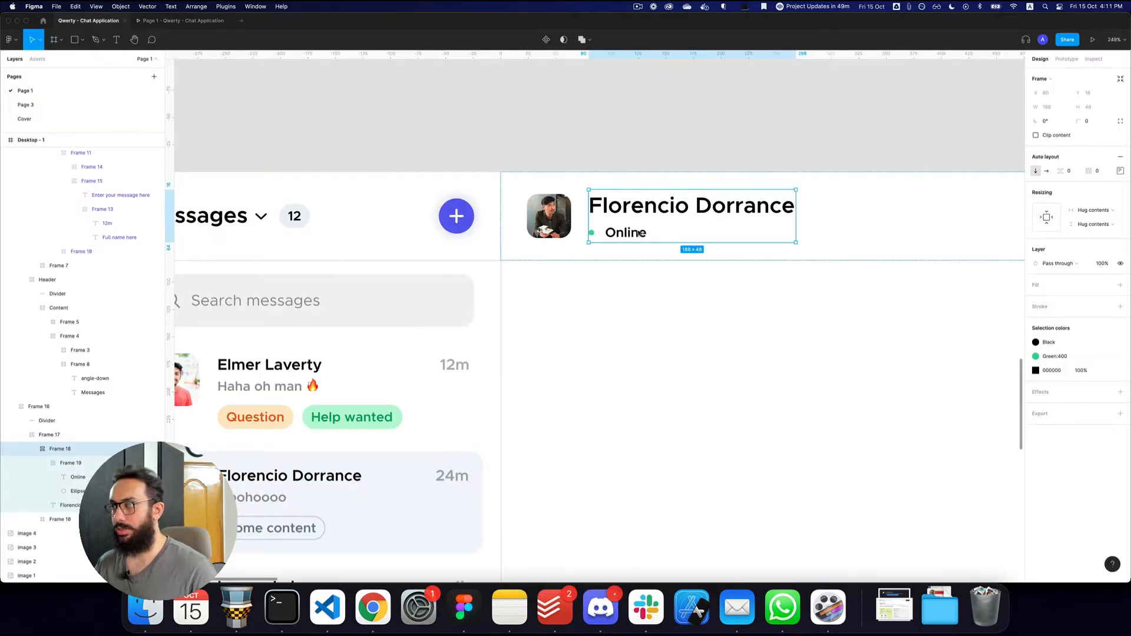
Step: Set the Online text's layer opacity to 60% and check it in the prototype preview
click(634, 233)
click(635, 234)
key(6)
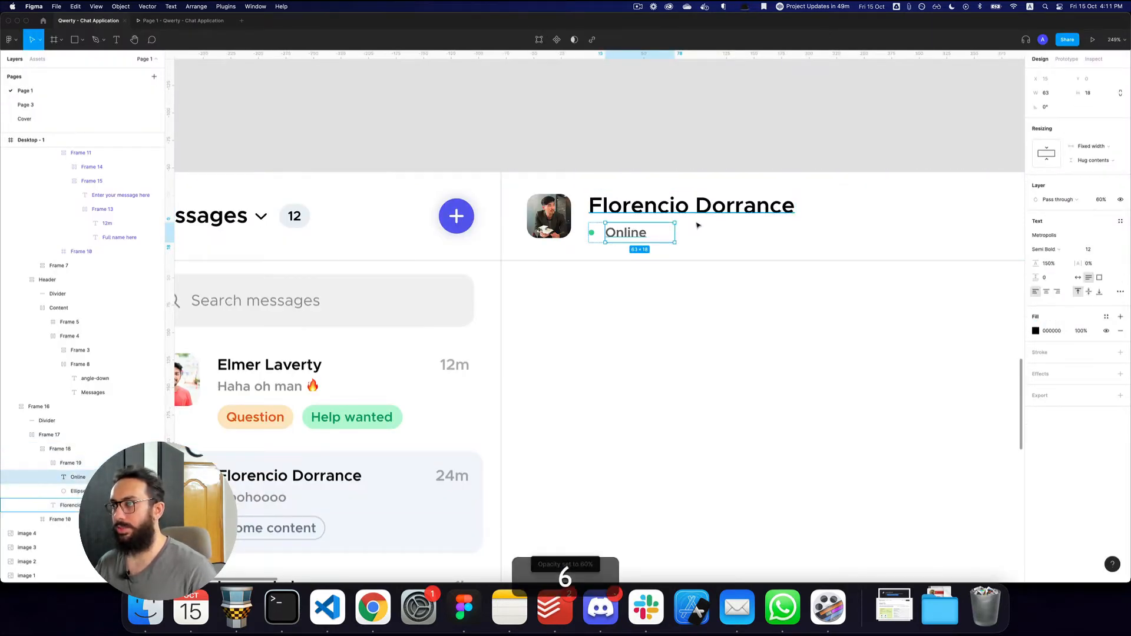
key(super+3)
key(super+2)
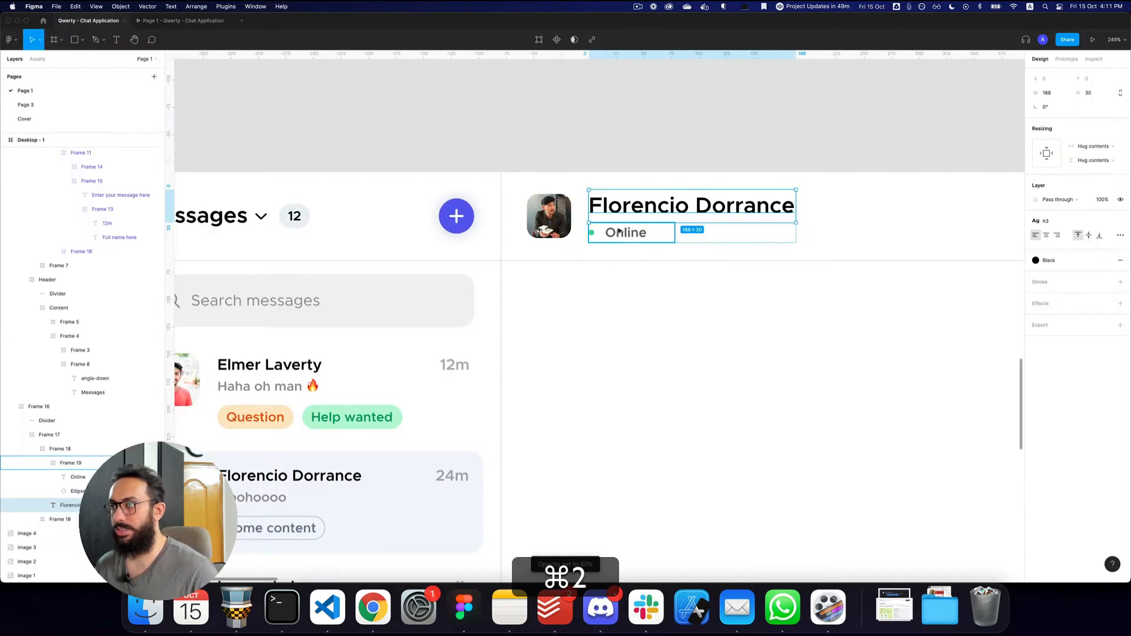
Step: Enlarge the green status circle to 8 by 8 and check it in the prototype preview
super+click(594, 233)
key(super+Down)
key(super+Down)
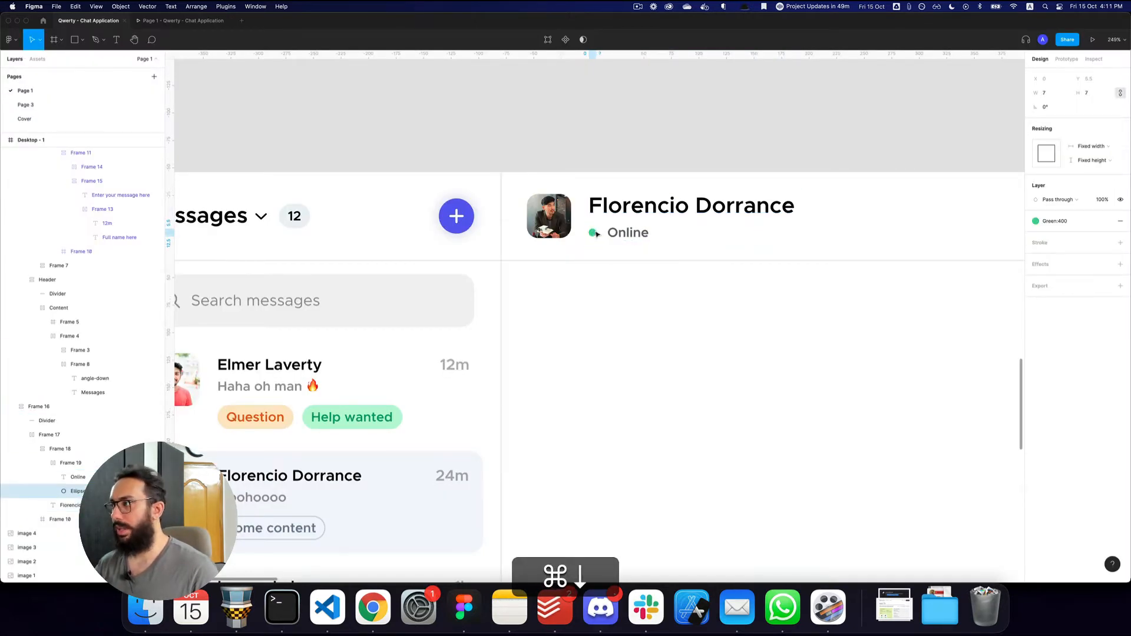
key(super+Right)
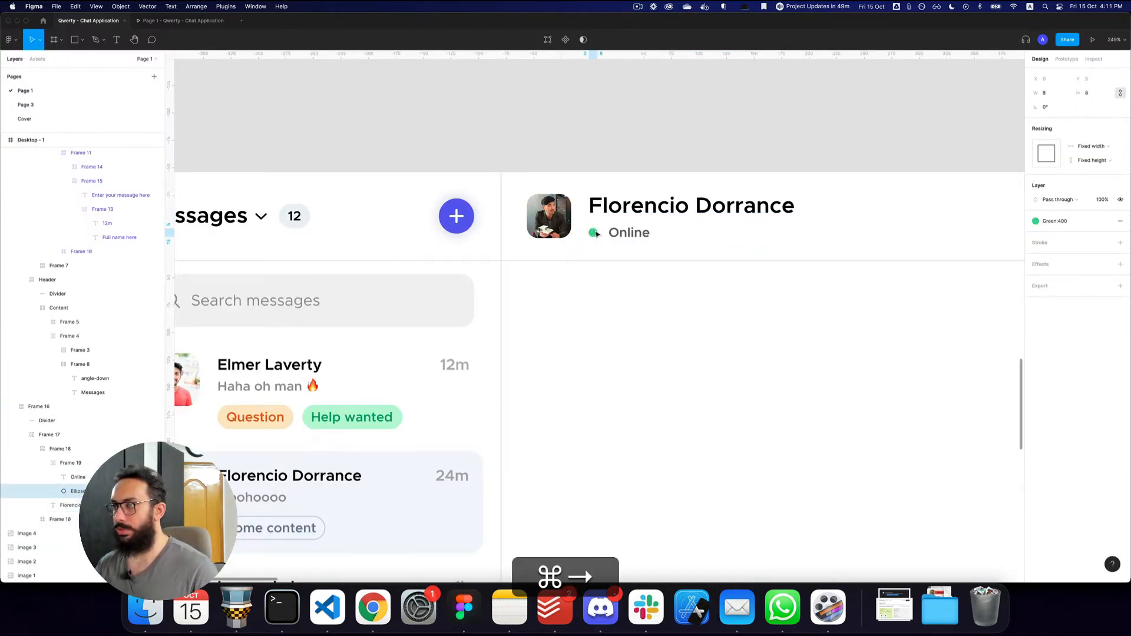
key(super+3)
key(super+2)
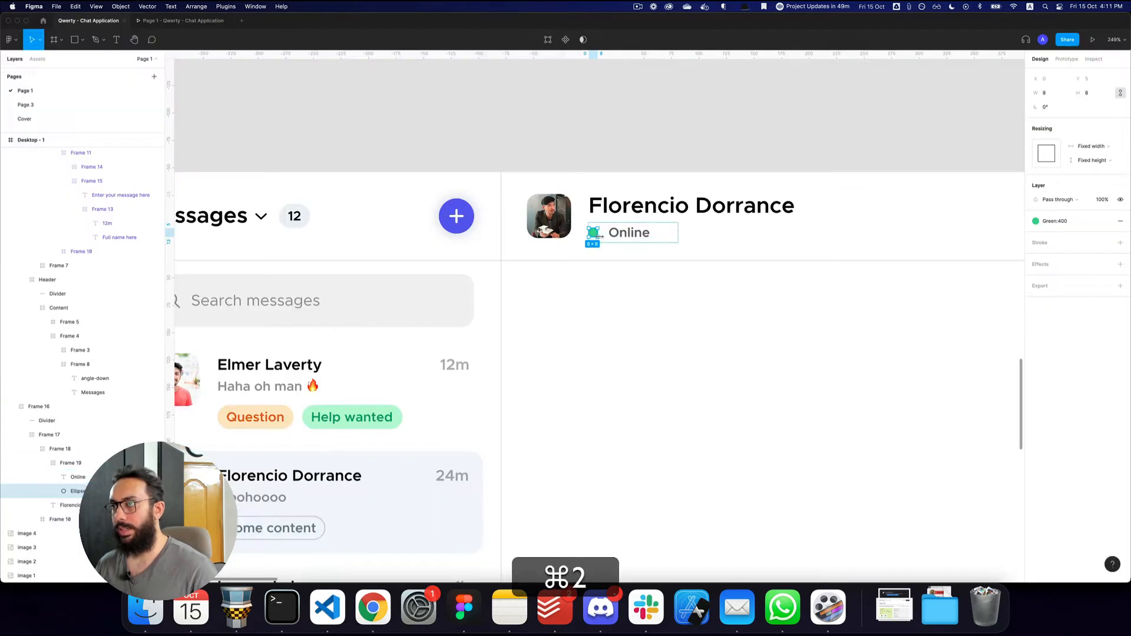
Step: Enlarge the green status circle further to 12 by 12 and check it in the prototype preview
key(super+Right)
key(super+Right)
key(super+Right)
key(super+Down)
key(super+Down)
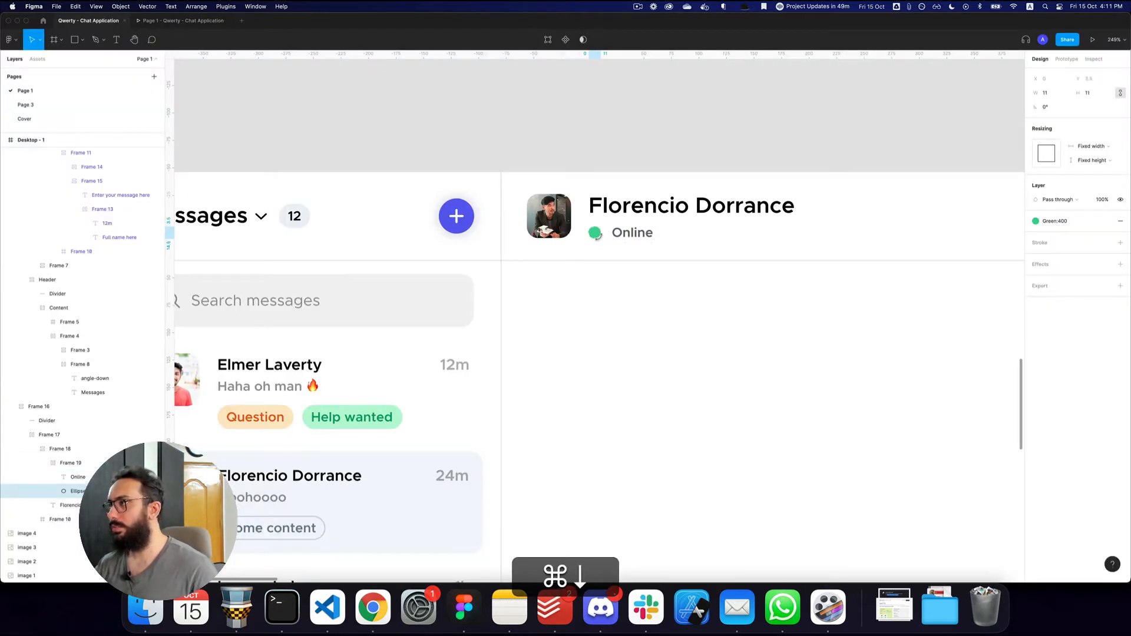
key(super+Down)
key(super+Right)
key(super+3)
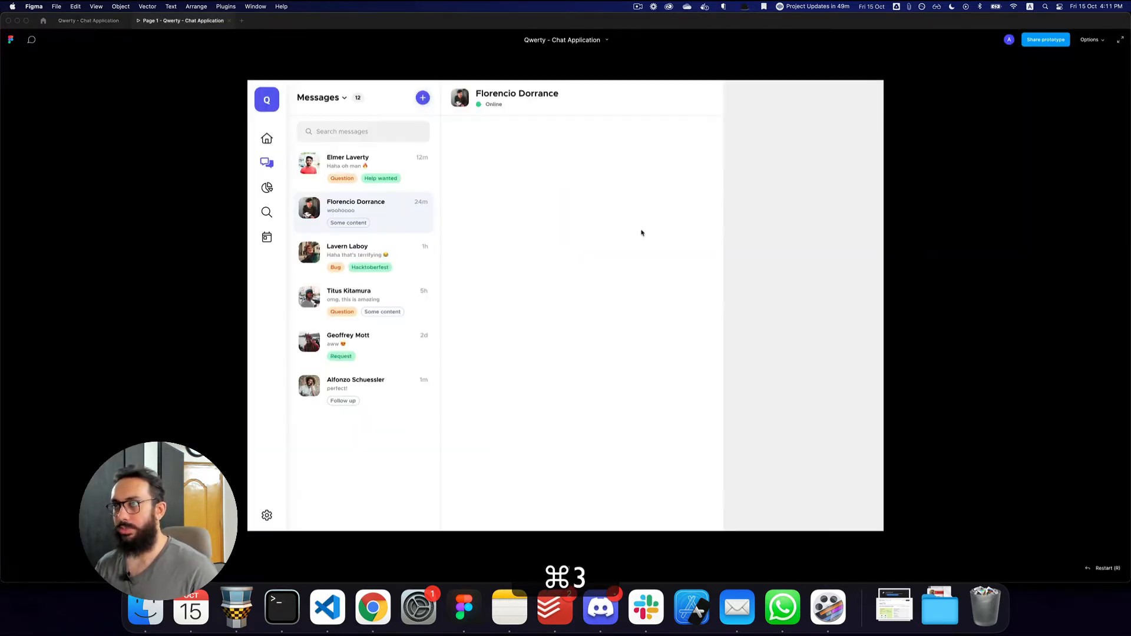
key(super+2)
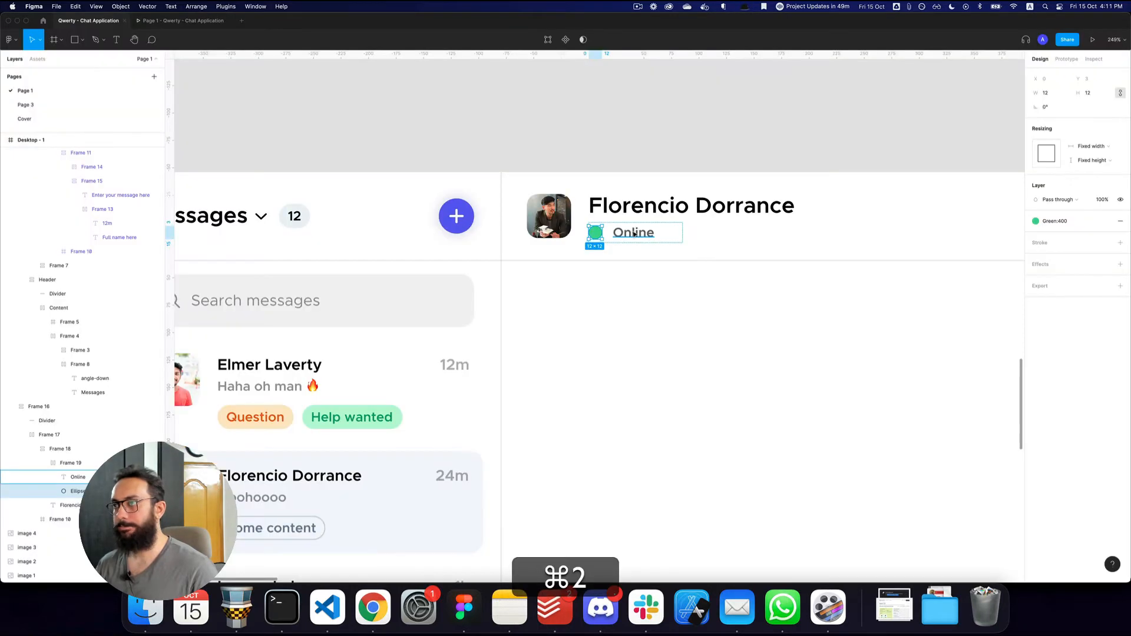
Step: Set the Online text's font size to 14, check the prototype preview, and make the text box auto width
click(634, 232)
click(1093, 250)
key(super+3)
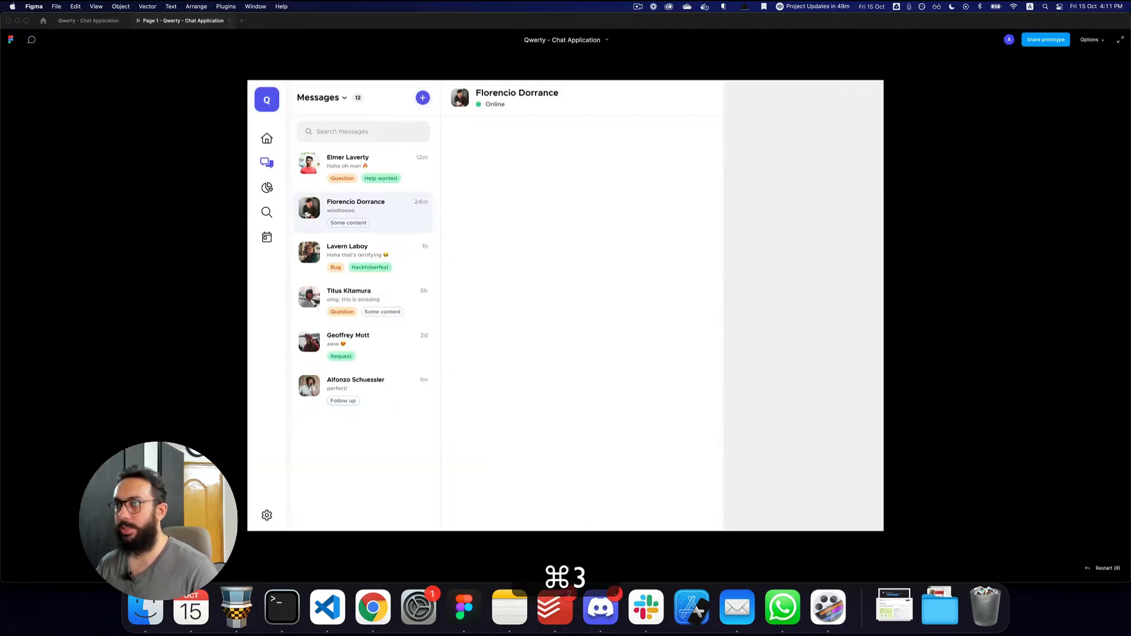
key(super+2)
click(1079, 279)
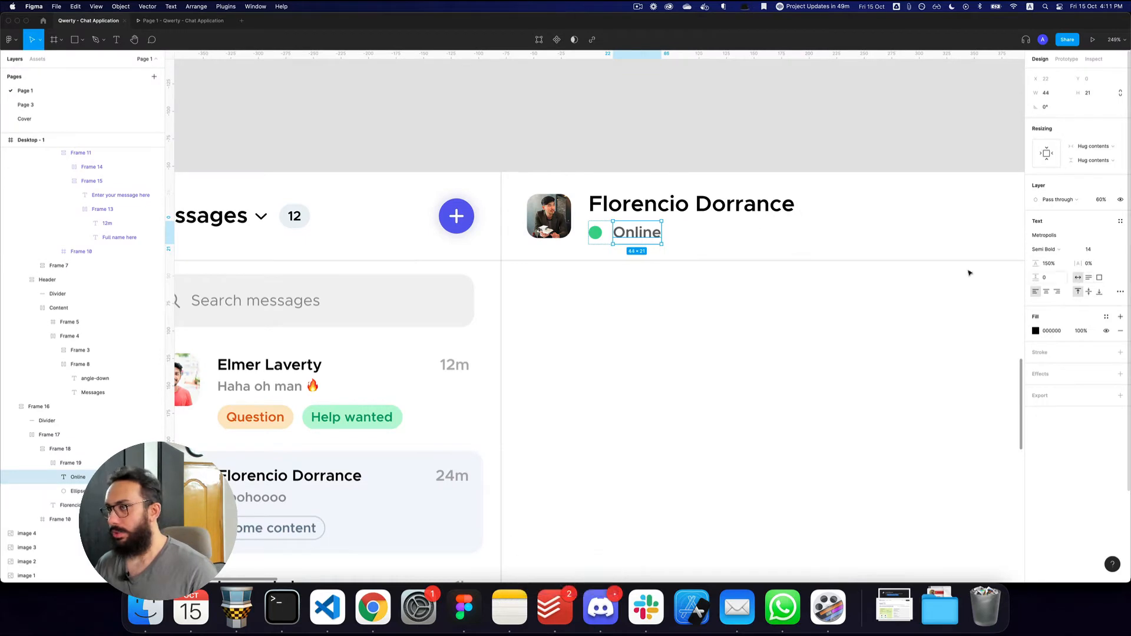
Step: Set the spacing between the status circle and the Online text to 8 and check the prototype preview
key(shift+Return)
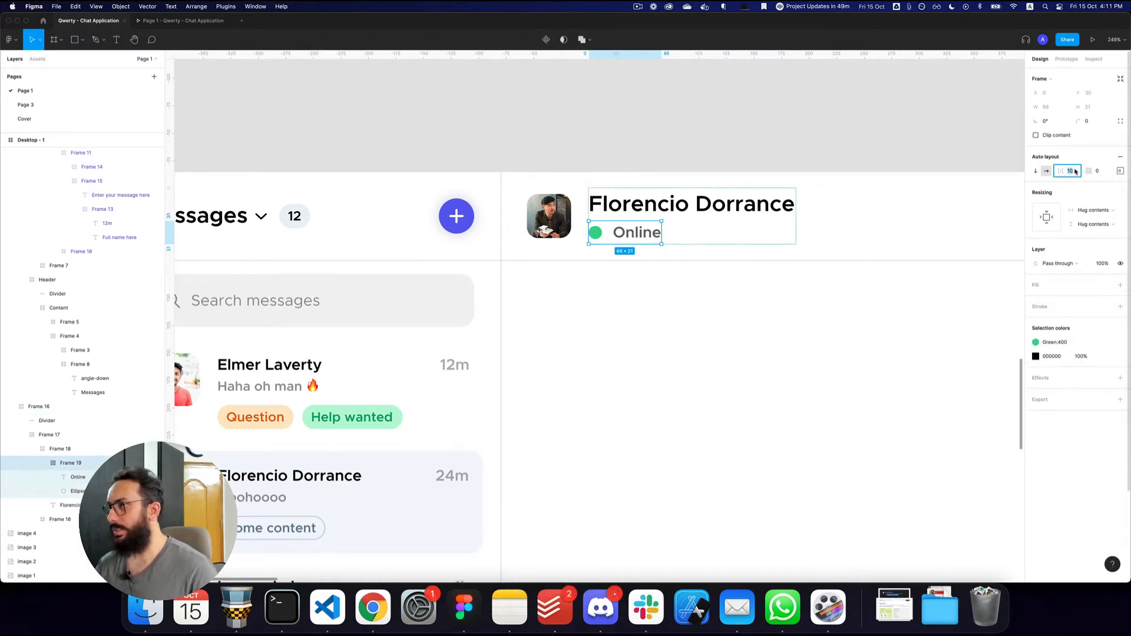
key(super+3)
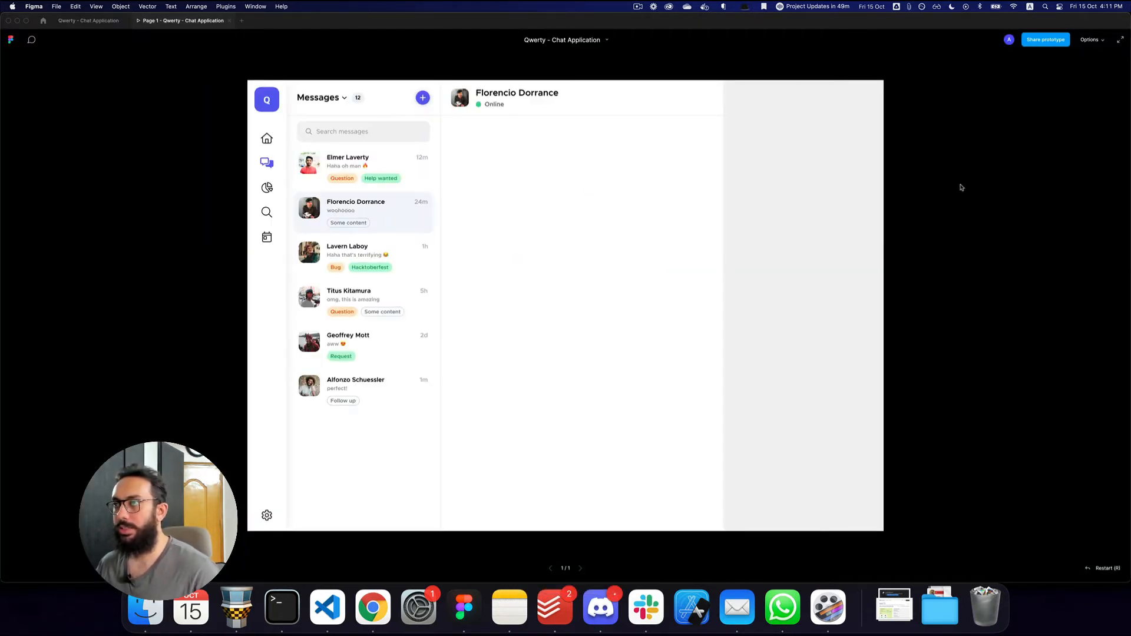
key(super+2)
key(super+z)
Step: Resize the green status circle to 10 by 10
super+click(596, 233)
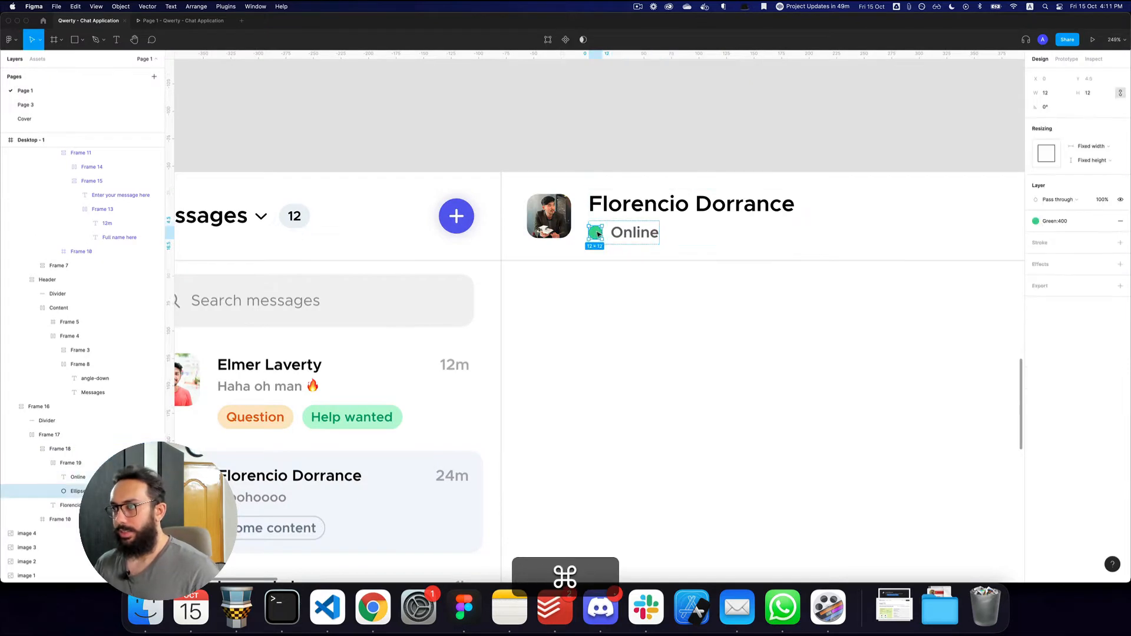
key(super+shift+s)
text(0)
key(Return)
Step: Reduce the Online text's font size to 12 and check it in the prototype preview
click(613, 233)
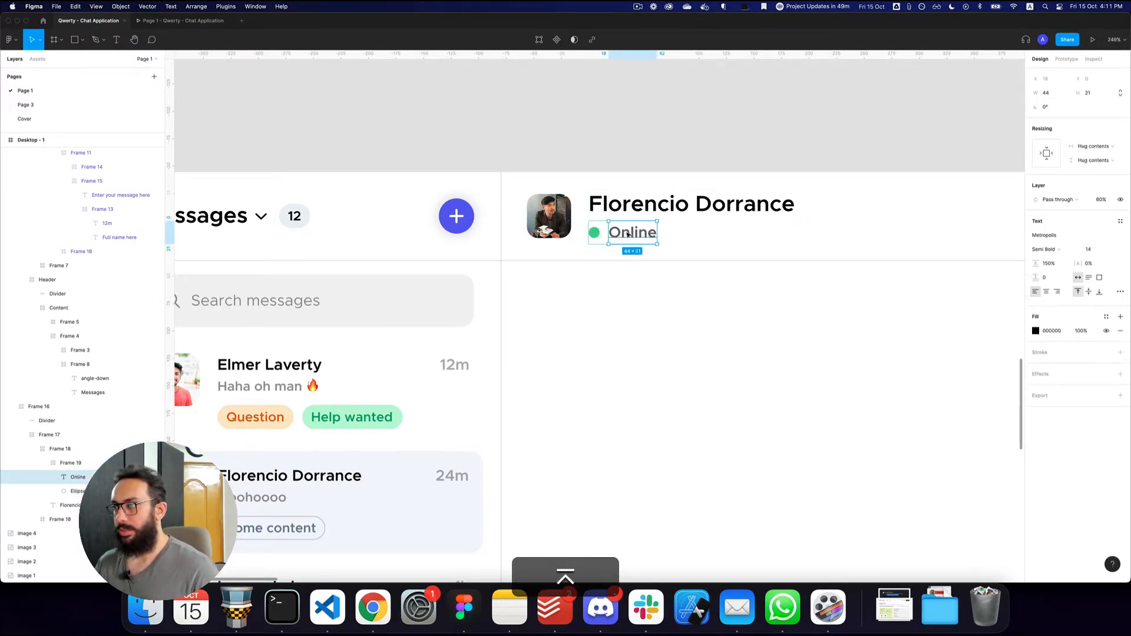
key(super+shift+comma)
key(super+shift+comma)
key(super+shift+3)
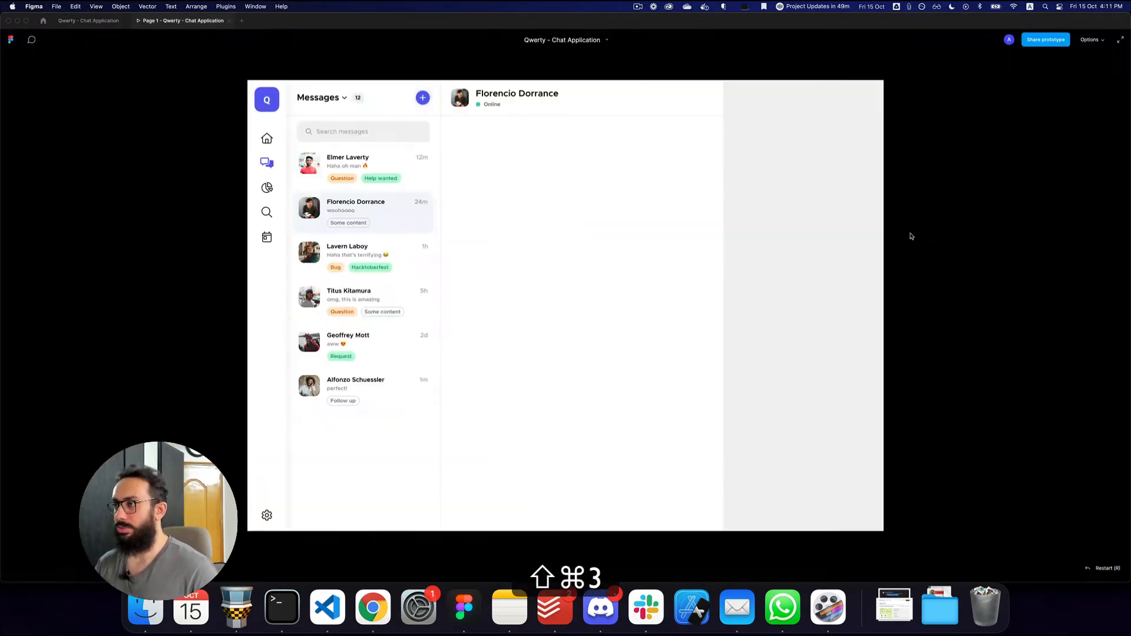
key(super+2)
Step: Detach the header contact name from its h3 style, set its line height to 125%, and check the prototype preview
click(678, 207)
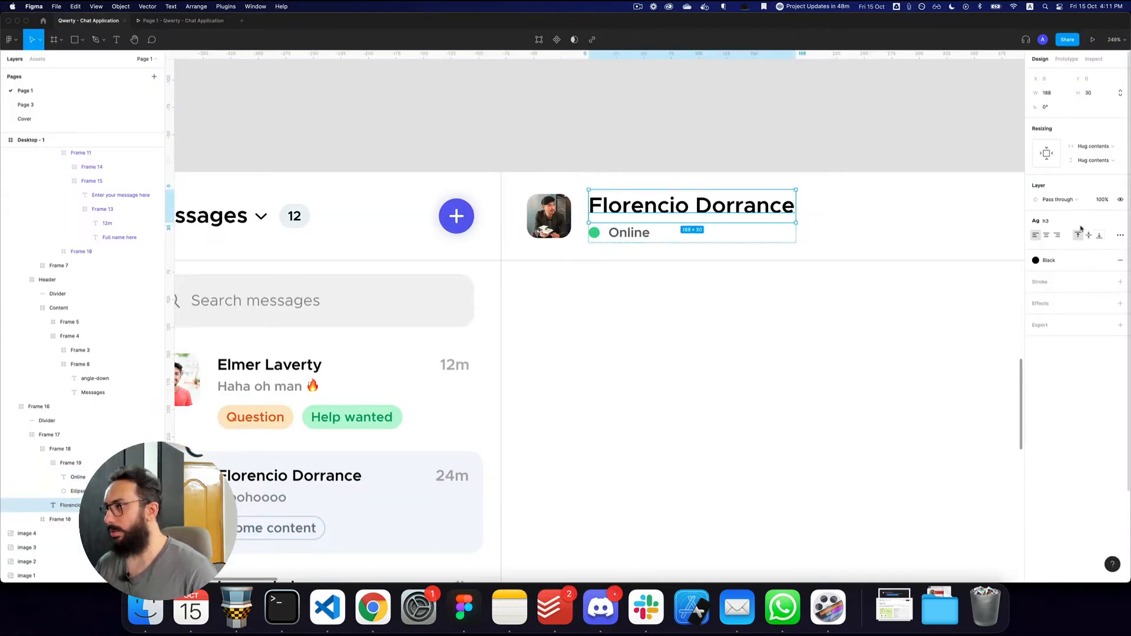
click(1121, 223)
text(12)
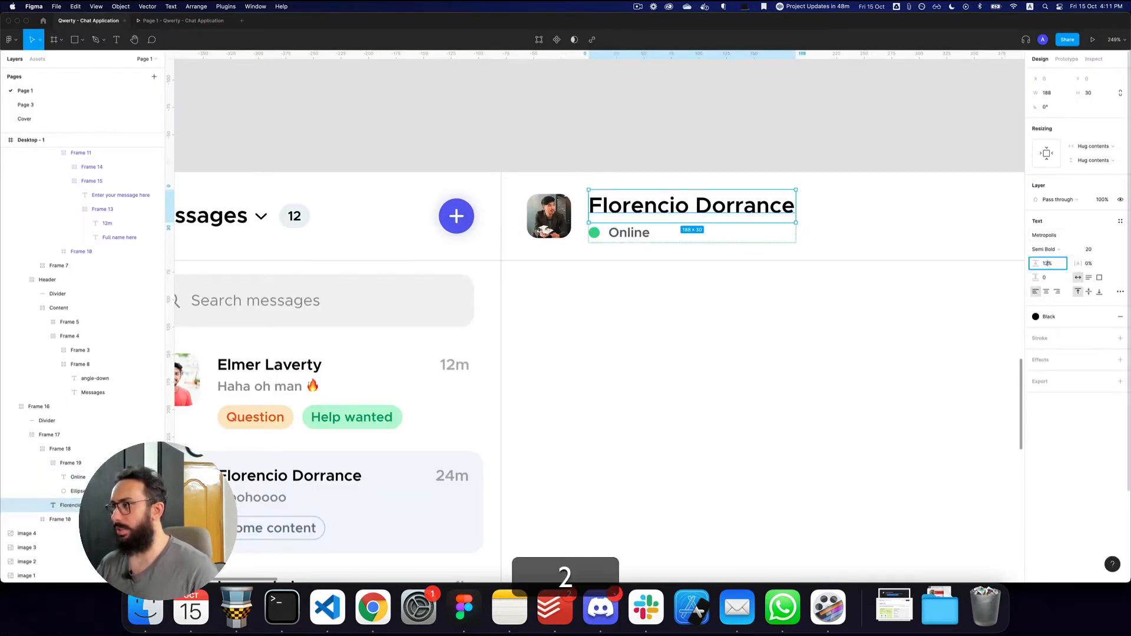
key(Return)
key(super+3)
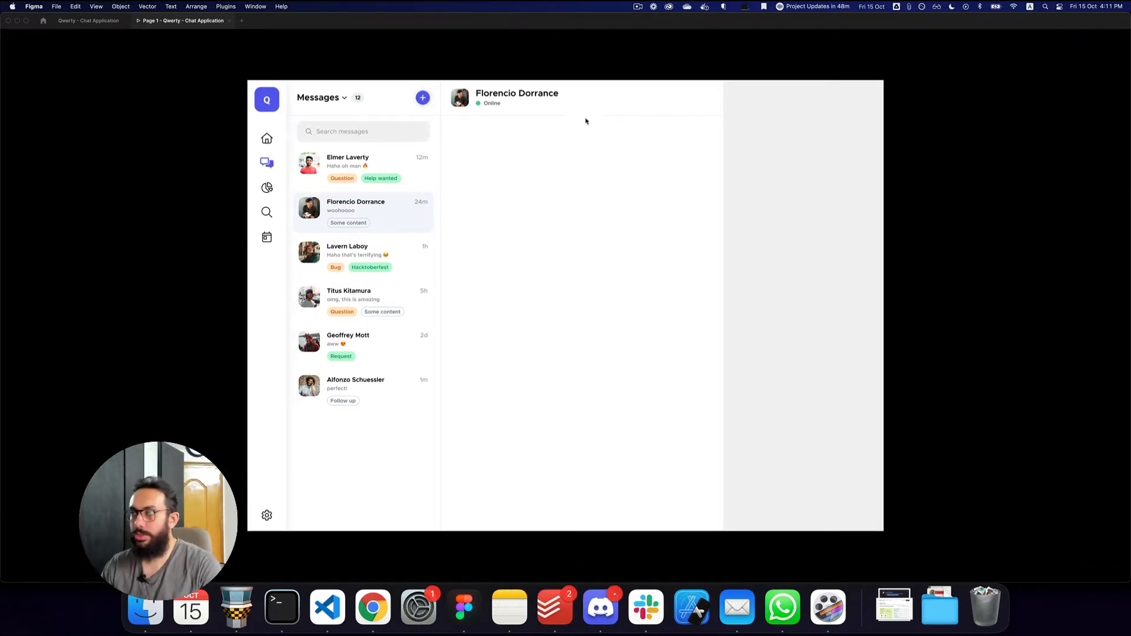
key(super+2)
key(shift+2)
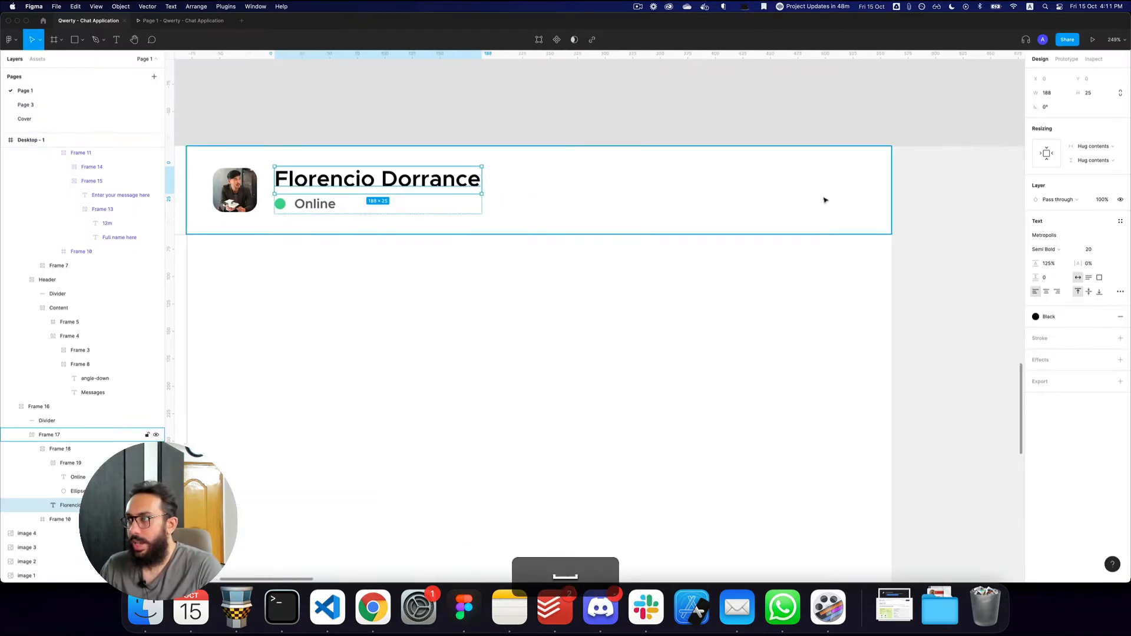
Step: Wrap the header avatar and the name/status group in an auto layout frame and rename it User Content
click(423, 197)
key(shift+a)
scroll(422, 197, left, 2)
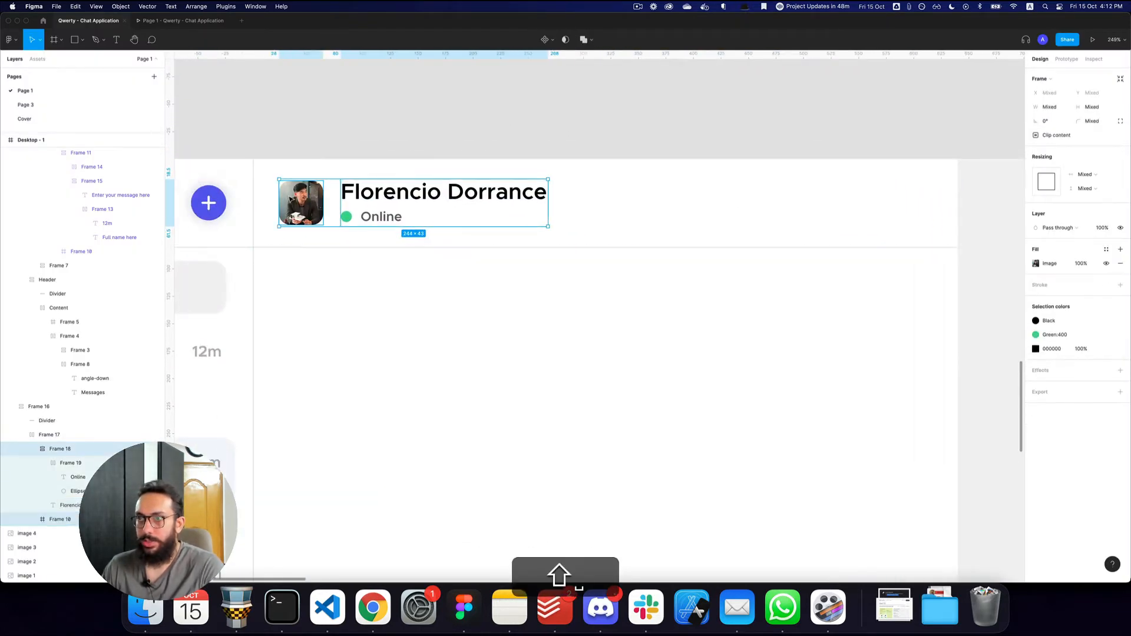
key(super+r)
key(shift+super+c)
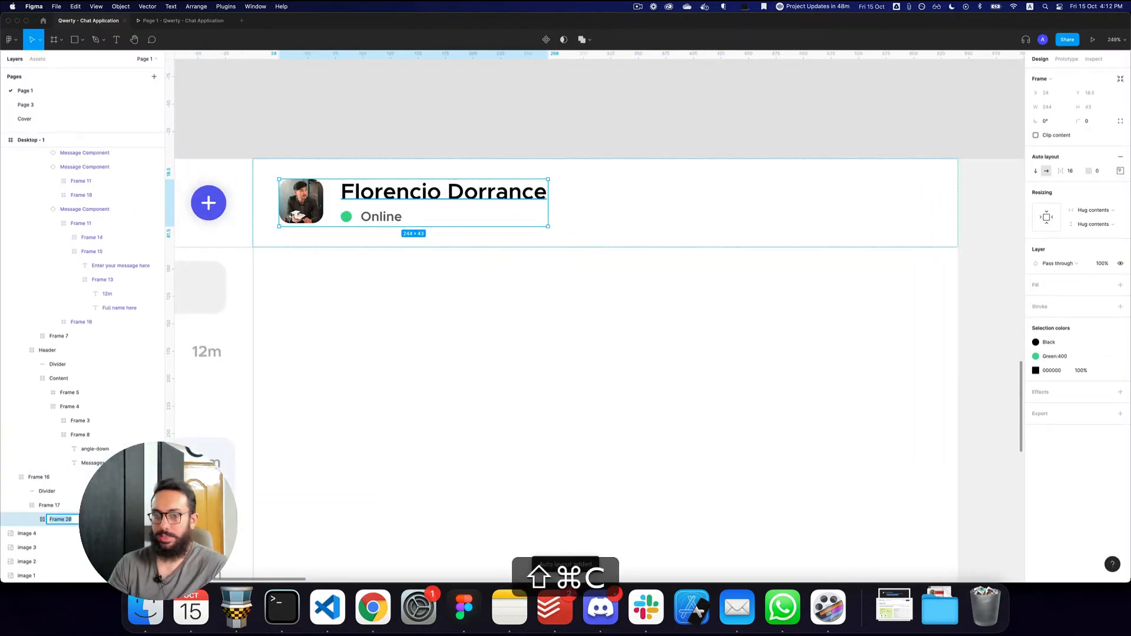
key(BackSpace)
text(Urer )
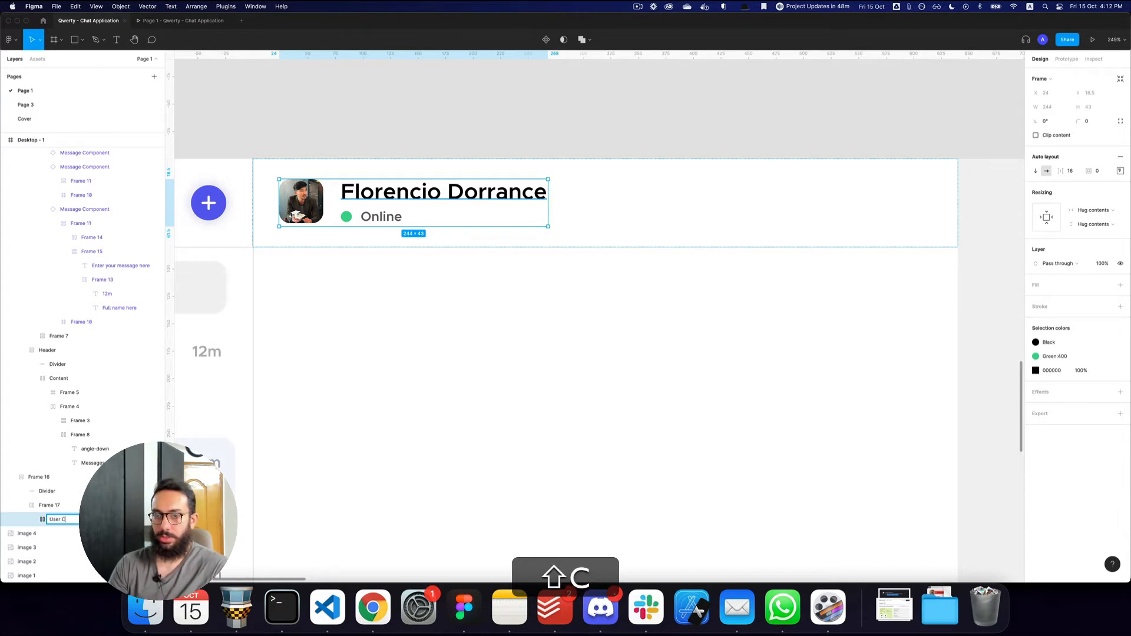
text(Content)
key(Return)
Step: Rename the frame that contains User Content as Panel Header
key(shift+Return)
key(super+r)
text(Header)
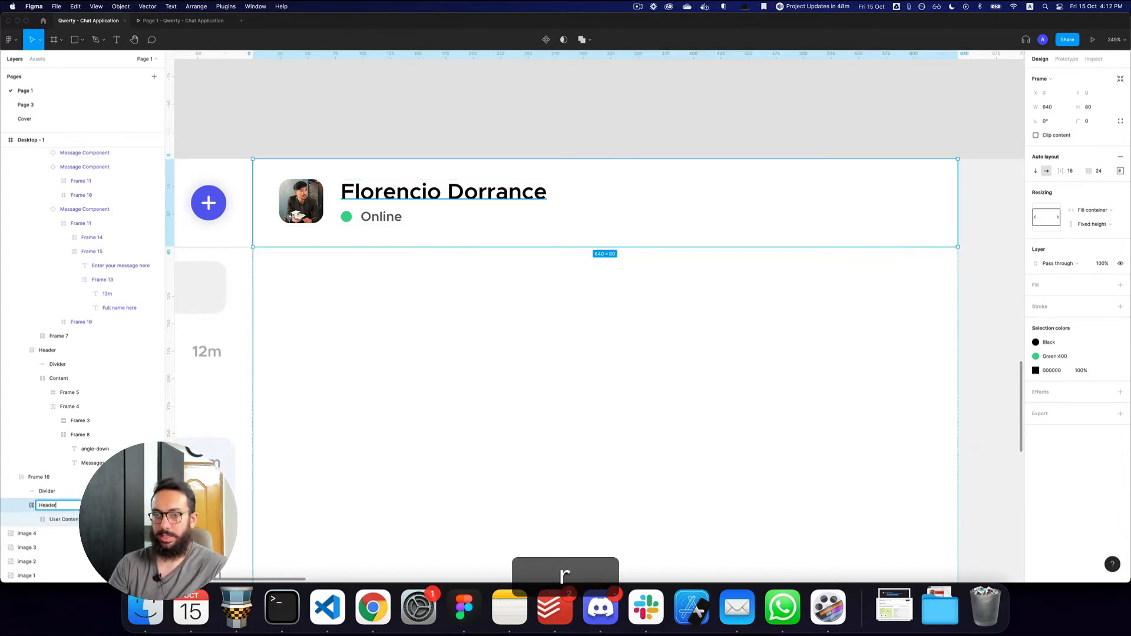
key(Return)
key(super+r)
key(super+Right)
text(Messa)
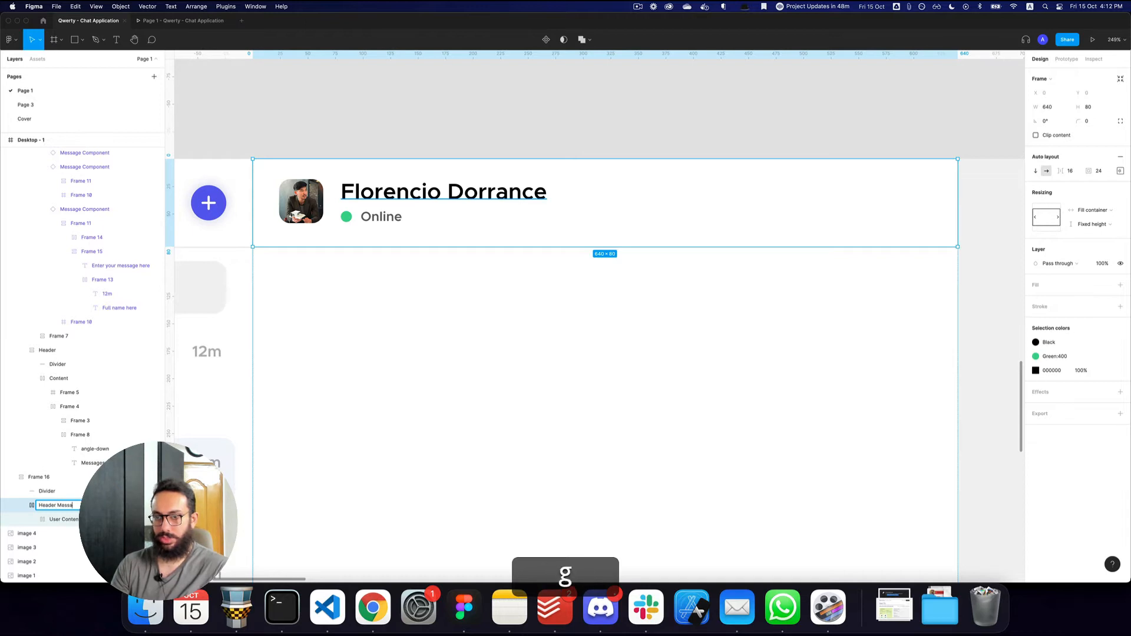
key(alt+BackSpace)
key(BackSpace)
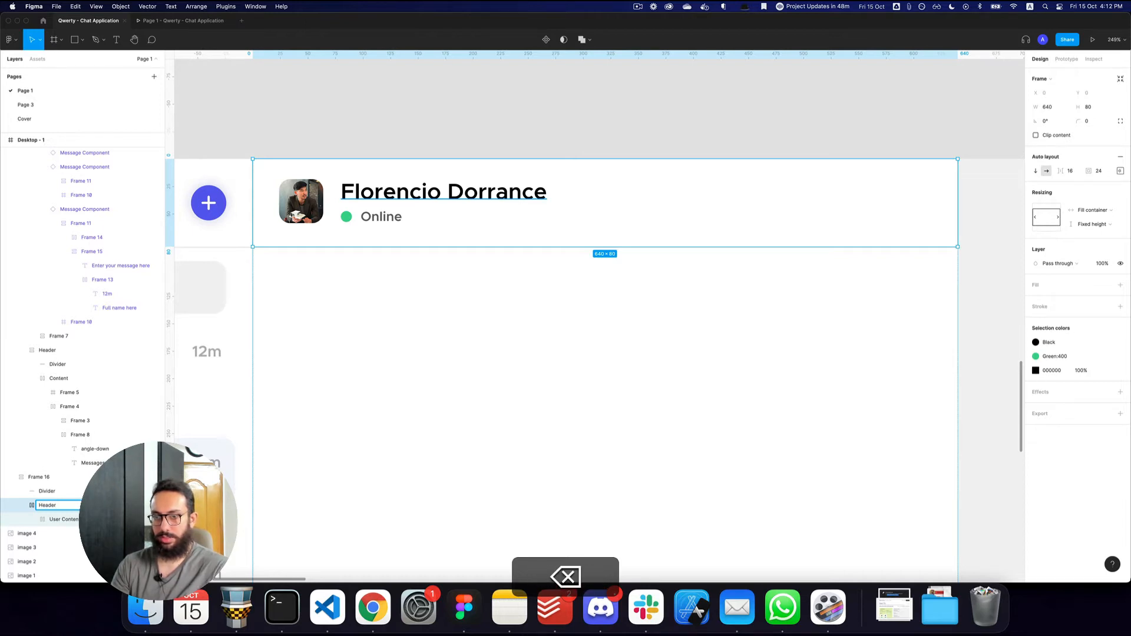
key(shift+super+Left)
text(Panel)
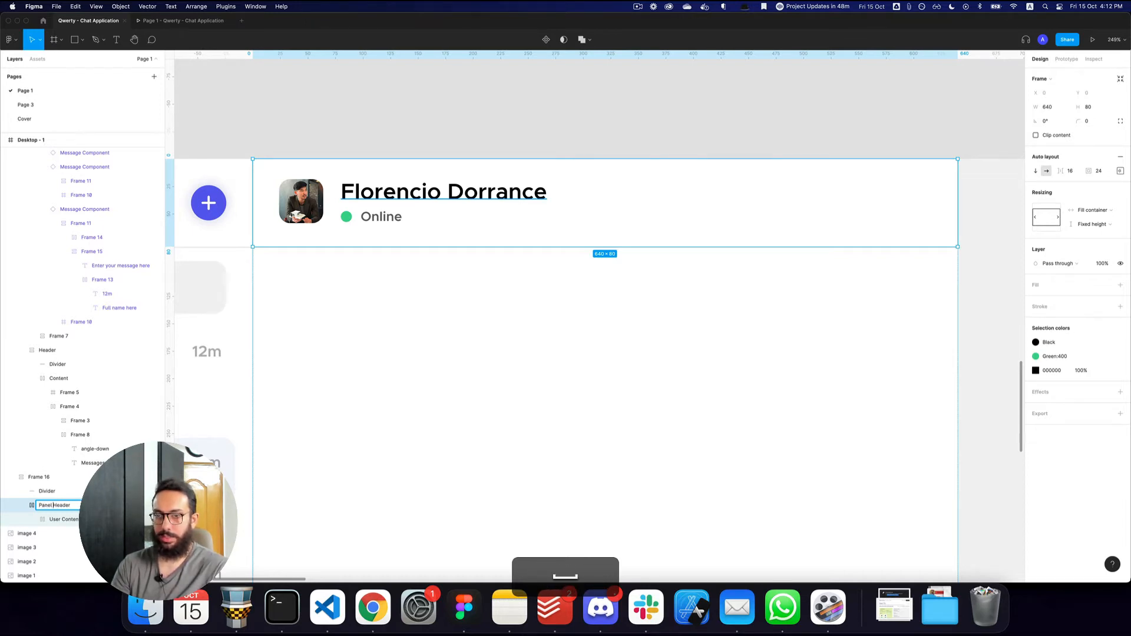
key(Return)
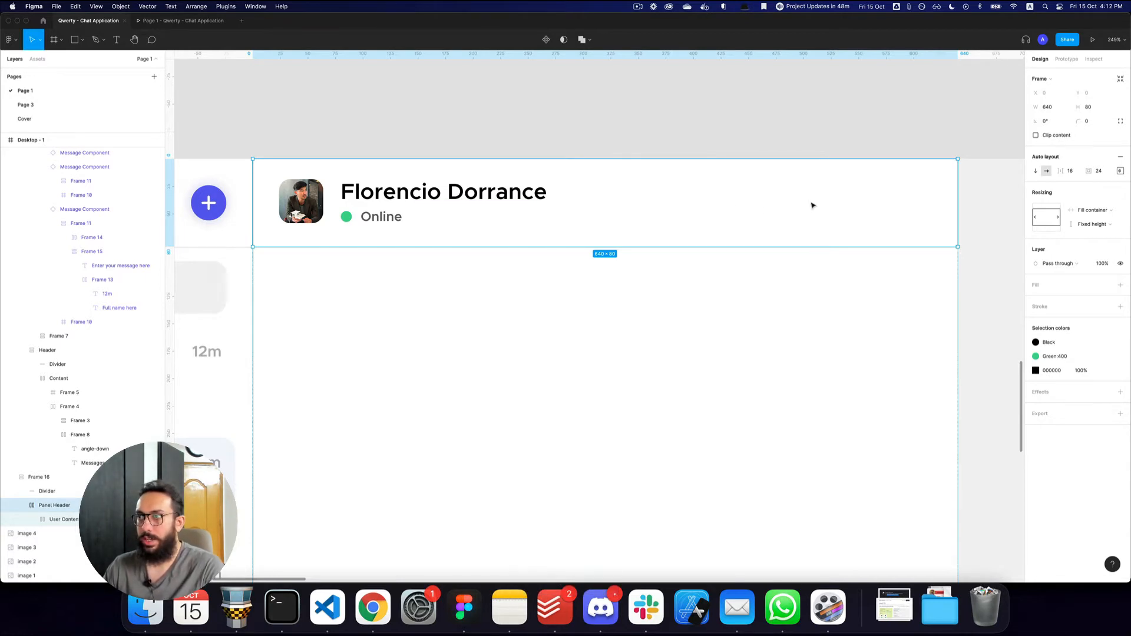
key(alt+2)
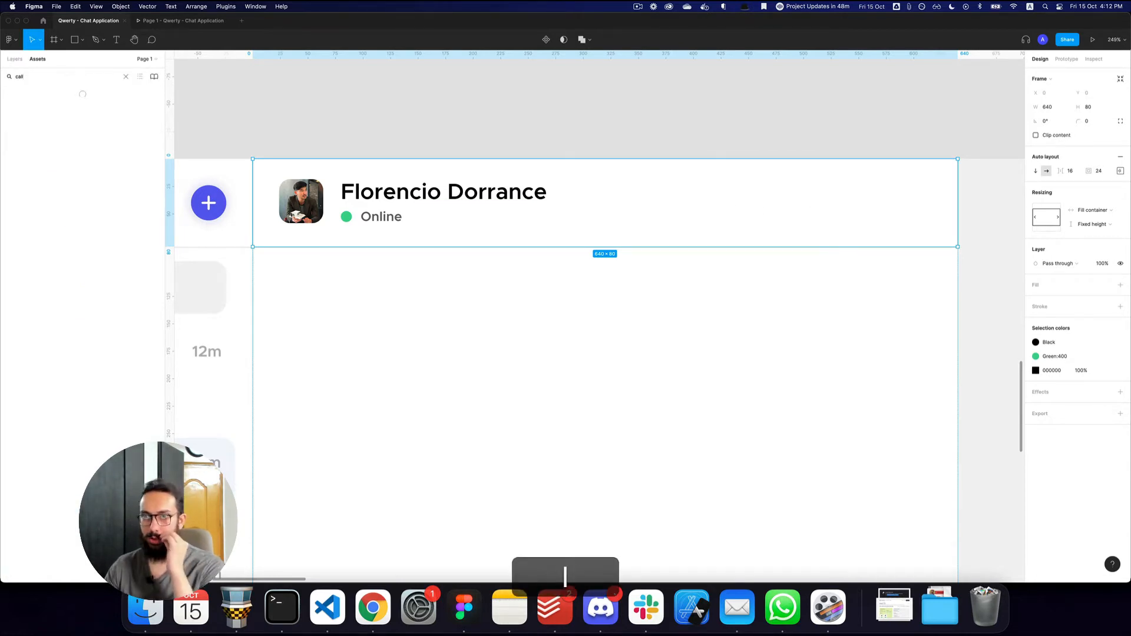
text(t)
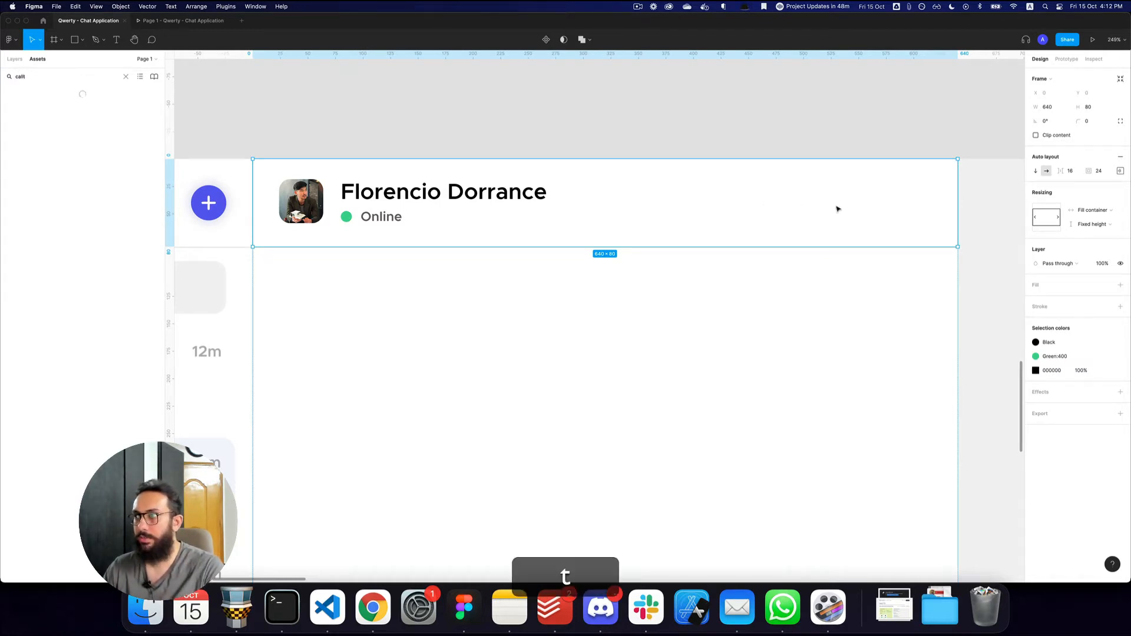
key(alt+1)
Step: Add a text layer reading "phone" in the panel header and apply the Font Awesome Solid style to turn it into an icon
key(t)
click(818, 209)
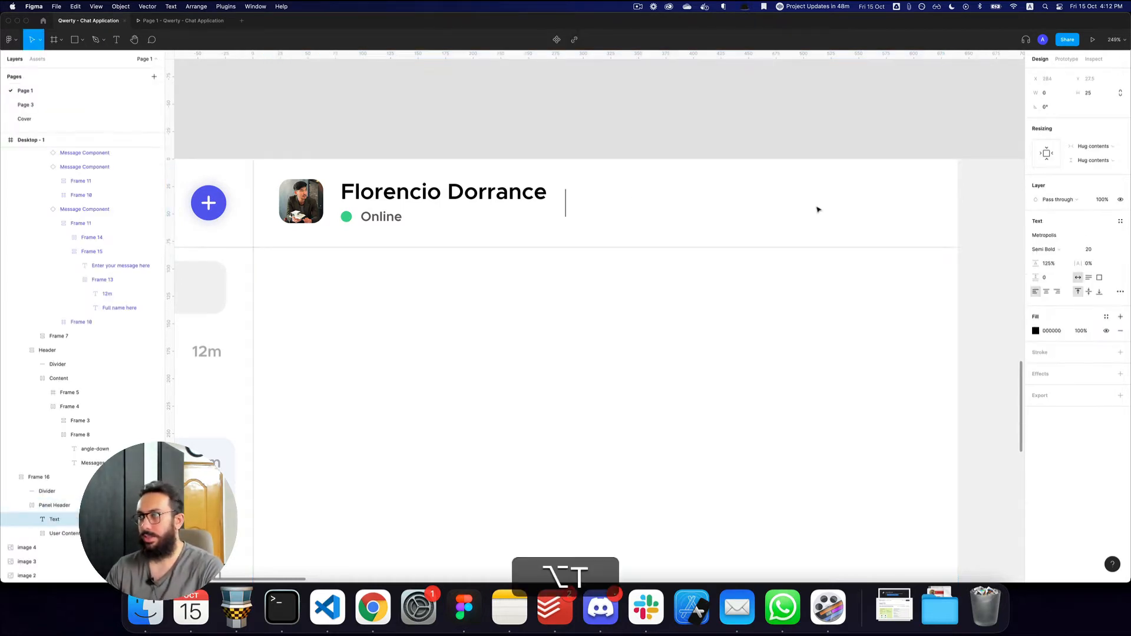
text(phone)
key(Escape)
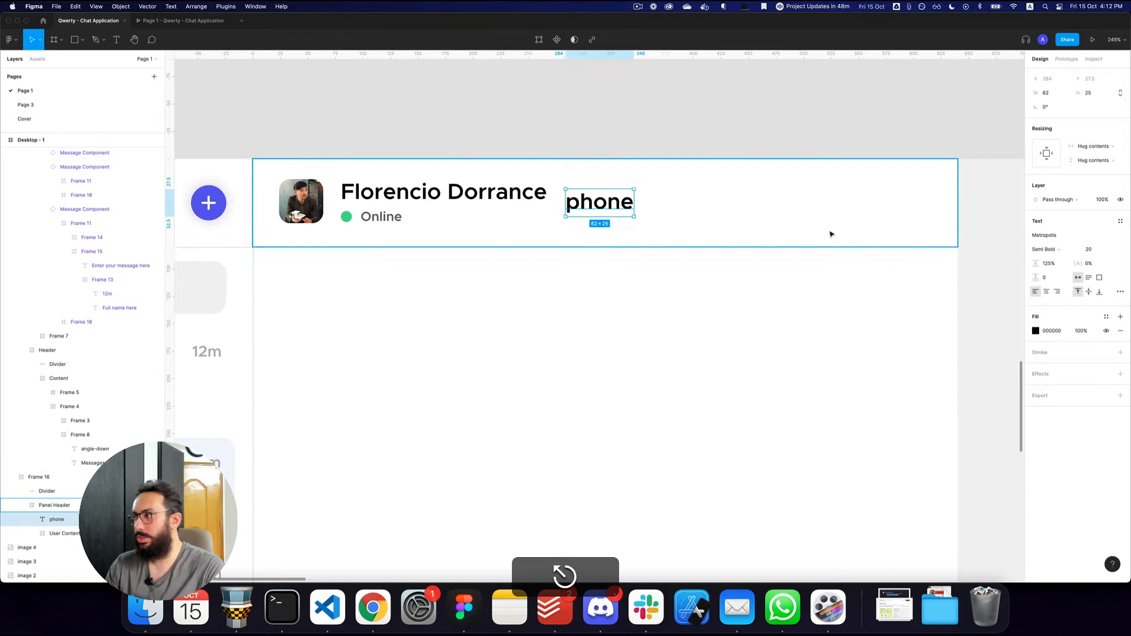
click(1120, 221)
key(Escape)
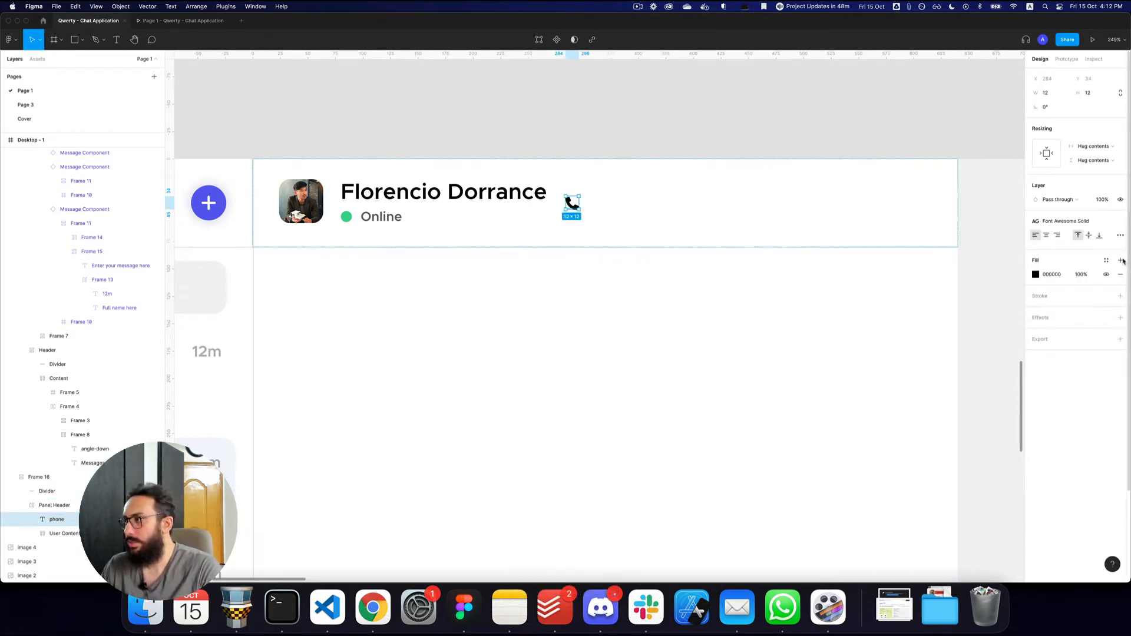
Step: Detach the phone icon from its text style, switch it to Font Awesome 6 Pro Regular, and set its size to 16
click(1119, 222)
click(1048, 249)
click(1053, 239)
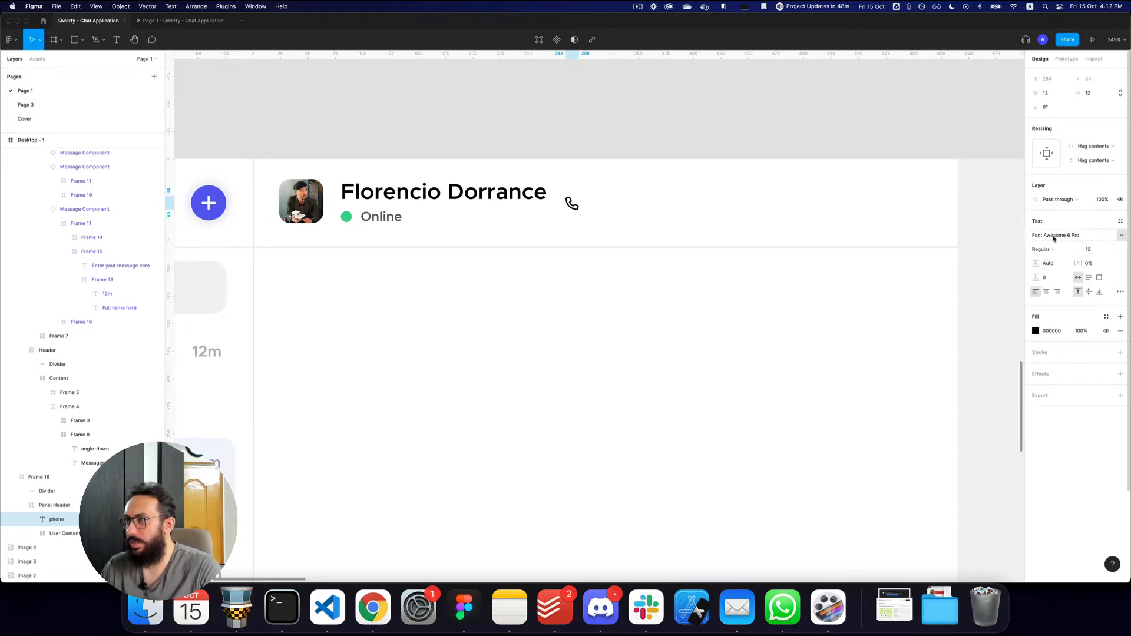
click(1050, 249)
click(1090, 249)
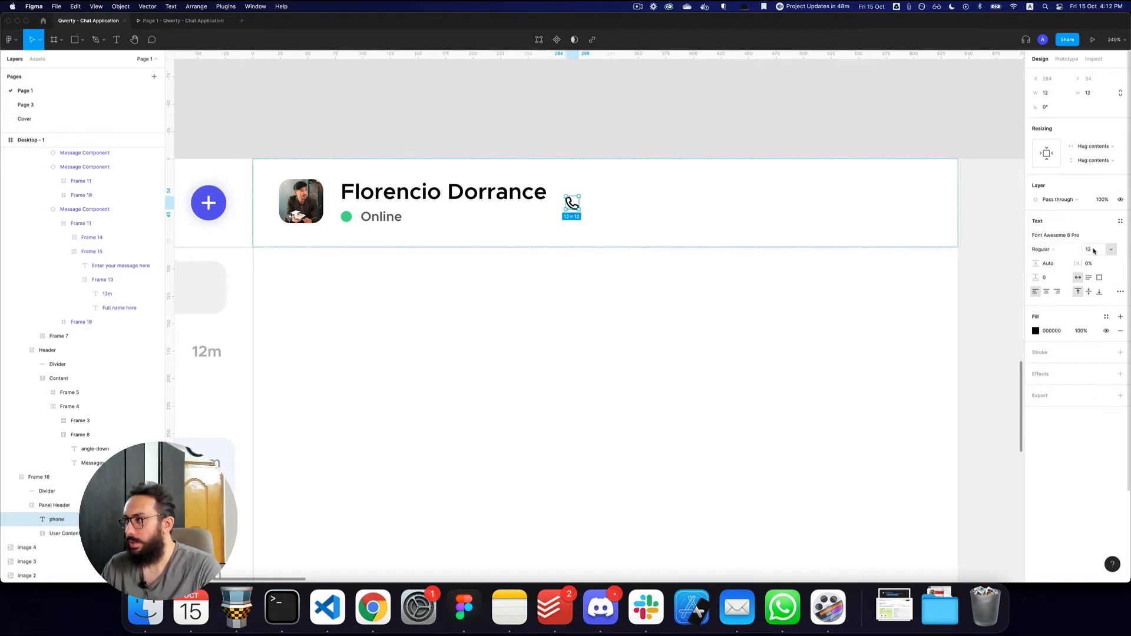
text(16)
key(Return)
Step: Add the text "Call" beside the phone icon and group the two in an auto layout frame
key(t)
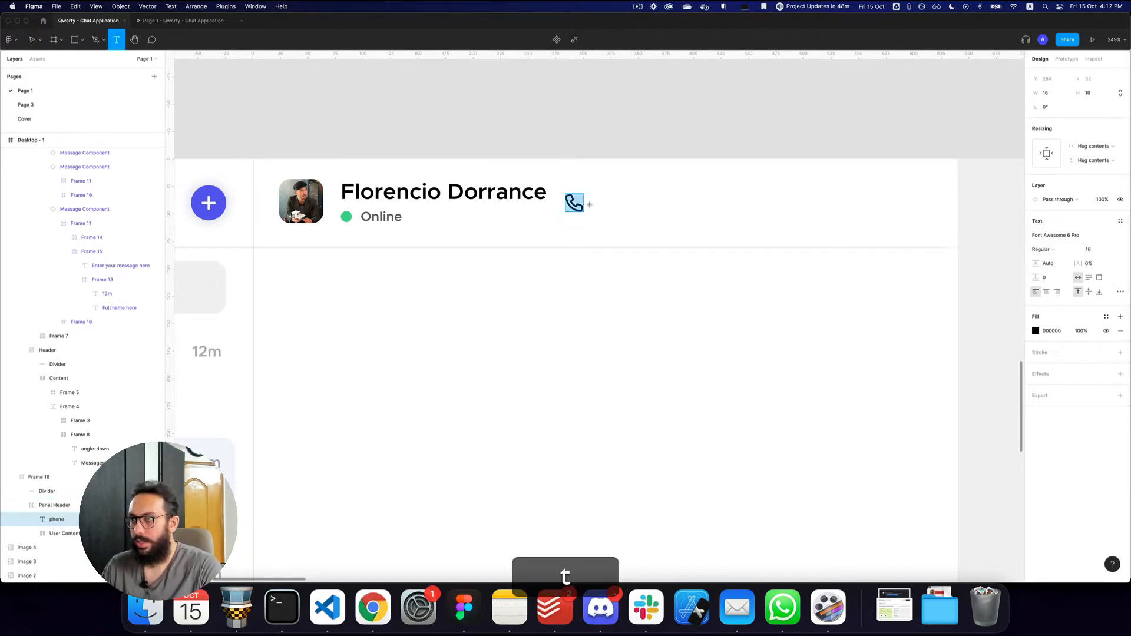
click(601, 203)
text(Calle)
key(Escape)
shift+click(575, 203)
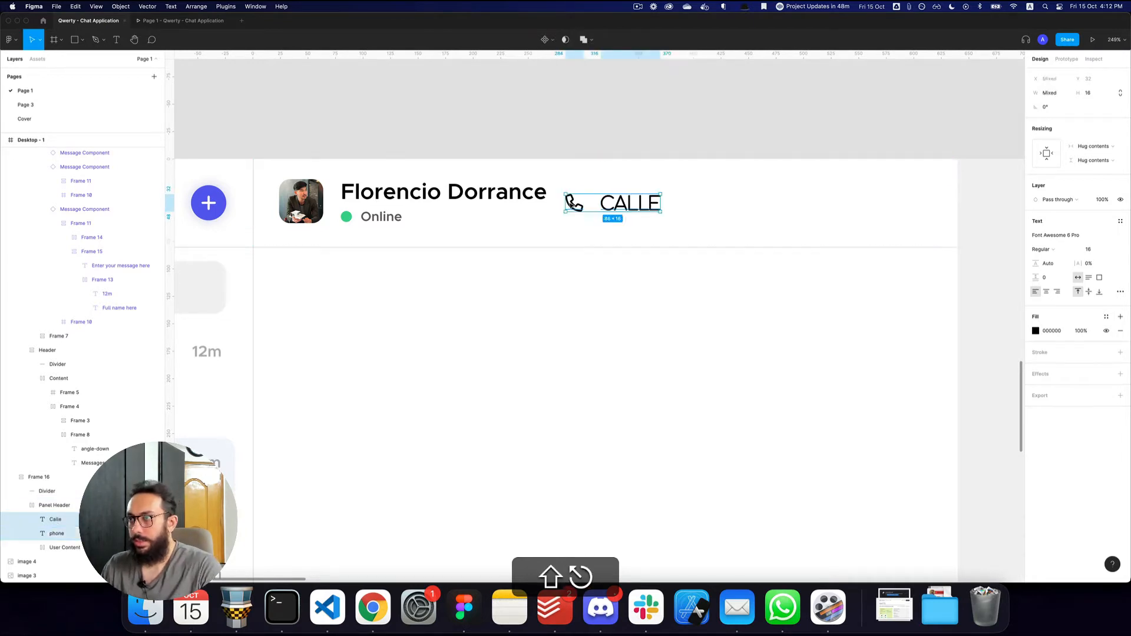
key(shift+super+a)
double_click(629, 206)
key(super+Right)
key(BackSpace)
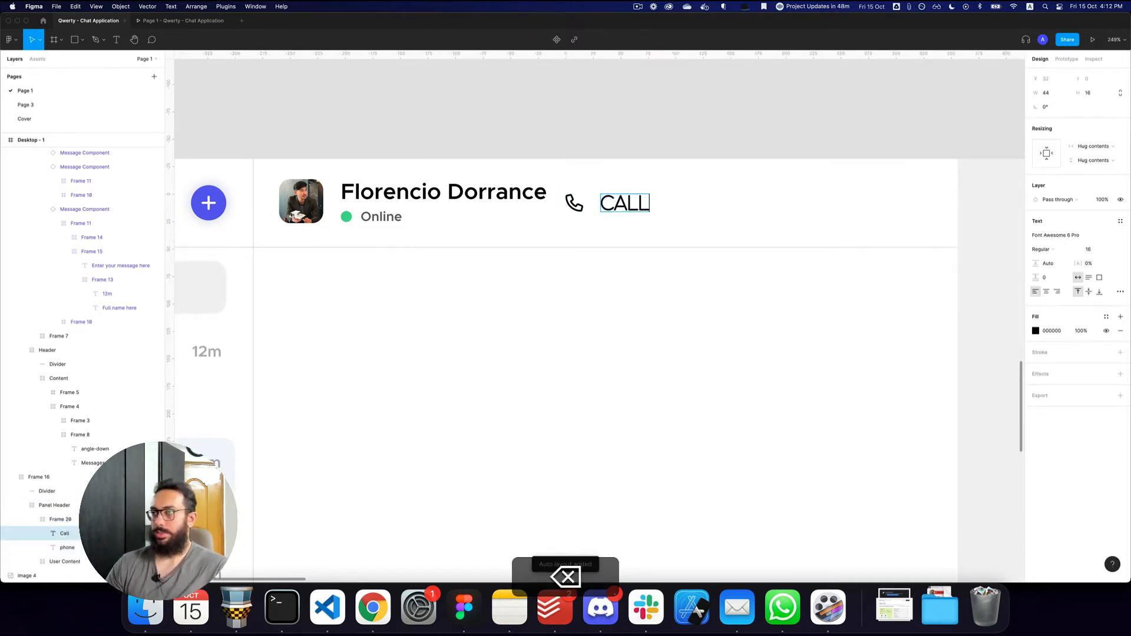
key(Escape)
Step: Copy the header contact name's text properties onto the Call text
super+click(524, 198)
key(alt+super+c)
super+click(627, 204)
key(alt+super+v)
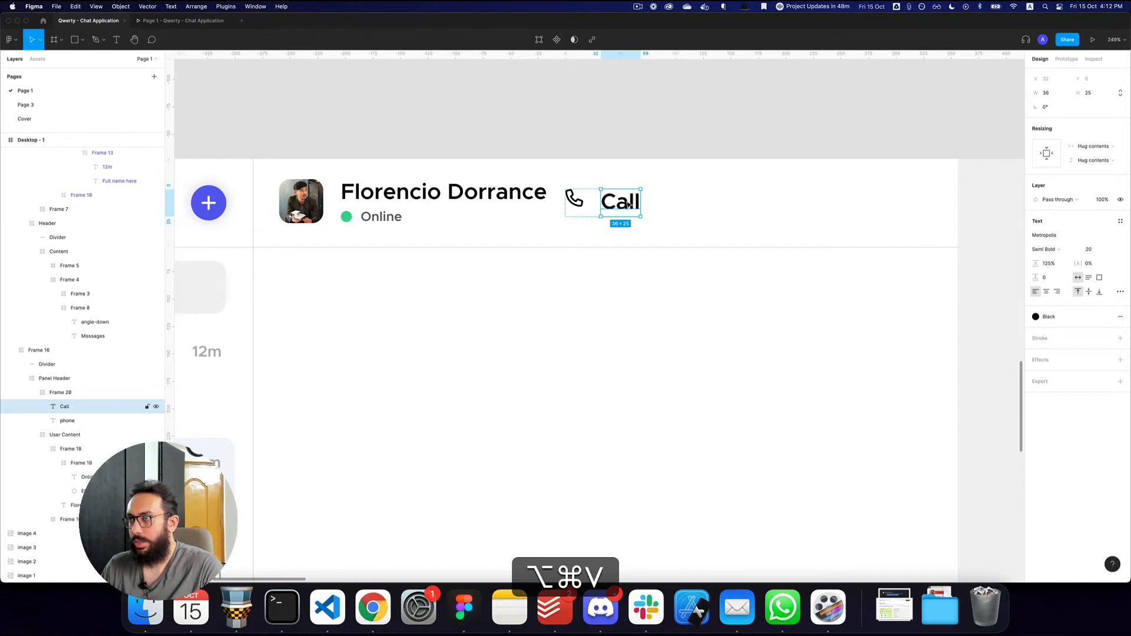
Step: Vertically centre the contents of the phone and Call frame and set the Call text's font size to 16
super+click(594, 209)
click(1120, 171)
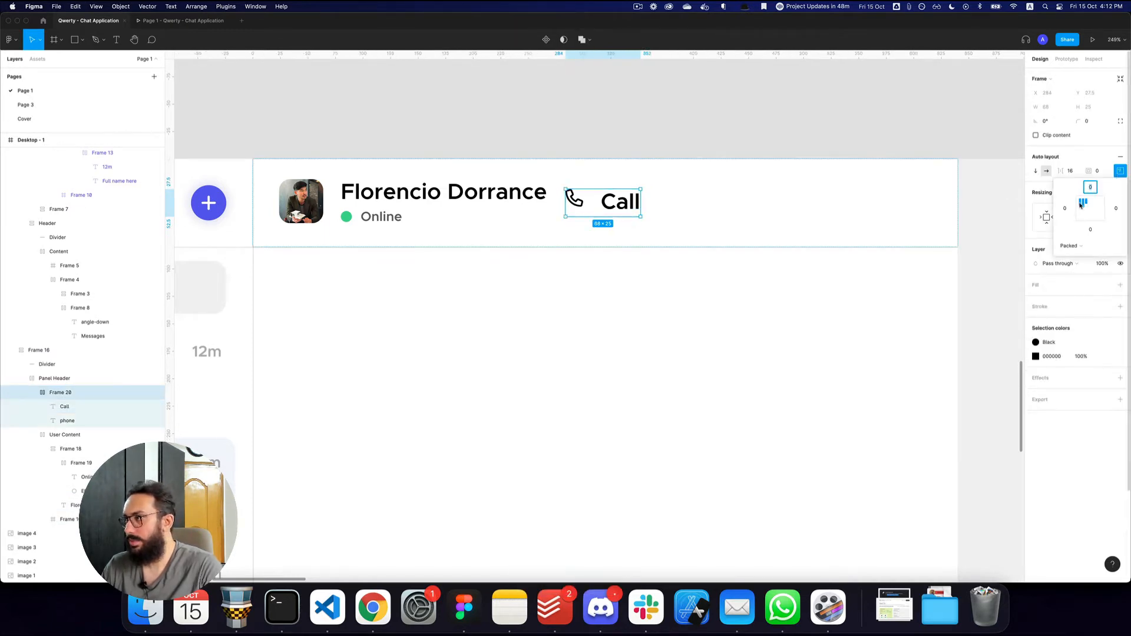
super+click(621, 203)
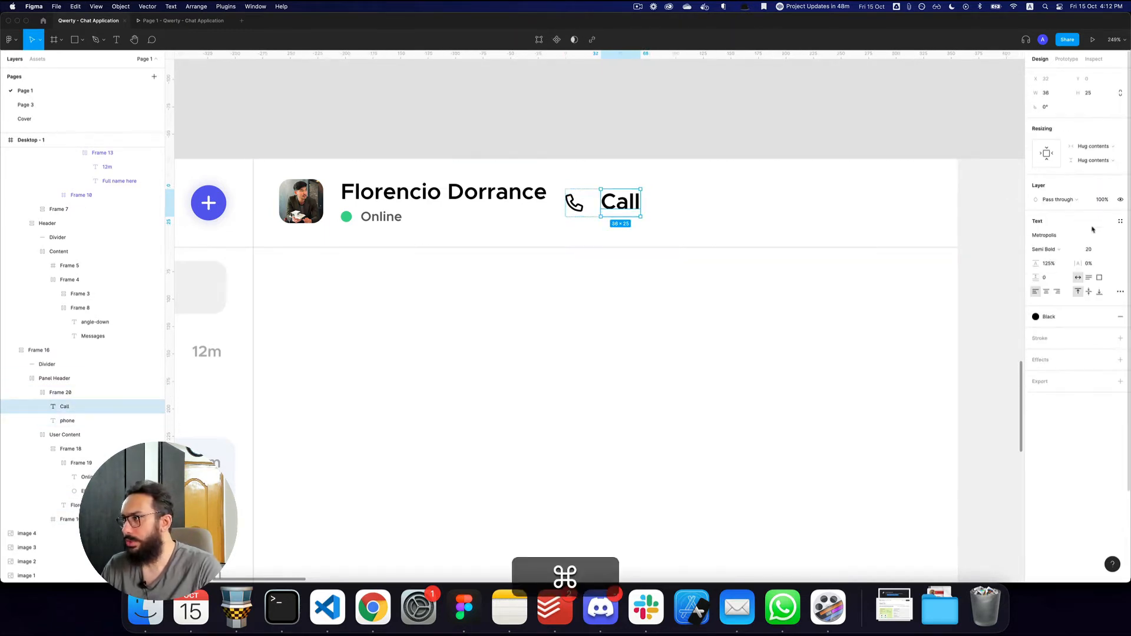
text(16)
key(Return)
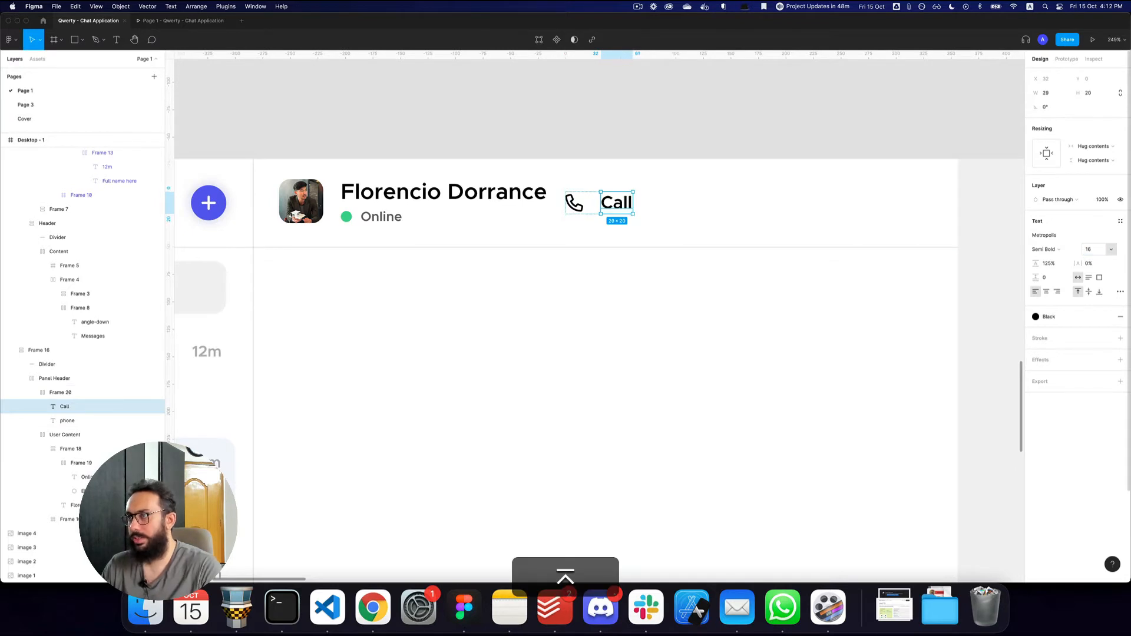
Step: Set the spacing between the phone icon and the Call text to 8 and check the prototype preview
key(shift+Return)
click(1071, 173)
text(12)
key(Return)
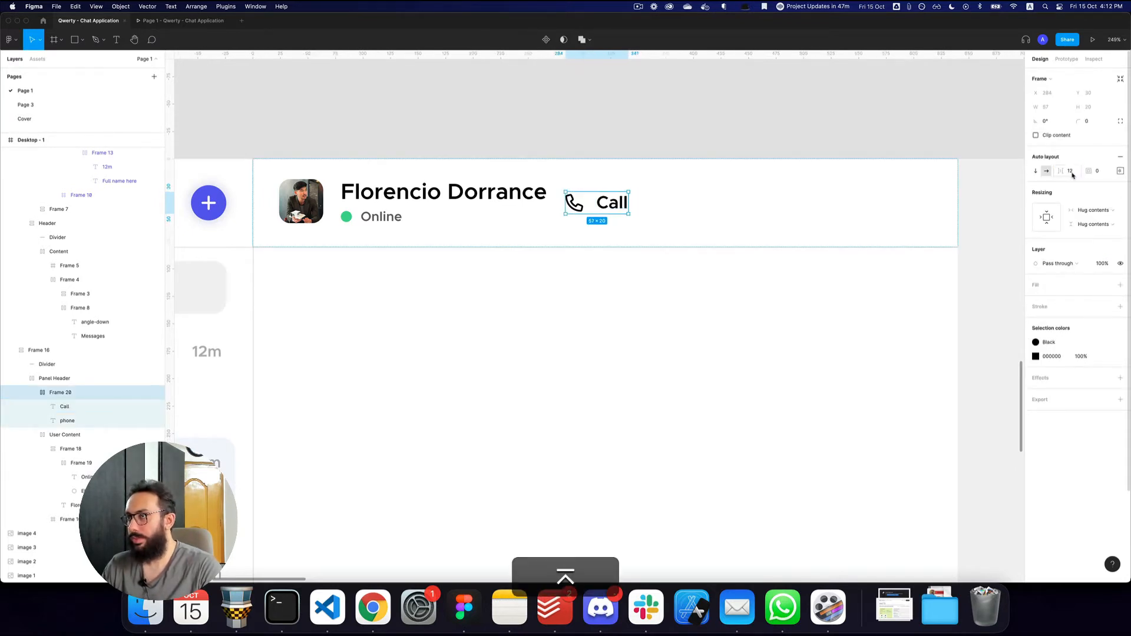
text(10)
key(Return)
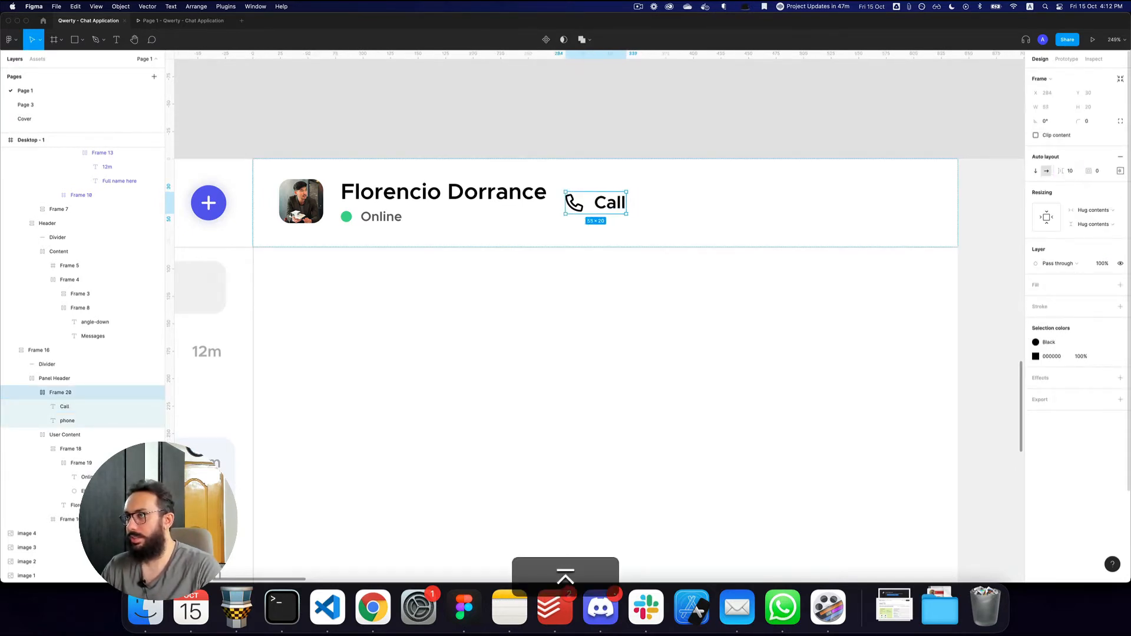
key(Return)
key(cmd+3)
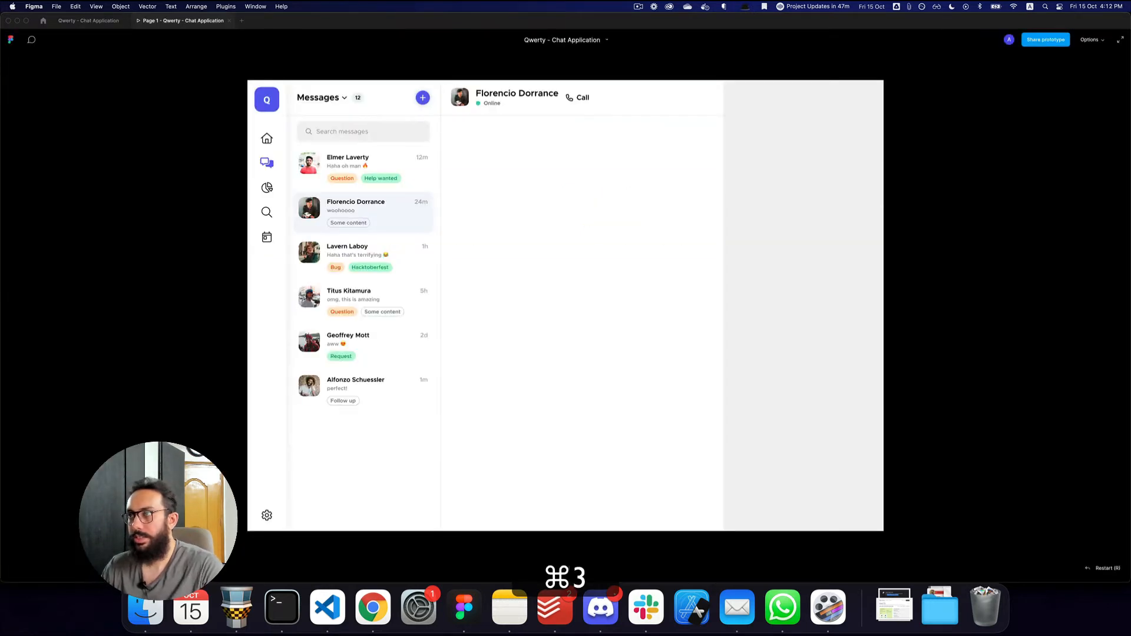
key(cmd+2)
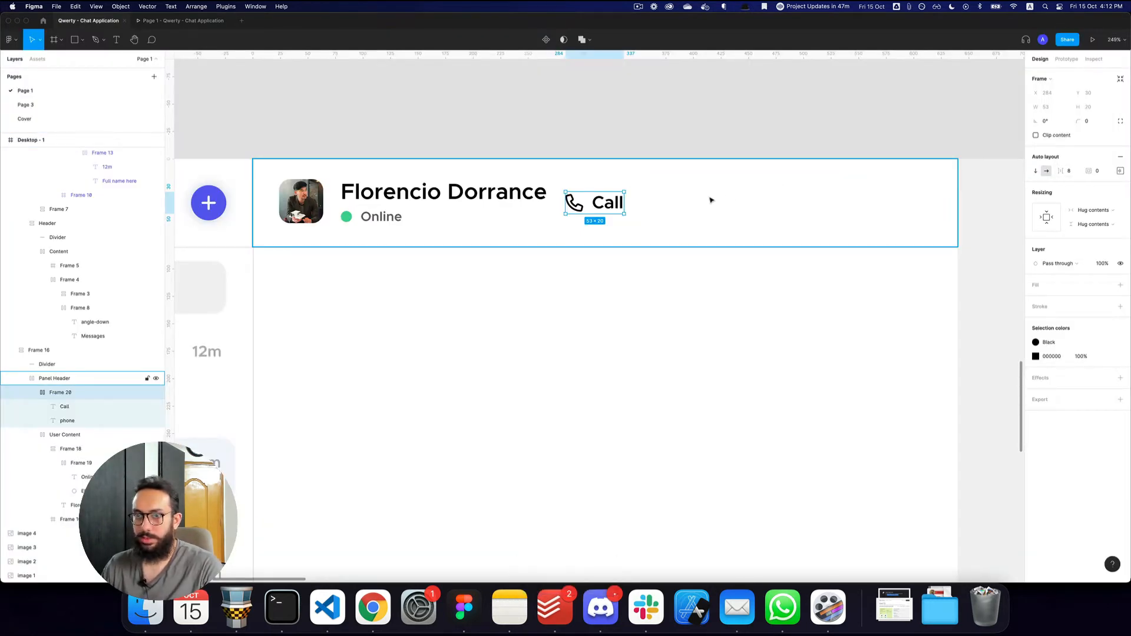
Step: Rename the frame holding the phone icon and Call text as Call Button
key(shift+super+r)
text(Call Button)
key(Return)
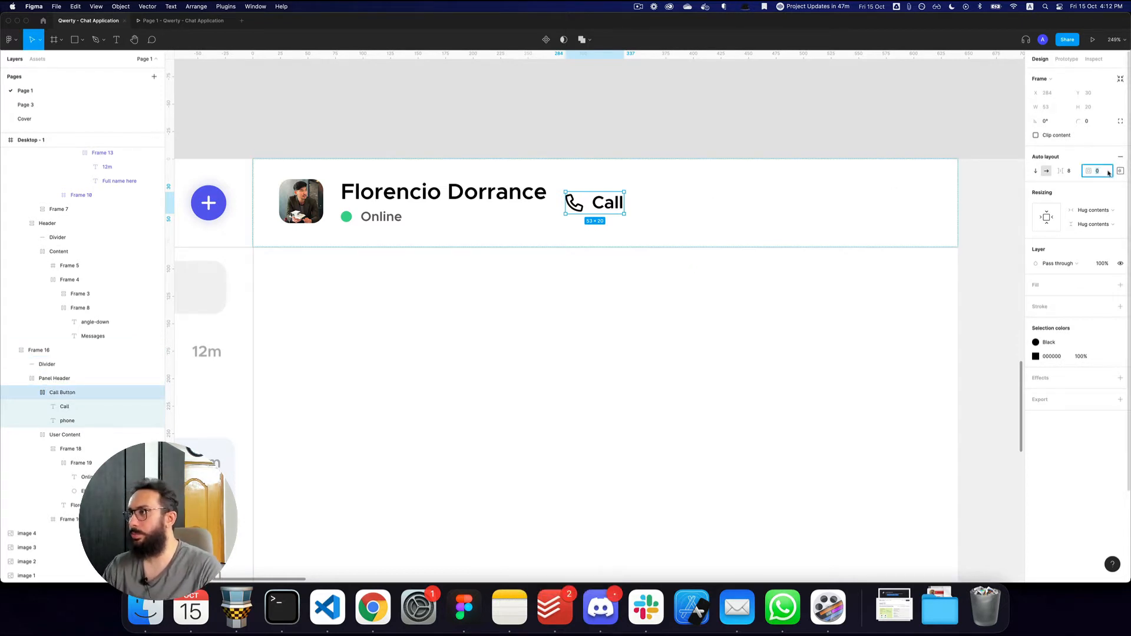
Step: Give the Call Button a padding of 8 and a corner radius of 8
text(8)
key(Return)
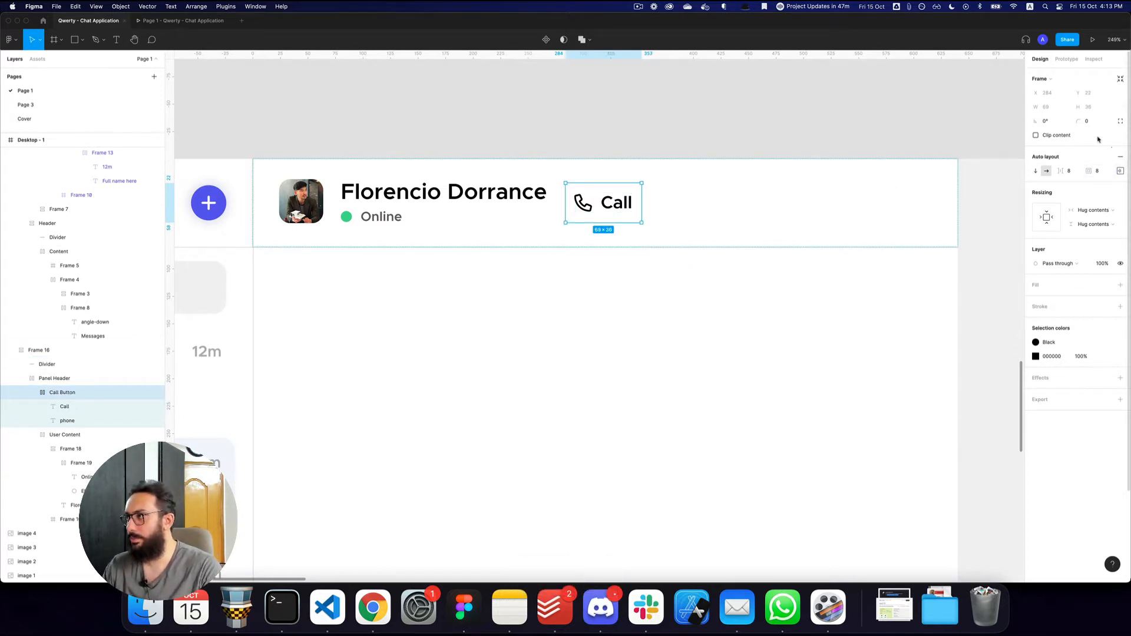
text(8)
key(Return)
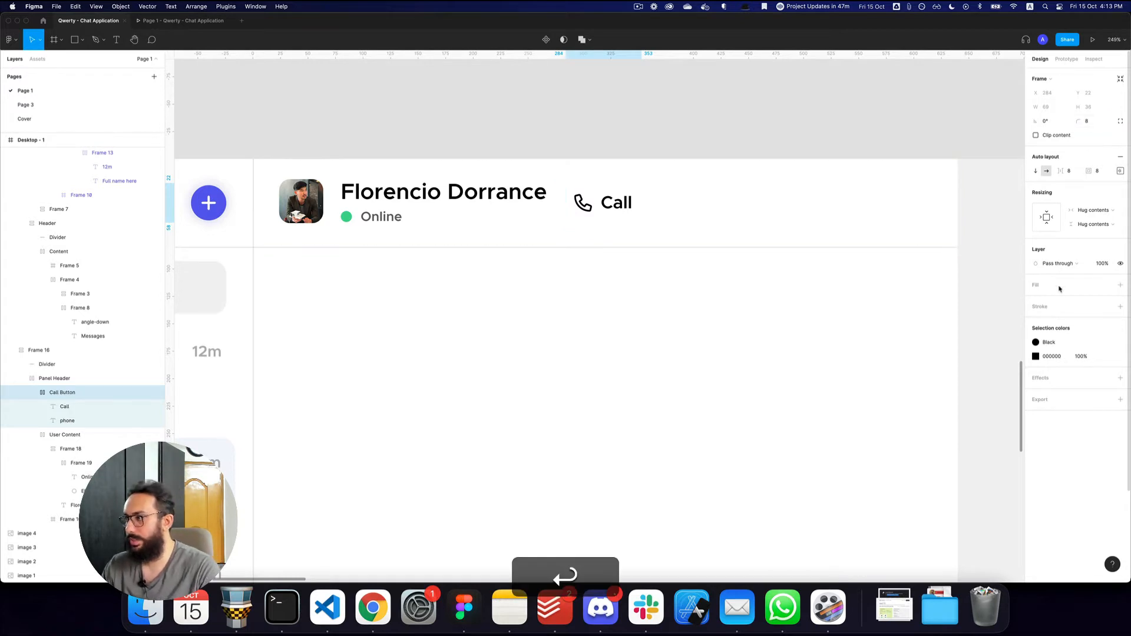
Step: Fill the Call Button with the Primary colour, detach the colour style, reduce the fill opacity to 10%, and check the prototype preview
click(1106, 286)
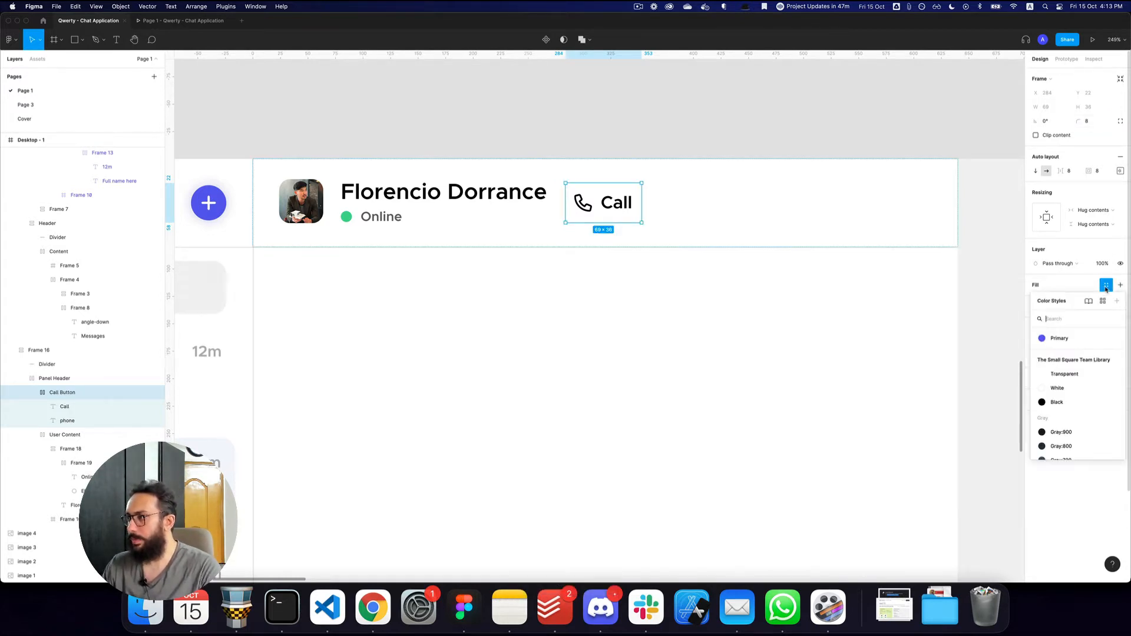
click(1060, 338)
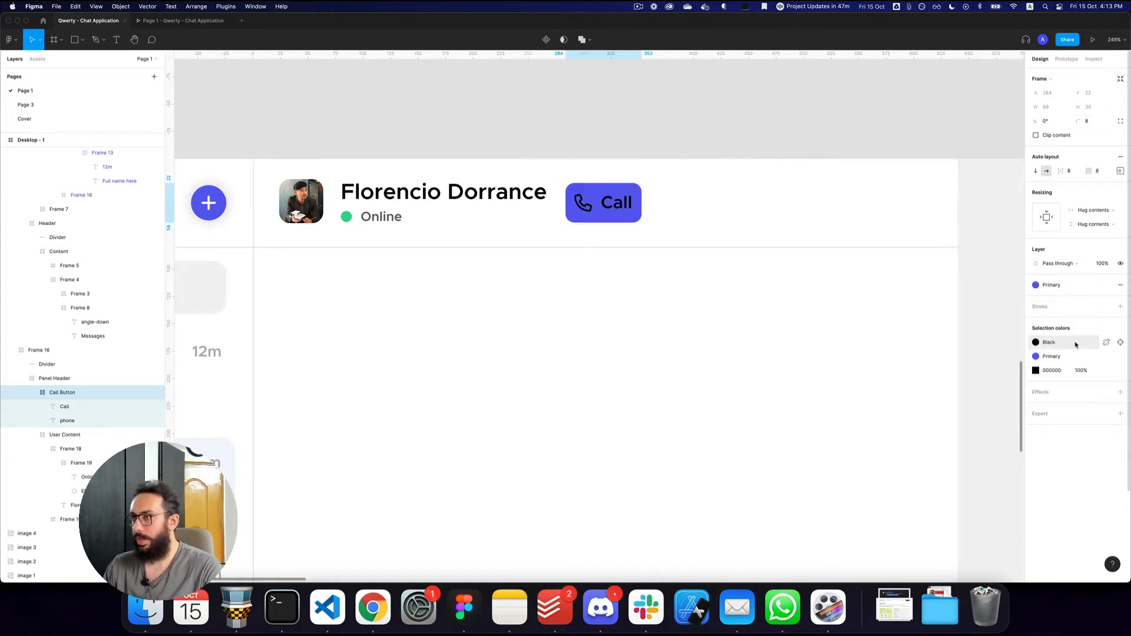
click(1107, 286)
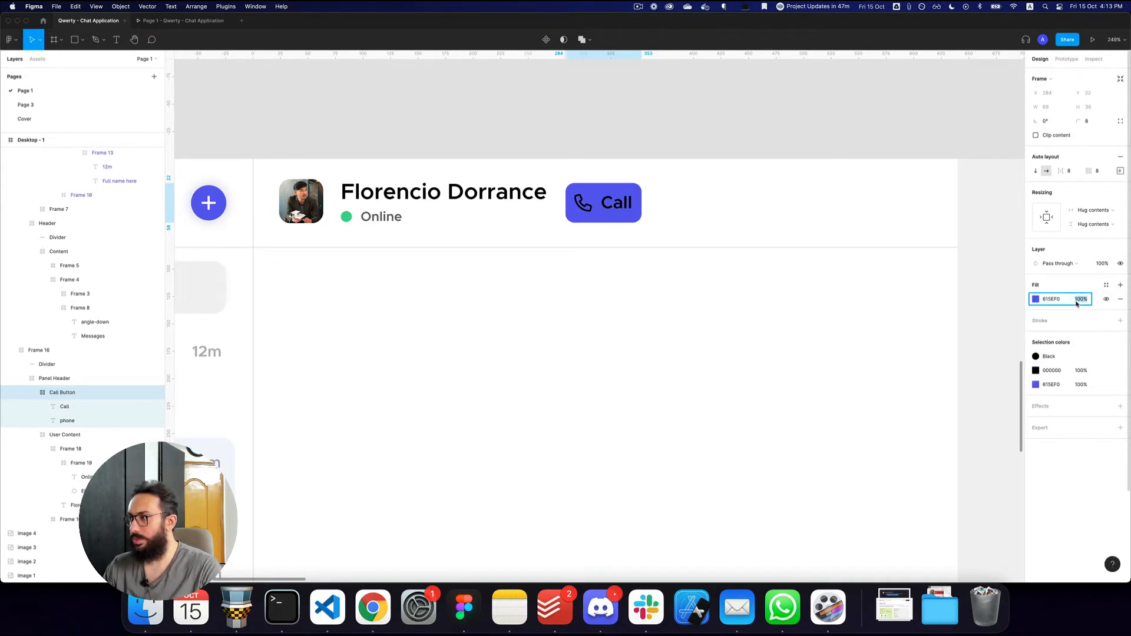
text(1)
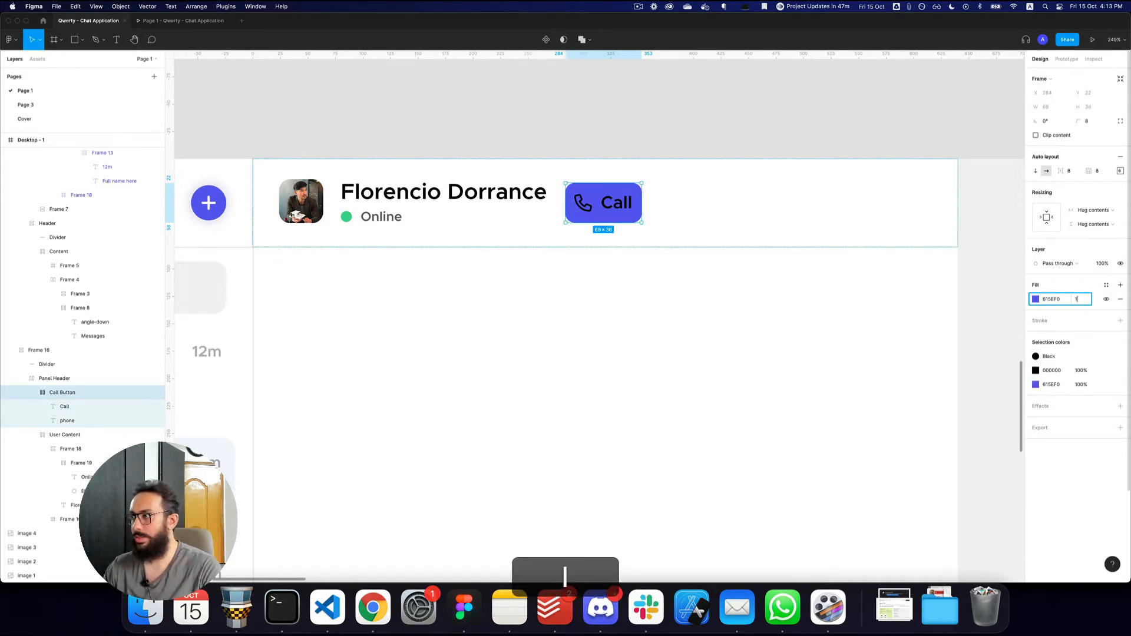
text(000)
key(Return)
key(super+3)
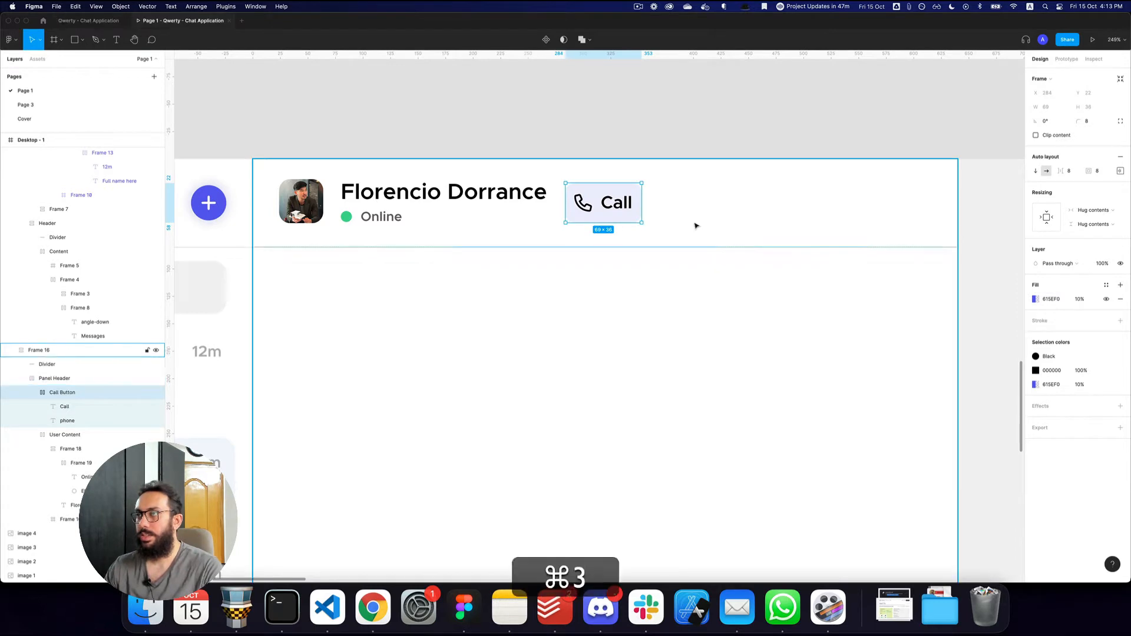
key(super+2)
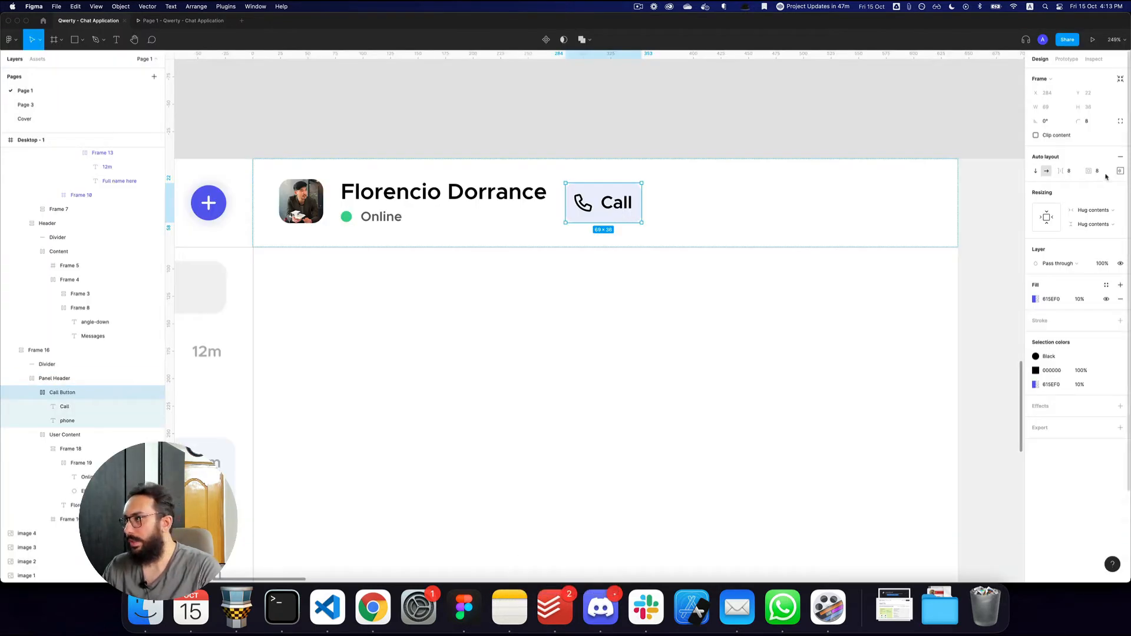
Step: Set the Call Button's horizontal padding to 16, apply the Primary colour to its phone icon and text, and check the prototype preview
text(16)
key(Return)
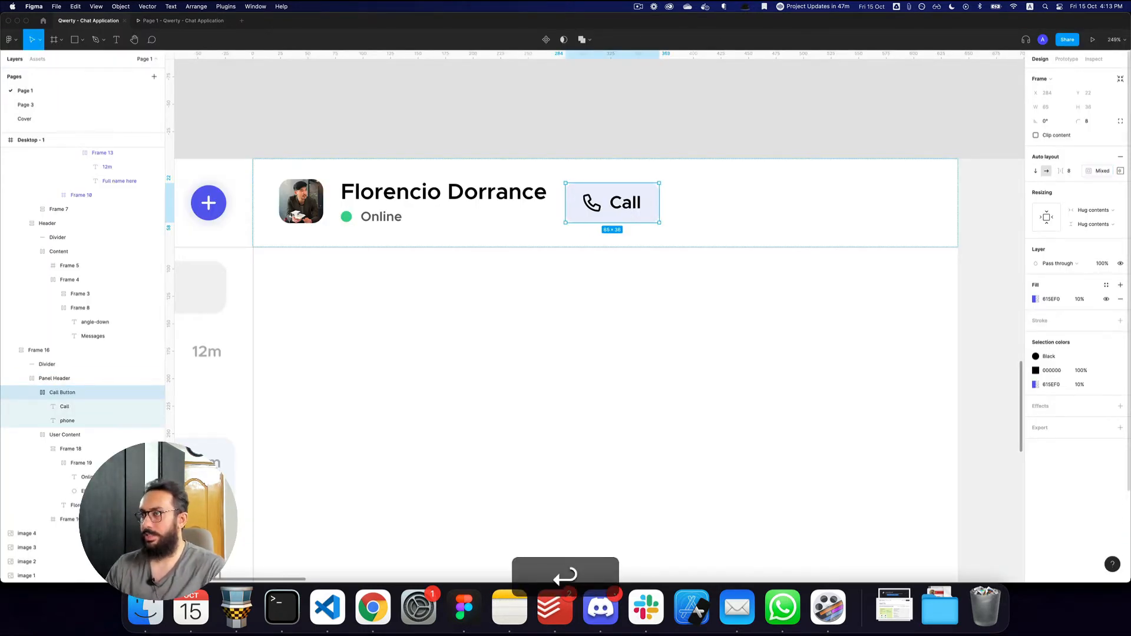
click(593, 200)
shift+click(636, 204)
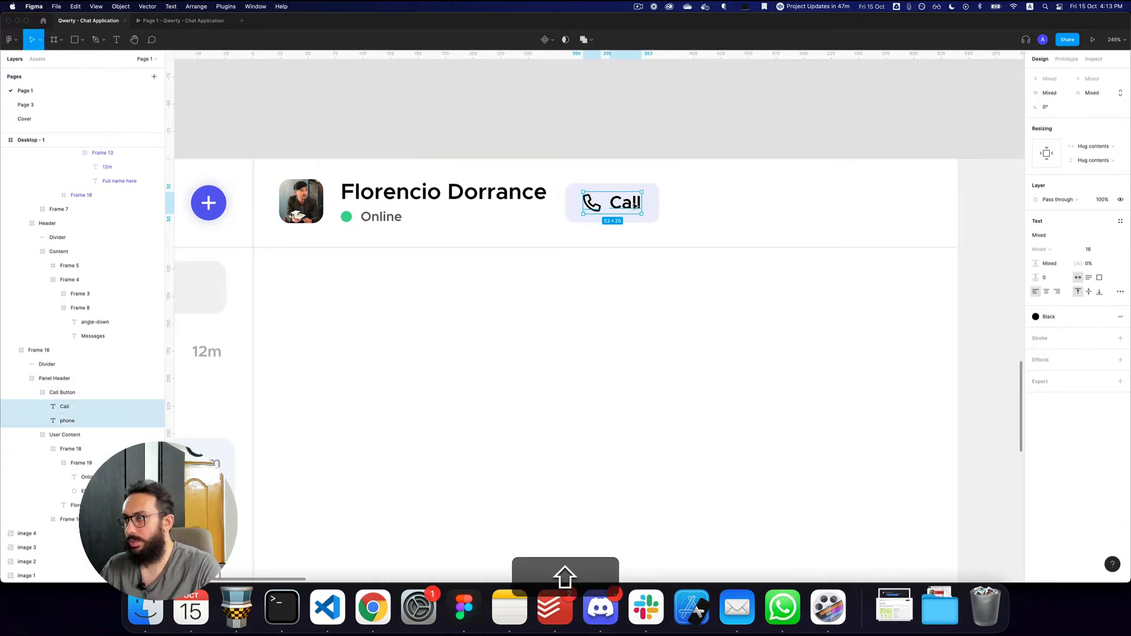
click(1106, 316)
click(1060, 362)
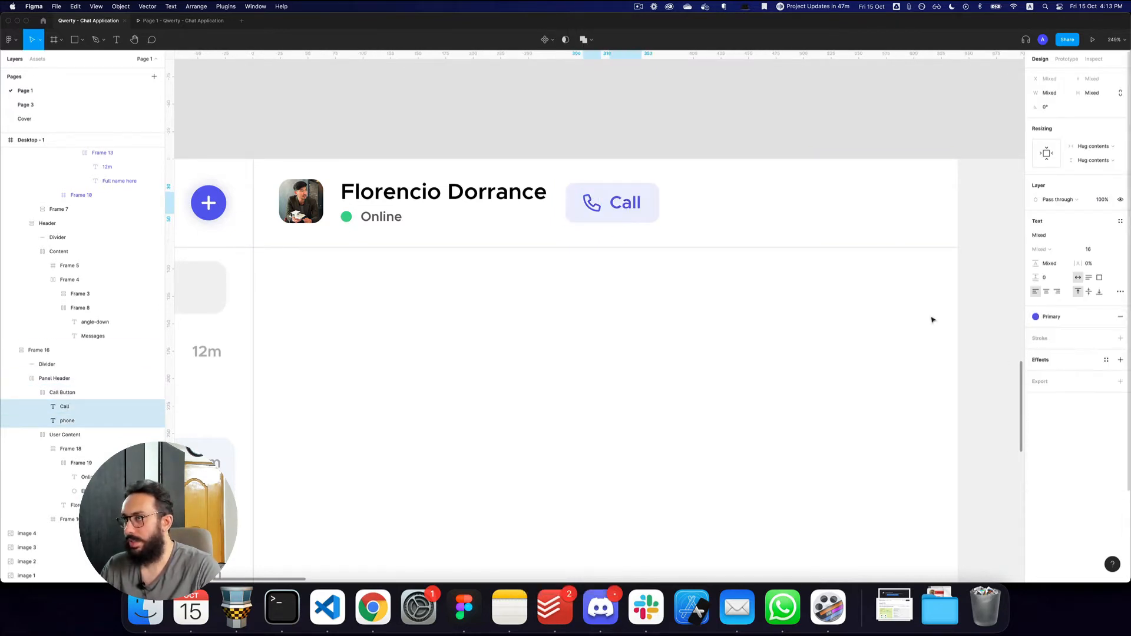
key(Escape)
key(super+3)
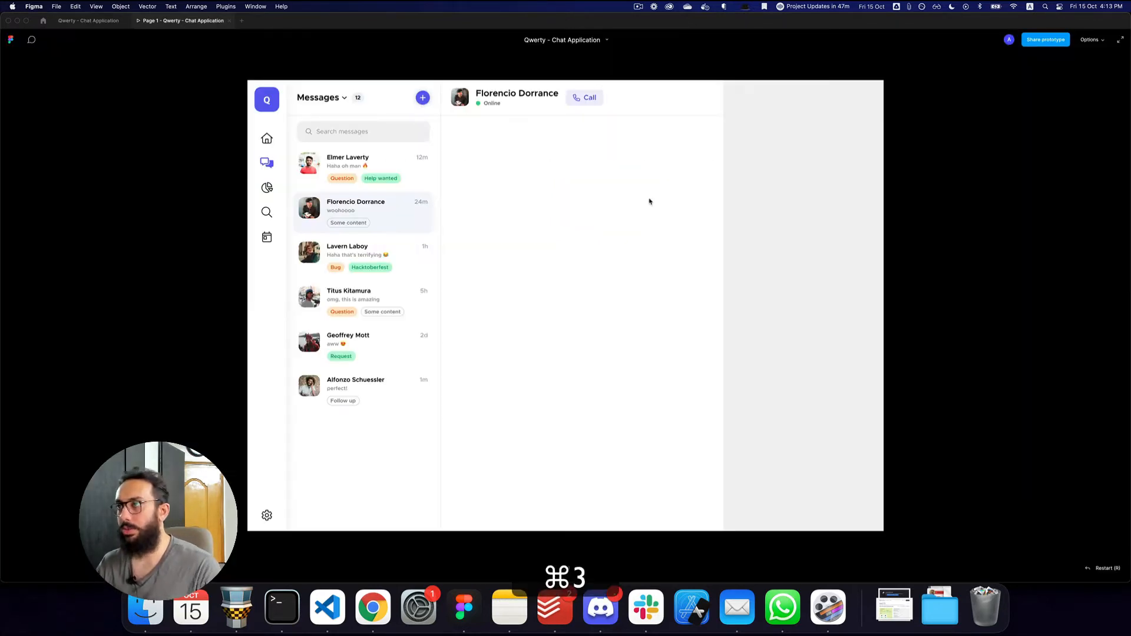
key(super+2)
Step: Set the Panel Header's item spacing to auto and check the prototype preview
click(701, 199)
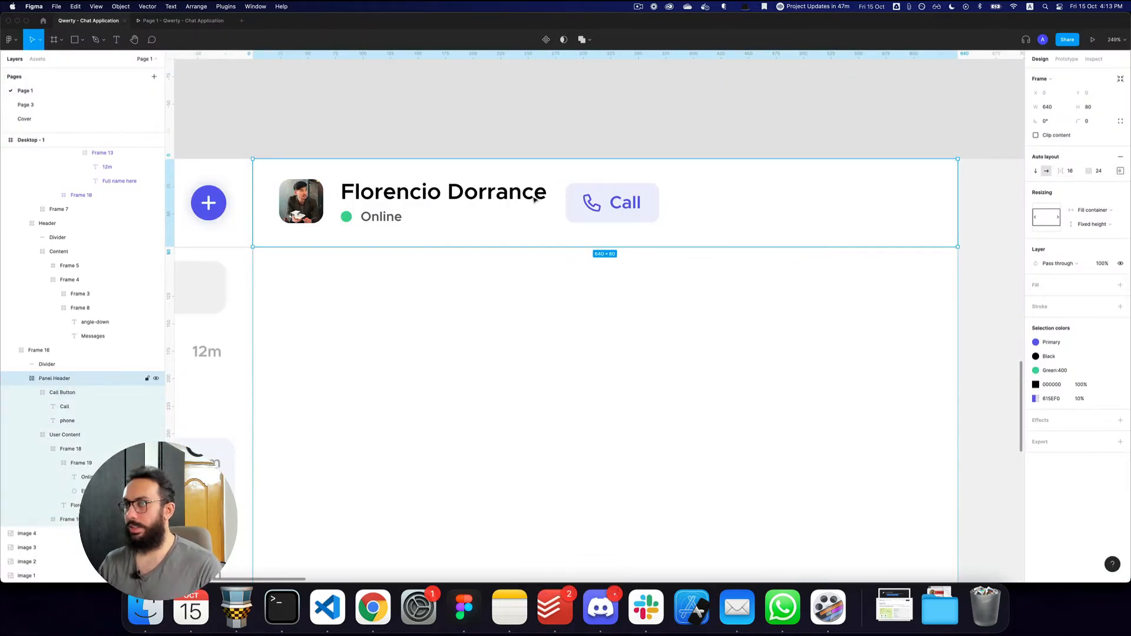
click(1070, 171)
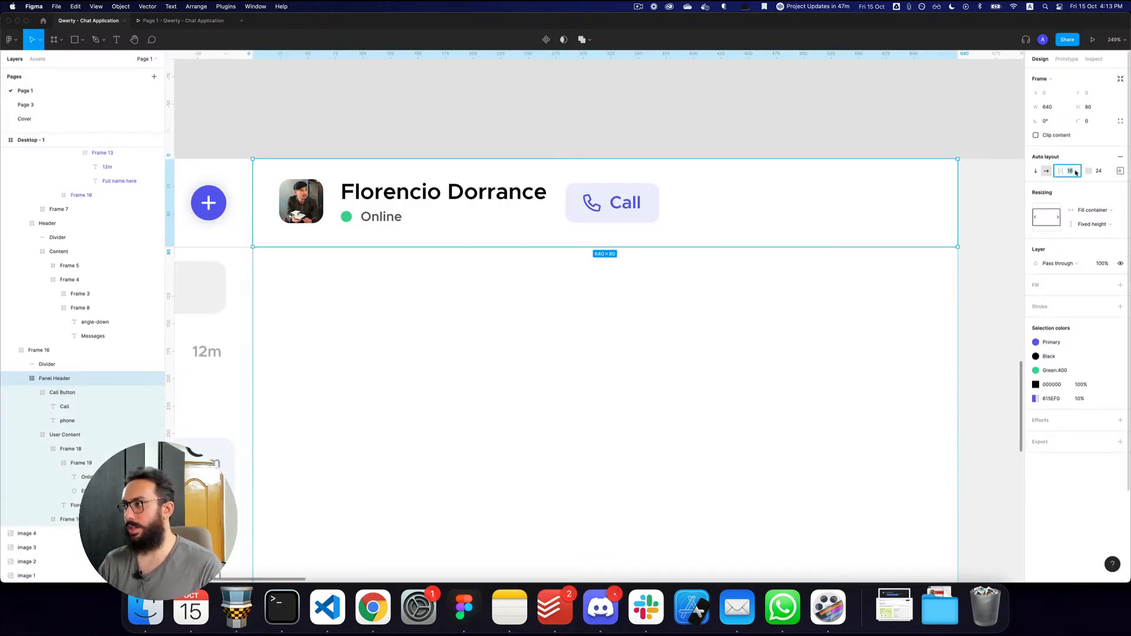
text(auto)
key(Return)
key(super+z)
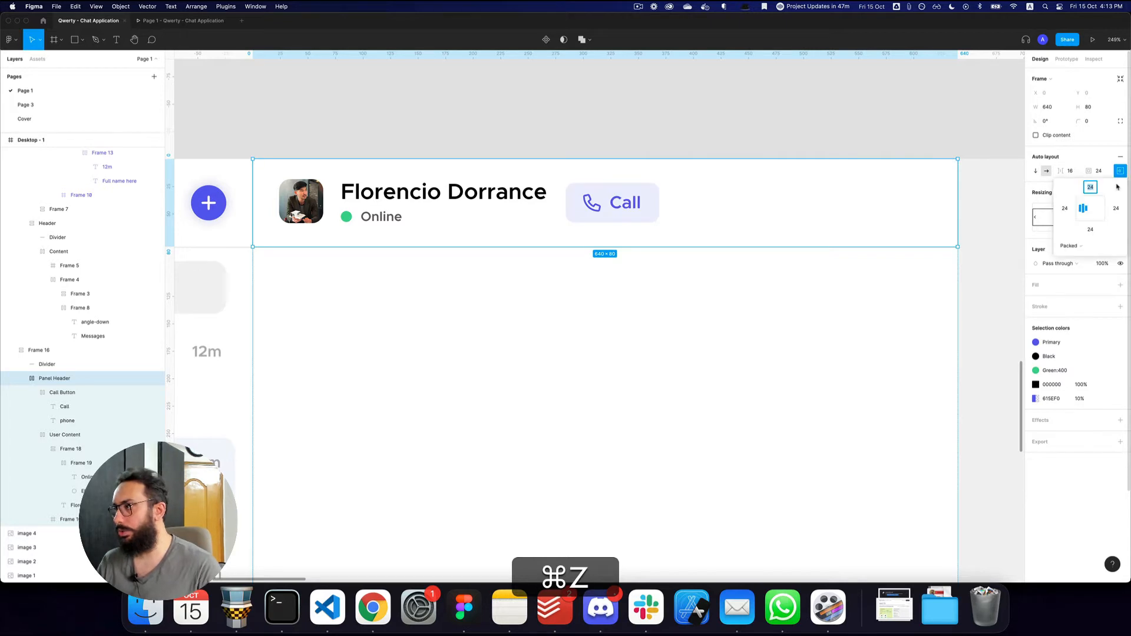
key(super+shift+z)
click(761, 126)
alt+click(761, 125)
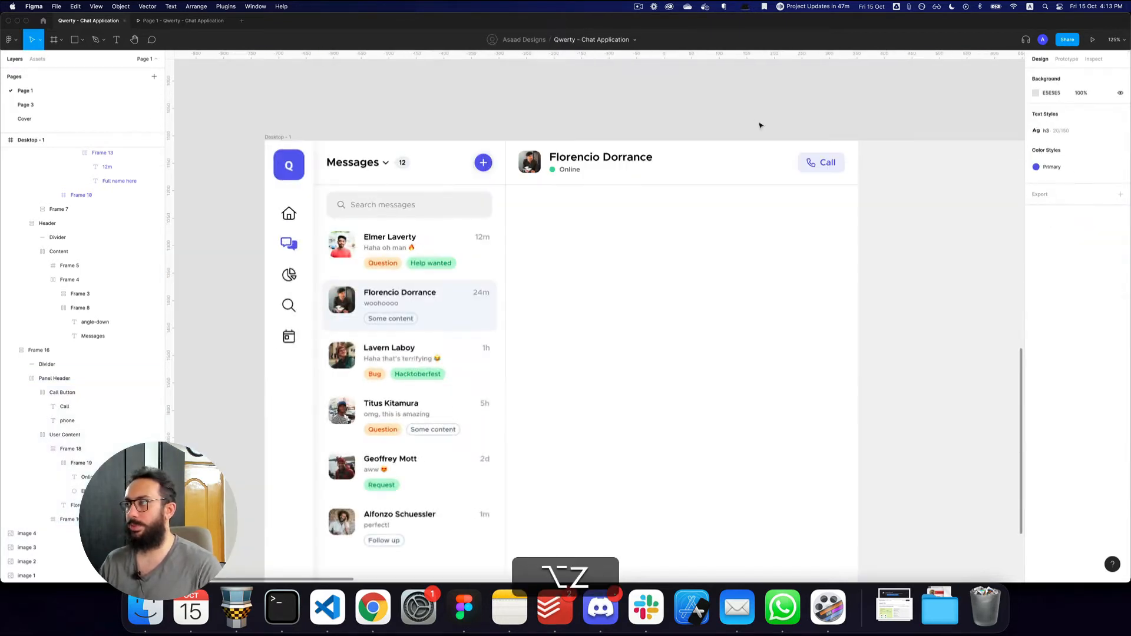
key(alt+super+3)
key(super+2)
key(z)
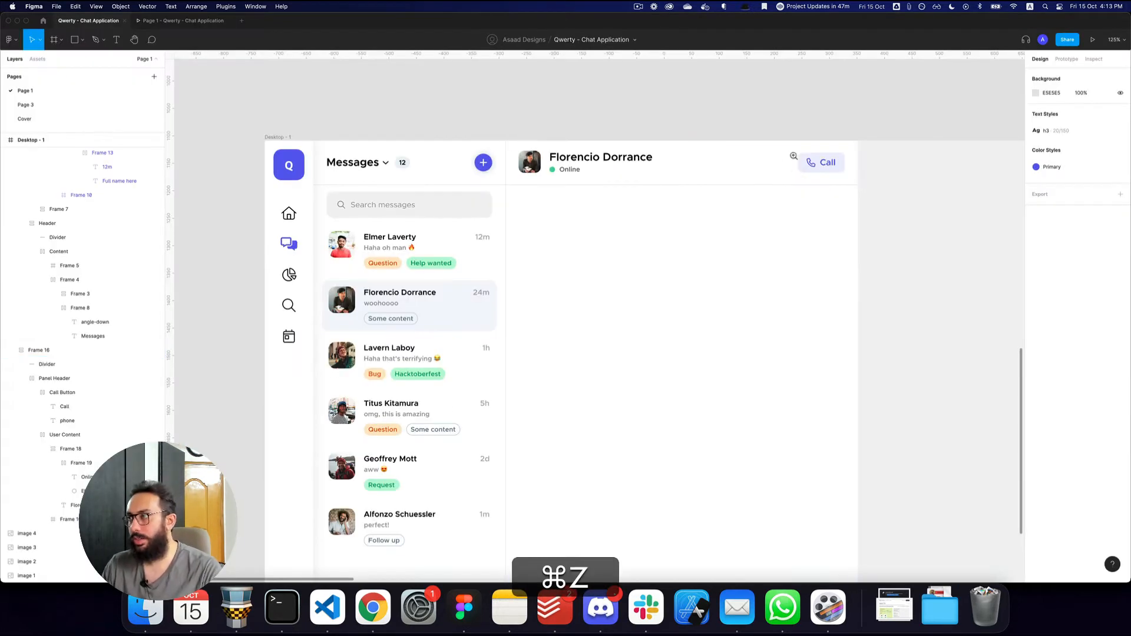
click(791, 156)
super+click(832, 172)
click(1053, 237)
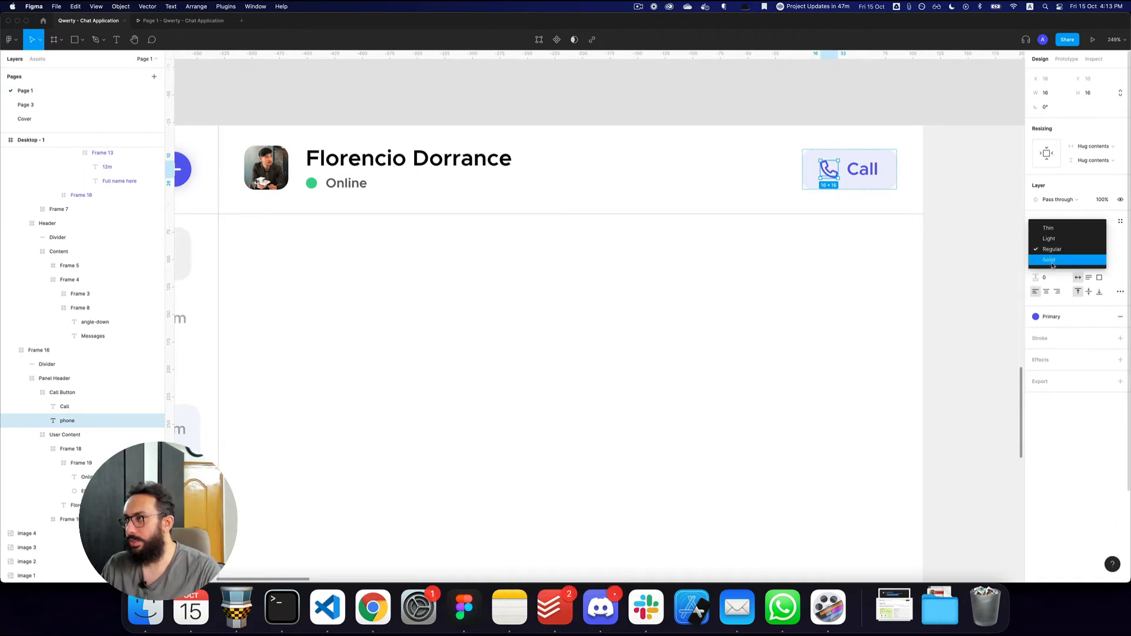
key(super+3)
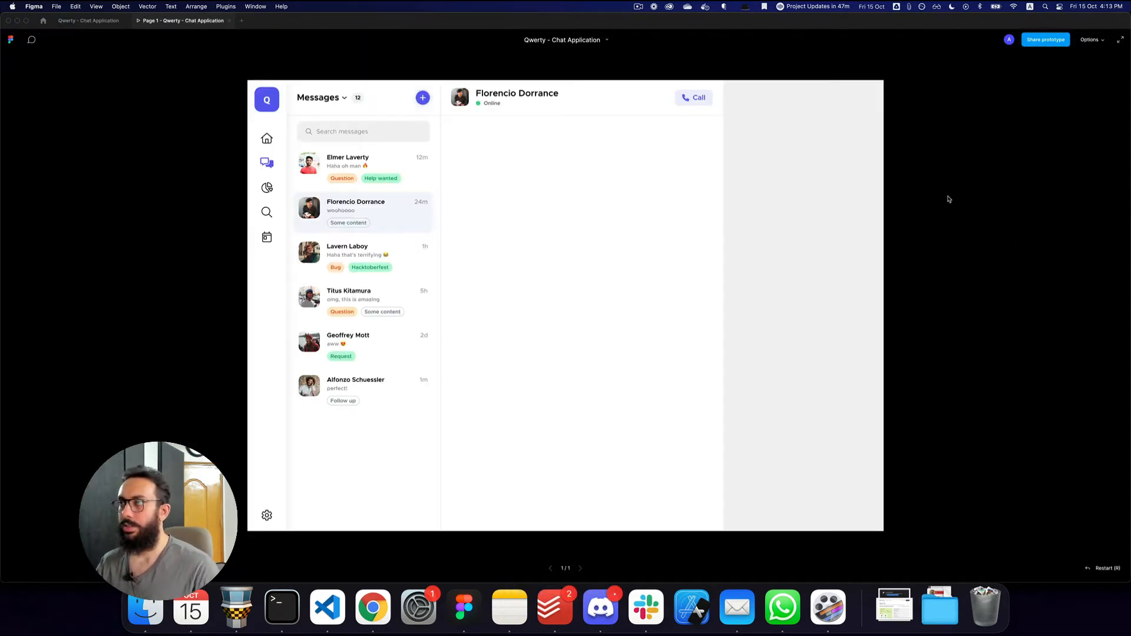
key(super+2)
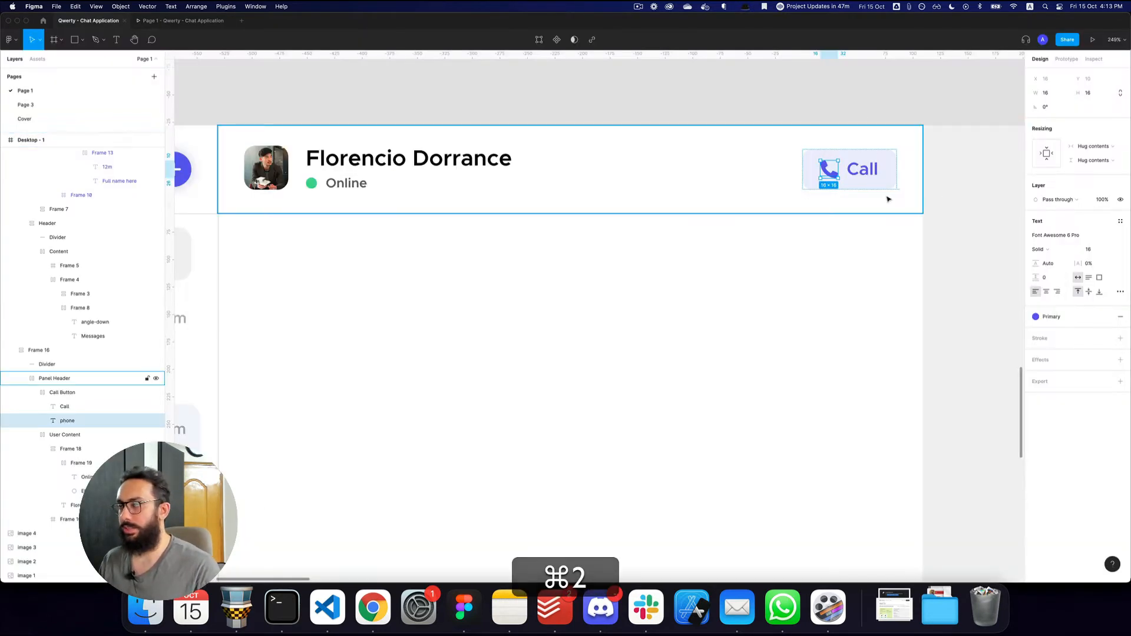
Step: Search the Iconly plugin's icons for "phone" and "call" to find an alternative phone icon
key(alt+2)
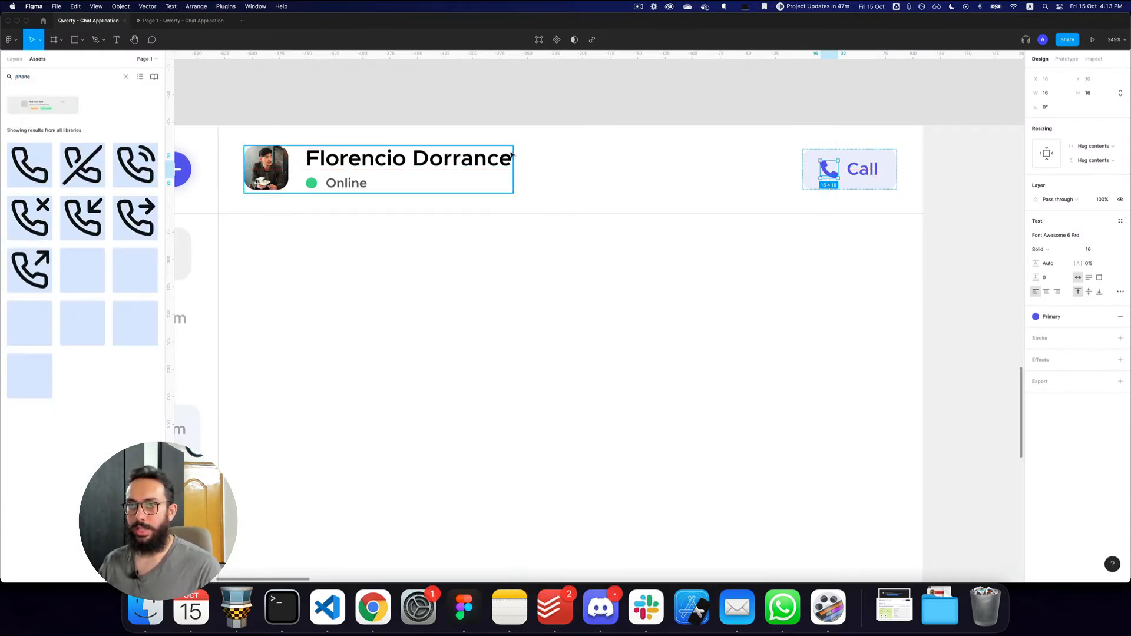
key(alt+1)
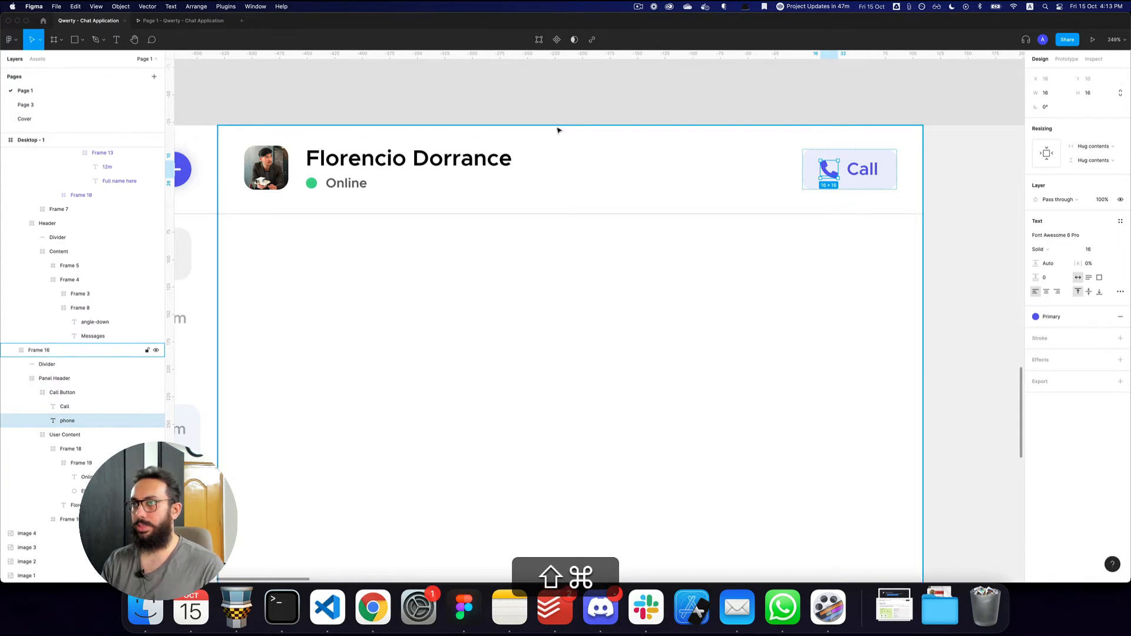
key(super+slash)
text(Iconly)
key(Return)
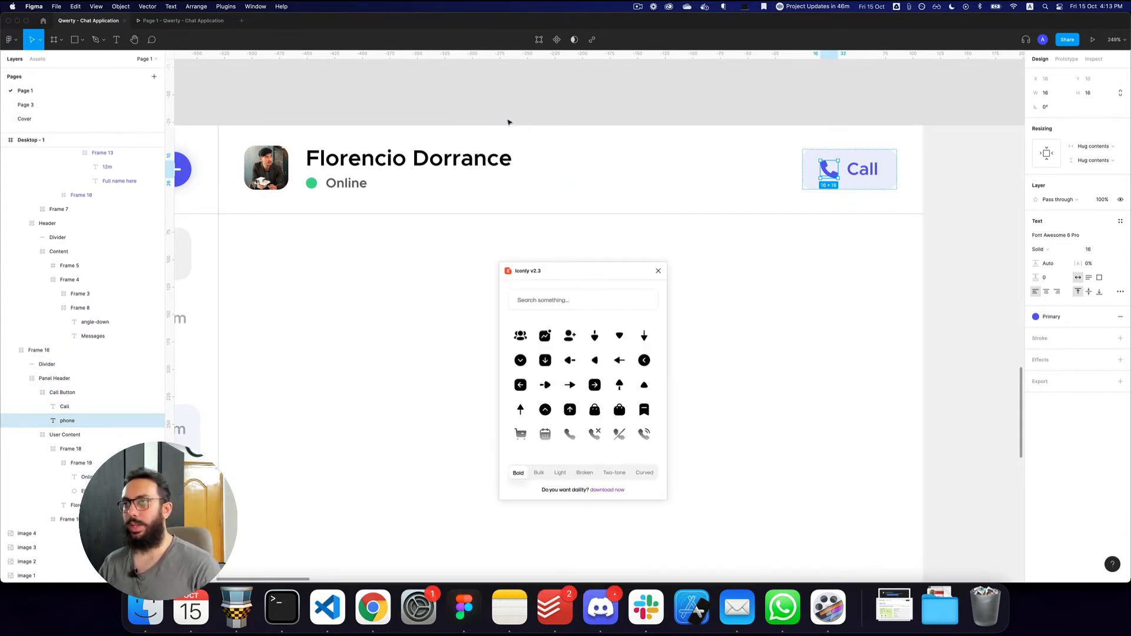
text(phone)
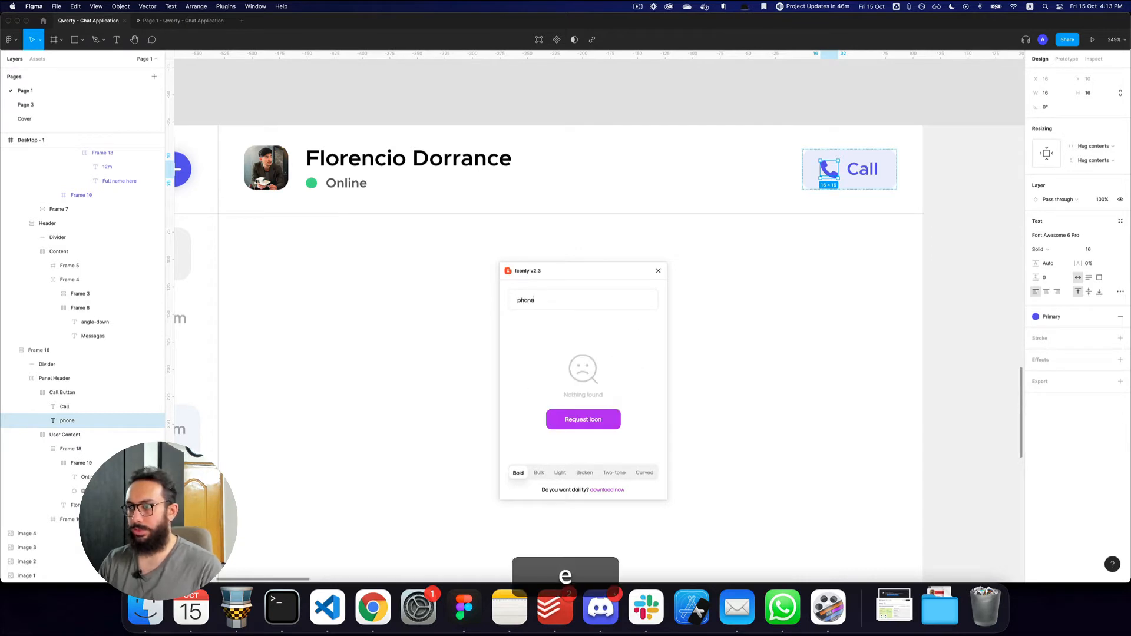
text(call)
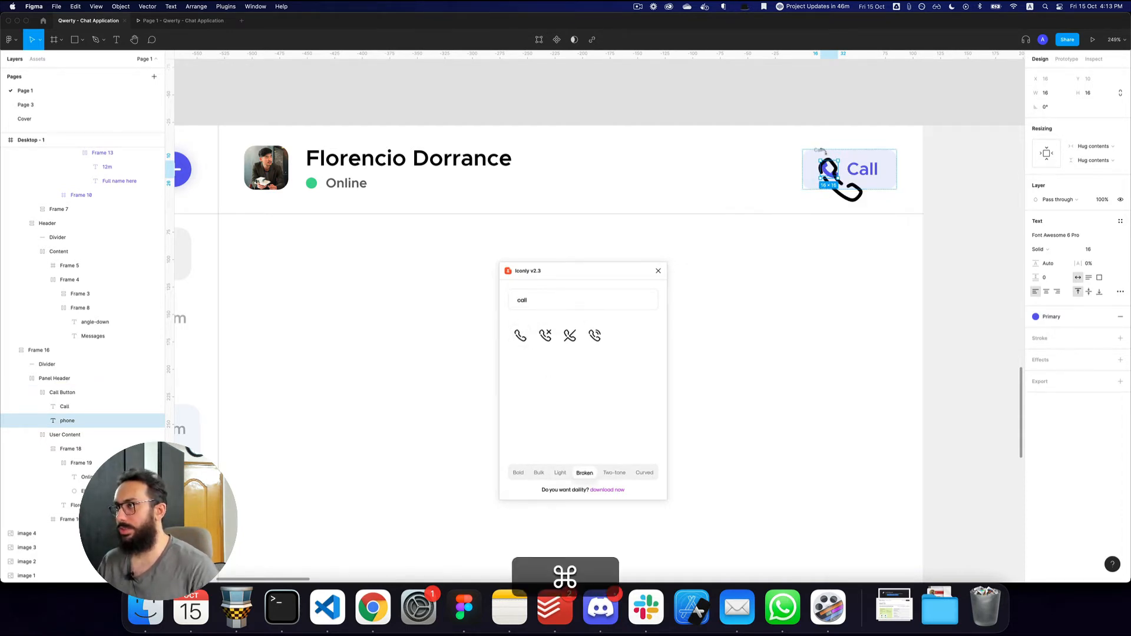
Step: Try placing the Iconly Broken-style call icon inside the Call Button, scaled by 0.5, and remove it again
click(826, 163)
key(super+x)
double_click(831, 168)
double_click(831, 167)
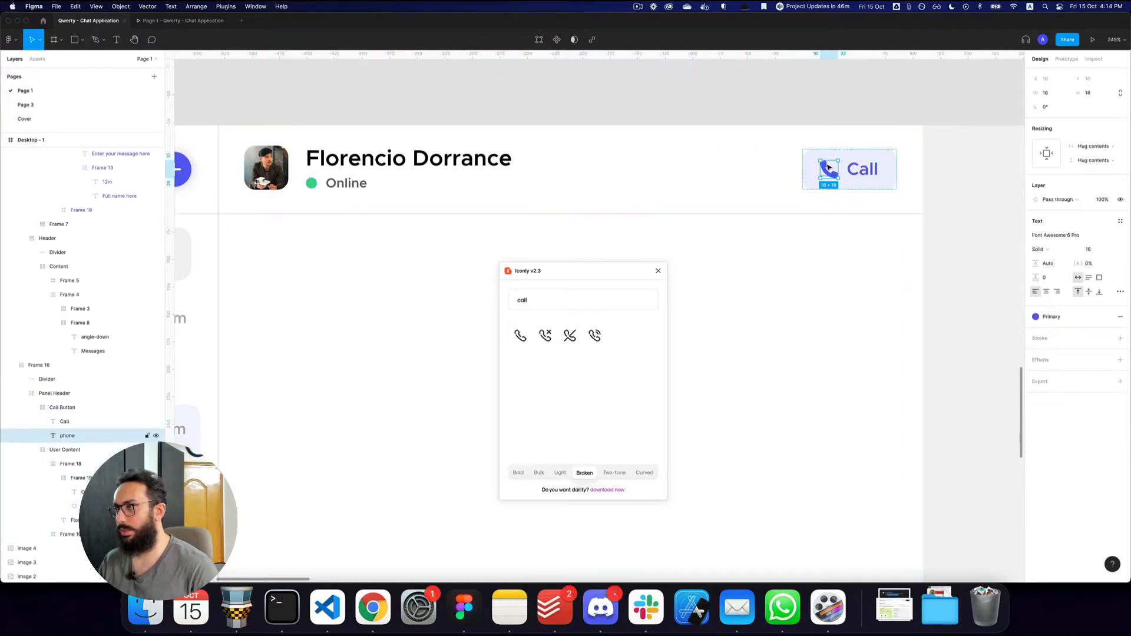
key(shift+super+v)
key(shift+super+s)
text(0.5)
key(Return)
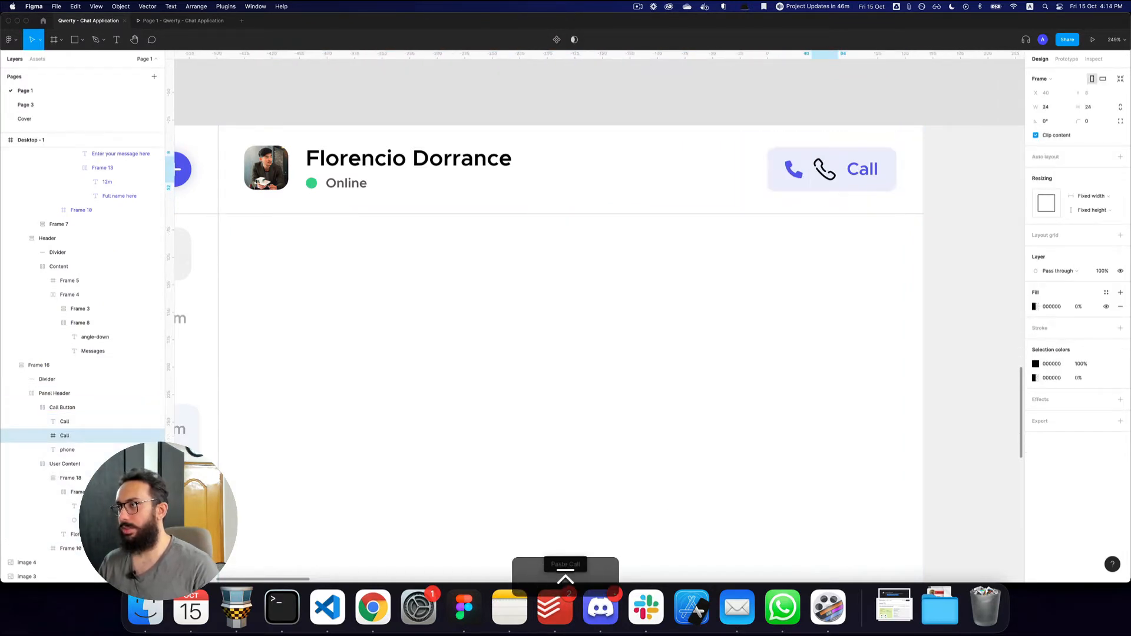
key(super+x)
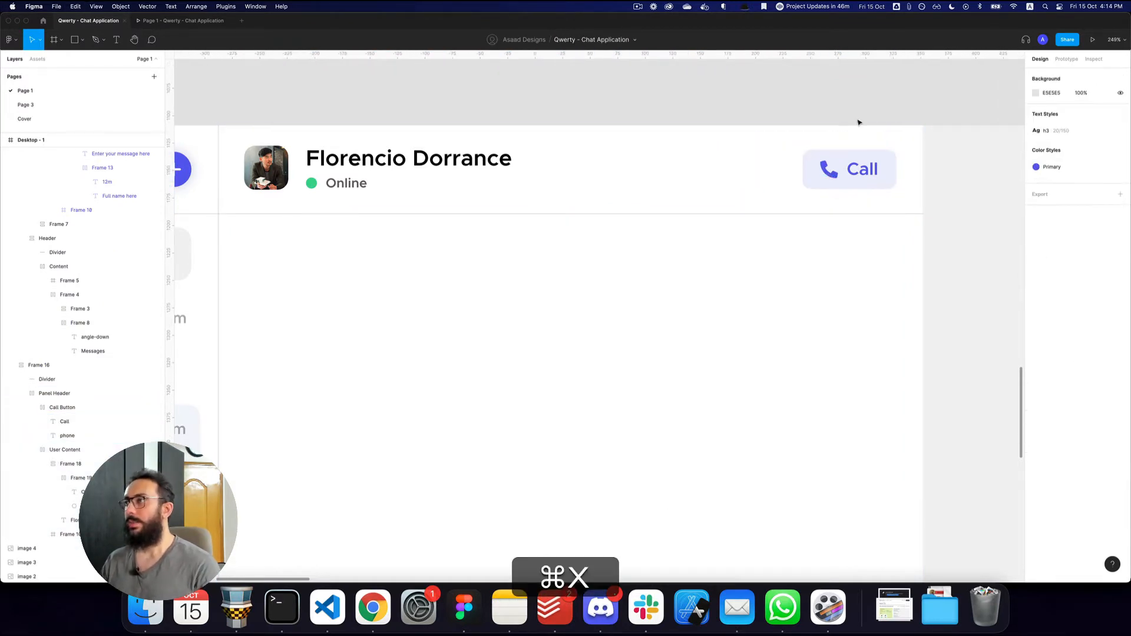
Step: Set the Call Button's top and bottom padding to 10 and check the prototype preview
alt+click(852, 122)
triple_click(857, 148)
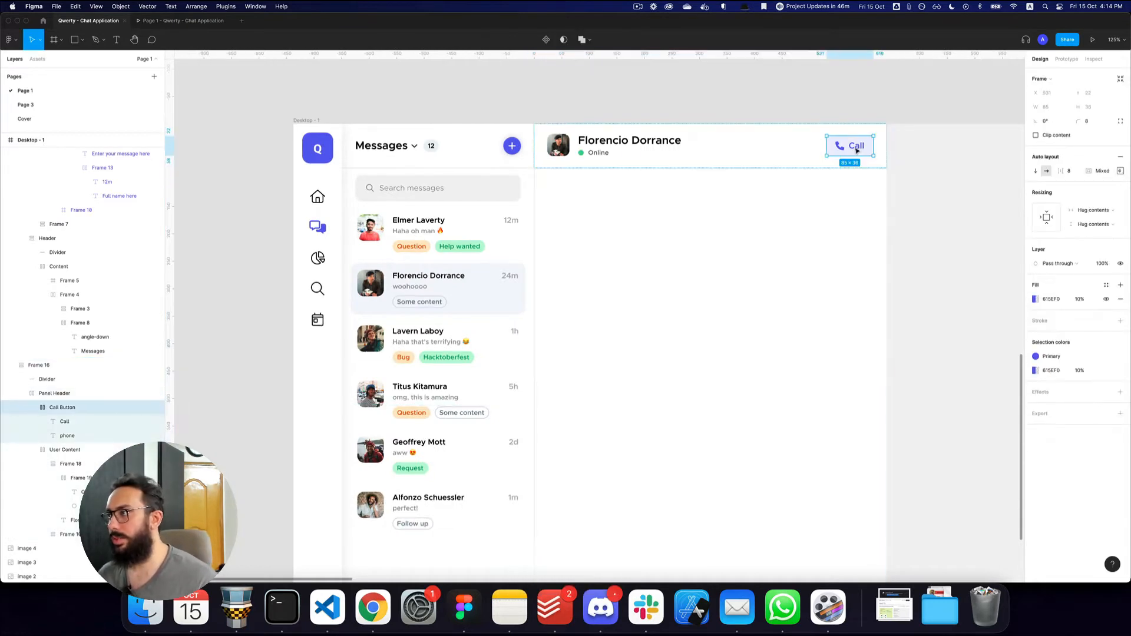
key(space)
drag(807, 151, 703, 155)
click(1120, 171)
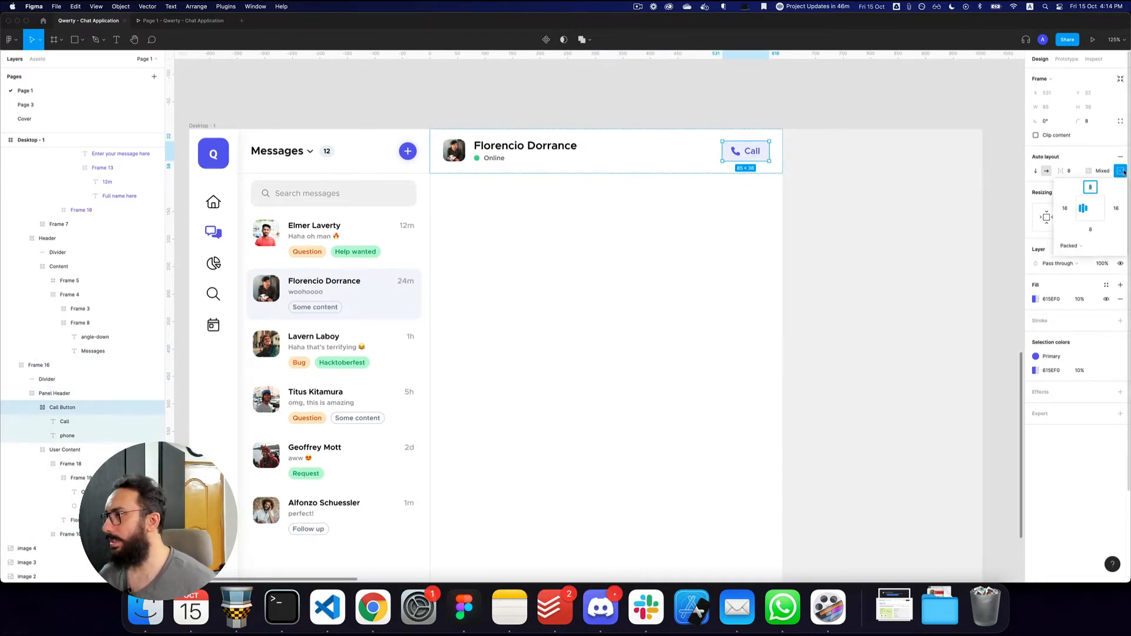
key(Tab)
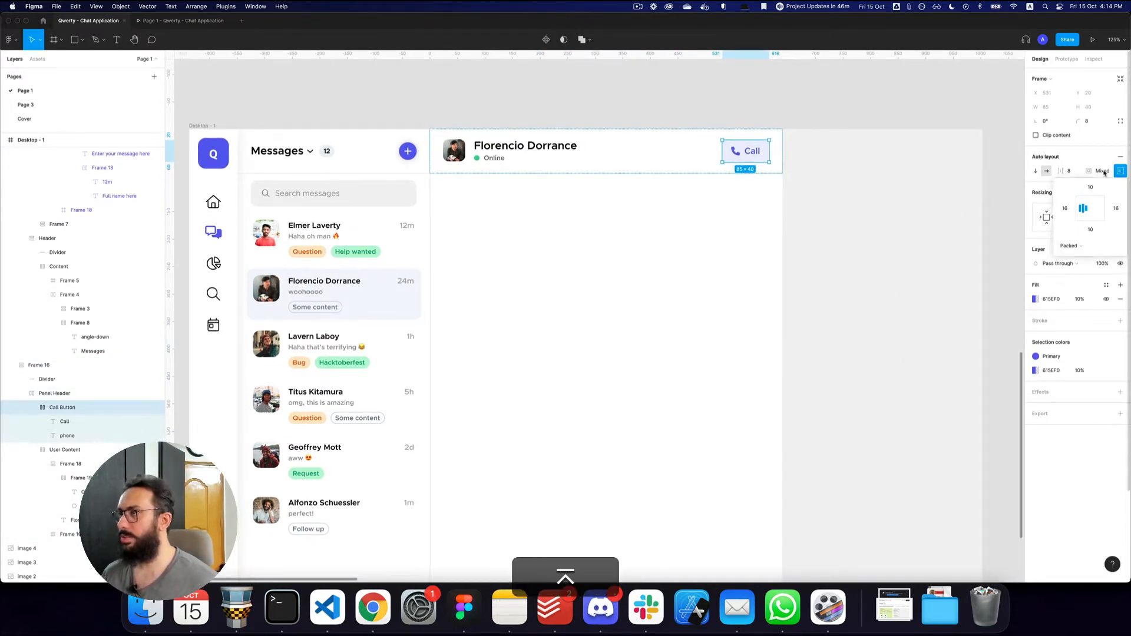
click(839, 111)
key(super+3)
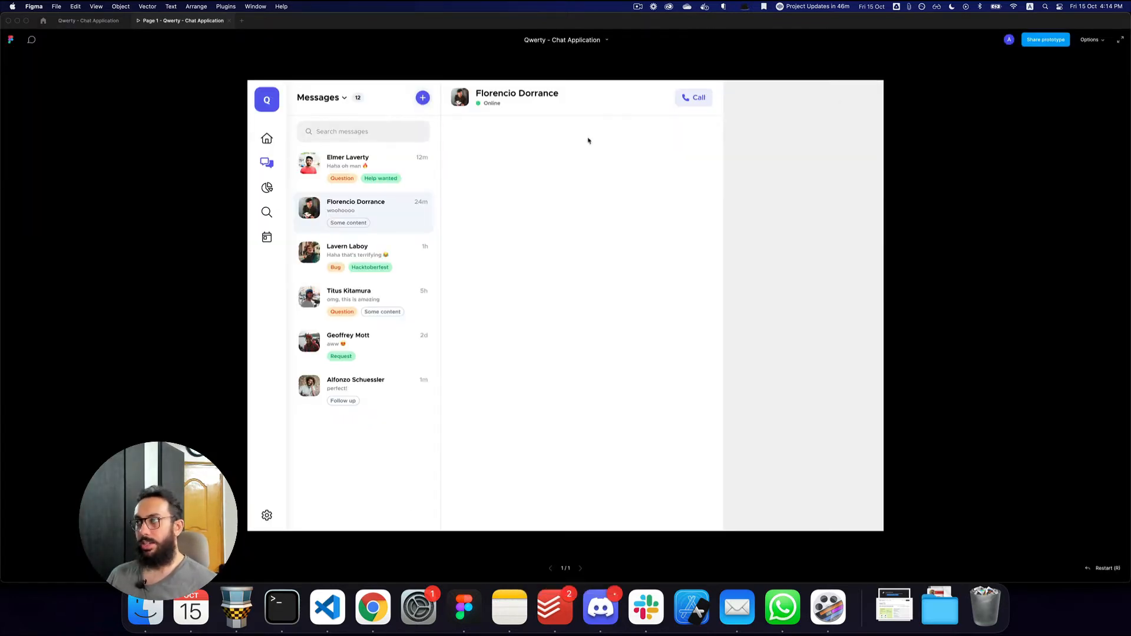
key(super+2)
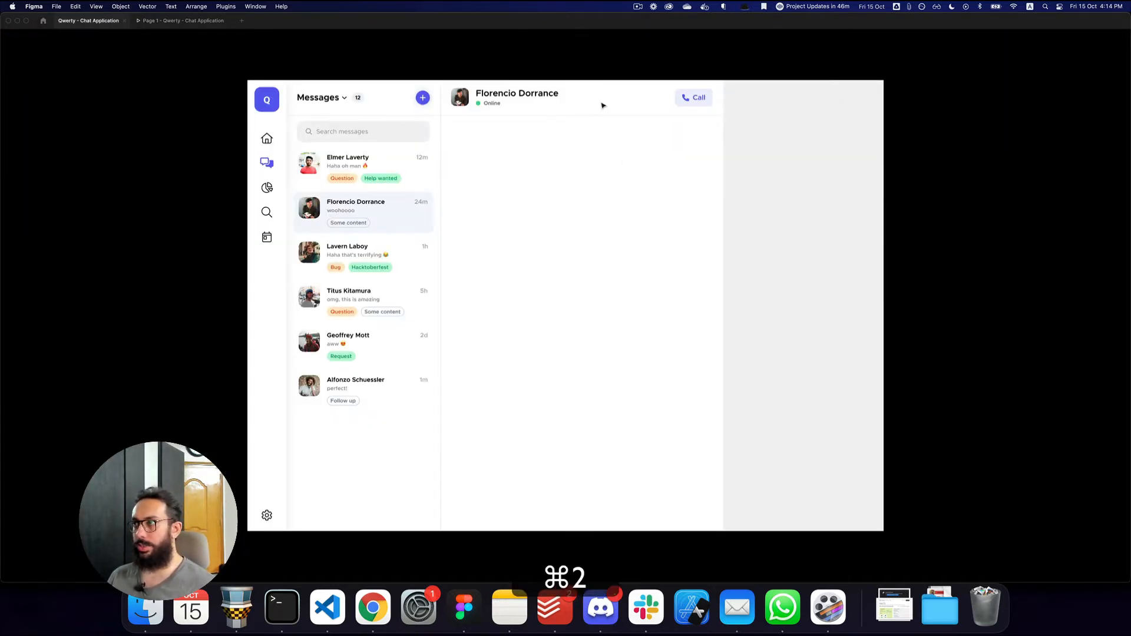
Step: Collapse the nested layers of Desktop - 1, keeping the Panel Header selected
scroll(639, 195, up, 3)
click(477, 174)
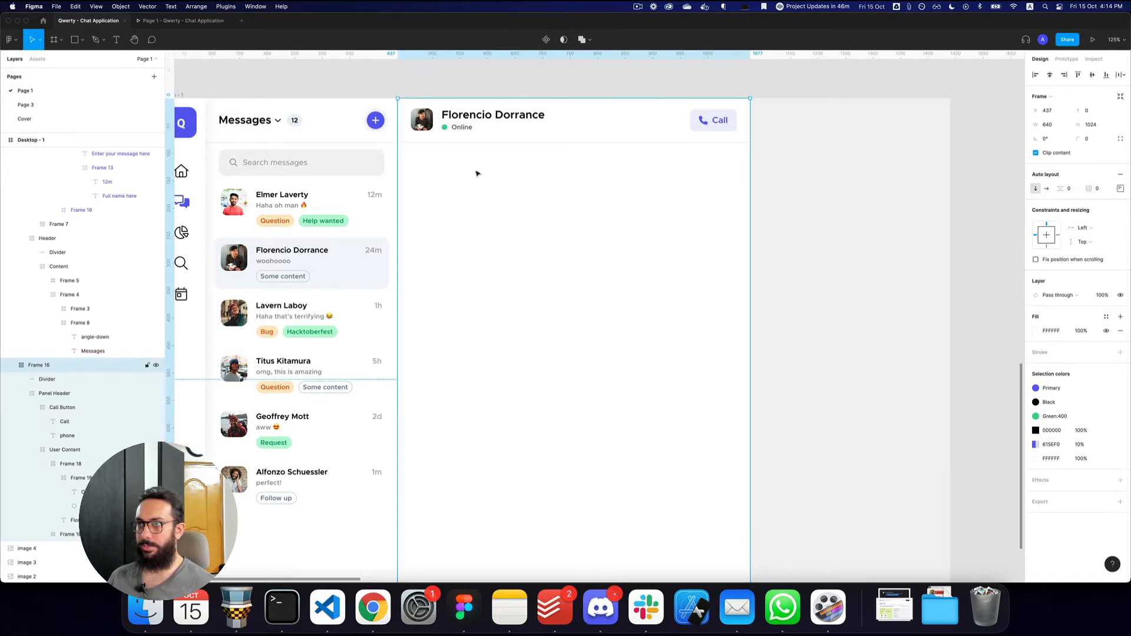
click(485, 121)
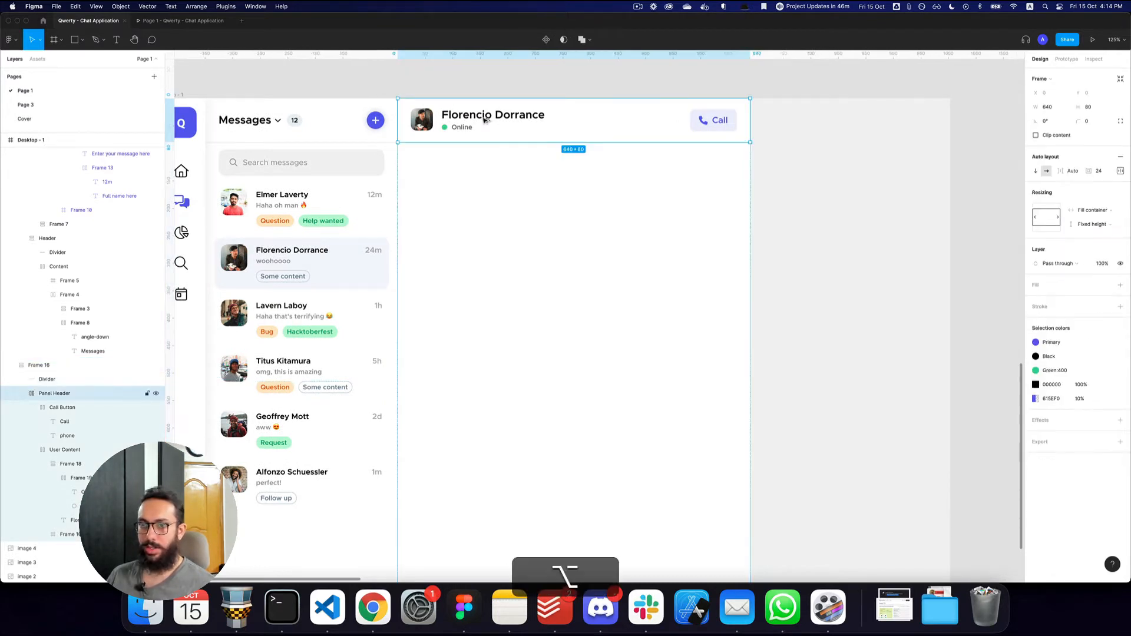
key(alt+l)
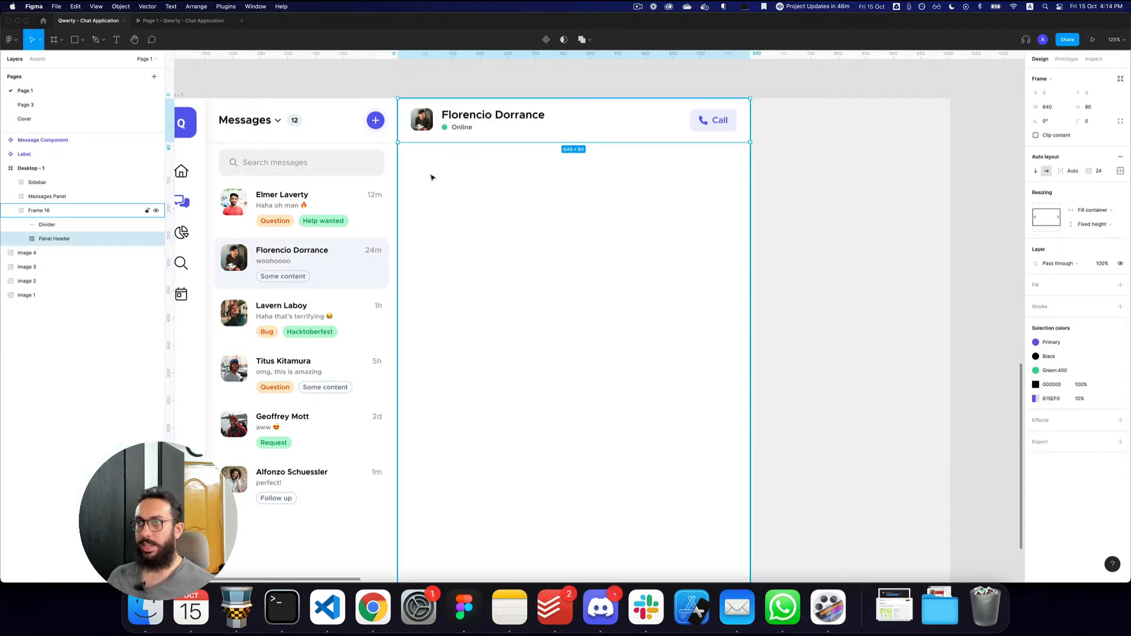
Step: Copy the avatar of the first message in the message list and paste it into the conversation panel below the Panel Header's divider
super+click(260, 215)
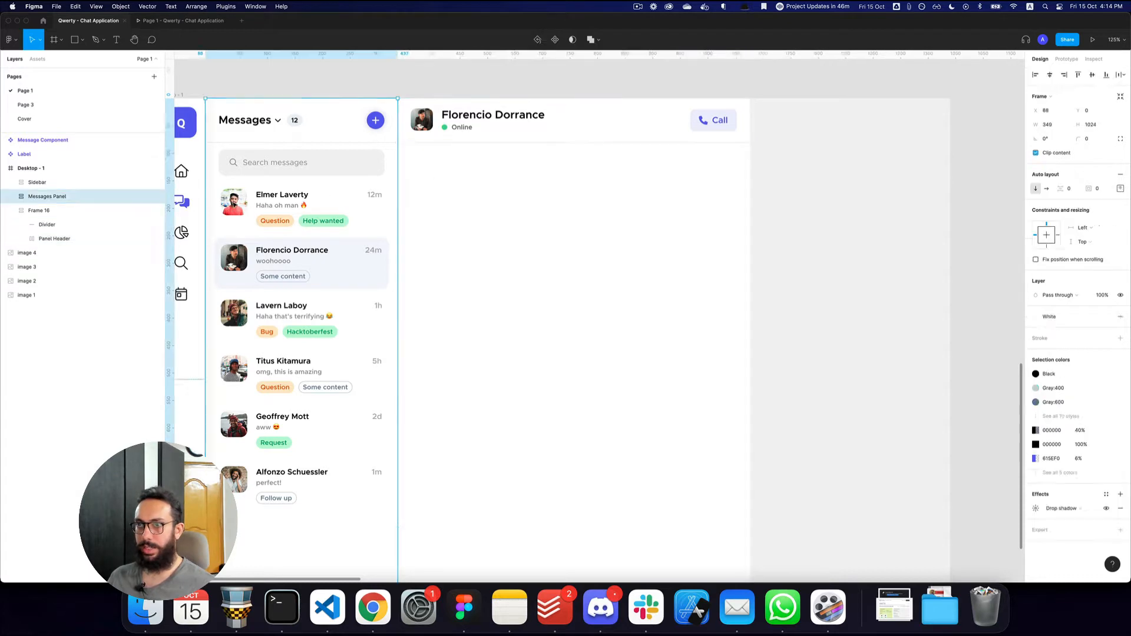
super+click(234, 203)
key(space)
drag(234, 203, 356, 321)
key(super+c)
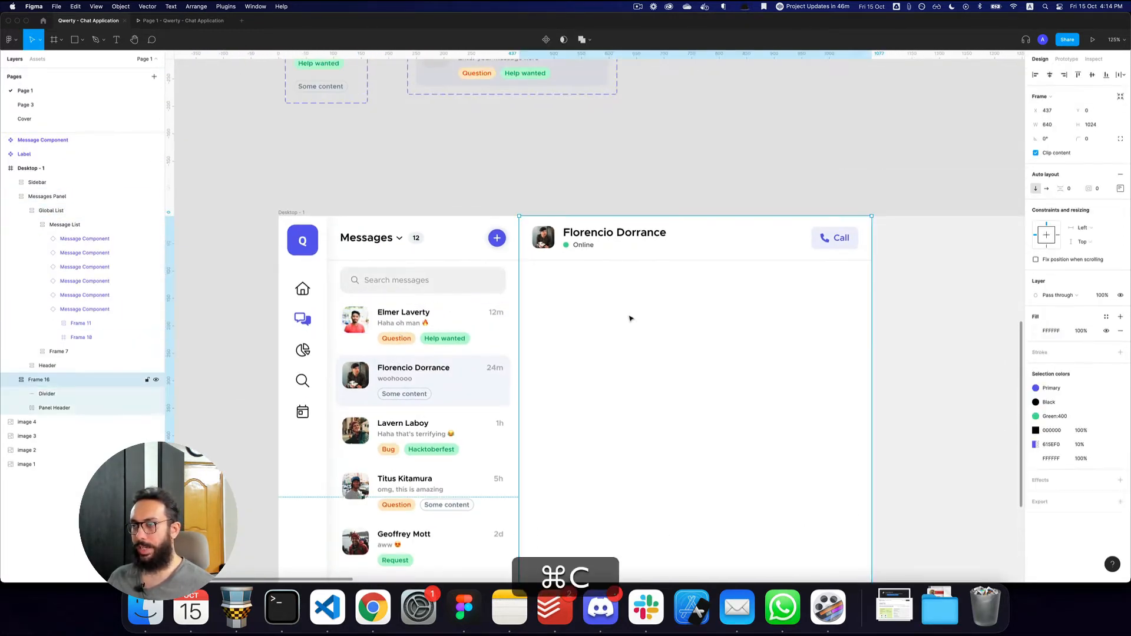
key(super+v)
key(super+z)
click(570, 255)
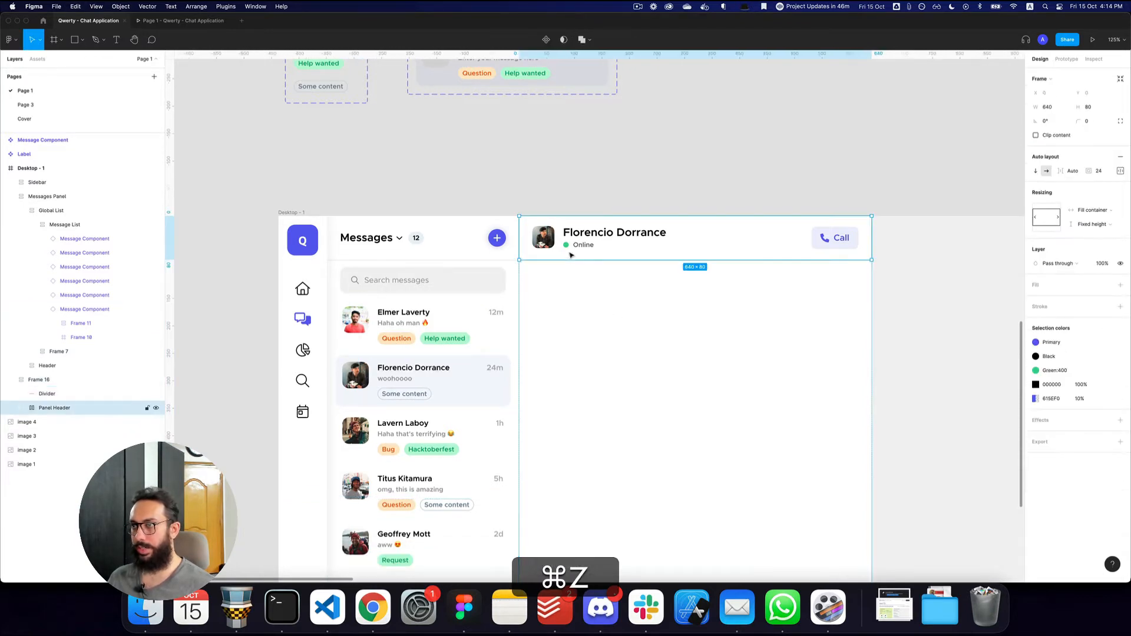
key(super+shift+v)
key(Down)
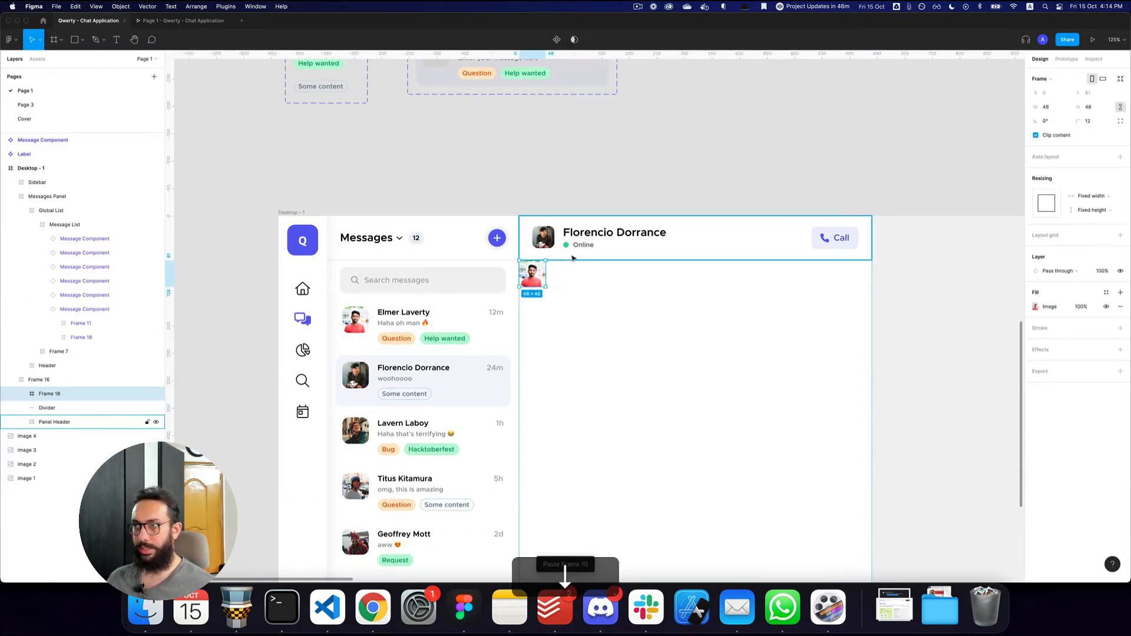
Step: Try adding auto layout directly to the pasted avatar frame, and undo it
key(z)
click(595, 280)
key(shift+z)
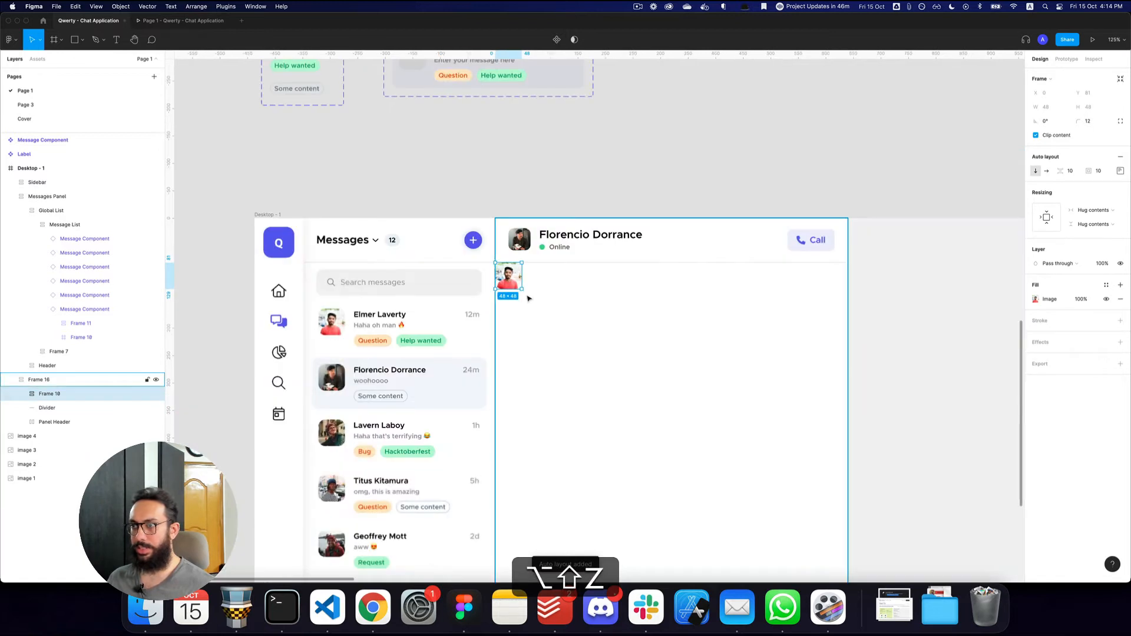
key(shift+a)
drag(527, 219, 786, 501)
key(super+z)
key(super+z)
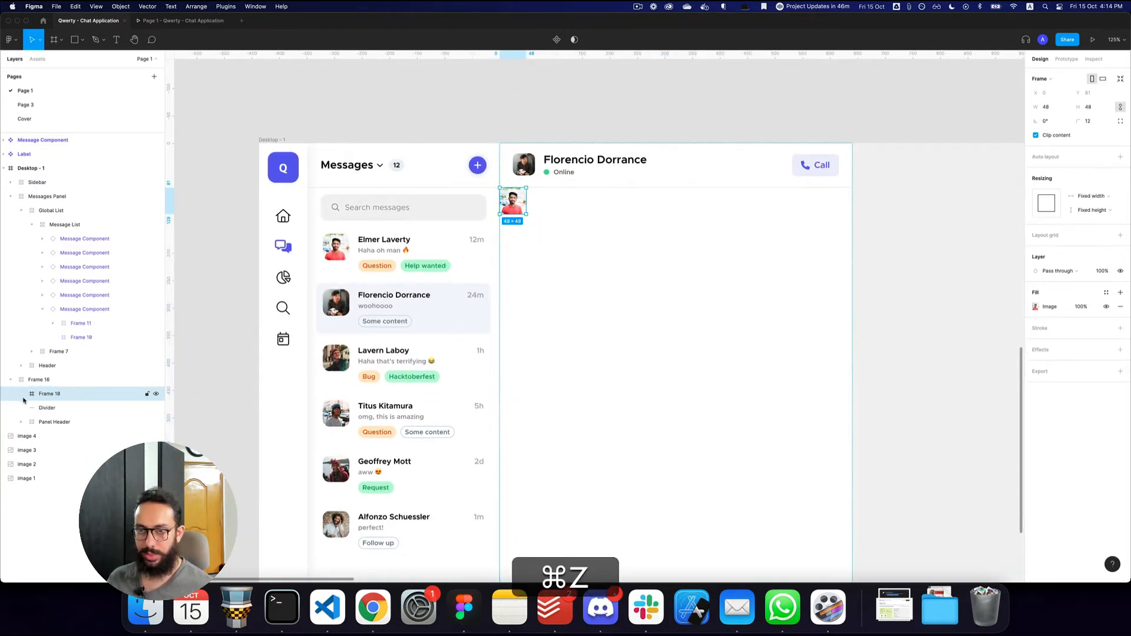
Step: Wrap the pasted avatar in a new frame and apply auto layout to that frame
key(alt+super+g)
key(shift+super+a)
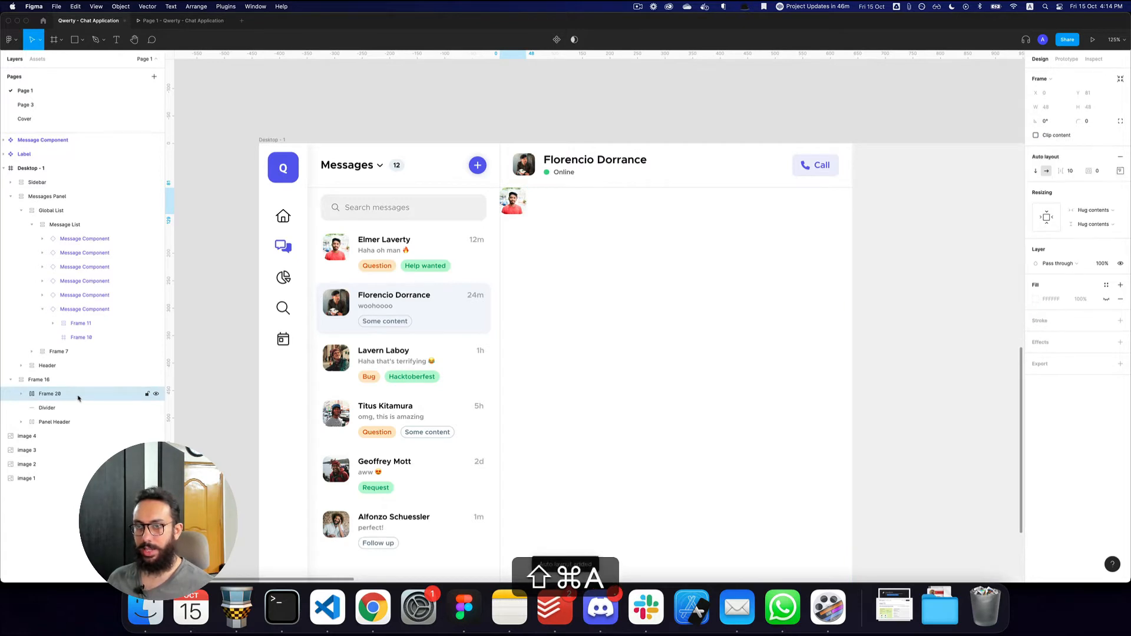
Step: Enlarge the avatar's auto layout frame to 640 × 815 to fill the panel below the header, and set its padding to 16
drag(526, 214, 824, 489)
scroll(656, 308, up, 5)
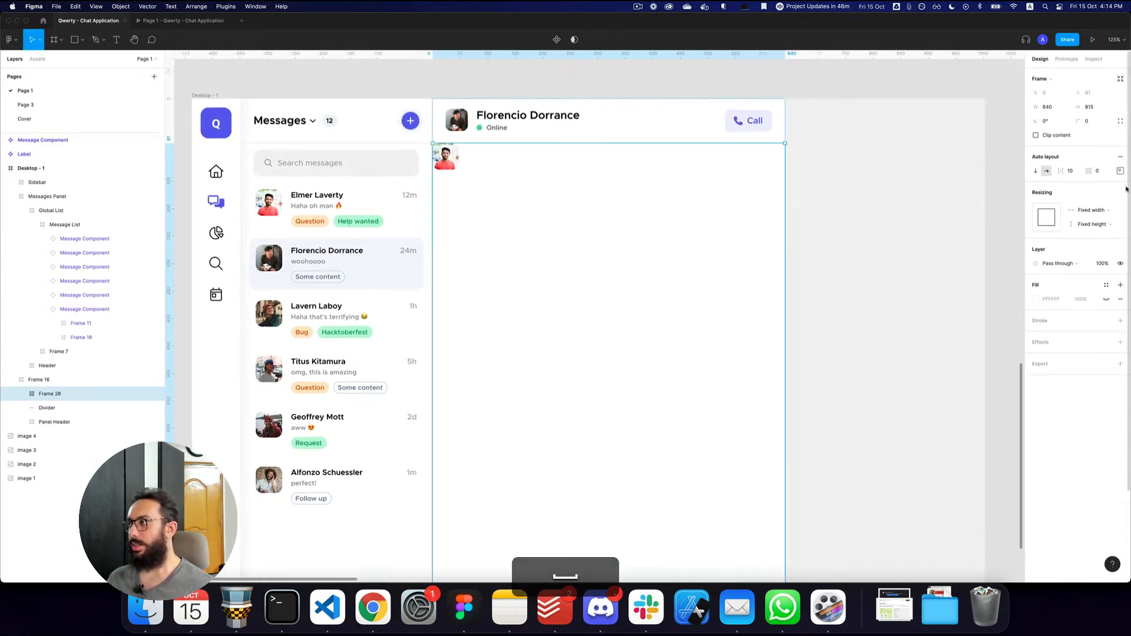
click(1098, 171)
text(16)
key(Return)
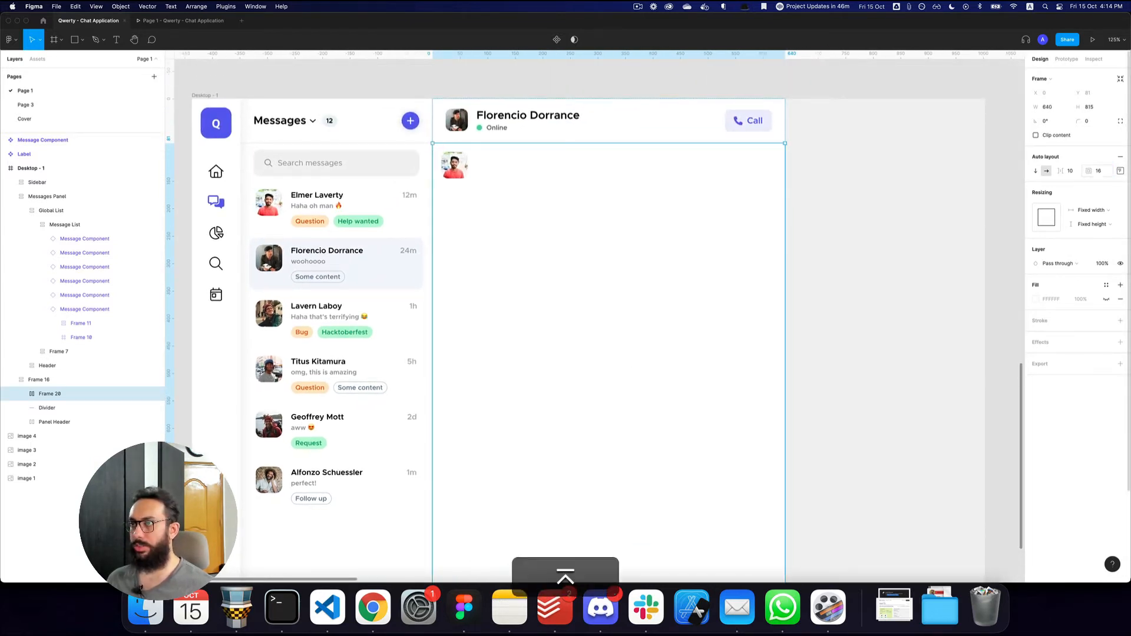
Step: Inspect the pasted avatar and the layout of the first message in the message list
click(461, 161)
key(z)
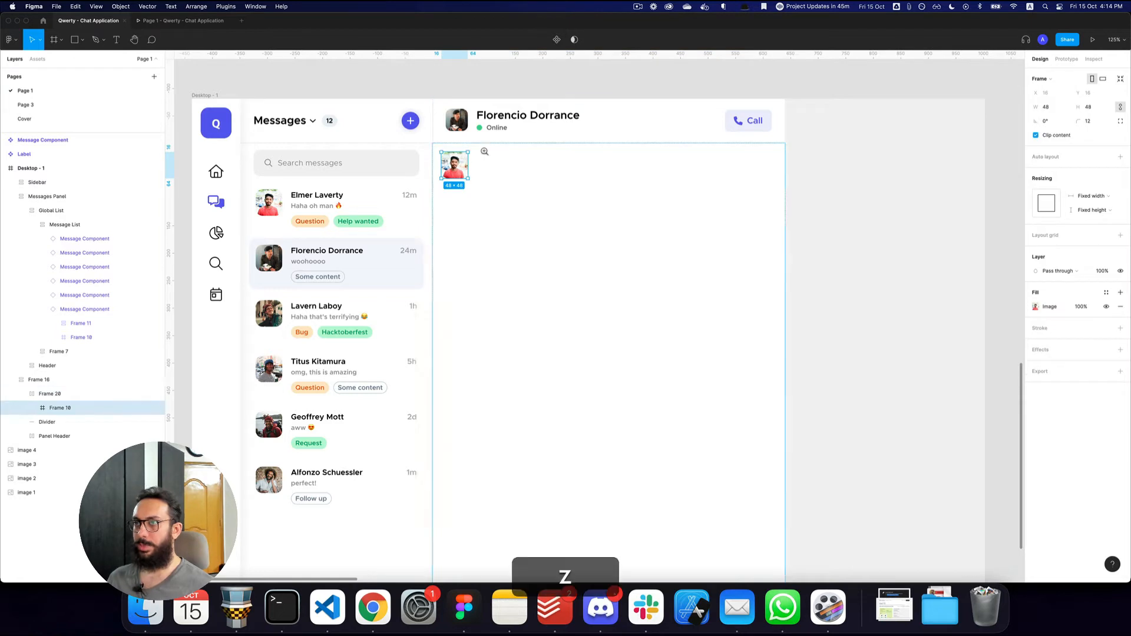
click(484, 151)
alt+click(469, 178)
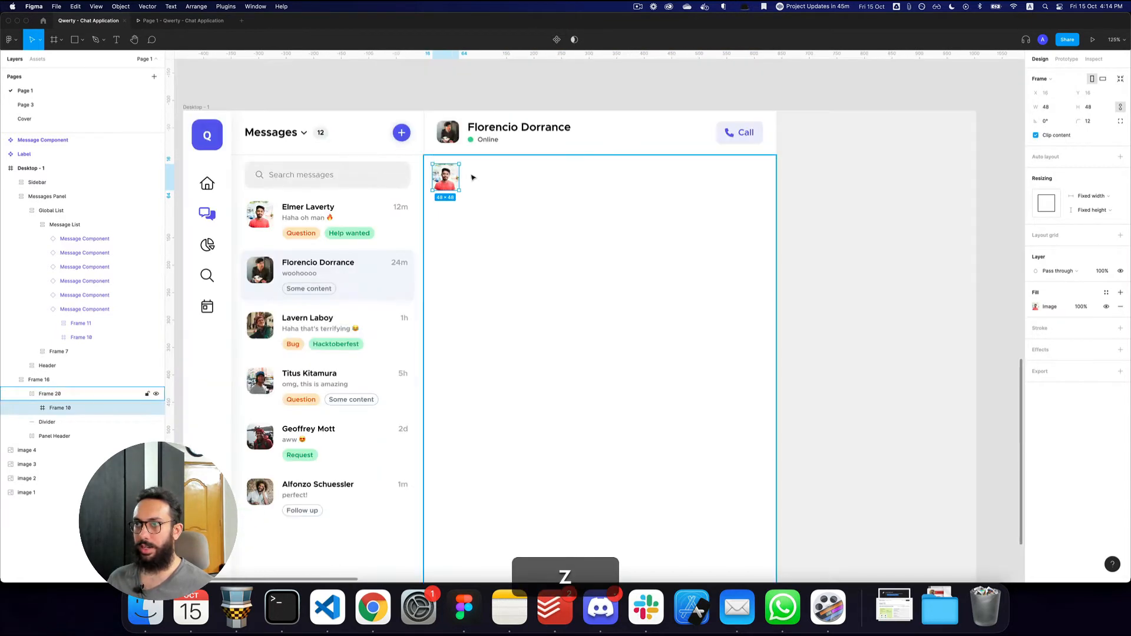
click(463, 178)
key(super+p)
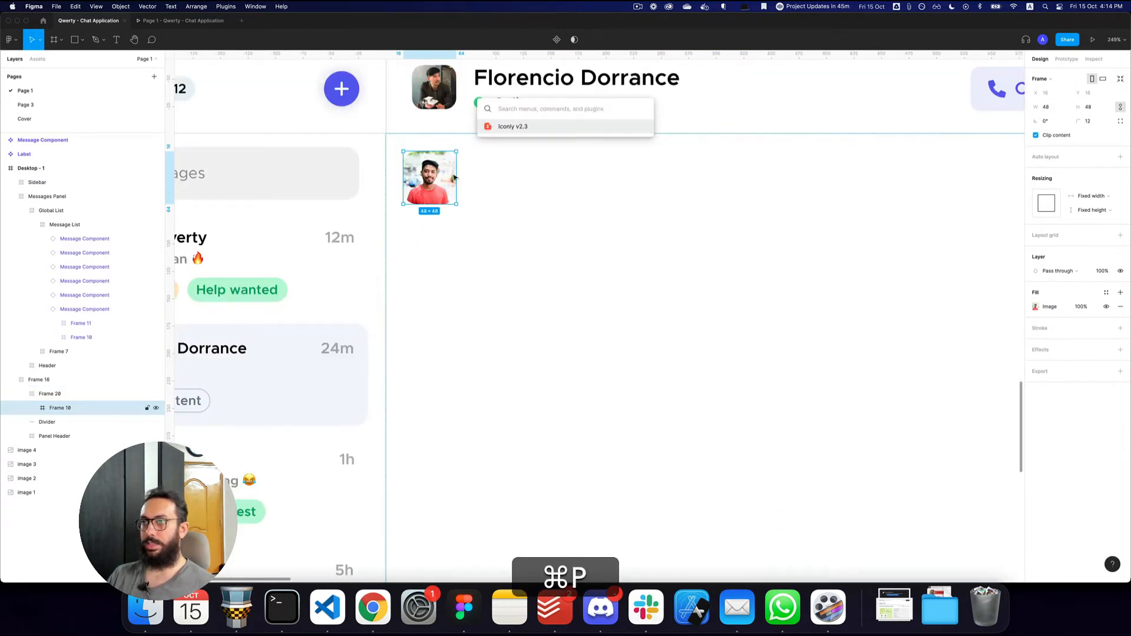
key(super+Escape)
drag(442, 179, 700, 206)
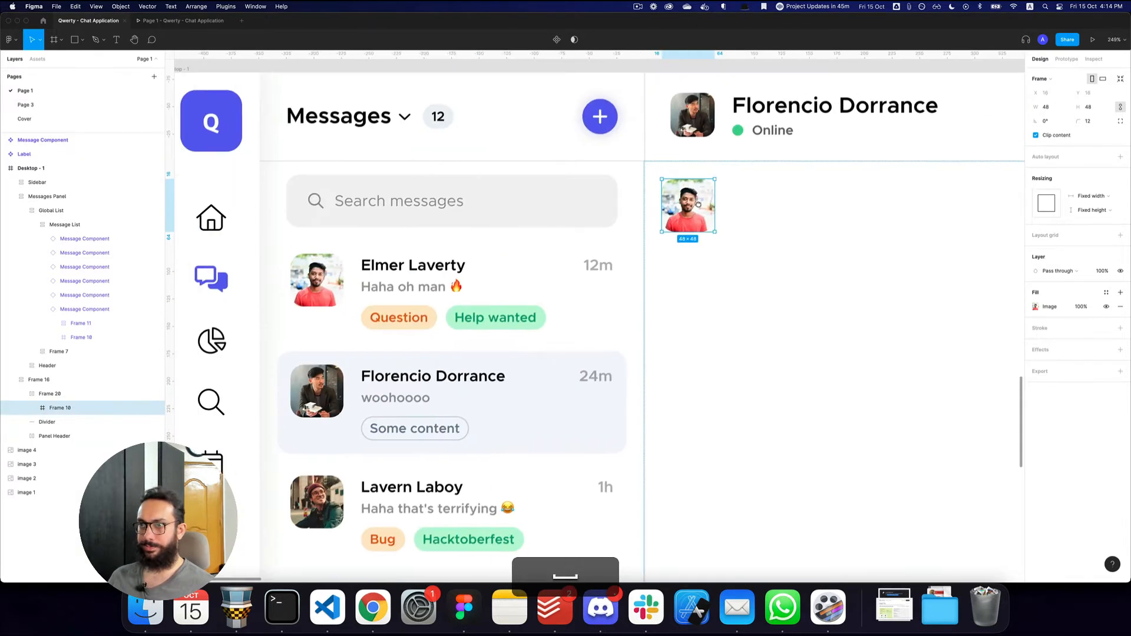
triple_click(330, 271)
double_click(330, 271)
click(370, 256)
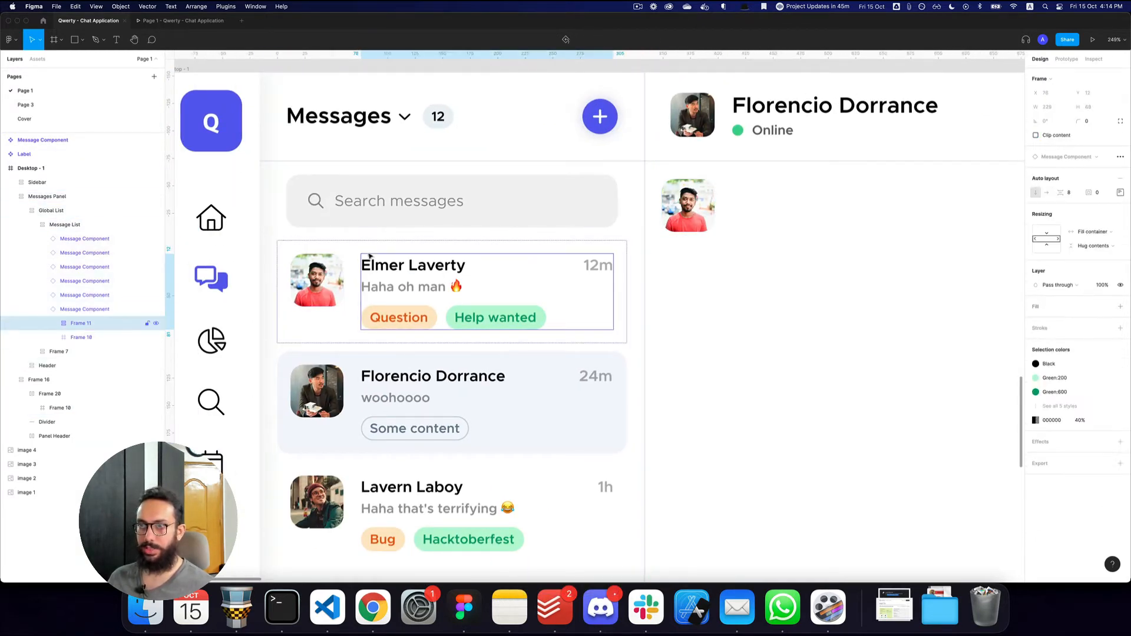
click(353, 250)
drag(738, 223, 537, 254)
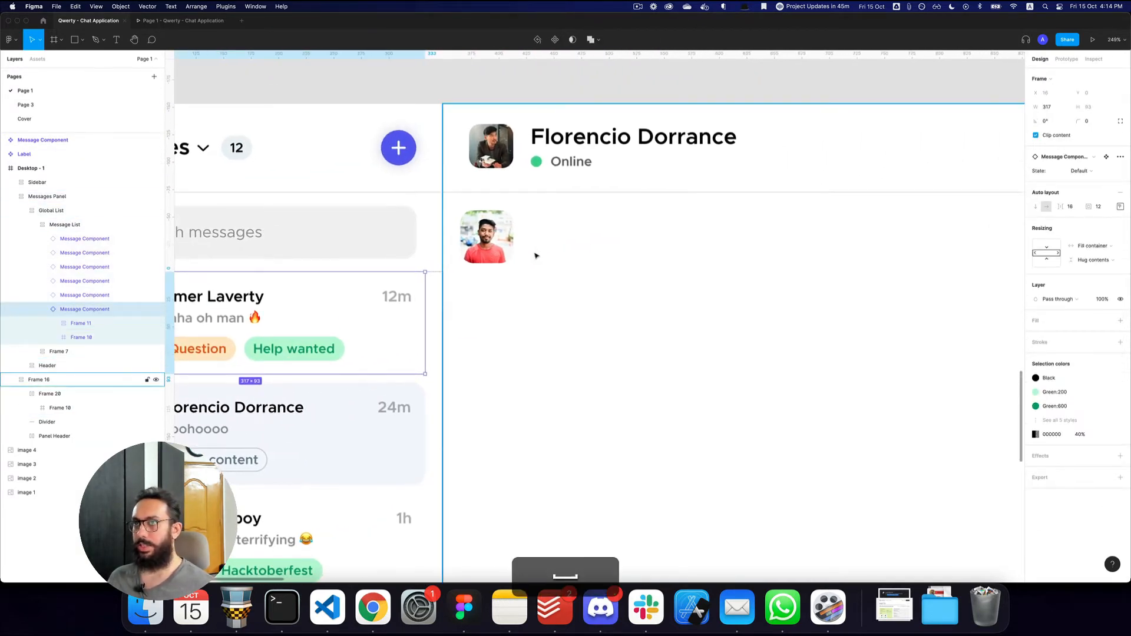
Step: Examine how chat bubbles and avatars are arranged in the dark Scouting Group reference image
key(z)
alt+click(580, 247)
alt+click(580, 247)
key(space)
drag(735, 159, 431, 363)
key(z)
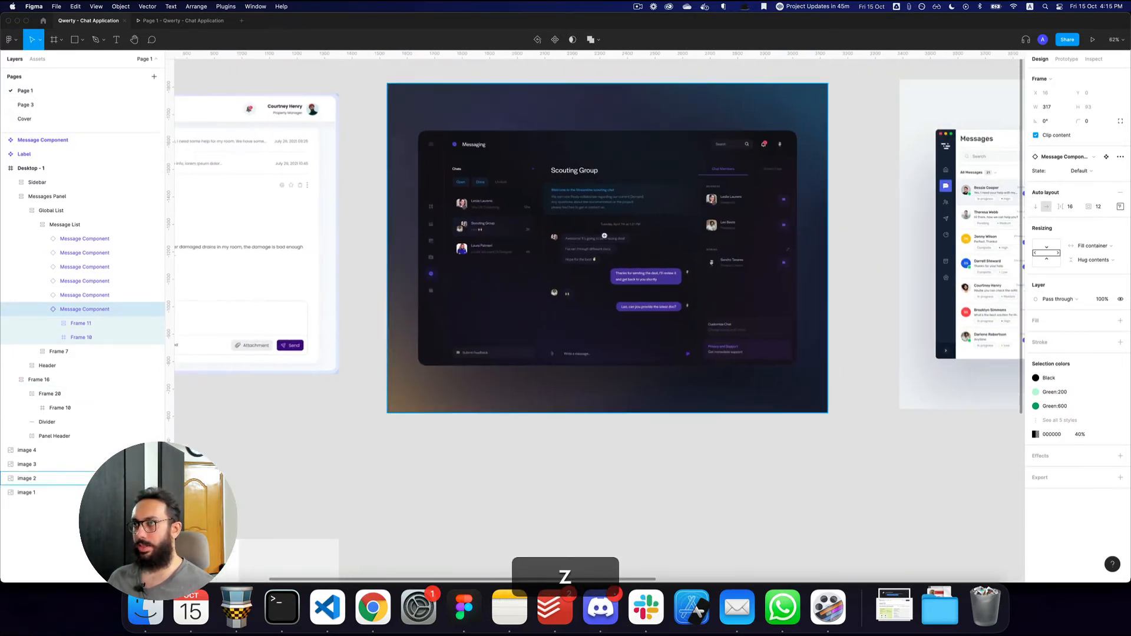
click(602, 232)
click(601, 232)
alt+click(497, 265)
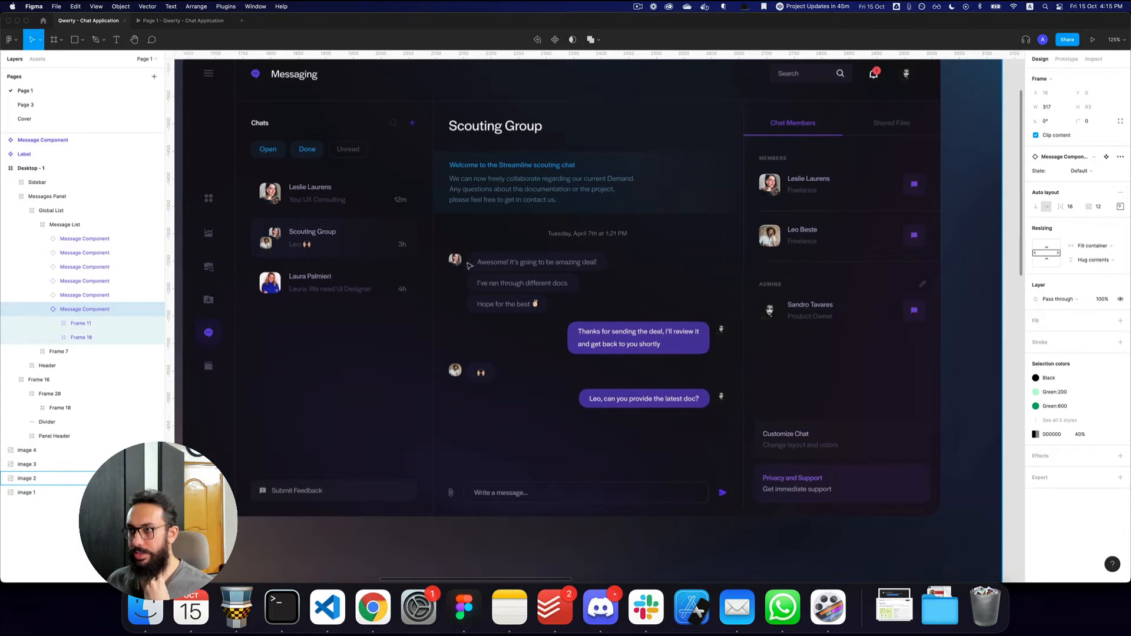
key(z)
alt+click(635, 344)
key(space)
drag(392, 342, 525, 273)
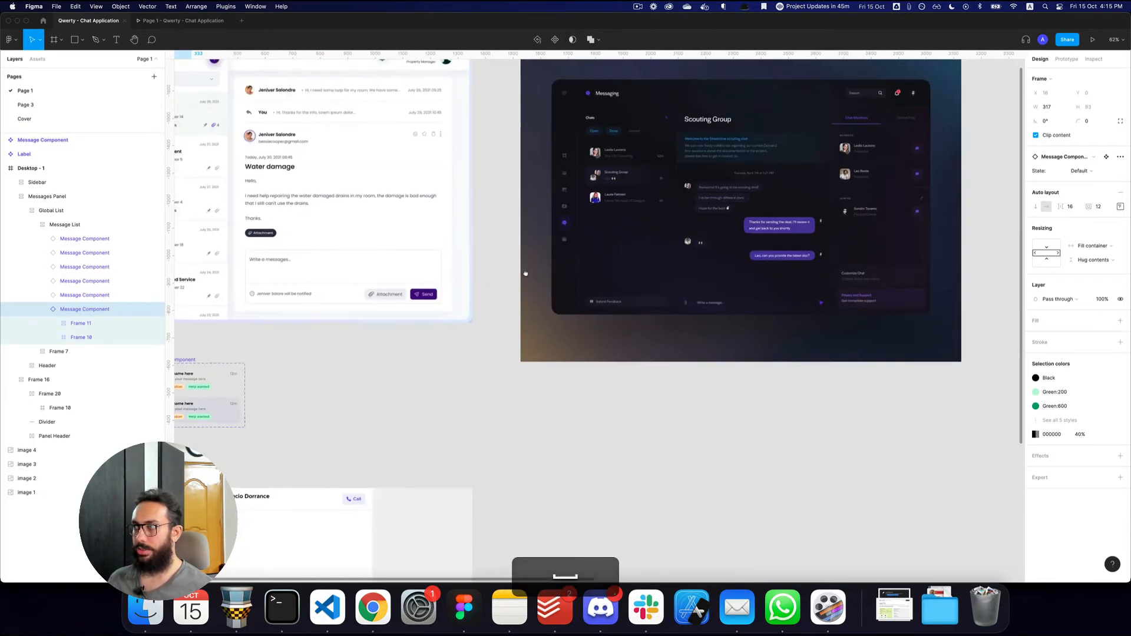
drag(463, 357, 614, 168)
drag(510, 268, 533, 268)
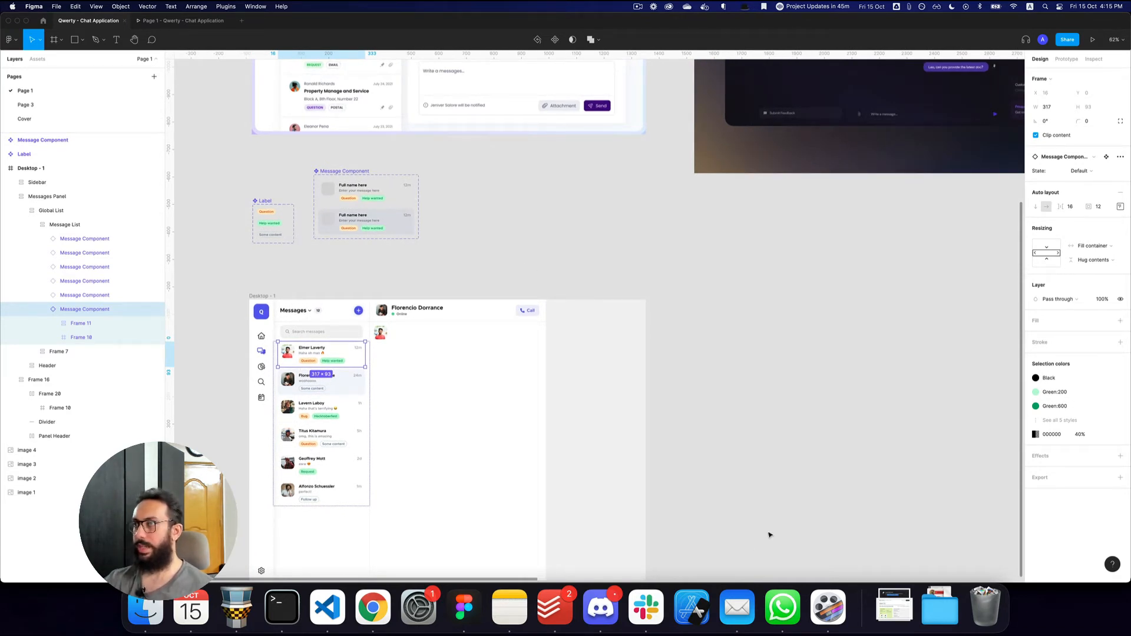
Step: Copy the properties of the Panel Header's avatar and paste them onto the avatar in the conversation area
key(z)
click(374, 320)
click(374, 320)
super+click(402, 289)
key(alt+super+c)
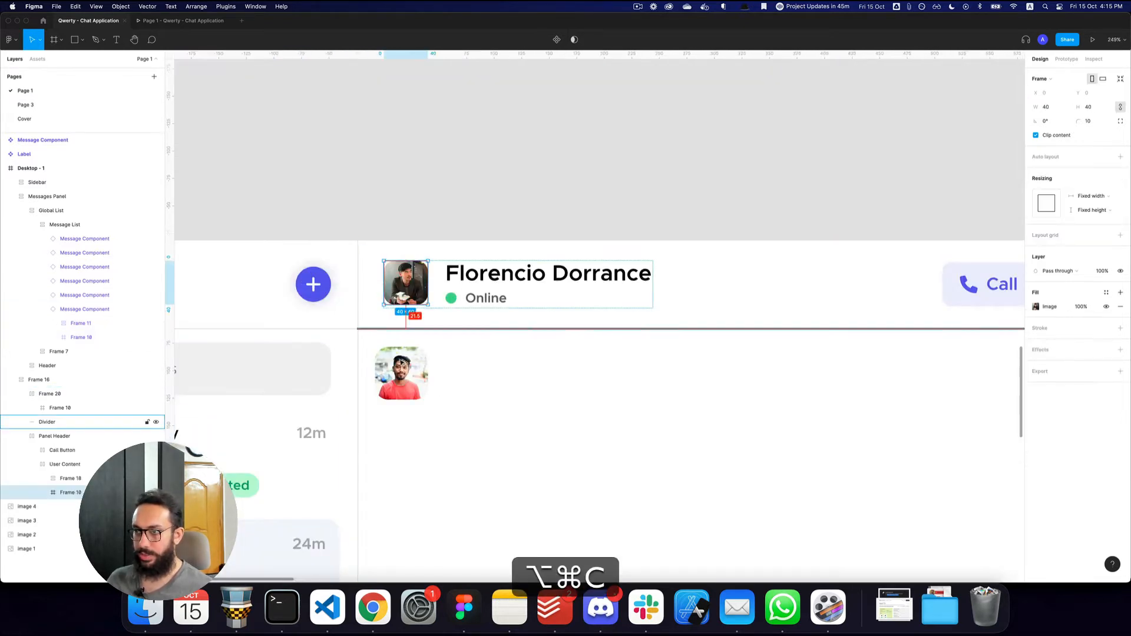
super+click(399, 376)
key(alt+super+v)
key(z)
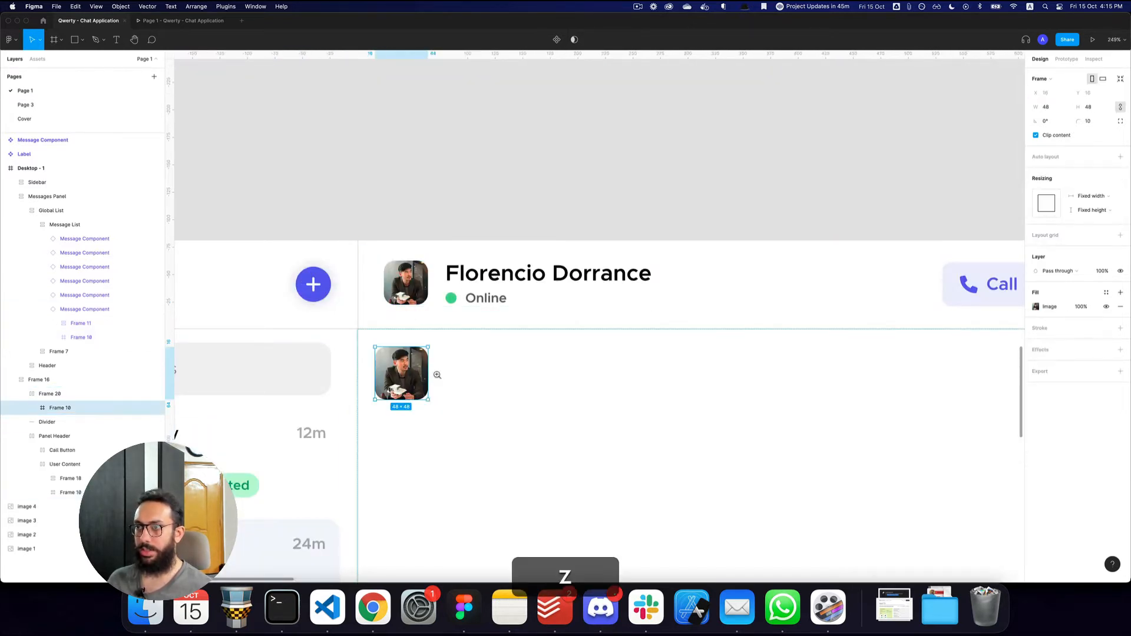
click(433, 375)
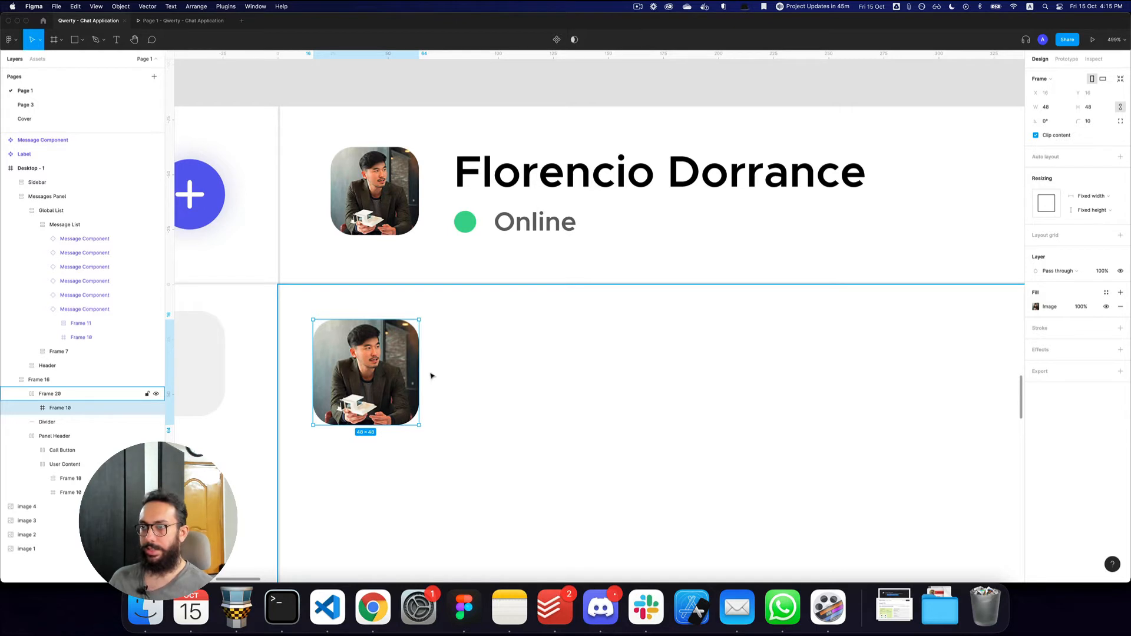
Step: Add the text "Message content goes here" beside the avatar in the conversation area
key(alt+z)
alt+click(450, 382)
alt+click(453, 383)
key(t)
click(458, 386)
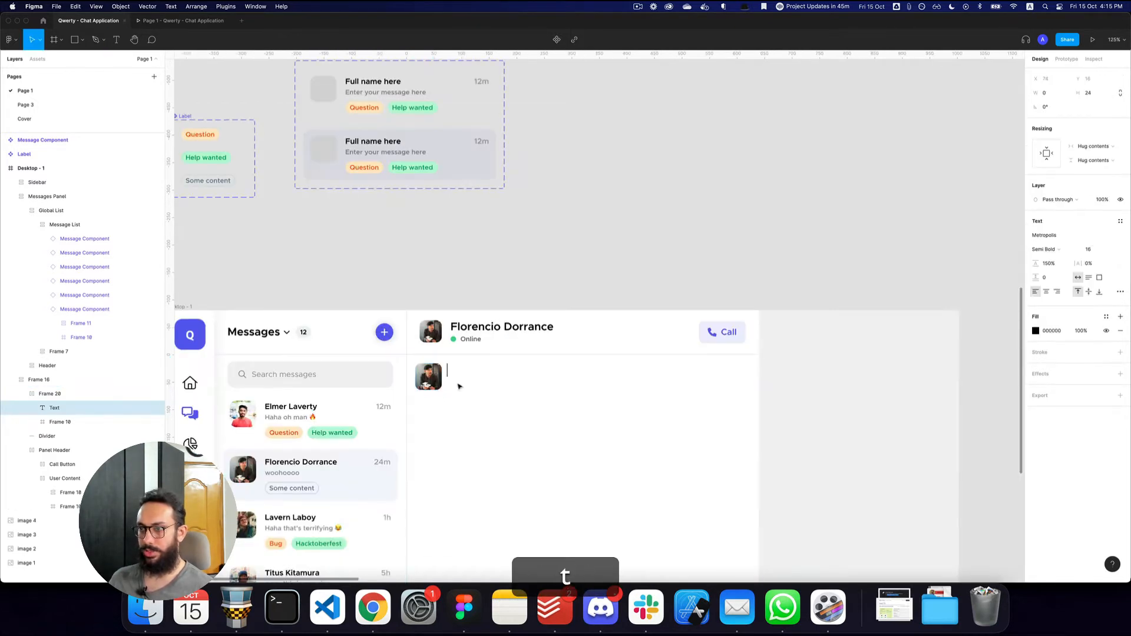
key(super+a)
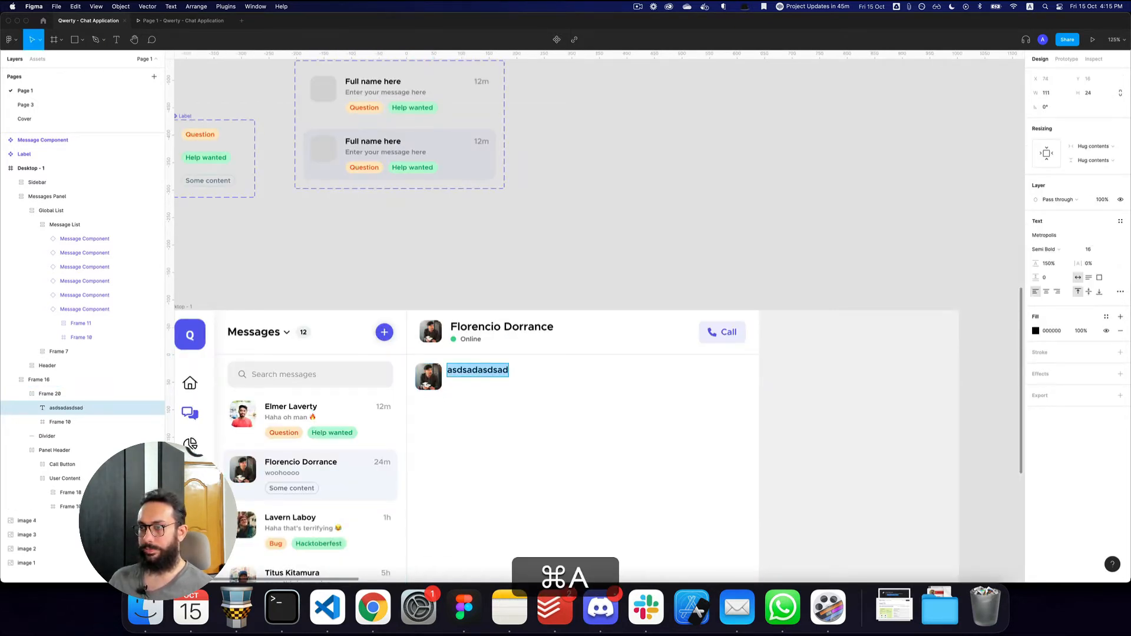
text(Message content g)
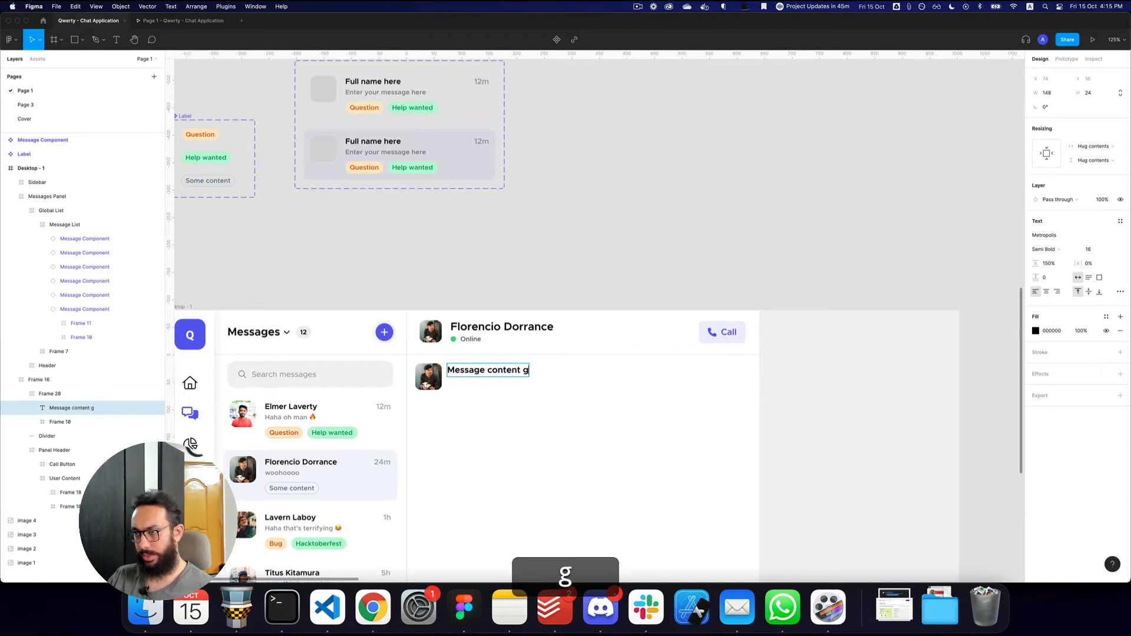
text(oes here)
key(Escape)
Step: Wrap the message text in an auto layout frame
key(shift+a)
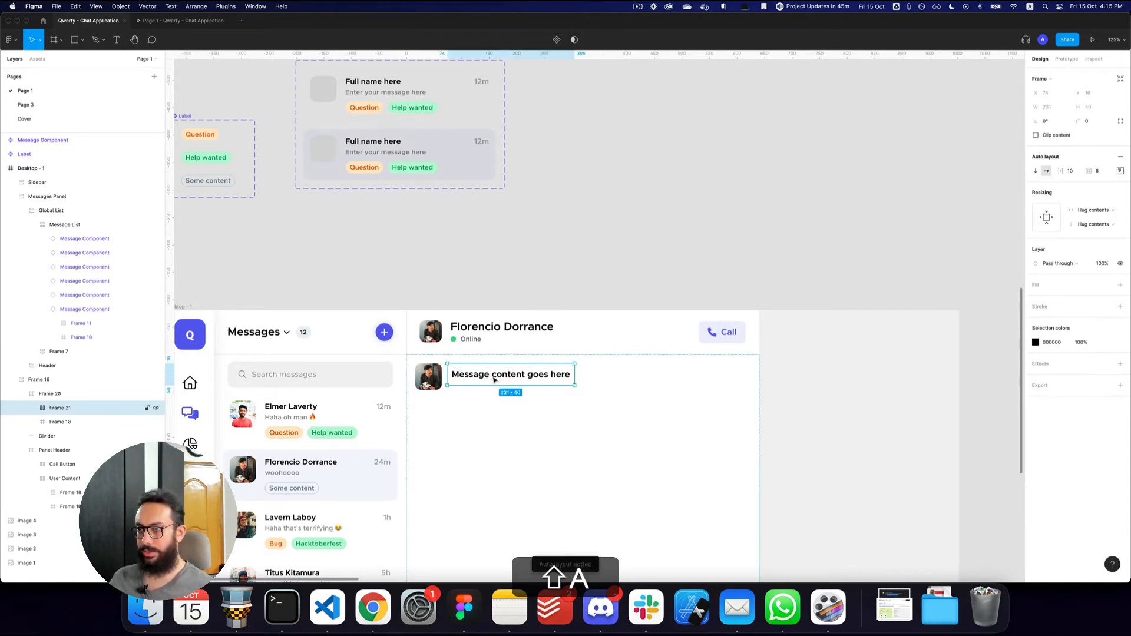
key(z)
alt+click(502, 374)
key(space)
drag(606, 299, 518, 345)
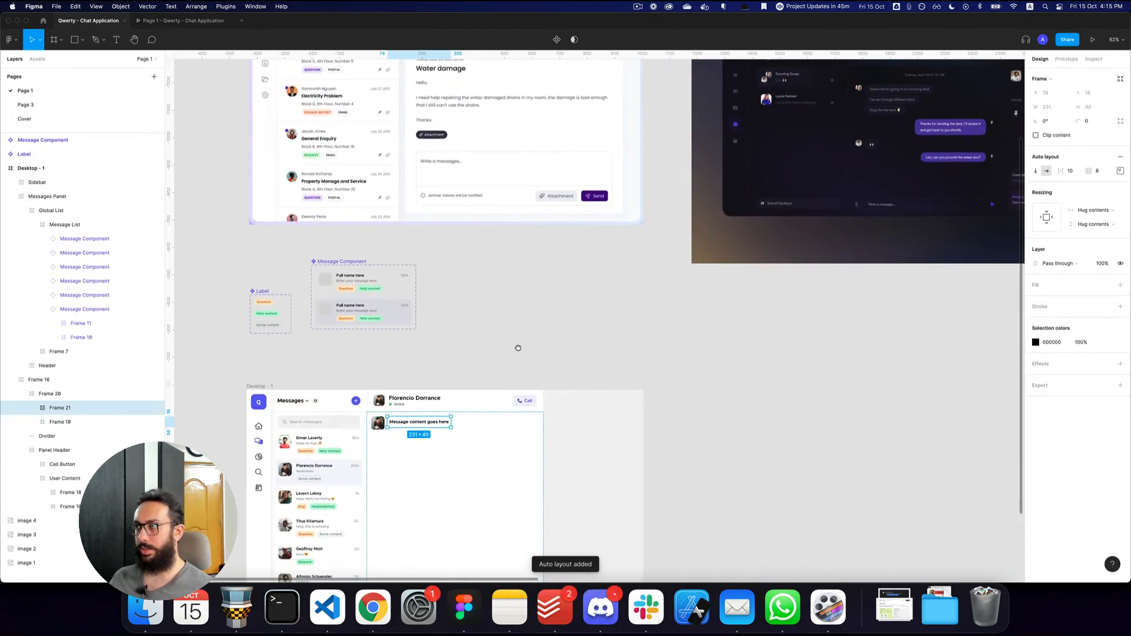
key(z)
click(518, 346)
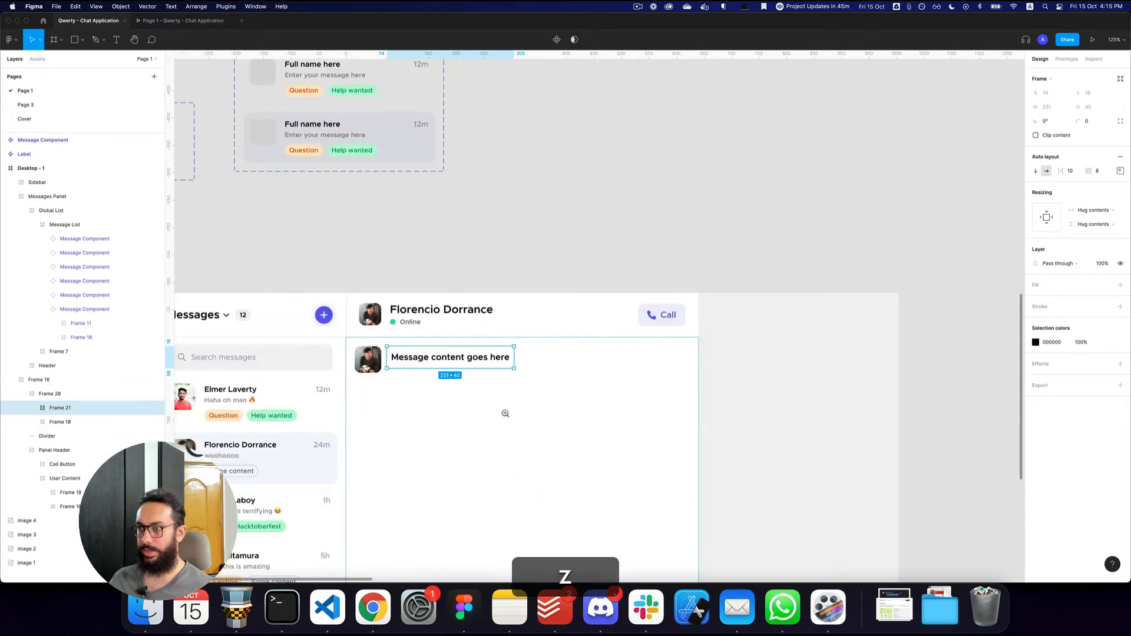
Step: Fill the message frame with the Call button's background colour, EFEFFE, sampled with the colour picker
key(z)
alt+click(681, 337)
key(space)
drag(699, 293, 638, 335)
key(z)
click(553, 392)
key(u)
key(i)
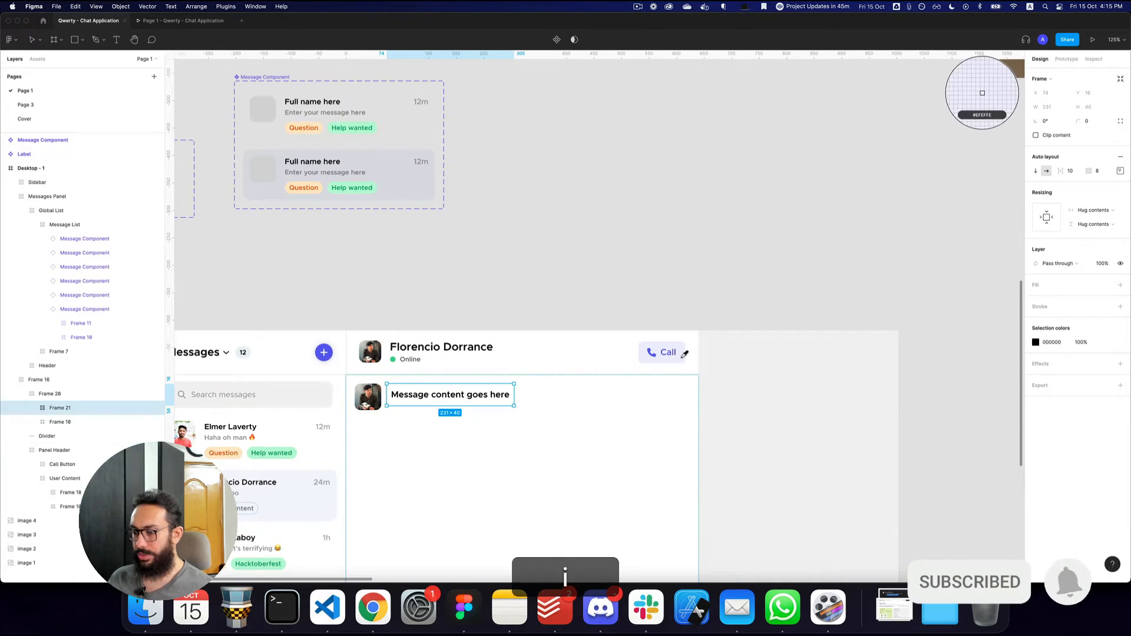
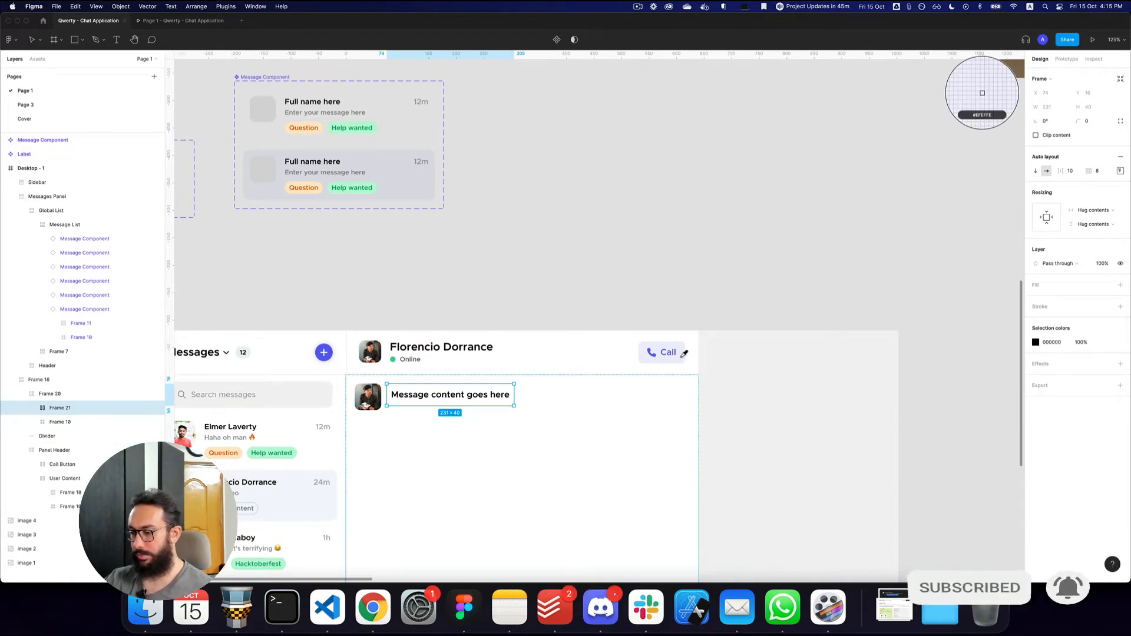
click(682, 356)
key(z)
click(431, 412)
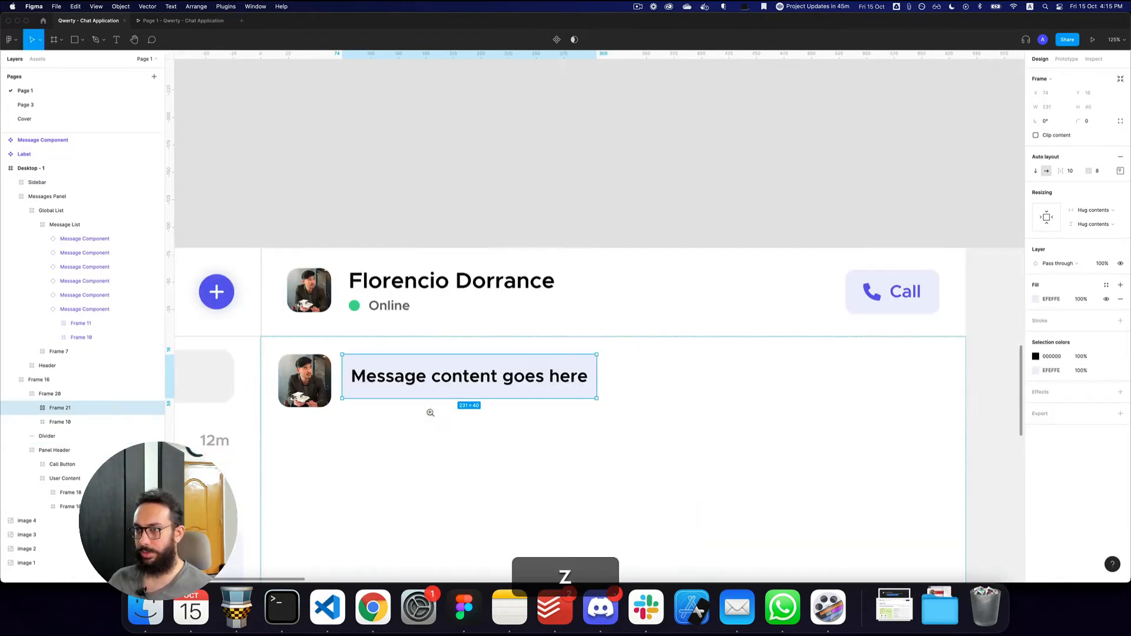
Step: Set the corner radius of the frame around the message text to 12
super+click(436, 378)
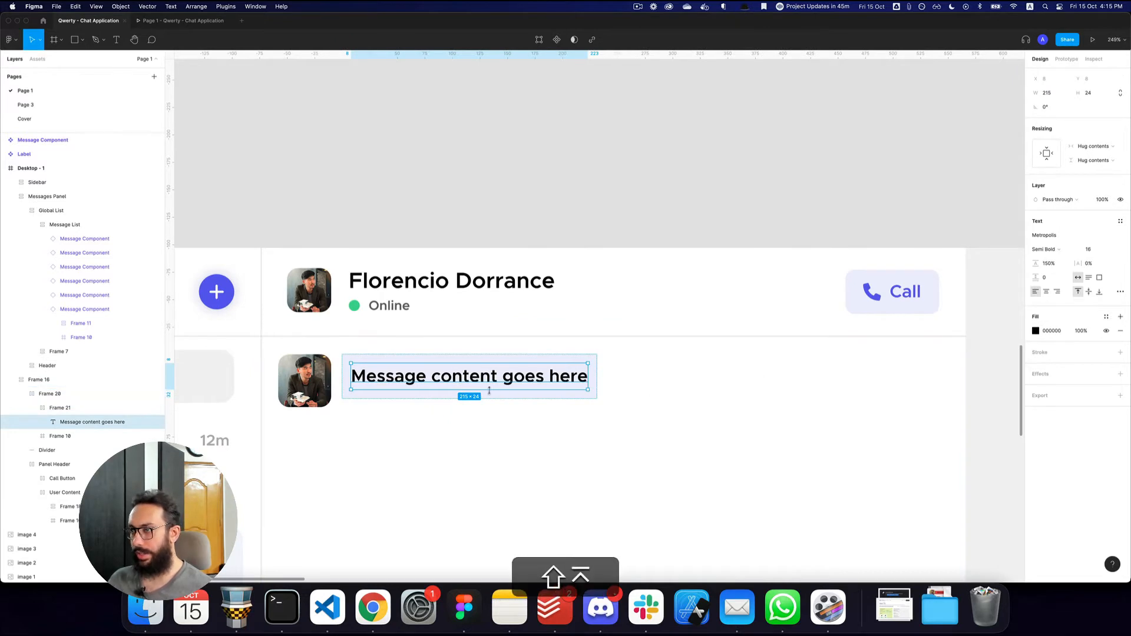
key(shift+Return)
click(1087, 121)
text(12)
key(Return)
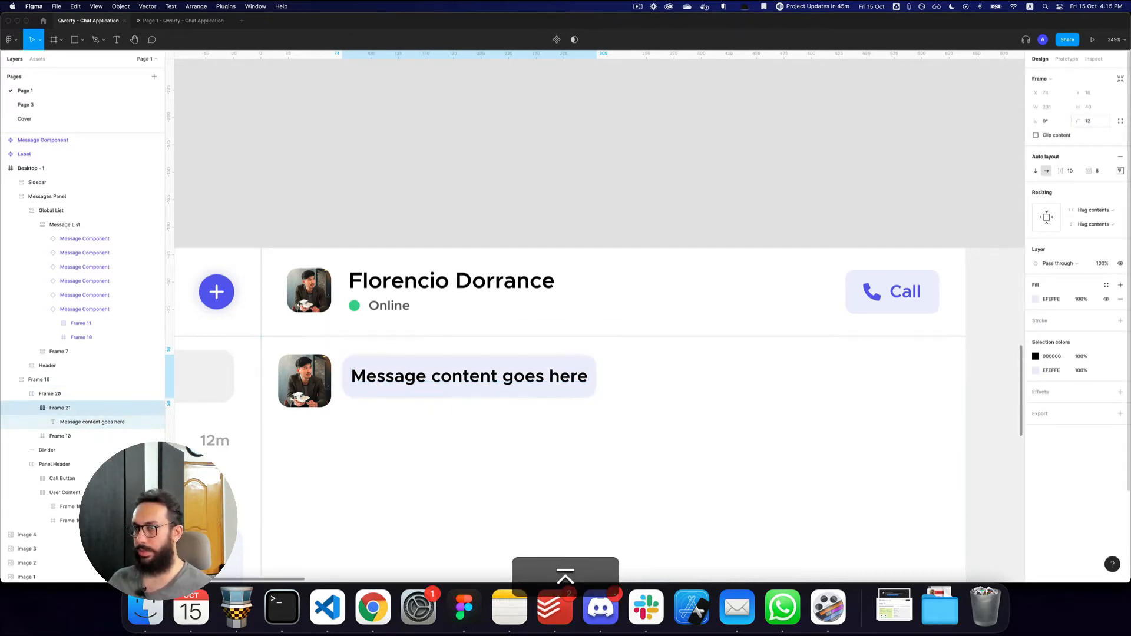
Step: Set the message text to Regular weight at size 14, and check it in the prototype preview
super+click(510, 382)
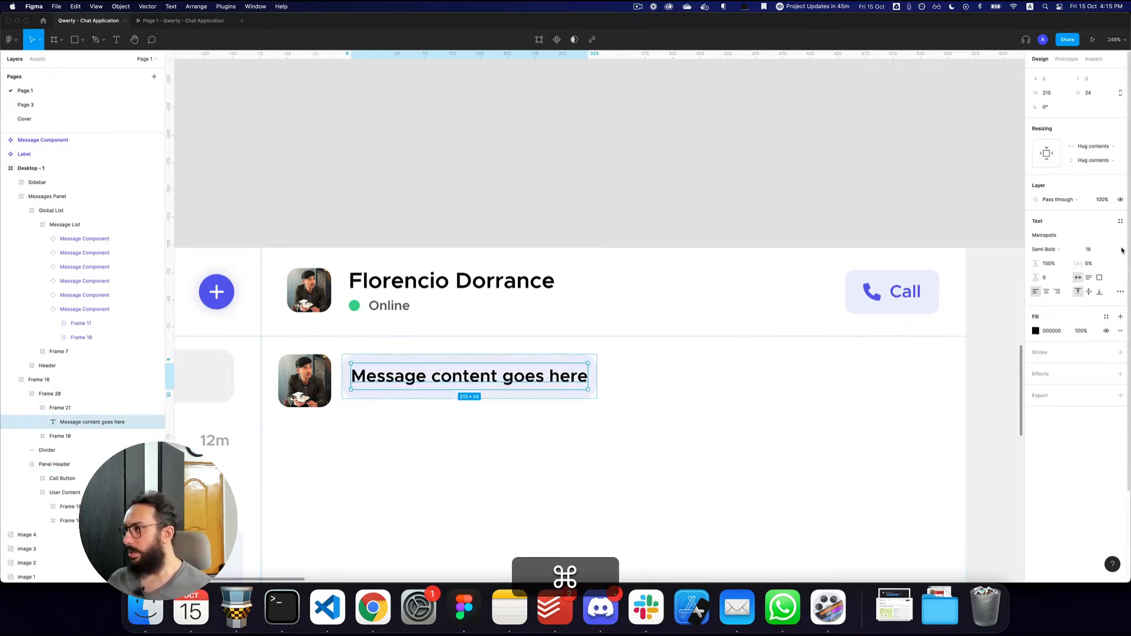
key(Return)
click(1046, 250)
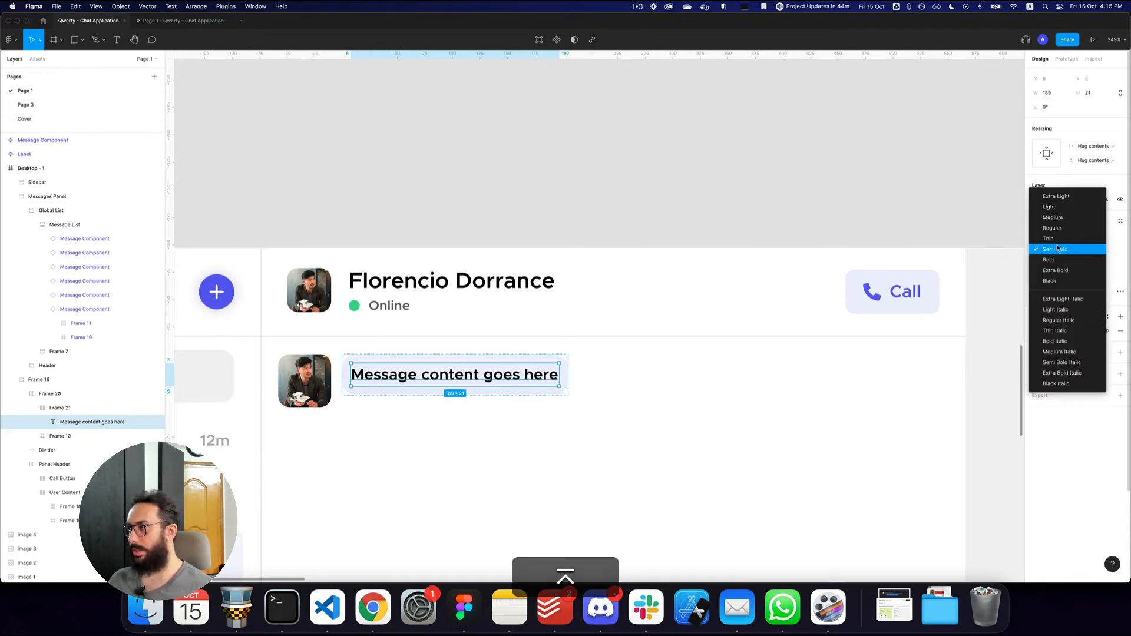
click(1049, 229)
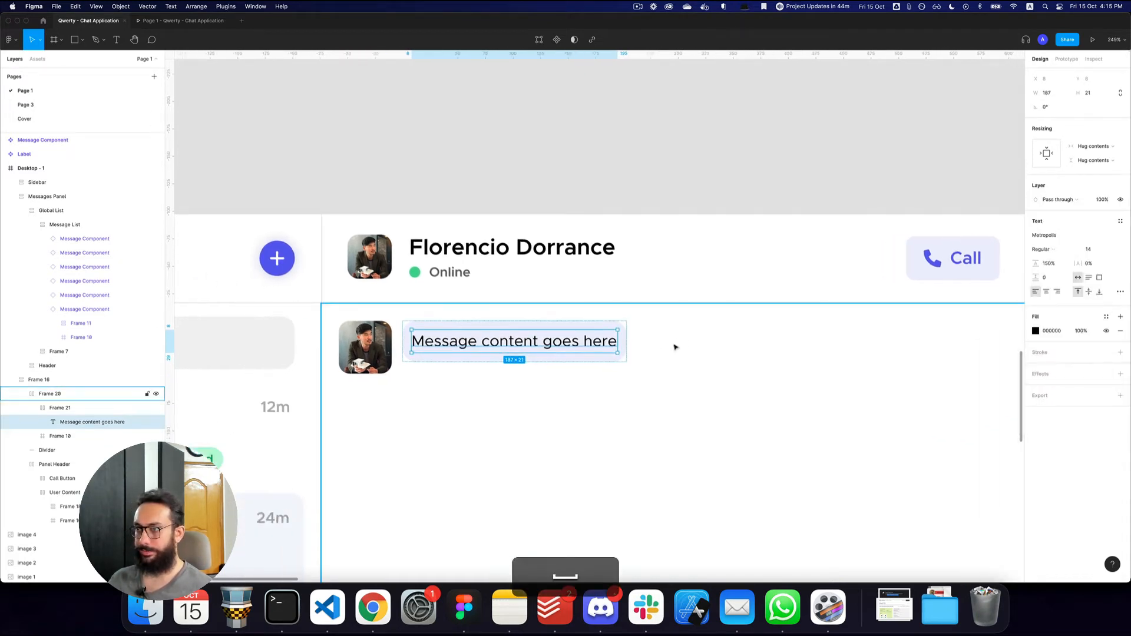
key(Escape)
key(super+3)
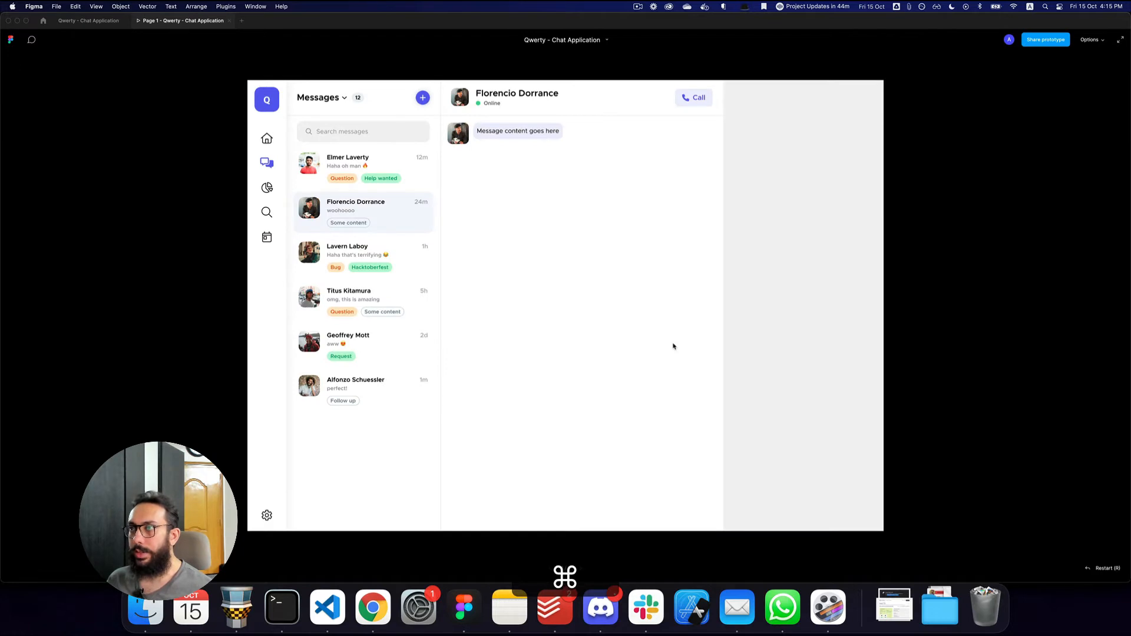
key(super+2)
Step: Set the message bubble's padding to 8 vertically and 16 horizontally, and check it in the prototype preview
key(shift+Return)
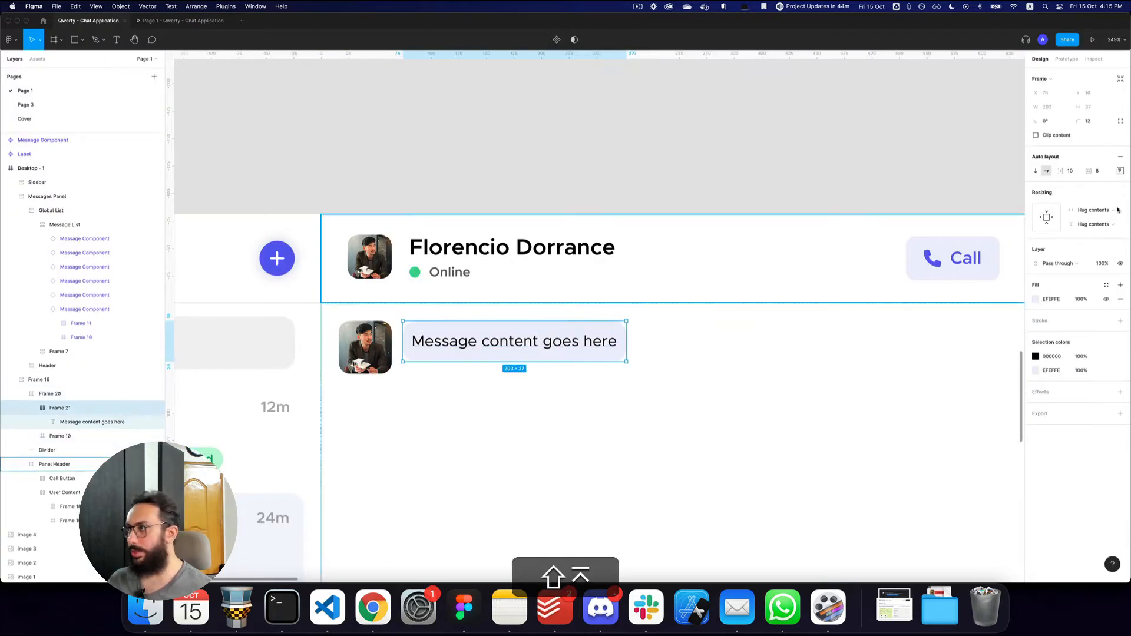
click(1120, 171)
click(1102, 172)
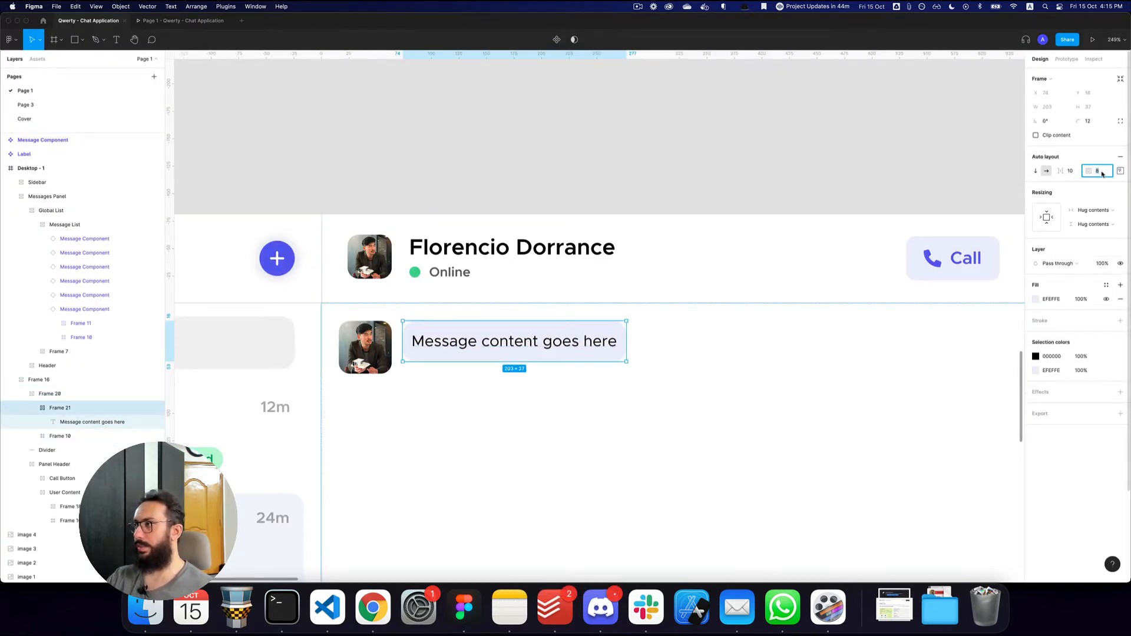
text(6)
key(Return)
key(super+3)
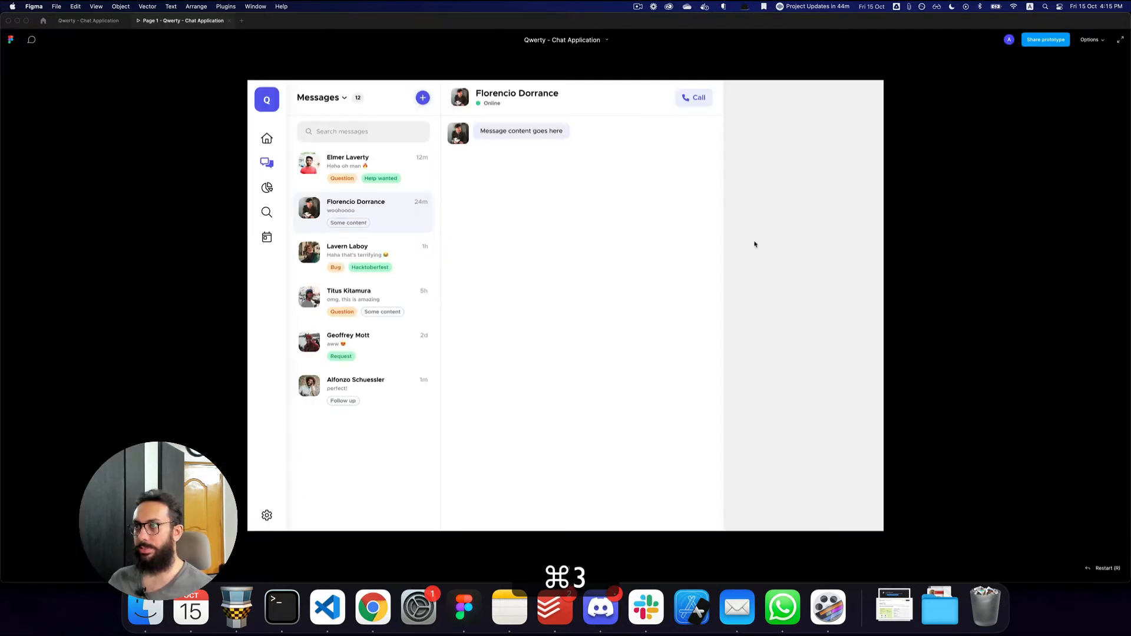
key(alt+super+2)
Step: Turn the message bubble into a component and rename it "Message"
key(alt+super+k)
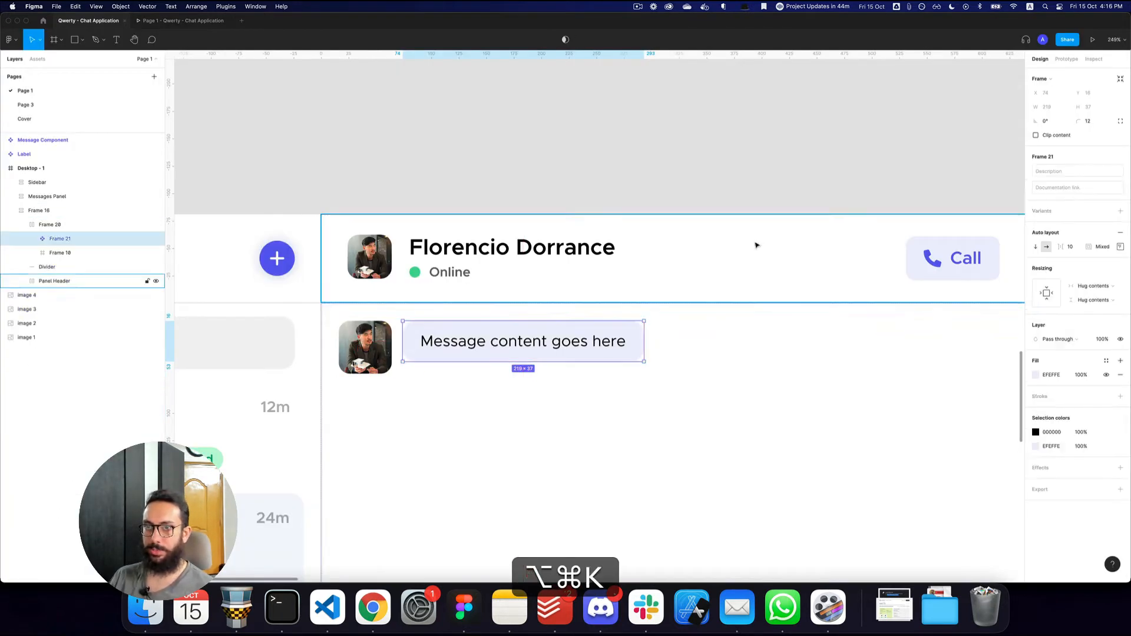
key(super+r)
text(Message)
key(Return)
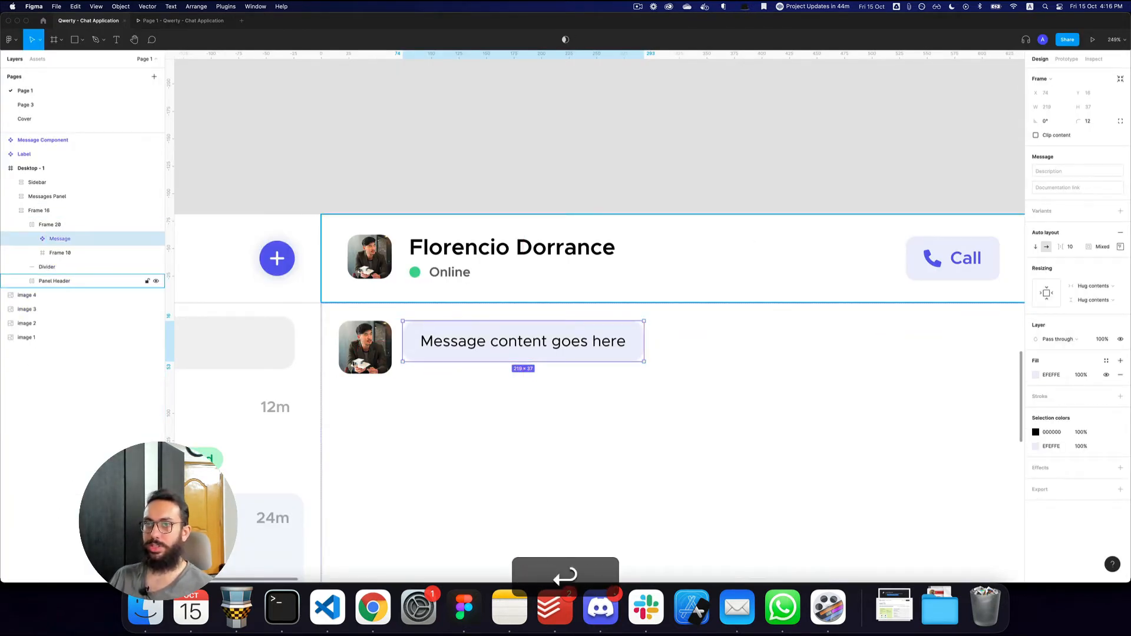
Step: Rename the message bubble component as "Message Item"
key(super+Right)
text(Item)
key(Return)
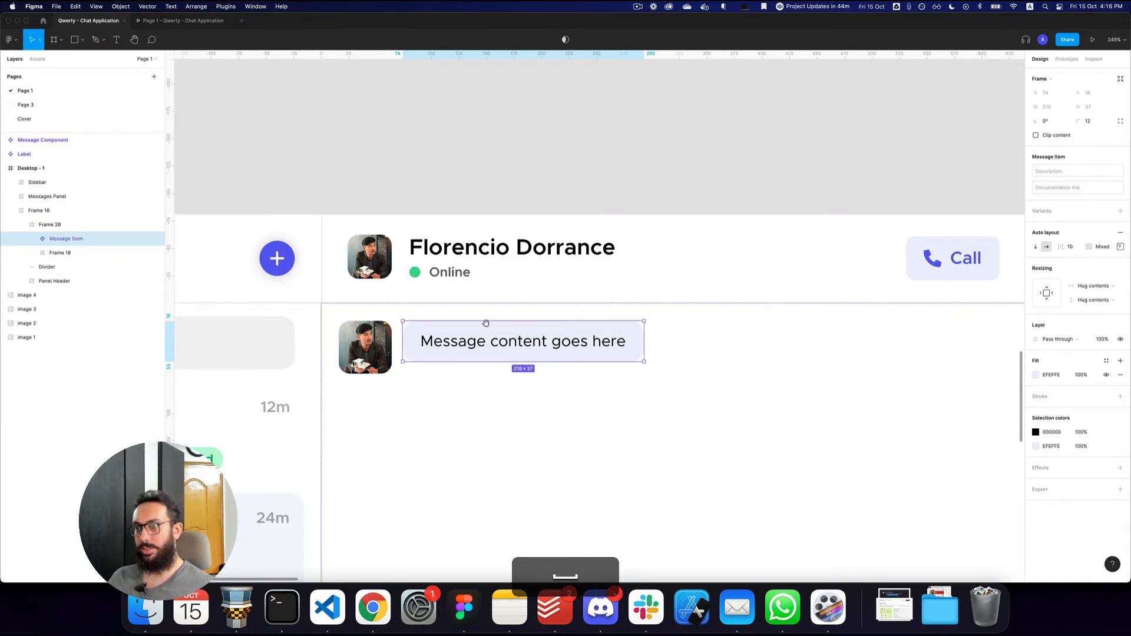
Step: Wrap the Message Item bubble in its own vertical auto layout frame with padding 0
scroll(523, 273, down, 2)
scroll(523, 272, left, 1)
key(shift)
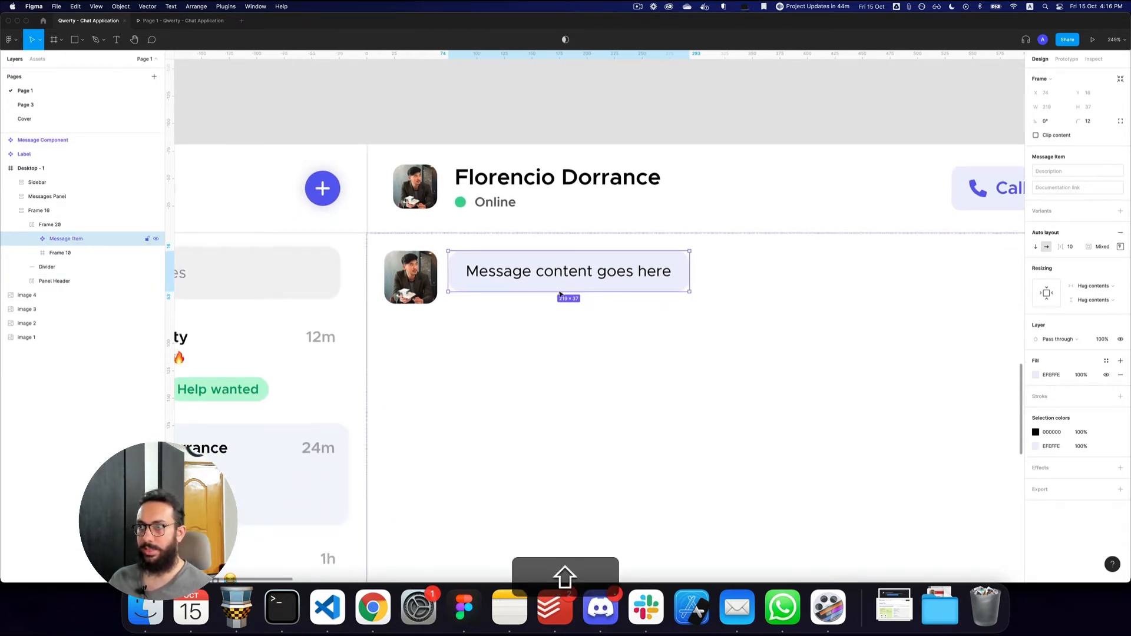
key(shift+a)
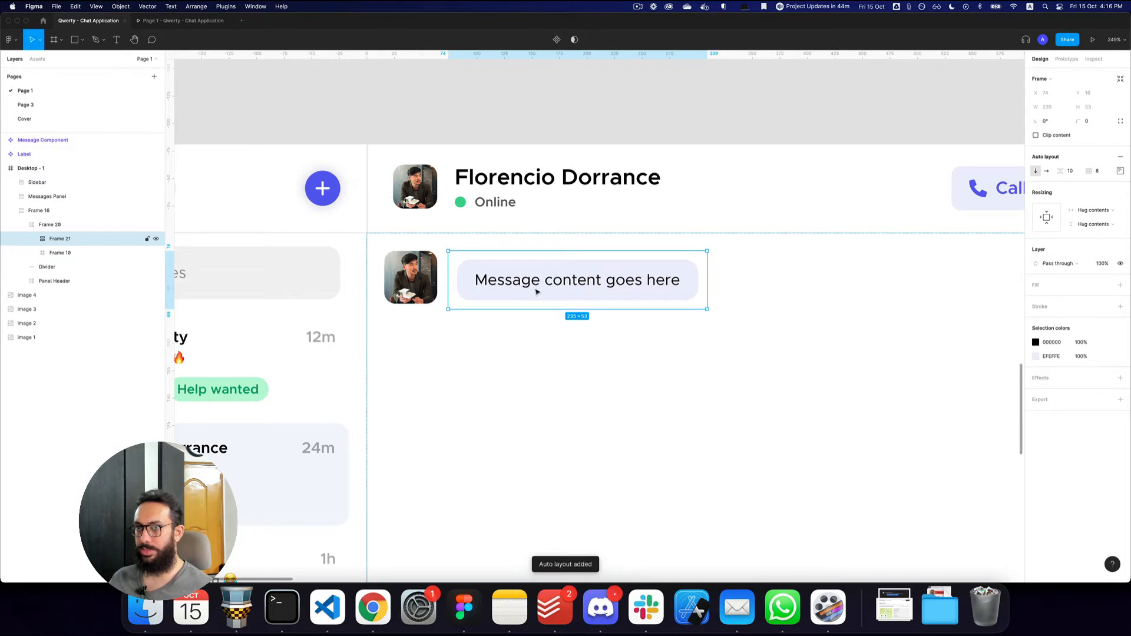
click(1096, 170)
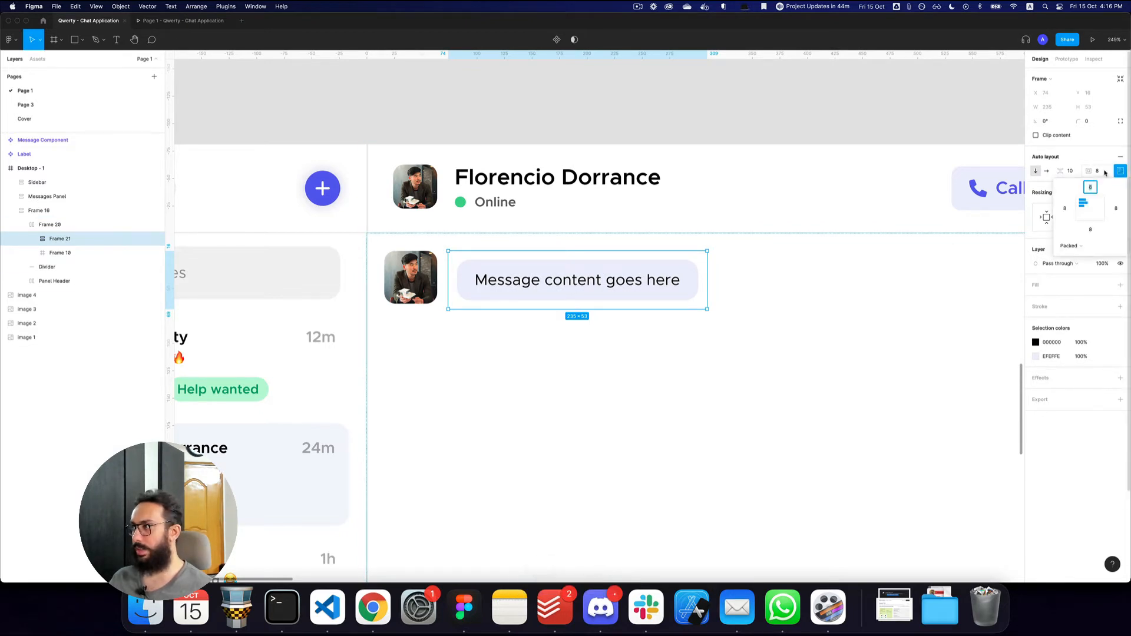
text(0)
key(Return)
Step: Duplicate the Message Item three times inside its auto layout frame to stack the bubbles vertically
super+click(620, 271)
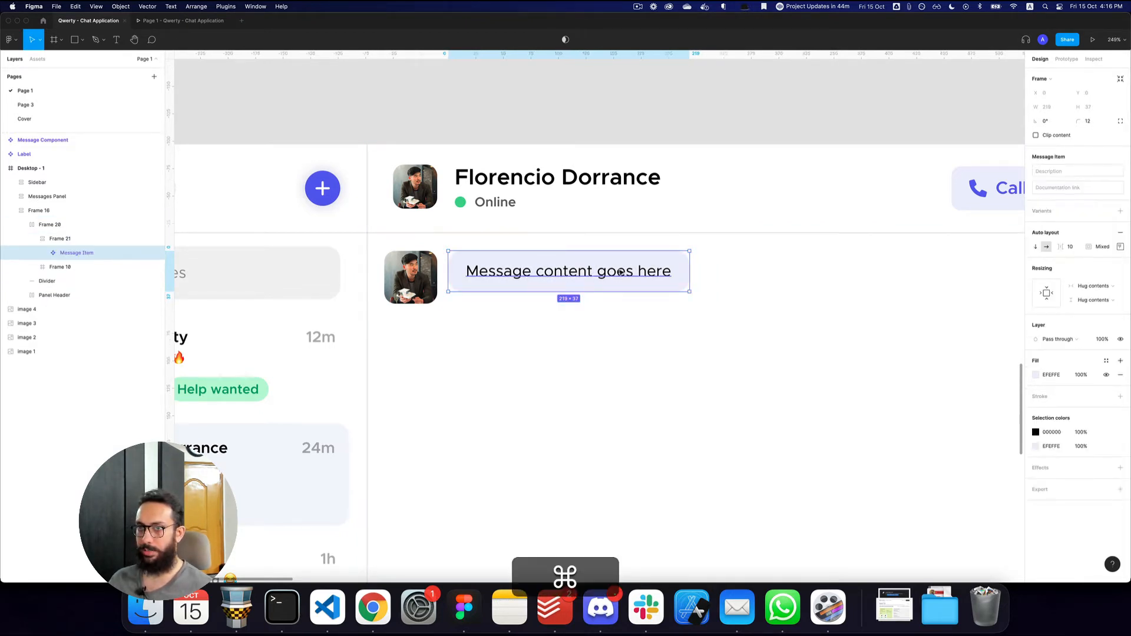
key(super+d)
key(super+d)
key(super+d)
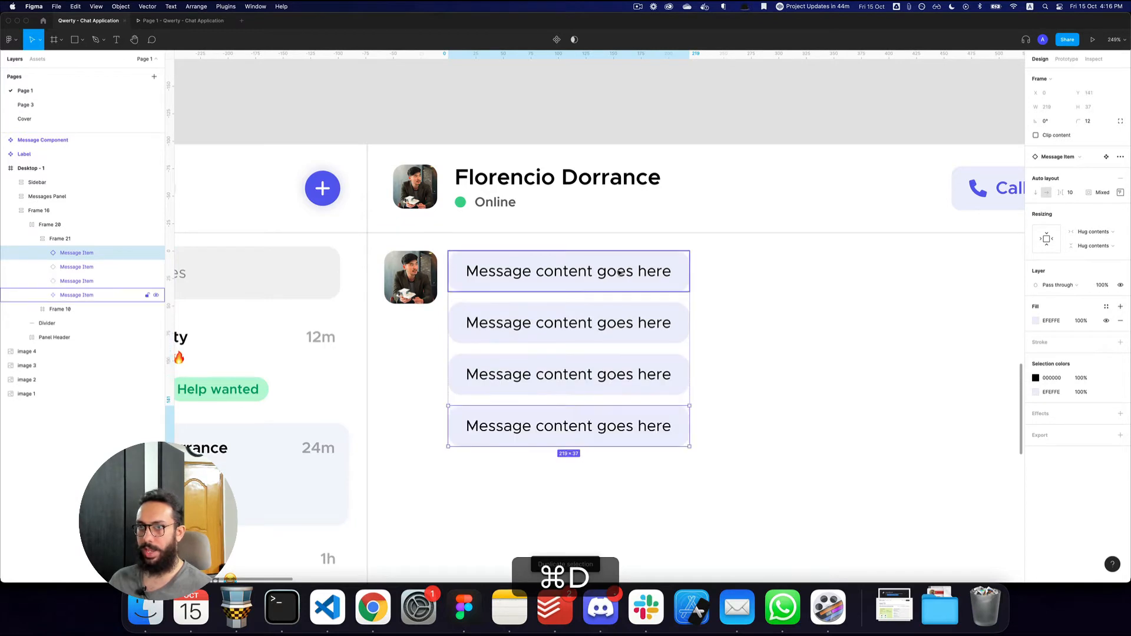
Step: Move the main Message Item component out of the message stack onto the empty canvas just above Desktop - 1
drag(620, 272, 319, 98)
scroll(582, 108, down, 5)
scroll(589, 194, left, 3)
scroll(589, 195, up, 2)
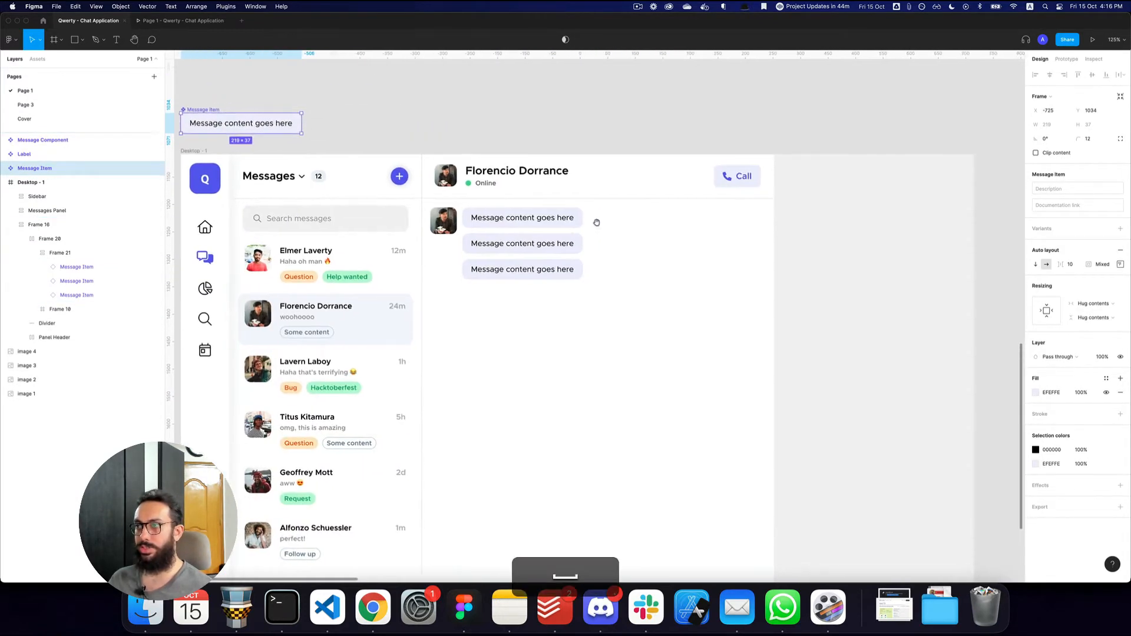
drag(242, 126, 241, 116)
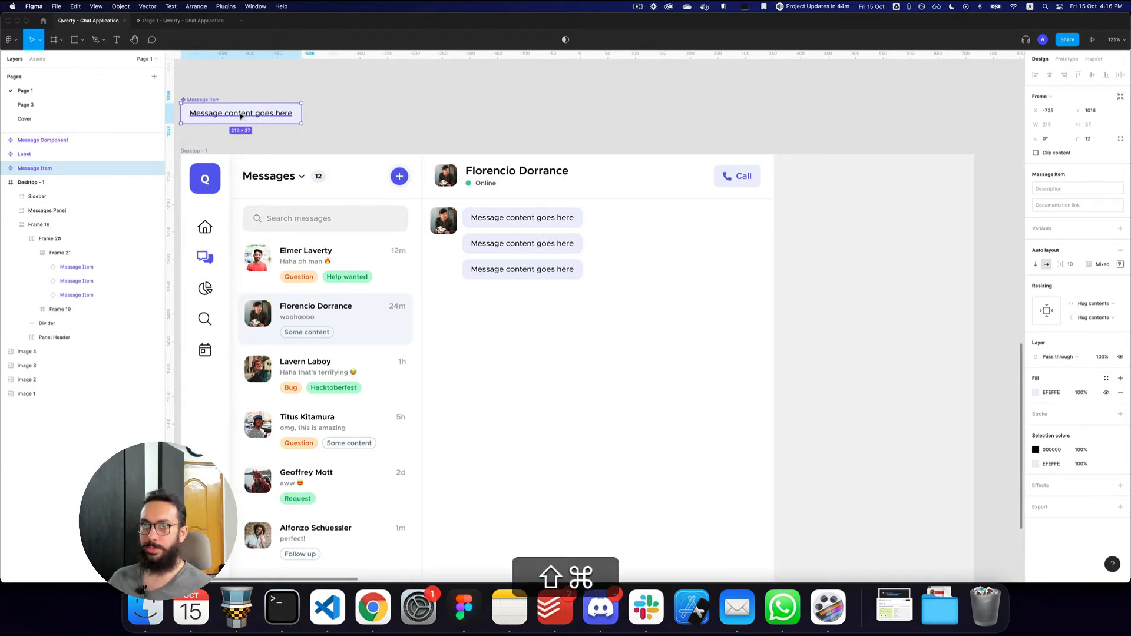
Step: Rename the main component as "Message Item/Other User"
key(super+r)
key(super+Right)
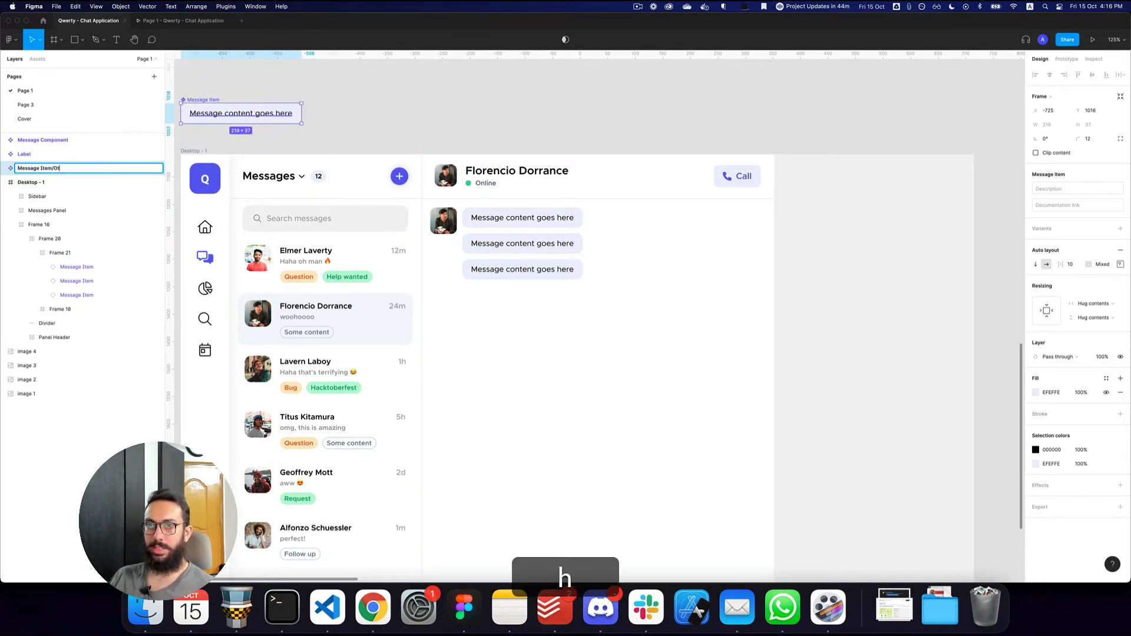
text(/Other User)
key(Return)
scroll(589, 354, left, 2)
scroll(589, 354, up, 1)
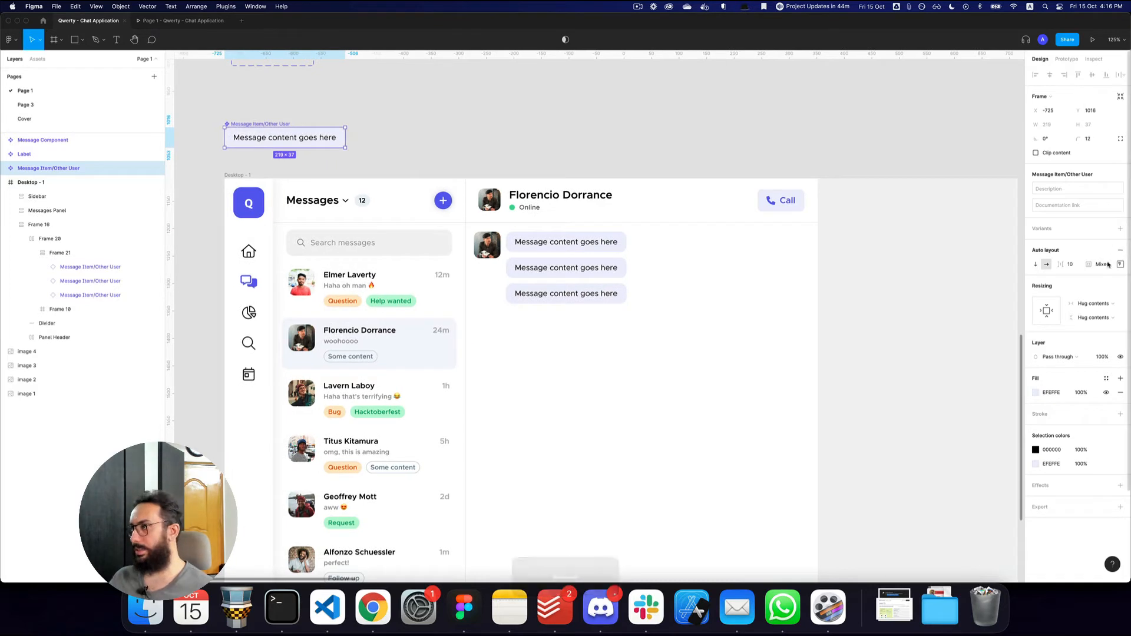
Step: Add a second variant to the Message Item component and move the variant set clear above Desktop - 1
click(1120, 228)
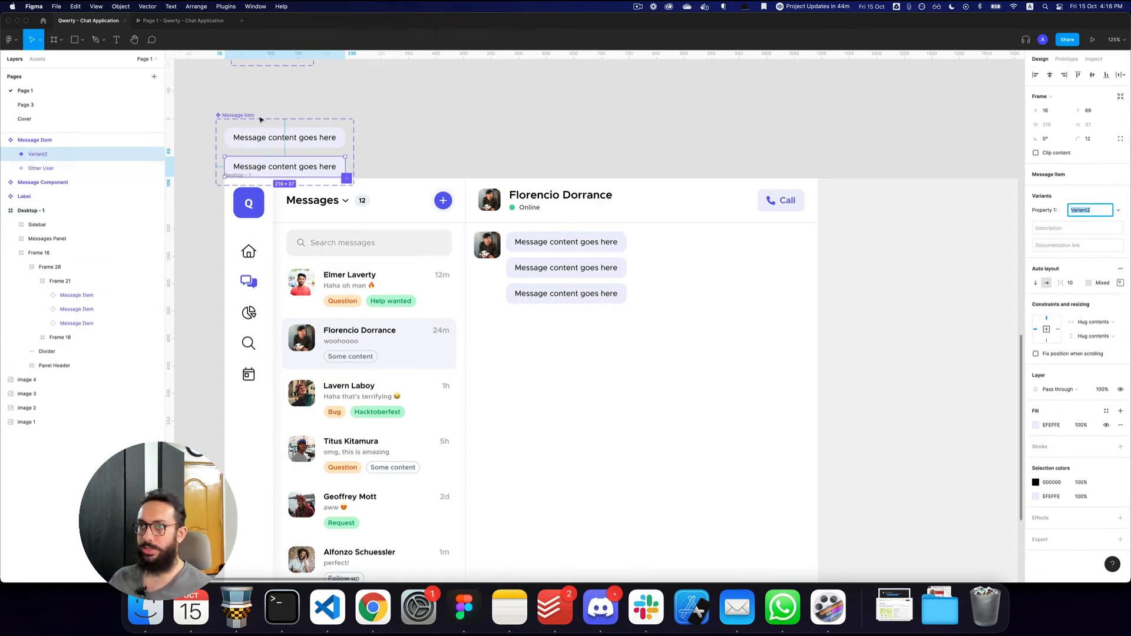
drag(248, 112, 255, 86)
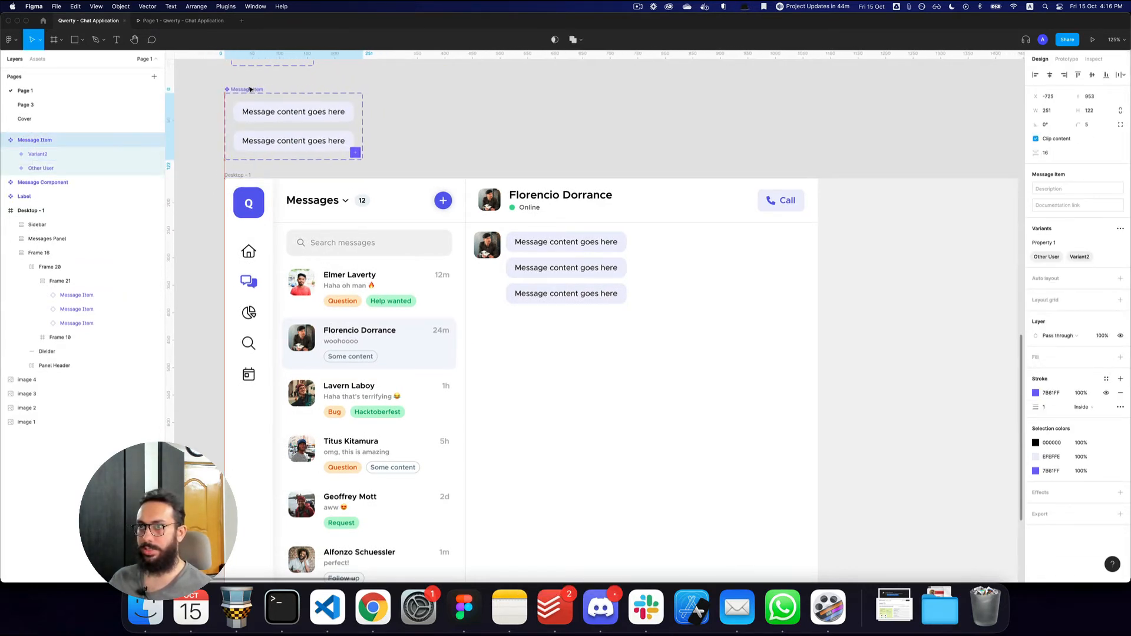
key(Escape)
Step: Name the second Message Item variant "My Own" and fill its bubble with the Primary colour style
click(278, 140)
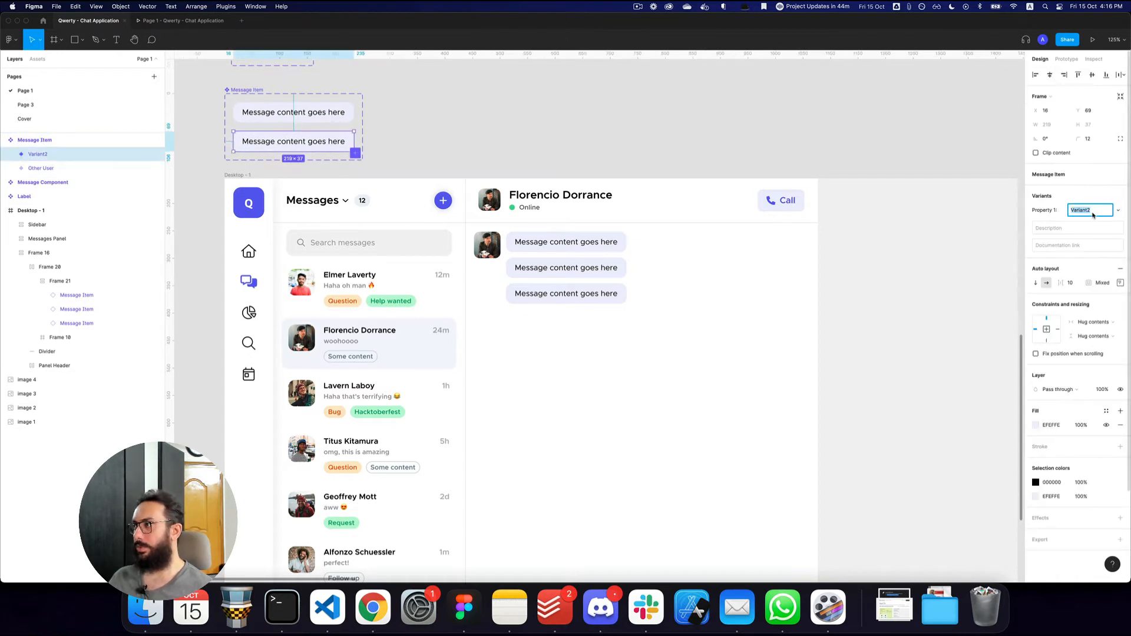
key(shift)
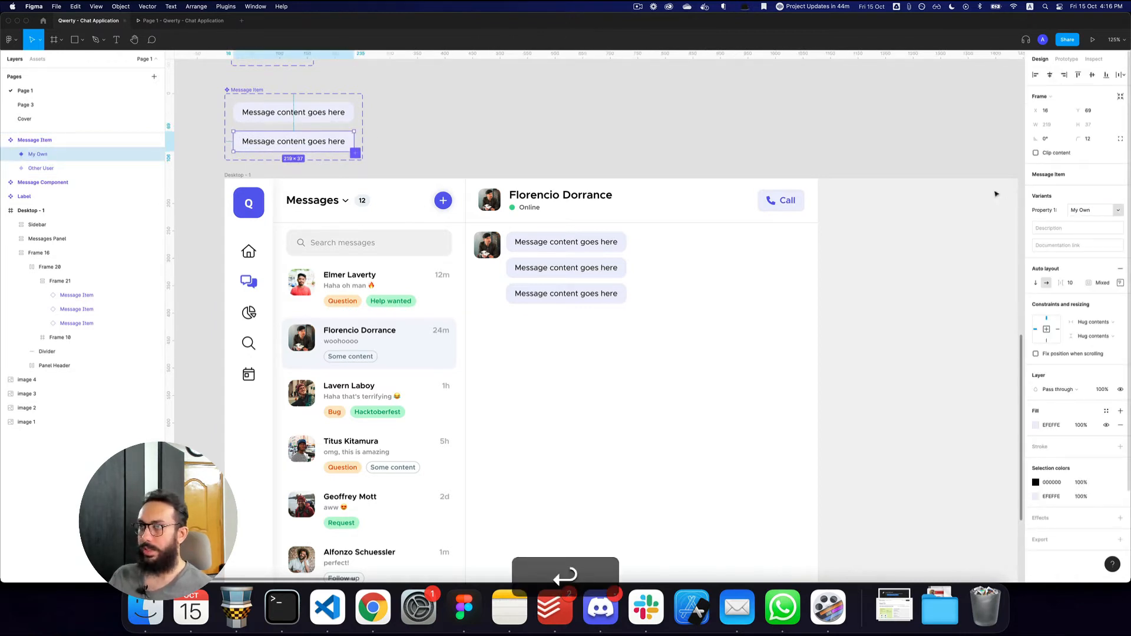
click(1106, 410)
click(1061, 463)
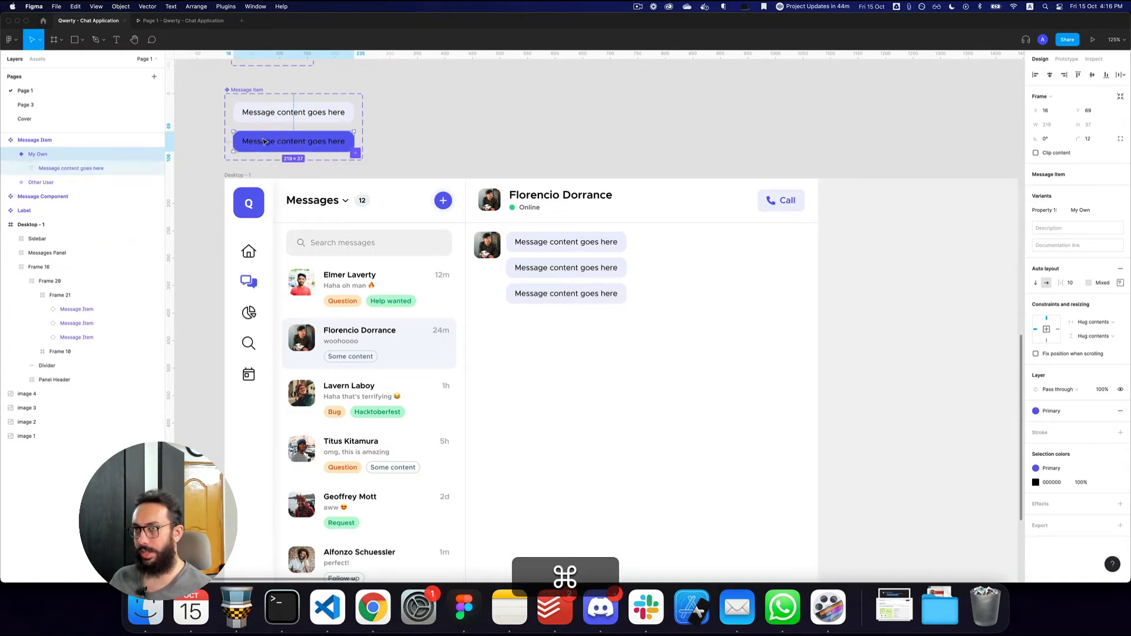
Step: Recolour the text in the My Own variant to white (FFFFFF) and apply the White colour style
ctrl+click(293, 142)
click(1064, 332)
text(f)
key(Tab)
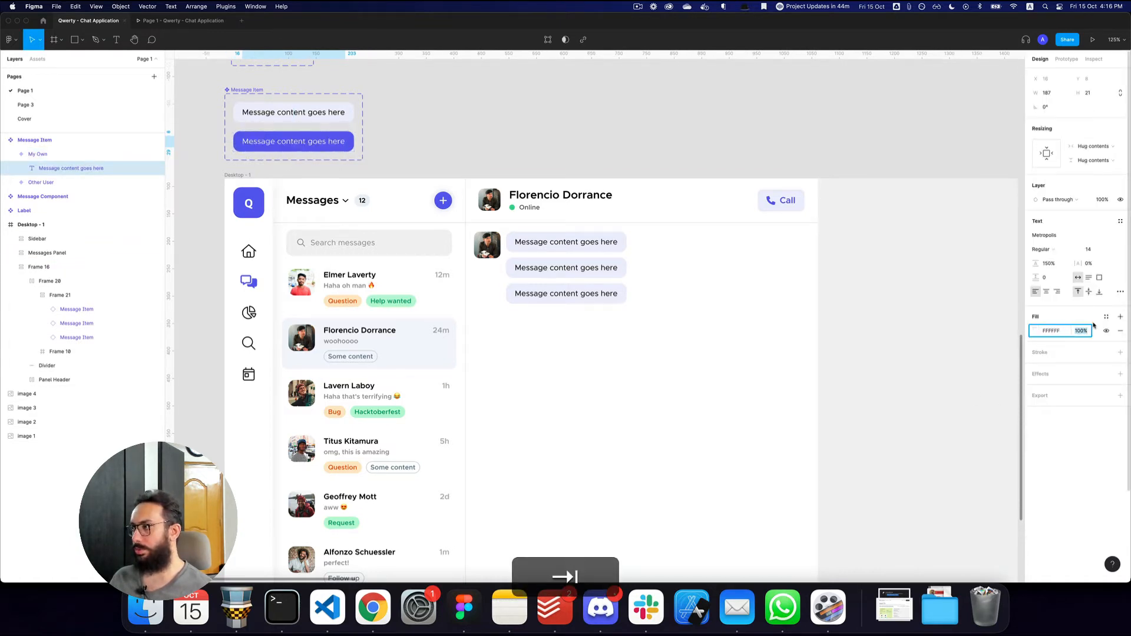
click(1106, 317)
text(wh)
key(Return)
click(572, 193)
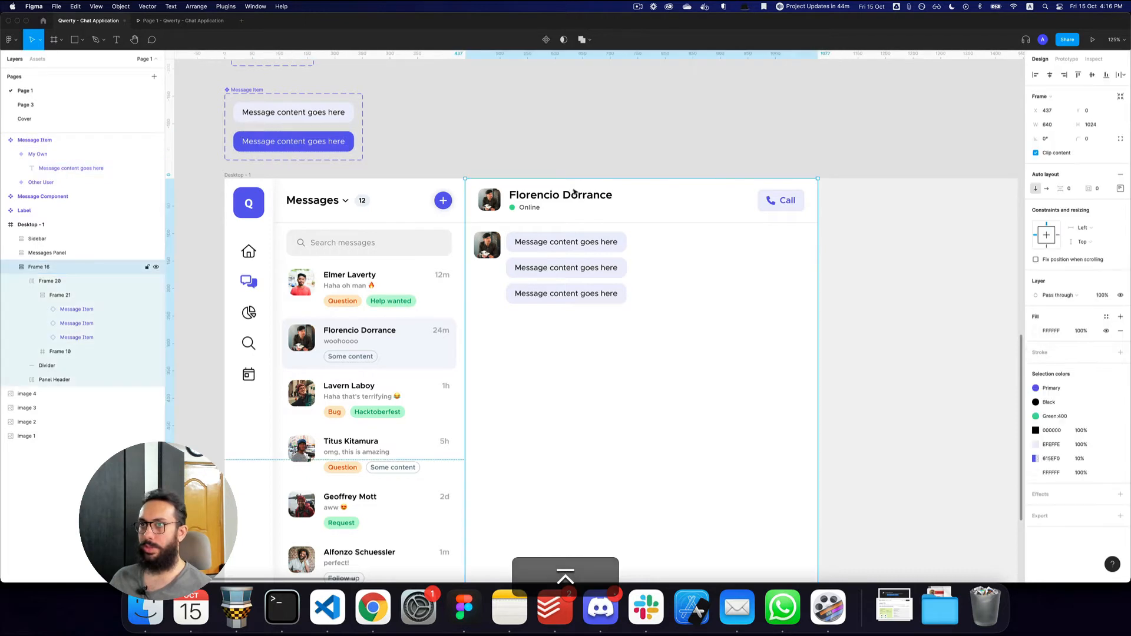
Step: Try scaling the avatar beside the message stack to a width of 40, and check it in the prototype preview
drag(611, 164, 547, 99)
double_click(501, 205)
double_click(501, 205)
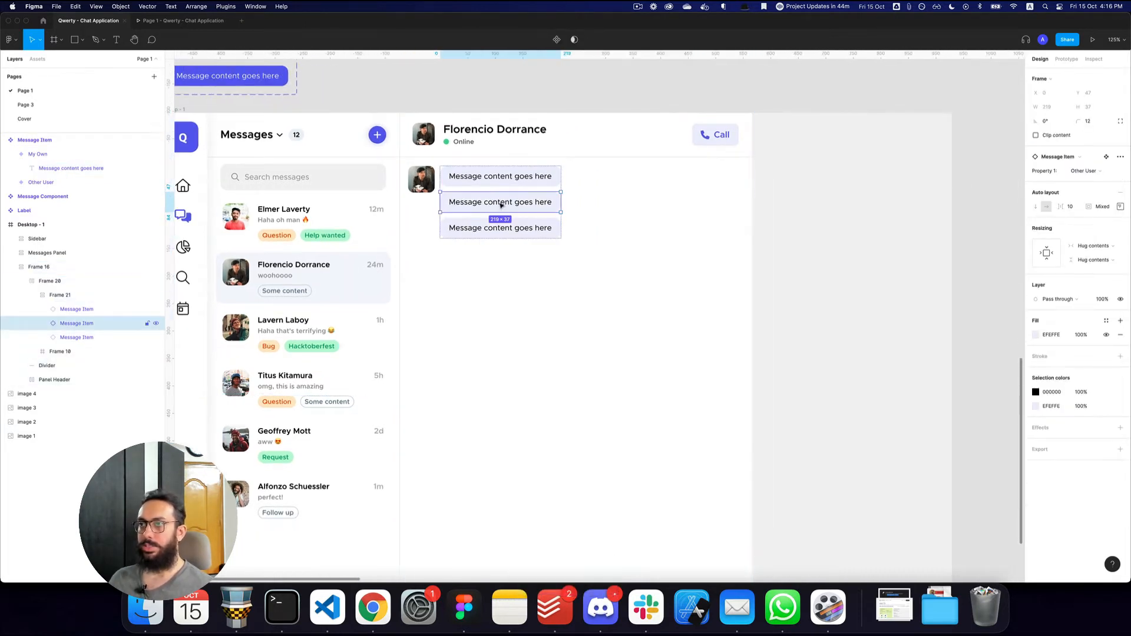
click(506, 216)
key(super+z)
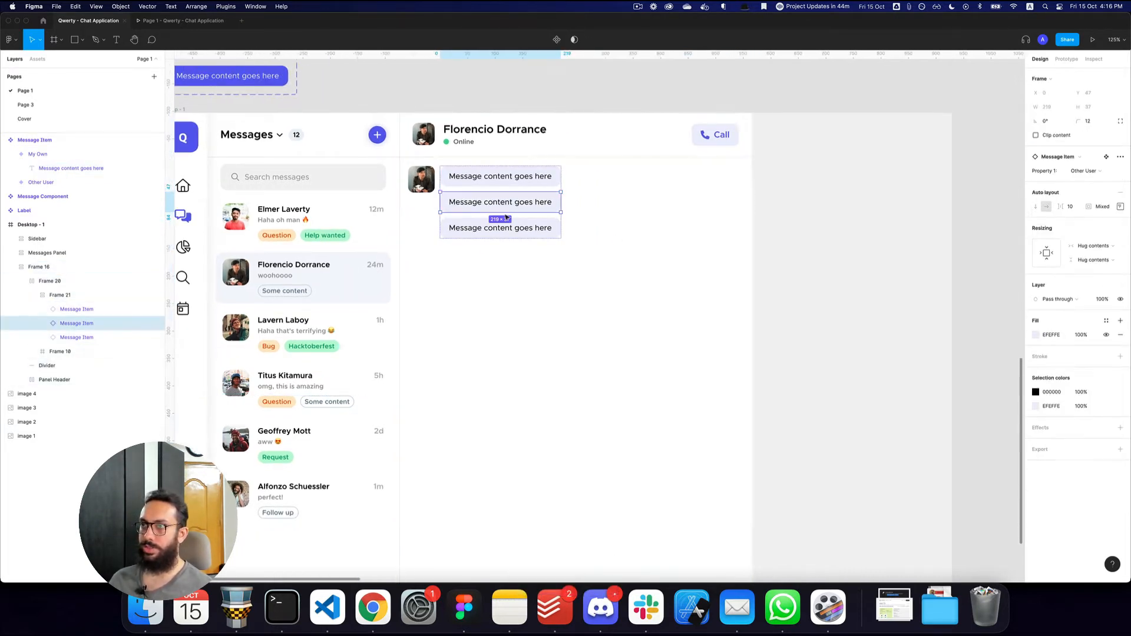
click(432, 188)
key(shift+super+s)
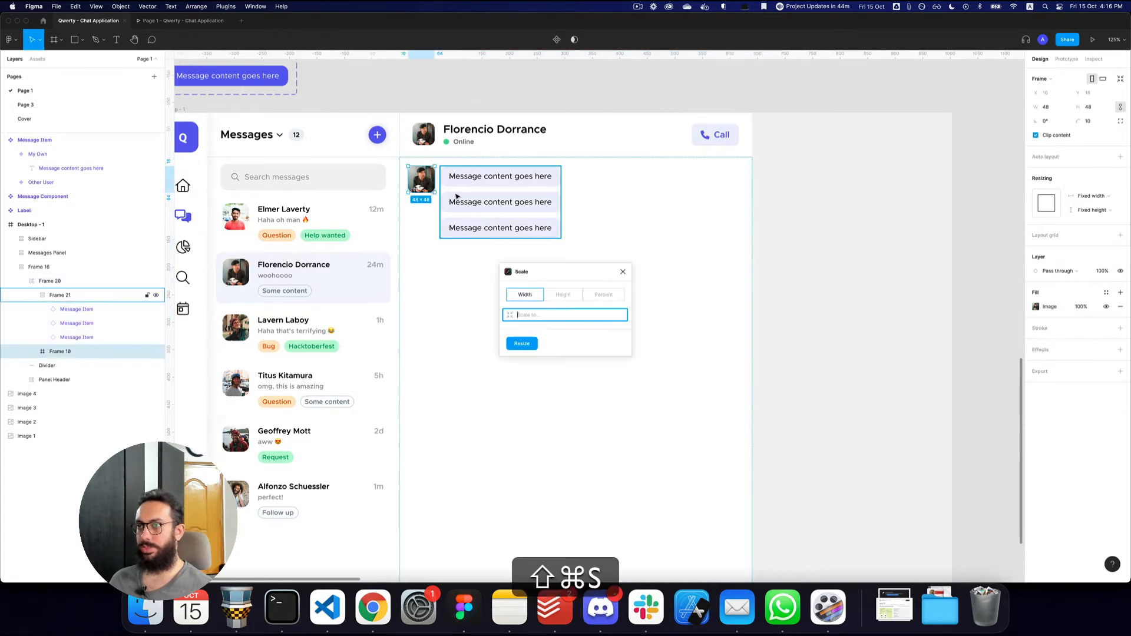
text(40)
key(Return)
click(472, 195)
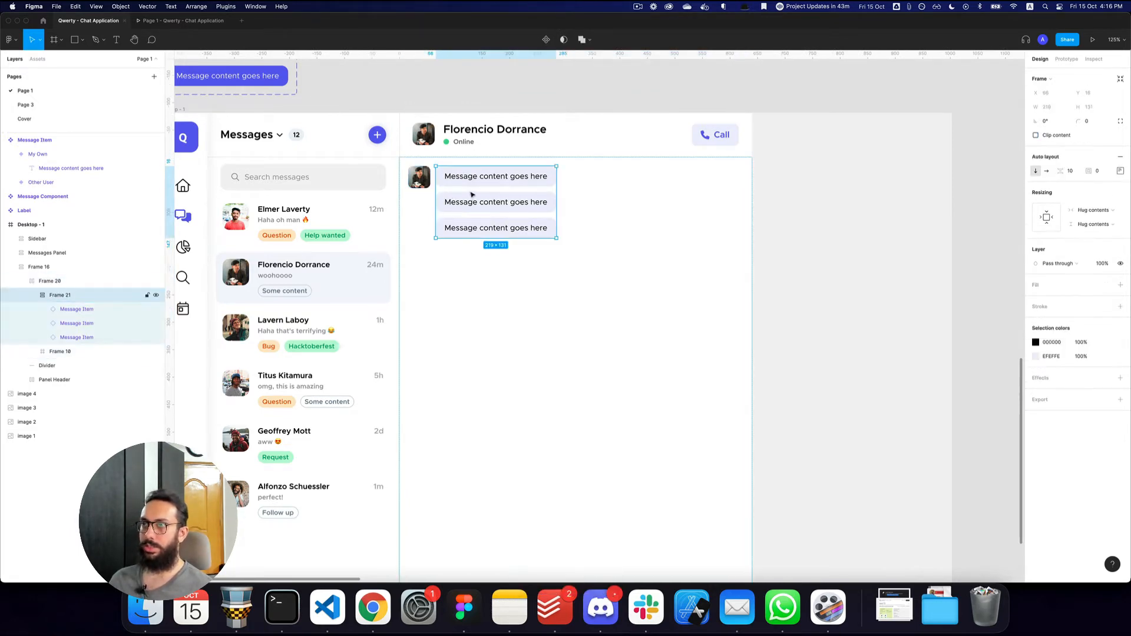
key(super+3)
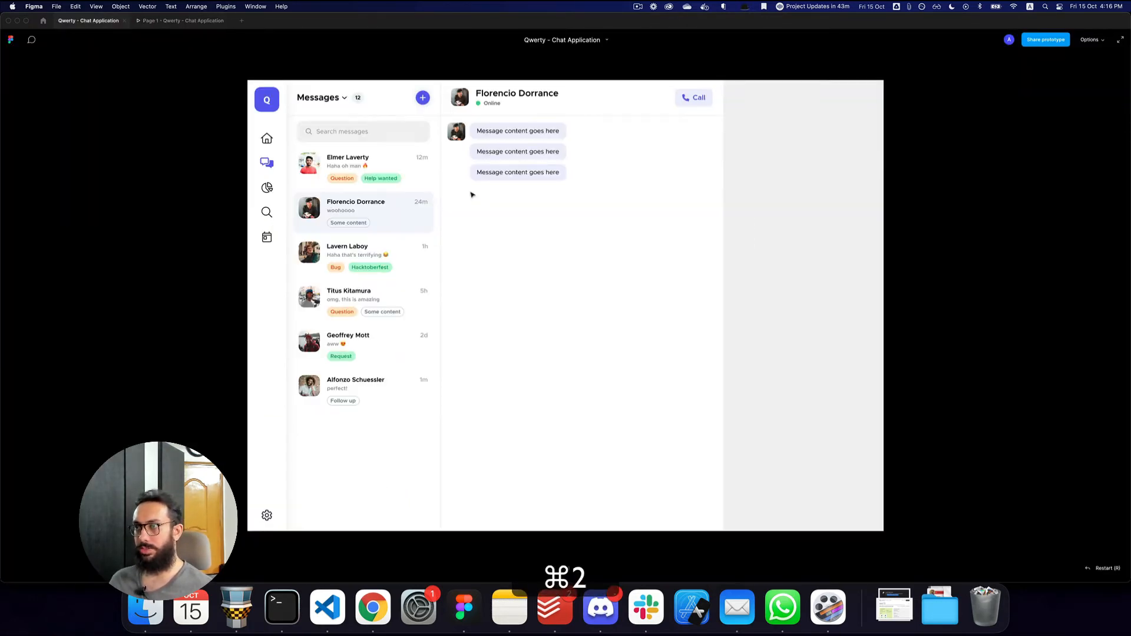
Step: Undo the scaling of the avatar beside the messages and check the size of the panel header's avatar
key(super+z)
key(super+z)
key(super+z)
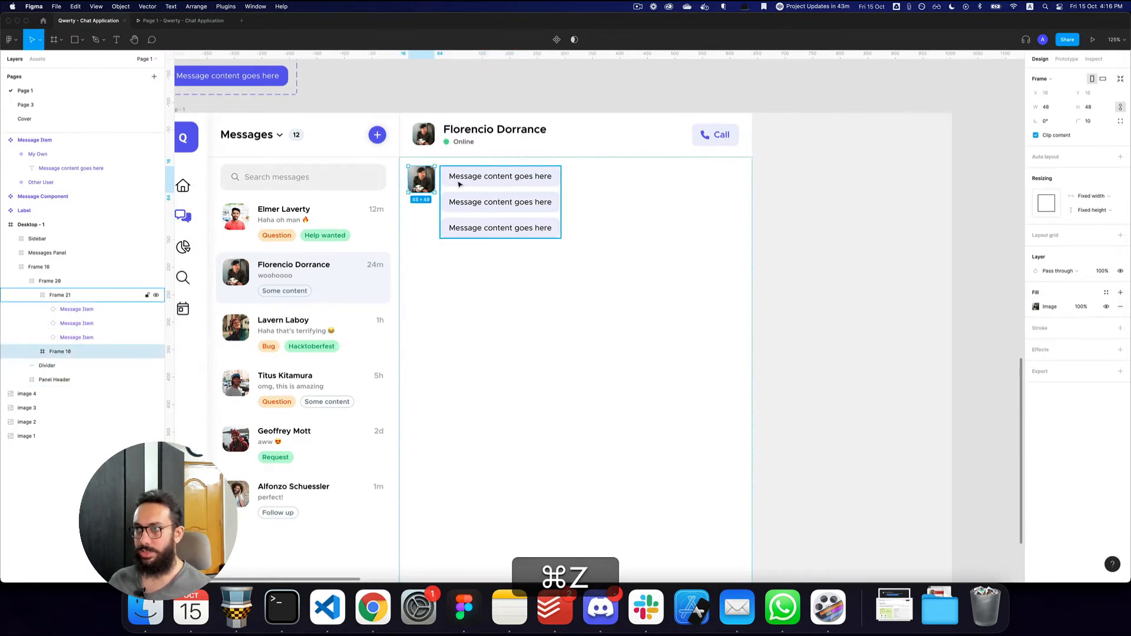
key(super+z)
key(super+z)
key(super+z)
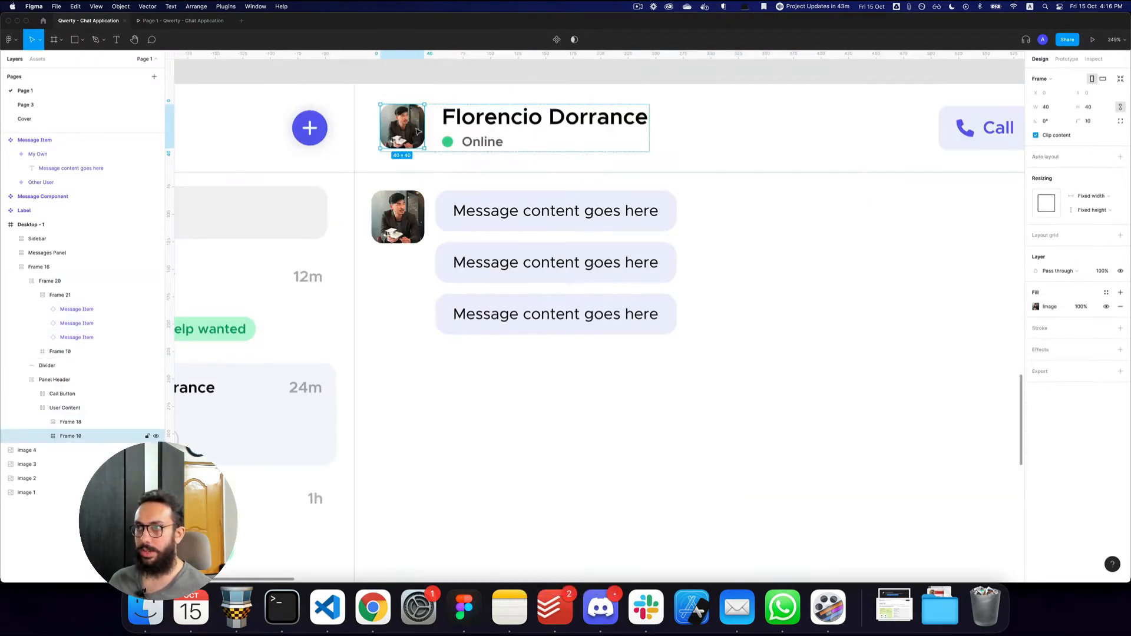
Step: Scale the avatar beside the message stack to a width of 40
double_click(408, 218)
key(shift+super+s)
text(40)
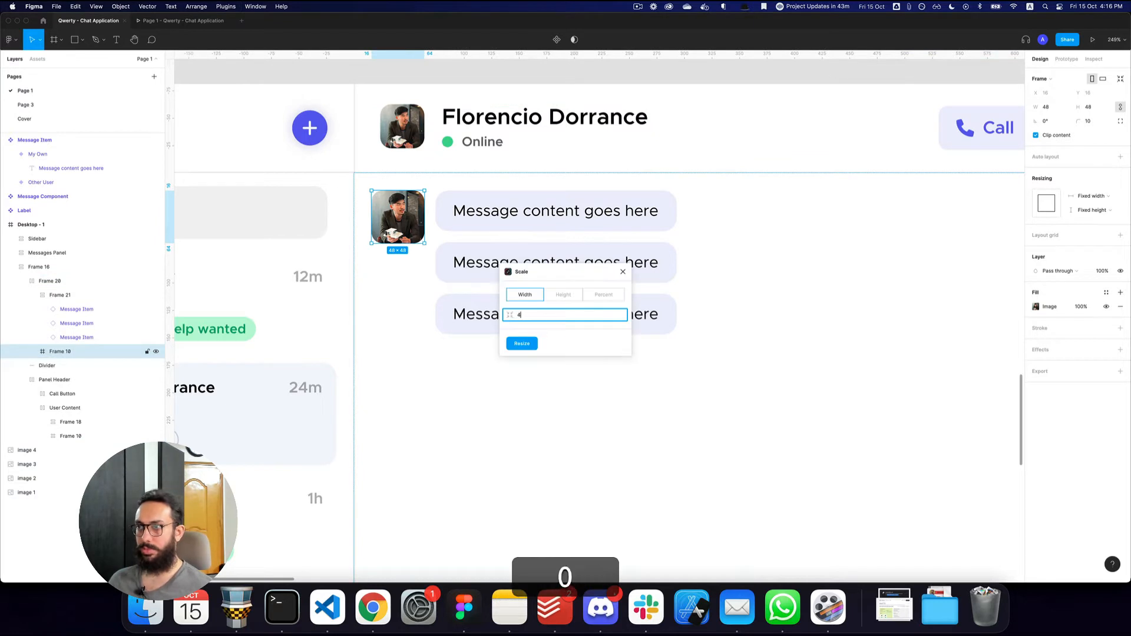
key(Return)
Step: Set the padding of the conversation frame around the avatar and messages to 24
click(814, 242)
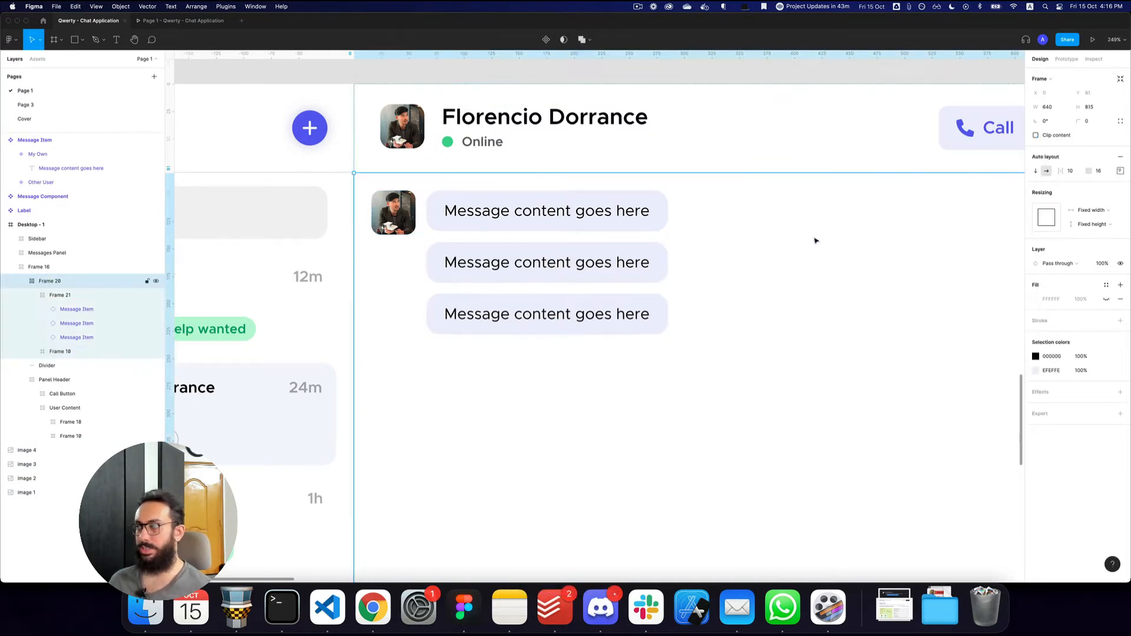
click(1120, 171)
text(24)
key(Return)
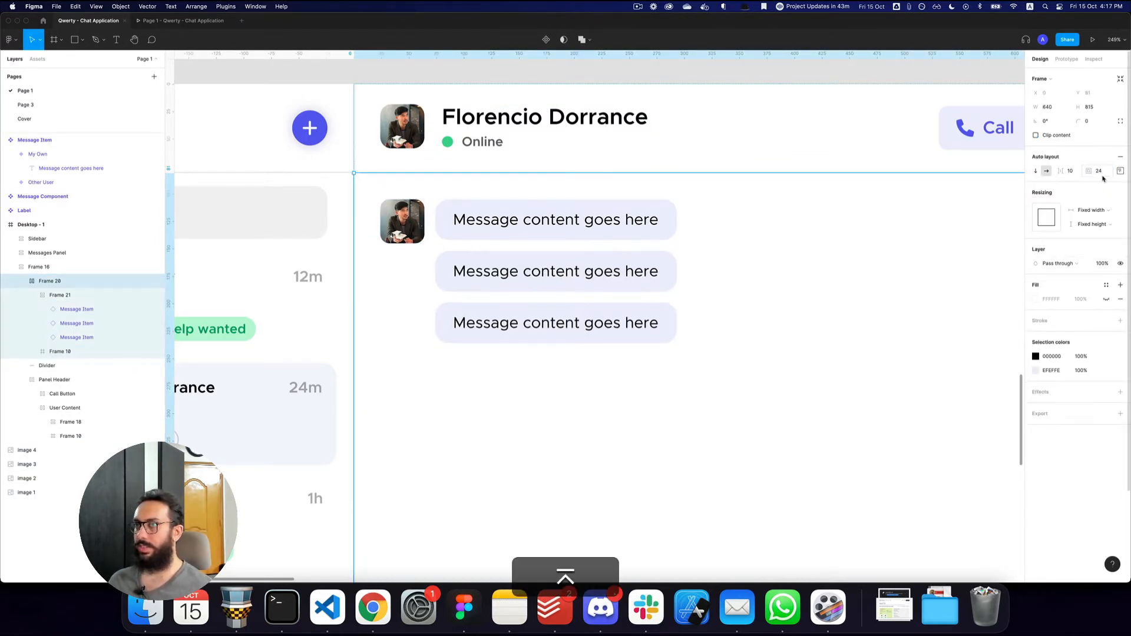
click(176, 180)
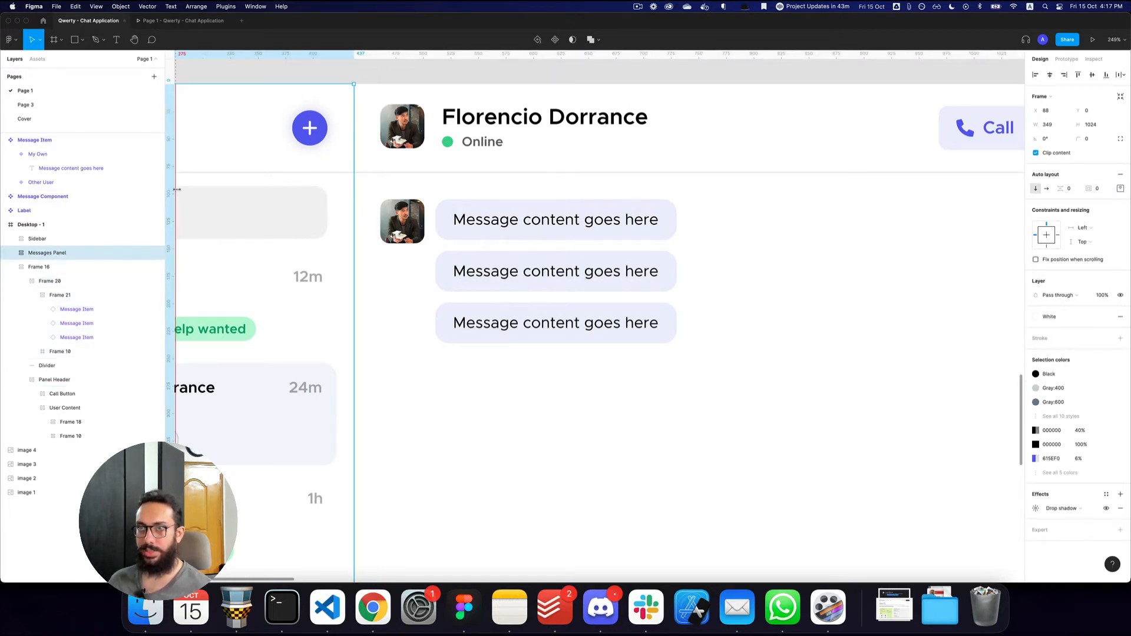
key(Escape)
Step: Group the avatar and the message stack in a horizontal auto layout frame with a spacing of 16
key(z)
alt+click(720, 189)
double_click(671, 236)
double_click(672, 236)
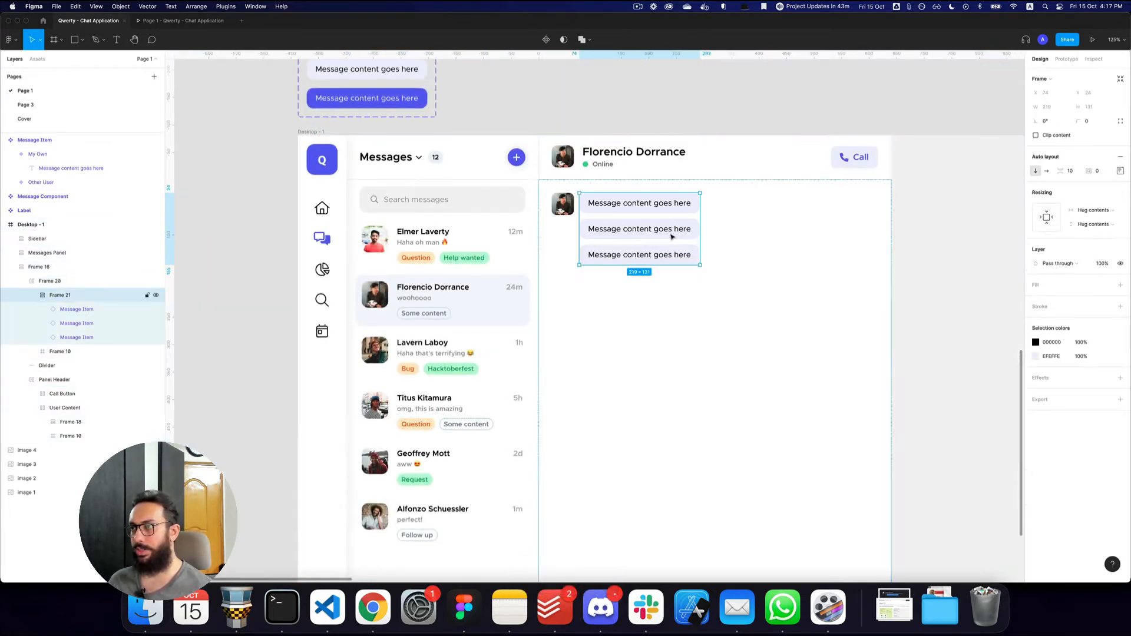
shift+click(563, 204)
key(shift+a)
scroll(563, 204, right, 3)
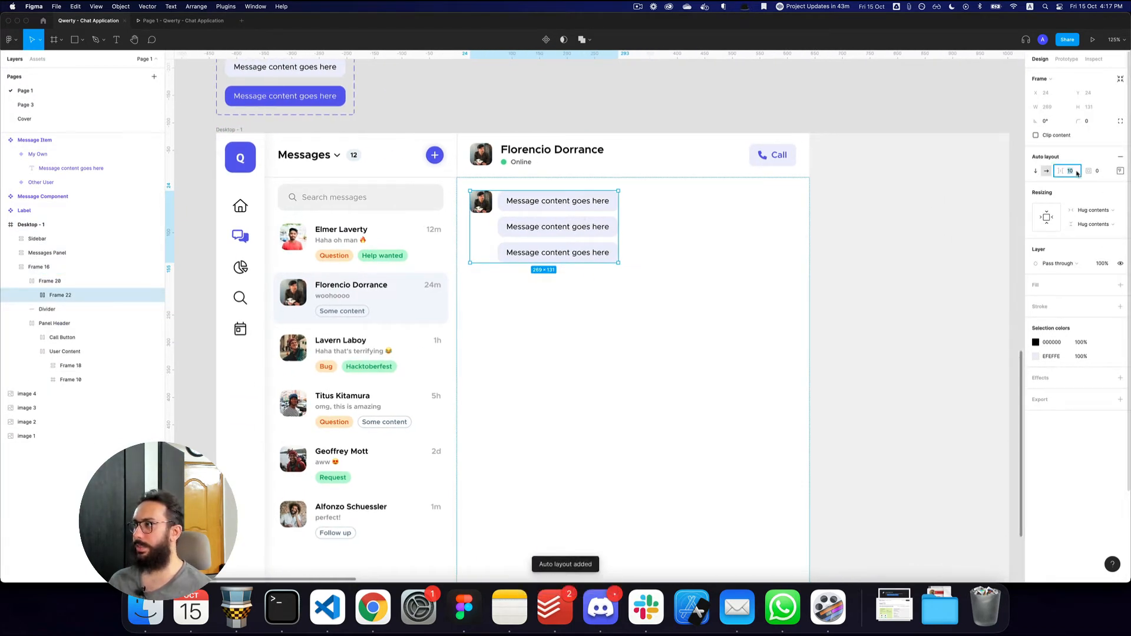
text(16)
key(Return)
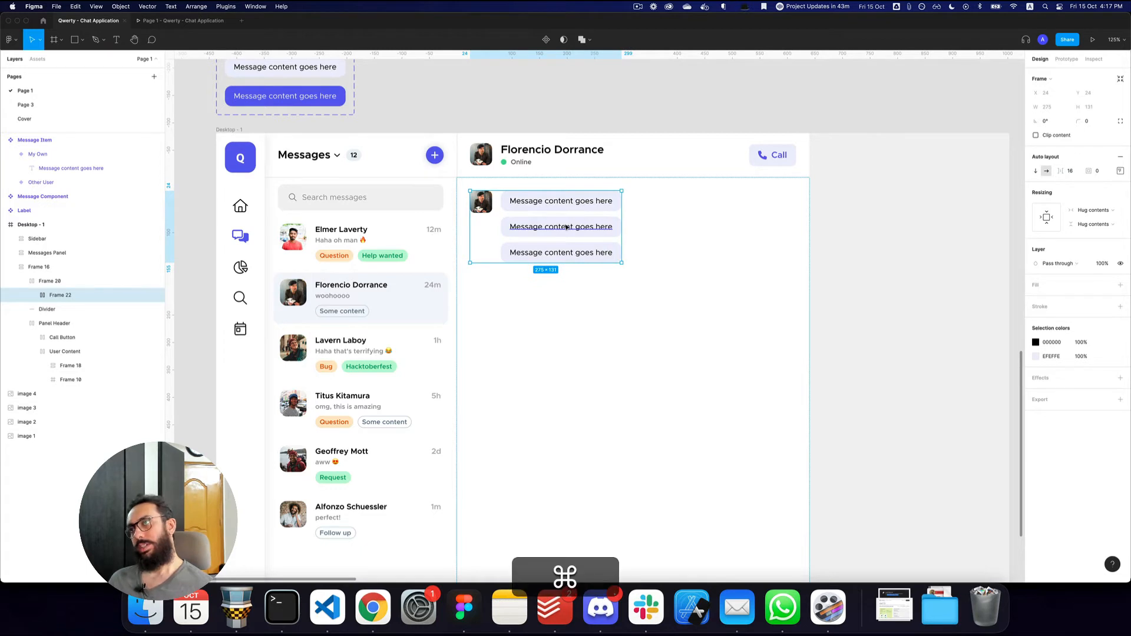
super+click(589, 201)
shift+super+click(580, 227)
shift+super+click(581, 252)
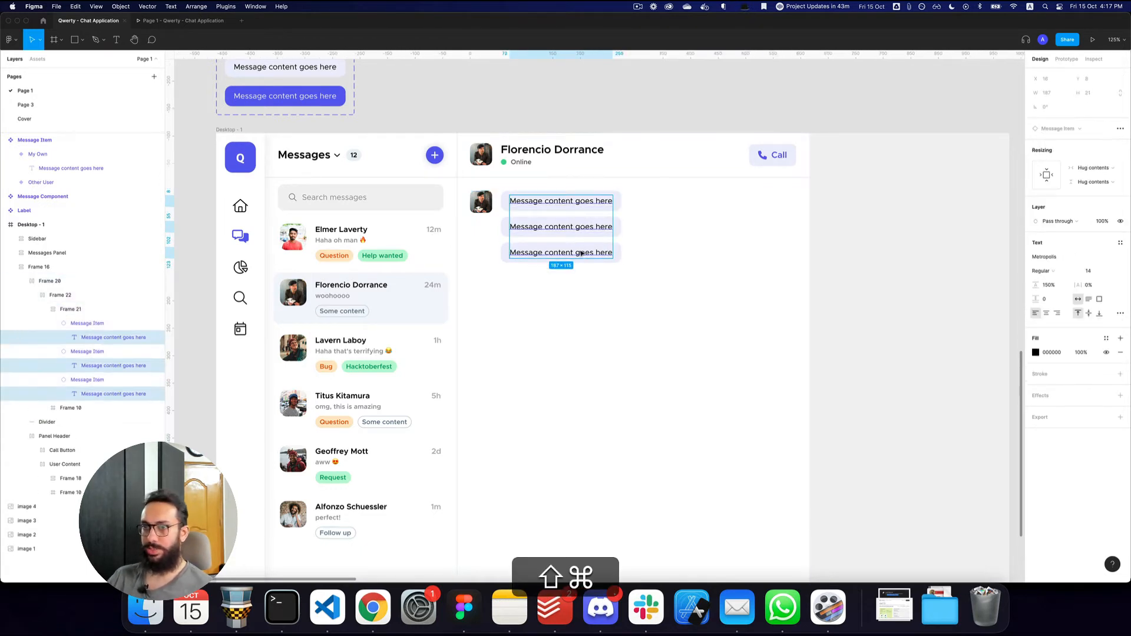
key(super+/)
text(content)
key(Return)
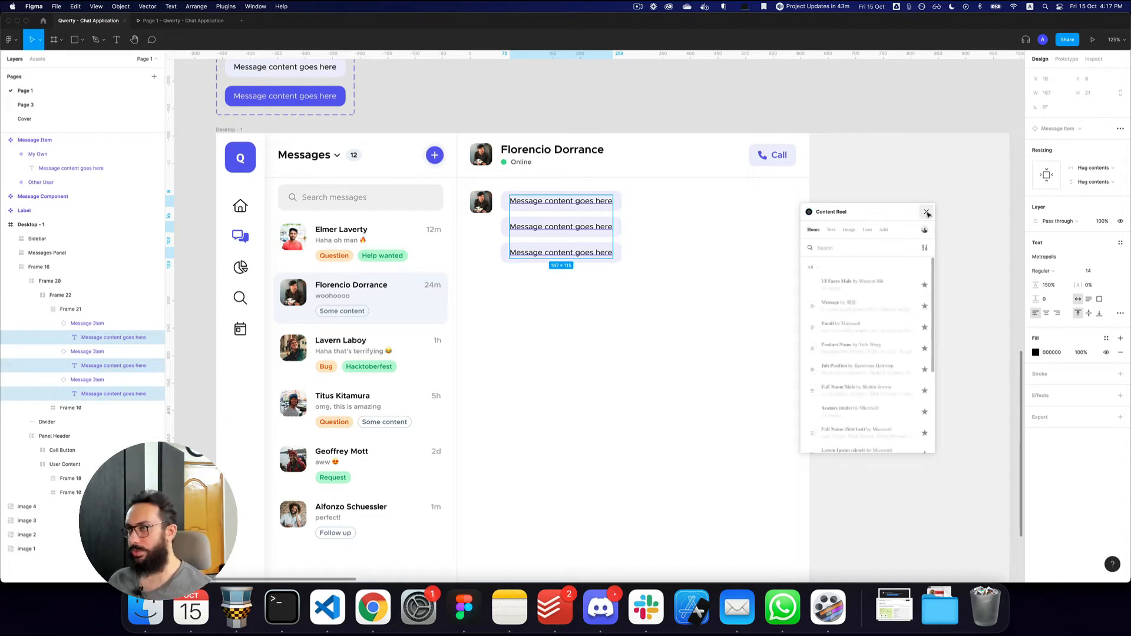
click(927, 212)
Step: Try duplicating the avatar and message group inside the conversation frame, and undo the duplication
click(587, 216)
double_click(582, 216)
key(super+d)
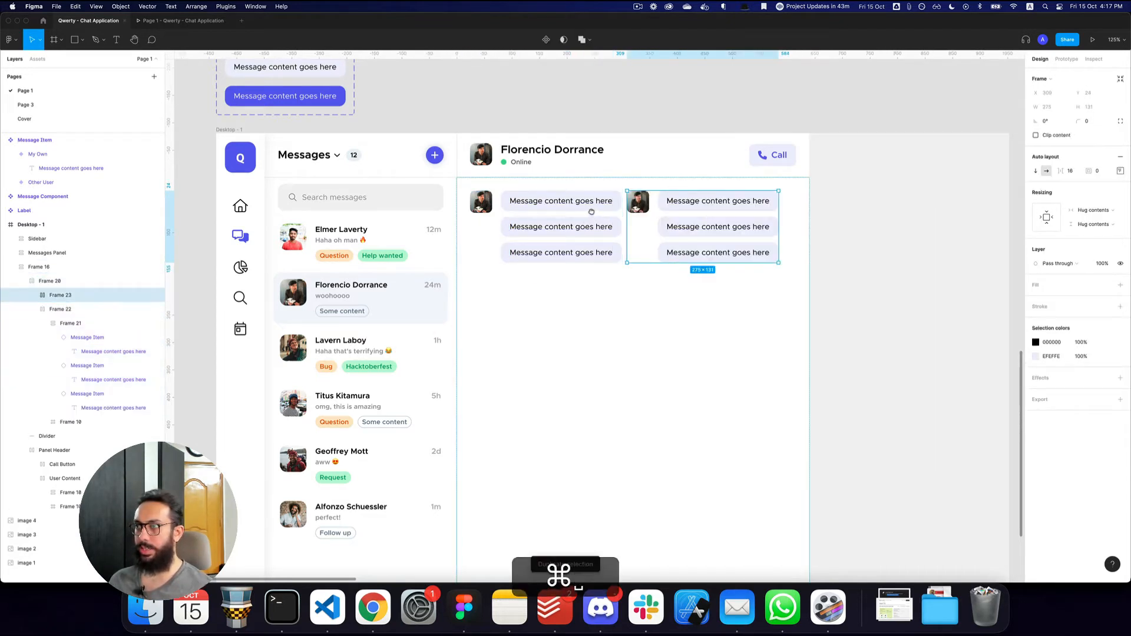
key(super+z)
key(super+z)
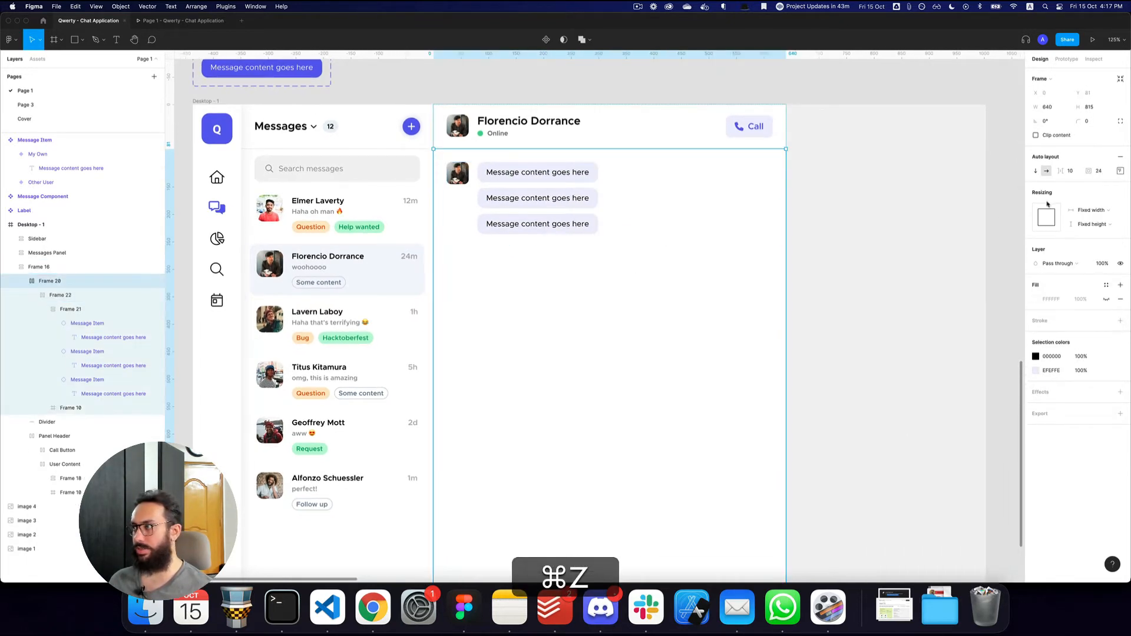
Step: Switch the conversation frame's auto layout to vertical and duplicate the avatar and message group inside it
click(1035, 170)
click(457, 185)
key(super+d)
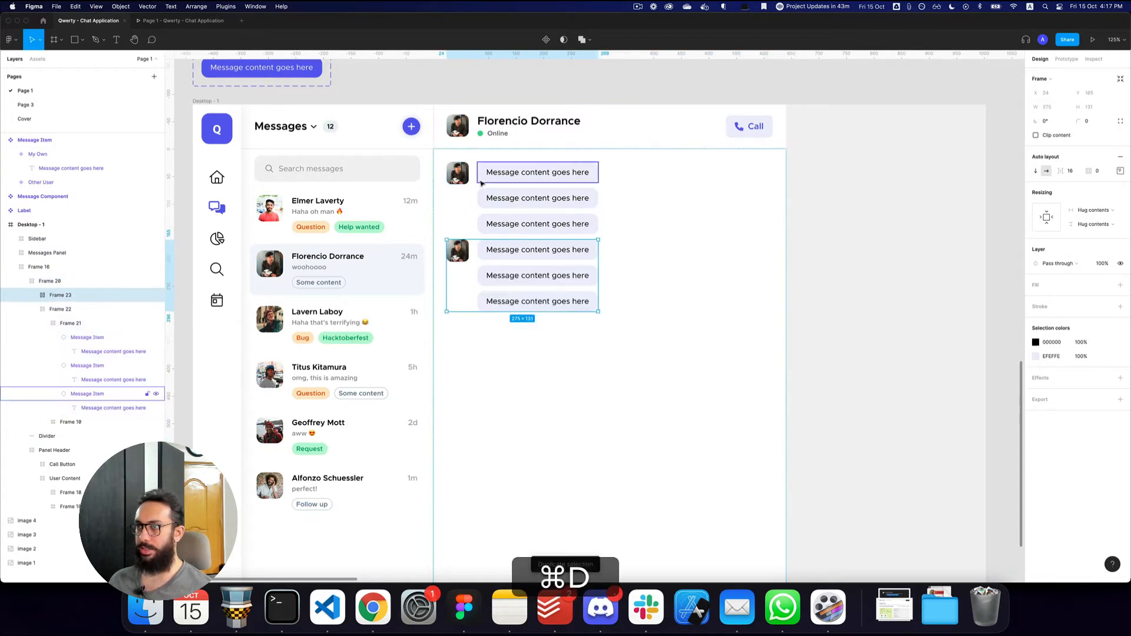
Step: Set the conversation frame's auto layout spacing between the two message groups to 32
super+click(634, 194)
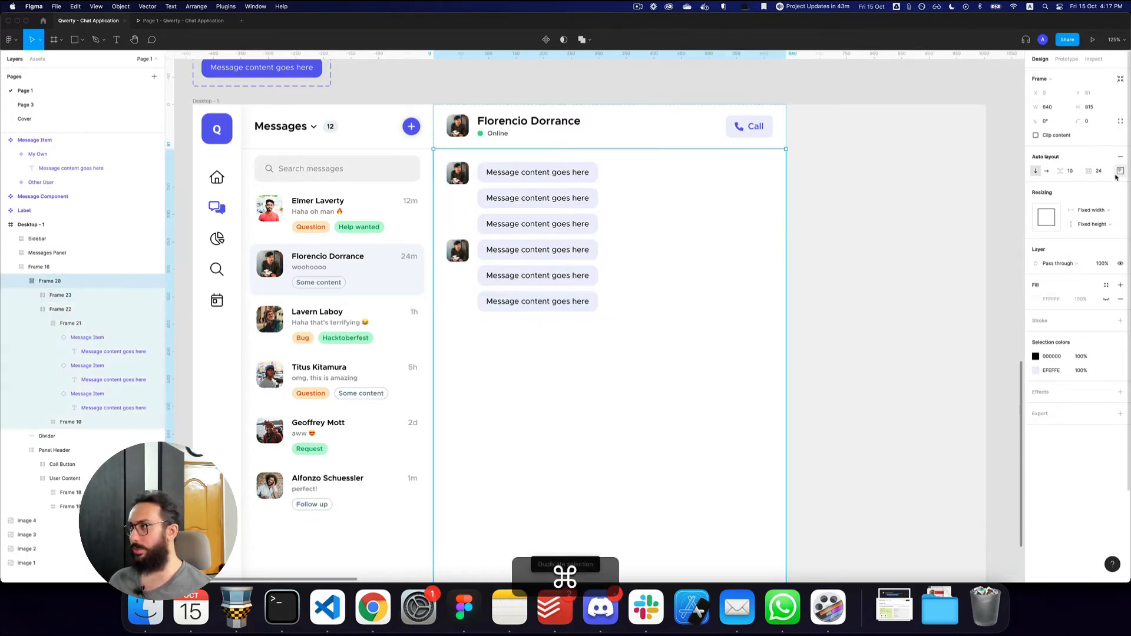
click(1074, 172)
text(24)
key(Return)
click(1074, 171)
text(1)
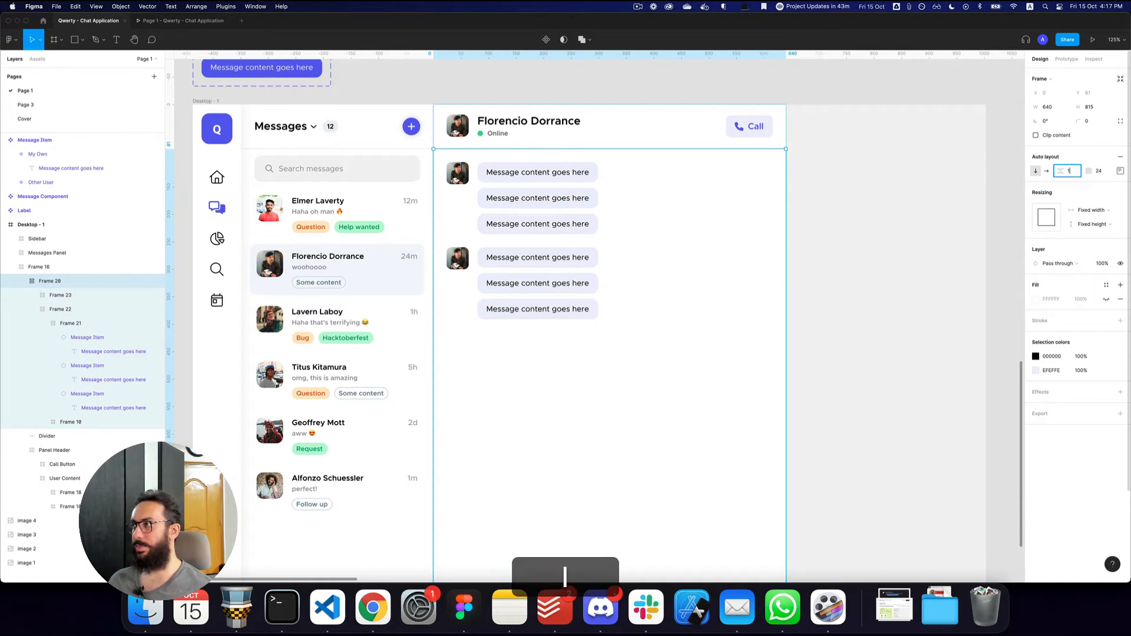
text(0)
key(Return)
Step: Reorder the duplicated group so its avatar sits after the message stack
click(513, 295)
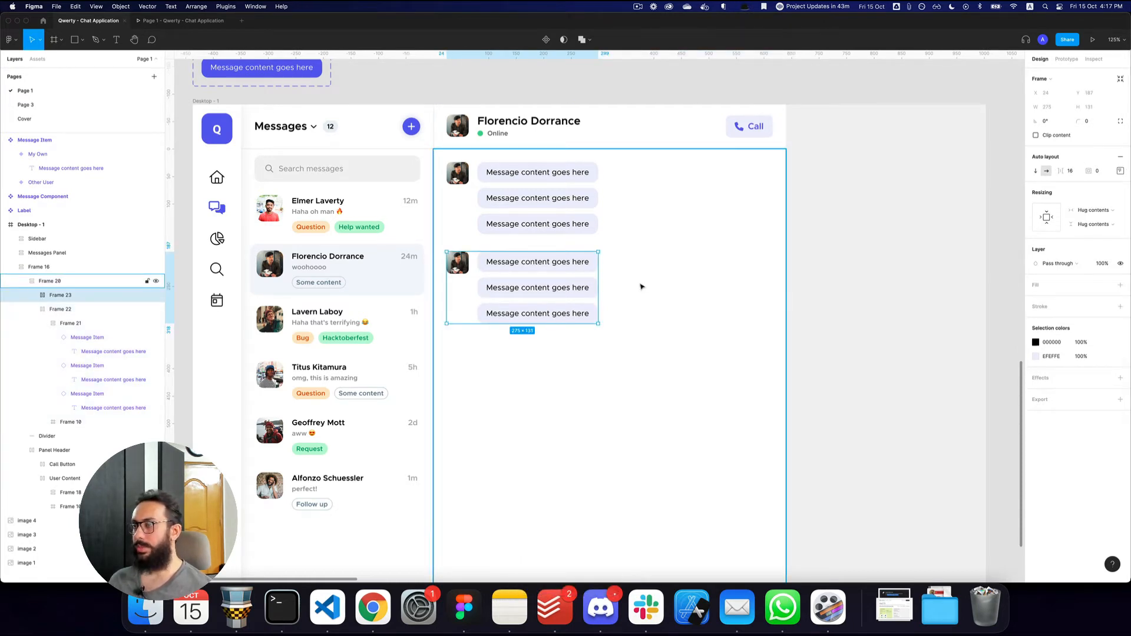
click(462, 269)
key(0)
key(Right)
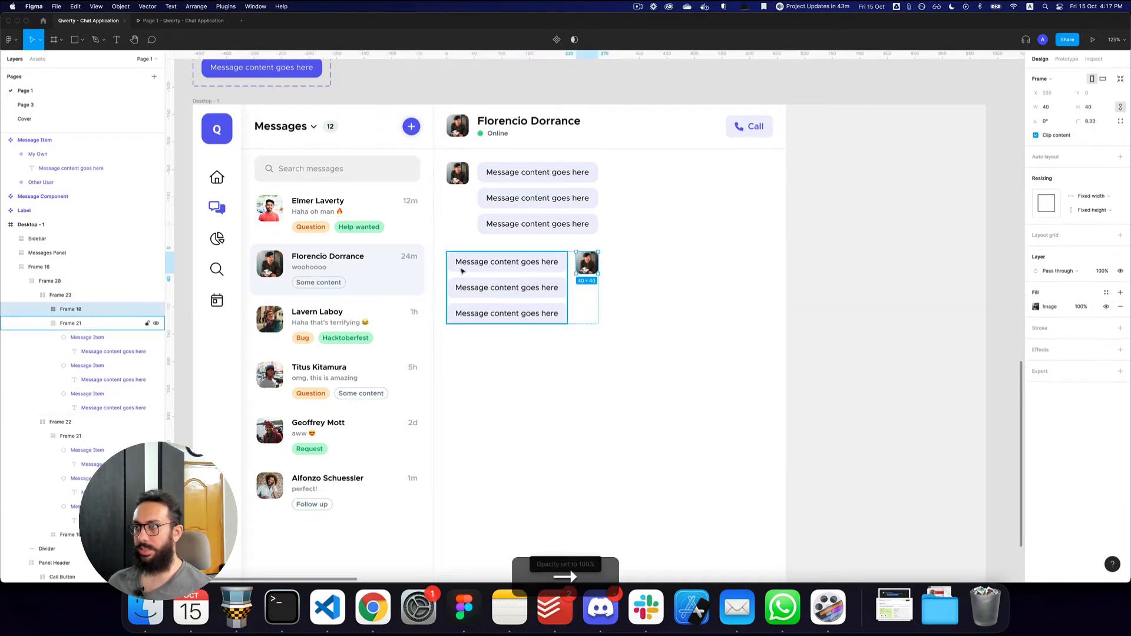
Step: Make both message groups fill the container's width and align the duplicated group's contents to the top right
click(585, 298)
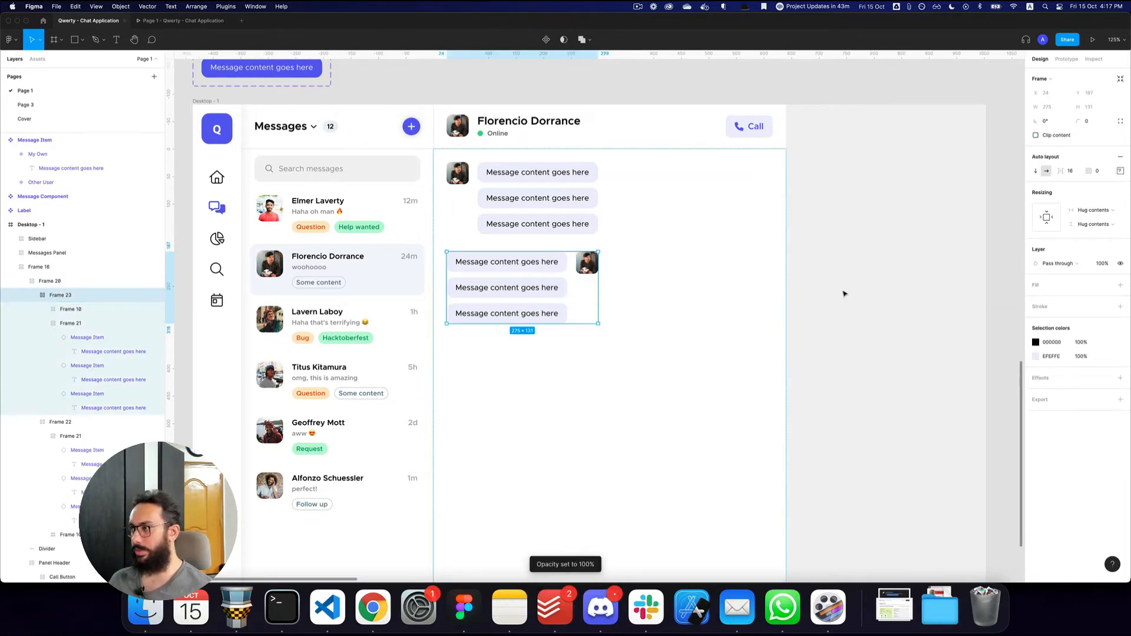
click(1058, 221)
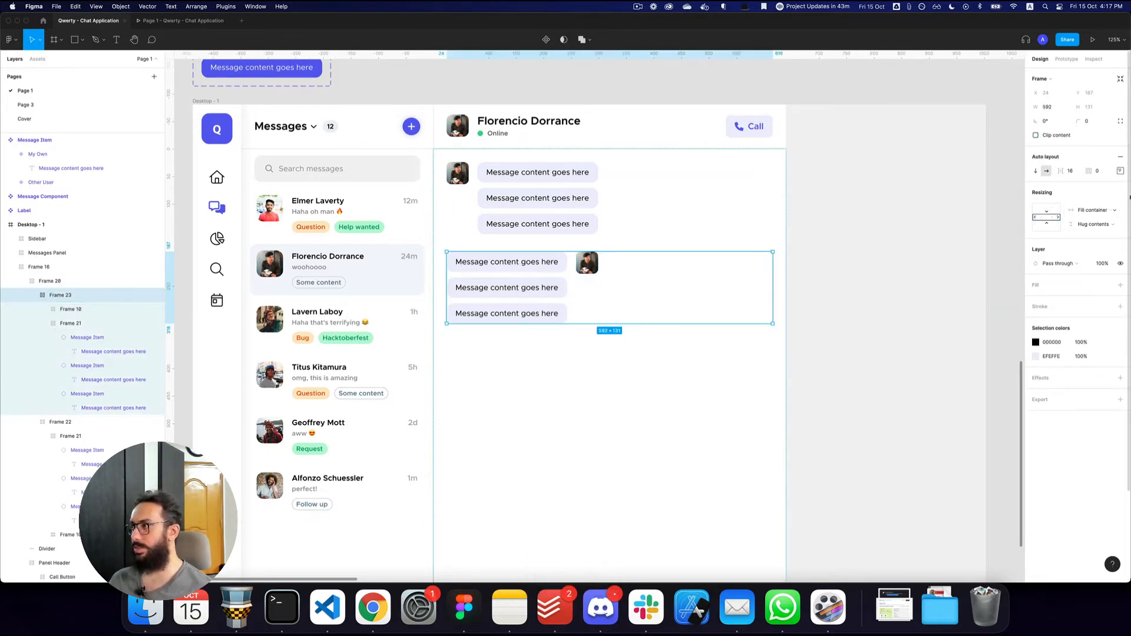
click(1120, 171)
click(1099, 203)
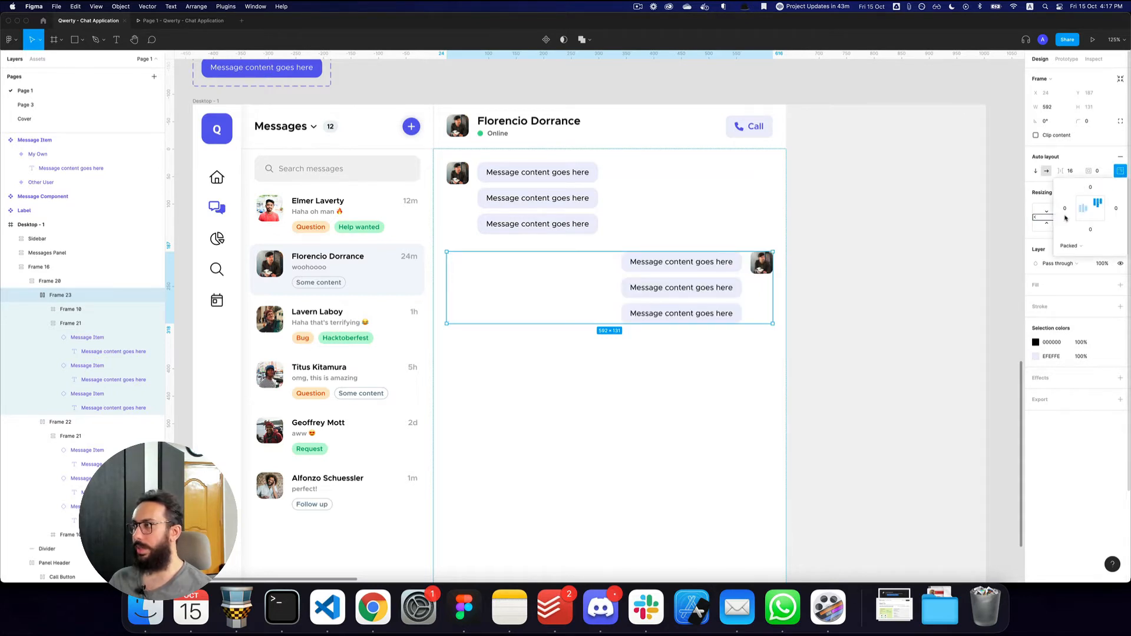
click(550, 202)
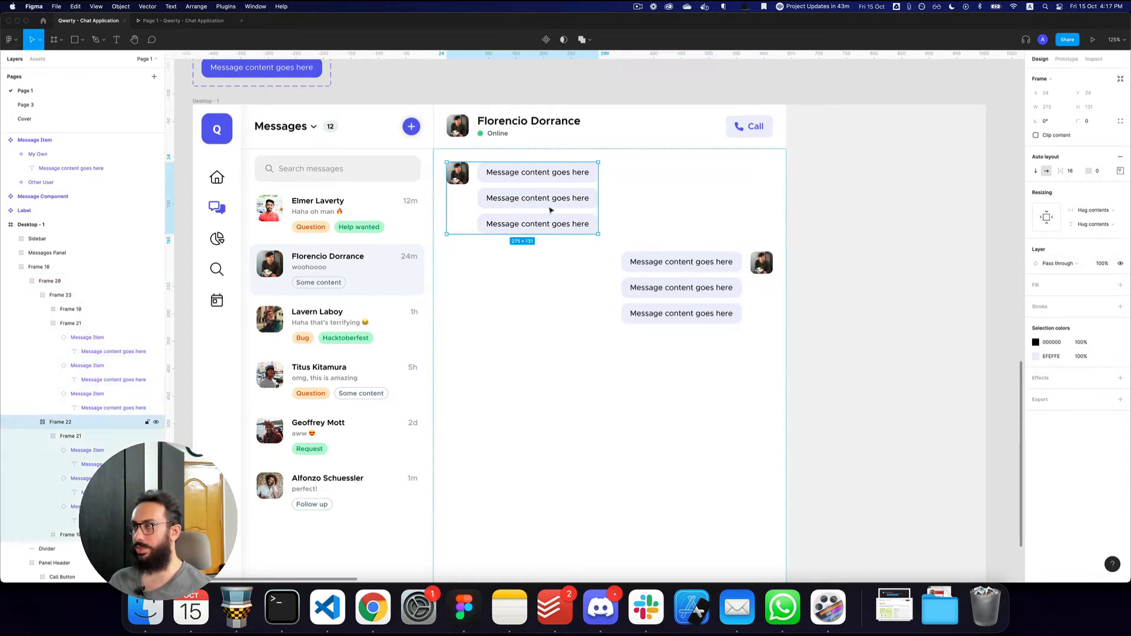
click(1058, 219)
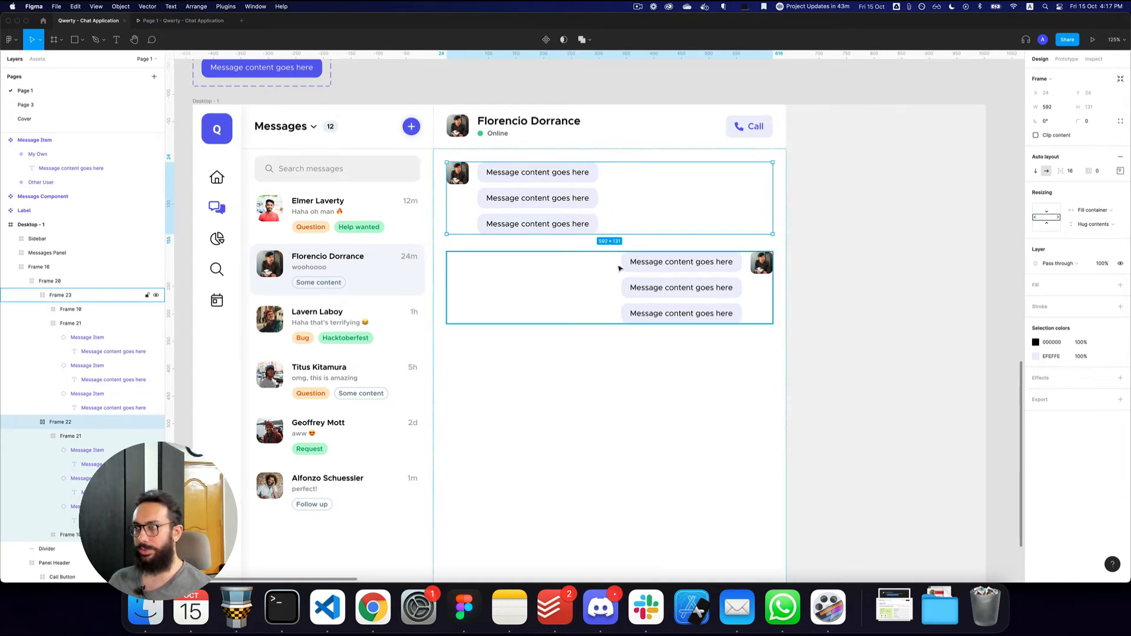
Step: Remove the lower two messages from the right-aligned group
double_click(697, 292)
double_click(697, 291)
shift+click(696, 313)
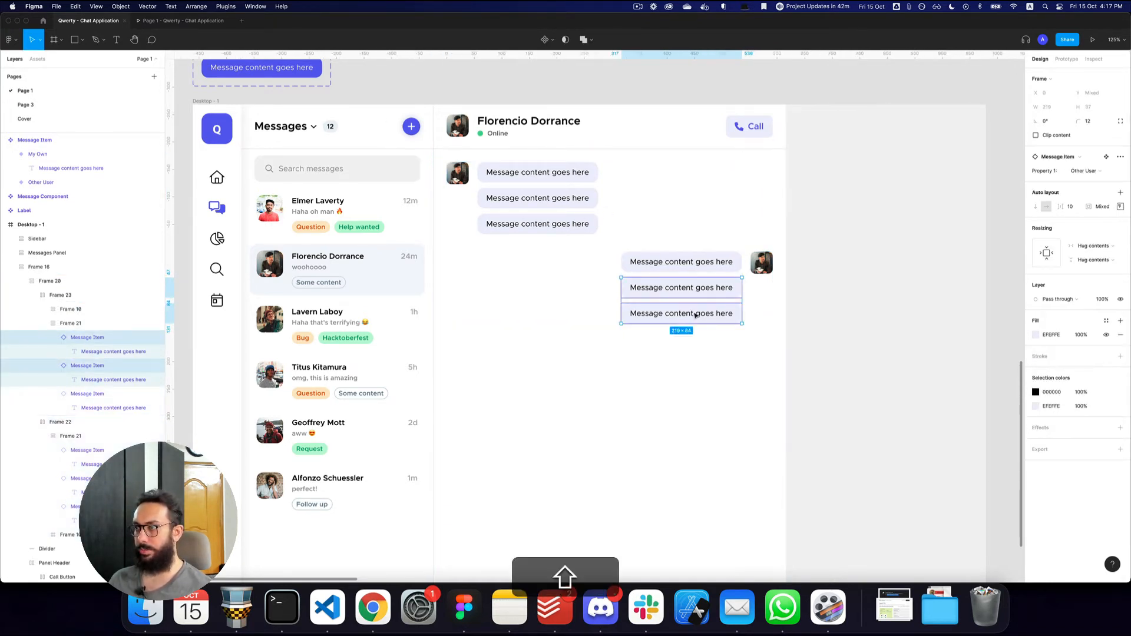
key(shift+super+x)
key(super+x)
Step: Change the remaining message in the right-aligned group to the My Own variant
click(693, 268)
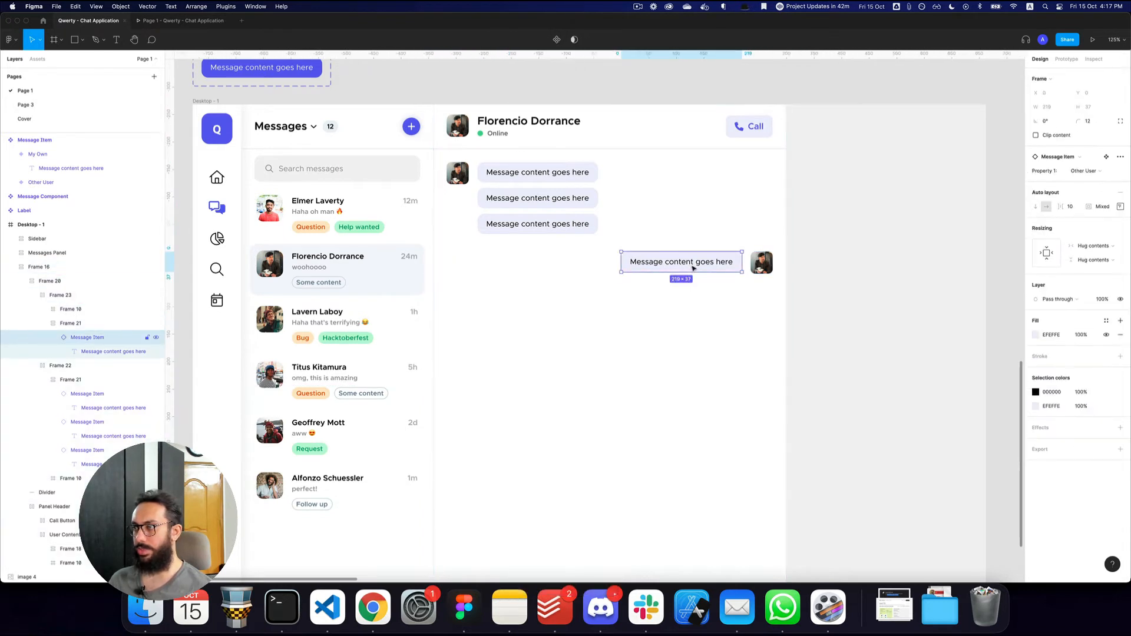
key(shift)
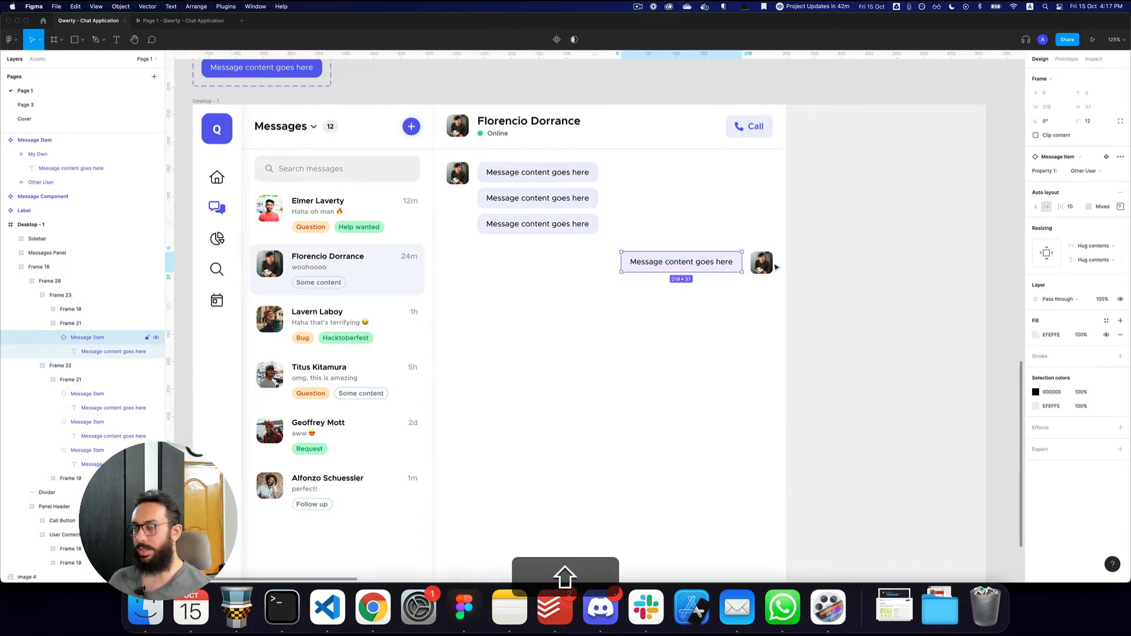
click(1096, 171)
click(1094, 183)
Step: Duplicate the first message group, place the copy below the My Own reply, and hide its last message
click(609, 222)
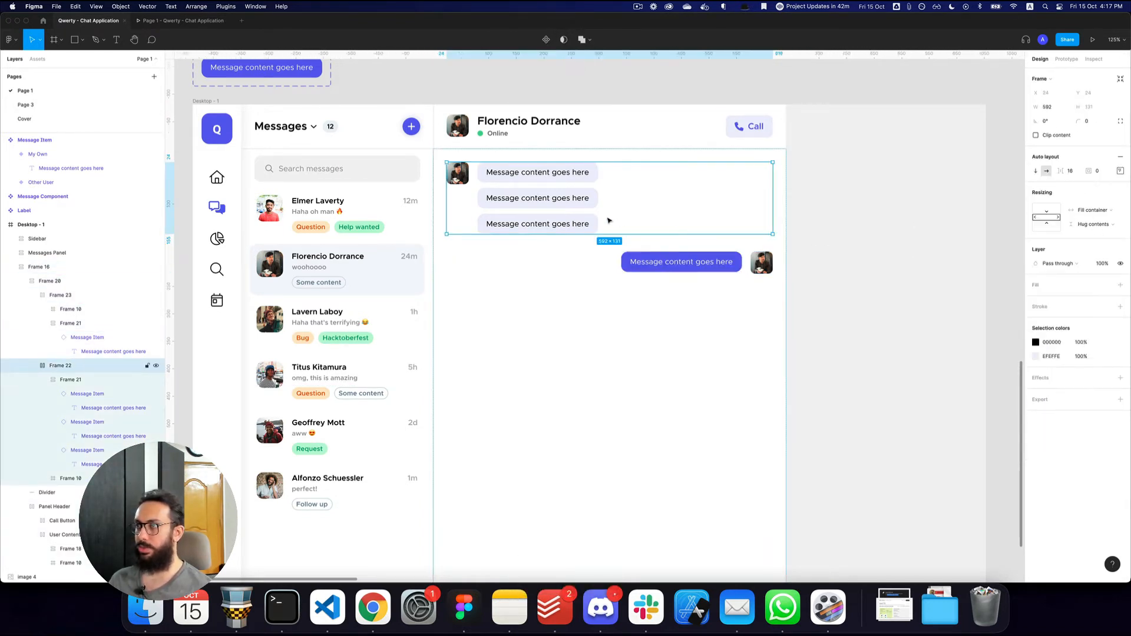
key(super+d)
key(Down)
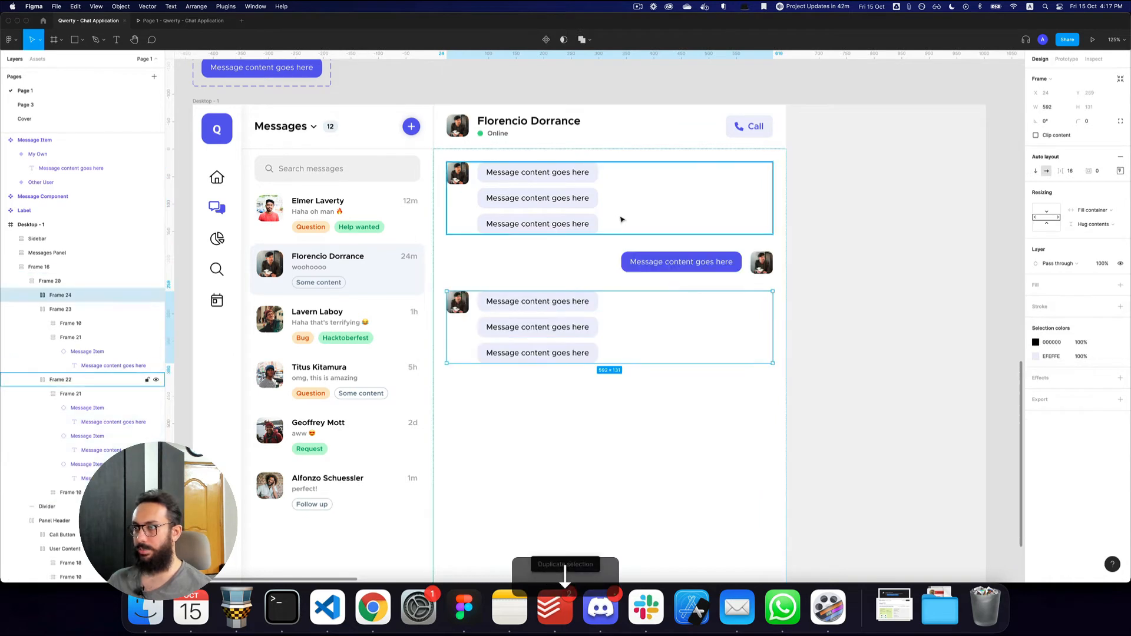
click(557, 353)
key(shift+super+h)
click(631, 328)
click(678, 277)
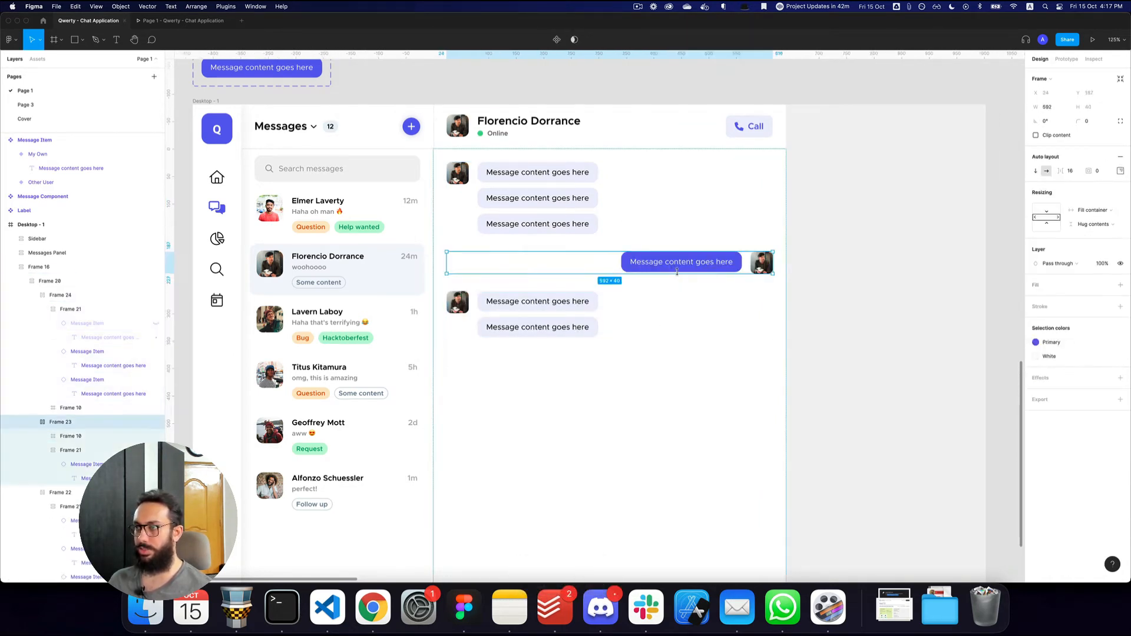
click(574, 224)
key(super+d)
key(Down)
key(Down)
key(super+x)
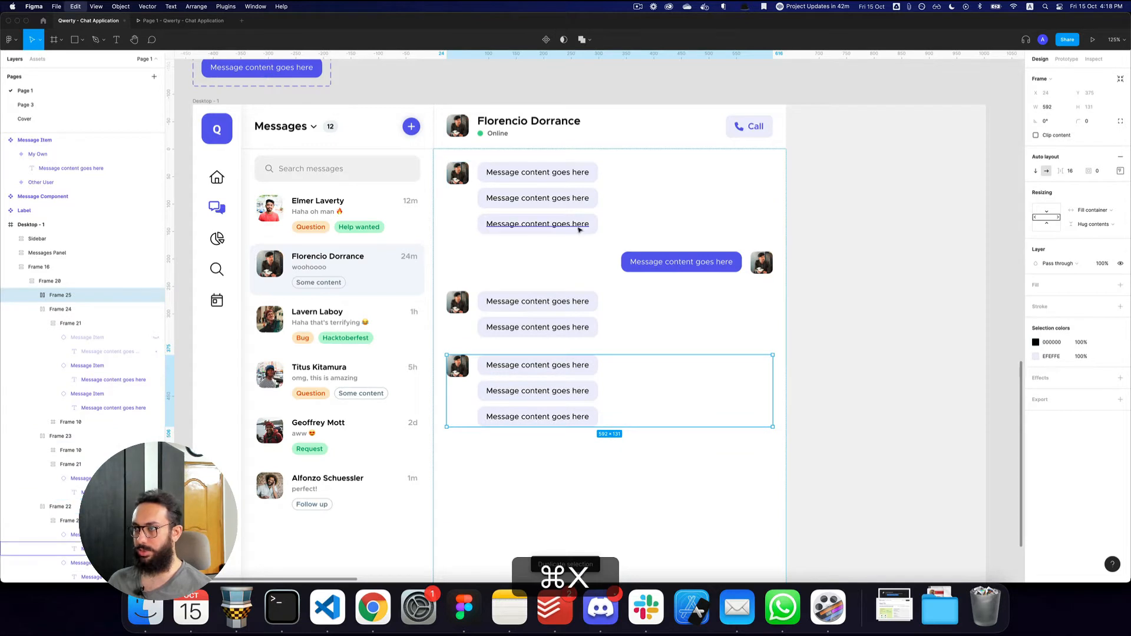
Step: Duplicate the My Own reply group and move the copy to the end of the conversation
click(674, 274)
key(super+d)
key(Down)
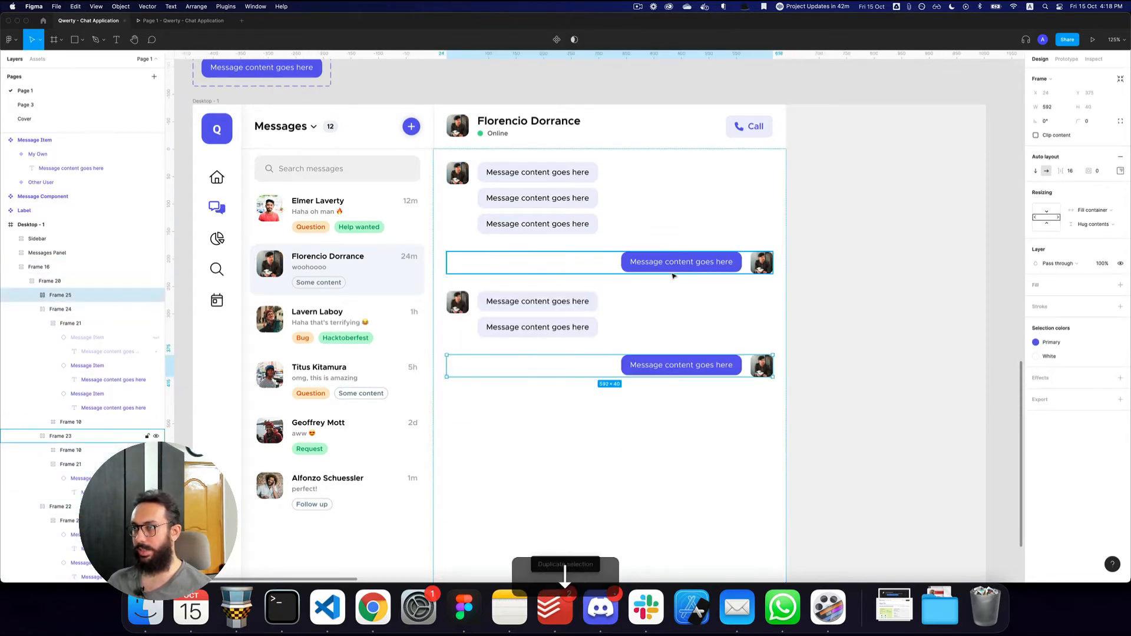
Step: Duplicate the message in the last My Own group twice to make a stack of three
click(681, 365)
key(super+d)
key(super+z)
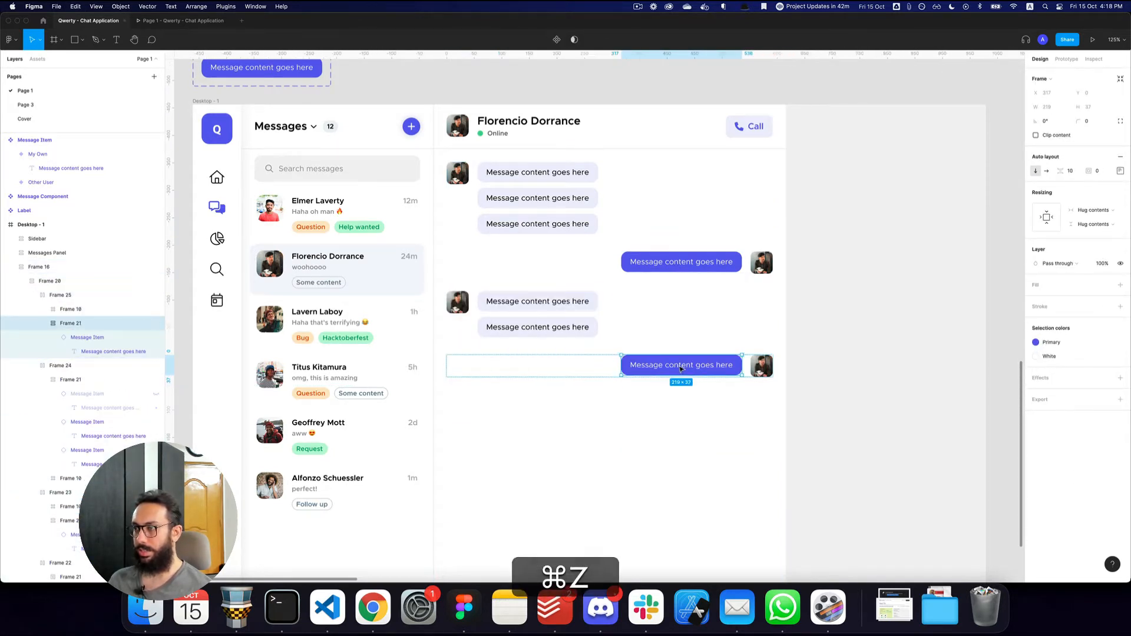
key(super+d)
key(super+d)
click(819, 396)
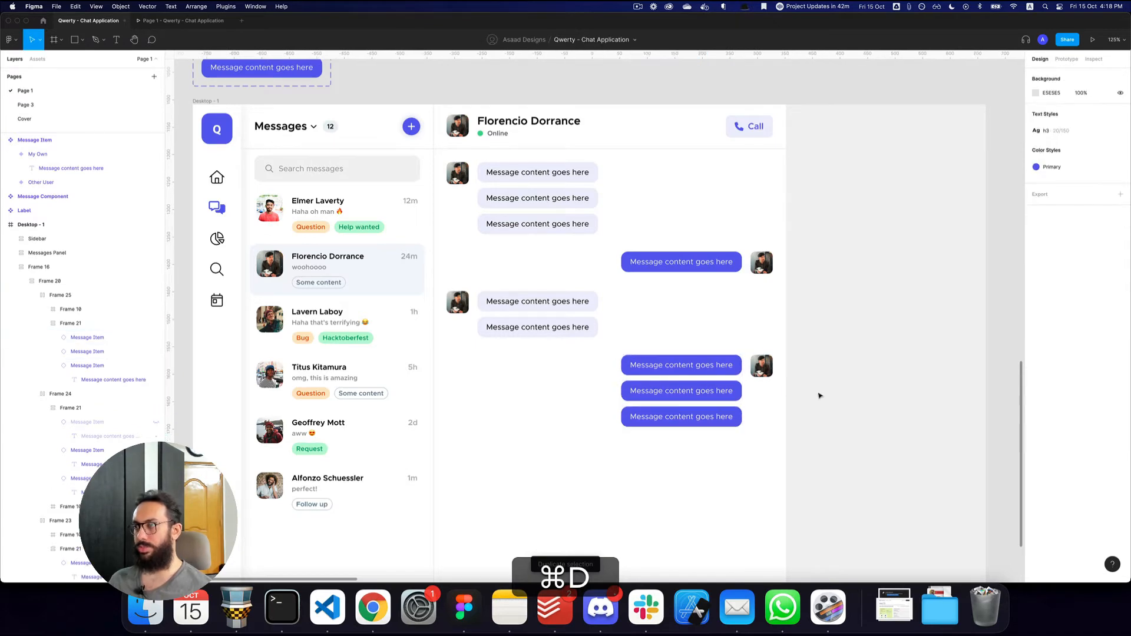
Step: Select the text of every visible message in the conversation and run the Content Reel plugin
drag(819, 395, 754, 370)
super+click(473, 152)
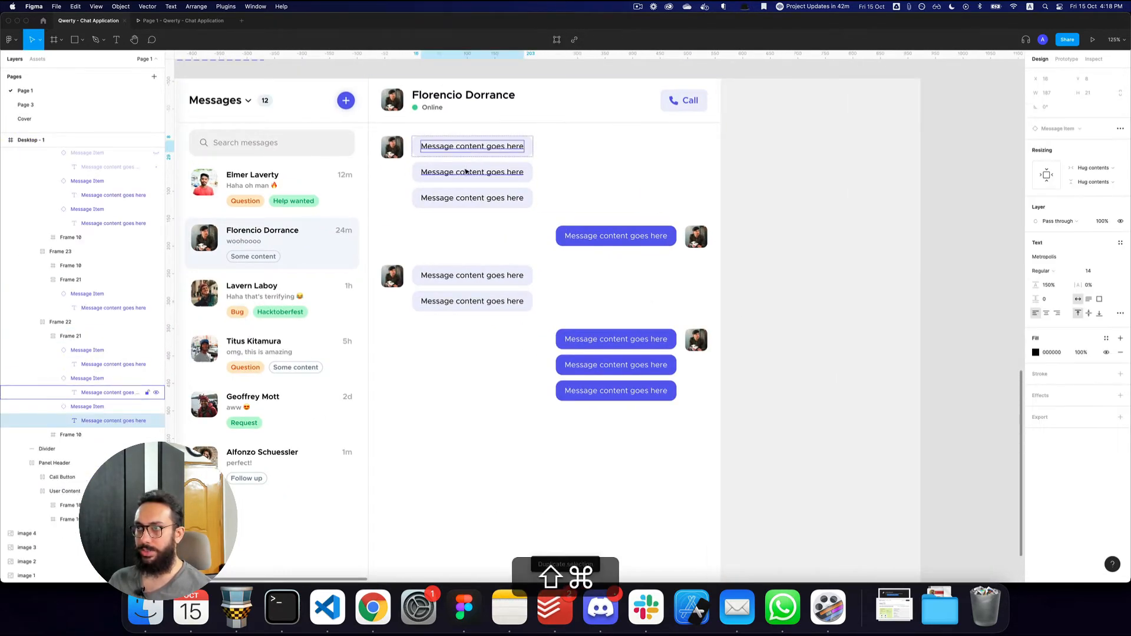
shift+super+click(472, 172)
shift+super+click(472, 198)
shift+super+click(472, 275)
shift+super+click(452, 299)
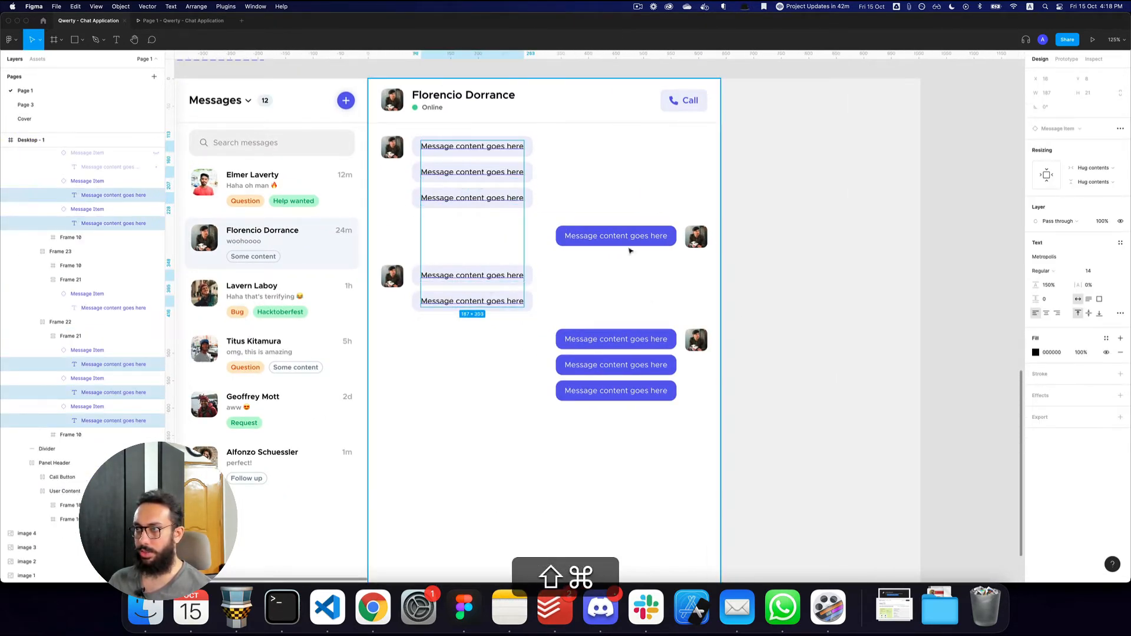
shift+super+click(615, 236)
shift+super+click(623, 340)
shift+super+click(624, 366)
shift+super+click(621, 391)
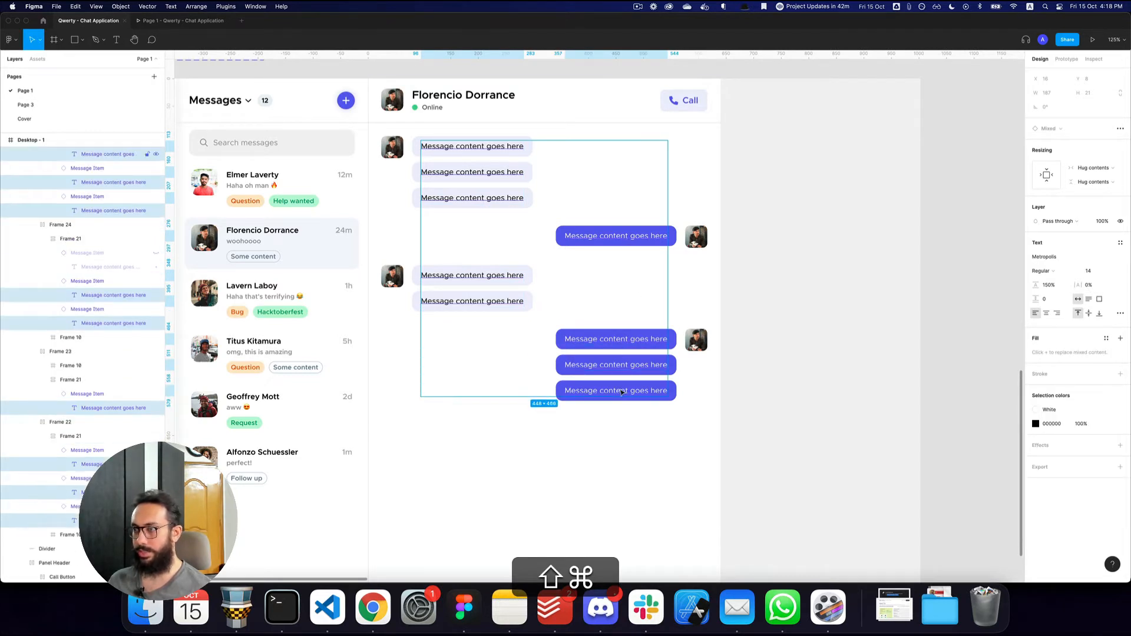
key(shift+super+p)
text(content)
key(Return)
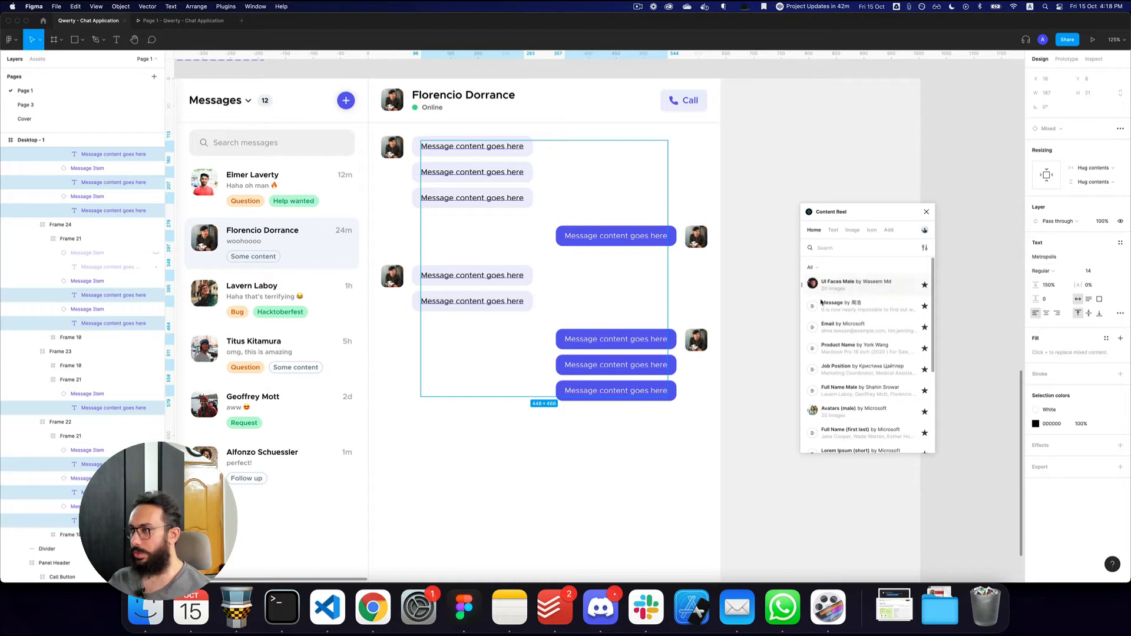
Step: Try filling all the selected message texts with the starred Message content set
click(813, 306)
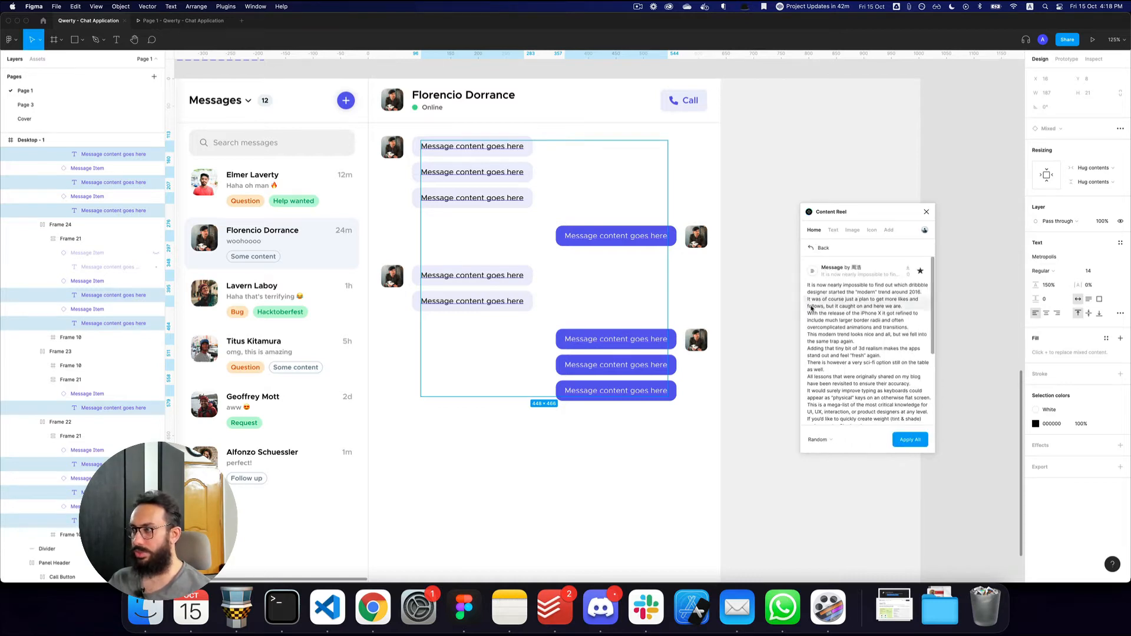
click(907, 441)
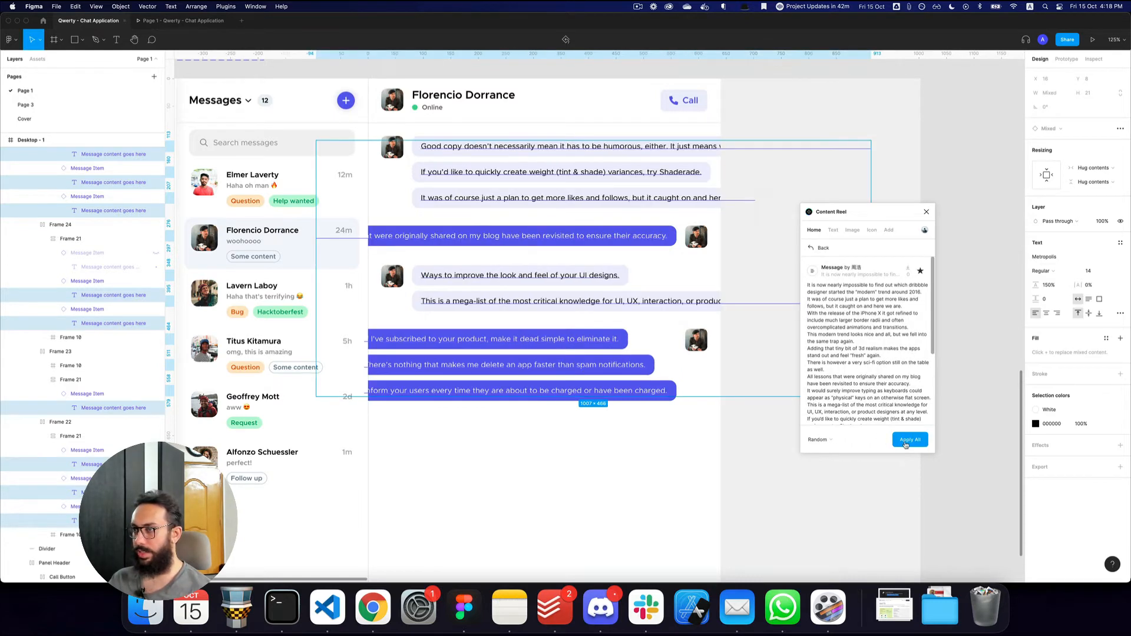
Step: Search the plugin's text content for "message", apply the Chat messages set to all selected texts, and close the plugin
click(833, 230)
text(message)
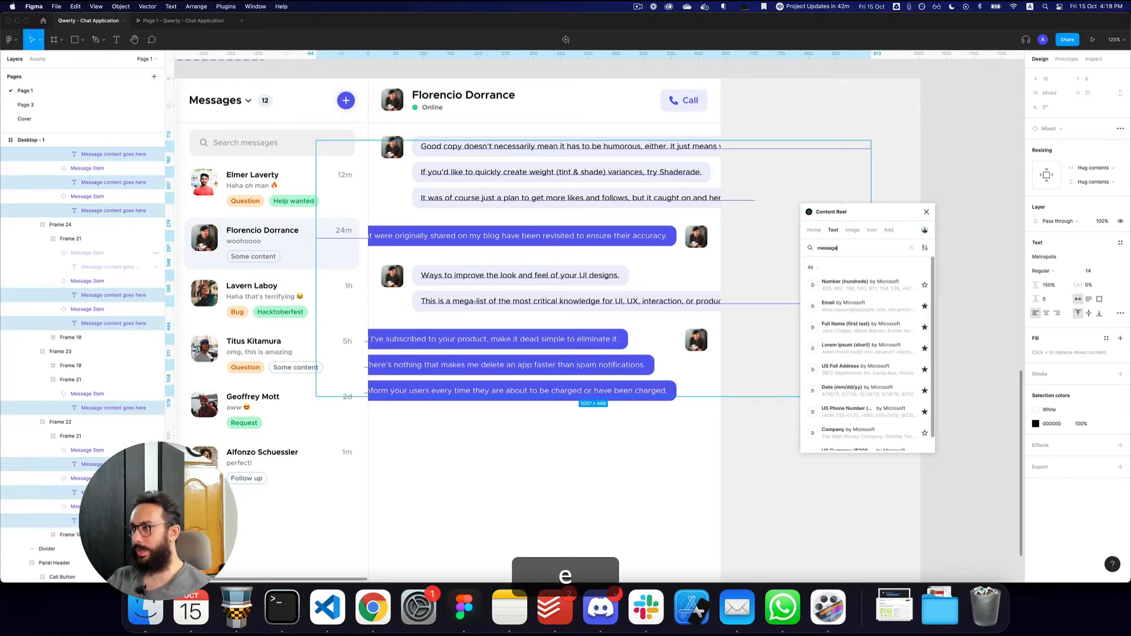
key(Return)
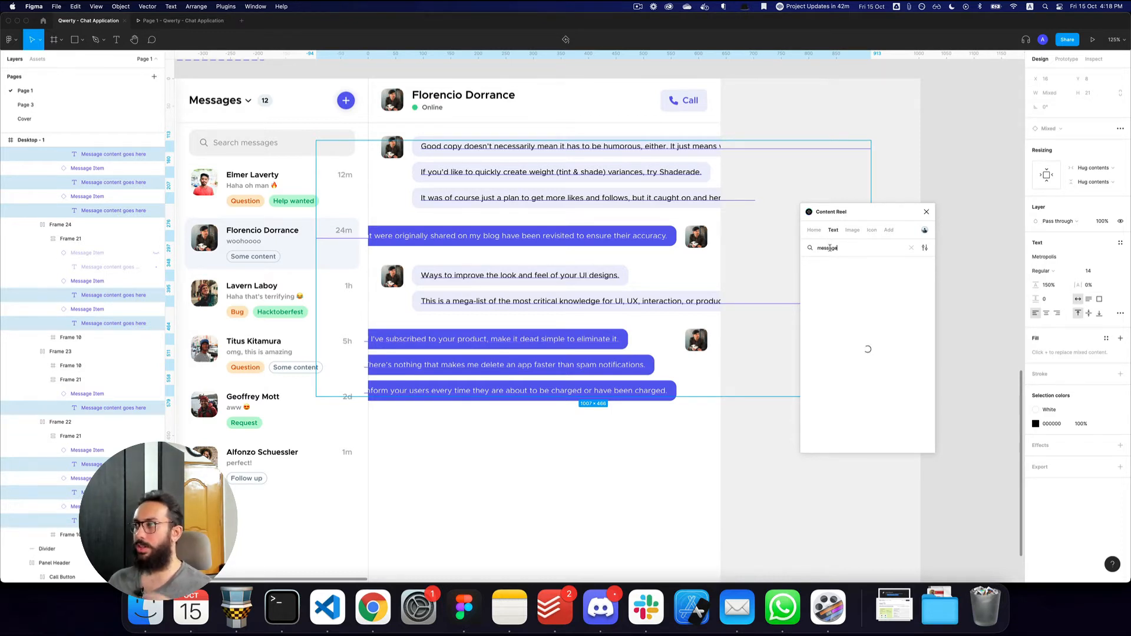
click(811, 285)
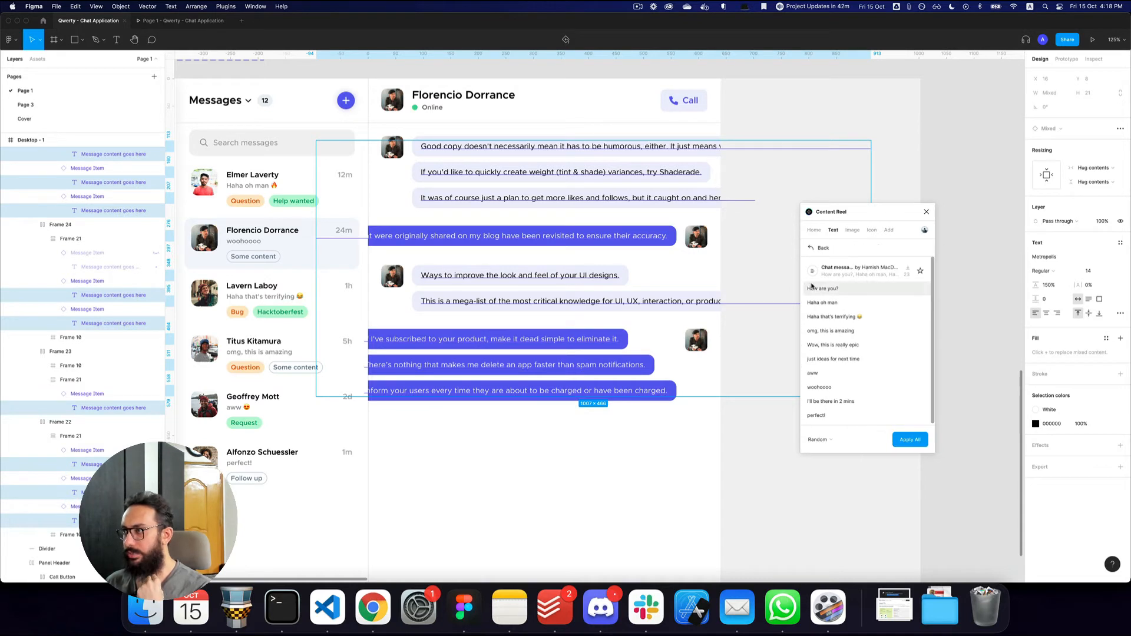
click(816, 248)
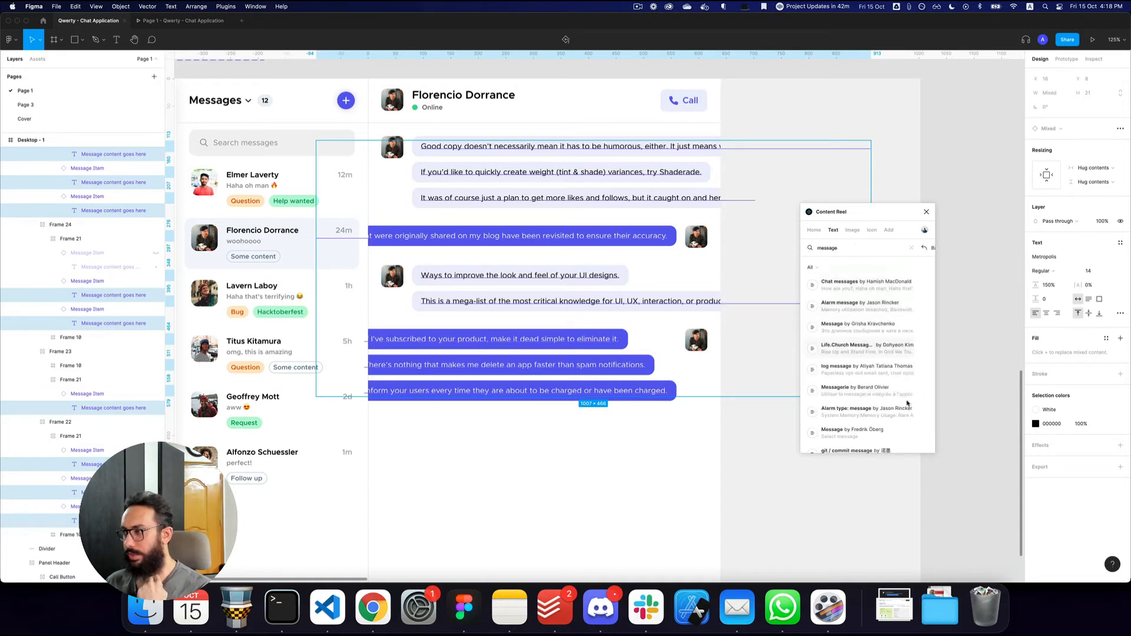
click(814, 287)
click(910, 440)
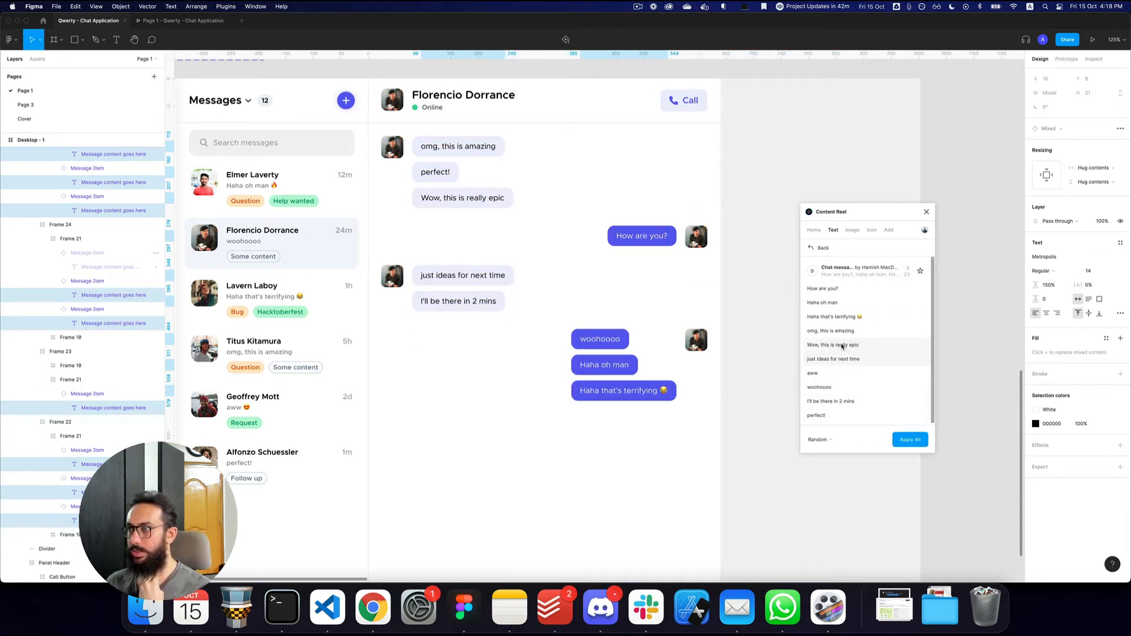
click(814, 249)
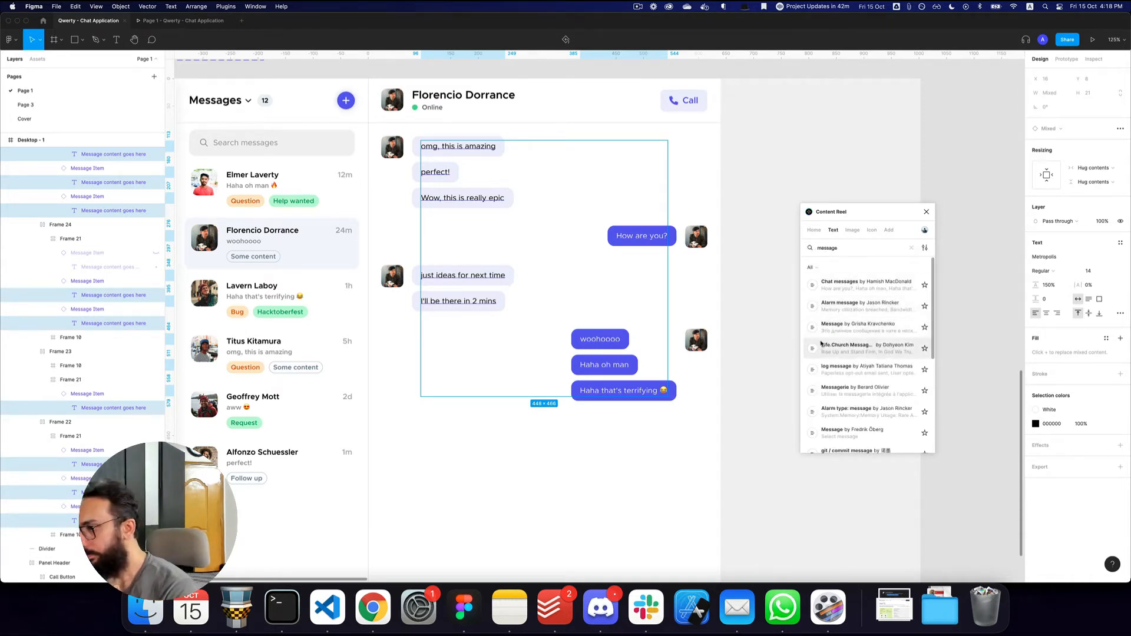
click(927, 213)
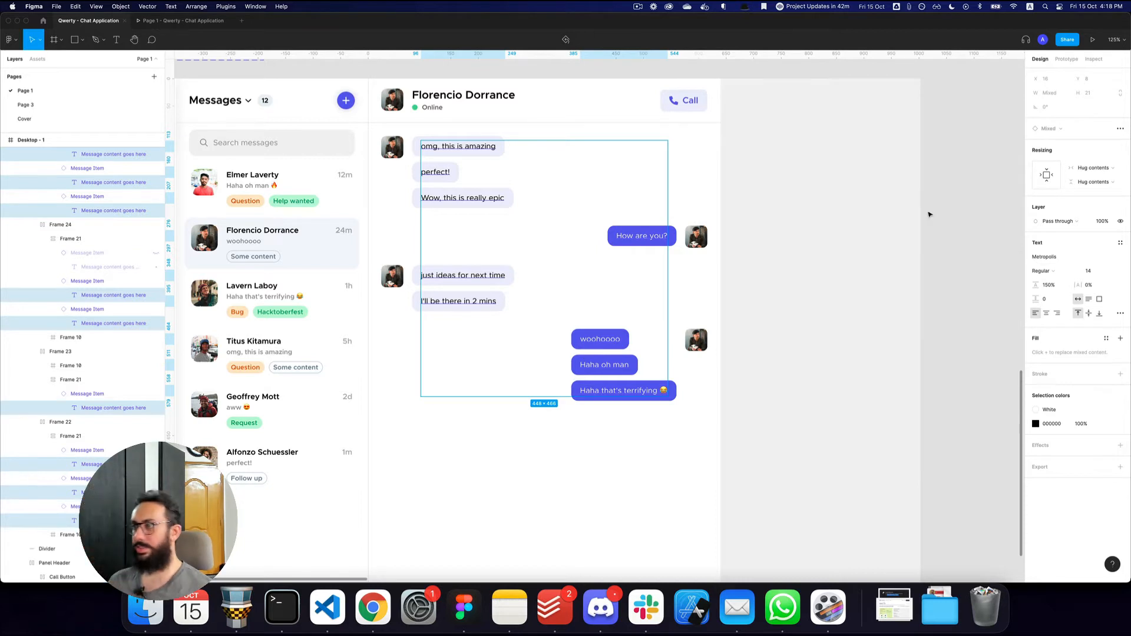
Step: Align the three messages in the last My Own stack to the top right, beside the avatar
click(620, 334)
click(700, 336)
click(671, 351)
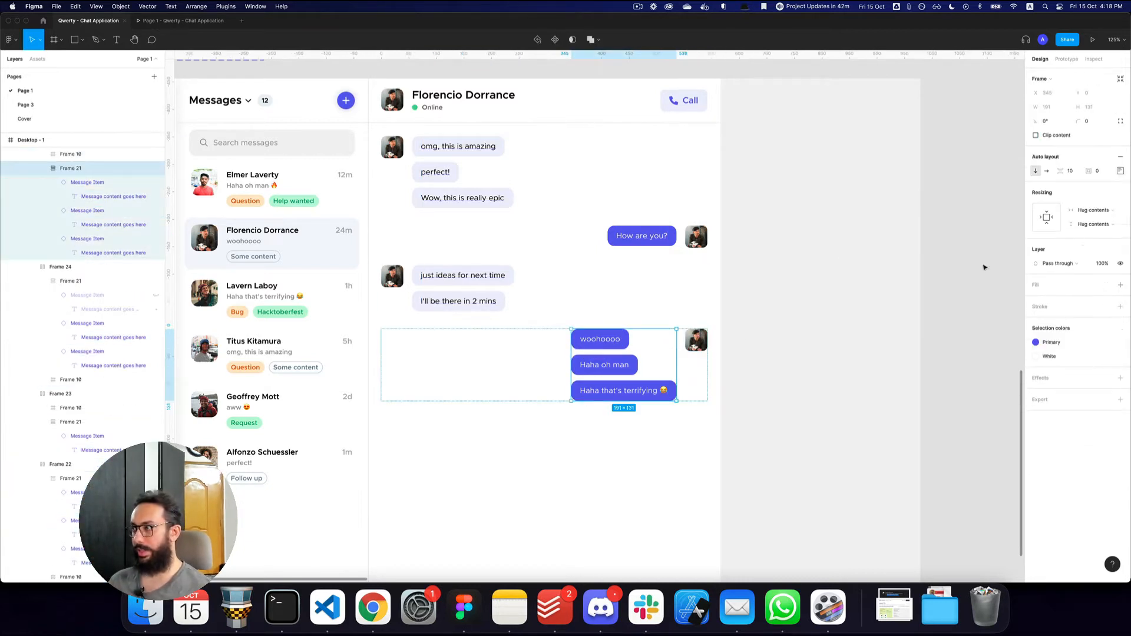
click(1121, 172)
click(1099, 204)
click(846, 268)
key(space)
drag(790, 285, 818, 228)
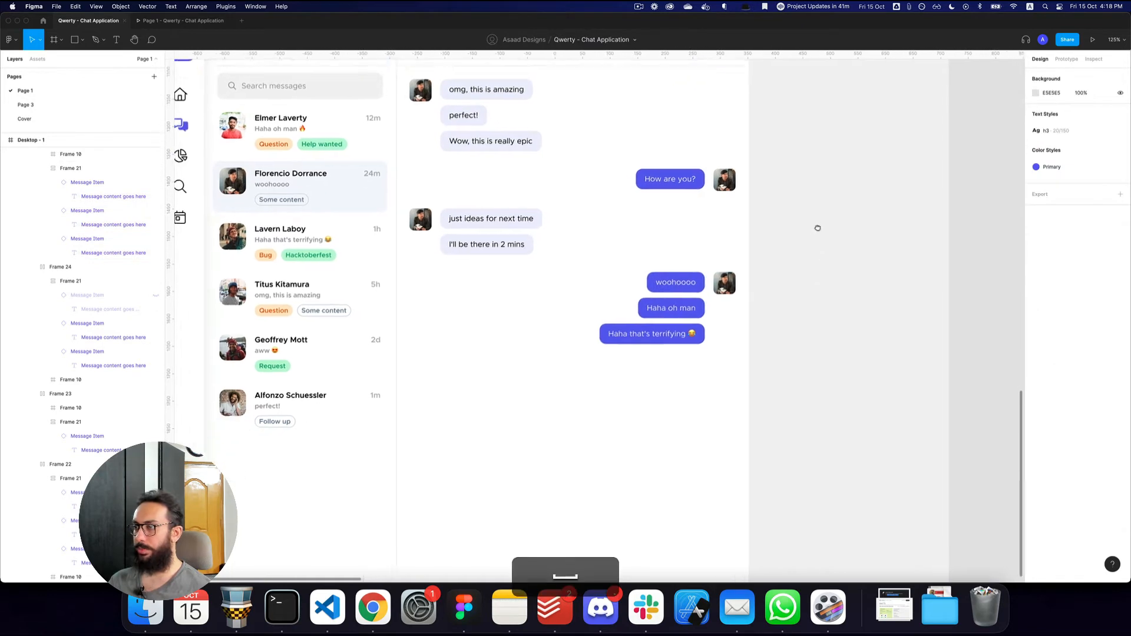
Step: Preview the chat screen in the prototype view, and return to the design file
key(super+z)
scroll(736, 284, down, 5)
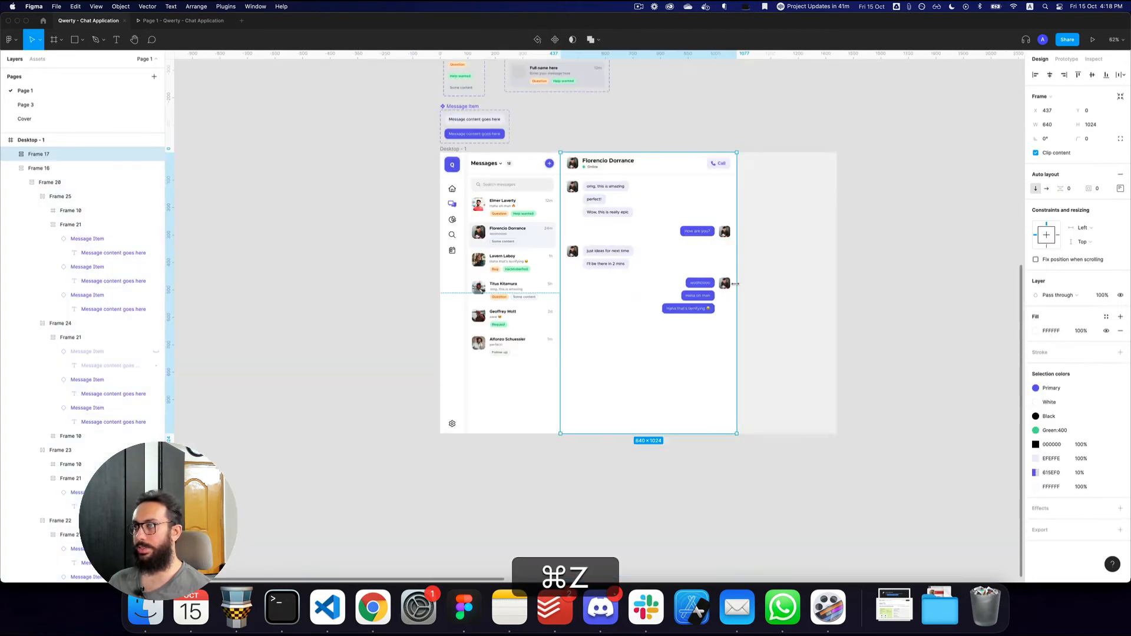
key(super+3)
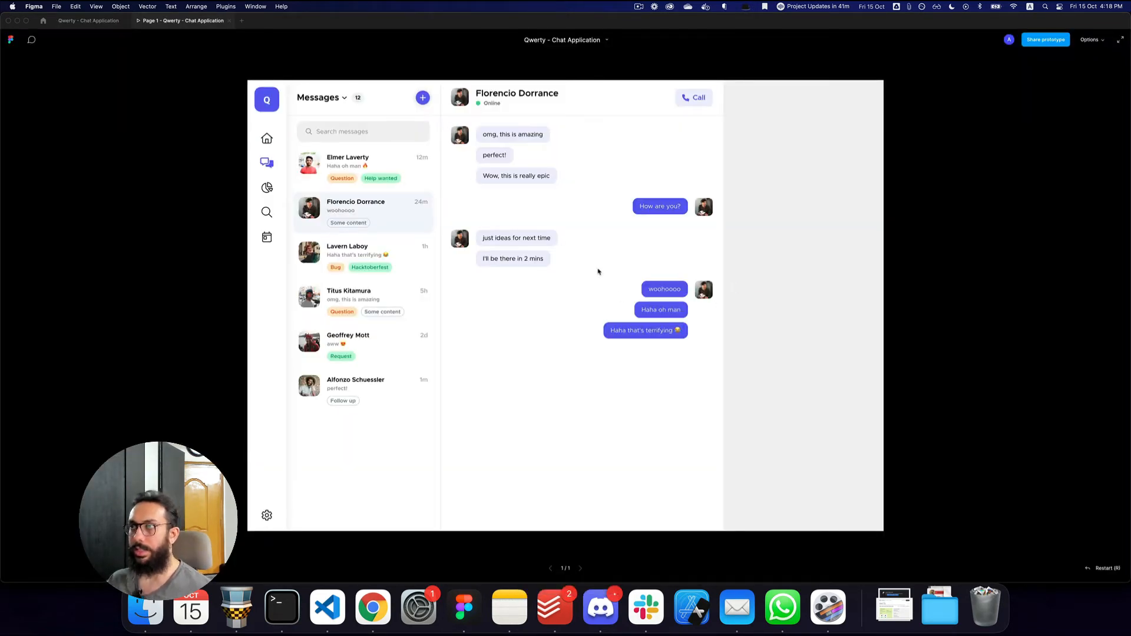
key(super+2)
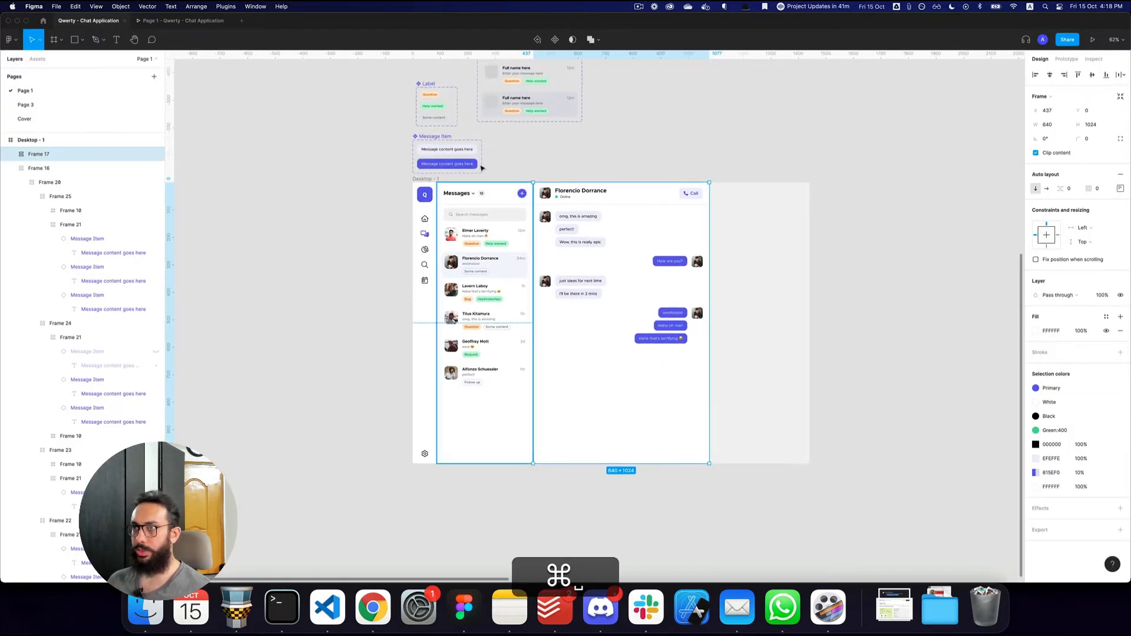
Step: Change the fill of the Message Item component's Other User variant to the light grey F1F1F1
key(super+z)
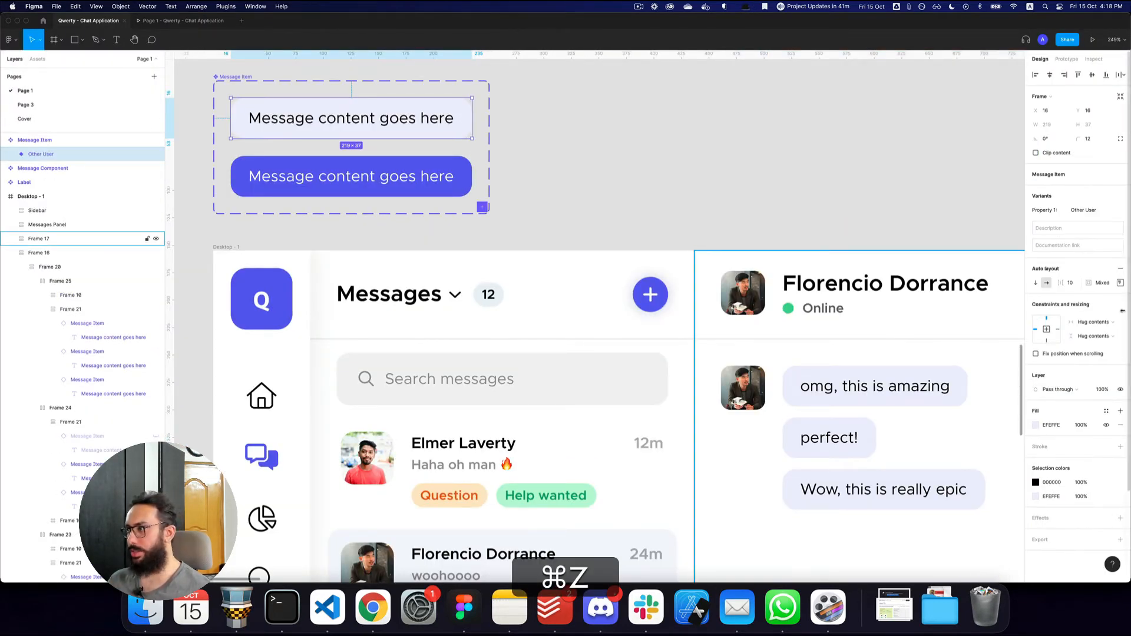
click(1036, 427)
drag(924, 366, 913, 373)
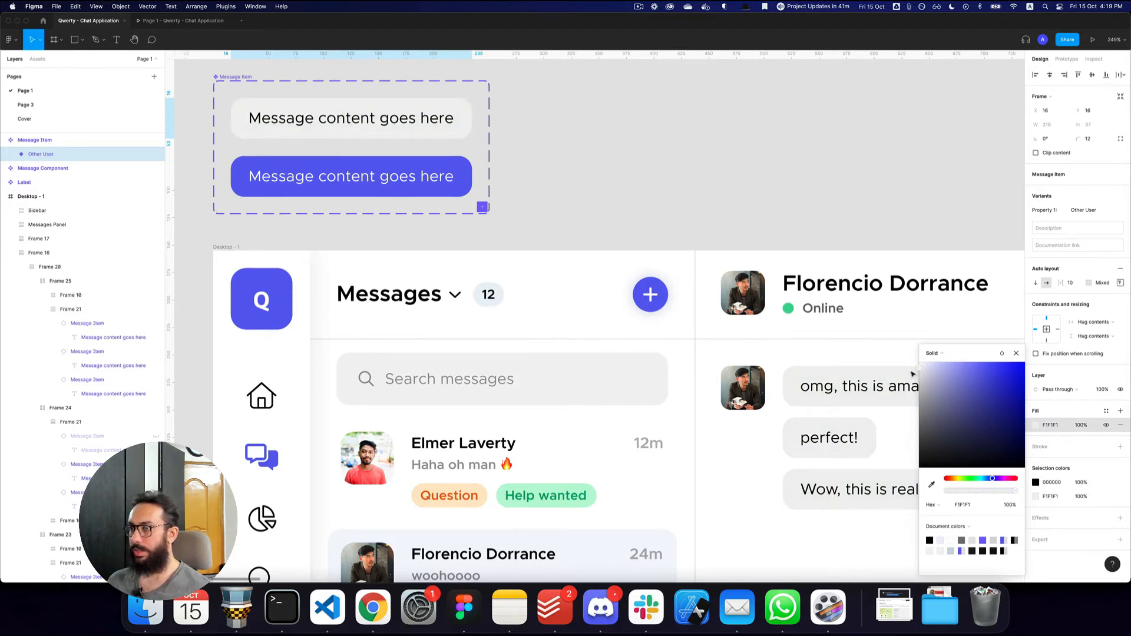
click(885, 222)
key(alt+z)
alt+click(885, 221)
key(space)
drag(885, 221, 581, 157)
drag(718, 240, 653, 251)
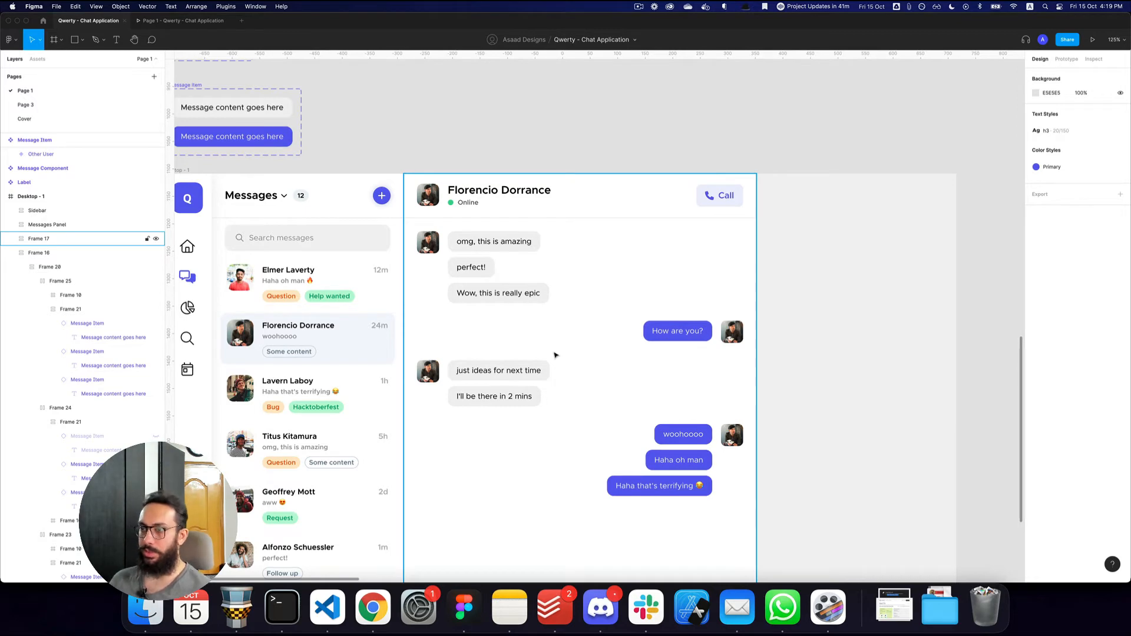
Step: Examine the message input fields in the reference chat designs and the empty space beneath the conversation in Desktop - 1
key(z)
alt+click(576, 346)
key(space)
drag(687, 258, 492, 460)
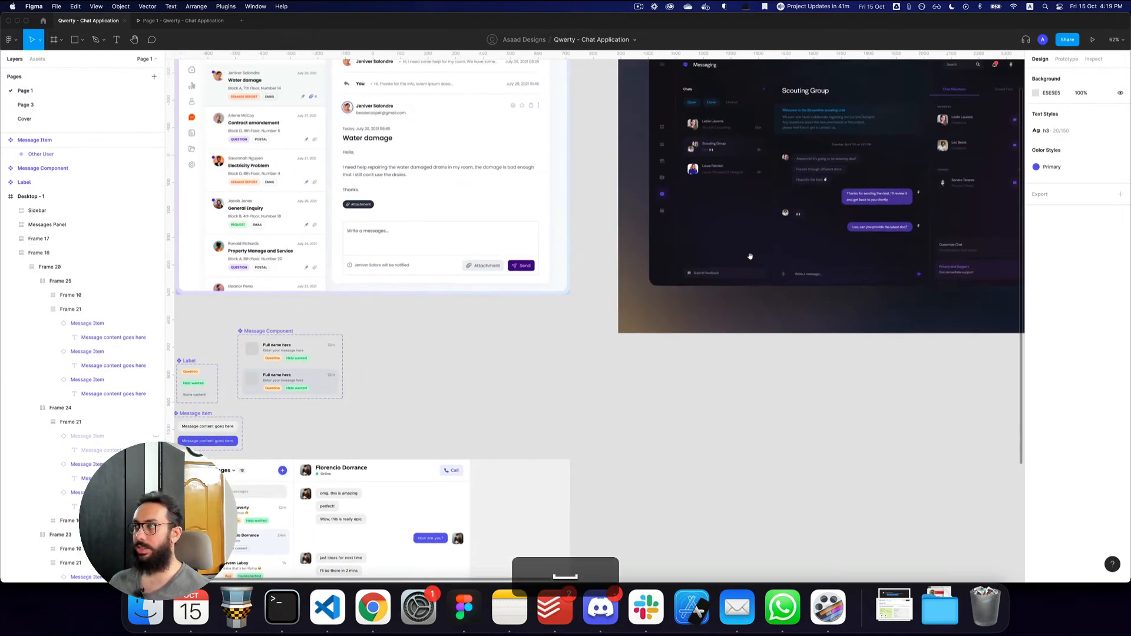
drag(747, 255, 553, 313)
key(z)
click(674, 330)
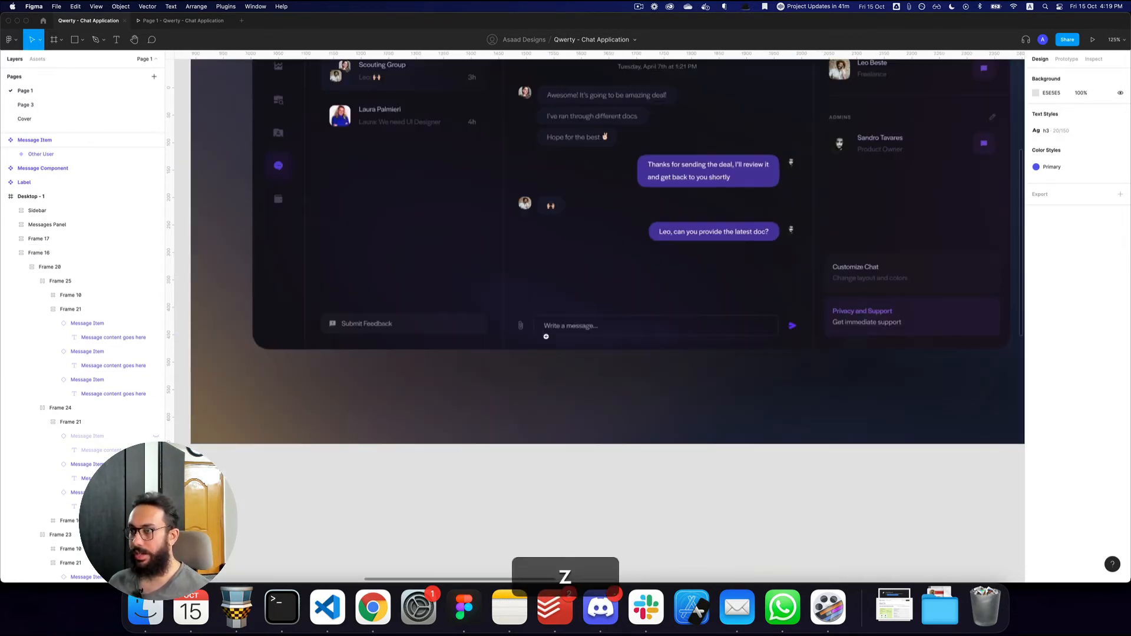
key(z)
alt+click(750, 330)
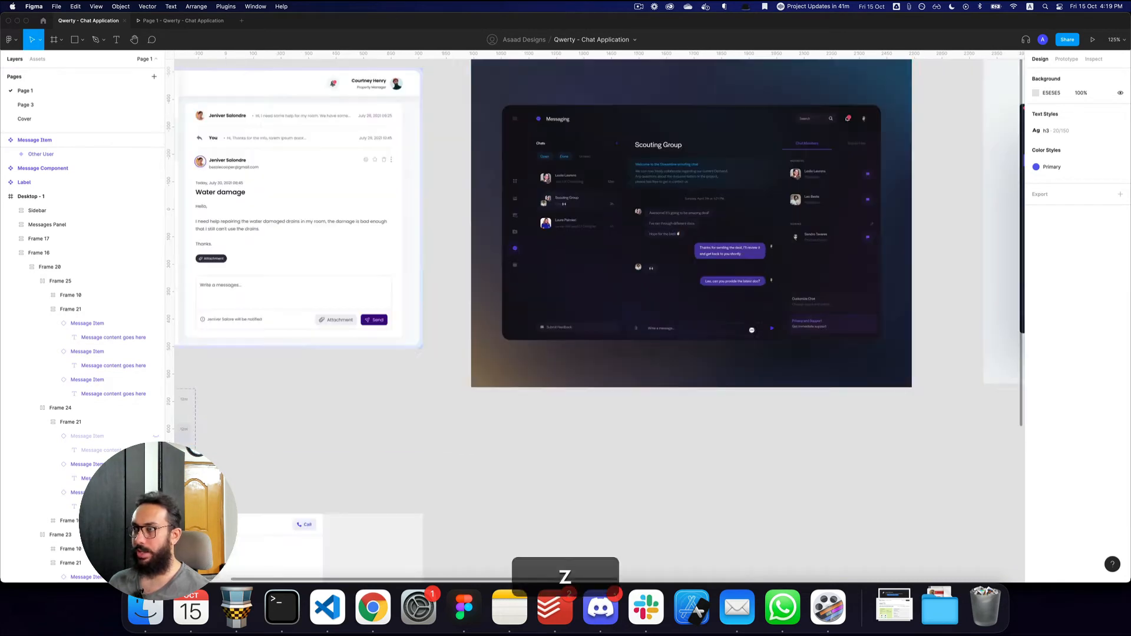
key(space)
drag(691, 299, 884, 118)
drag(694, 365, 858, 145)
click(611, 271)
double_click(612, 270)
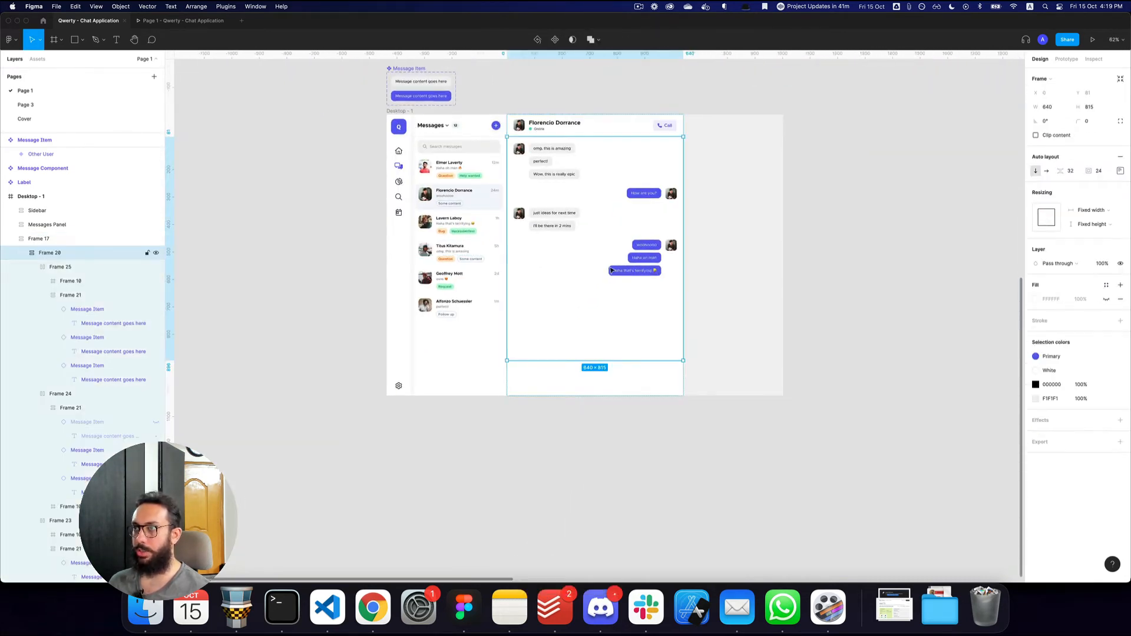
key(z)
click(600, 386)
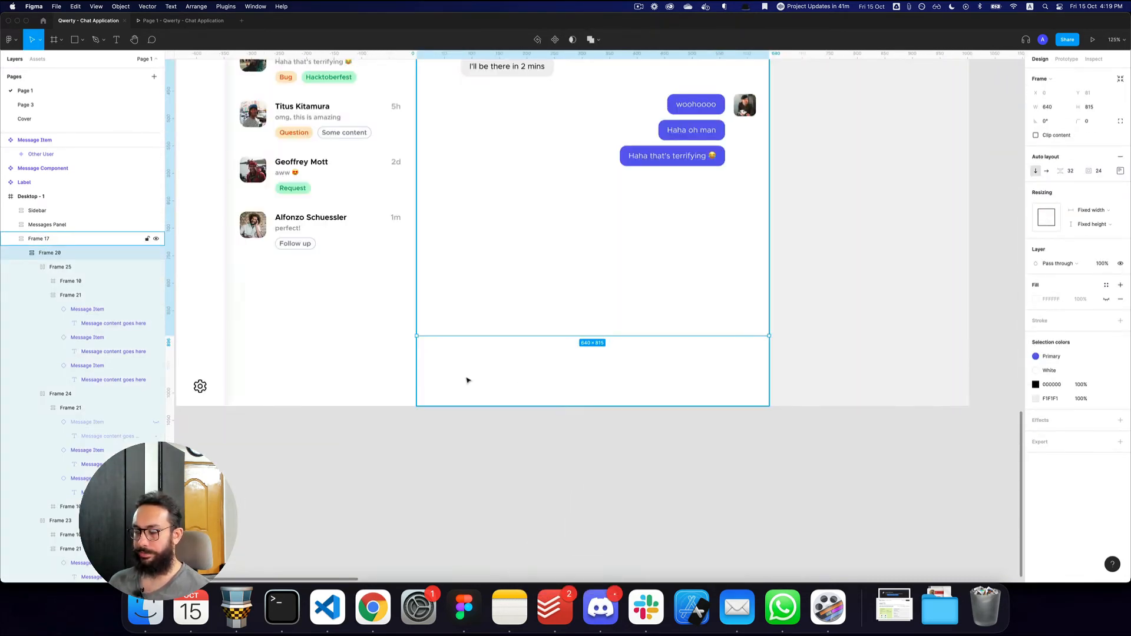
key(space)
drag(478, 237, 556, 535)
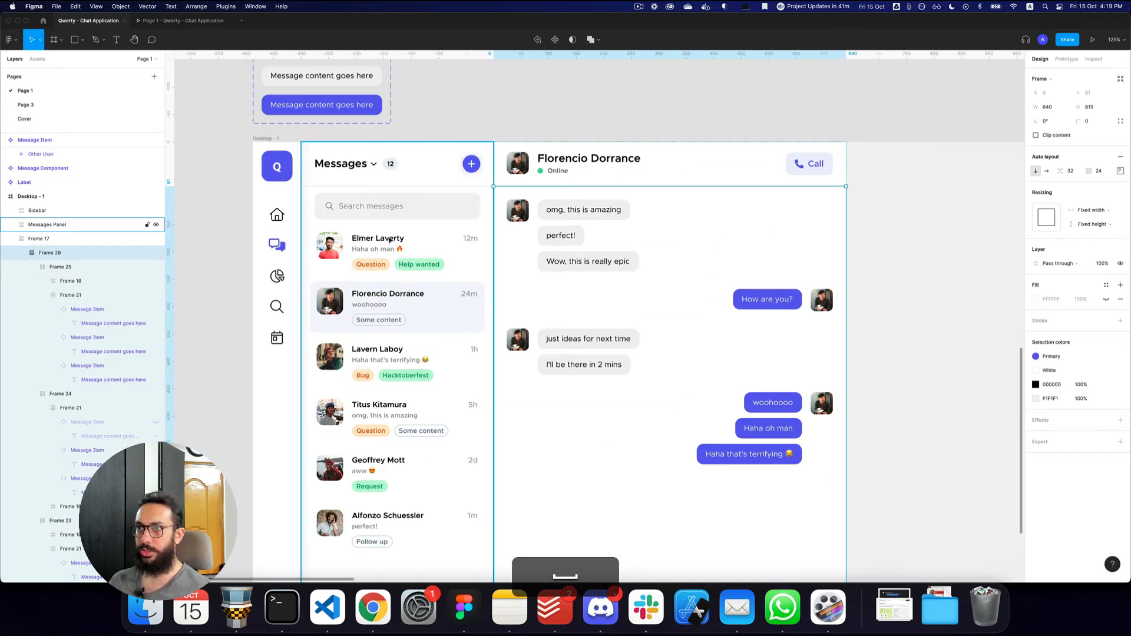
Step: Copy the search field's container from the Messages panel and paste it into the conversation frame, beneath the messages
click(397, 212)
double_click(398, 212)
double_click(397, 213)
key(space)
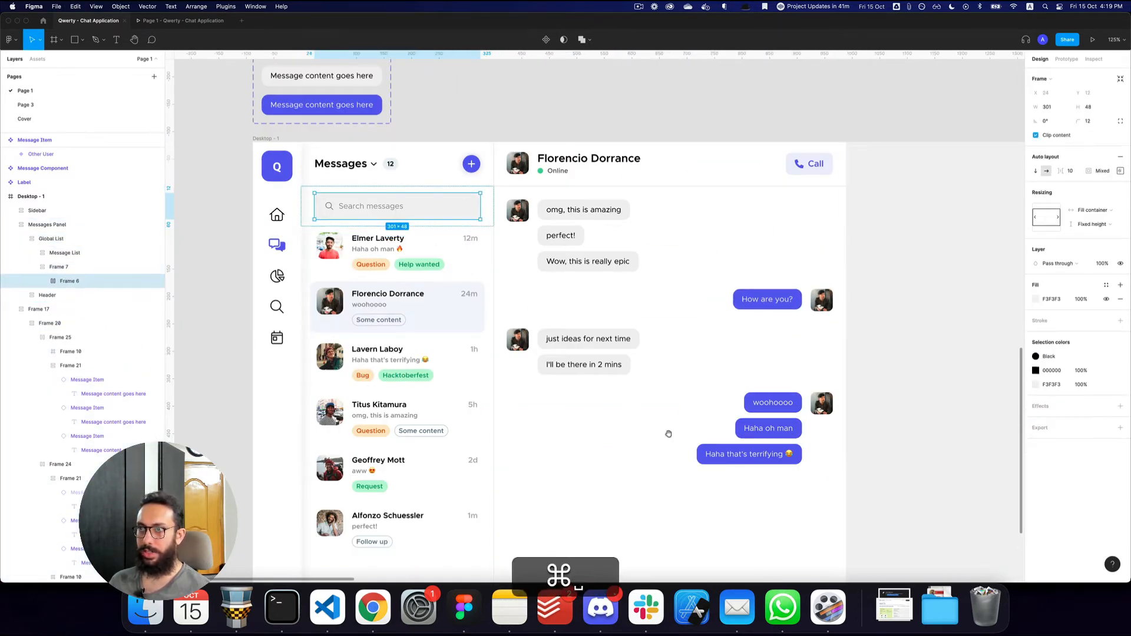
drag(668, 433, 553, 173)
drag(492, 412, 592, 634)
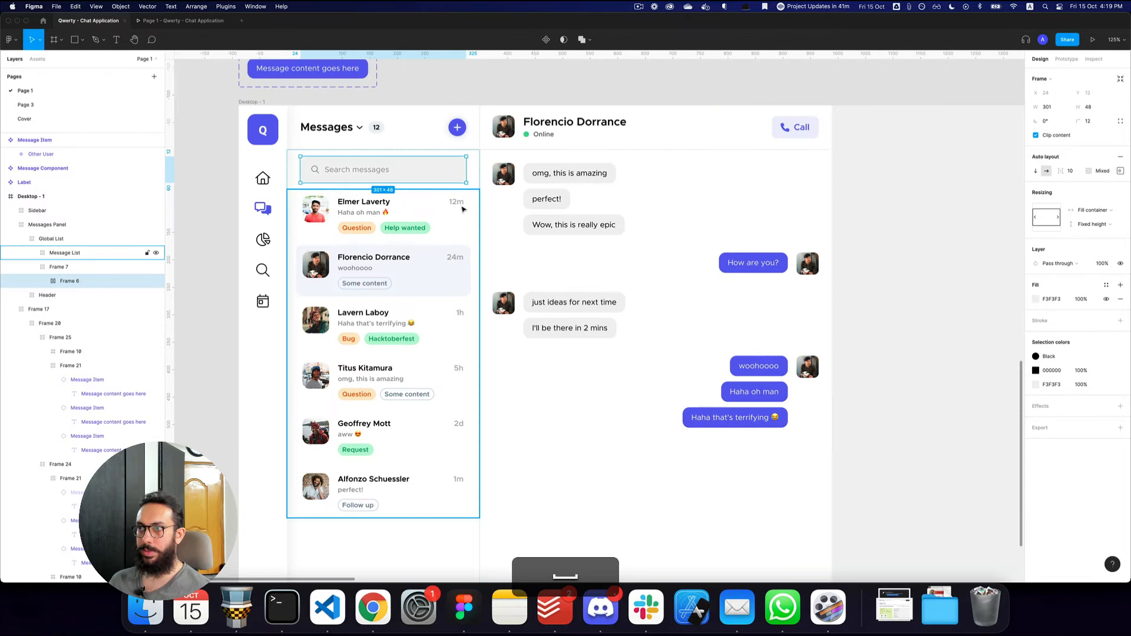
click(472, 175)
key(super+c)
key(space)
drag(631, 408, 548, 221)
click(528, 324)
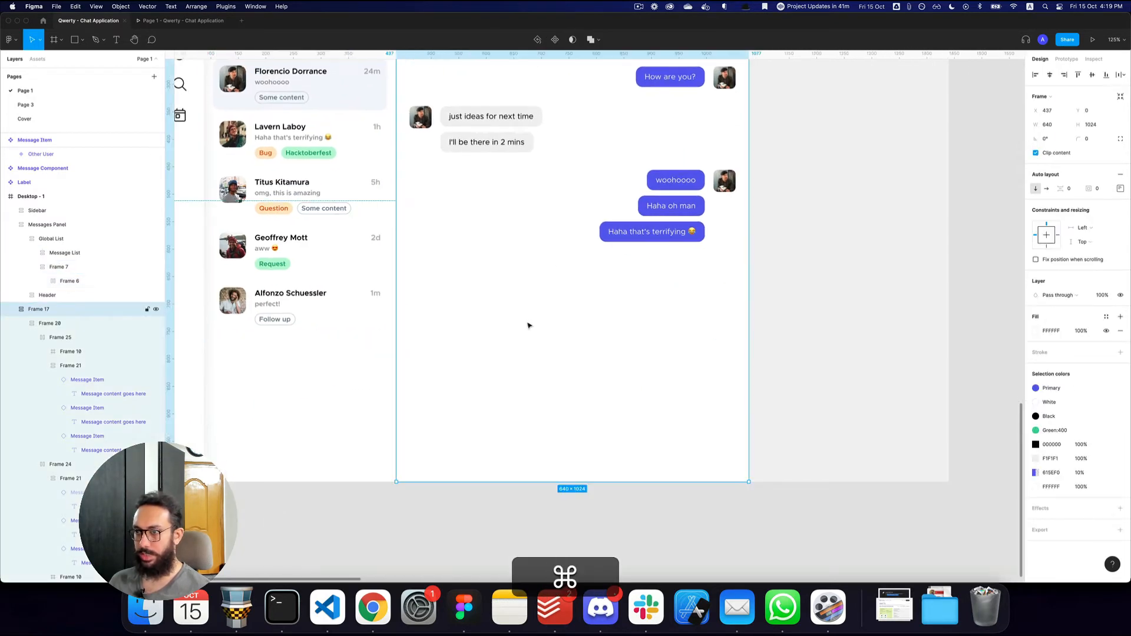
key(super+v)
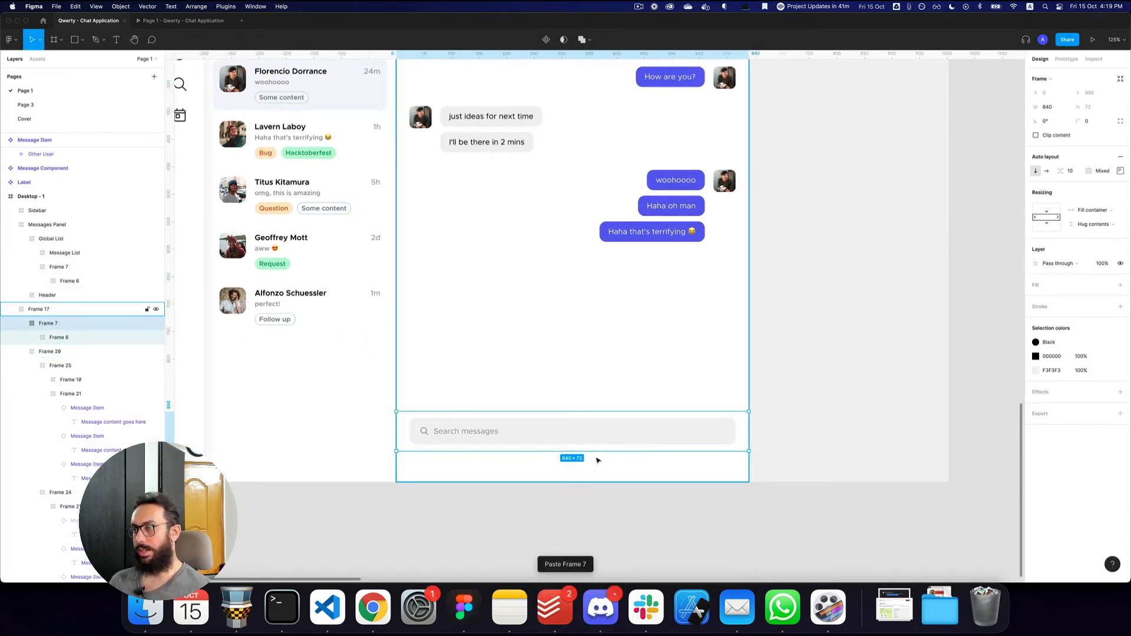
Step: Set the vertical resizing of the frame holding the conversation messages to Hug contents
click(618, 377)
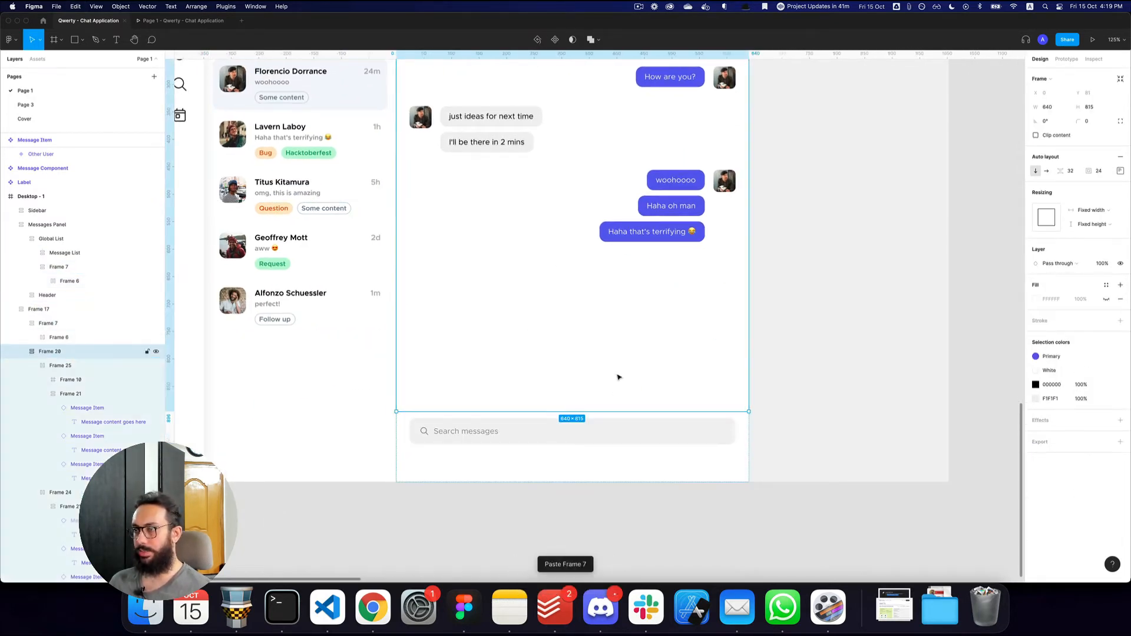
click(1050, 222)
scroll(632, 283, up, 4)
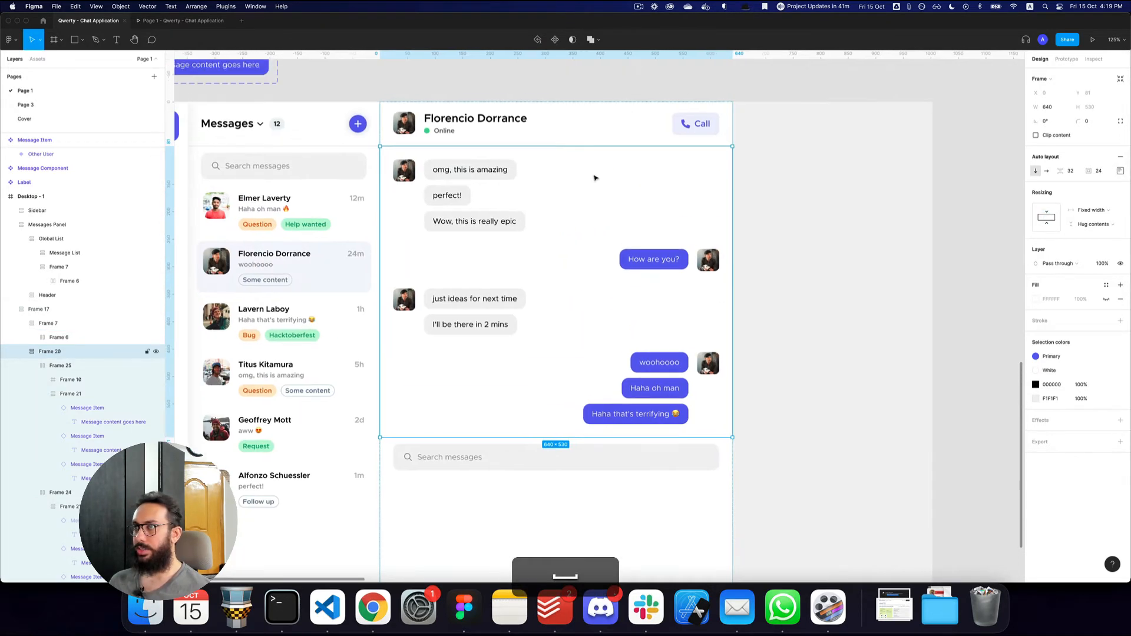
Step: Collapse all layers and rename the frame holding the conversation messages as Message
key(alt+l)
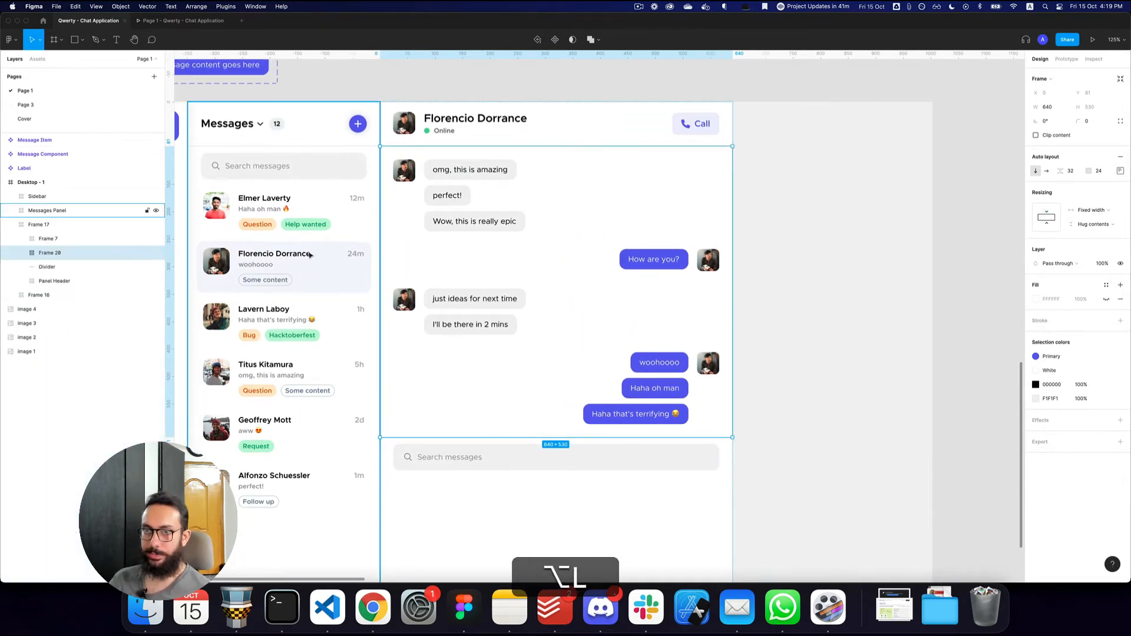
click(47, 267)
shift+click(68, 238)
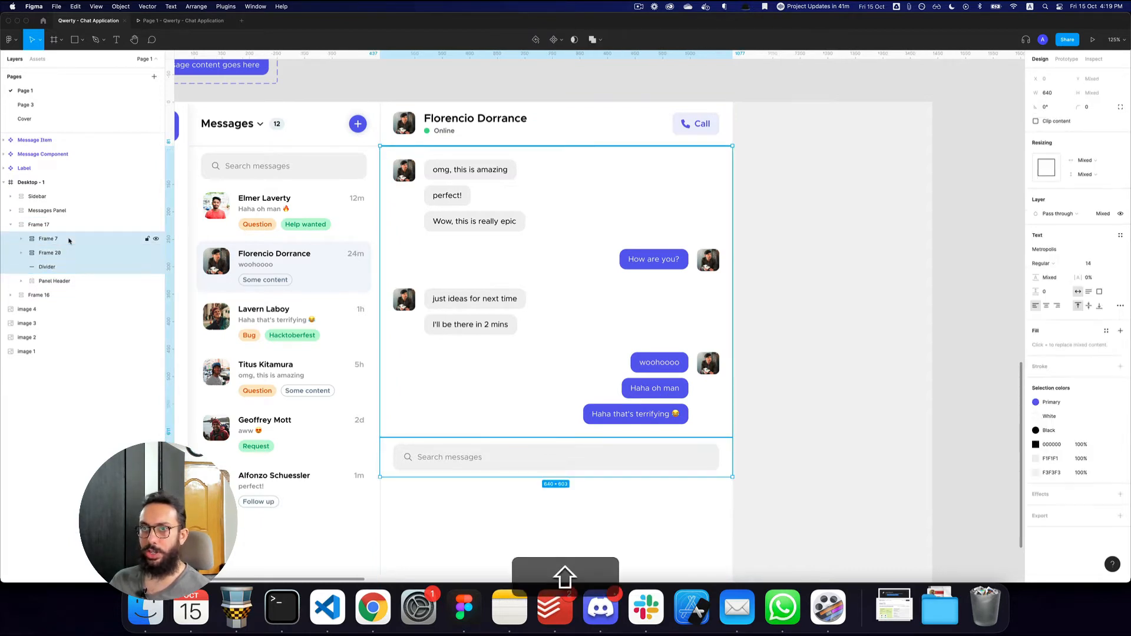
click(54, 281)
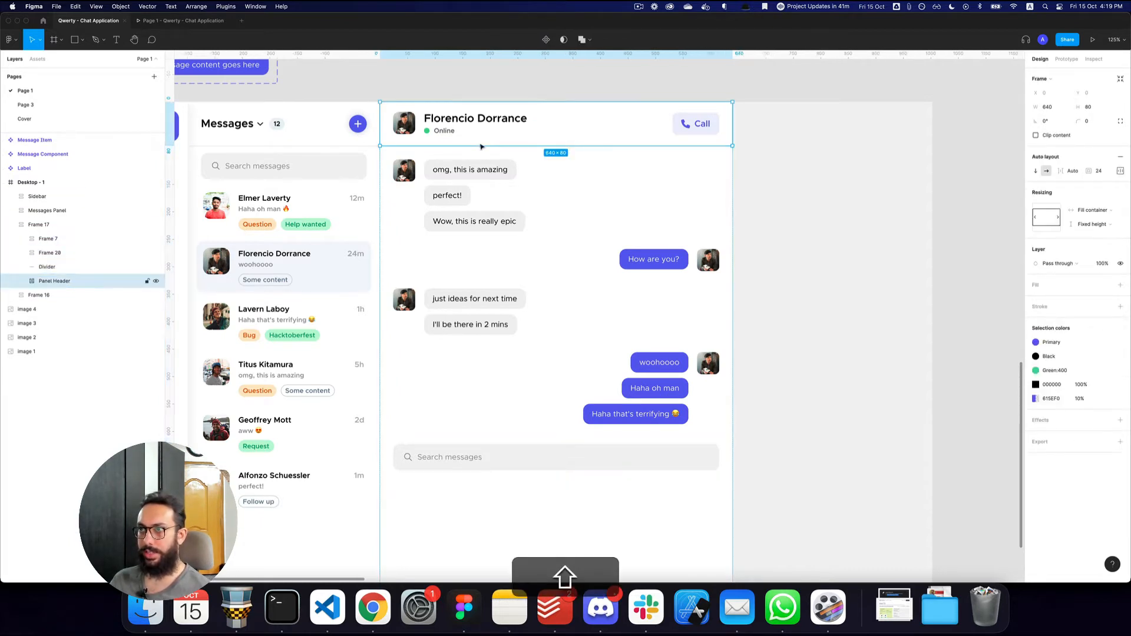
super+click(47, 266)
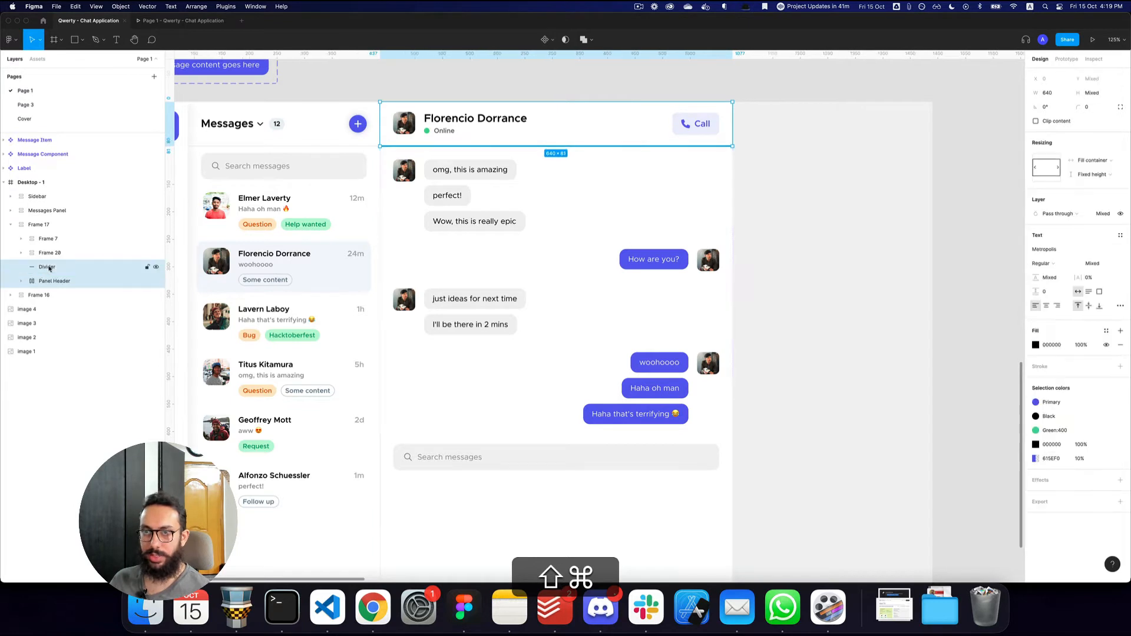
click(59, 253)
key(super+shift+r)
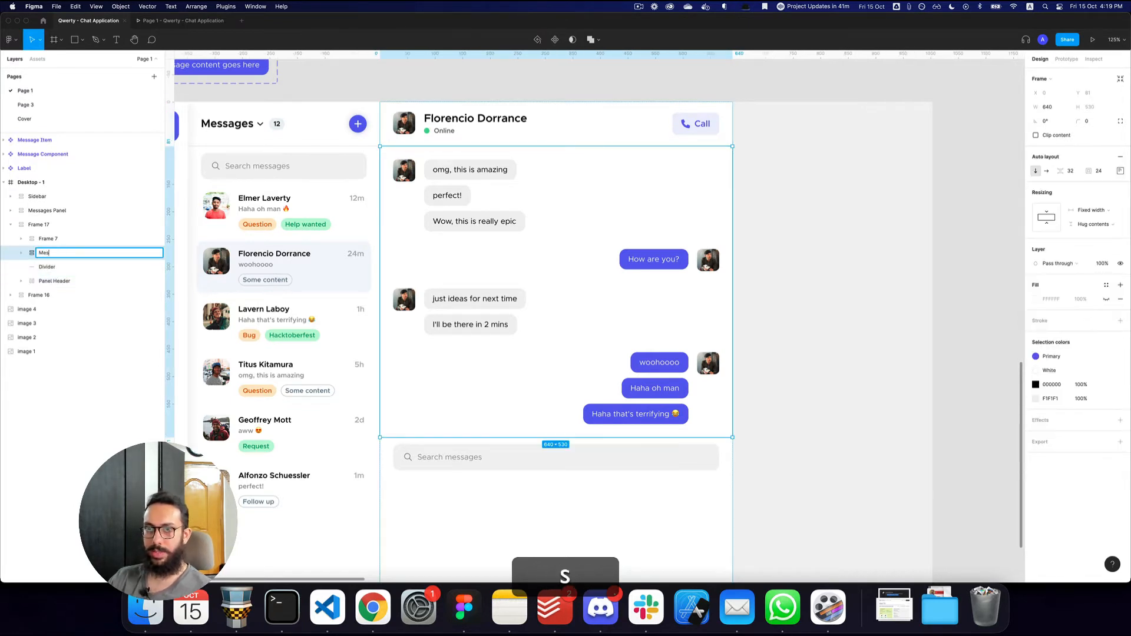
text(Message)
key(Return)
Step: Wrap the message list, Divider and Panel Header in one auto layout frame and name it Top Content
shift+click(62, 277)
key(shift+a)
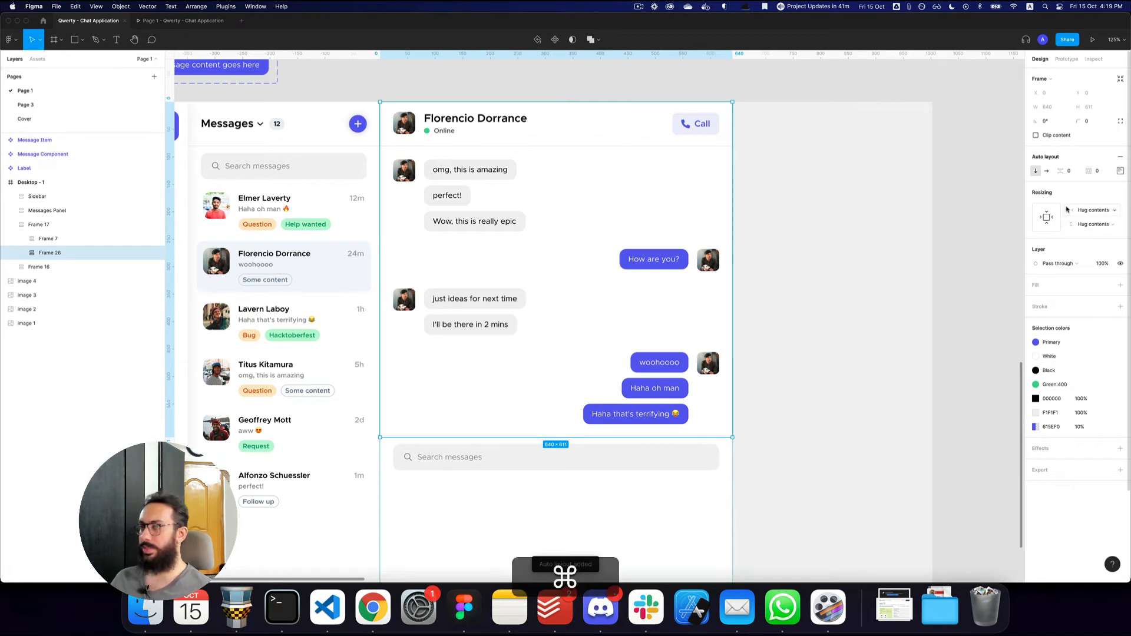
key(super+shift+r)
text(Top Content)
key(Return)
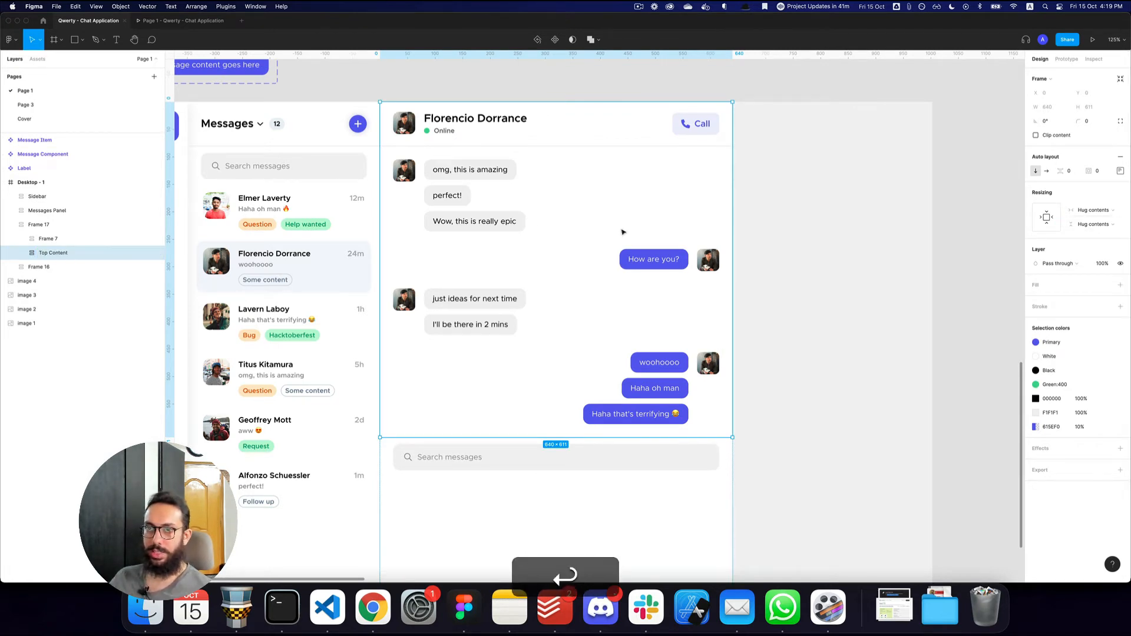
Step: Rename the pasted search field container as Message Box and its parent frame as Message Panel
click(83, 225)
click(83, 238)
key(super+shift+r)
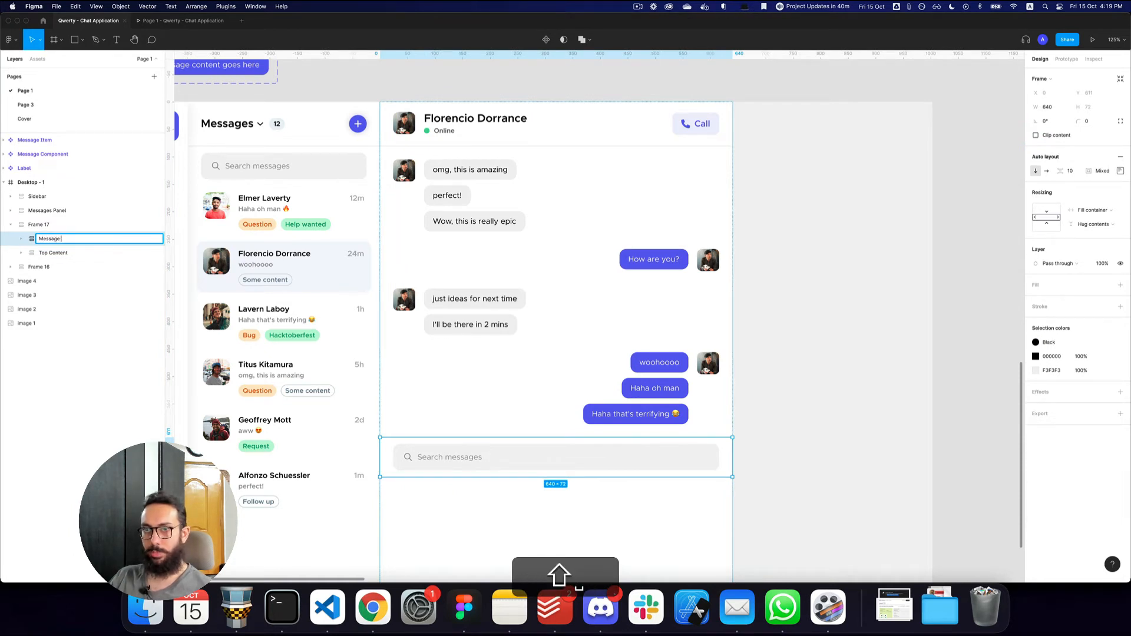
text(Message Box)
key(Return)
click(87, 230)
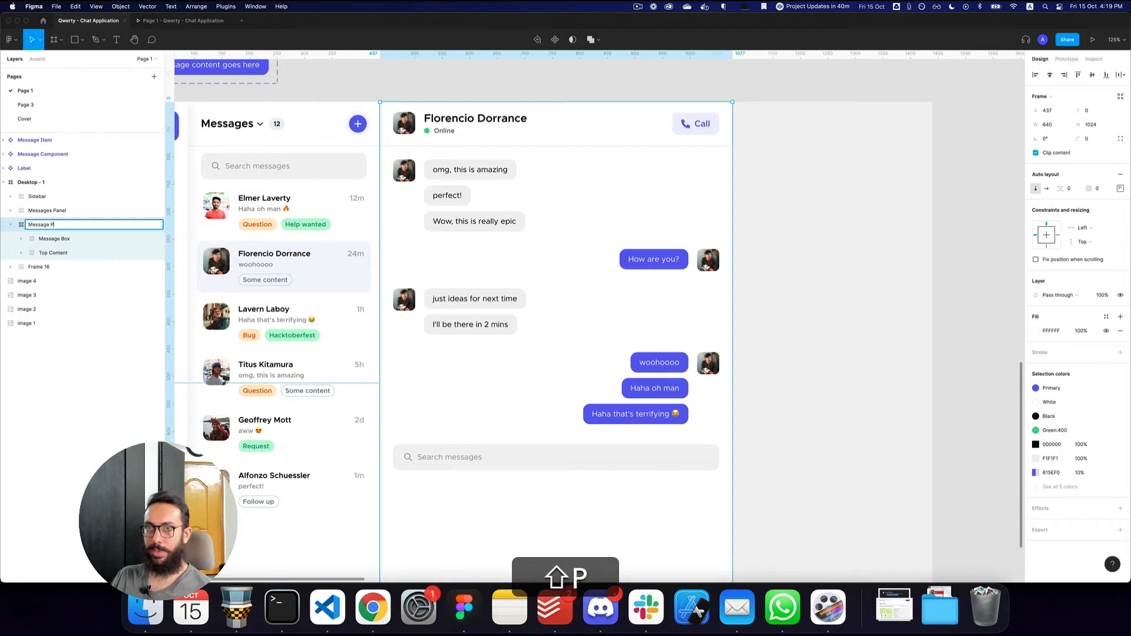
text(anel)
key(Return)
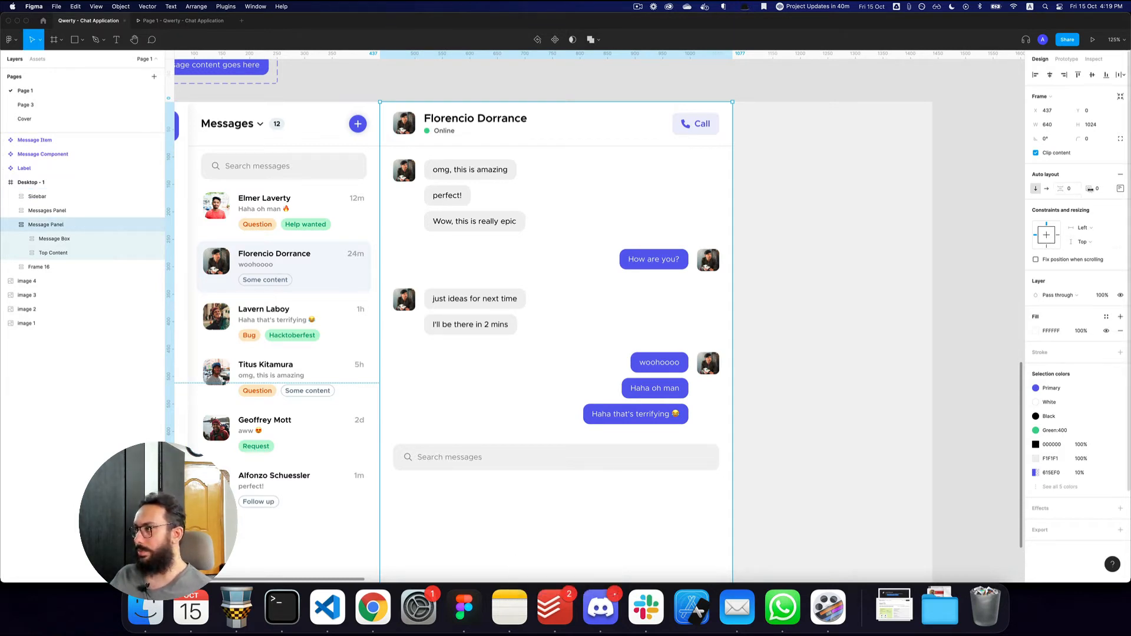
Step: Set the Message Panel's auto layout spacing mode to Space between
click(1120, 189)
click(1071, 261)
click(1078, 274)
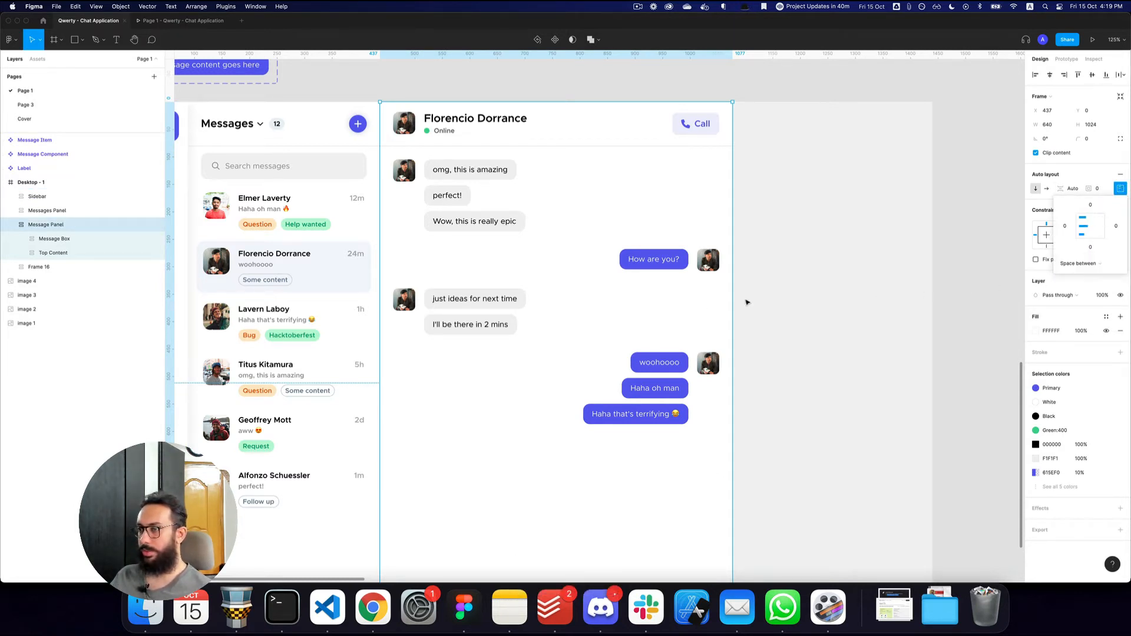
scroll(747, 300, down, 3)
Step: Check the layout in the prototype preview, and set the Message Box padding to 24 on all sides
click(672, 471)
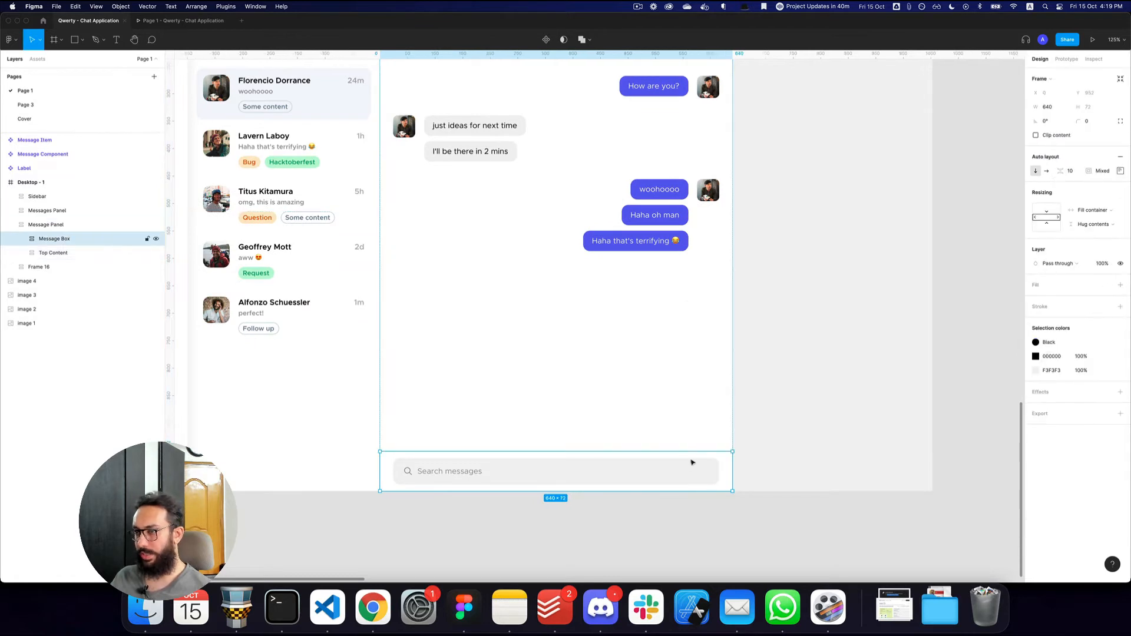
key(super+alt+Return)
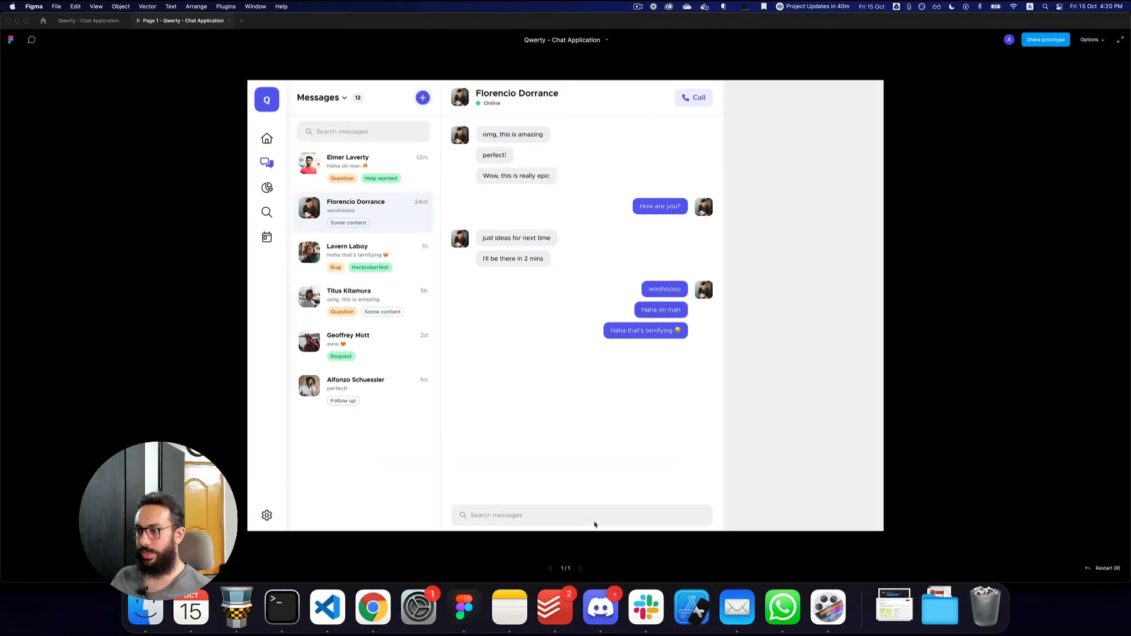
key(super+2)
click(1120, 171)
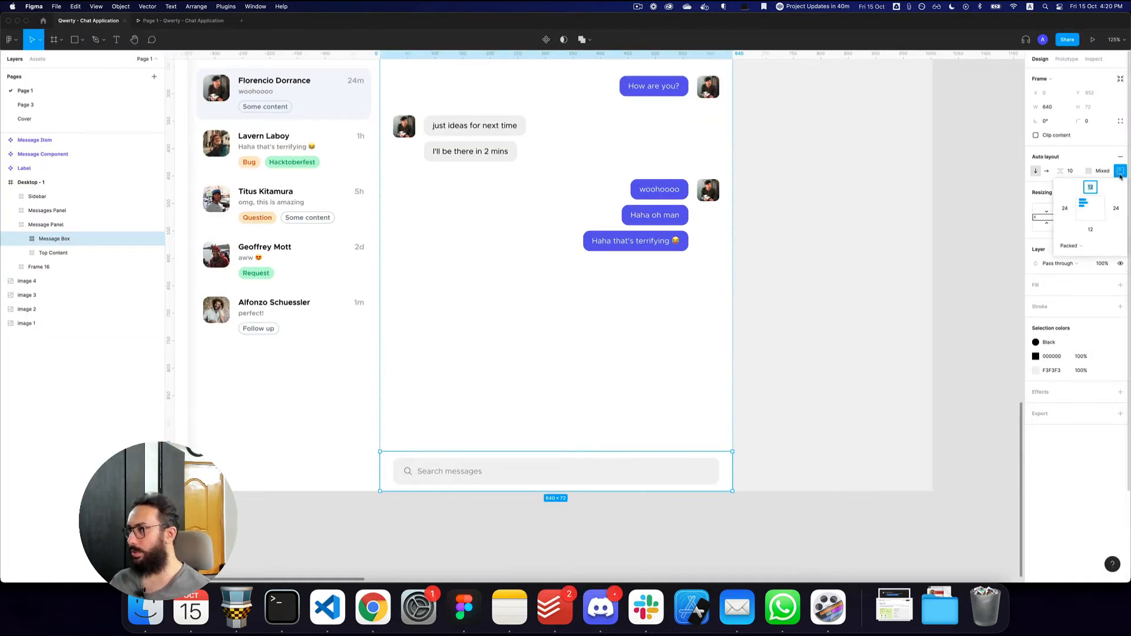
click(1106, 172)
text(24)
key(Return)
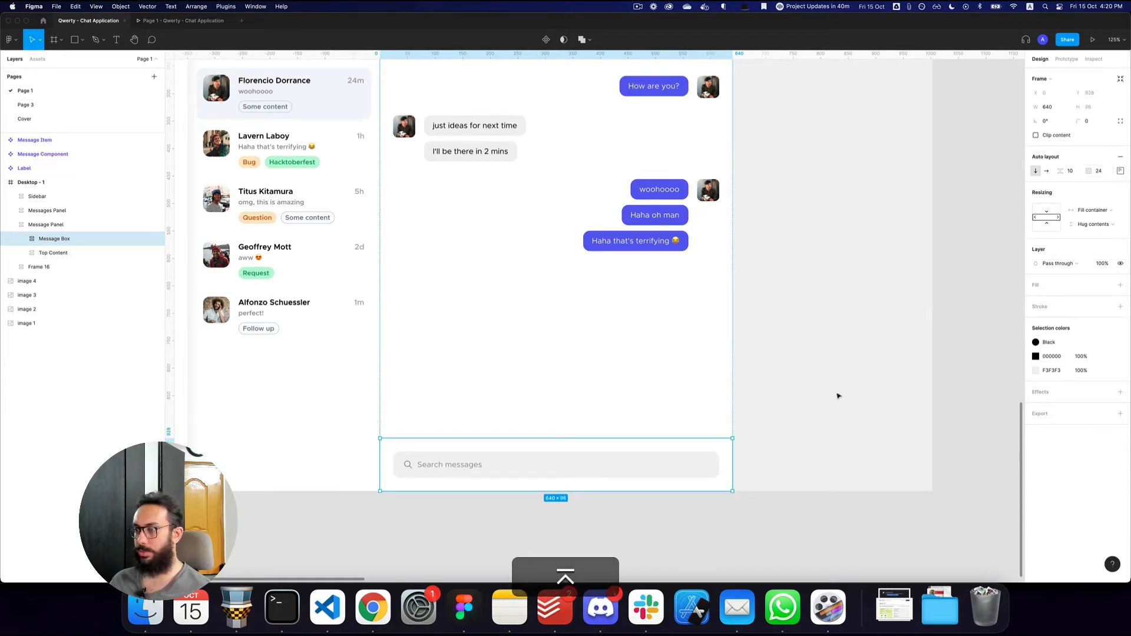
Step: Examine how the message input boxes and send buttons are designed in the reference chat screens around the Desktop - 1 frame
click(655, 472)
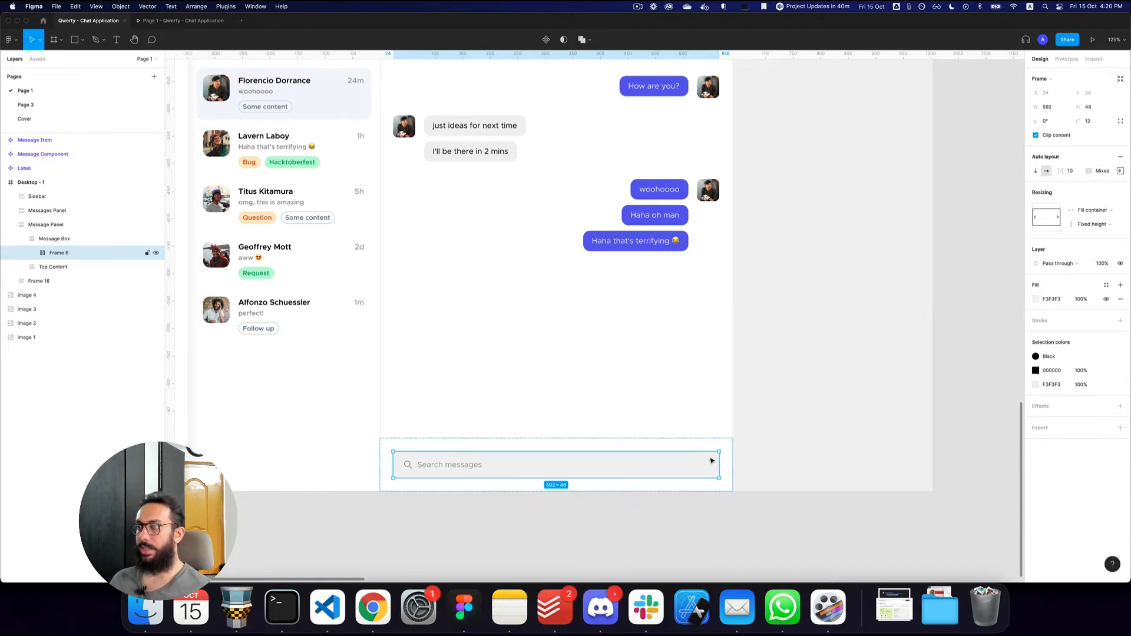
key(super+s)
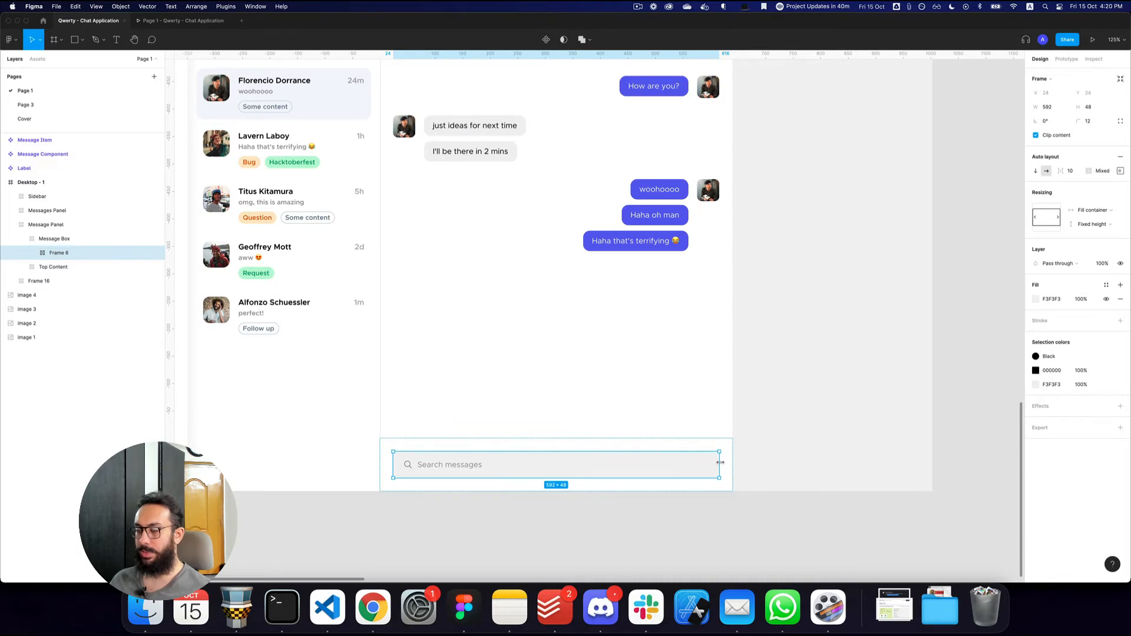
alt+click(717, 453)
drag(803, 114, 689, 312)
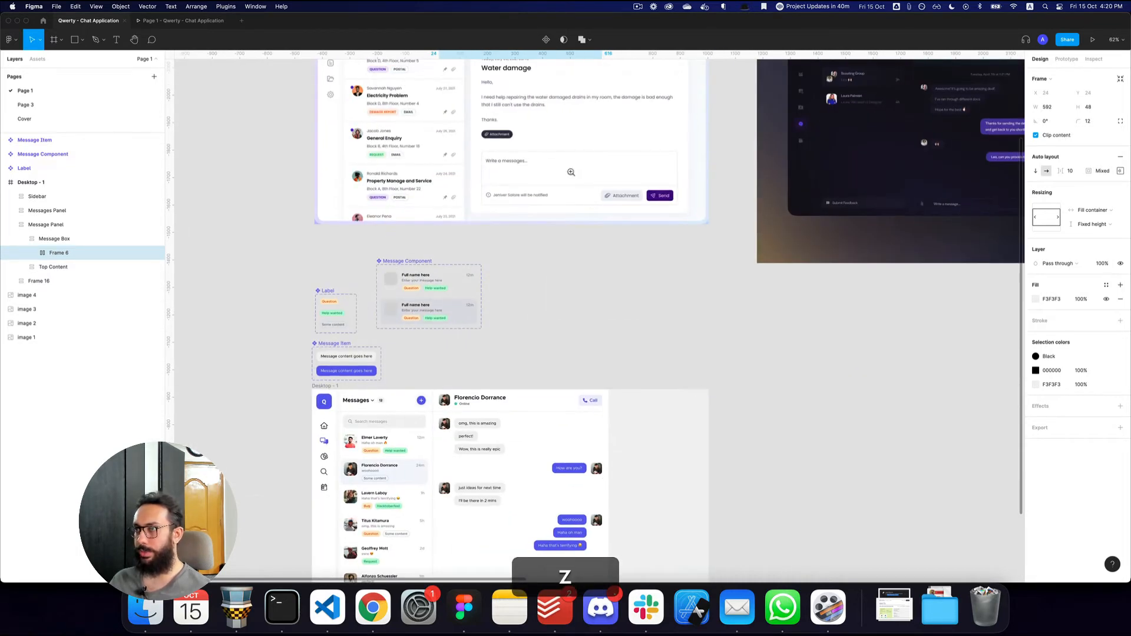
click(571, 172)
scroll(673, 255, right, 10)
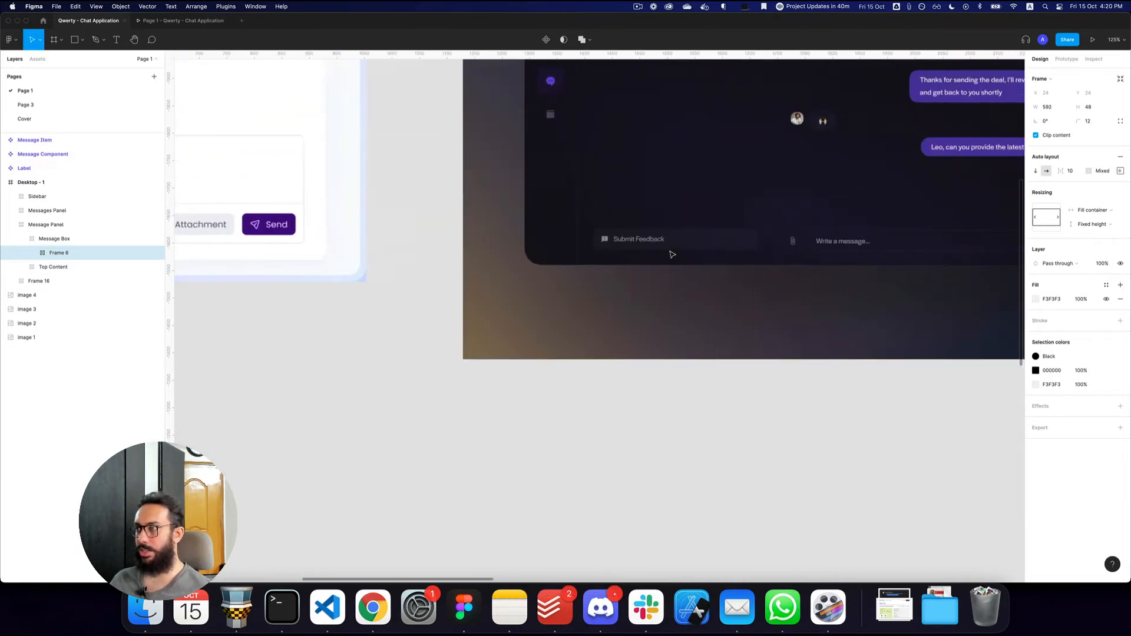
scroll(672, 255, right, 10)
alt+click(498, 261)
scroll(501, 262, right, 6)
key(z)
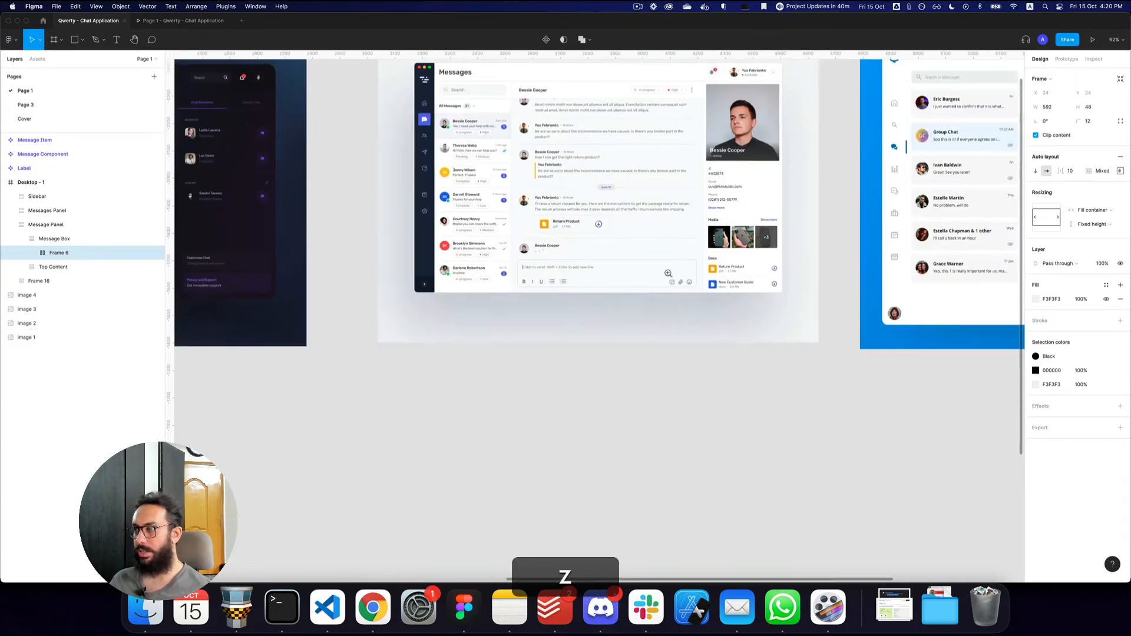
click(668, 273)
alt+click(694, 282)
scroll(694, 281, right, 8)
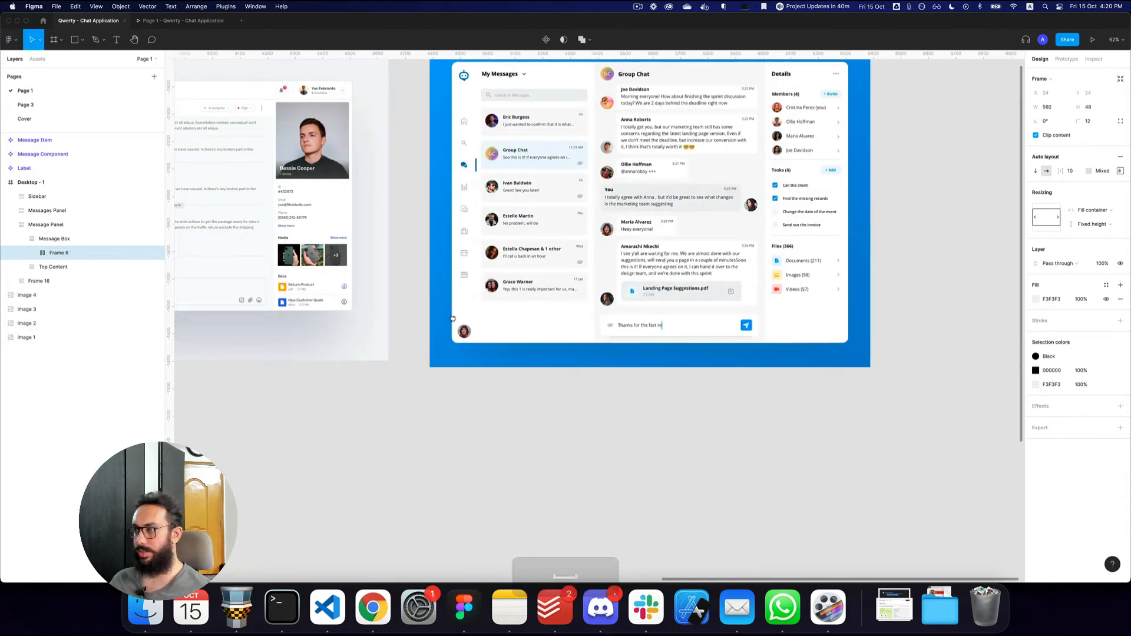
scroll(589, 265, left, 15)
scroll(728, 200, up, 5)
key(z)
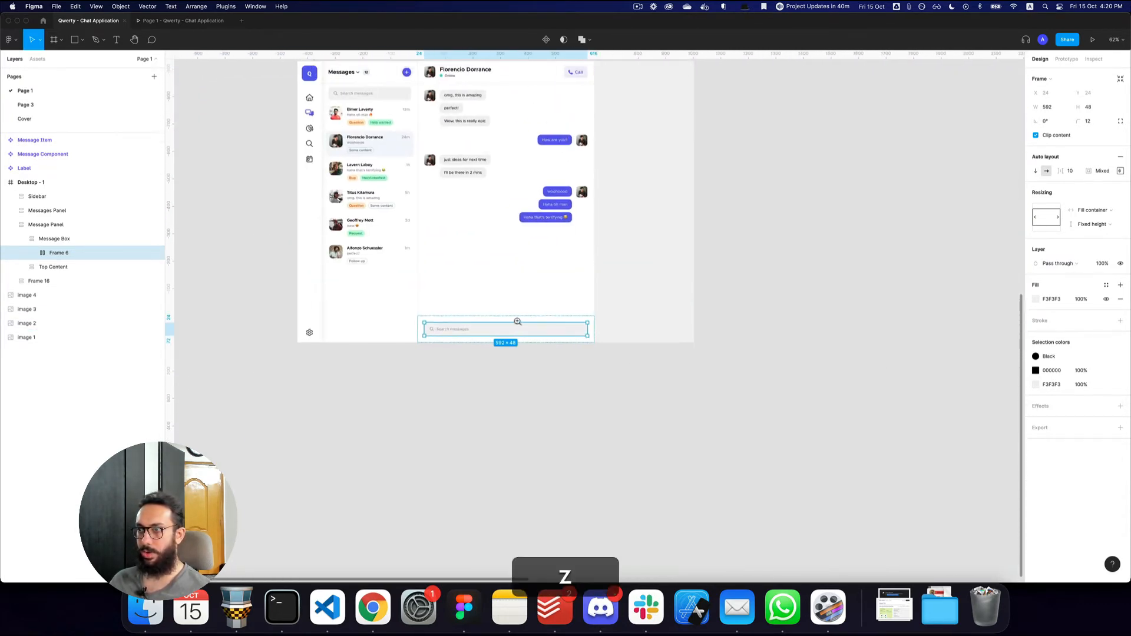
click(517, 321)
click(518, 322)
key(space)
drag(472, 353, 568, 361)
key(z)
alt+click(772, 341)
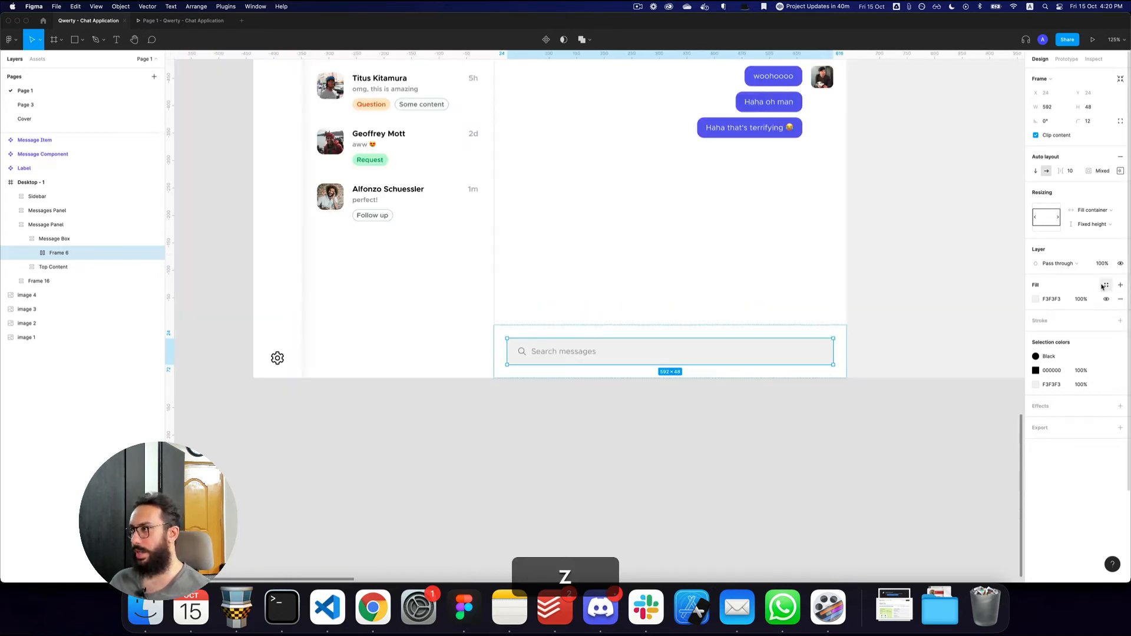
alt+click(904, 266)
scroll(896, 305, up, 10)
scroll(896, 305, right, 8)
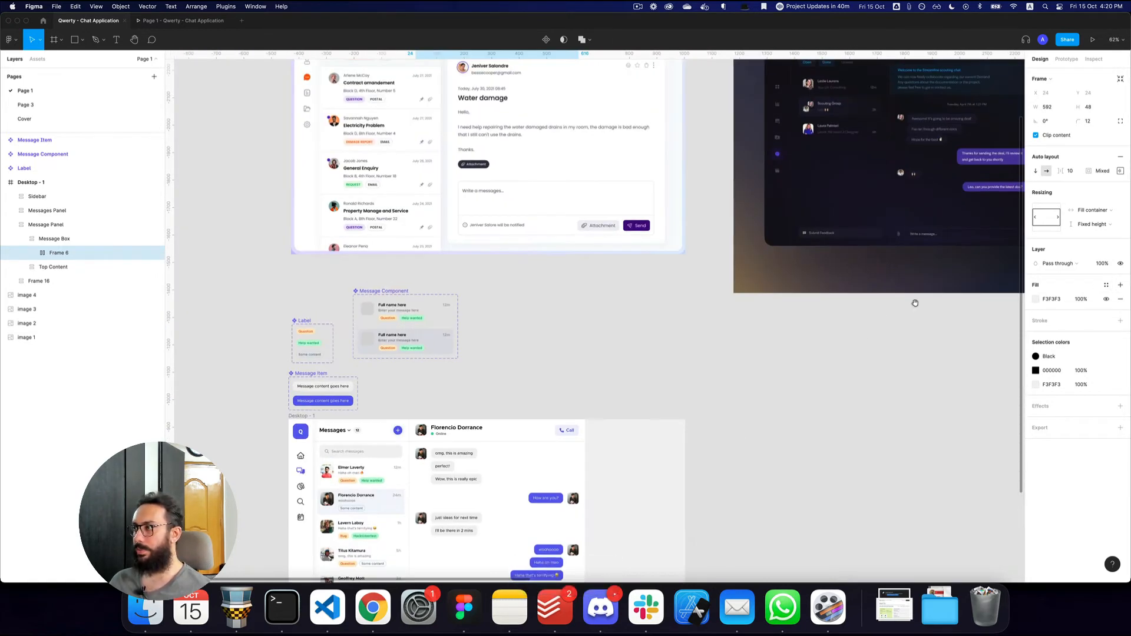
drag(915, 303, 824, 315)
key(z)
double_click(877, 257)
alt+click(845, 272)
alt+click(845, 273)
alt+click(845, 272)
Step: Add a Gray/300 stroke of thickness 2 to the input field inside the Message Box
key(z)
drag(543, 454, 765, 477)
key(space)
drag(776, 435, 780, 478)
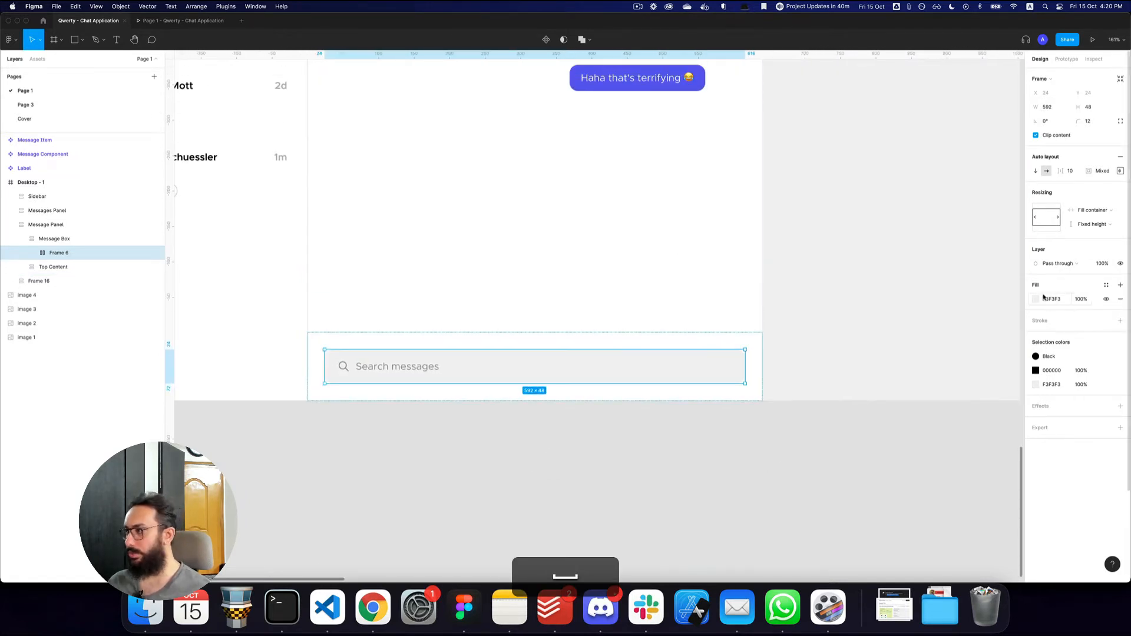
click(1107, 321)
scroll(1069, 437, down, 5)
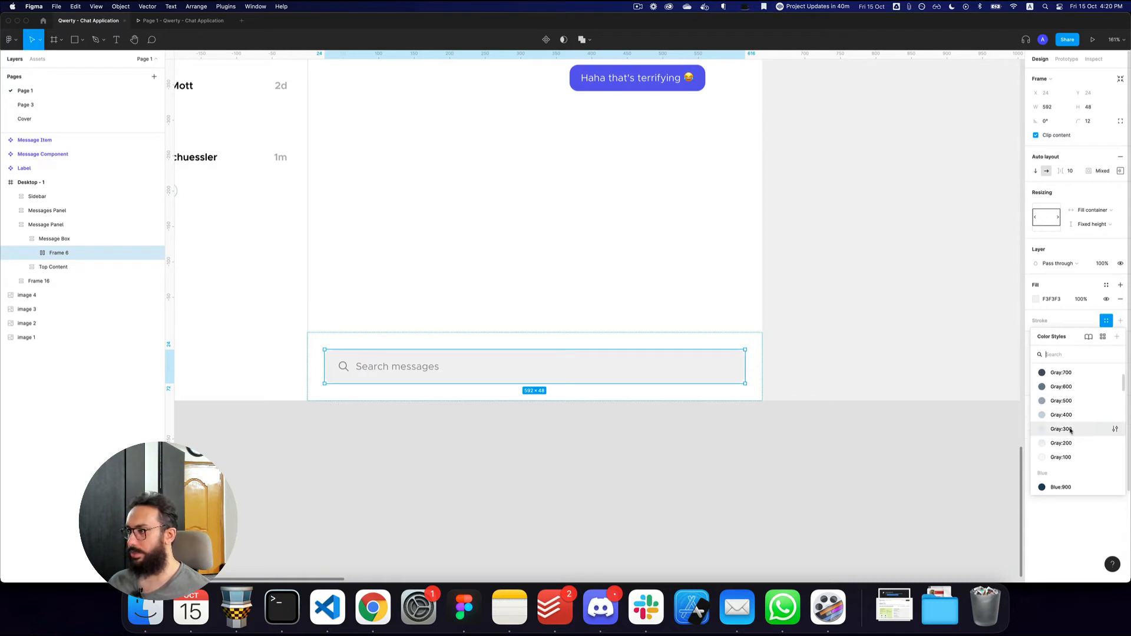
click(1063, 431)
click(1056, 334)
text(2)
key(Tab)
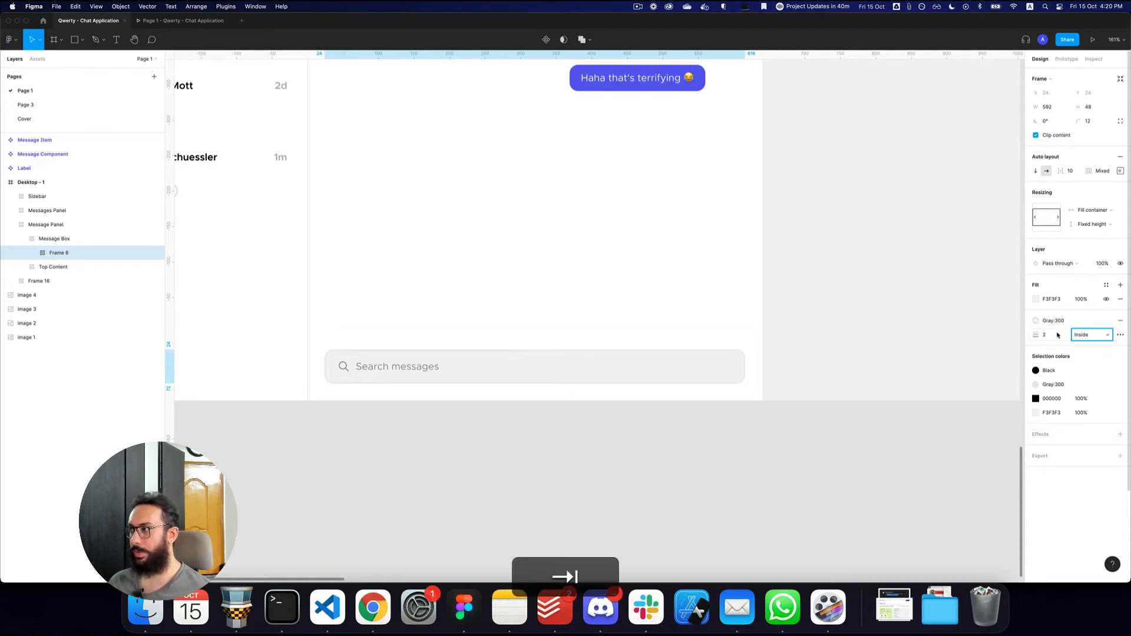
Step: Replace the input field's F3F3F3 fill with the White color style
click(1120, 300)
click(1107, 284)
text(wh)
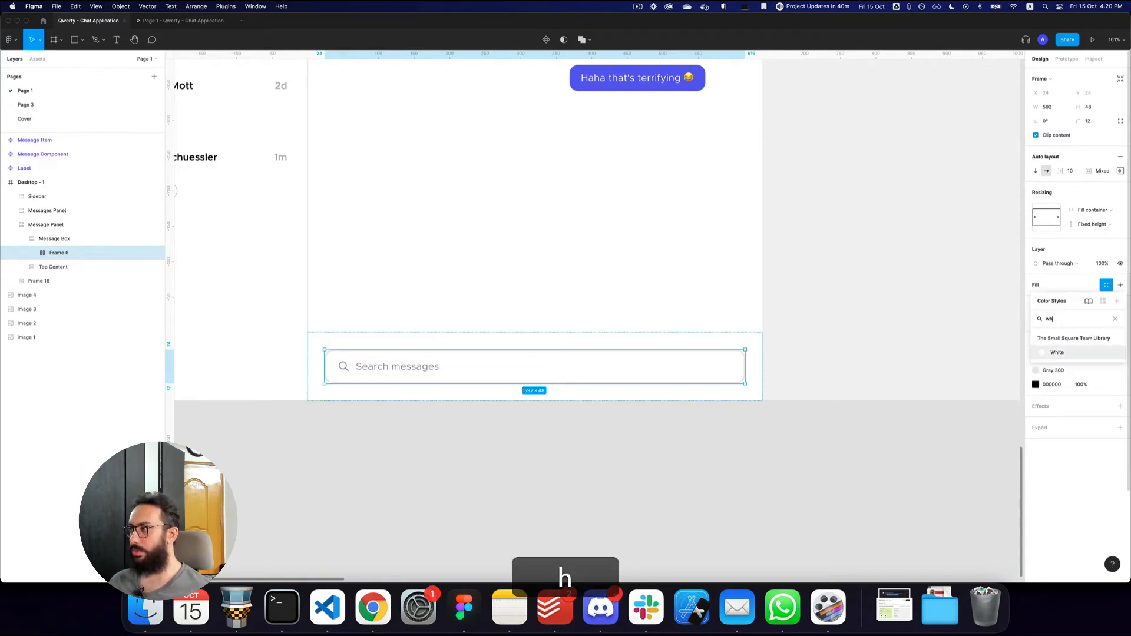
key(Return)
click(530, 449)
Step: Change the input field's placeholder text to "Type a message"
key(space)
drag(527, 447, 546, 484)
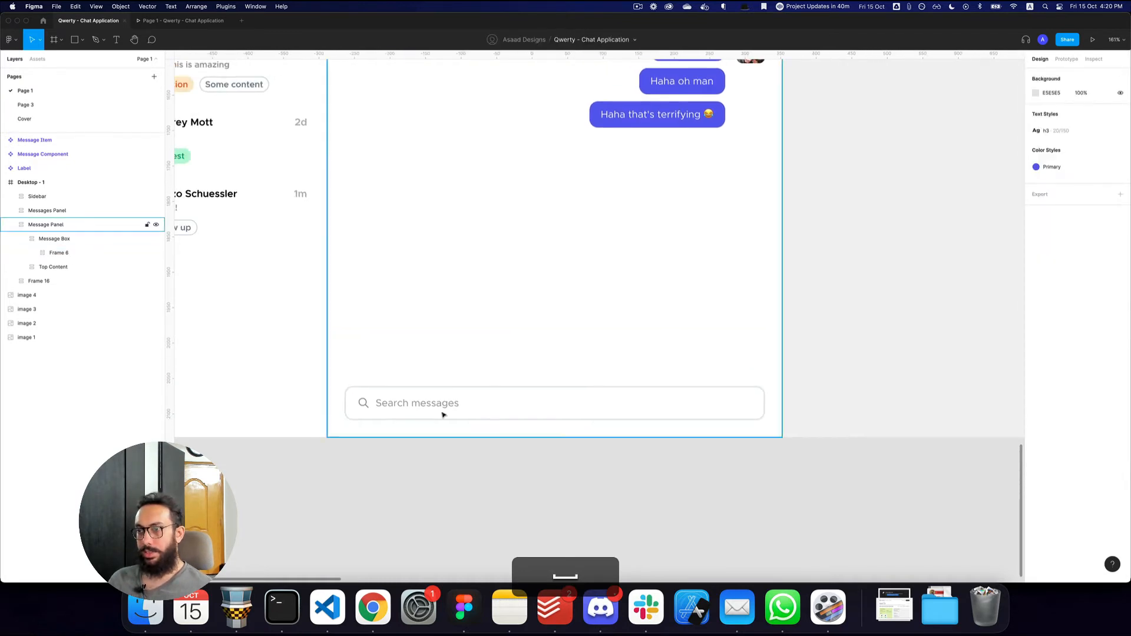
super+double_click(430, 406)
text(Type)
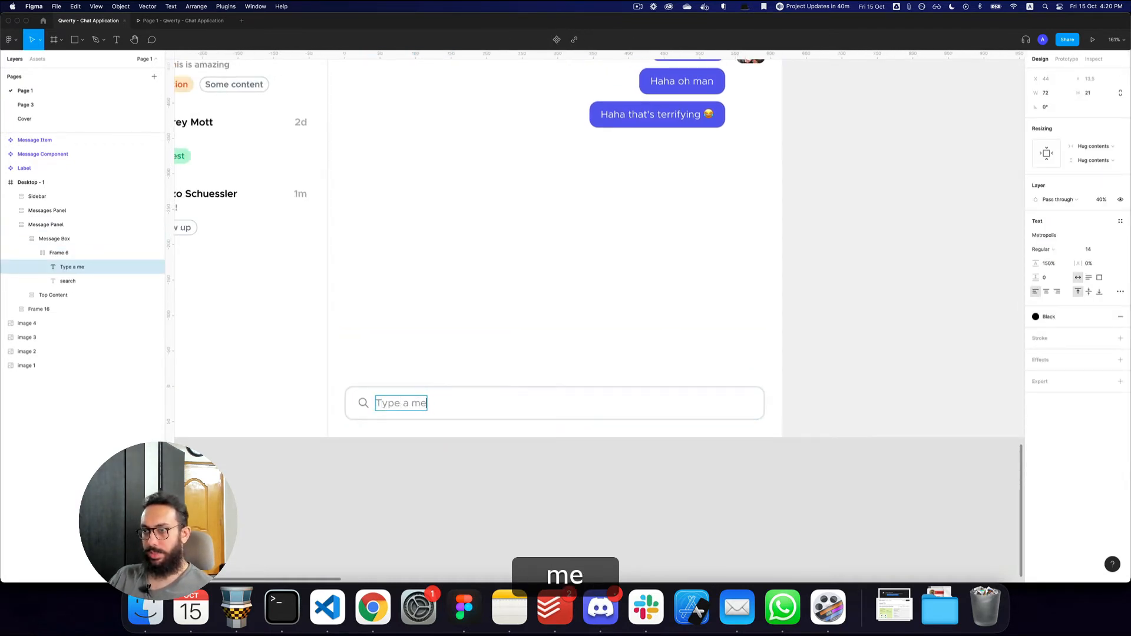
key(Escape)
Step: Place the search icon after the placeholder text and set the input field's auto layout spacing to Auto
click(366, 404)
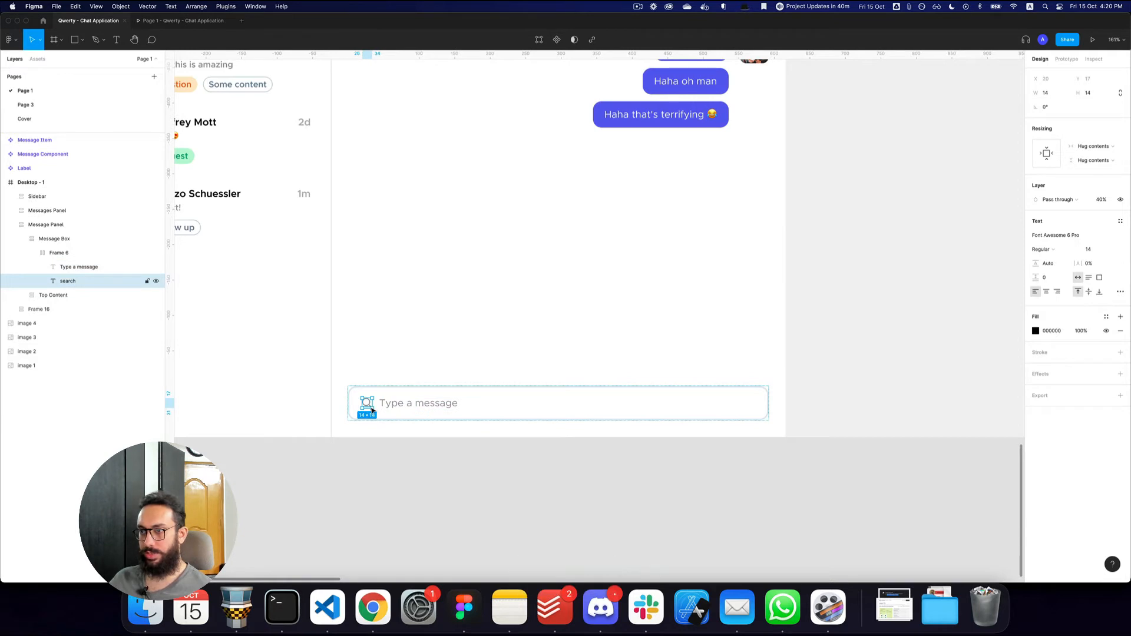
key(Right)
click(471, 401)
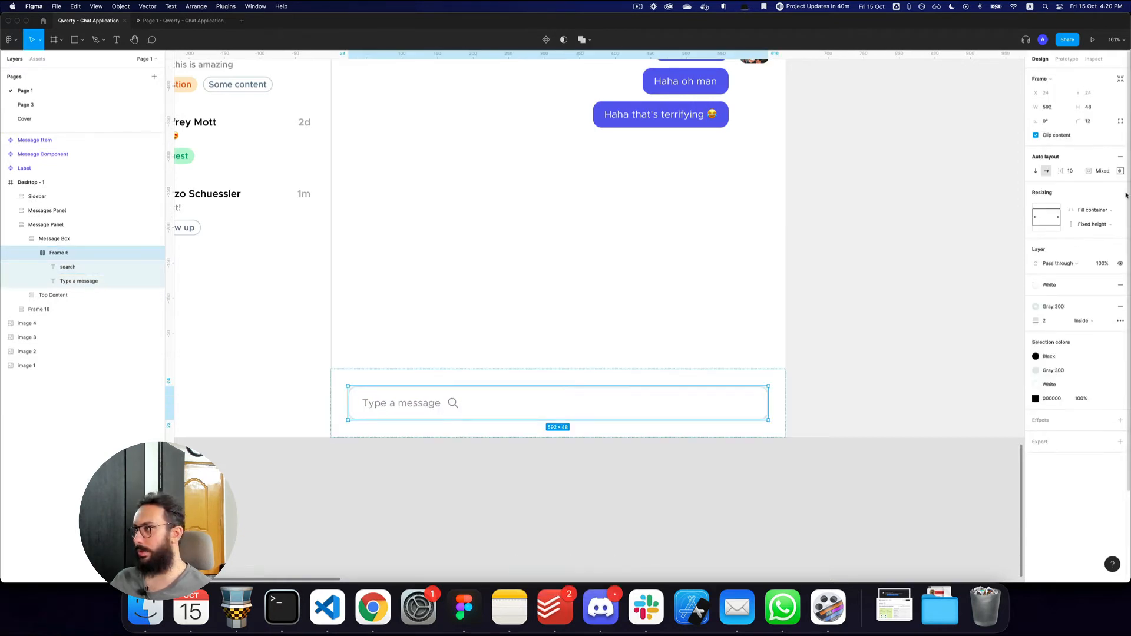
click(1075, 172)
text(a)
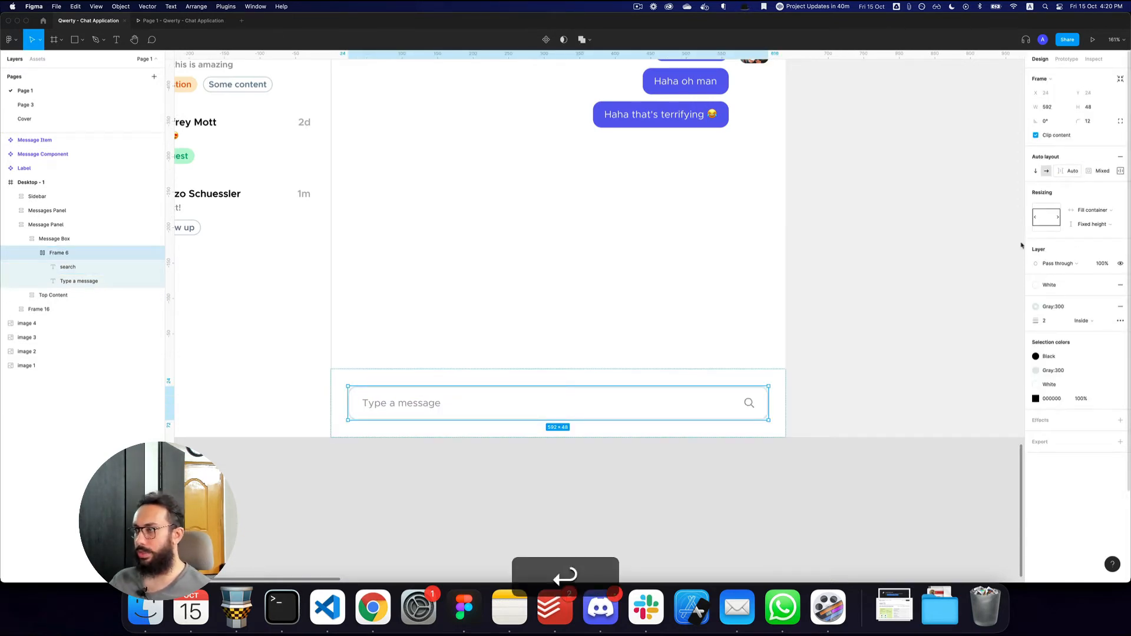
Step: Replace the input field's search icon with the paper-plane icon
super+double_click(749, 404)
text(pap)
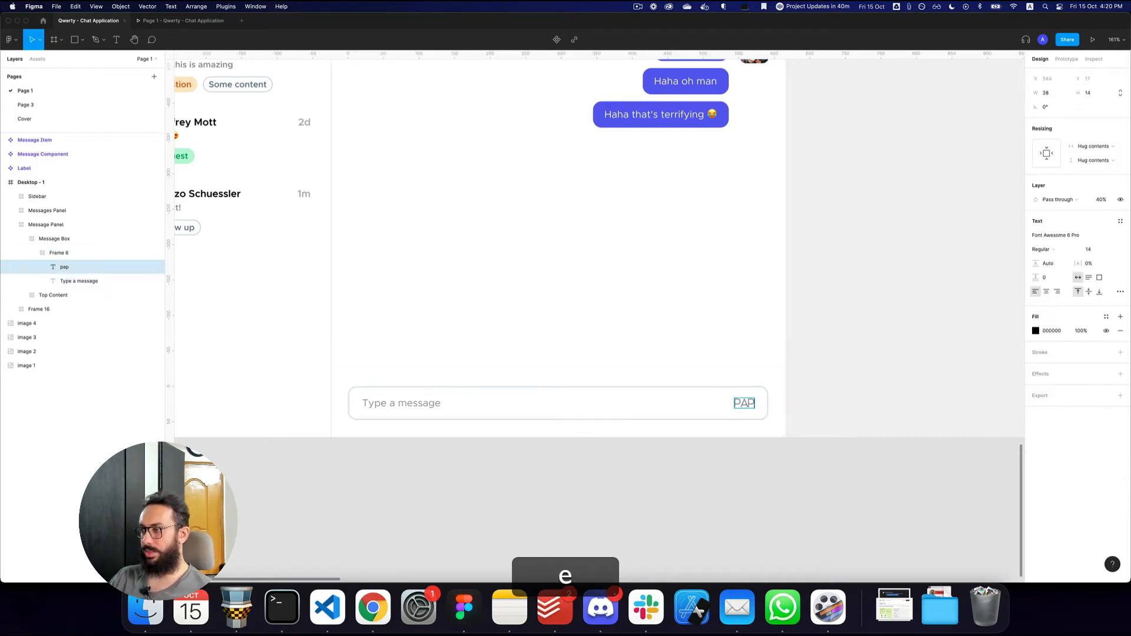
text(er-plane)
key(Escape)
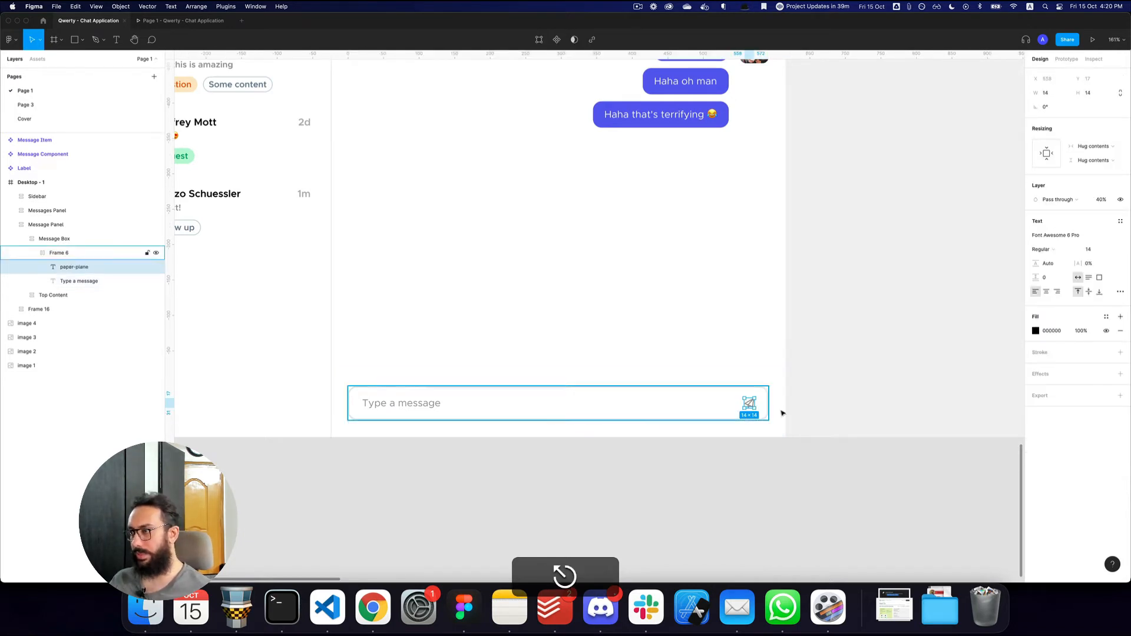
Step: Give the paper-plane icon the Solid font style, the Primary color style and 100% opacity
click(1041, 249)
click(1046, 258)
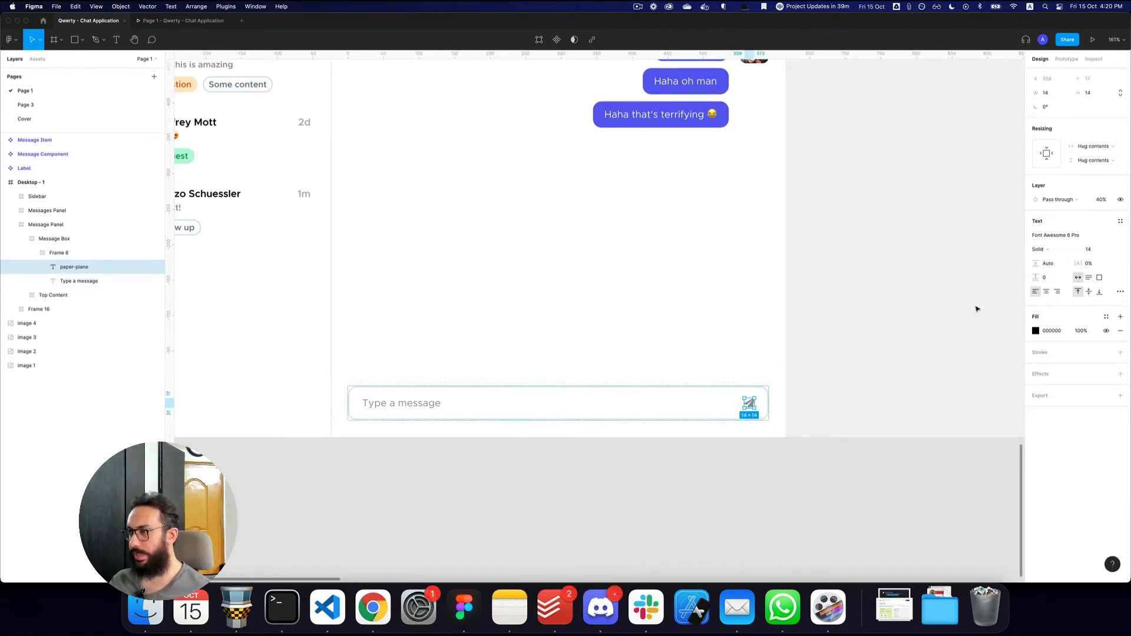
click(1106, 317)
click(1054, 369)
key(0)
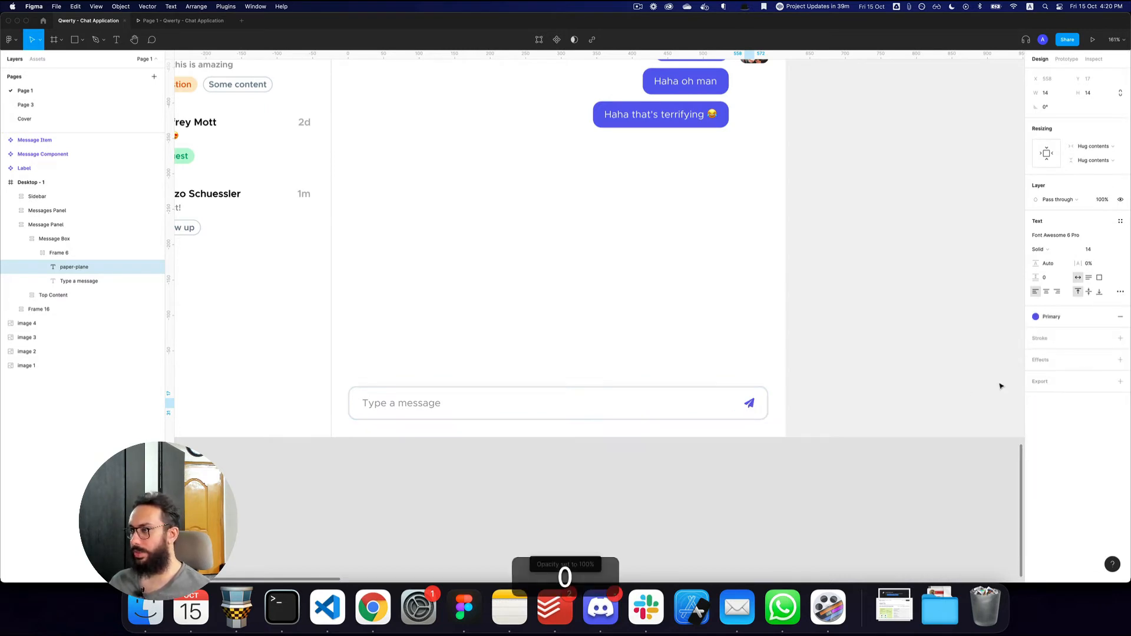
Step: Set the paper-plane icon's font size to 20, checking the message box in the prototype preview
click(864, 470)
scroll(825, 459, left, 3)
click(785, 452)
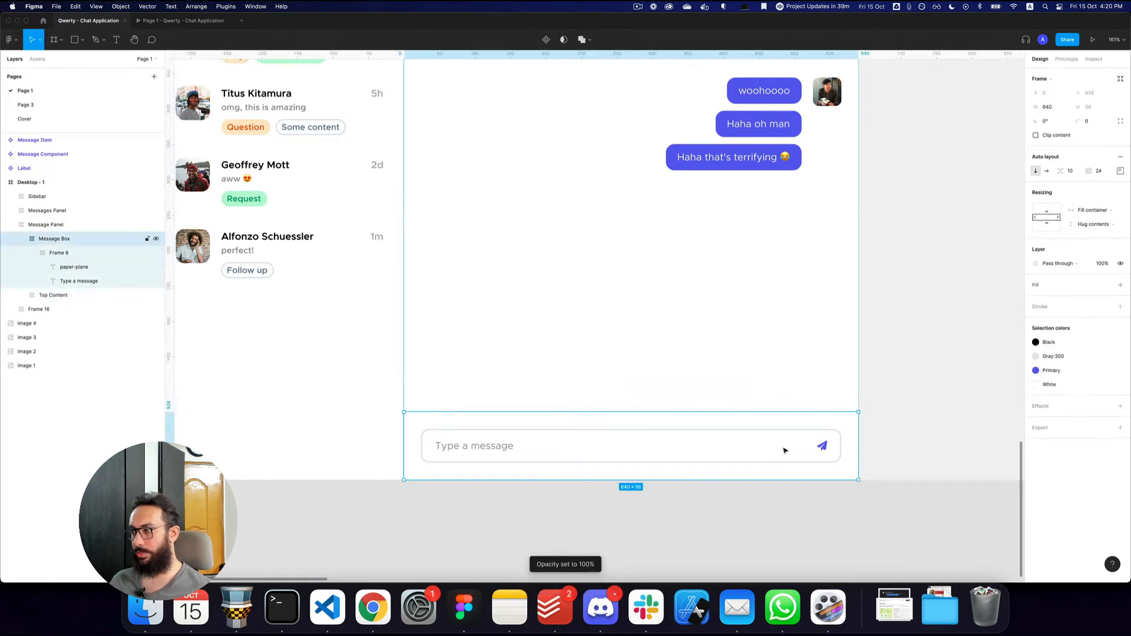
click(784, 450)
key(super+3)
key(super+2)
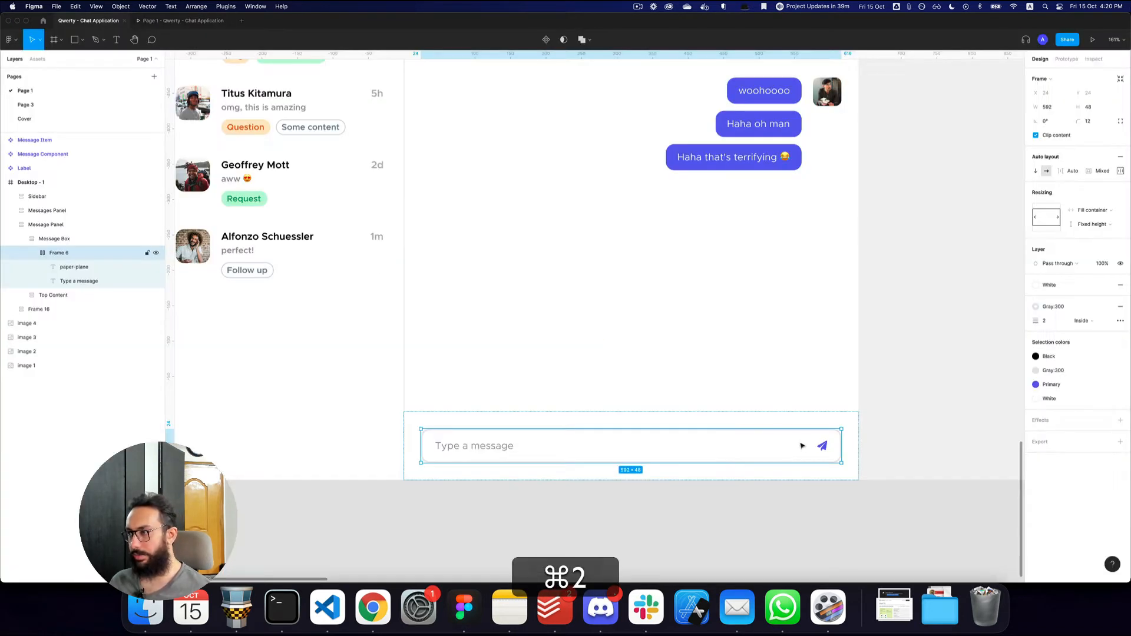
super+click(824, 447)
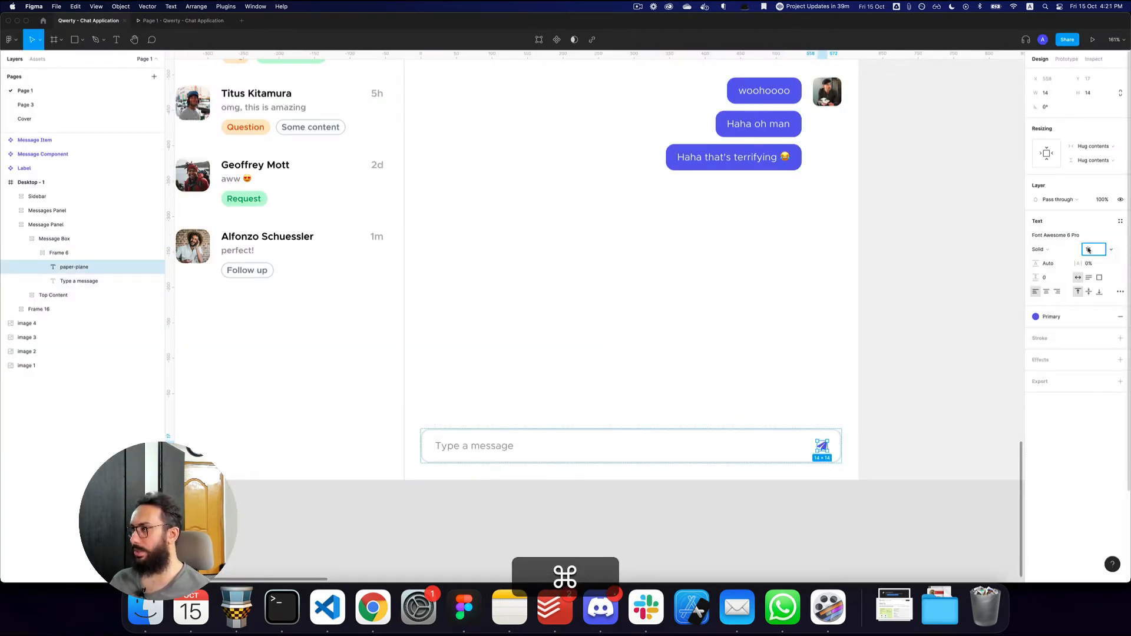
key(super+3)
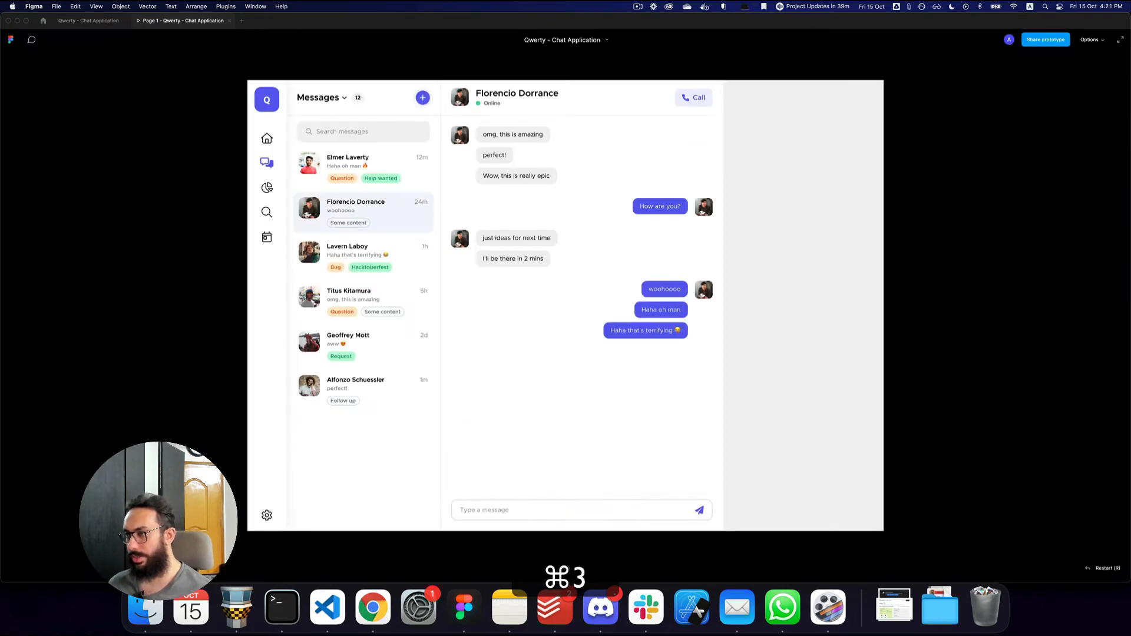
key(super+2)
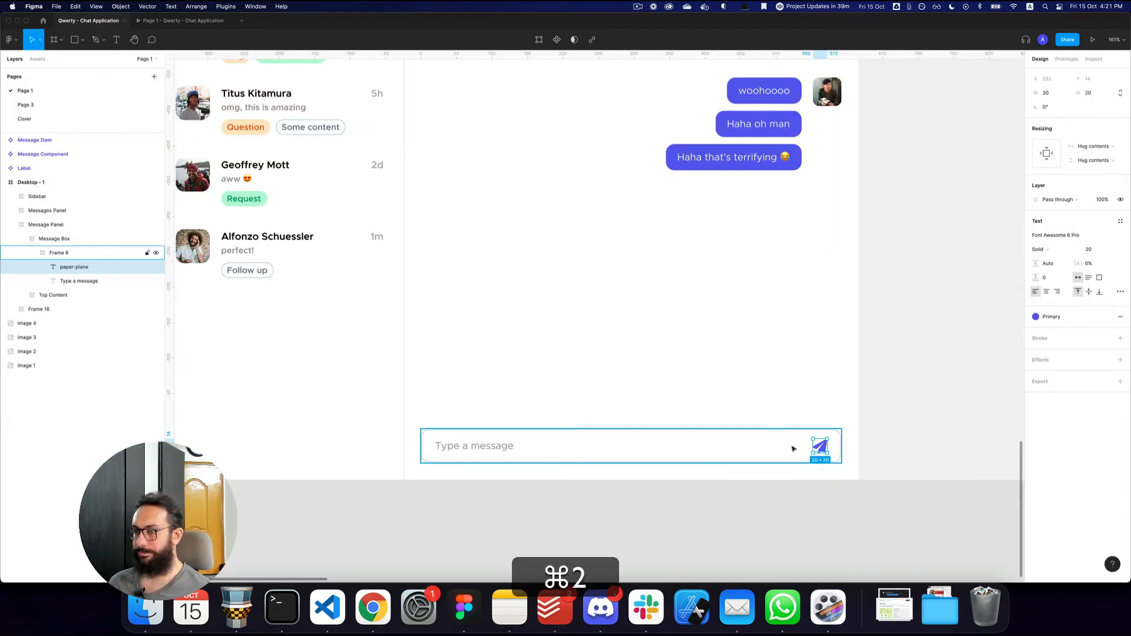
Step: Copy the paper-plane icon and paste the duplicate directly into the Message Box frame, outside the input field
key(shift+Return)
key(shift+Return)
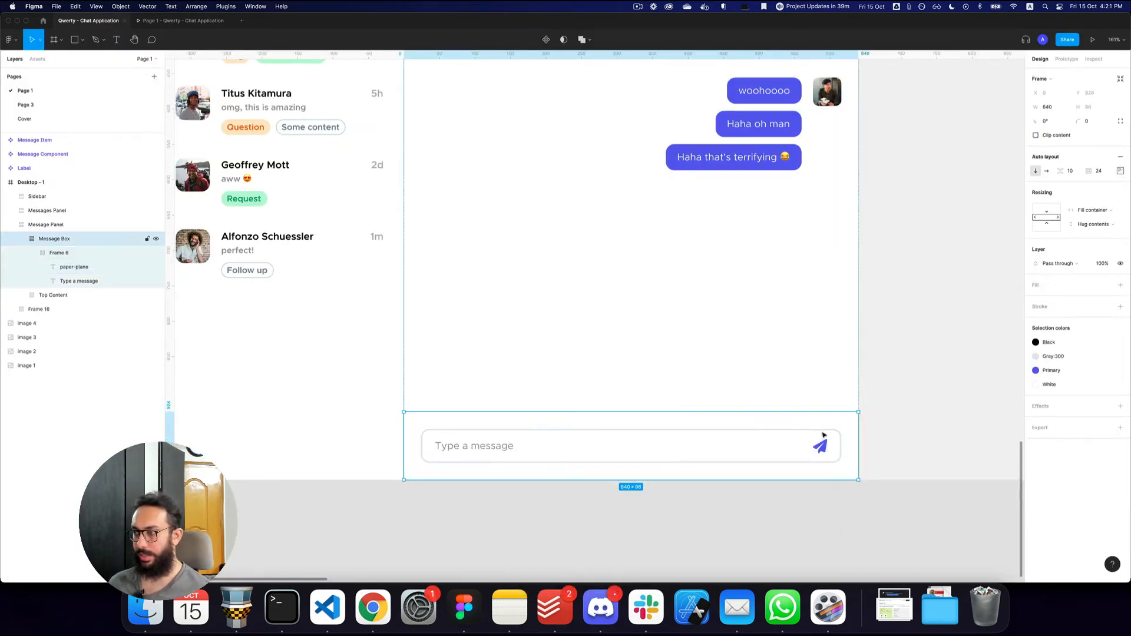
super+click(820, 446)
key(super+c)
super+click(856, 442)
key(super+v)
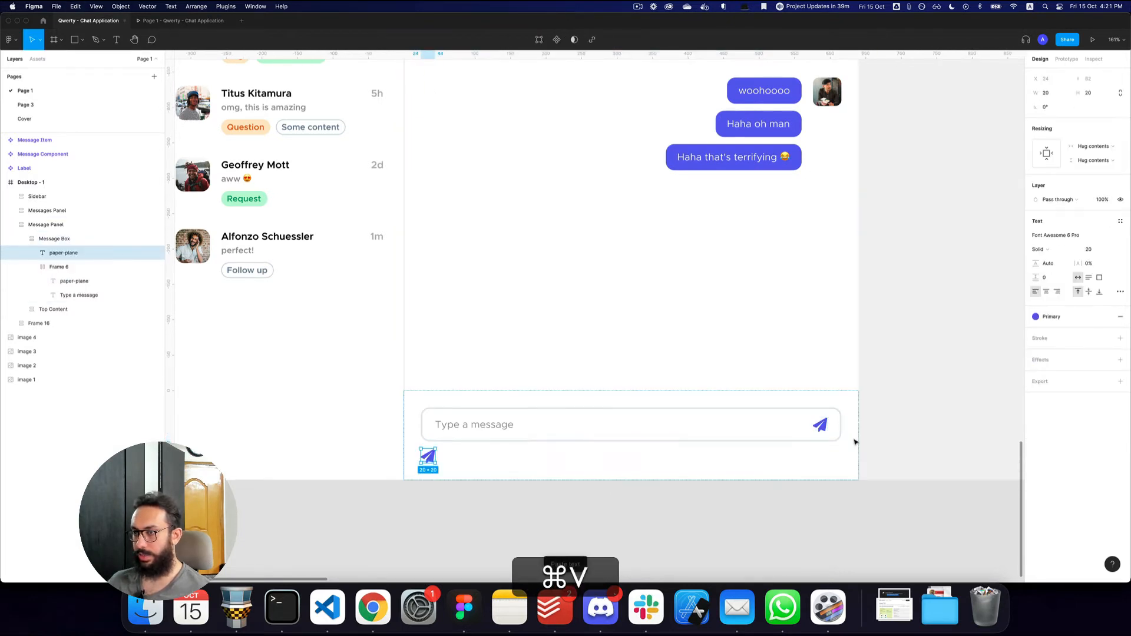
Step: Switch the Message Box's auto layout direction to horizontal and keep its width at Fill container
key(shift+Return)
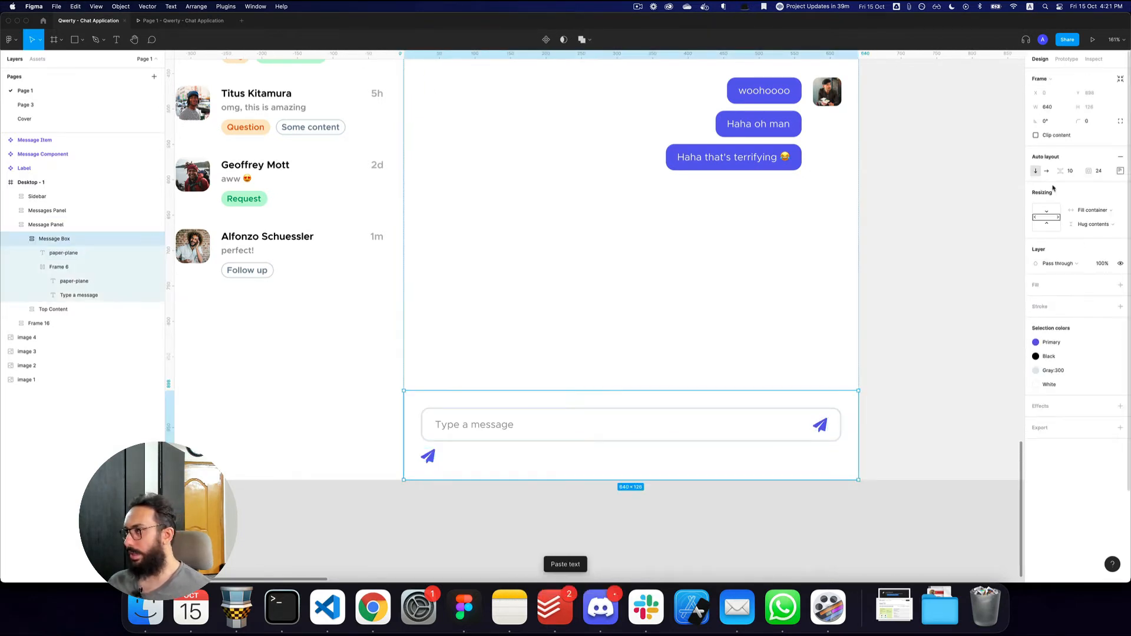
click(1048, 171)
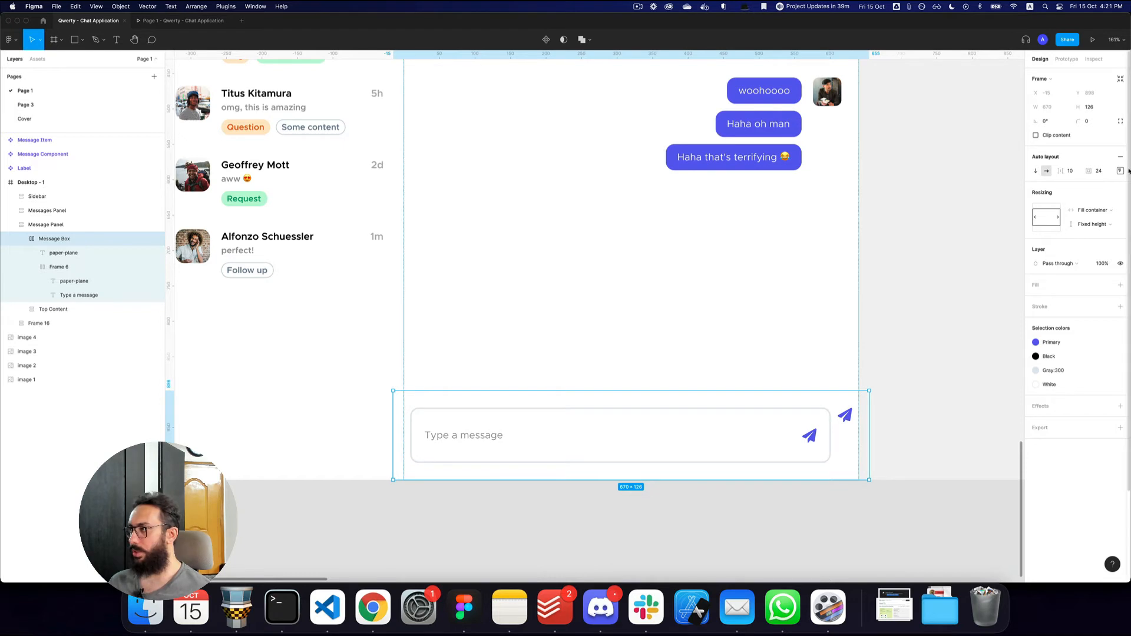
click(1059, 218)
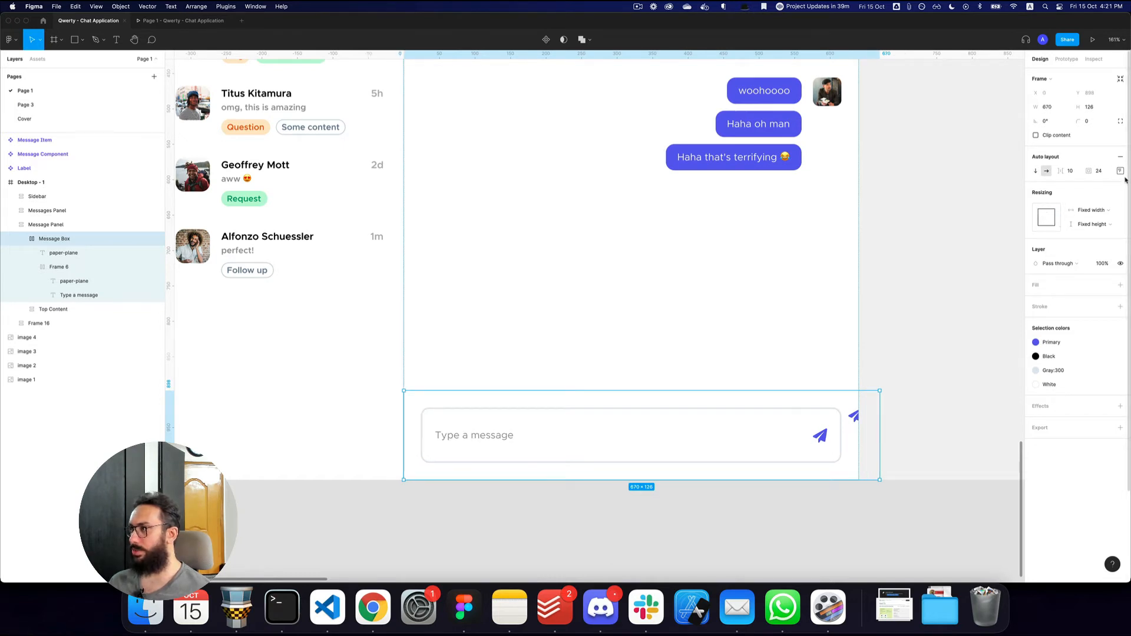
click(1060, 219)
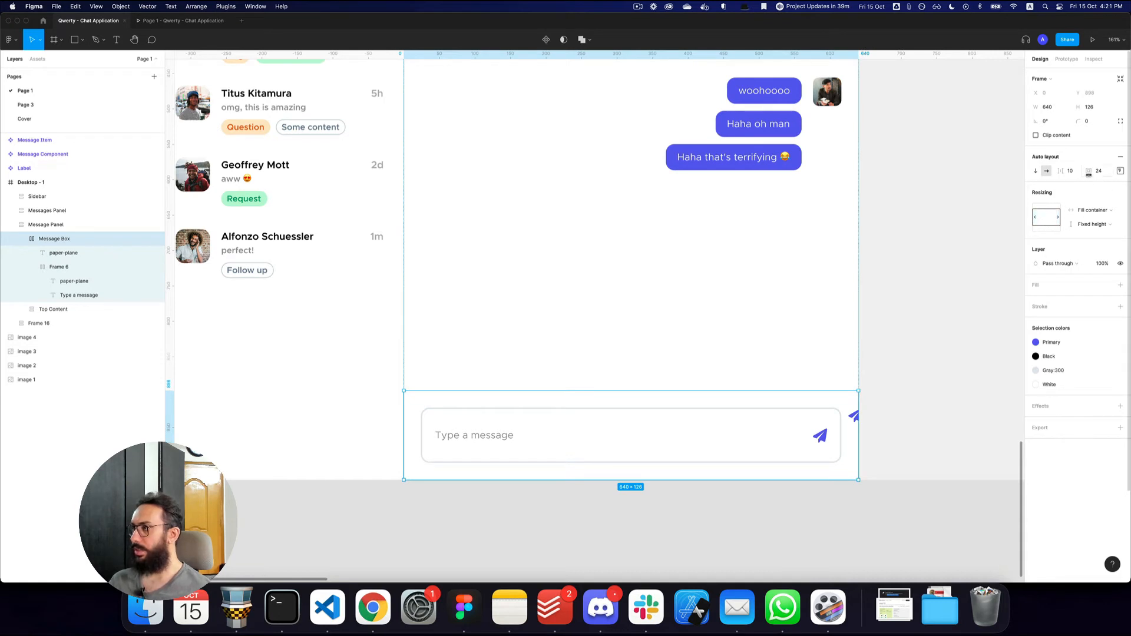
click(1078, 173)
Step: Set the heights of both the message input field and the surrounding Message Box to Hug contents
click(828, 425)
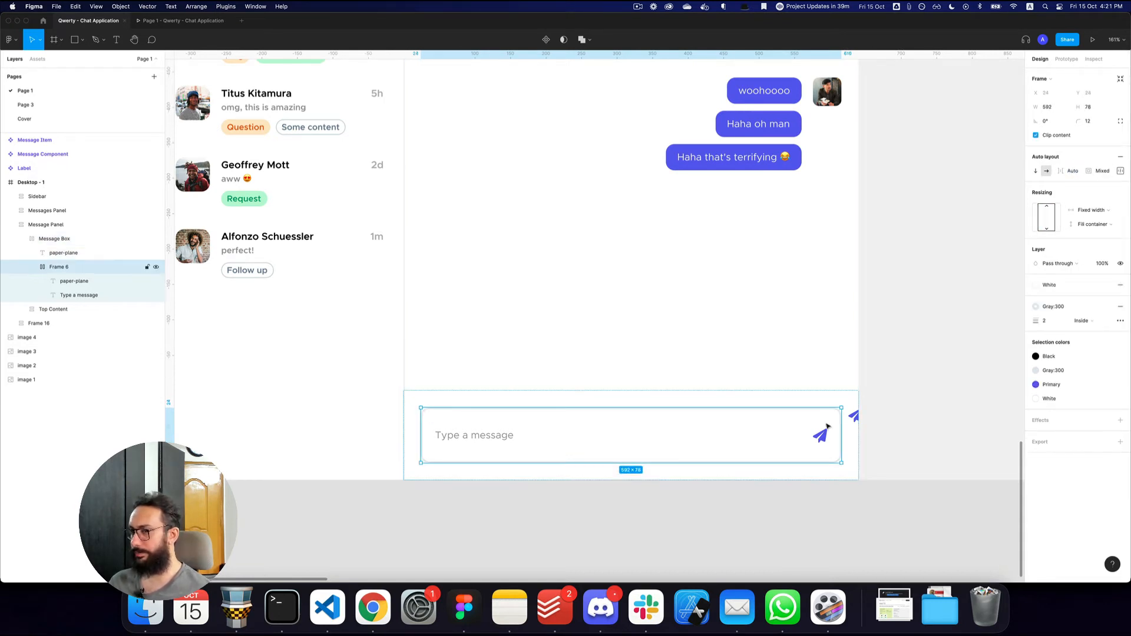
click(1052, 226)
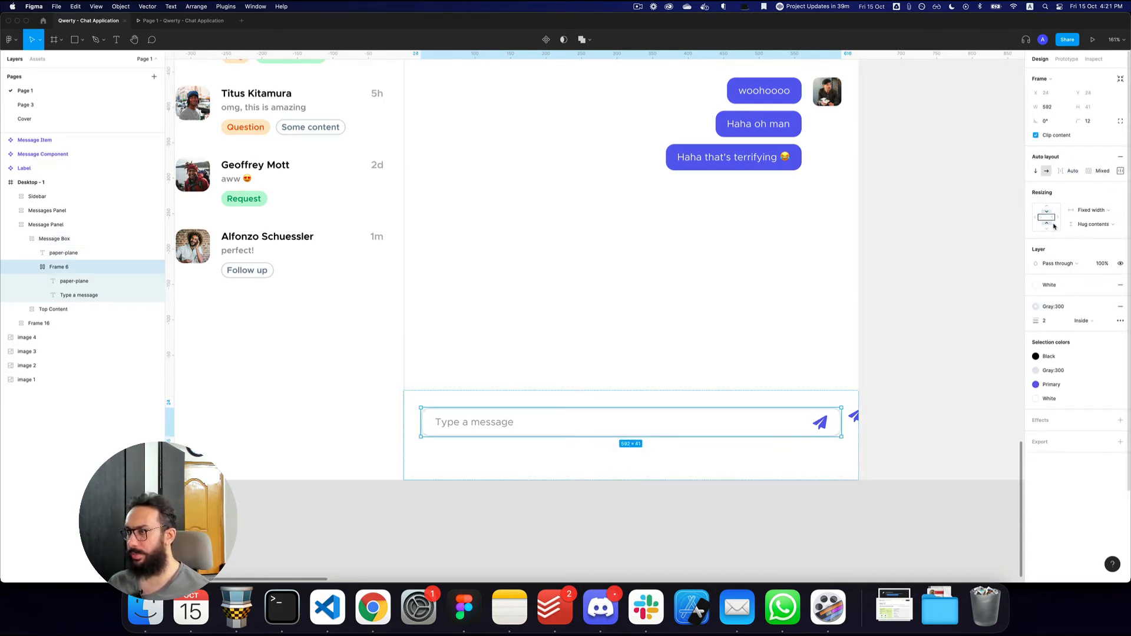
click(816, 453)
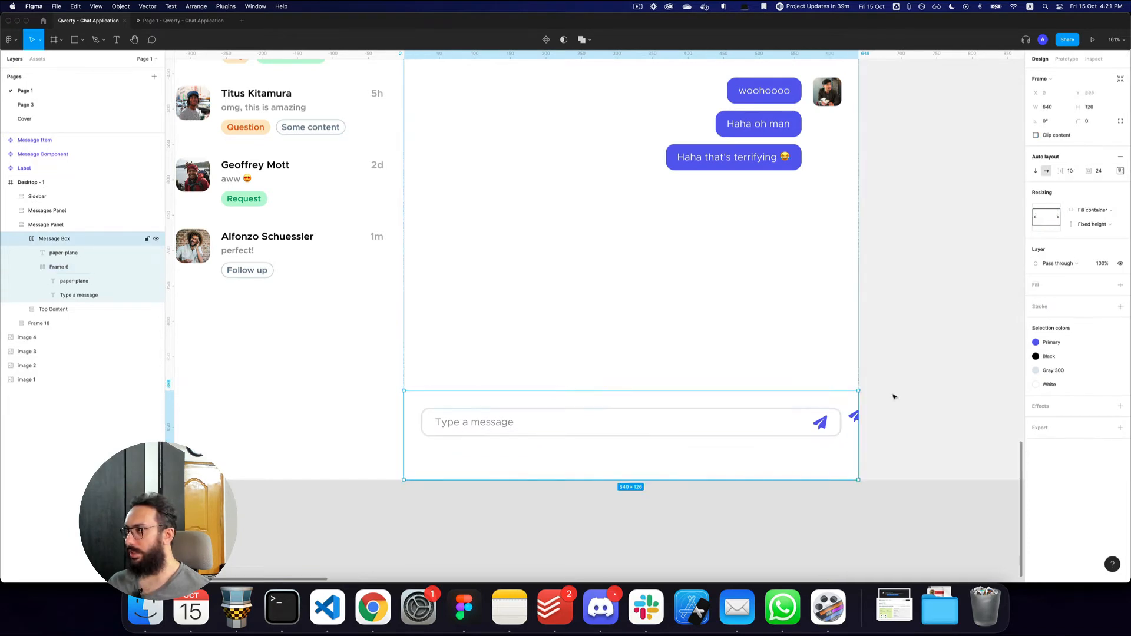
click(1047, 225)
Step: Center the Message Box's items vertically and set the input field's width to Fill container
click(1120, 171)
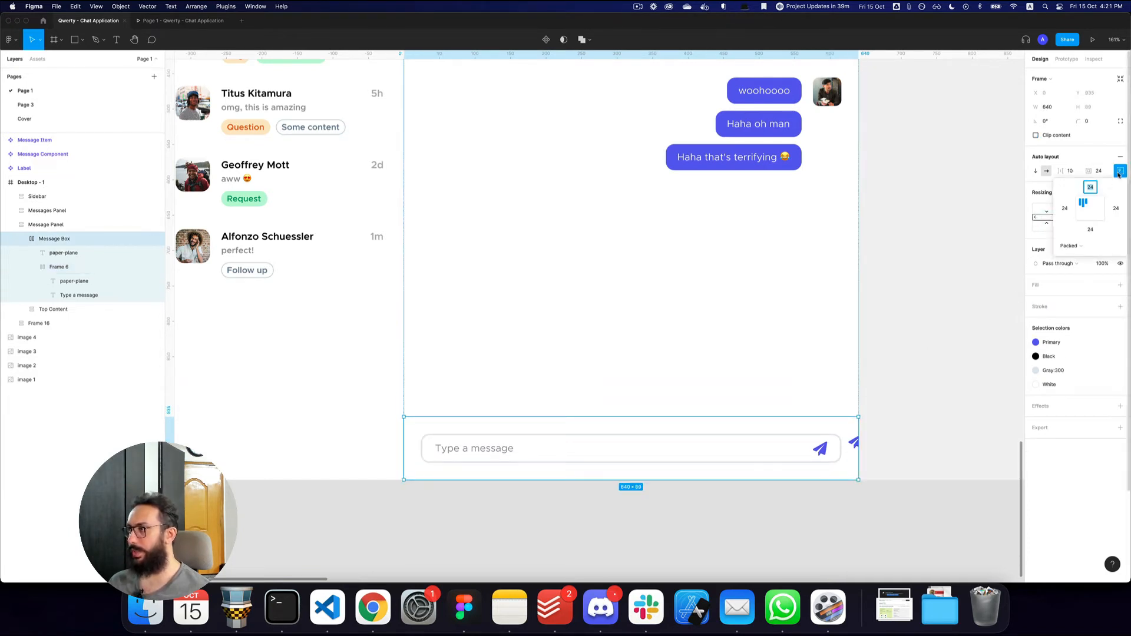
click(822, 452)
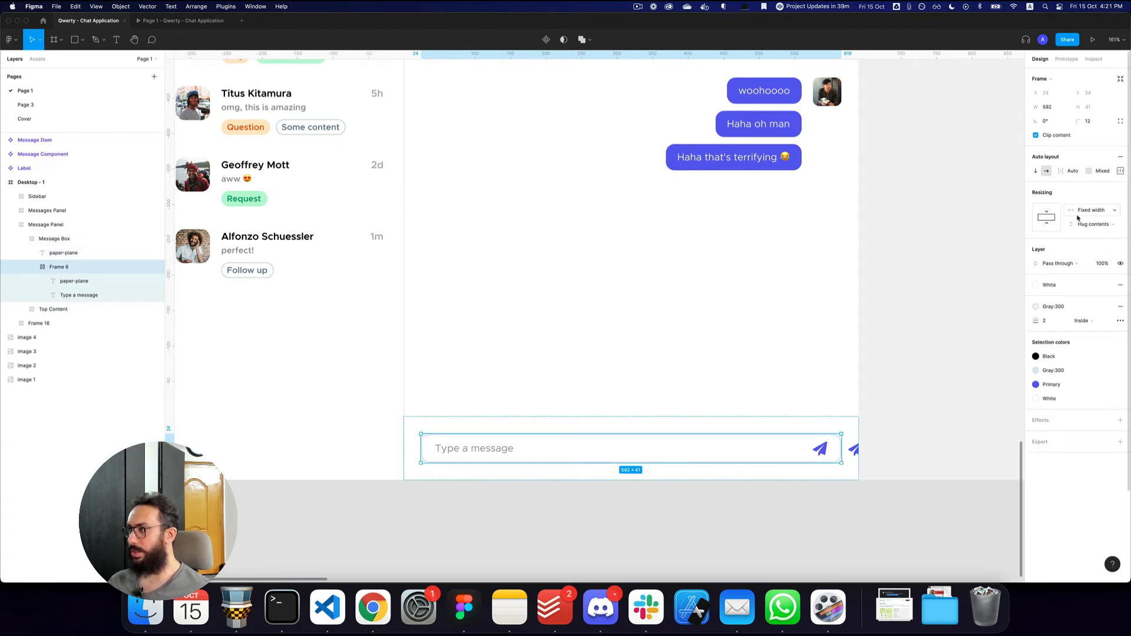
click(1058, 218)
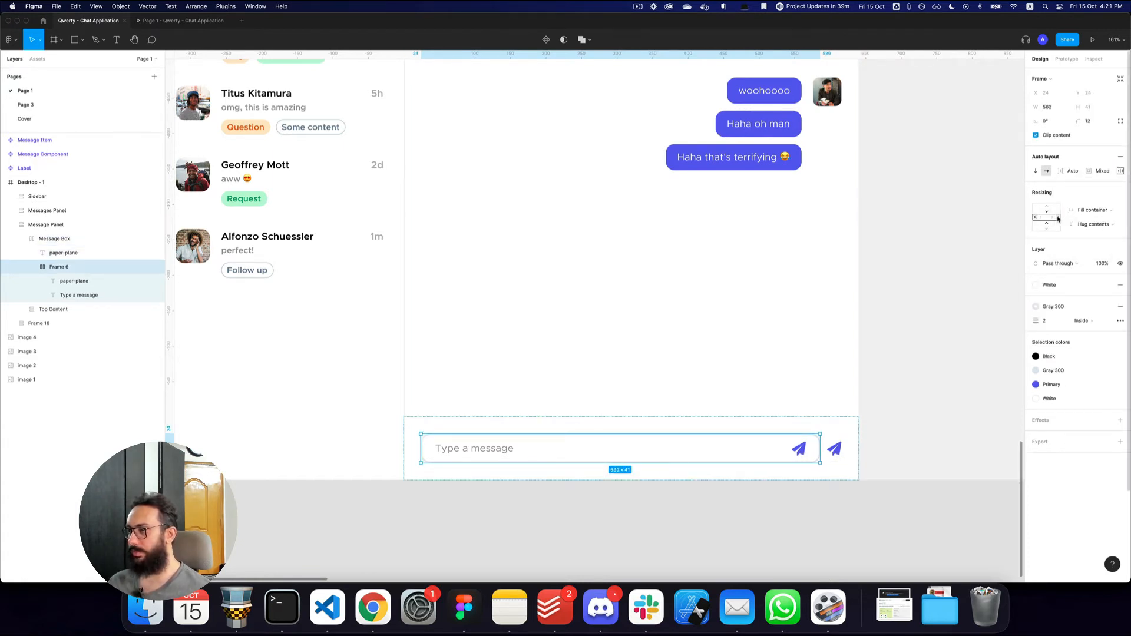
Step: Try the icon names attach, zip, file and paper-clip on the paper-plane duplicate outside the input field
super+click(836, 449)
double_click(837, 449)
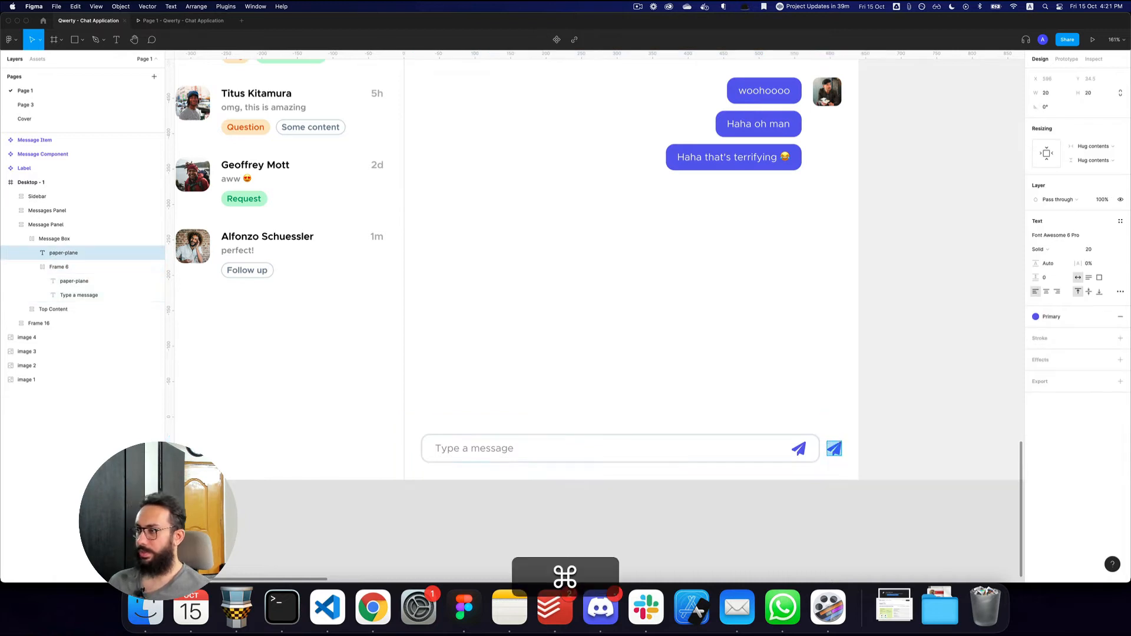
text(attach)
key(super+a)
text(attach)
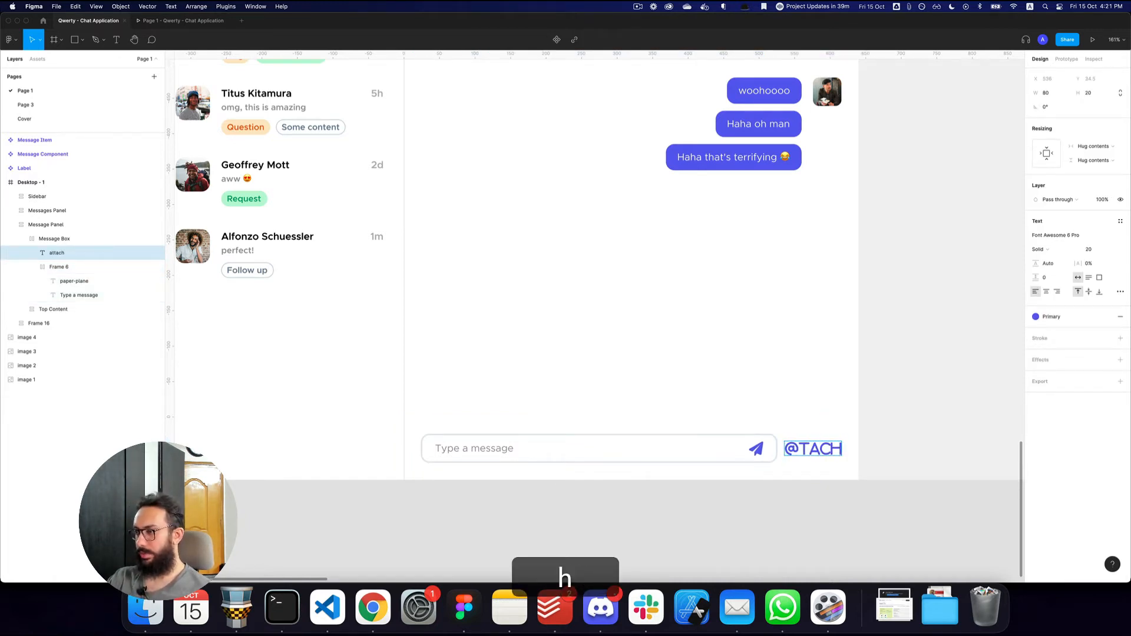
key(super+a)
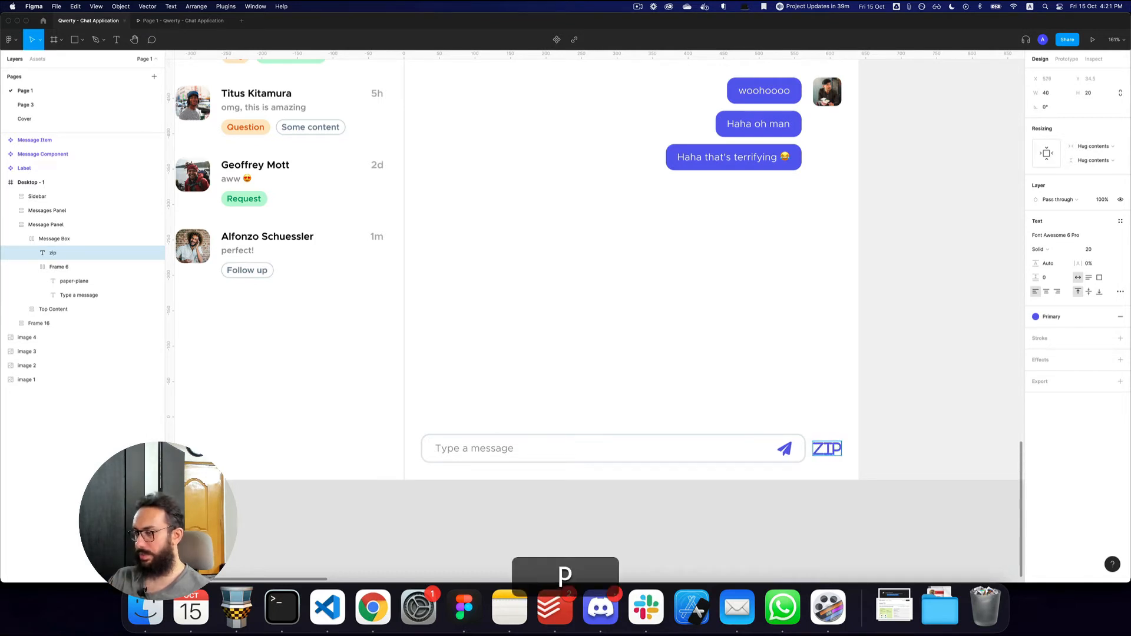
key(super+BackSpace)
text(fiel)
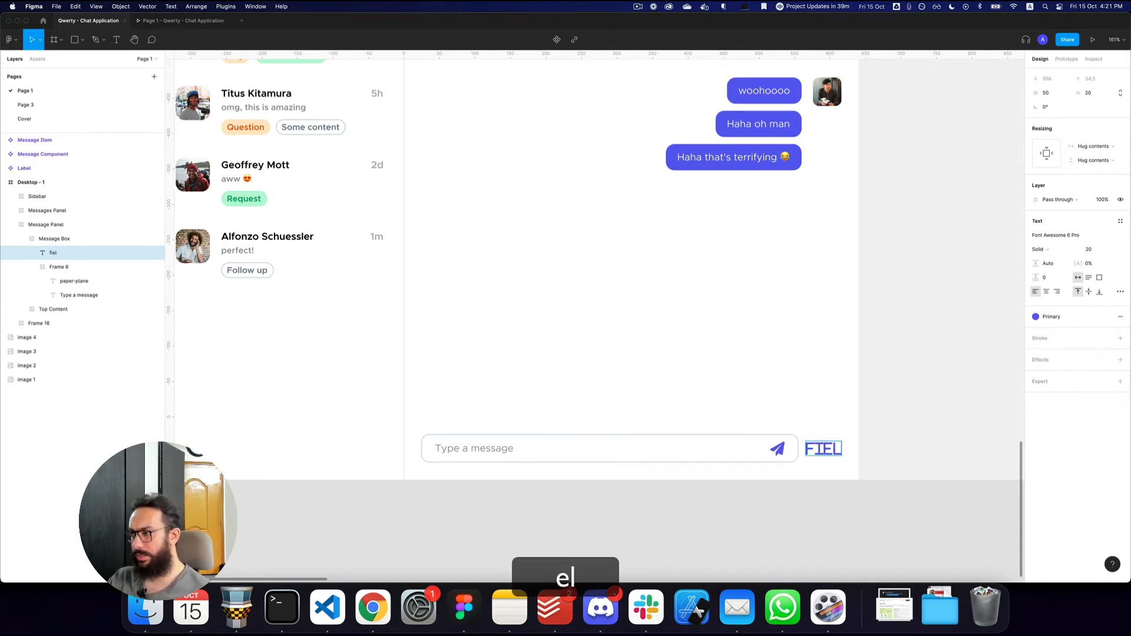
key(BackSpace)
key(BackSpace)
text(le)
key(super+a)
text(paper-)
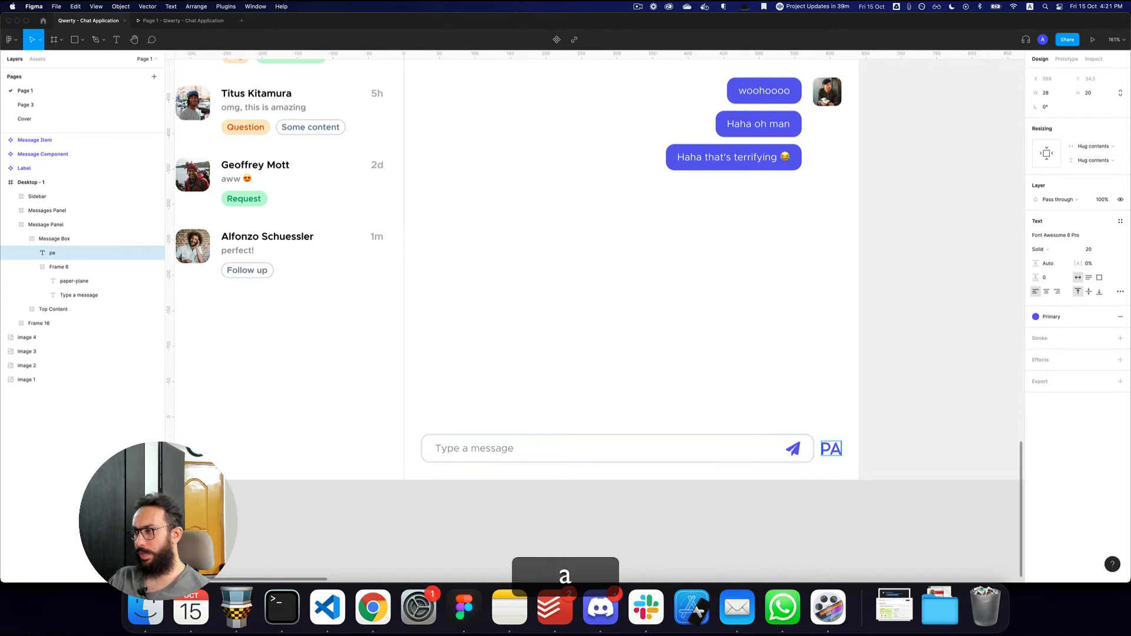
text(clip)
Step: Change the outer icon's text to paperclip and move the icon in front of the input field
key(super+a)
text(pap)
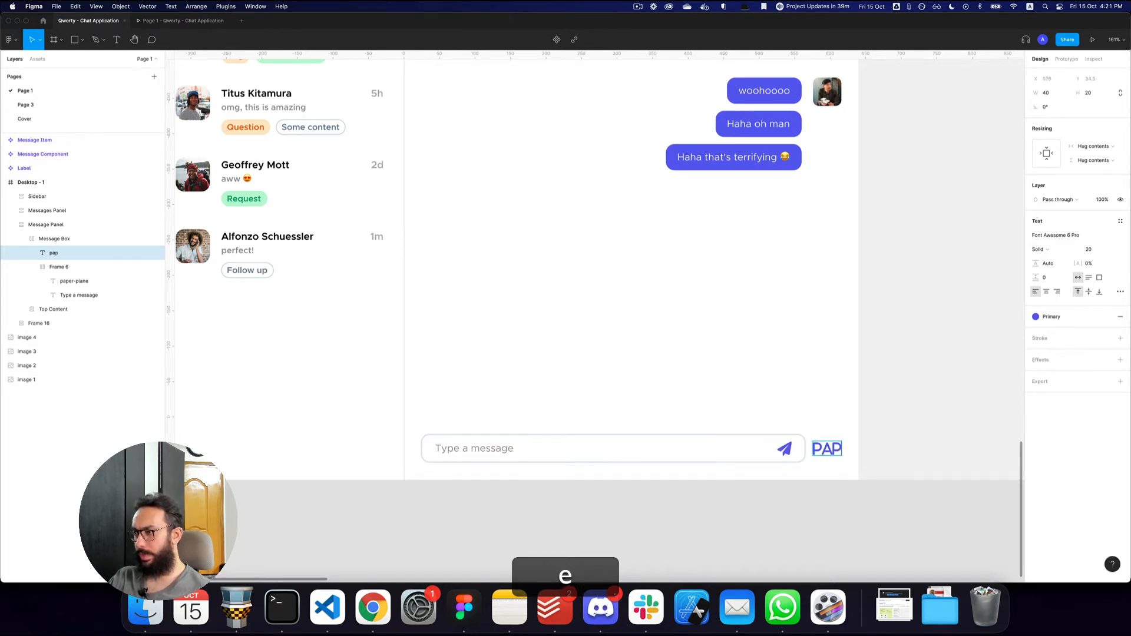
text(erclip)
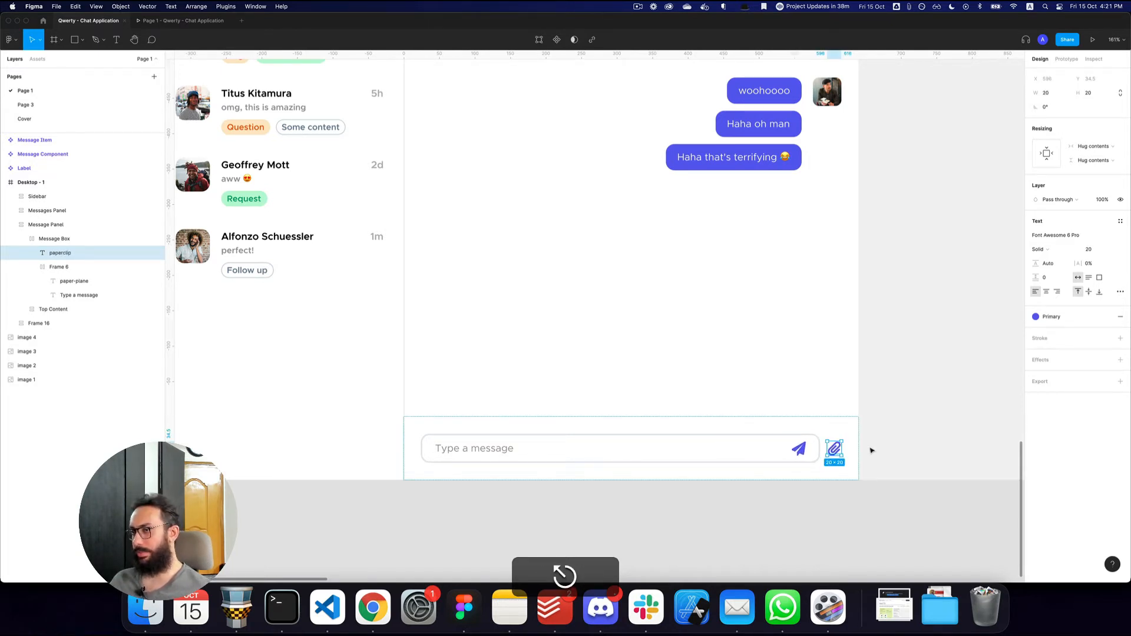
key(Left)
Step: Set the message input field's height to 48 and check the result in the prototype preview
click(793, 443)
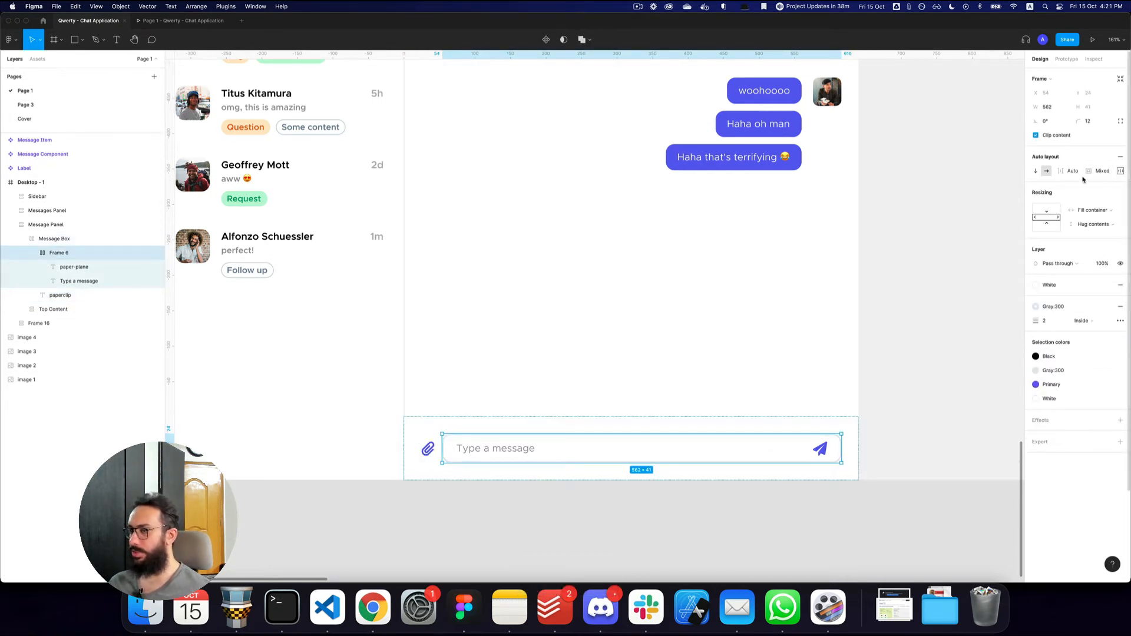
key(ctrl+shift+Down)
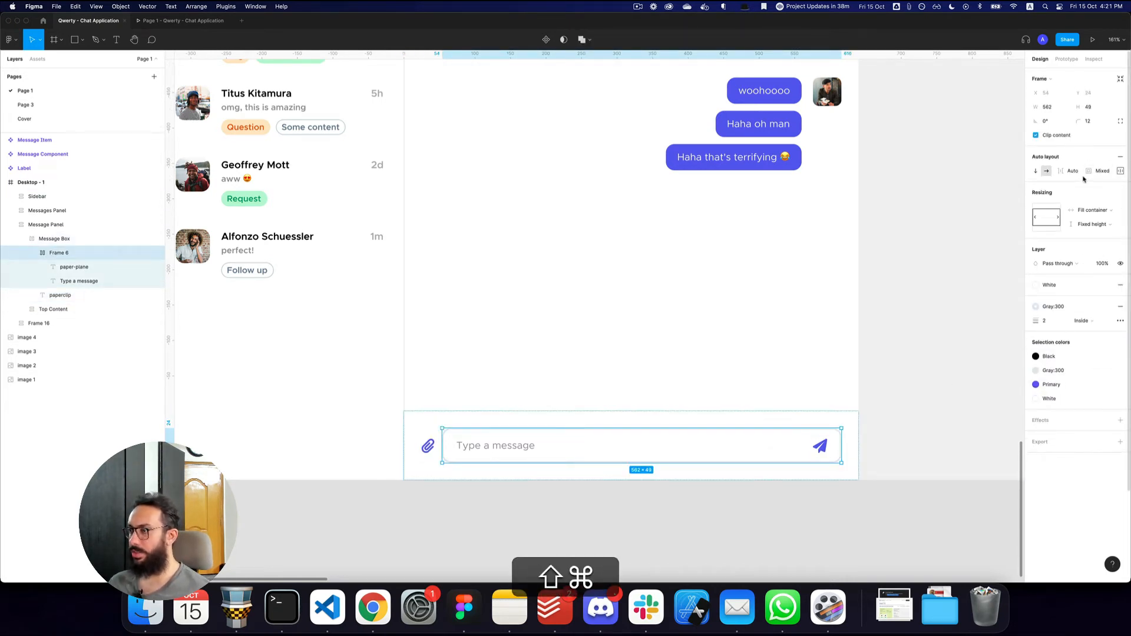
key(super+Up)
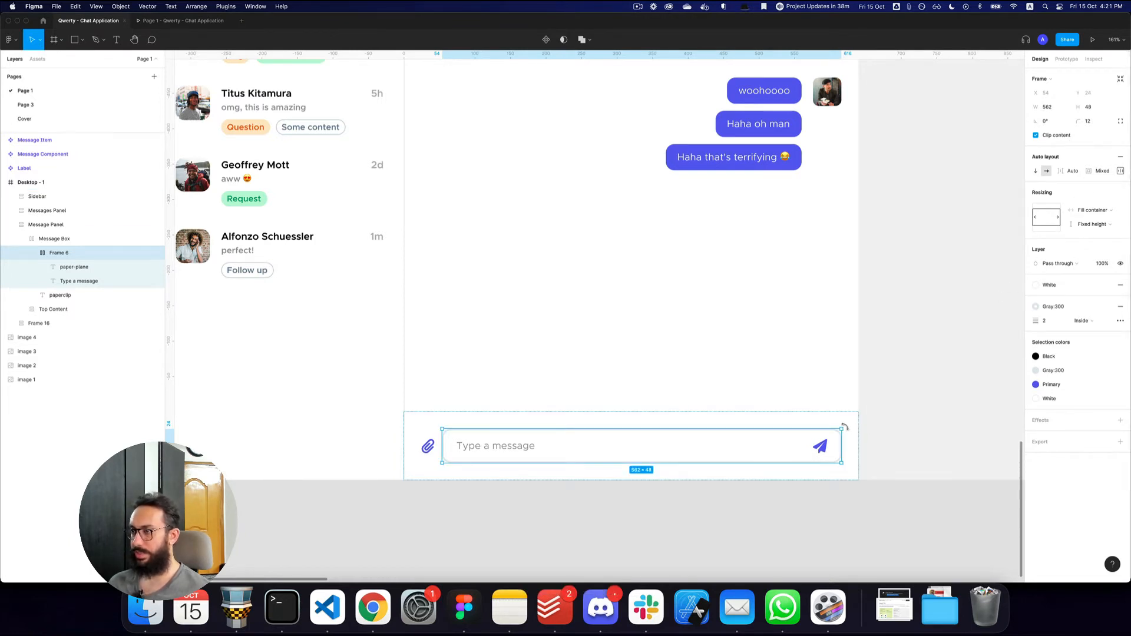
key(super+3)
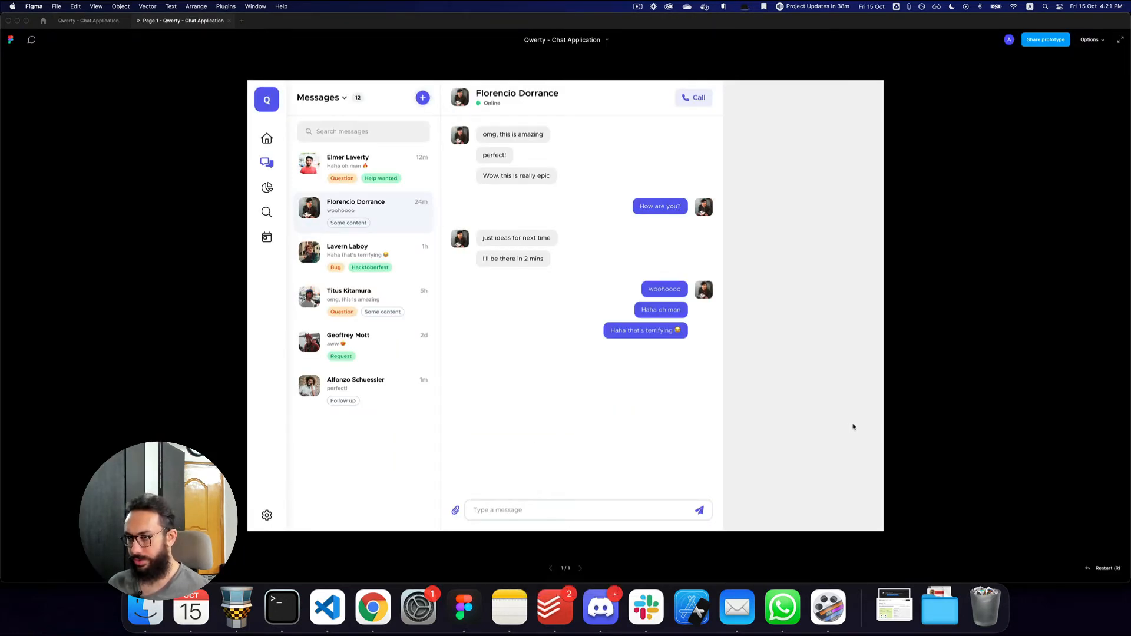
key(super+2)
Step: Set the Message Box's spacing between items to 24 and check it in the prototype preview
click(634, 425)
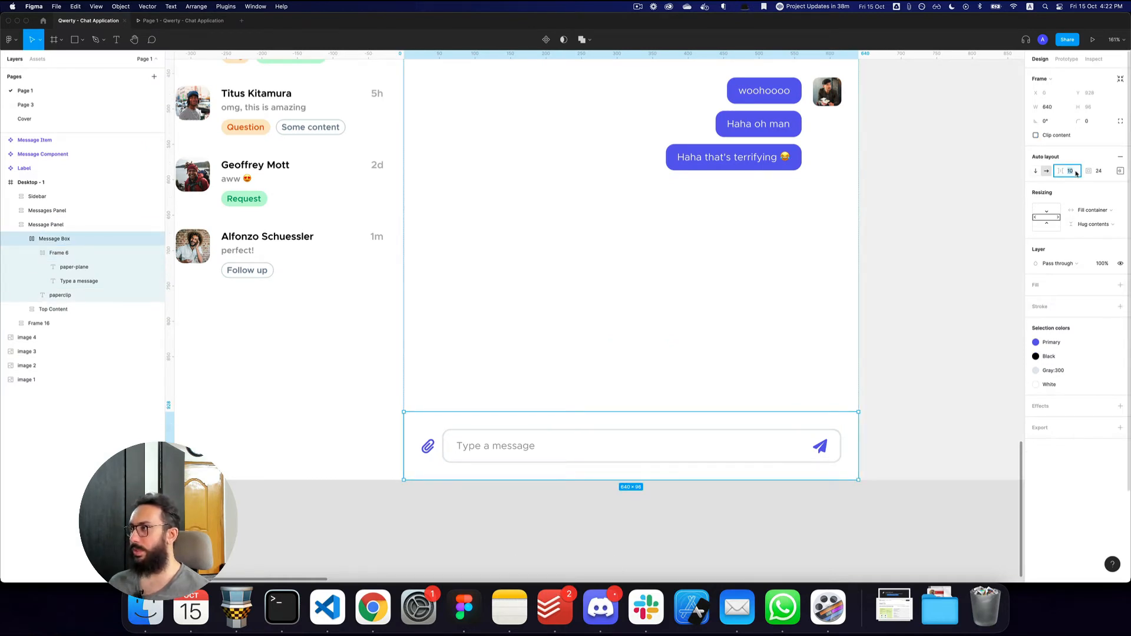
text(24)
key(Return)
key(super+3)
key(super+2)
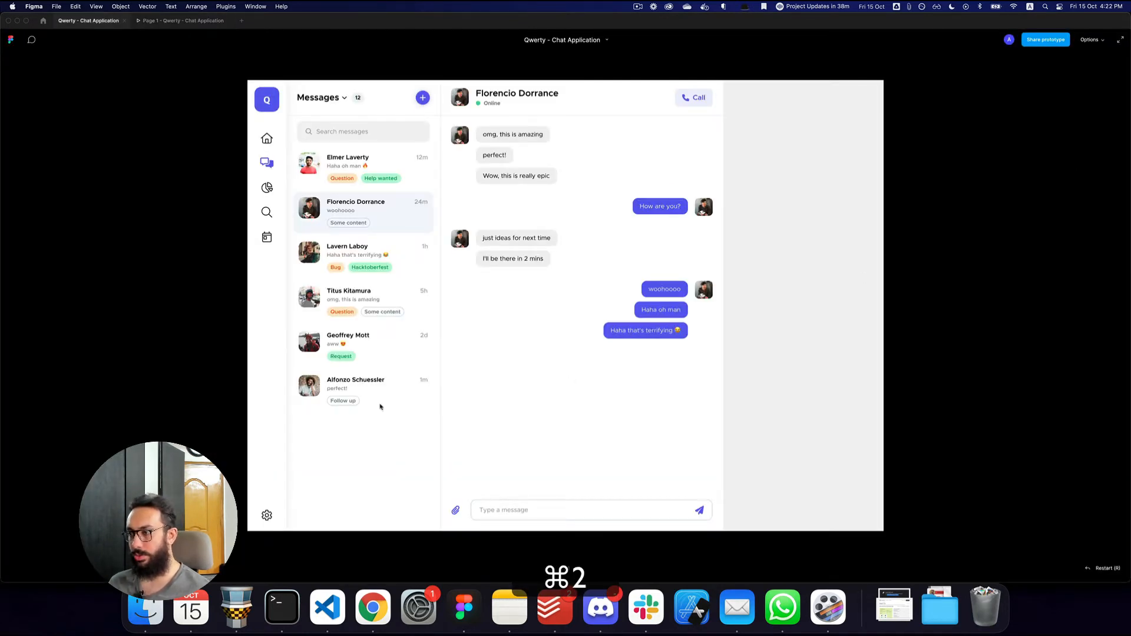
Step: Select the paperclip icon in the Message Box
click(428, 447)
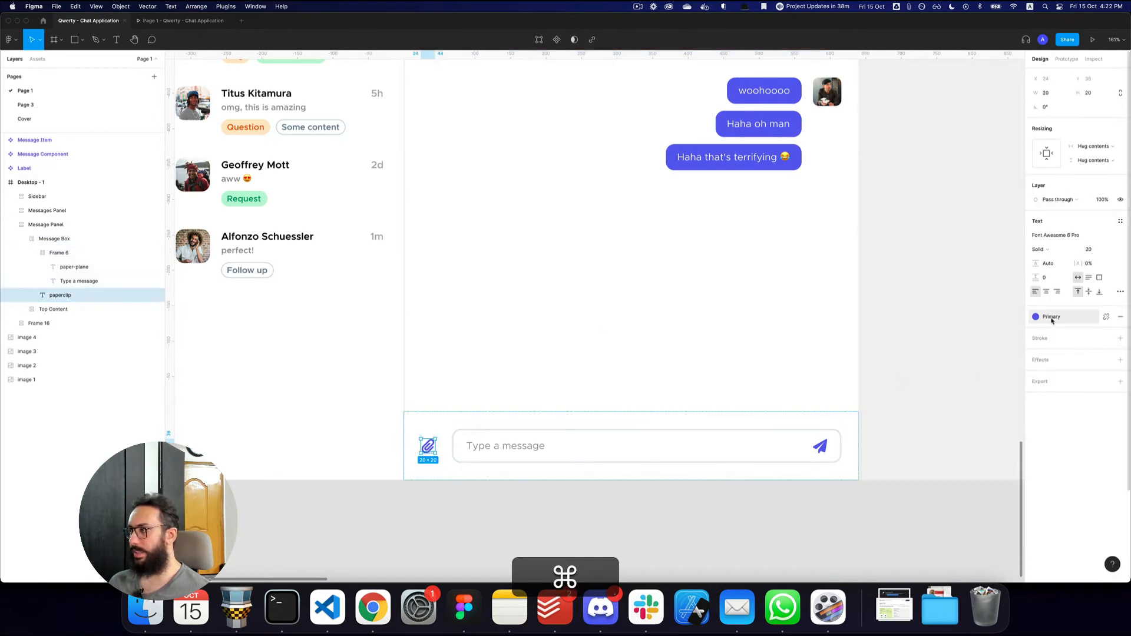
Step: Apply the Black colour style to the paperclip icon, set its opacity to 40%, and check it in the prototype preview
click(1075, 319)
click(1060, 434)
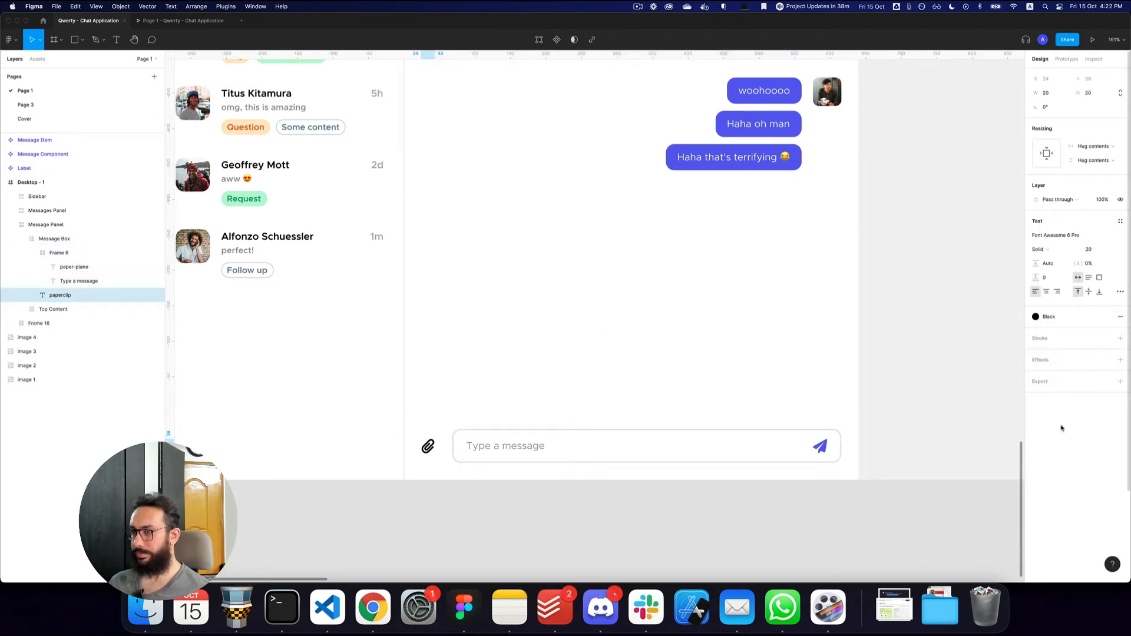
click(1059, 320)
key(4)
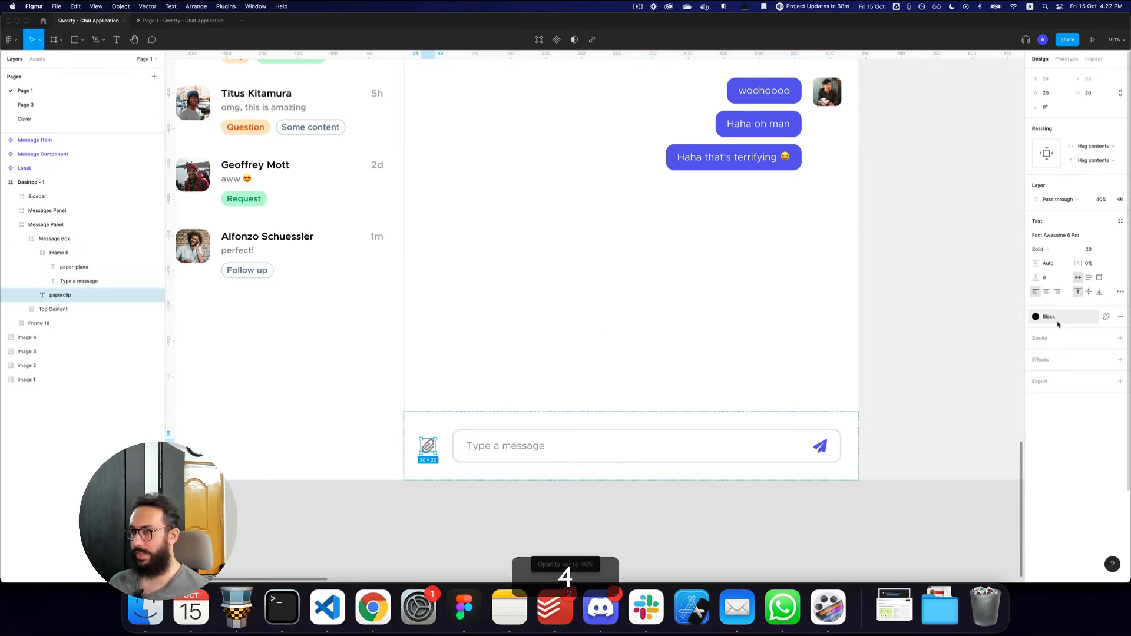
key(3)
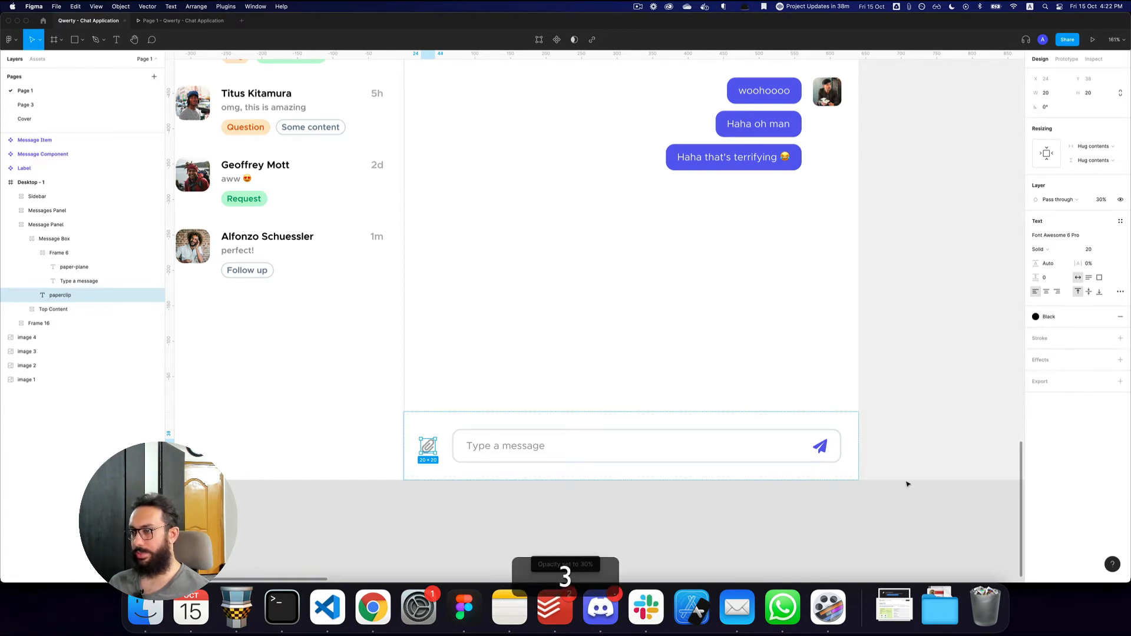
key(4)
key(super+3)
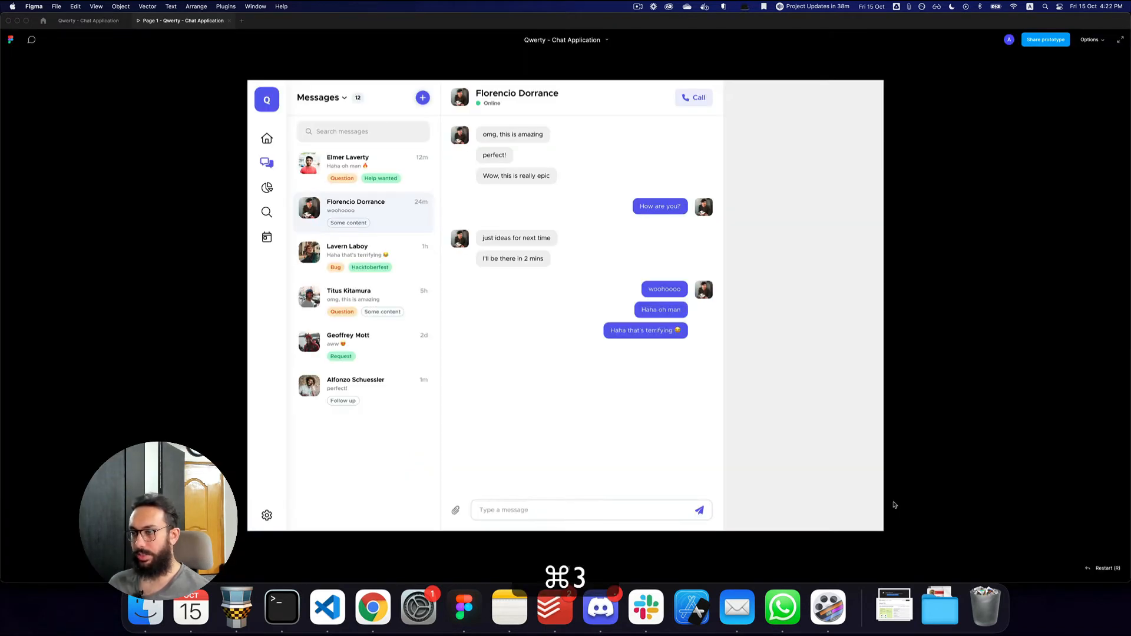
key(super+2)
key(Return)
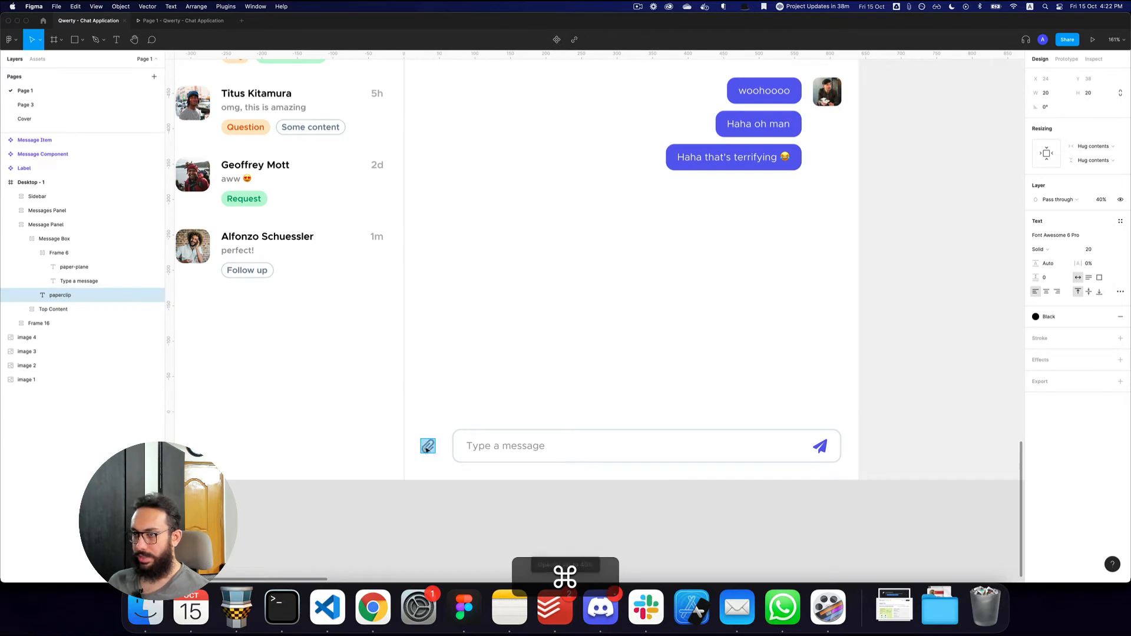
key(super+Right)
text(-alt)
key(super+z)
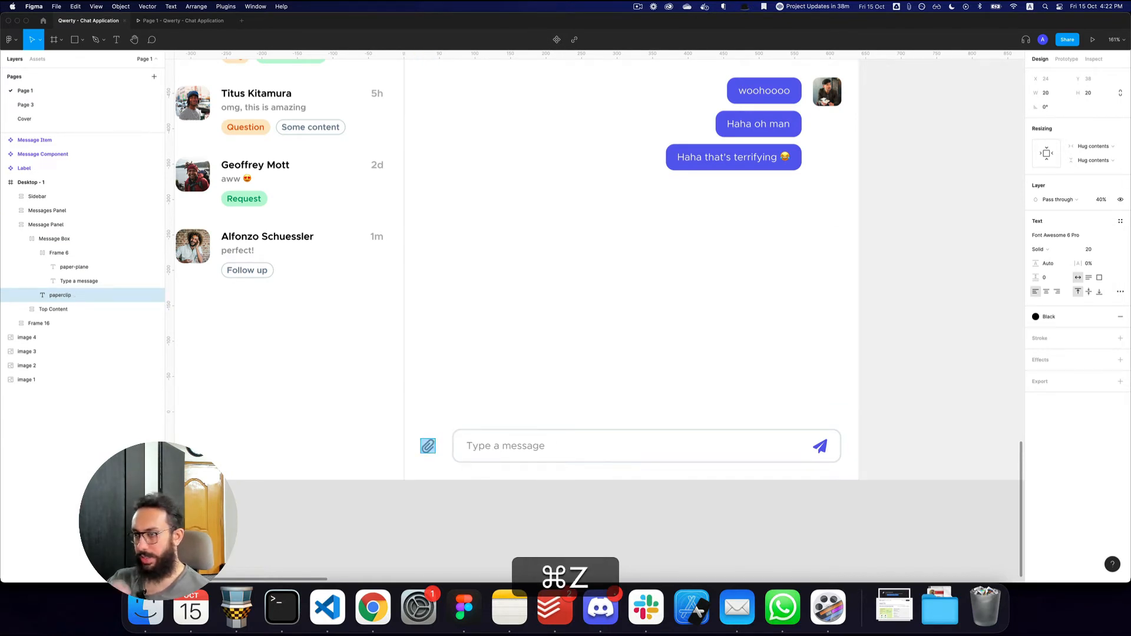
key(Escape)
key(Escape)
Step: Review the whole chat screen in the prototype preview and return to the design
key(shift+1)
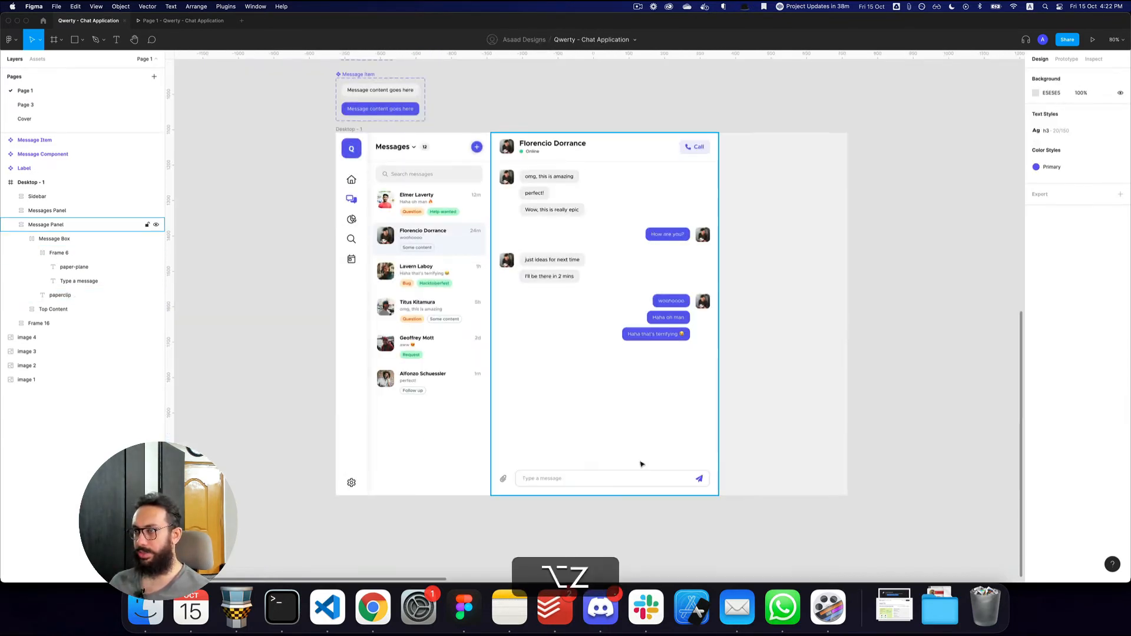
key(super+3)
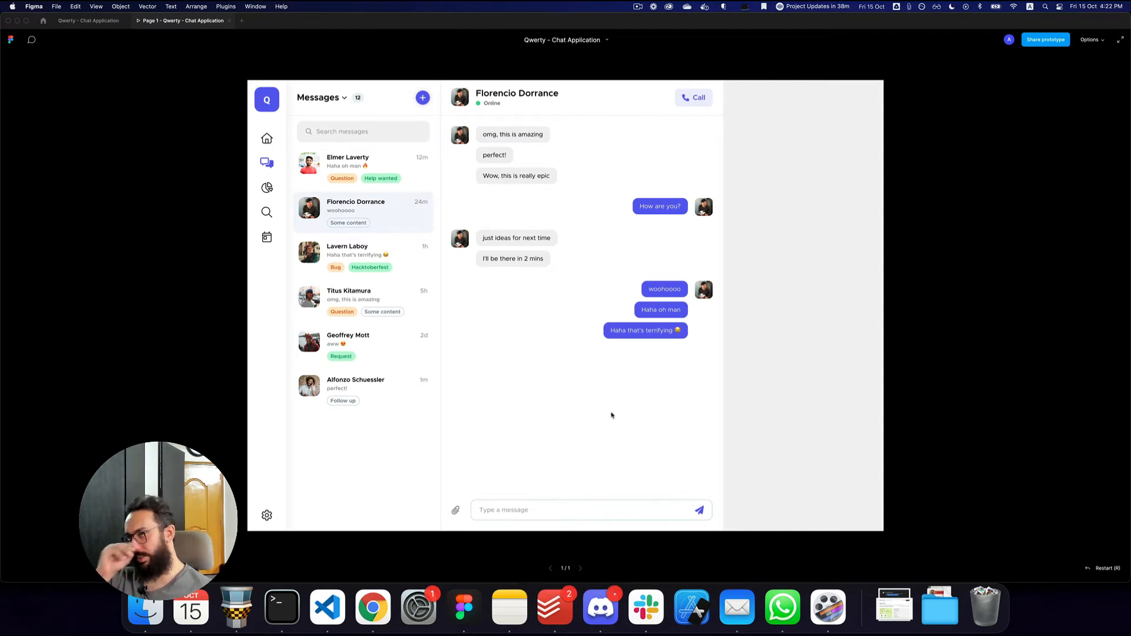
key(super+2)
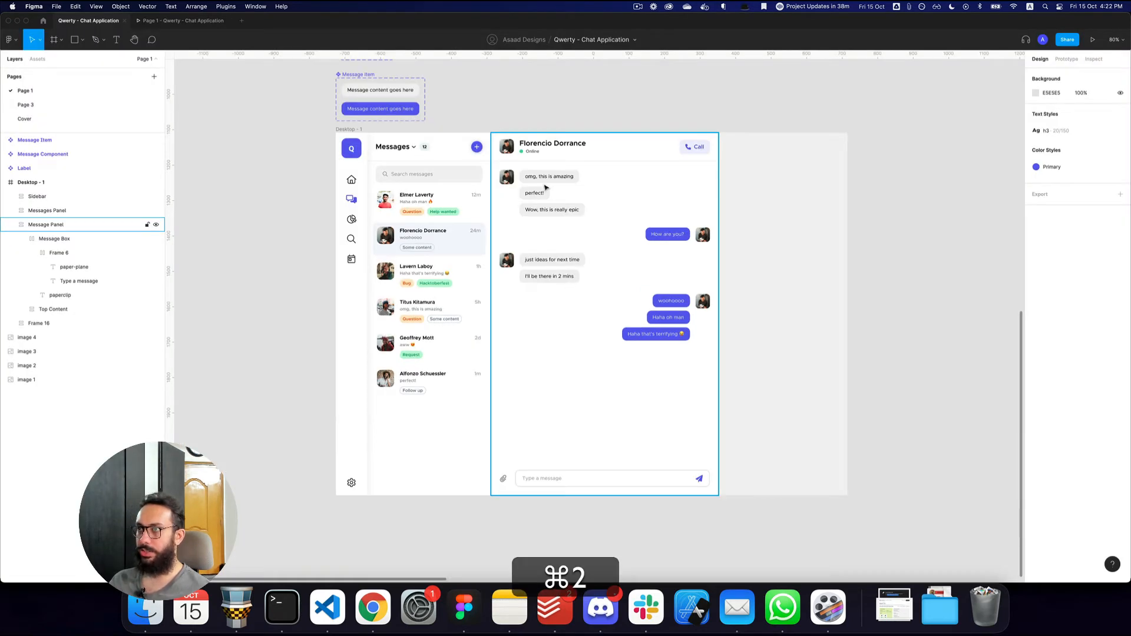
Step: Duplicate the first received message group and move the copy to the end of the message list
click(546, 187)
super+click(545, 188)
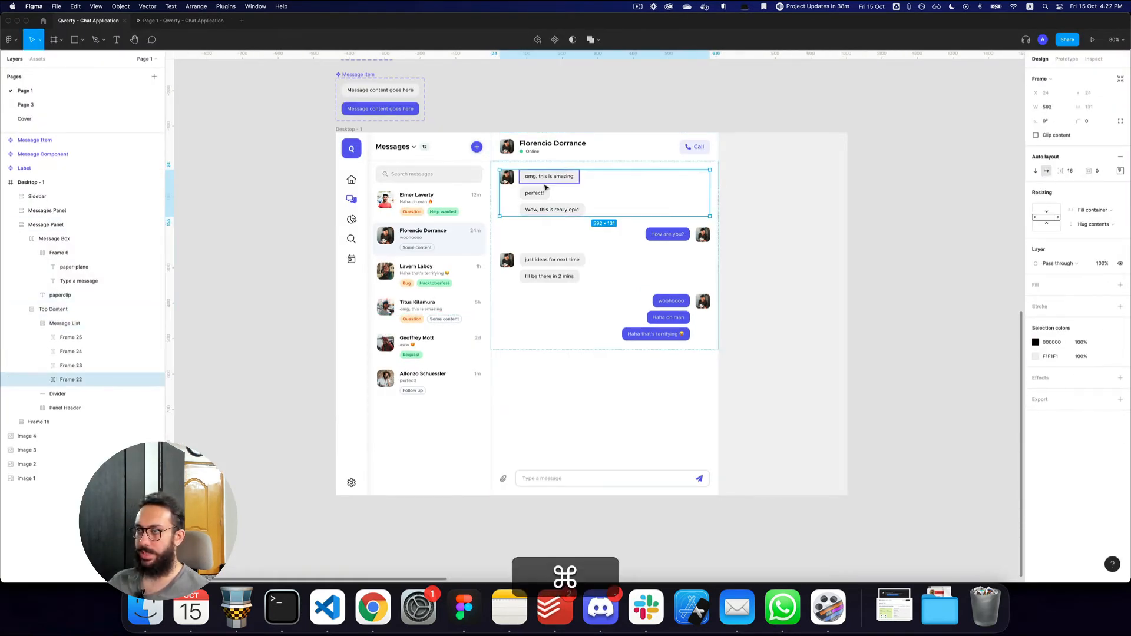
key(super+d)
key(Down)
key(Down)
key(Down)
Step: Select the three message texts in the duplicated group and search Content Reel's text collections for "messages"
key(z)
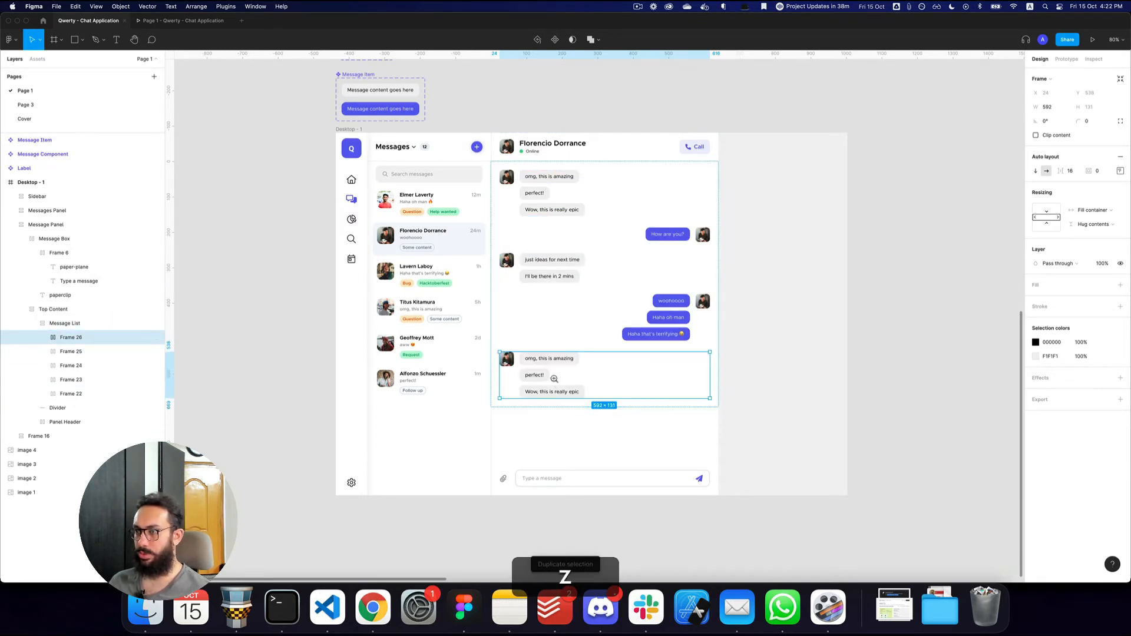
shift+super+click(548, 358)
shift+super+click(535, 375)
shift+super+click(546, 391)
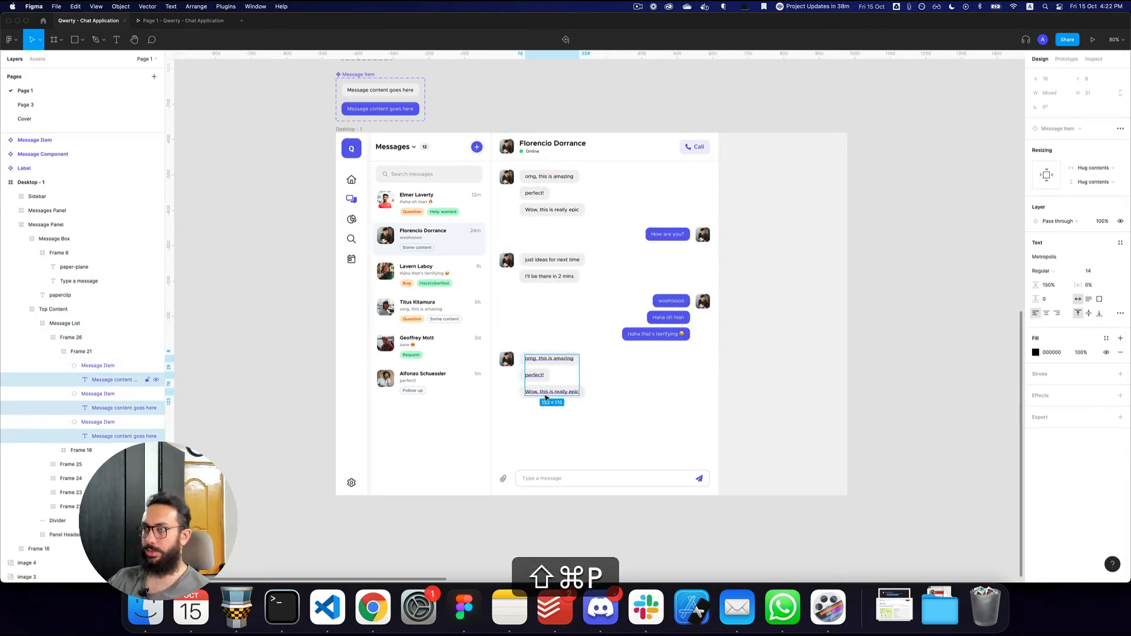
key(shift+super+p)
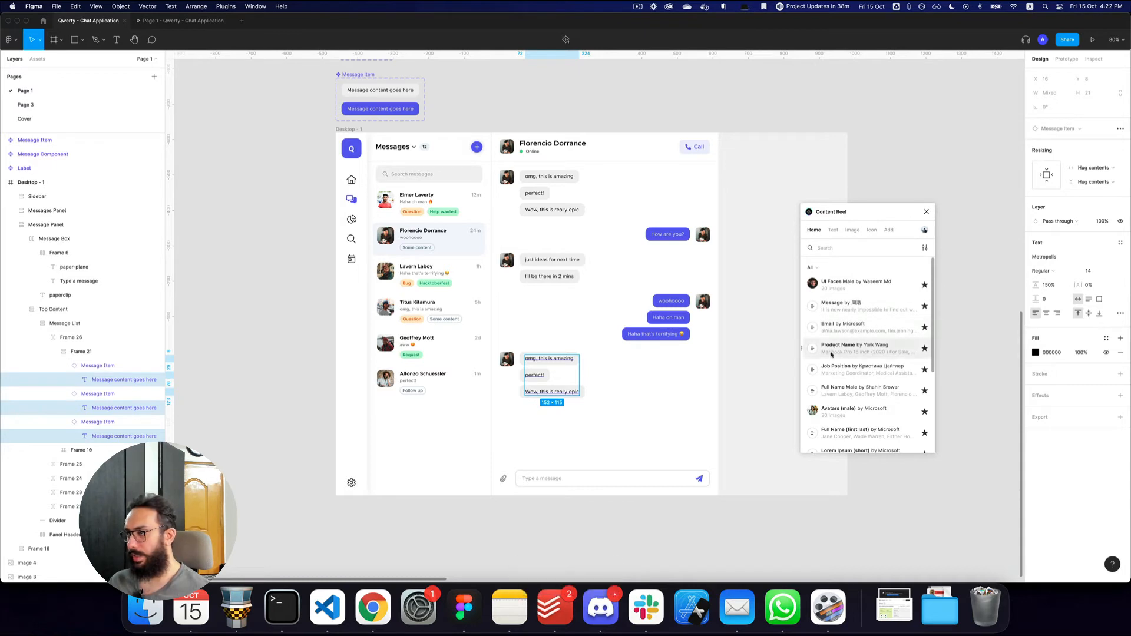
click(833, 230)
click(834, 246)
text(messages)
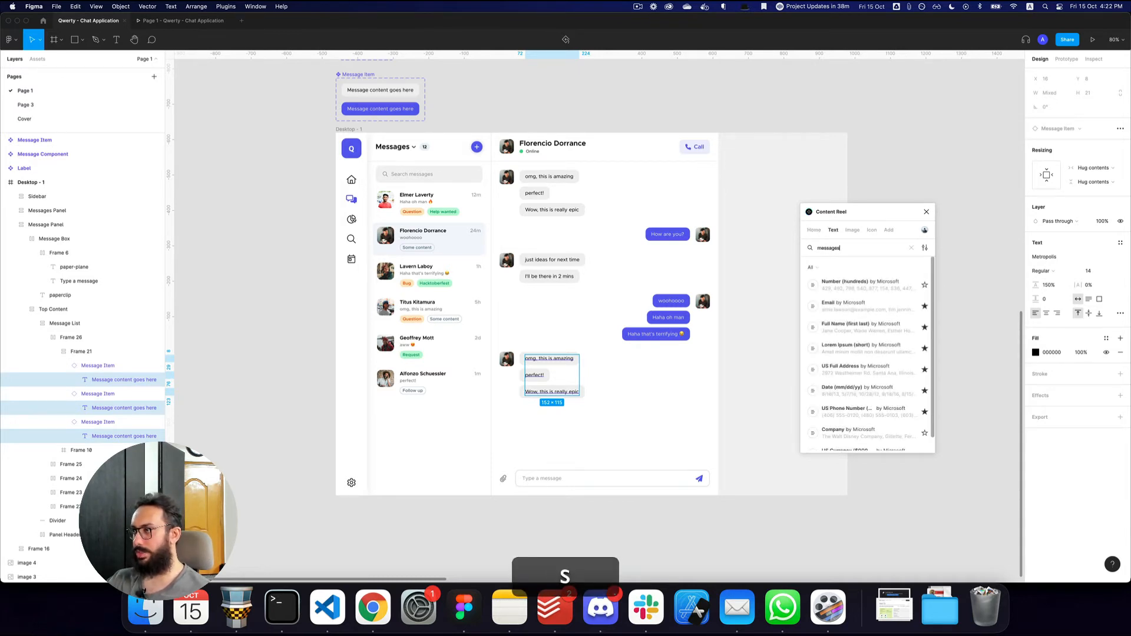
key(Return)
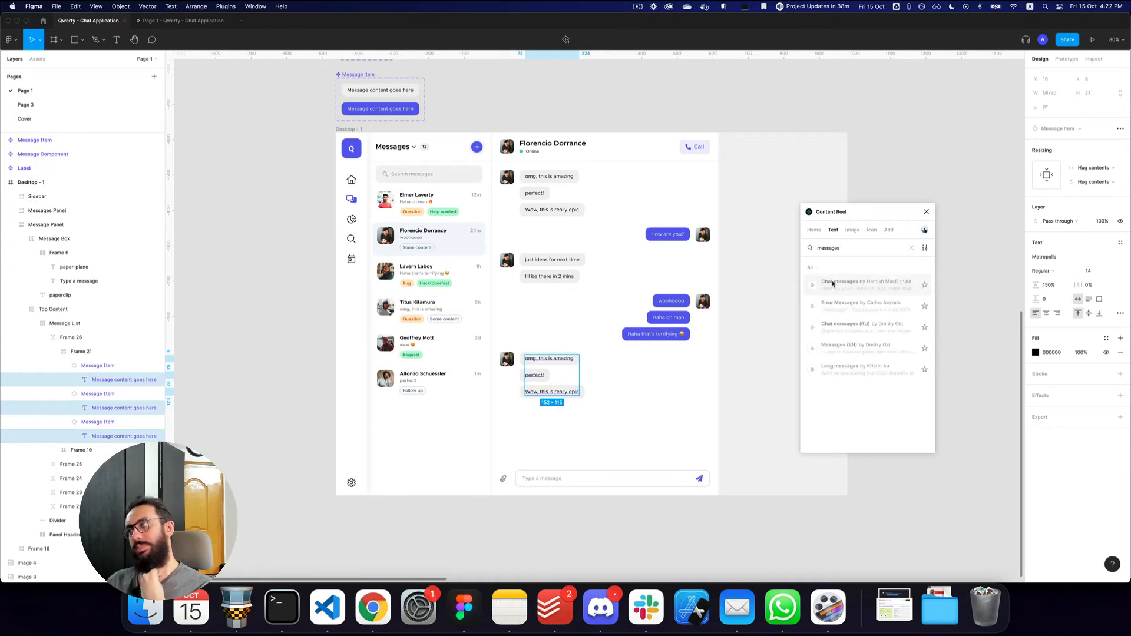
Step: Inspect the Chat messages collection, mark it as a favourite, and return to the Content Reel home list
click(814, 287)
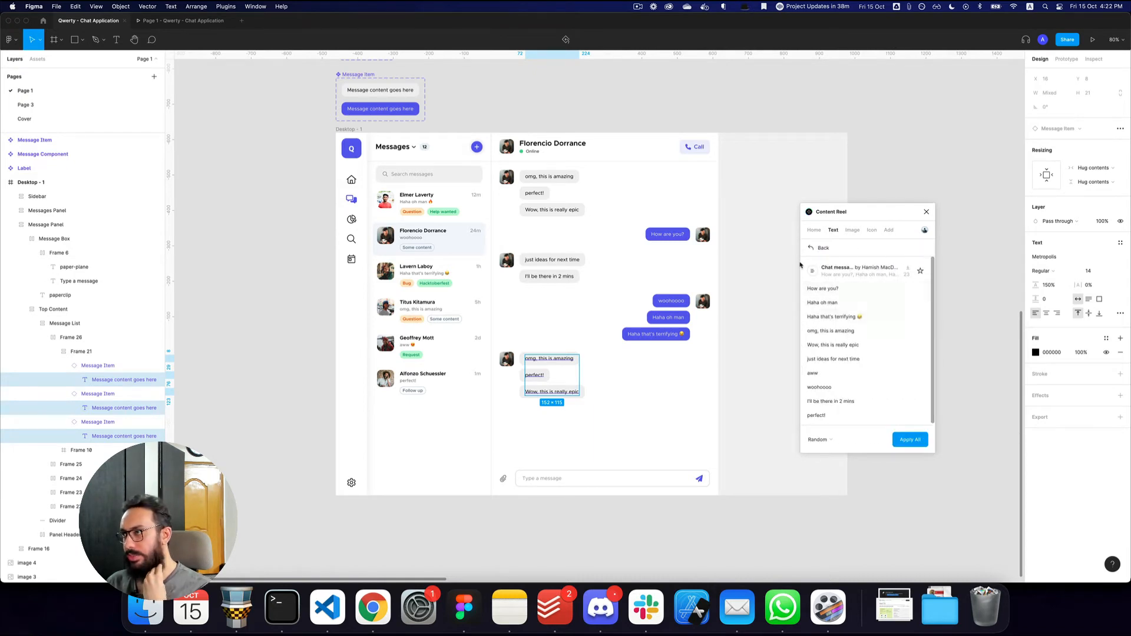
click(812, 249)
click(924, 287)
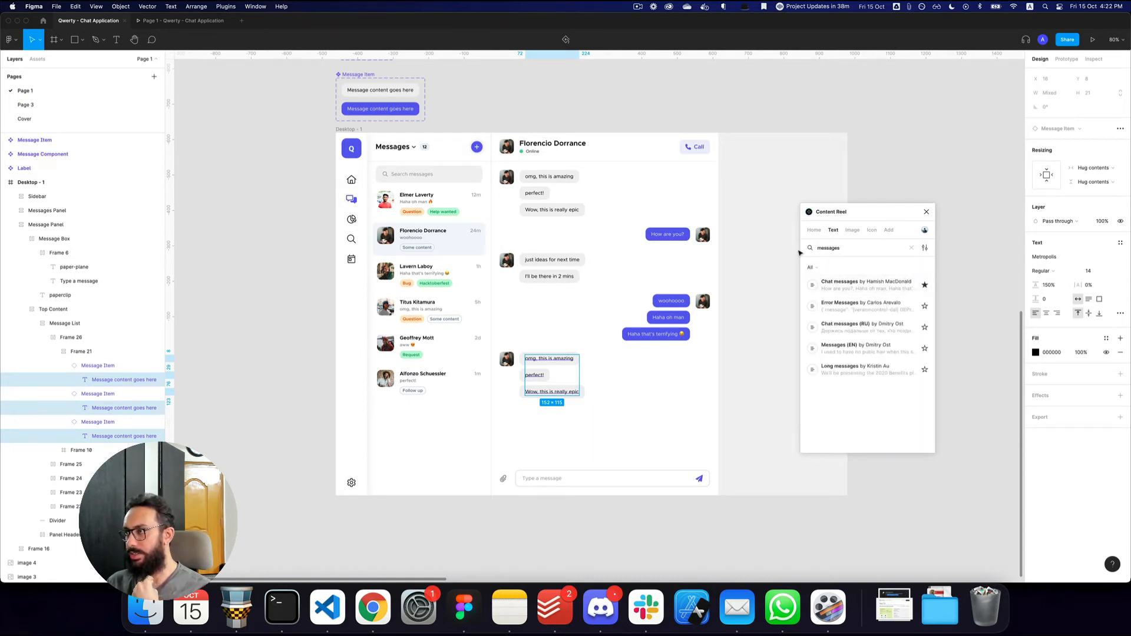
click(814, 230)
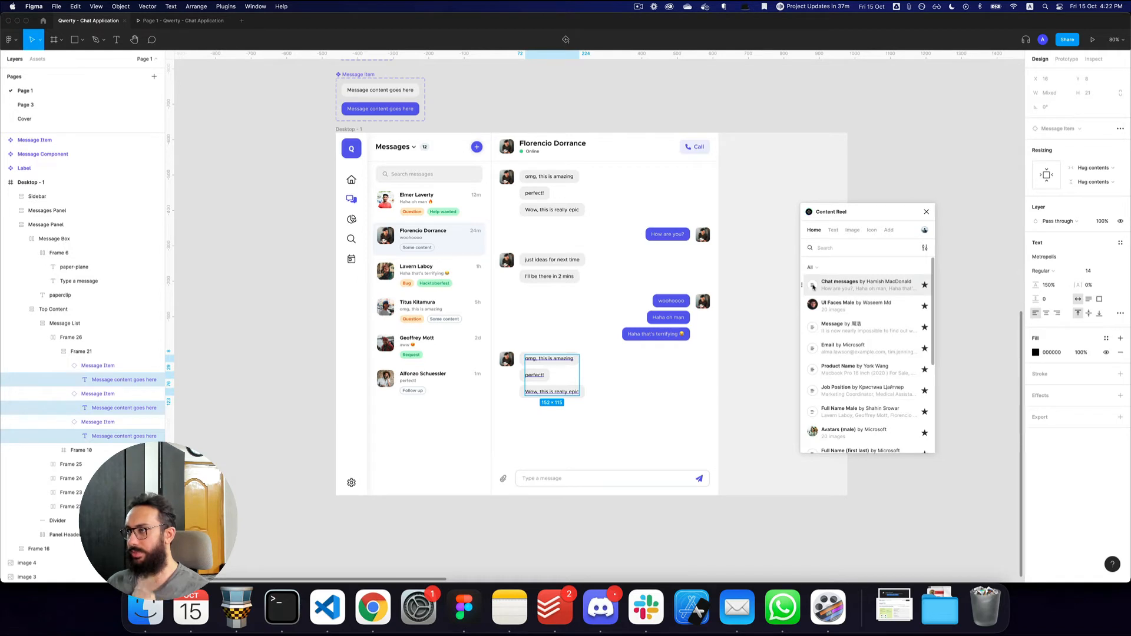
Step: Fill the three selected messages with random Chat messages content, reshuffle it until suitable, and close Content Reel
click(814, 287)
click(814, 248)
click(852, 289)
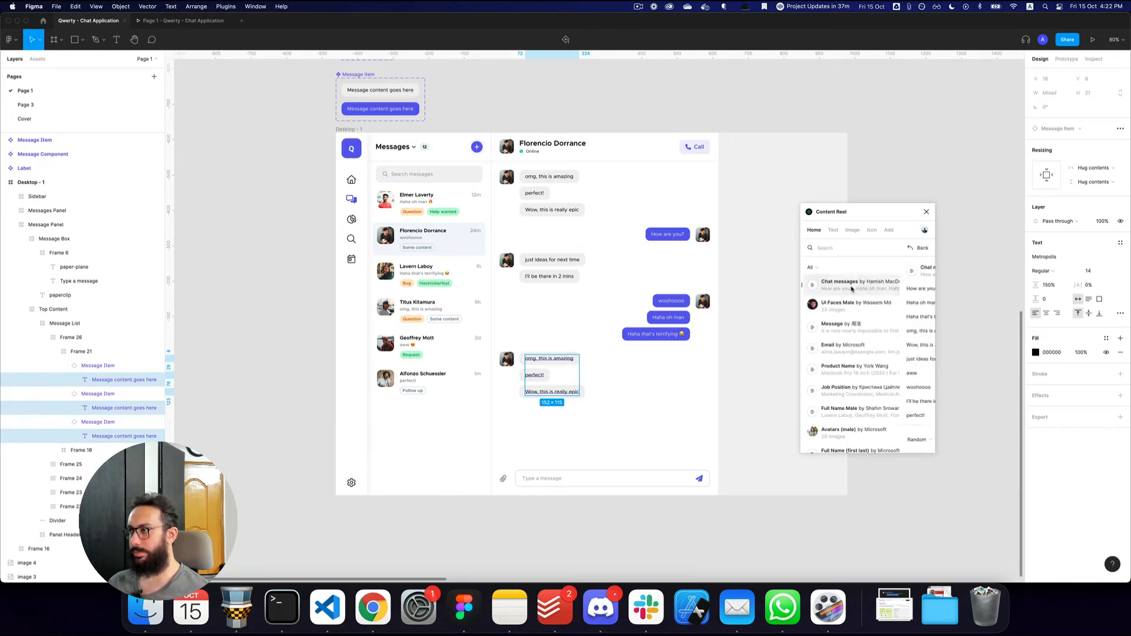
click(908, 445)
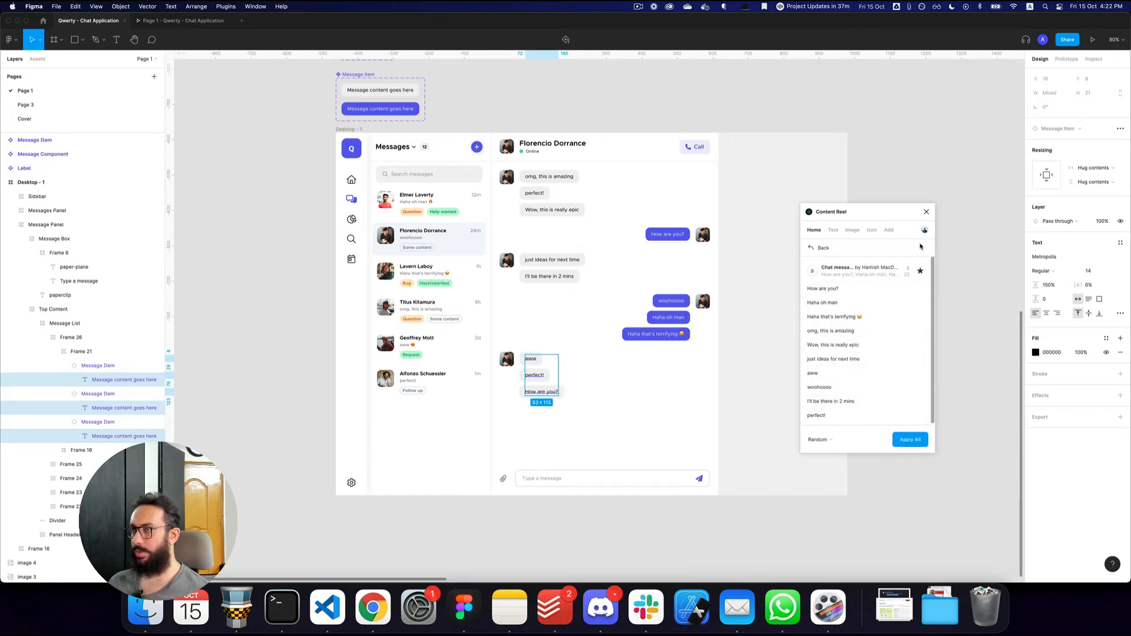
click(917, 441)
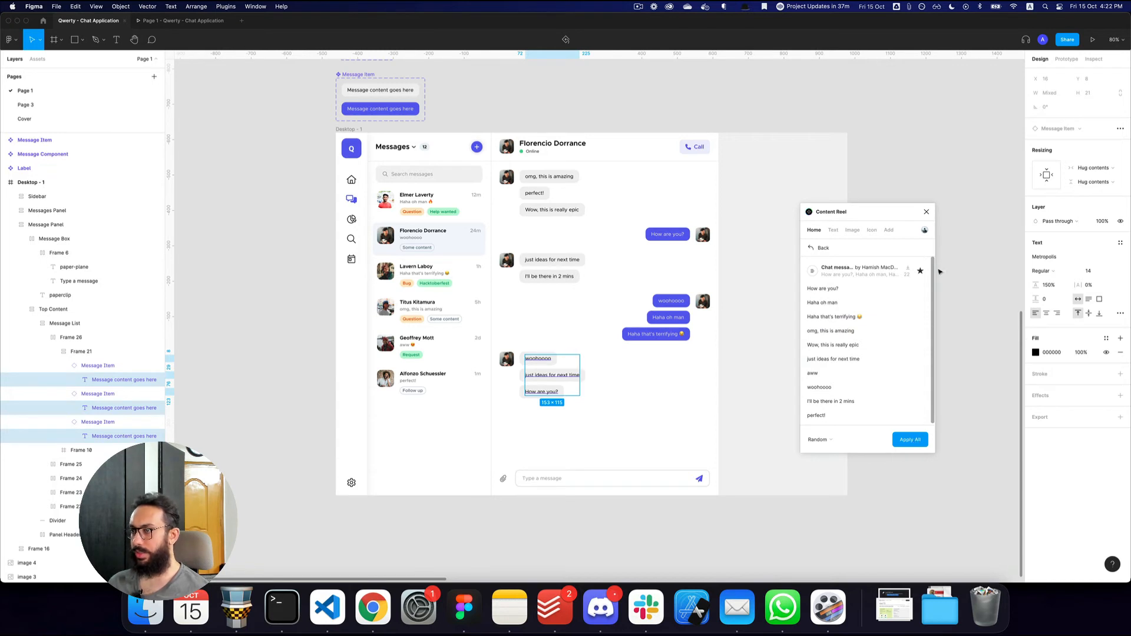
click(915, 440)
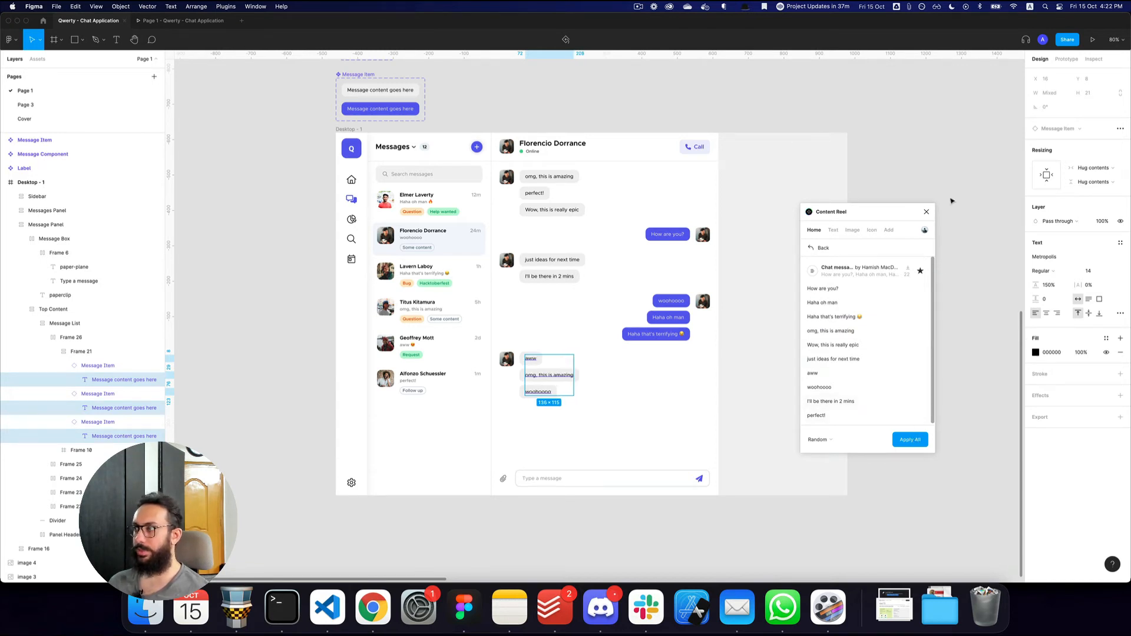
click(927, 212)
click(856, 505)
Step: Append a fire emoji to the received "woohoooo" message in the last group
key(z)
click(551, 388)
super+double_click(546, 395)
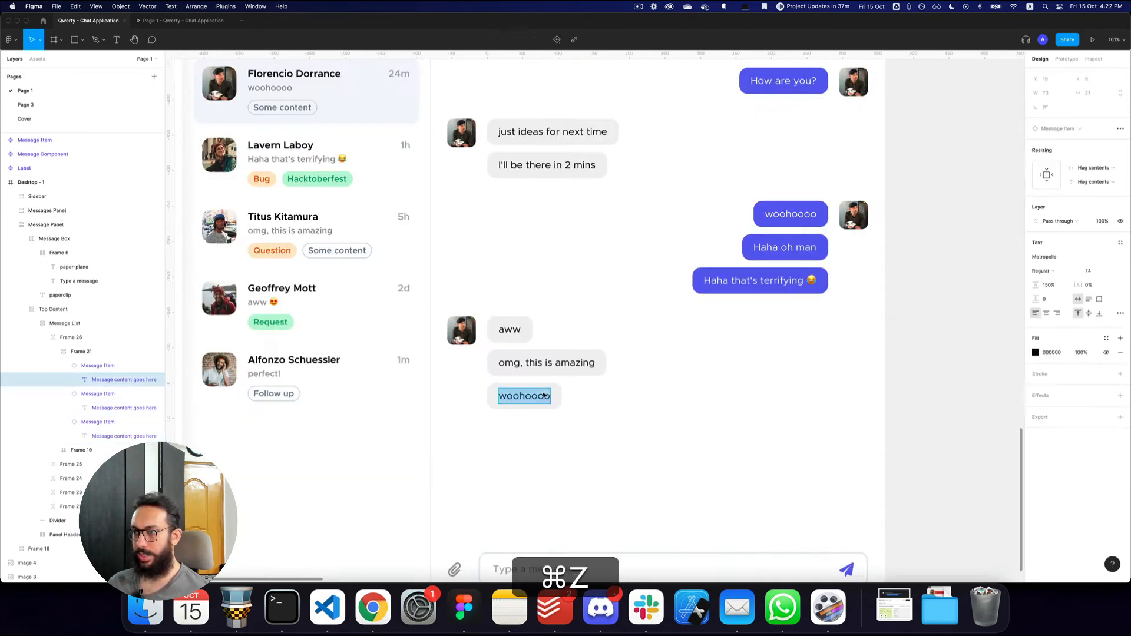
key(super+Right)
key(ctrl+super+space)
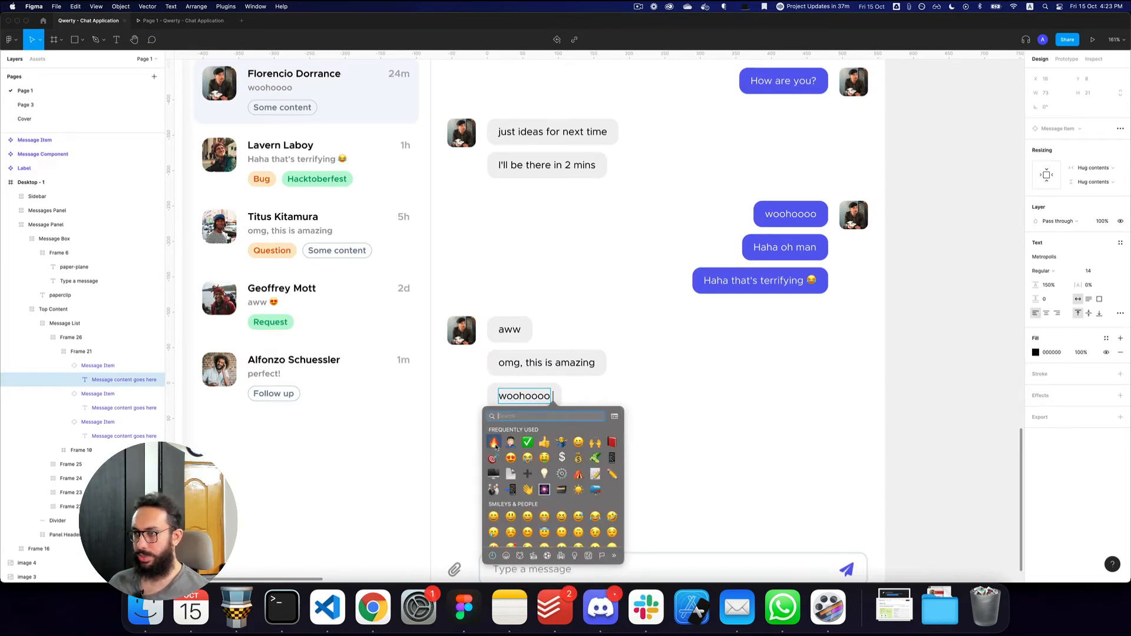
click(494, 442)
Step: Append an alarm clock emoji to the "I'll be there in 2 mins" message
scroll(563, 354, up, 2)
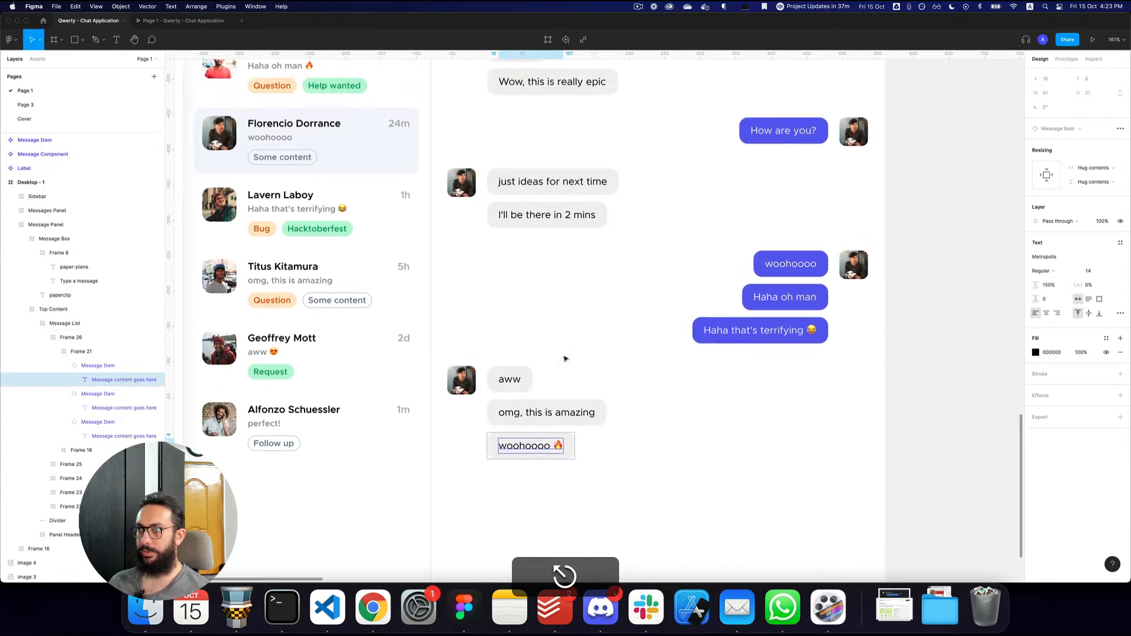
click(571, 224)
key(Return)
key(Right)
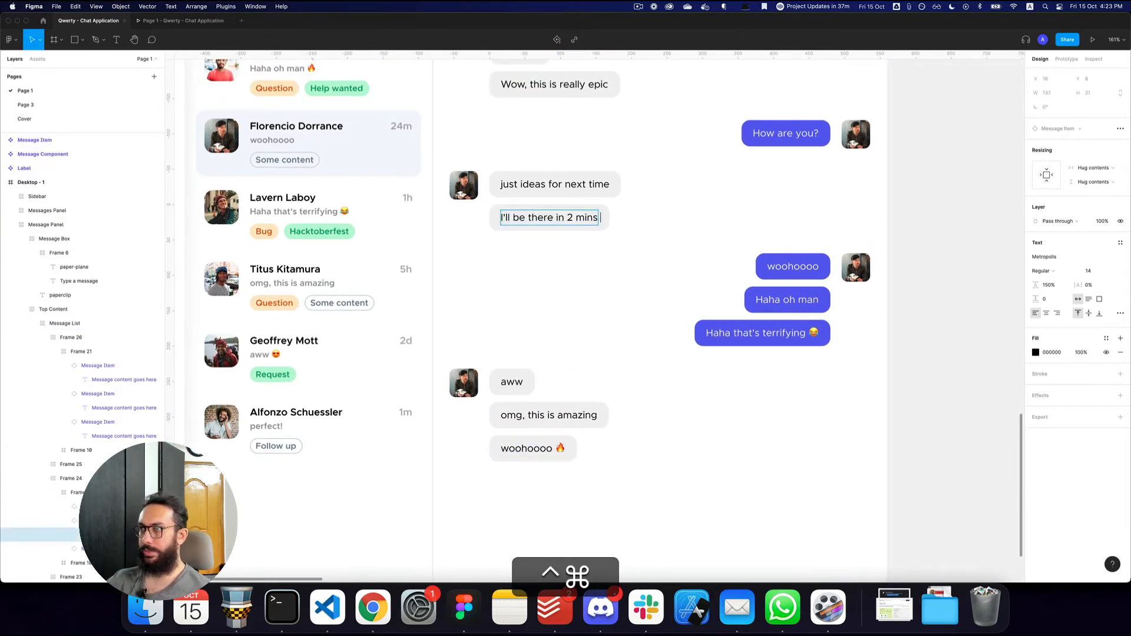
key(ctrl+super+space)
text(clock)
key(Down)
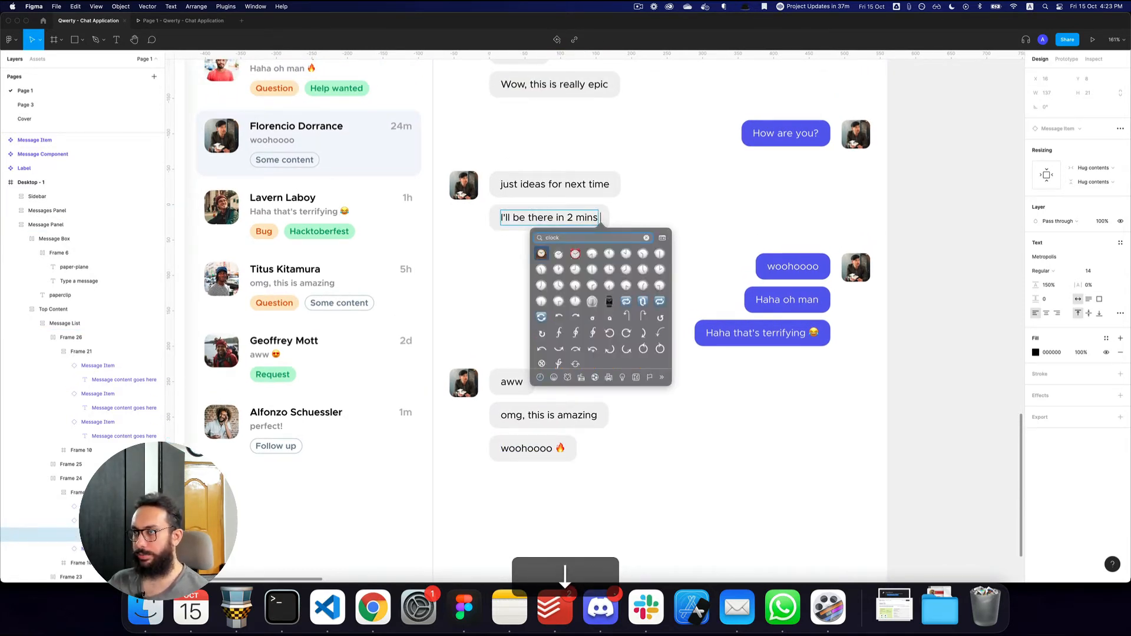
key(Return)
key(BackSpace)
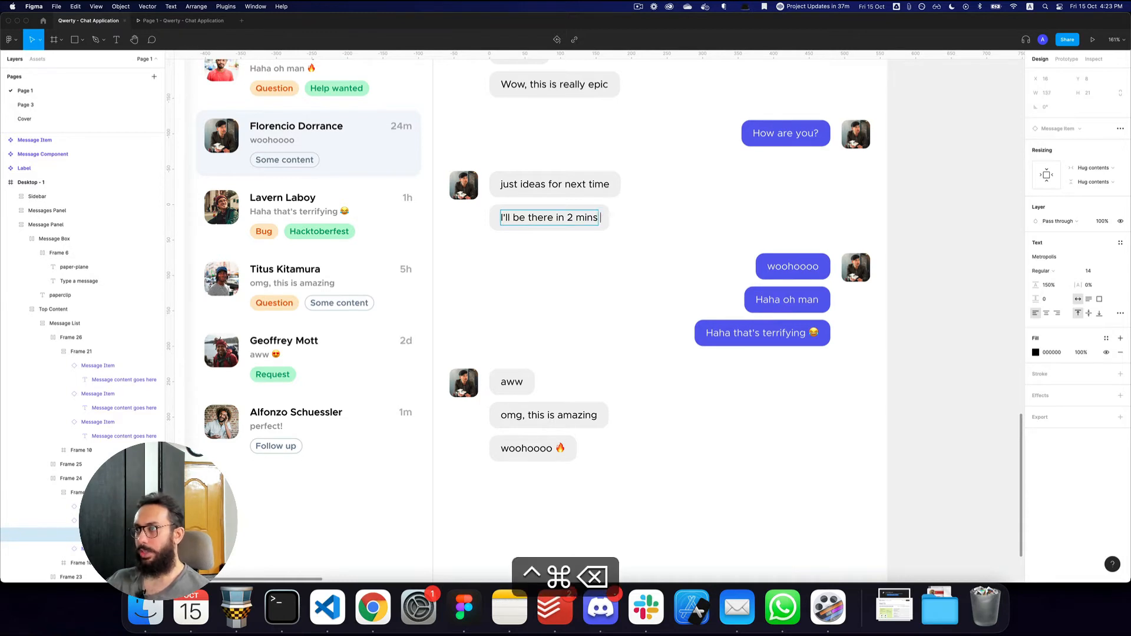
key(ctrl+super+space)
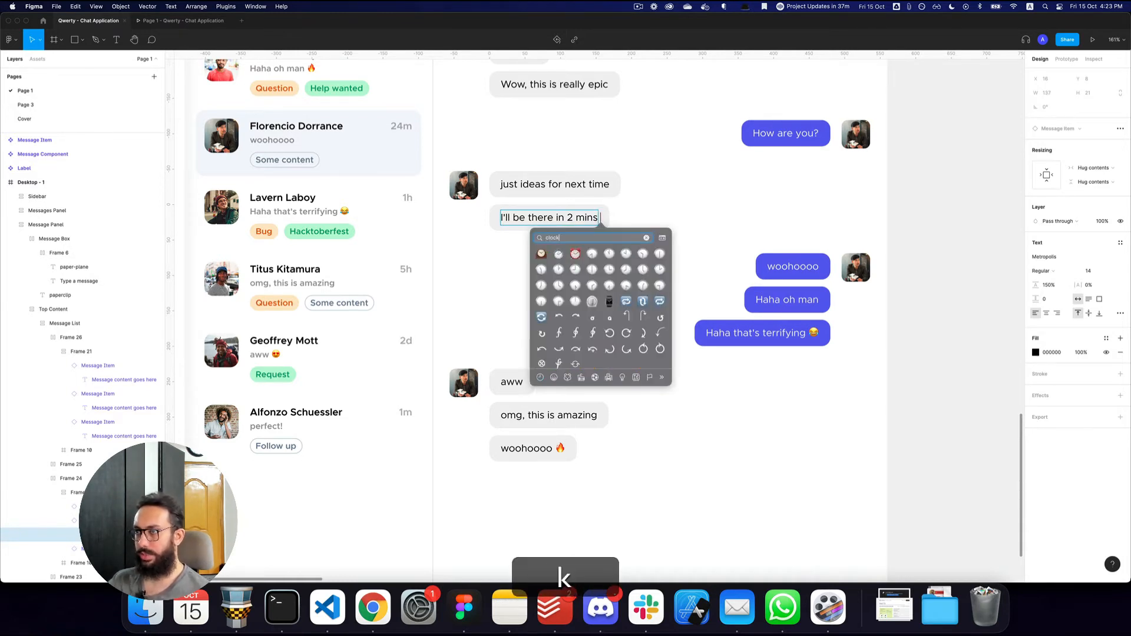
key(Return)
key(Escape)
Step: Append a green check mark emoji to the "perfect!" message in the first received group
click(743, 227)
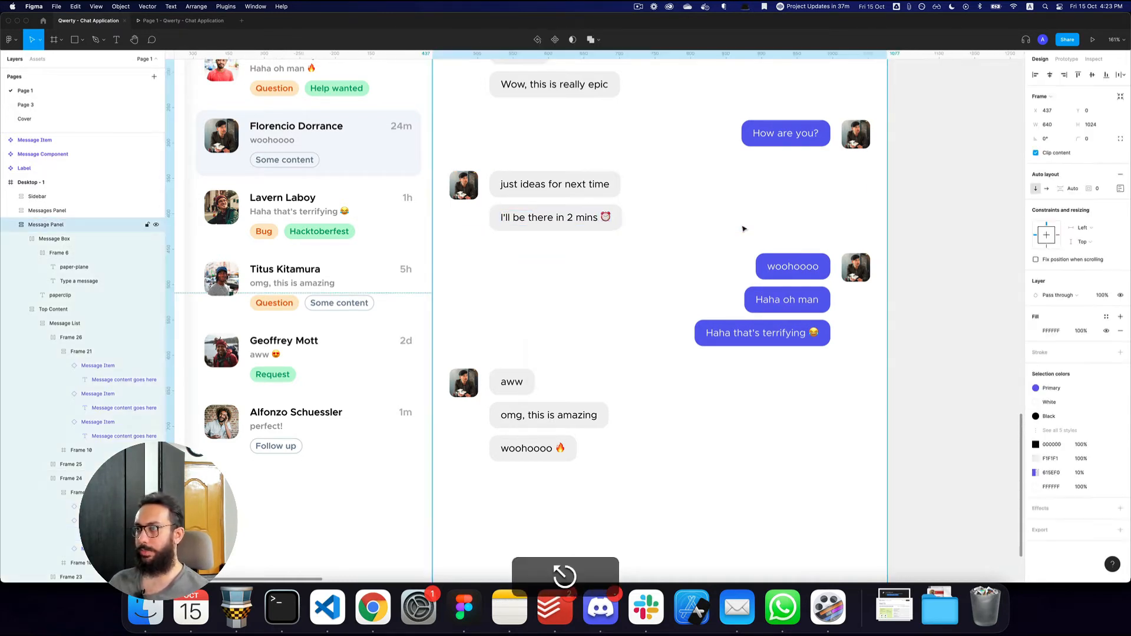
drag(743, 227, 716, 287)
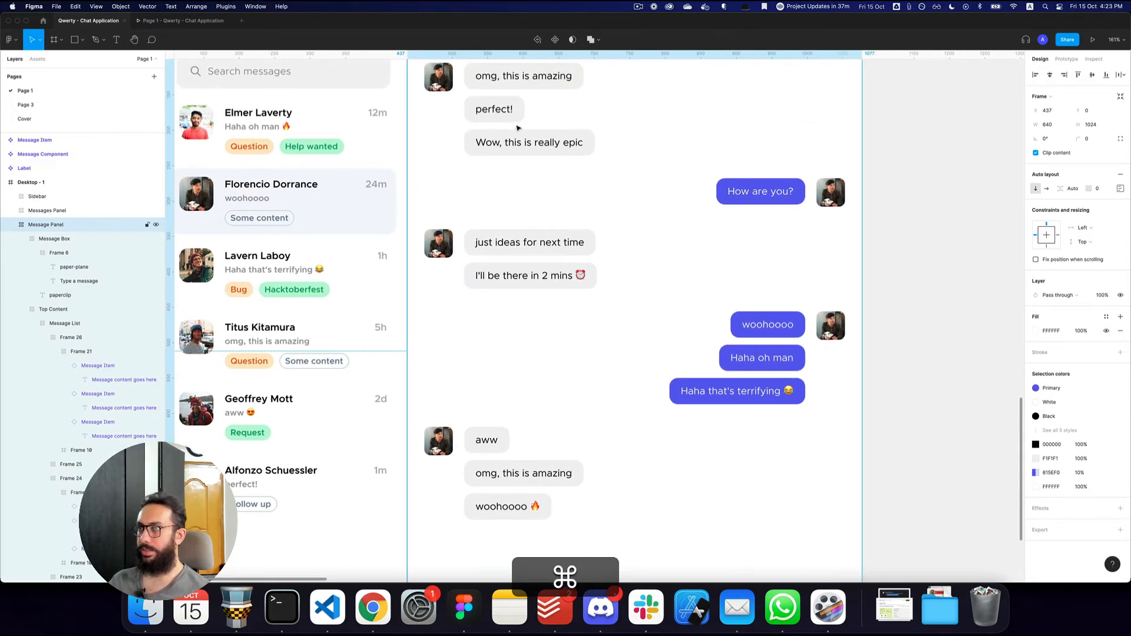
super+click(500, 113)
double_click(500, 113)
key(super+Right)
key(ctrl+super+space)
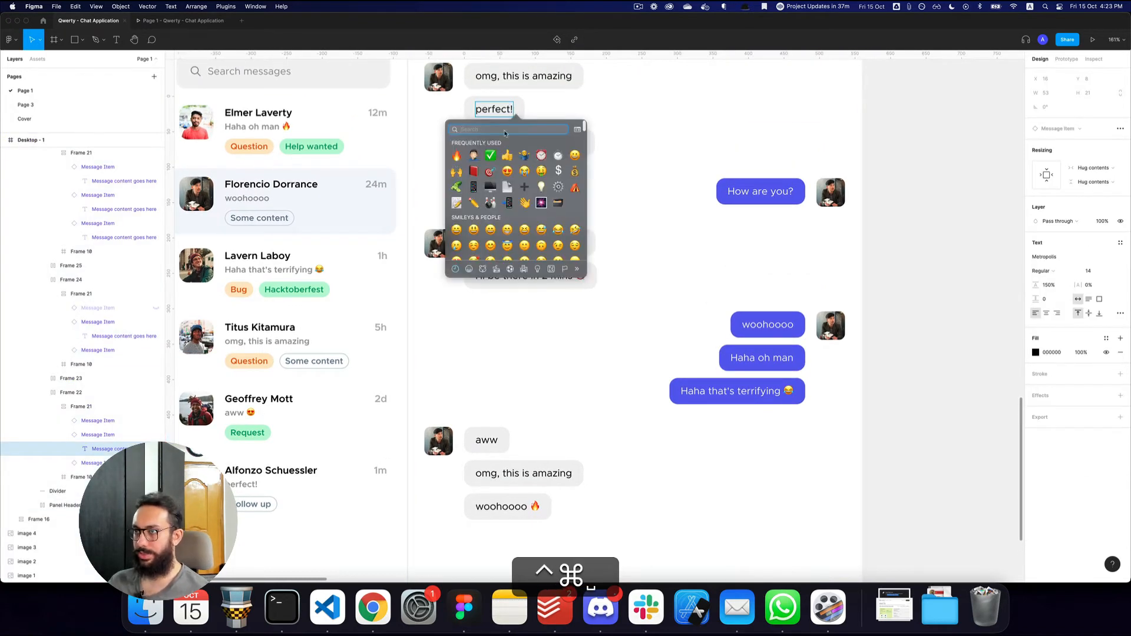
key(Escape)
key(Escape)
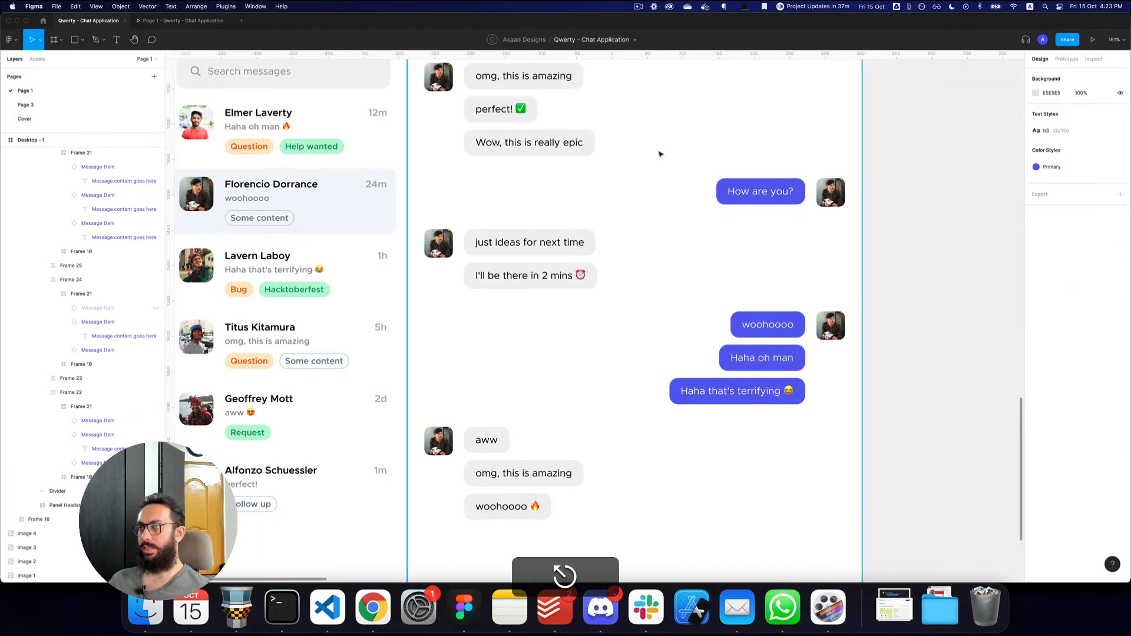
Step: Review the updated conversation in the prototype preview and return to the design
click(662, 190)
key(alt+z)
alt+click(661, 190)
key(space)
drag(672, 215, 618, 169)
key(super+3)
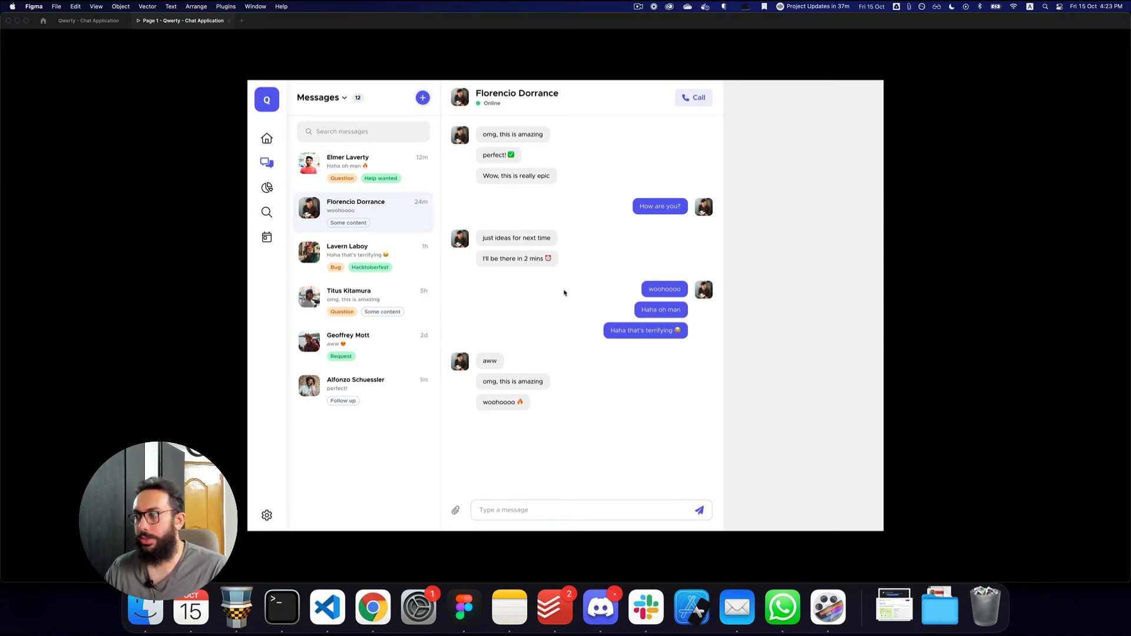
key(super+2)
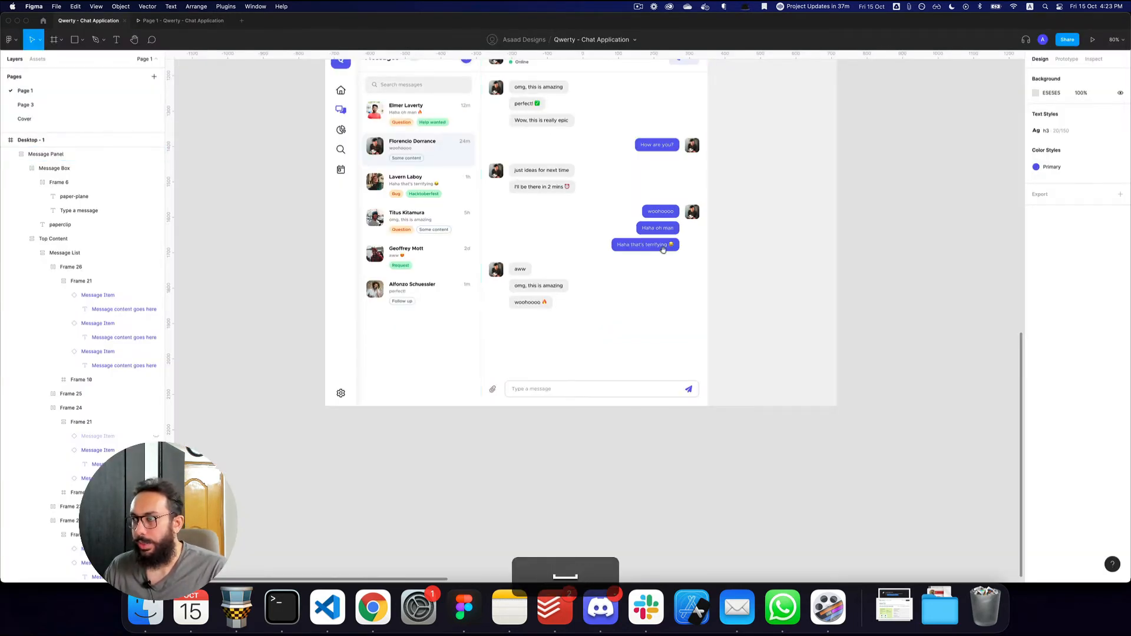
Step: Draw a 363 × 1024 frame filling the empty area beside the message panel in Desktop - 1
key(space)
drag(665, 245, 558, 330)
click(558, 330)
key(Escape)
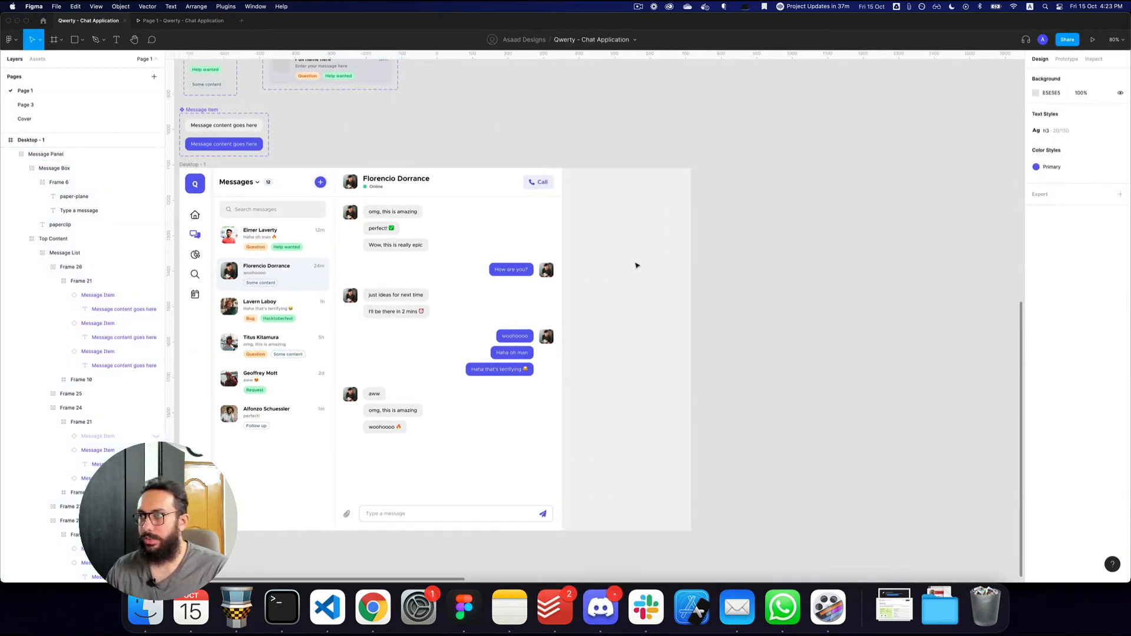
key(a)
drag(587, 186, 691, 326)
mouse_move(657, 301)
mouse_down()
mouse_move(632, 282)
mouse_move(691, 530)
mouse_up()
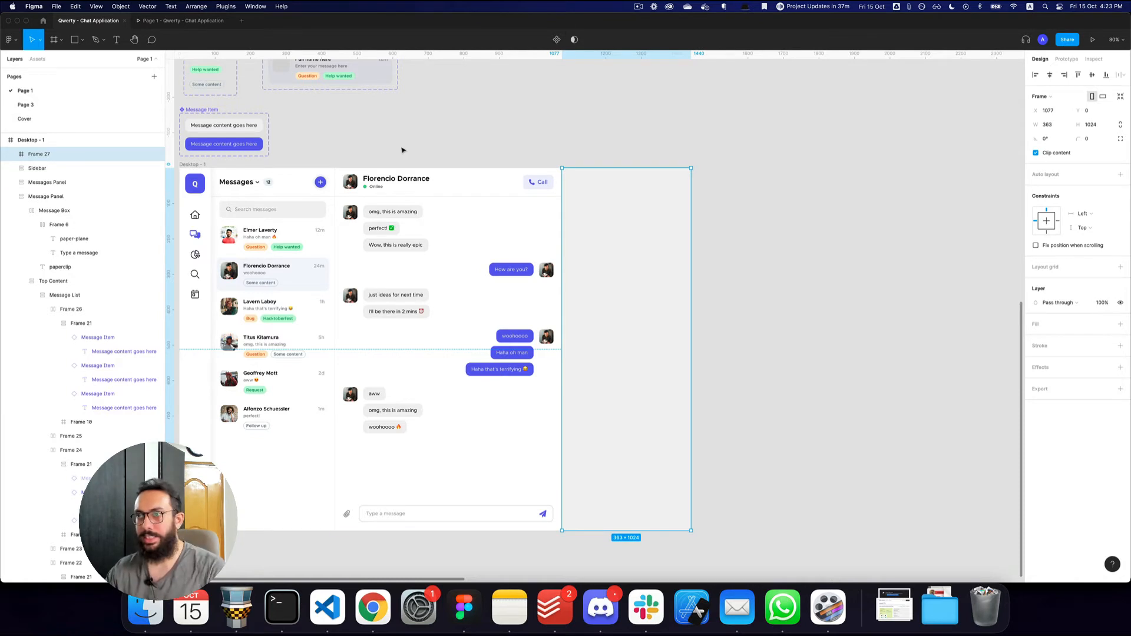
key(t)
click(593, 185)
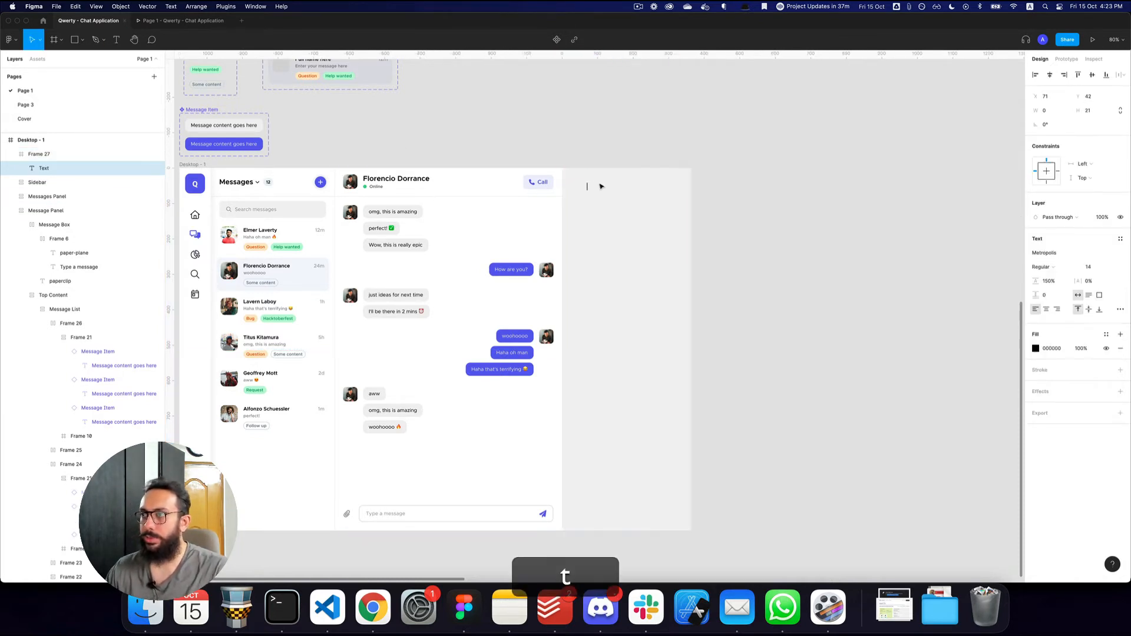
key(super+z)
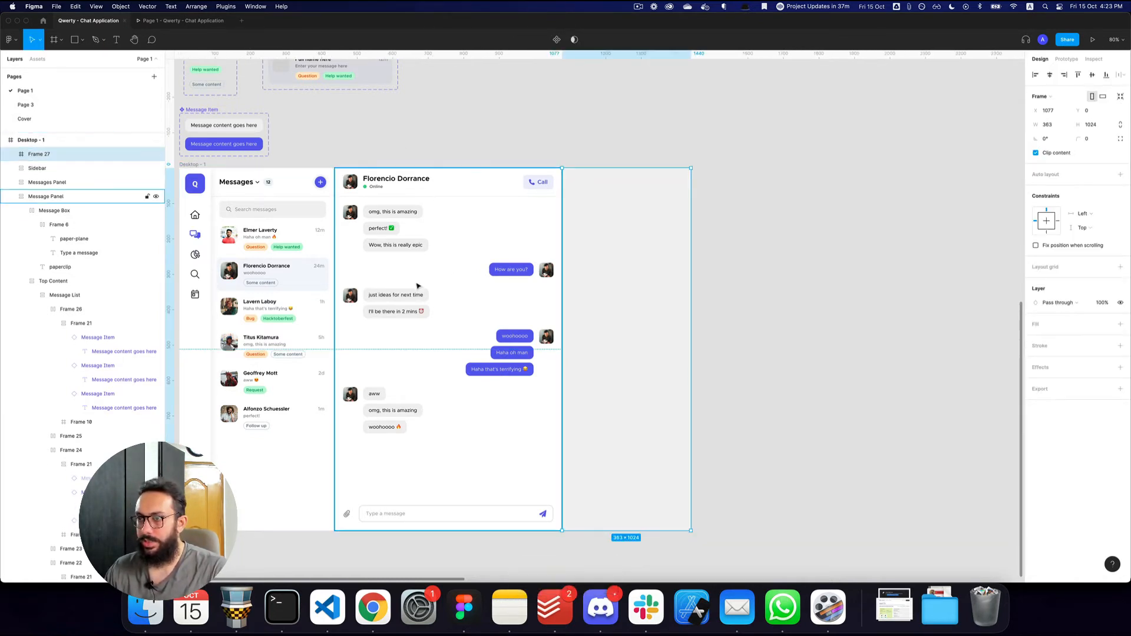
Step: Try to transfer the Messages Panel's properties onto the new empty frame
click(306, 476)
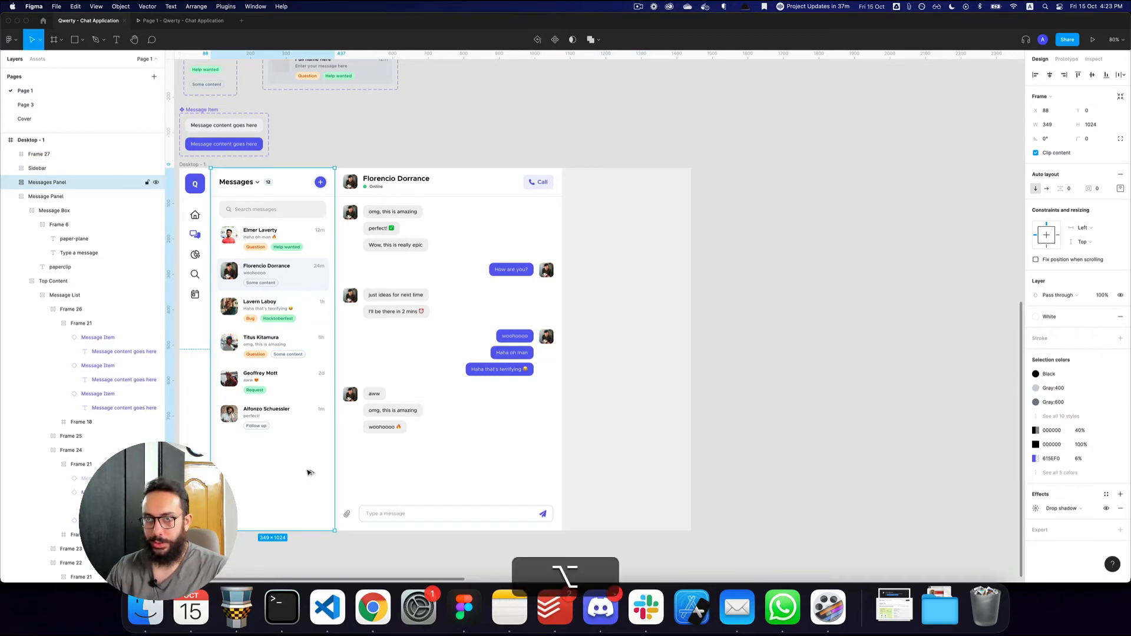
key(alt+super+l)
key(alt+super+c)
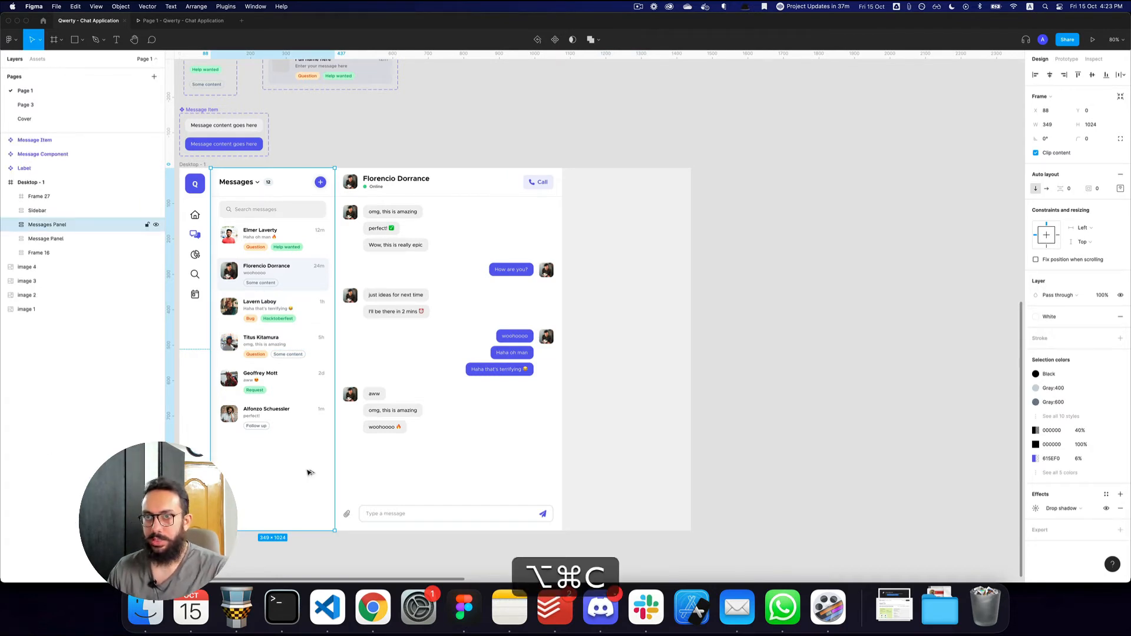
click(642, 392)
key(alt+super+v)
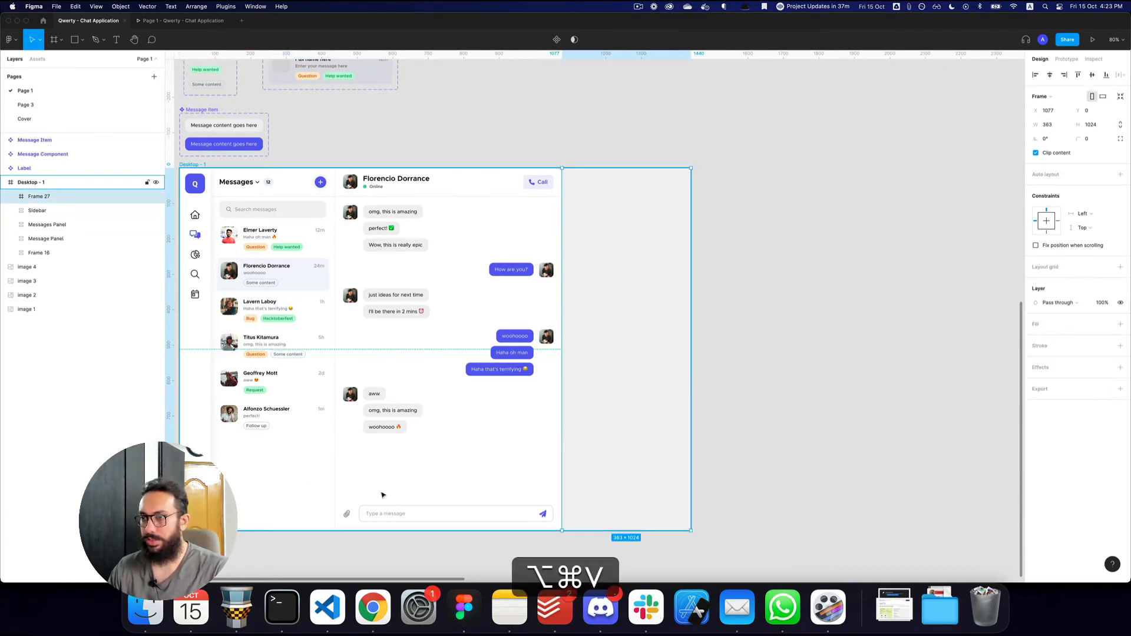
Step: Copy the Messages Panel's properties and paste them onto the new empty frame
click(278, 512)
key(alt+super+c)
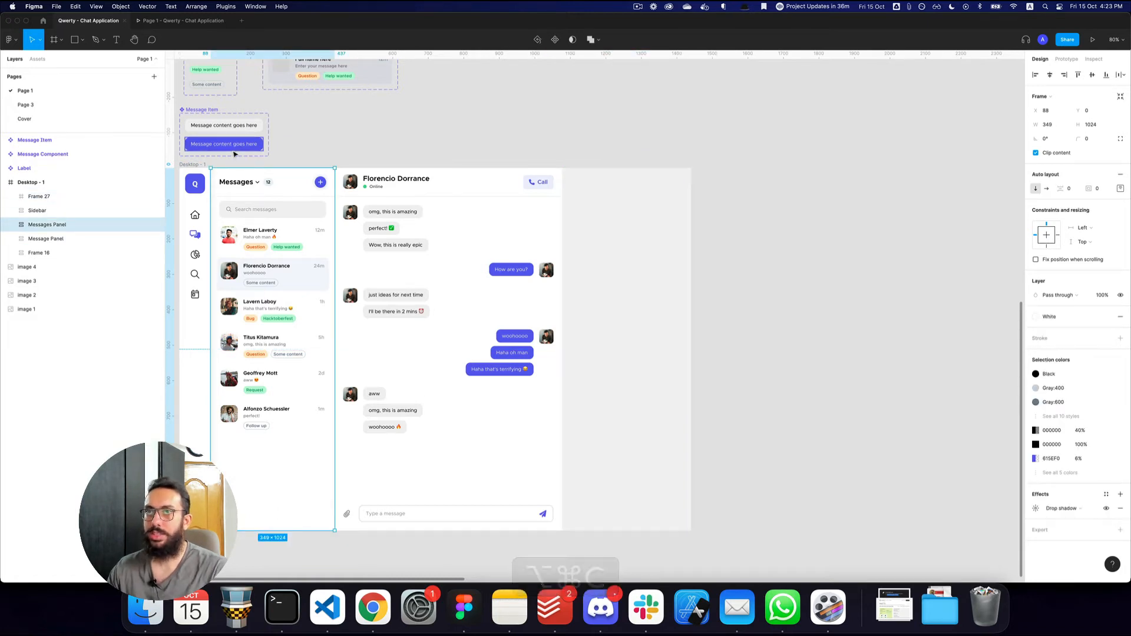
click(76, 7)
text(cop)
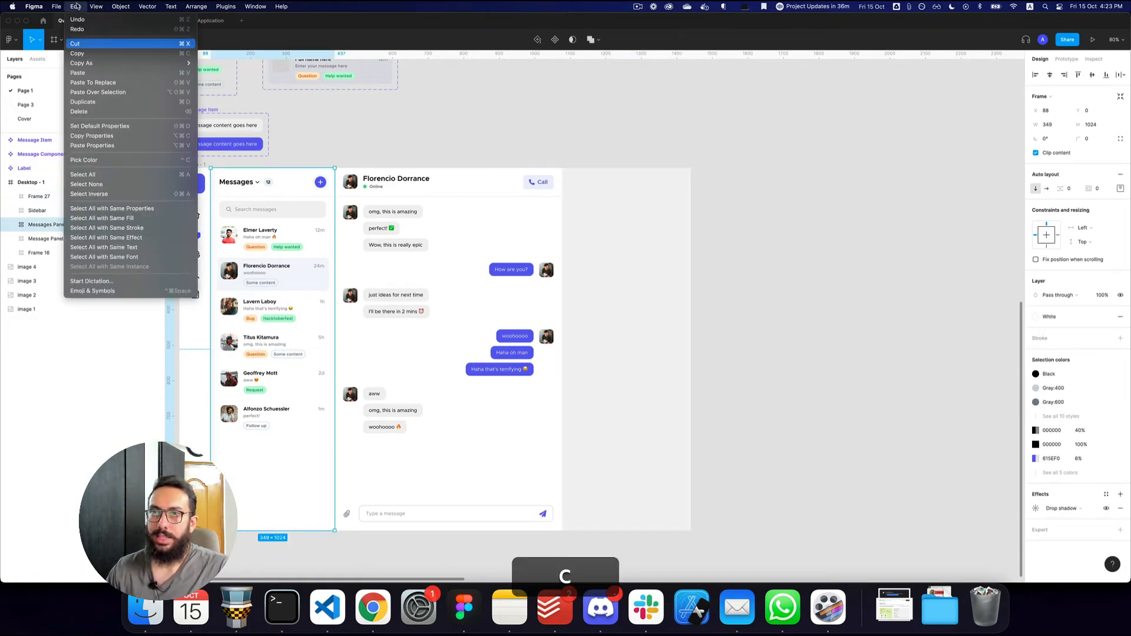
key(Down)
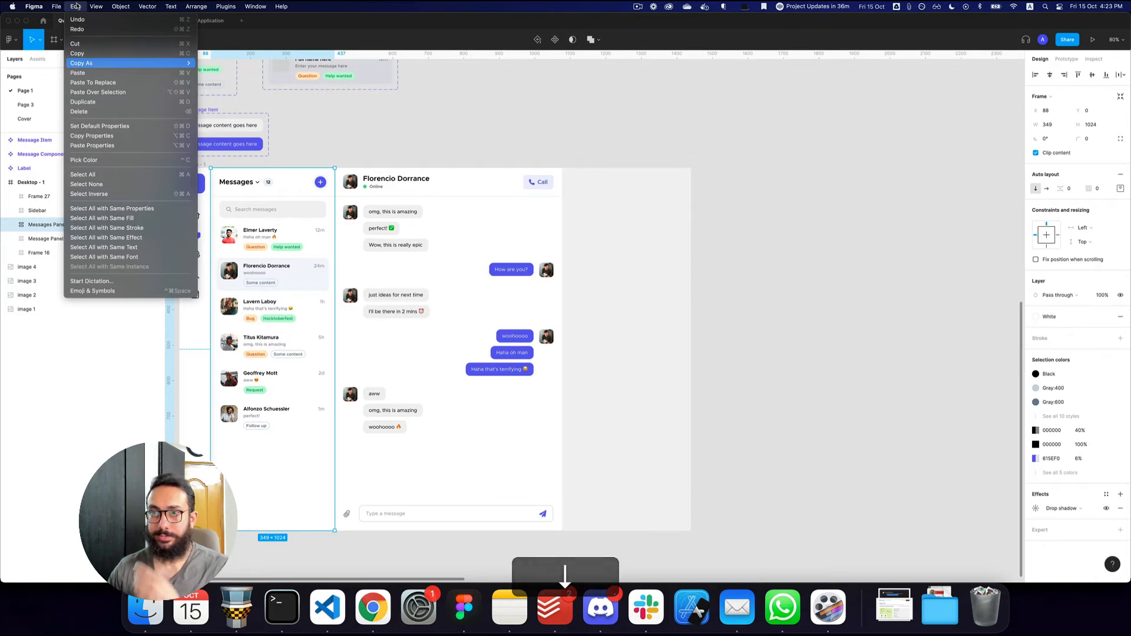
click(176, 136)
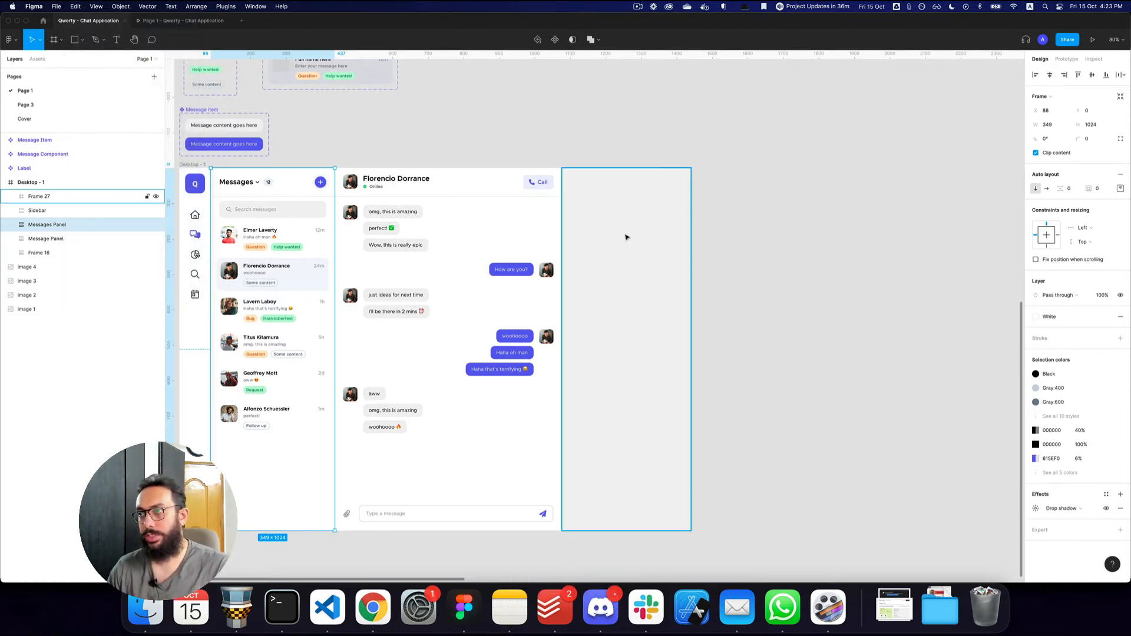
click(626, 237)
key(alt+super+v)
click(810, 253)
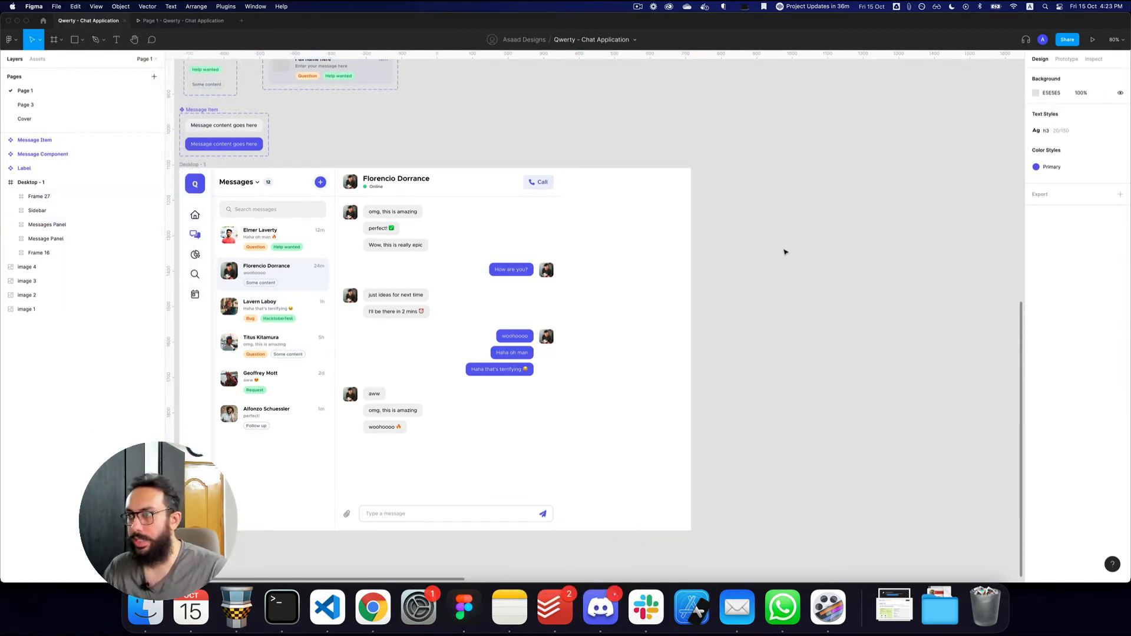
Step: Check which layers make up the four columns and cut the redundant Frame 16 out of Desktop - 1
click(666, 374)
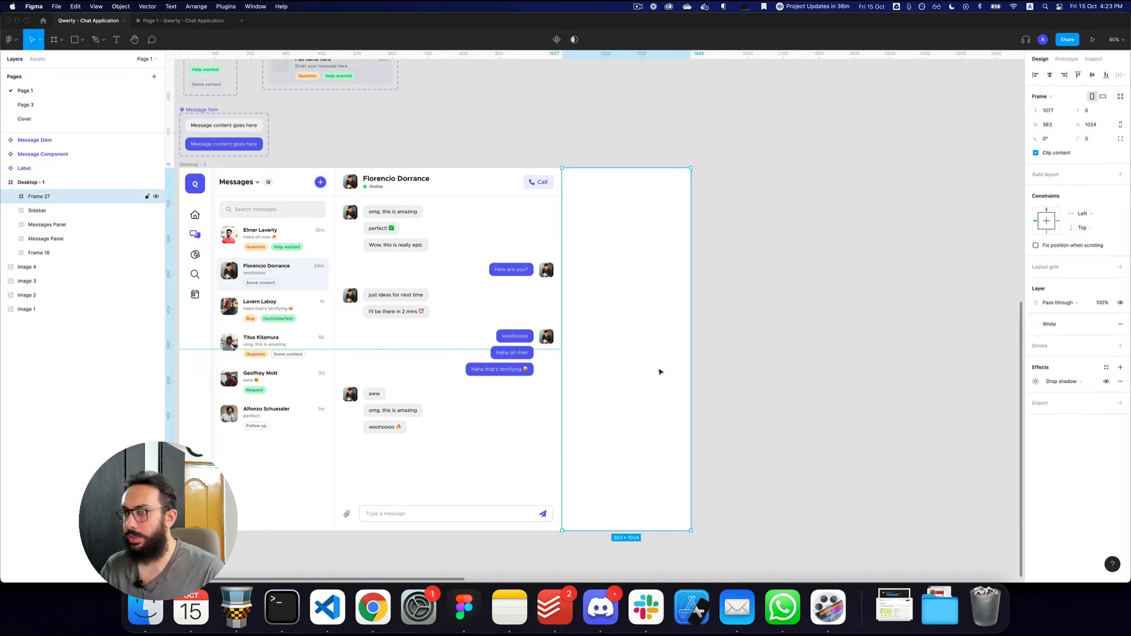
super+click(338, 389)
drag(253, 257, 298, 261)
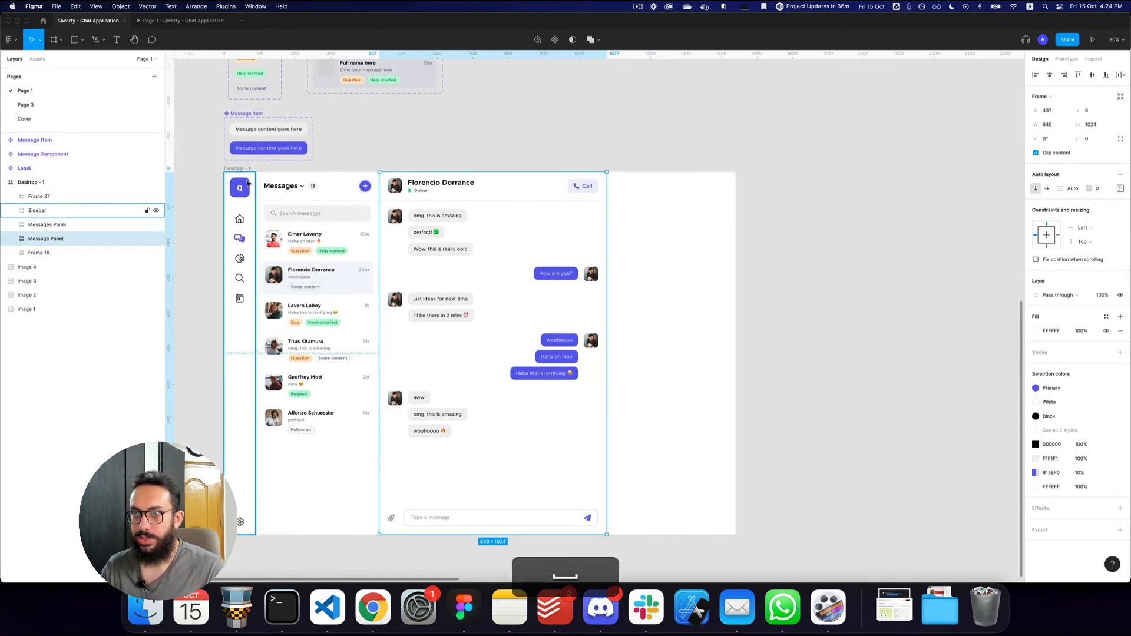
click(248, 184)
shift+click(314, 200)
shift+click(412, 214)
shift+click(652, 230)
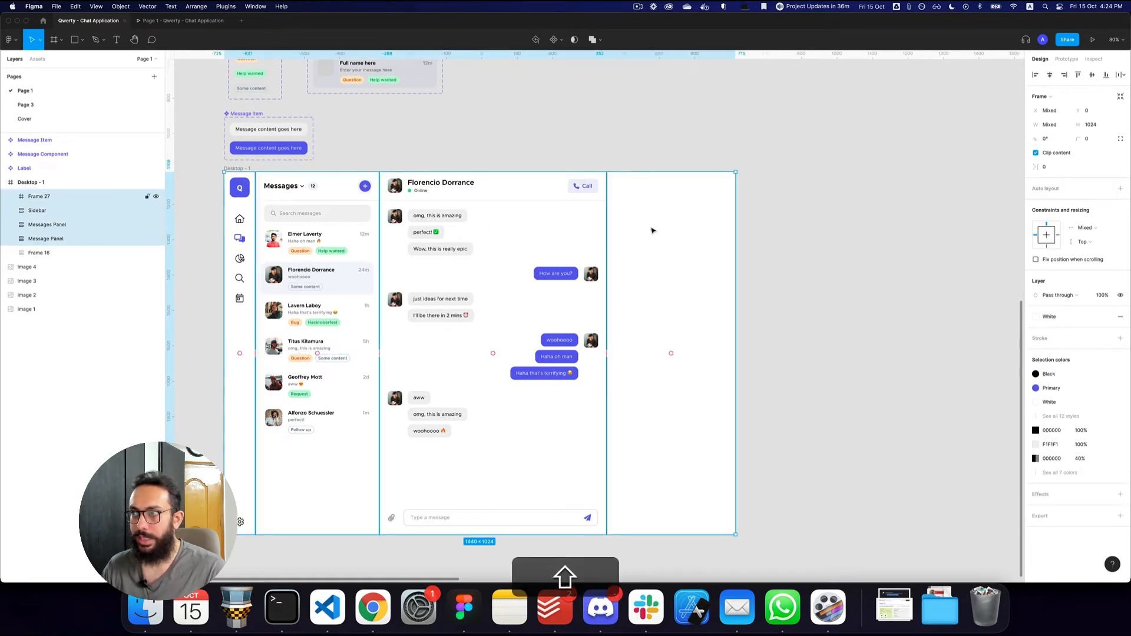
click(77, 251)
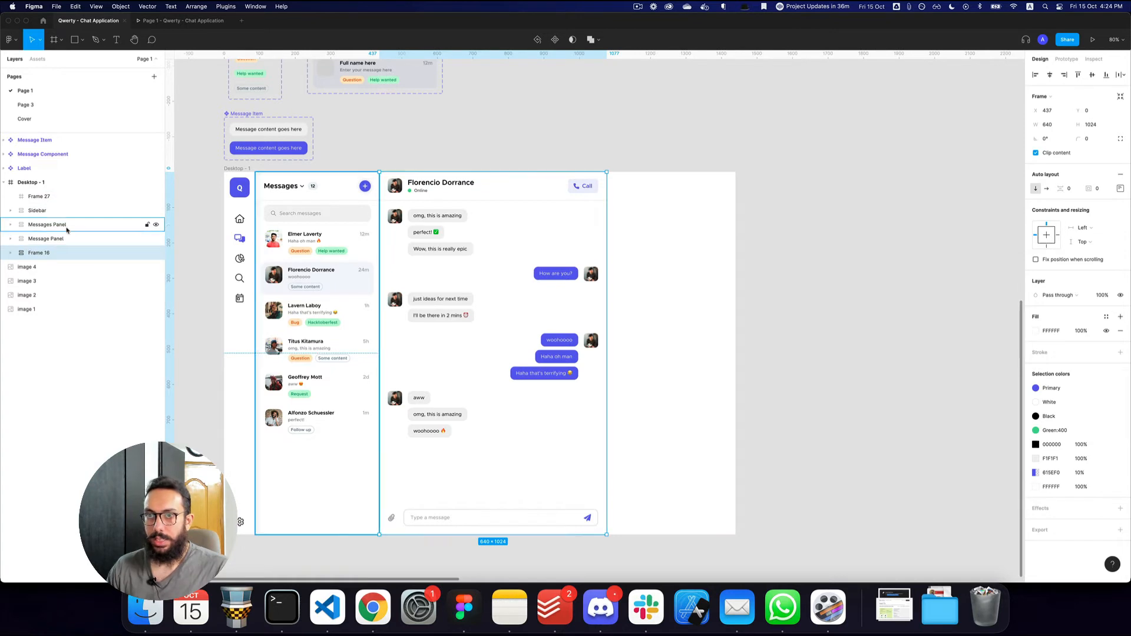
key(super+x)
click(682, 214)
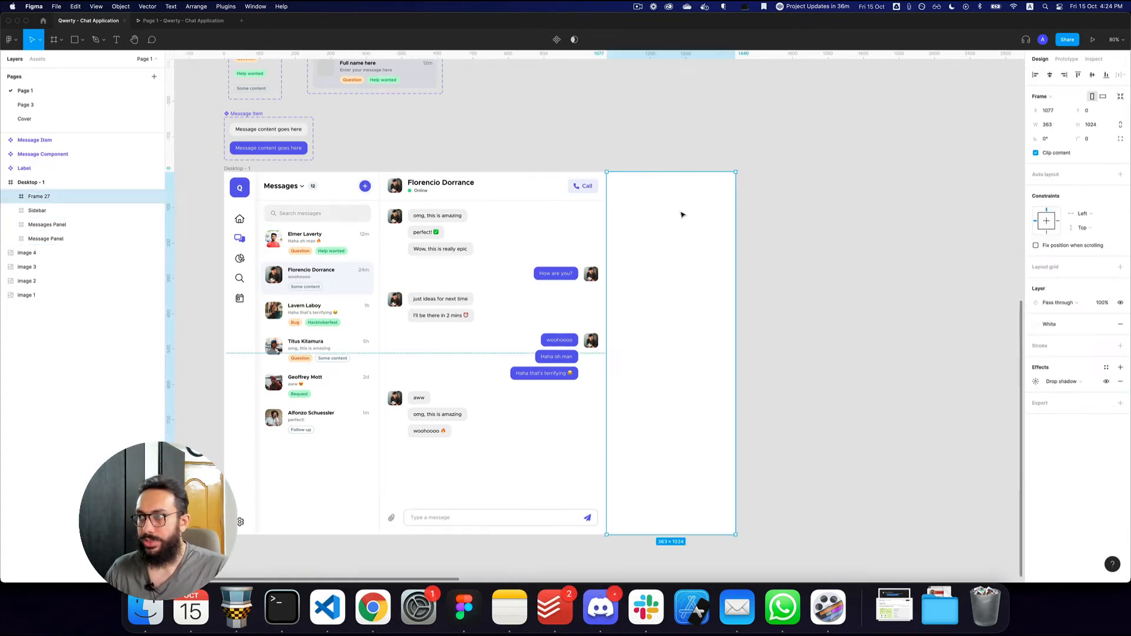
Step: Apply auto layout to the Desktop - 1 frame and set its resizing to fixed width and fixed height
click(67, 183)
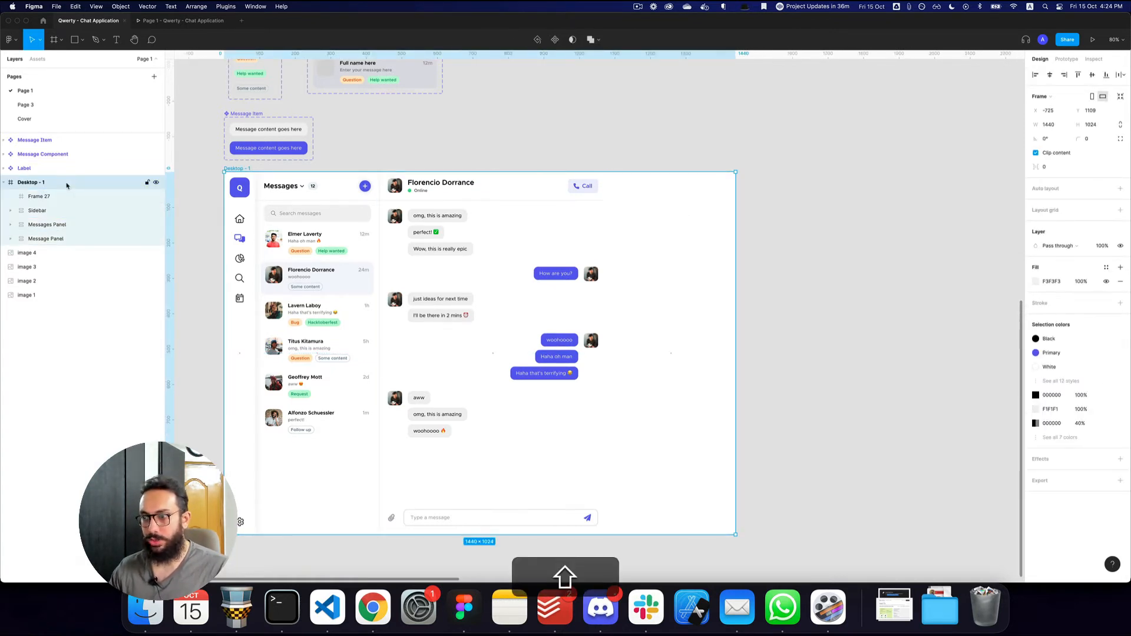
key(shift+a)
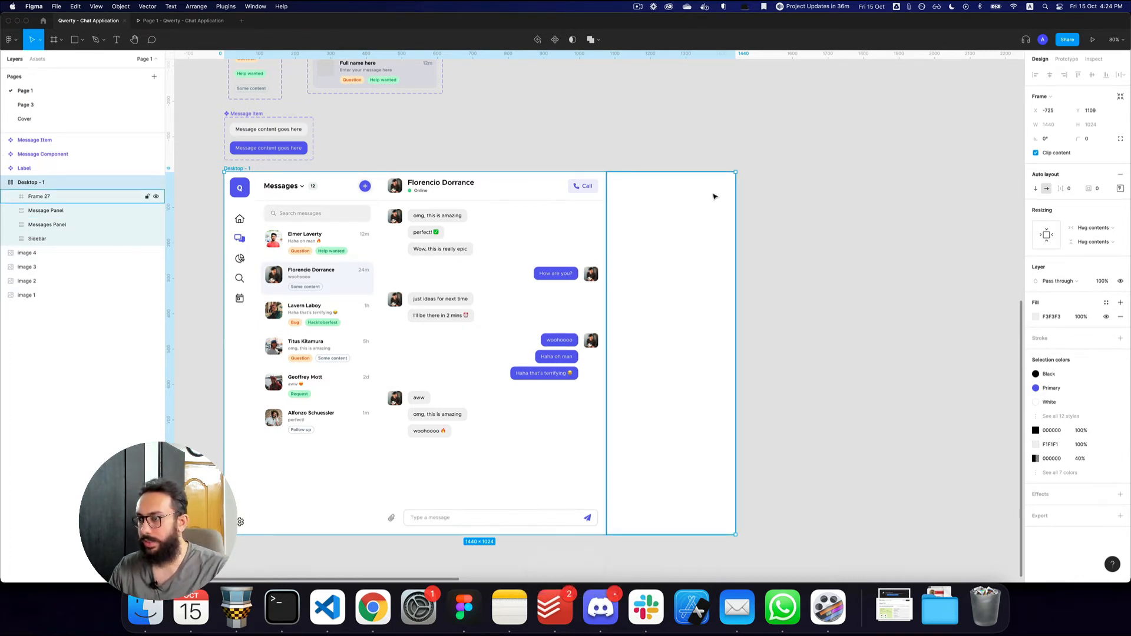
click(681, 334)
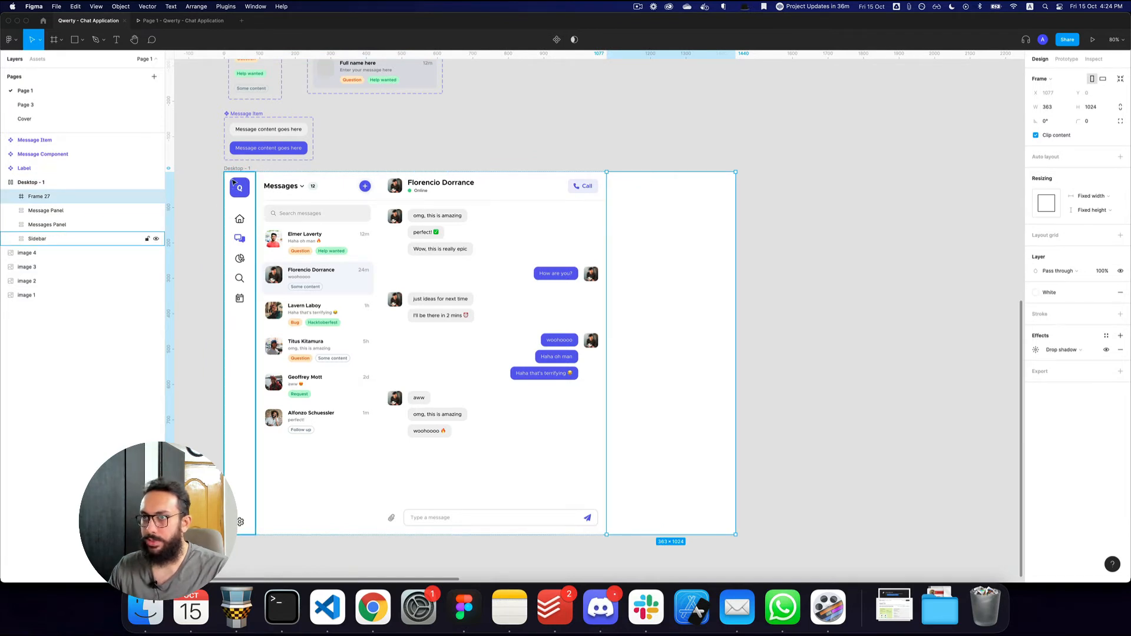
click(95, 182)
click(1093, 227)
click(1090, 216)
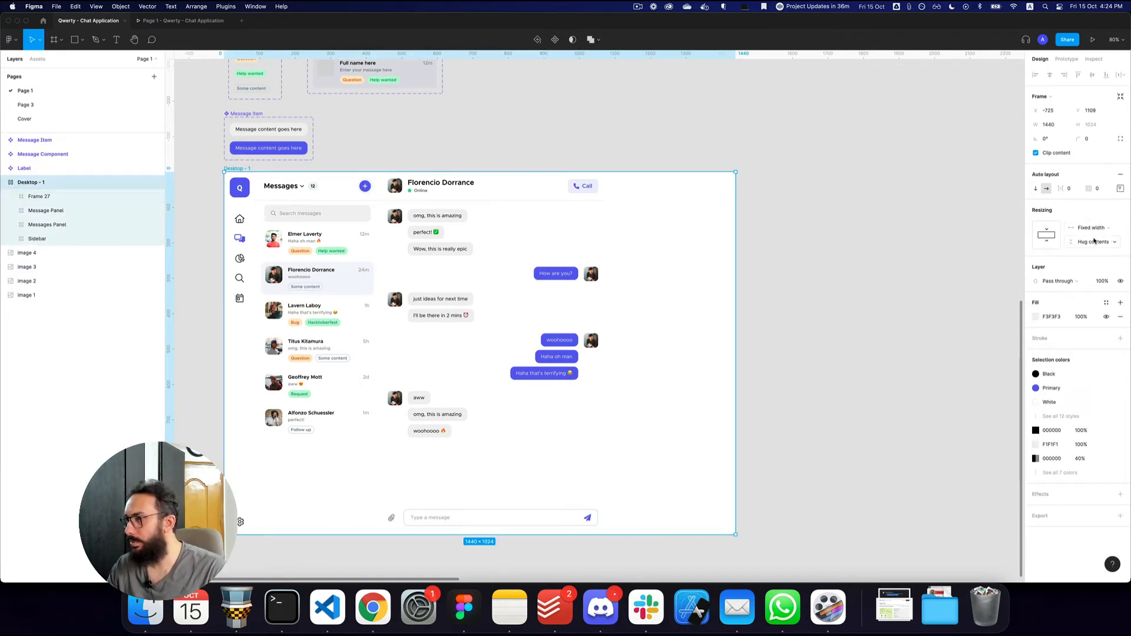
click(1093, 242)
click(1090, 231)
Step: Narrow Frame 27 to 255 wide and draw a thin rectangle about 11 × 709 in the freed space
click(662, 280)
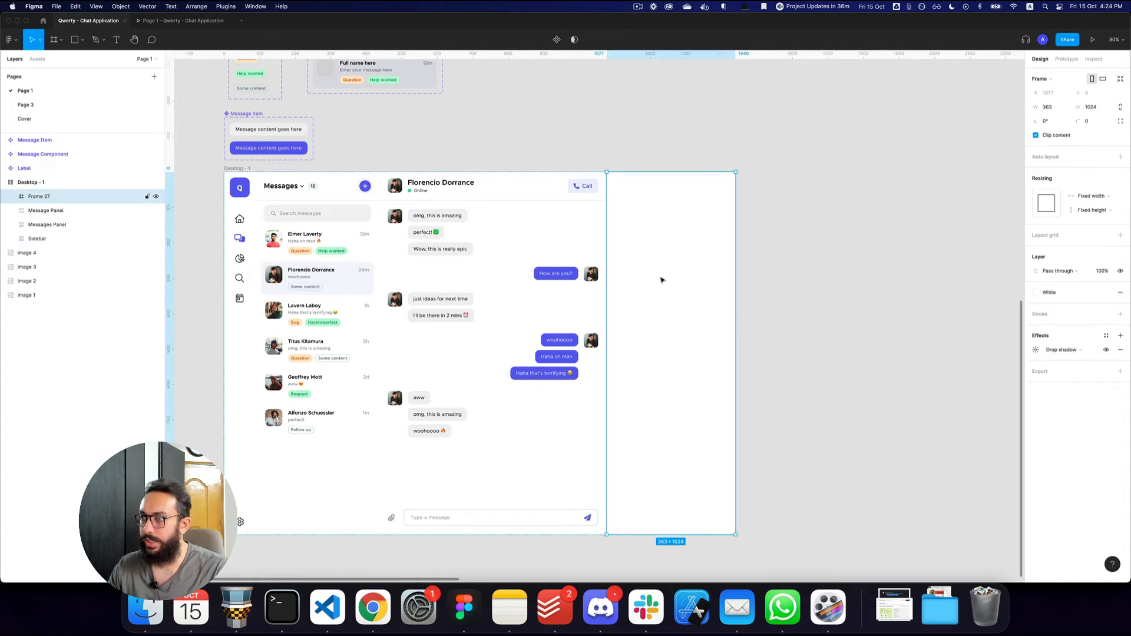
drag(606, 284, 647, 289)
key(r)
drag(724, 259, 724, 483)
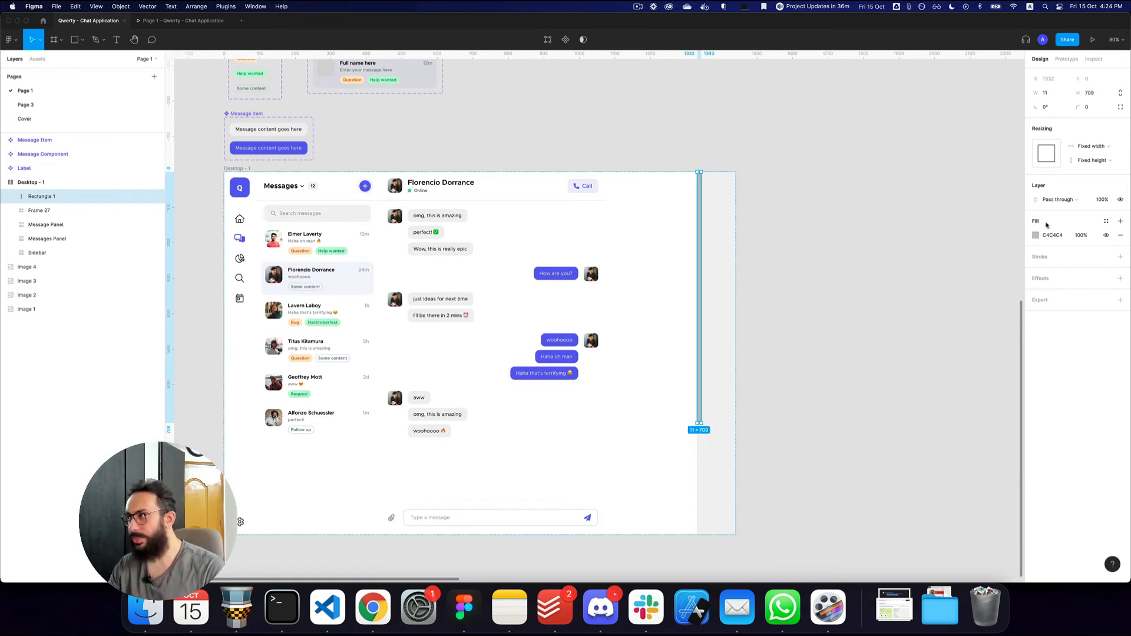
Step: Make the rectangle a divider between the Message Panel and Frame 27, with fill container height and width 1
click(1048, 168)
key(Left)
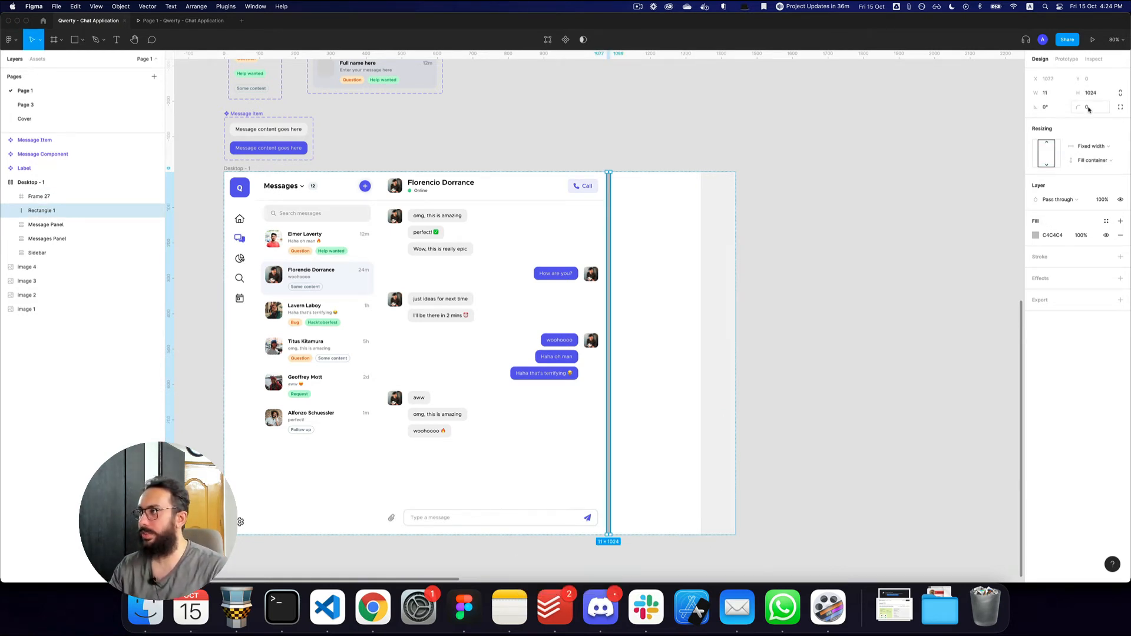
text(1)
key(Return)
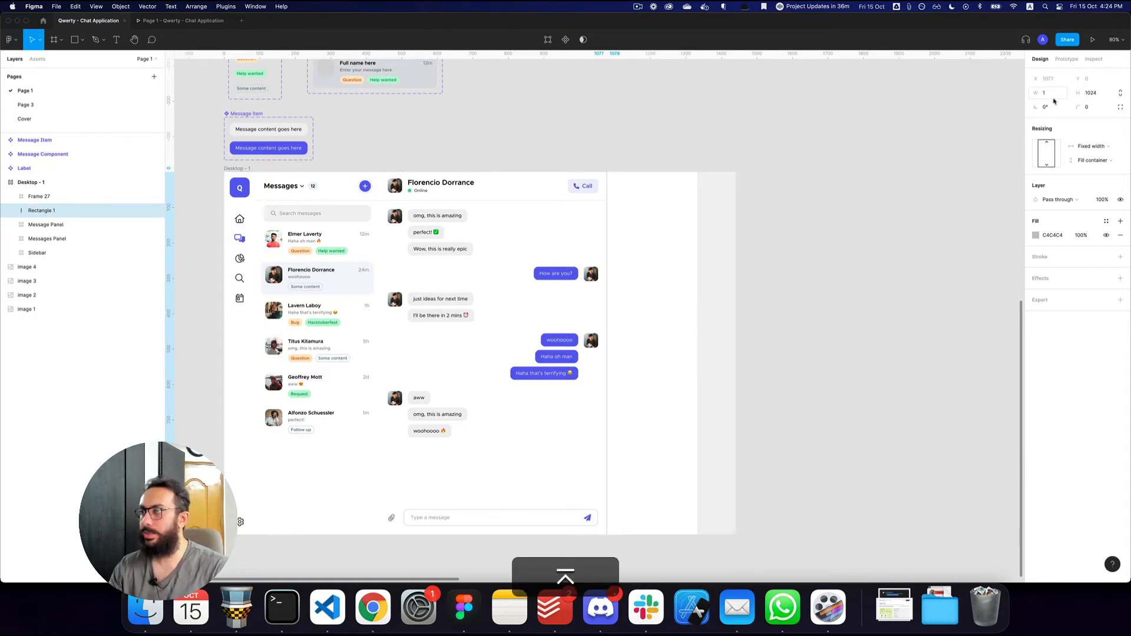
click(803, 322)
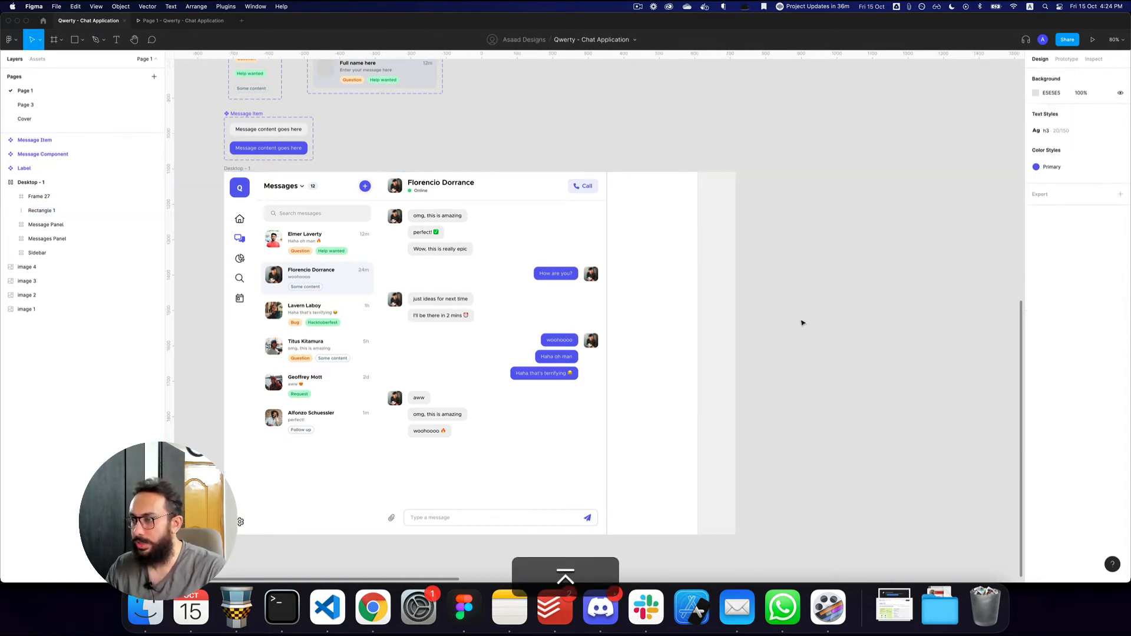
Step: Set the divider rectangle's fill to 000000 at 8% opacity
key(z)
click(607, 374)
click(608, 373)
click(608, 374)
click(614, 370)
key(z)
alt+click(643, 367)
alt+click(644, 367)
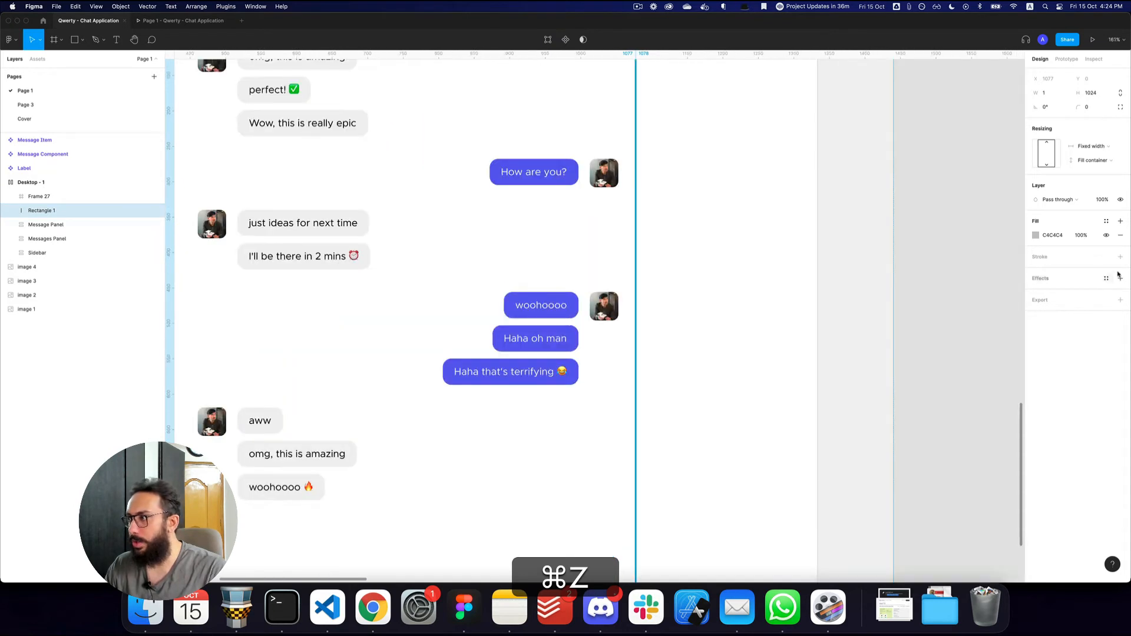
key(z)
alt+click(732, 306)
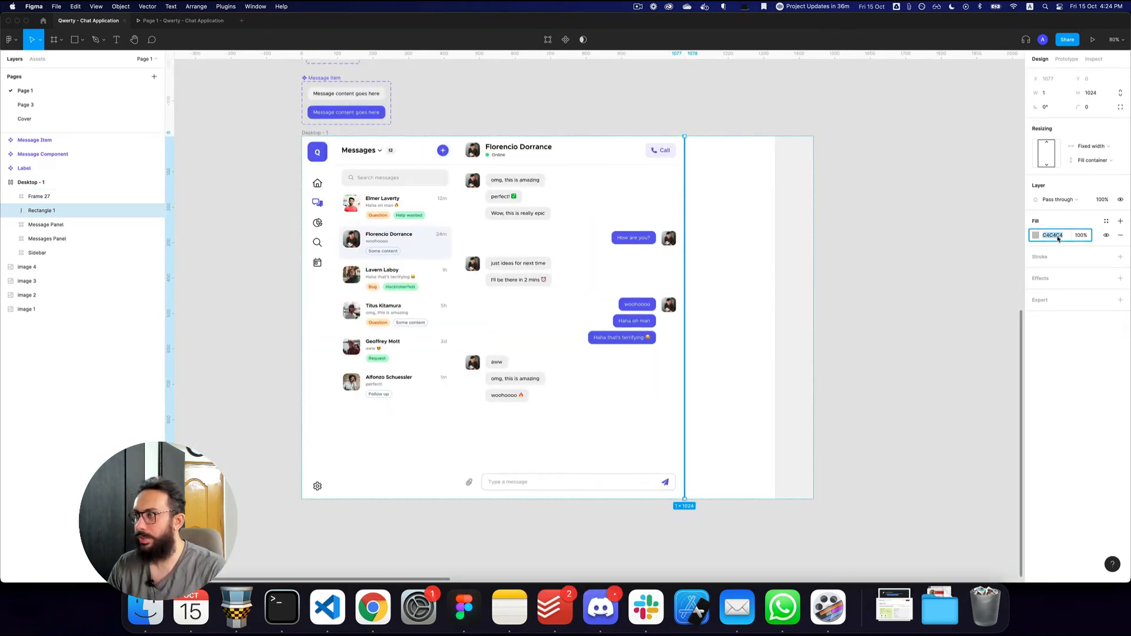
text(000000)
key(Tab)
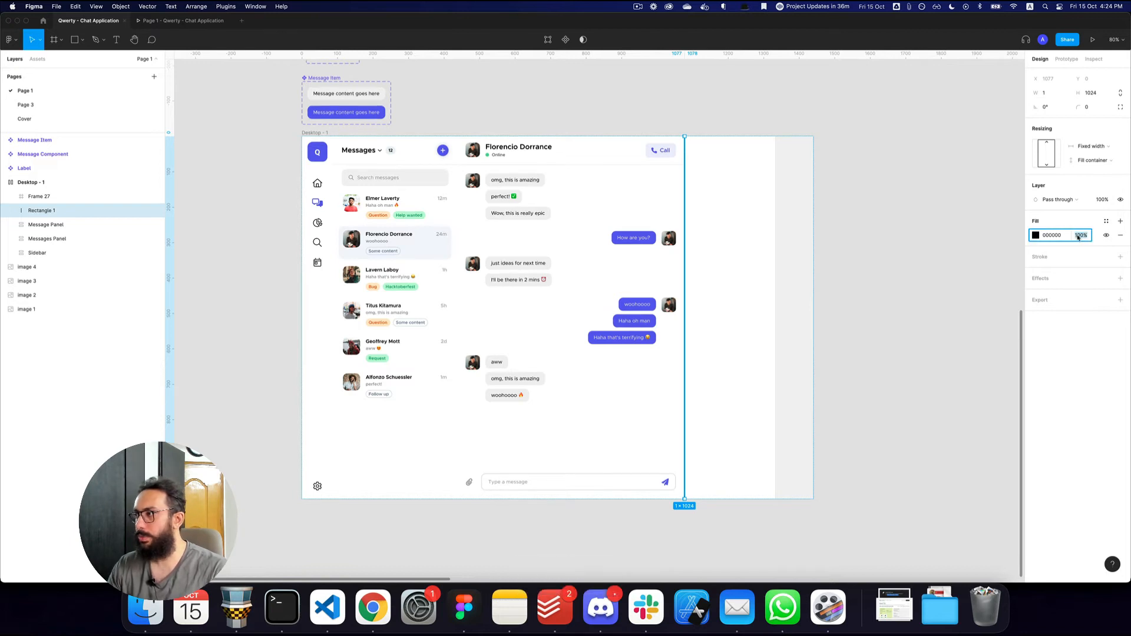
text(8)
key(Return)
Step: Set Frame 27 to fill the container's remaining width
click(828, 296)
super+click(759, 293)
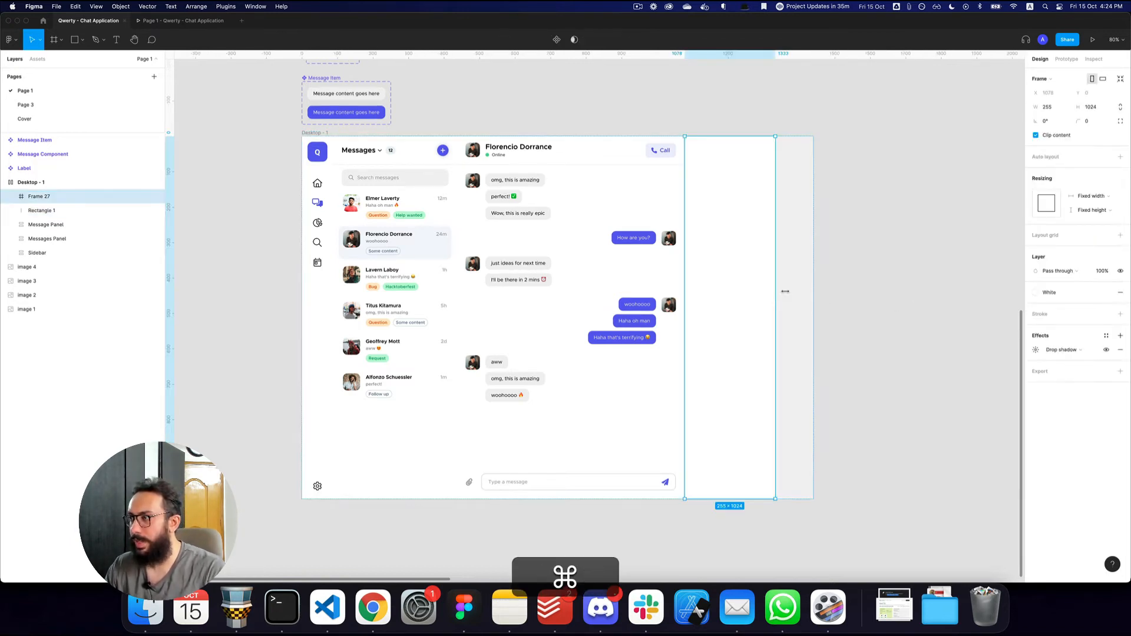
click(997, 270)
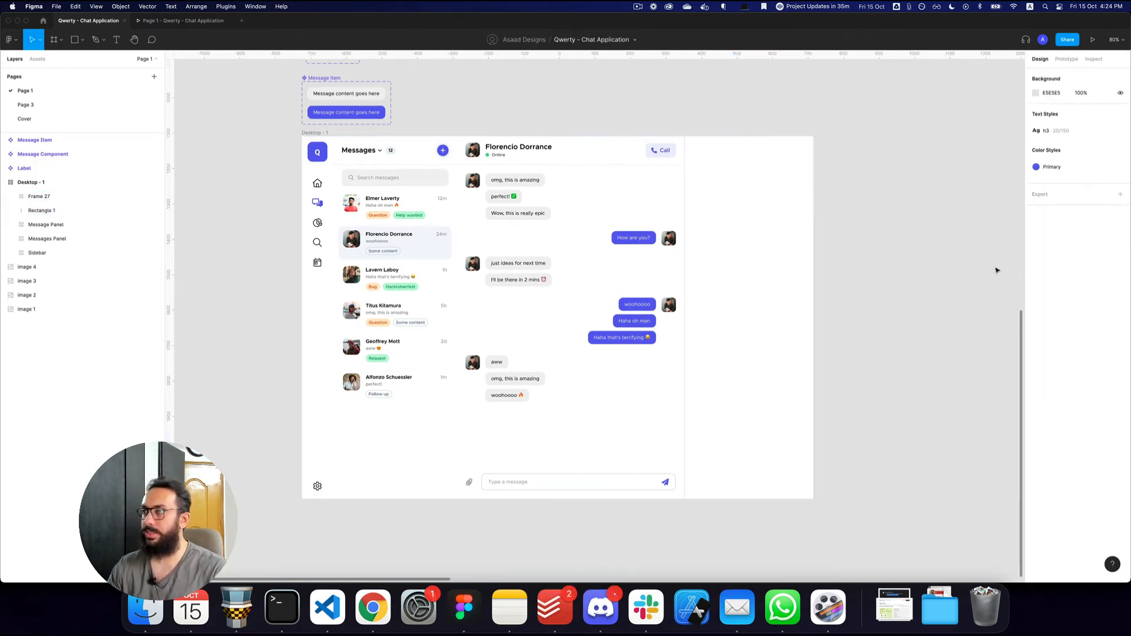
Step: Copy the Messages Panel's header and paste it into the empty Frame 27
click(585, 158)
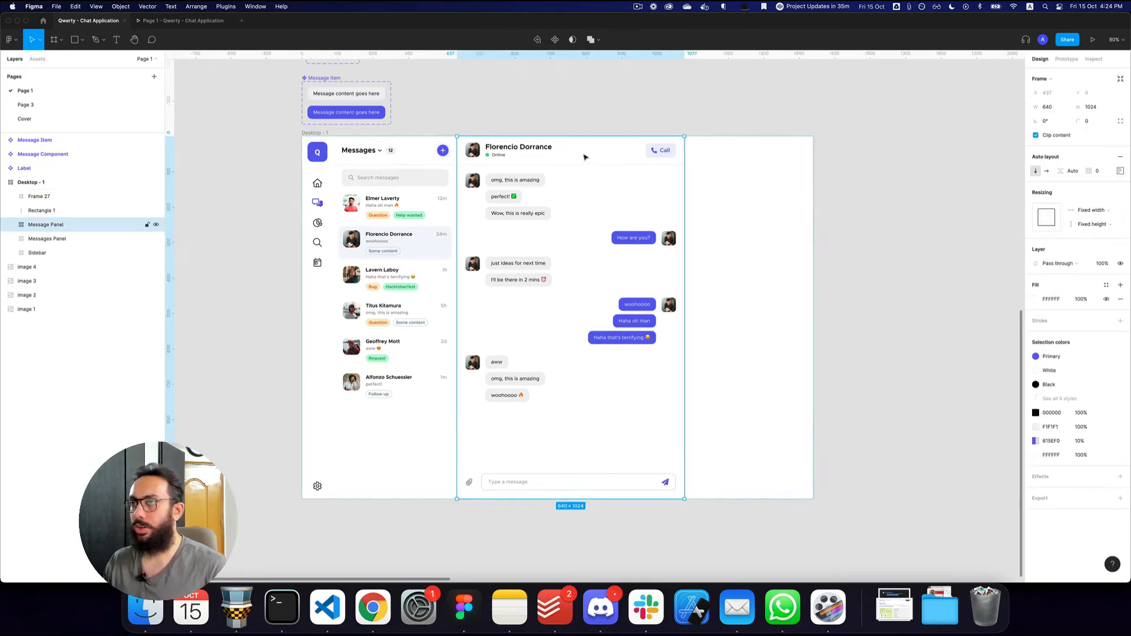
double_click(437, 160)
key(super+c)
super+click(733, 151)
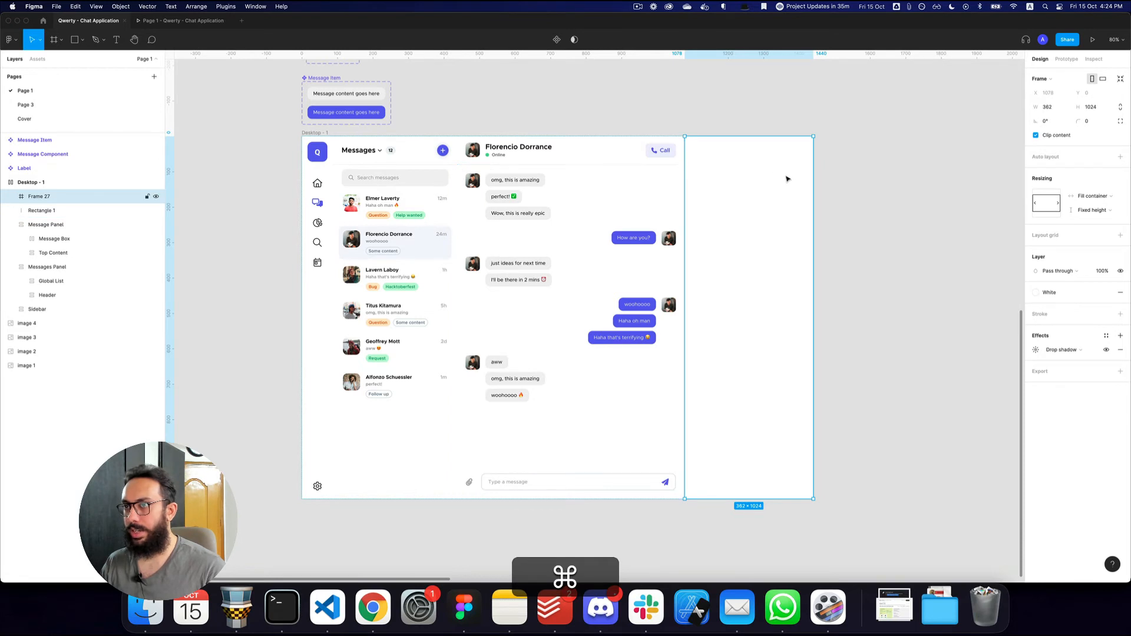
key(super+z)
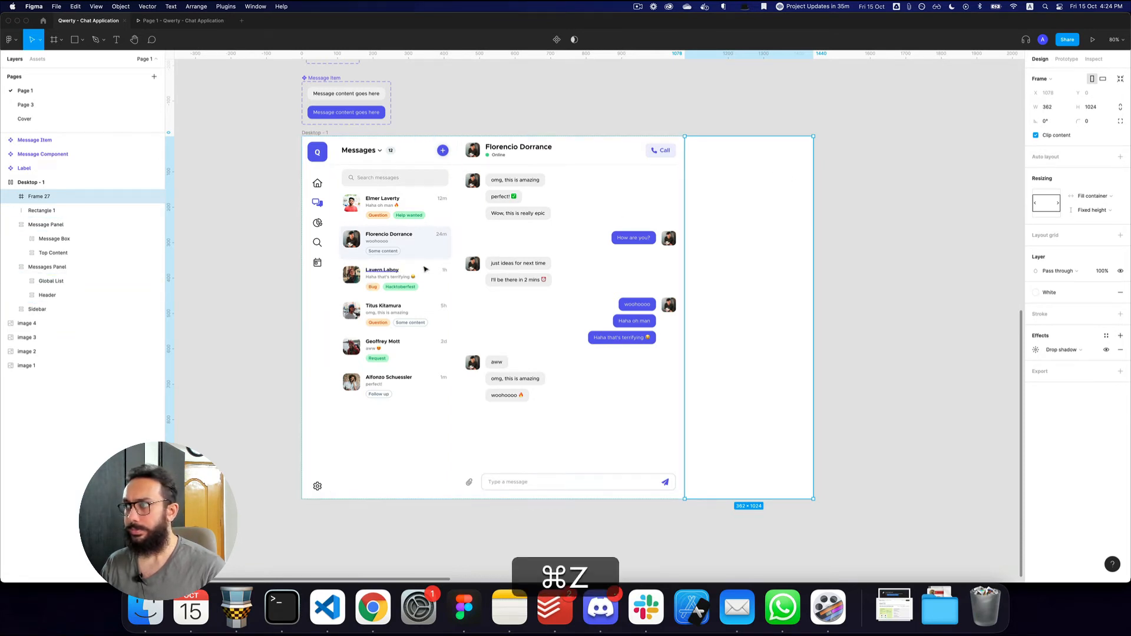
key(super+v)
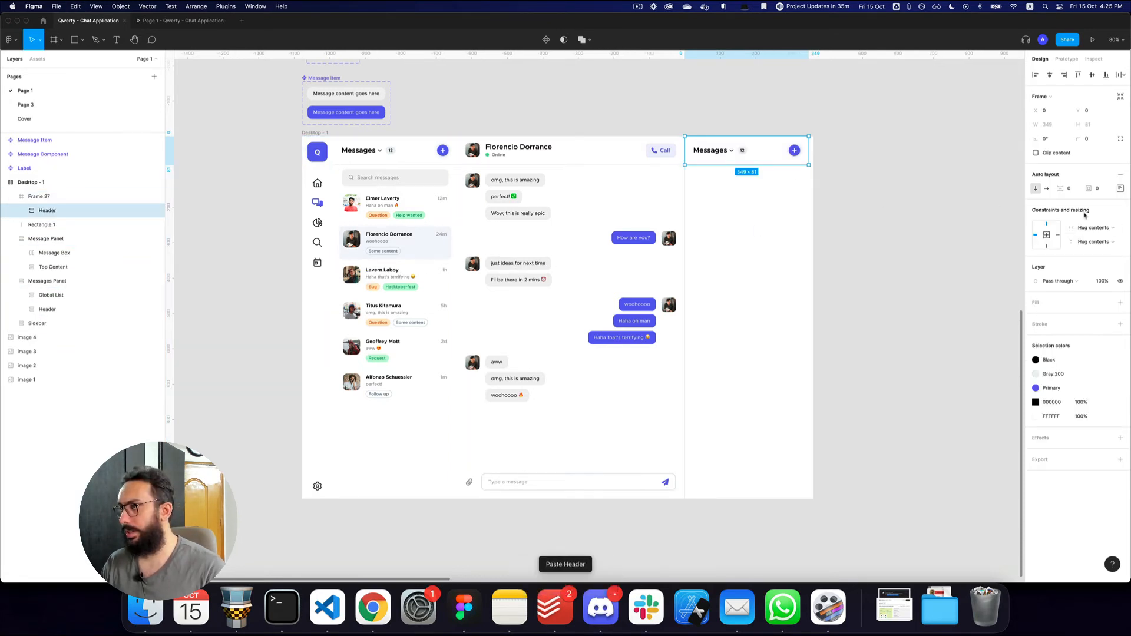
Step: Add auto layout to Frame 27 and stretch it back down to a fixed height of 1024
key(z)
click(827, 148)
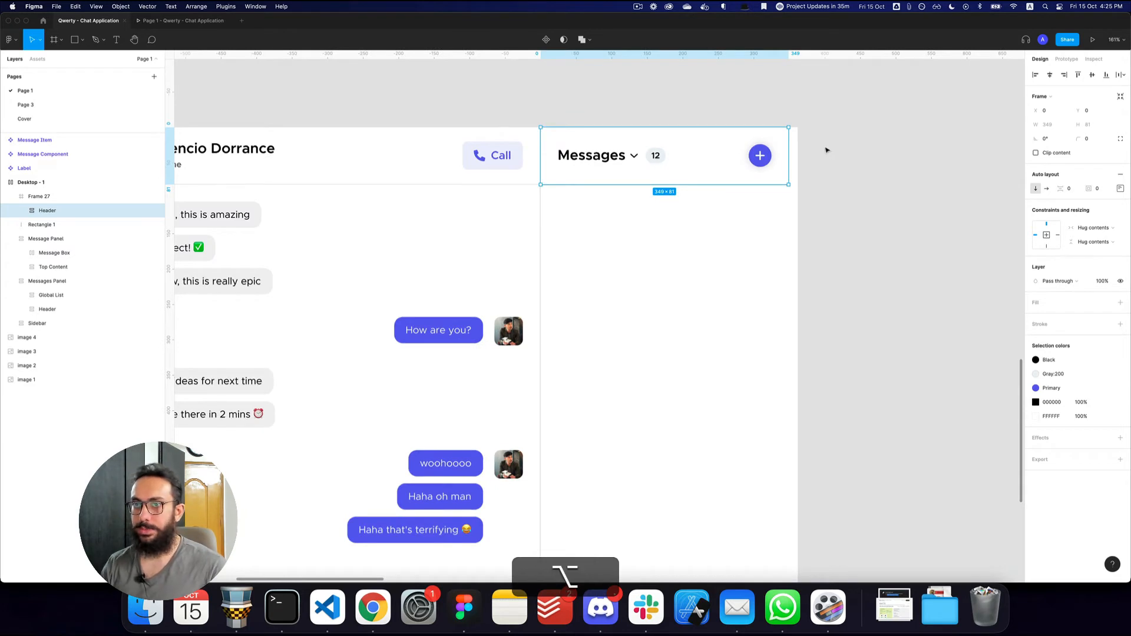
key(shift+a)
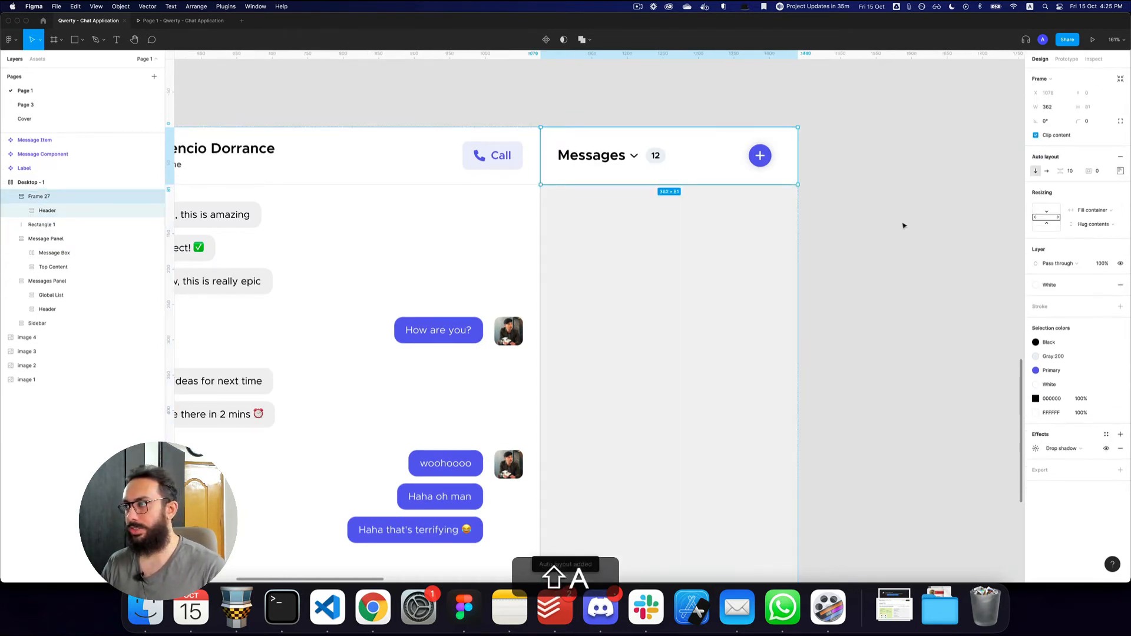
shift+click(847, 226)
drag(803, 205, 786, 539)
Step: Set both the pasted Header in Frame 27 and its inner Content row to fill the container's width
key(z)
click(808, 194)
click(807, 194)
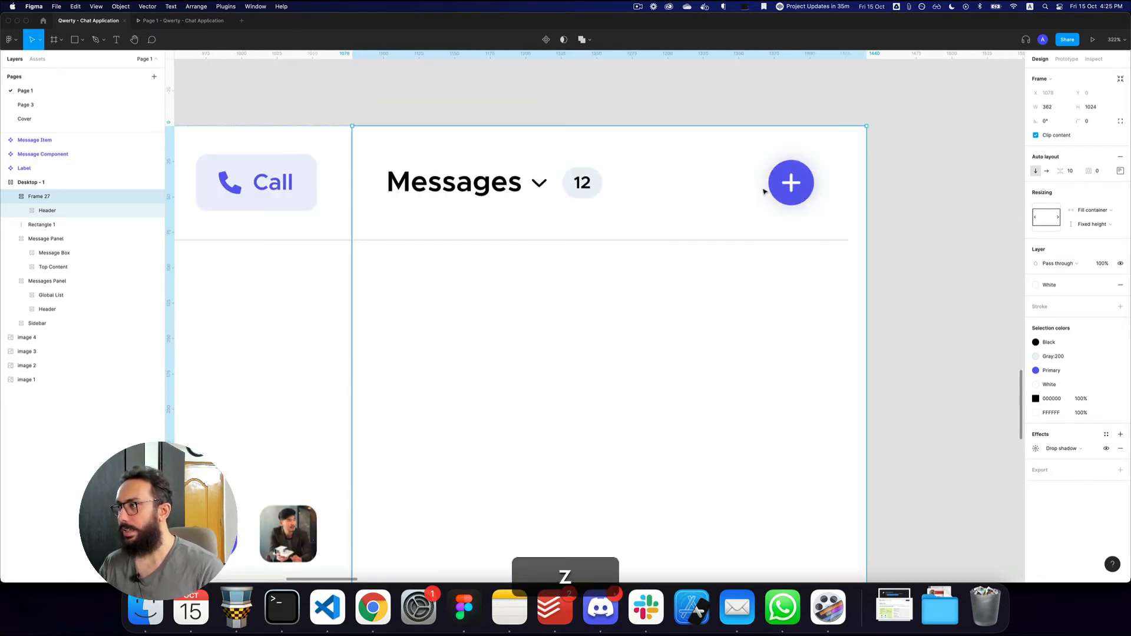
double_click(773, 195)
key(z)
alt+click(784, 200)
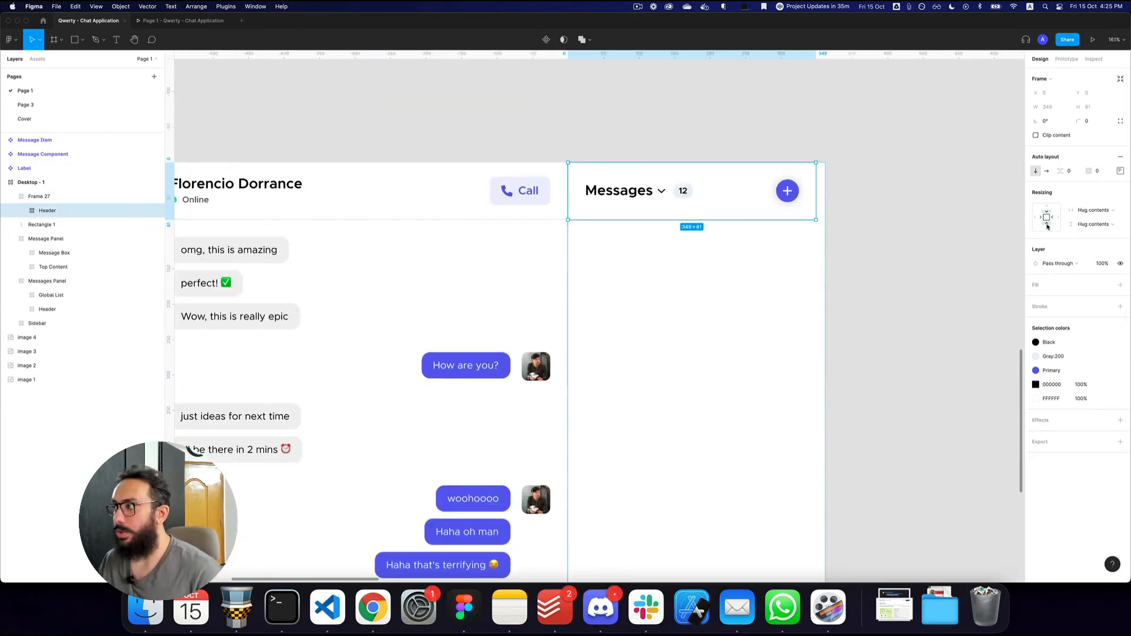
click(1059, 219)
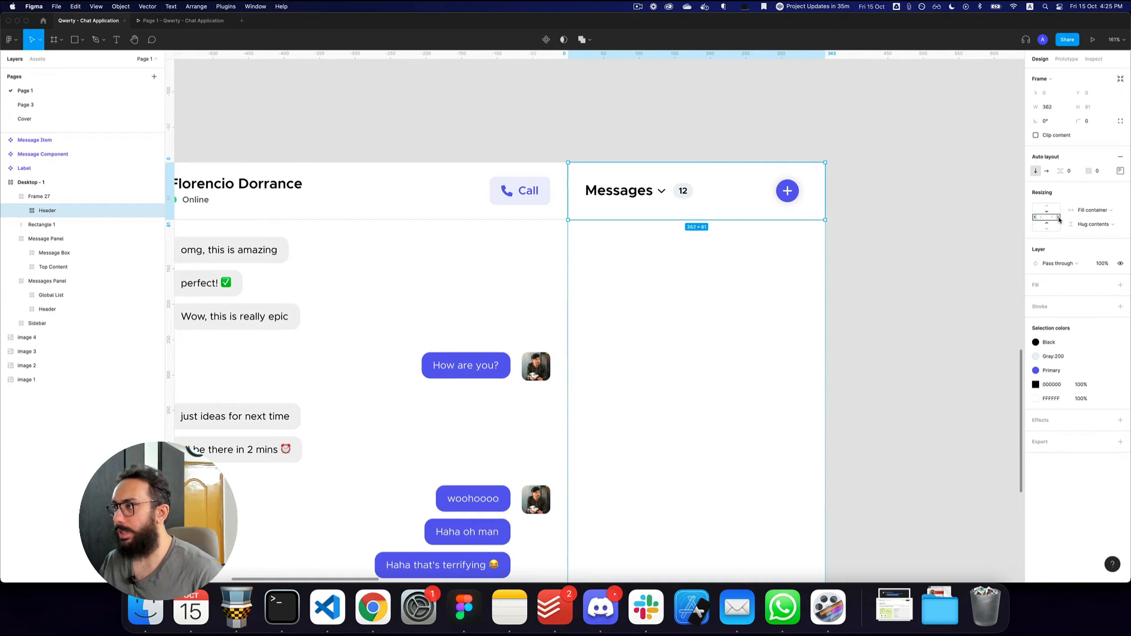
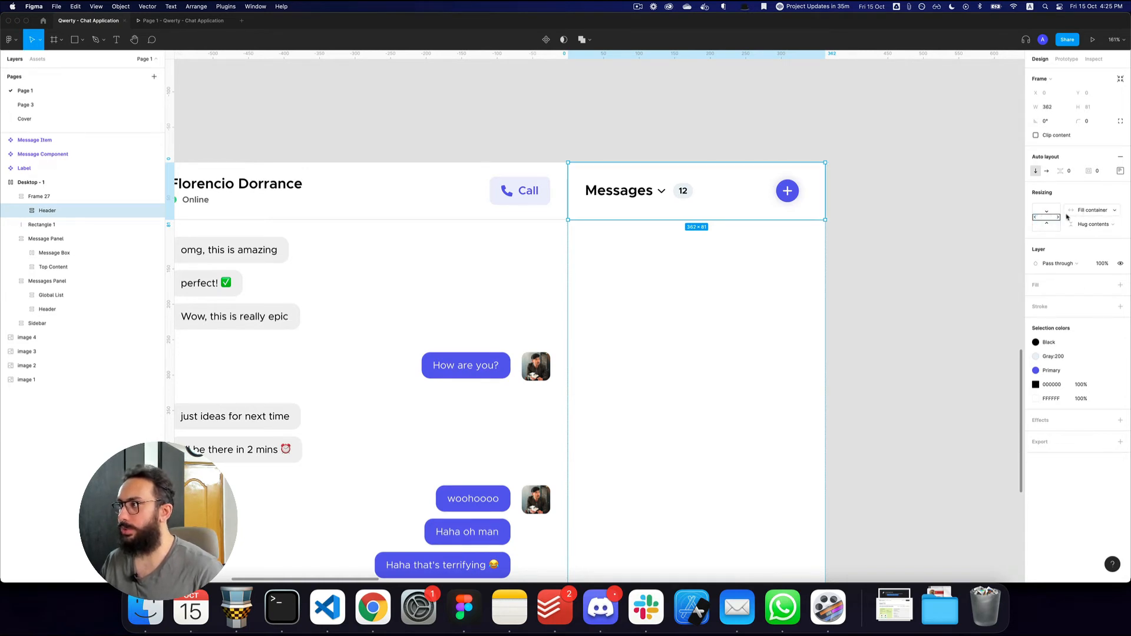
double_click(768, 194)
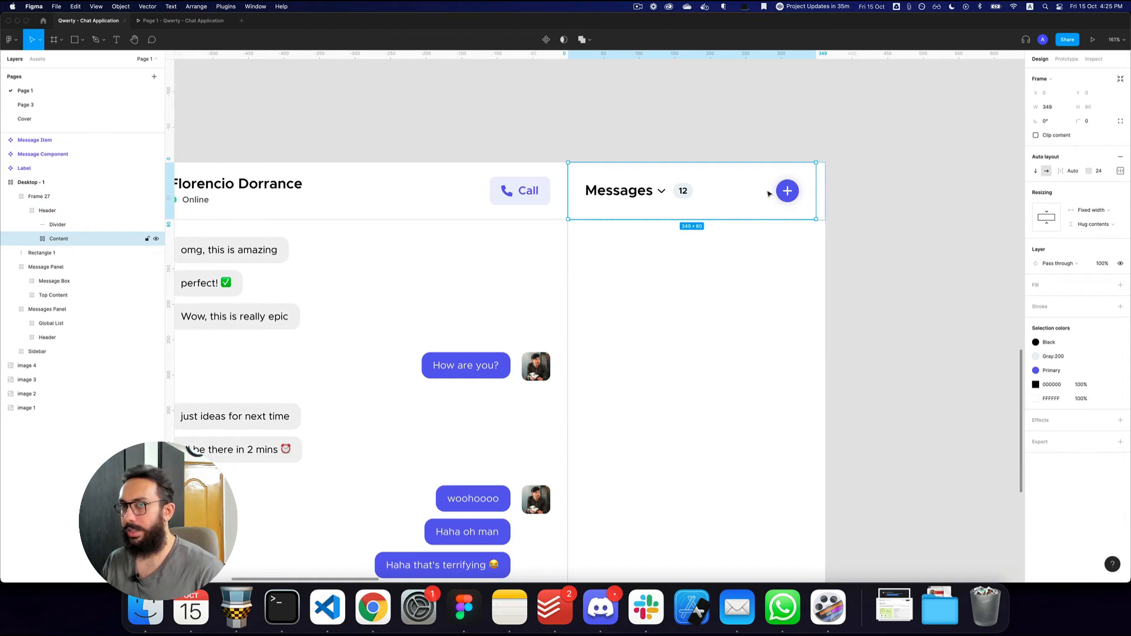
click(1057, 218)
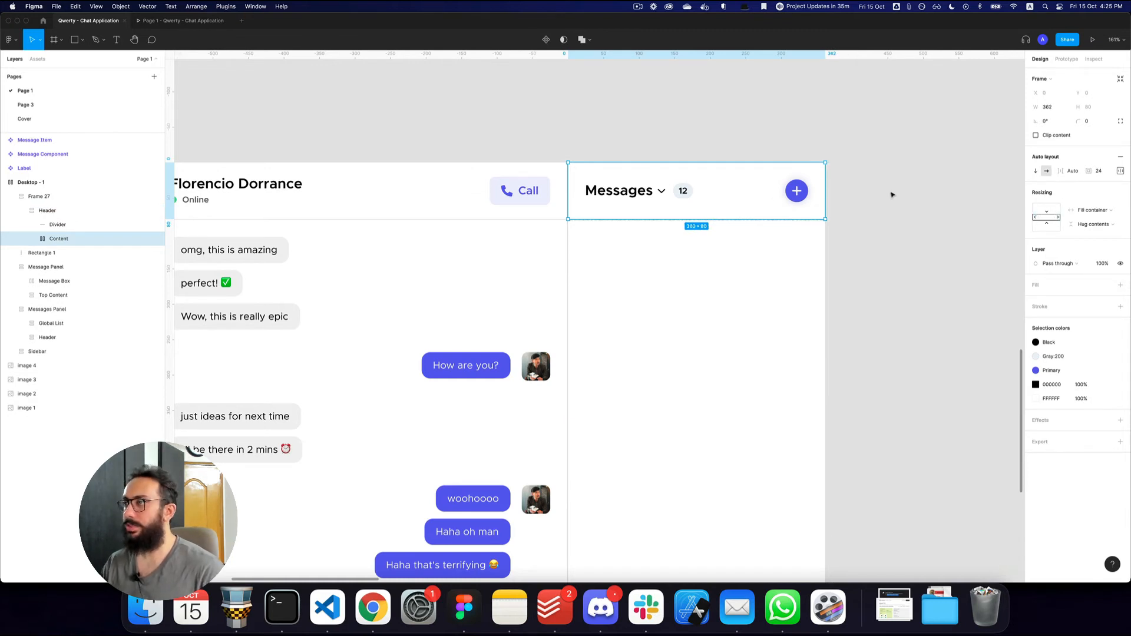
Step: Change the new header's title to Team Members and hide the angle-down icon beside it
super+double_click(619, 190)
text(Team L)
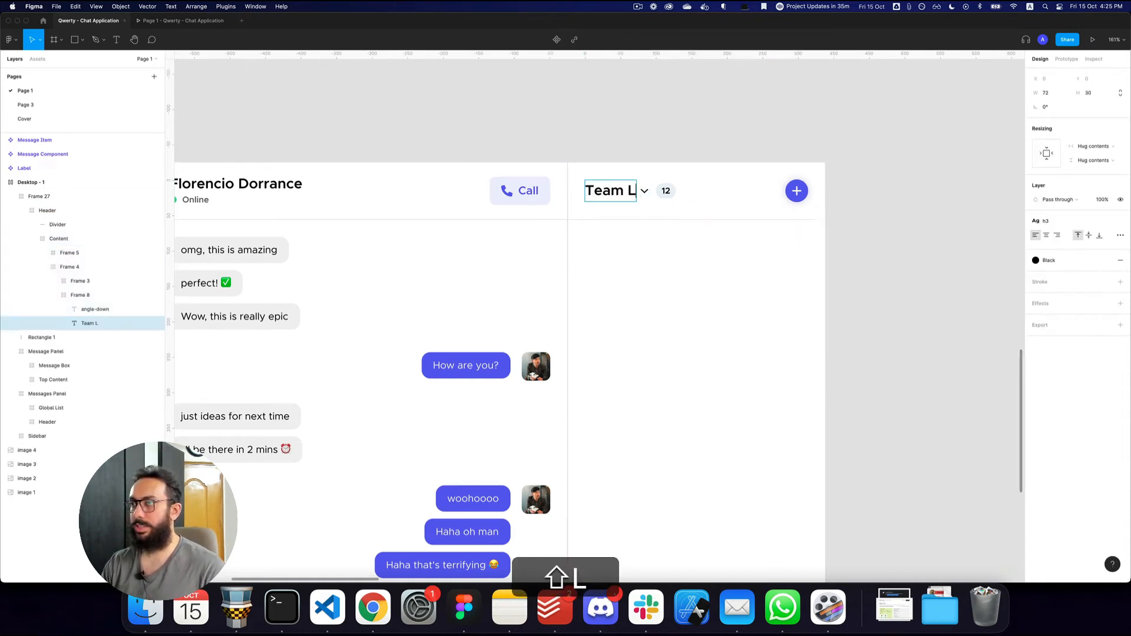
text(ibrary)
key(Escape)
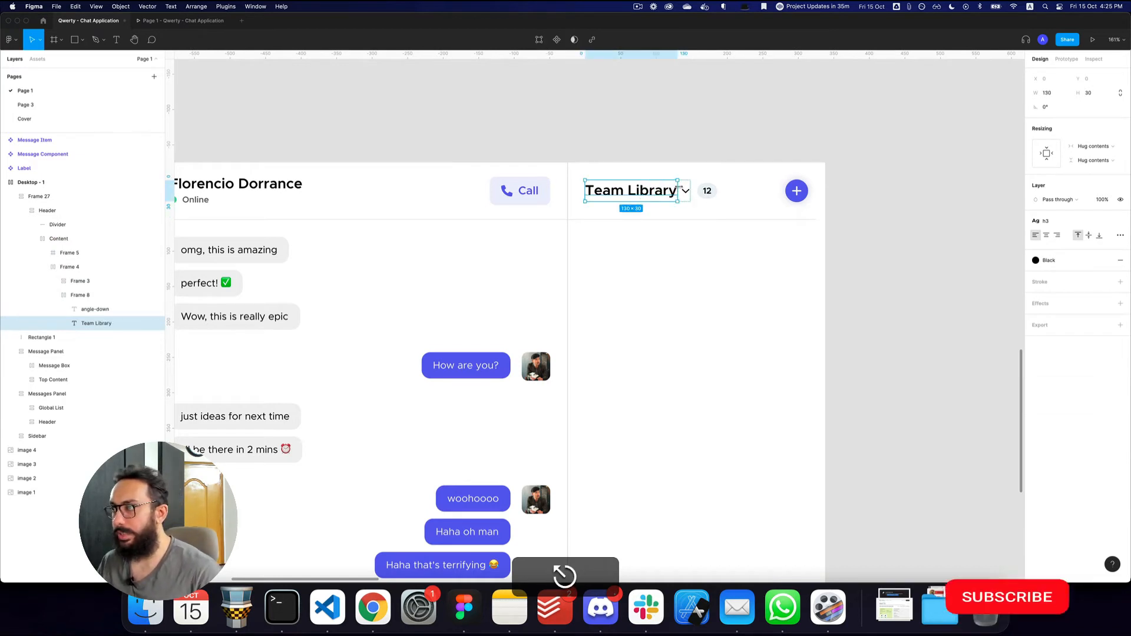
super+click(693, 191)
key(super+shift+h)
click(655, 192)
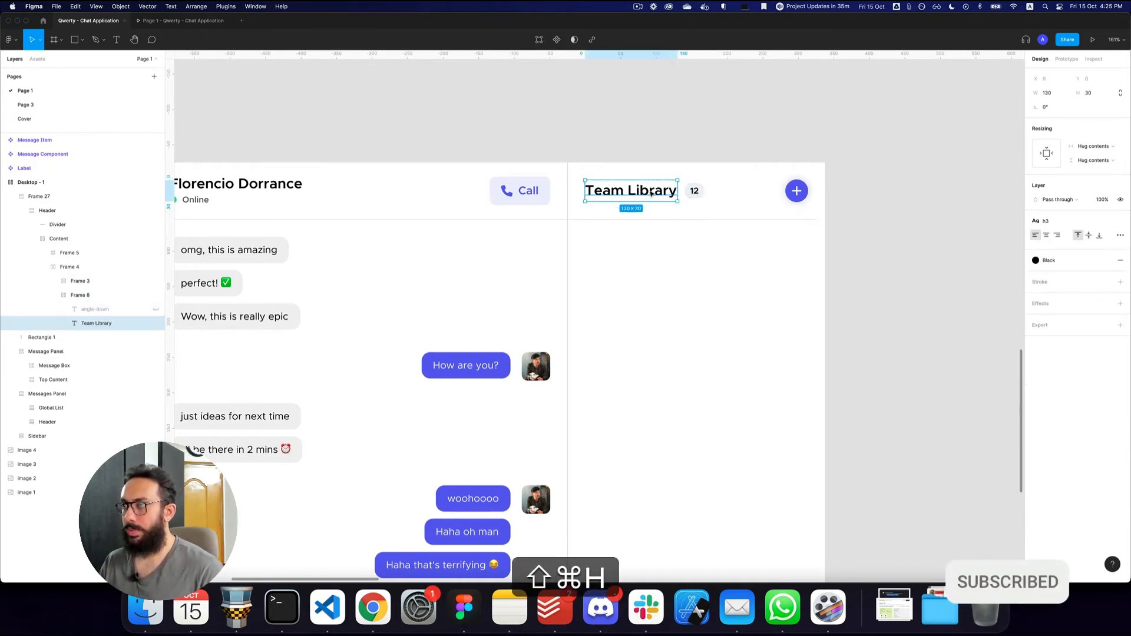
double_click(655, 191)
text(Members)
key(Escape)
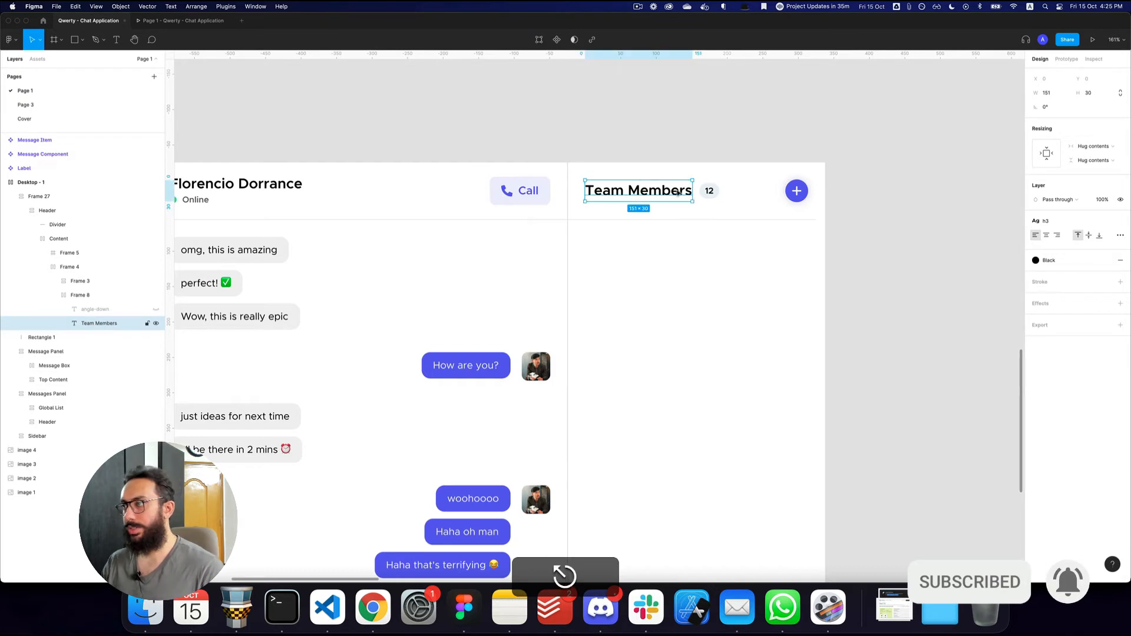
Step: Change the count badge beside the Team Members title to 8
click(710, 192)
super+double_click(710, 192)
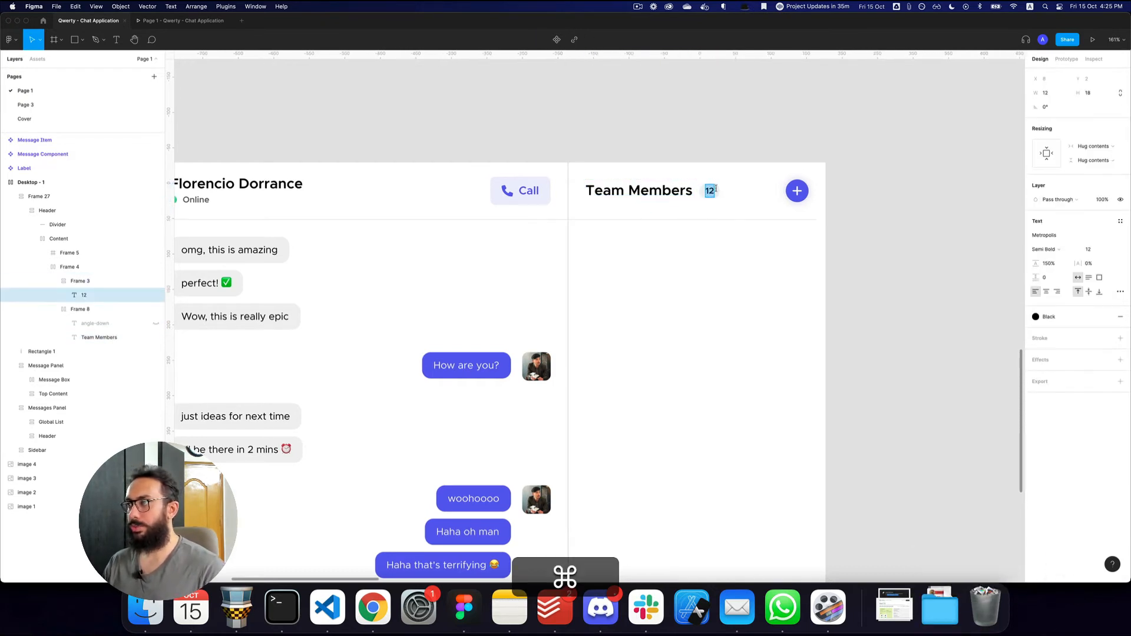
key(Escape)
click(797, 191)
click(876, 196)
Step: Replace the plus icon in the Team Members header button with ellipsis-v and centre it horizontally in the button
key(alt+z)
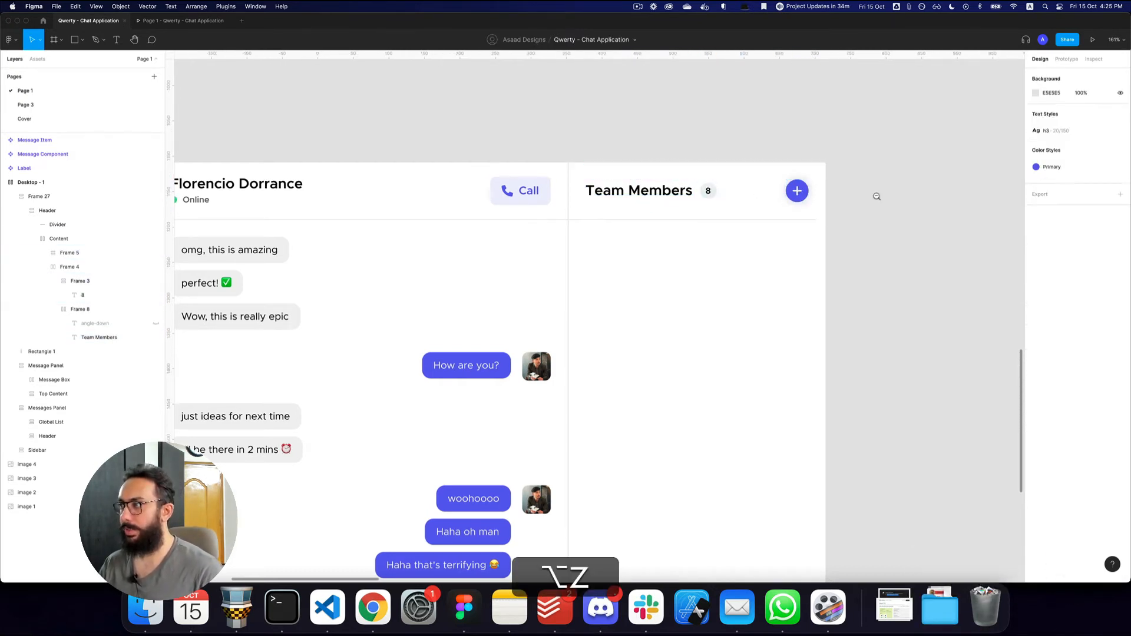
alt+click(877, 196)
key(z)
click(795, 184)
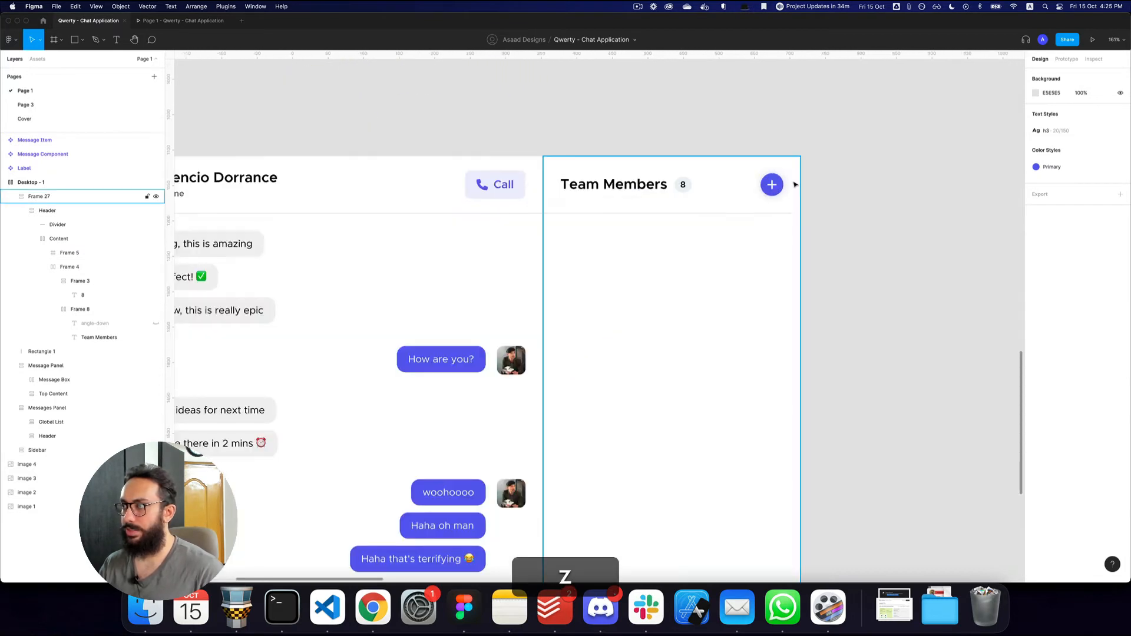
click(775, 186)
super+click(776, 186)
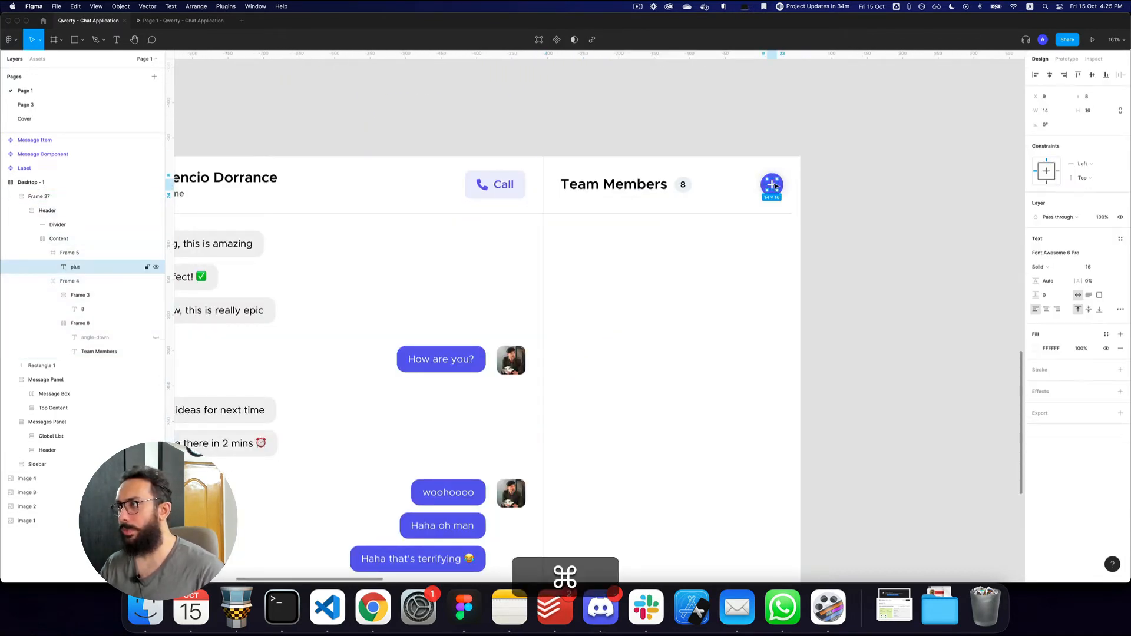
double_click(774, 186)
text(elp)
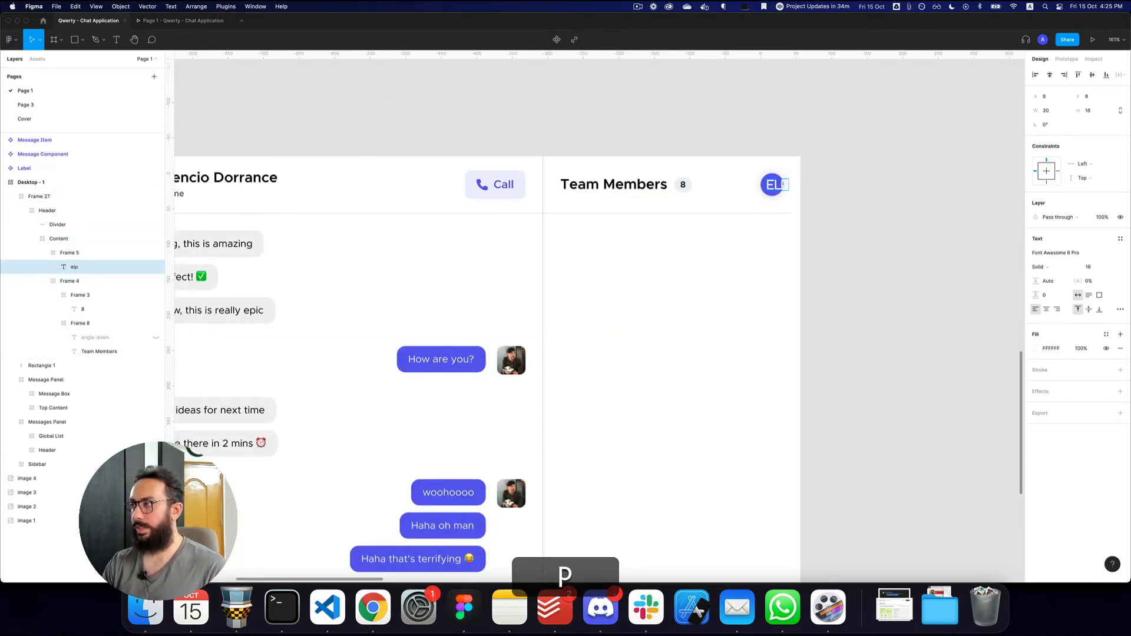
key(BackSpace)
key(BackSpace)
text(l)
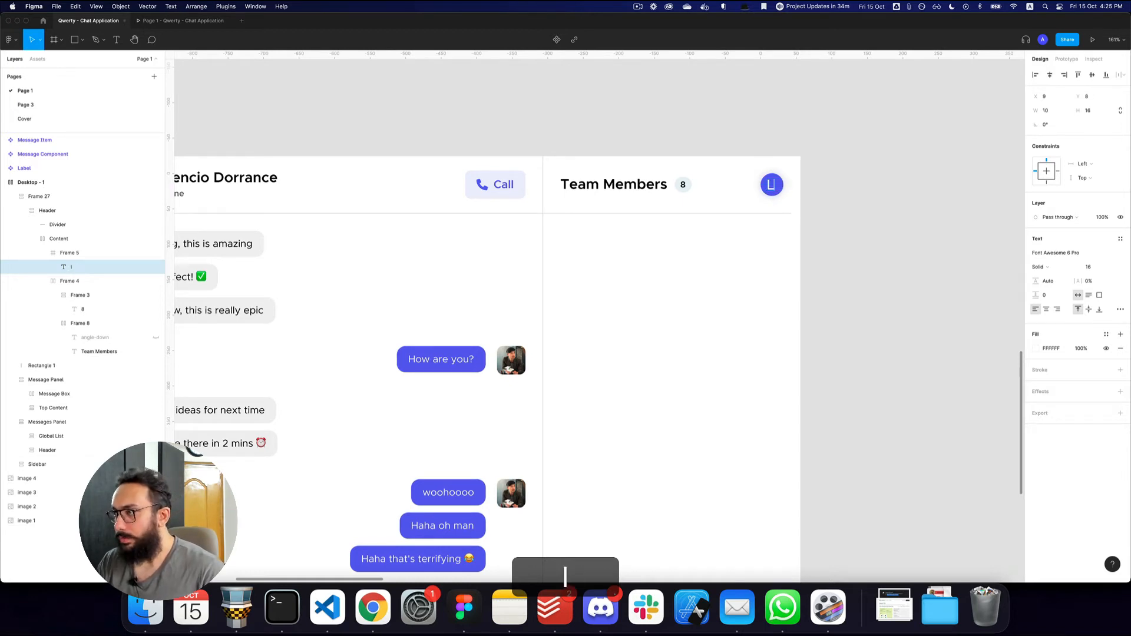
text(ipsis)
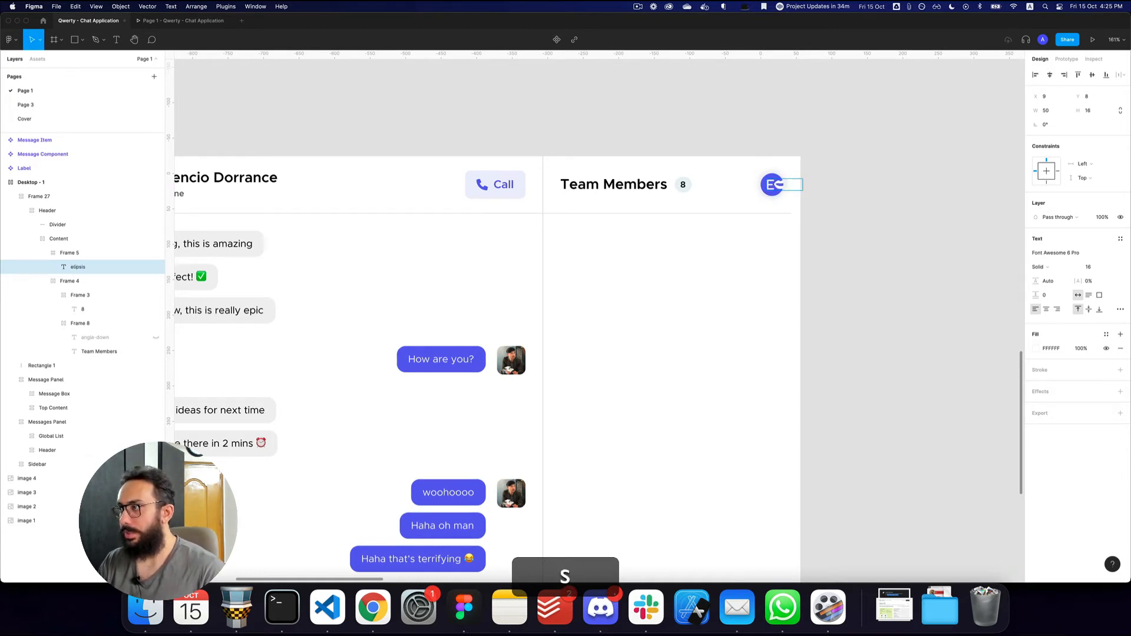
text(-h)
key(super+e)
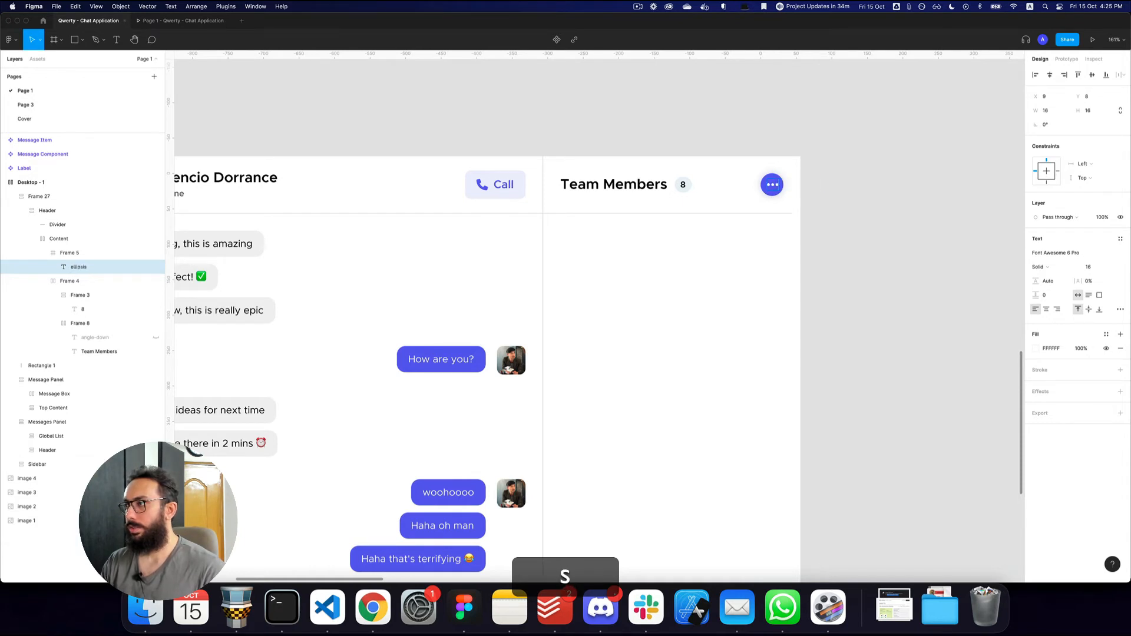
text(-v)
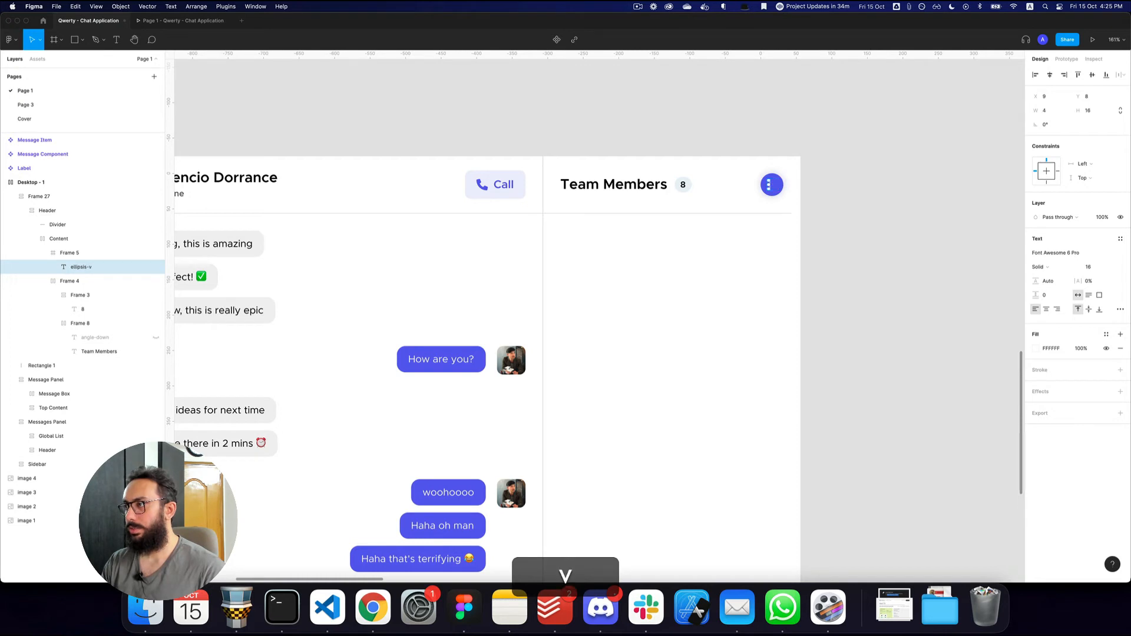
click(851, 184)
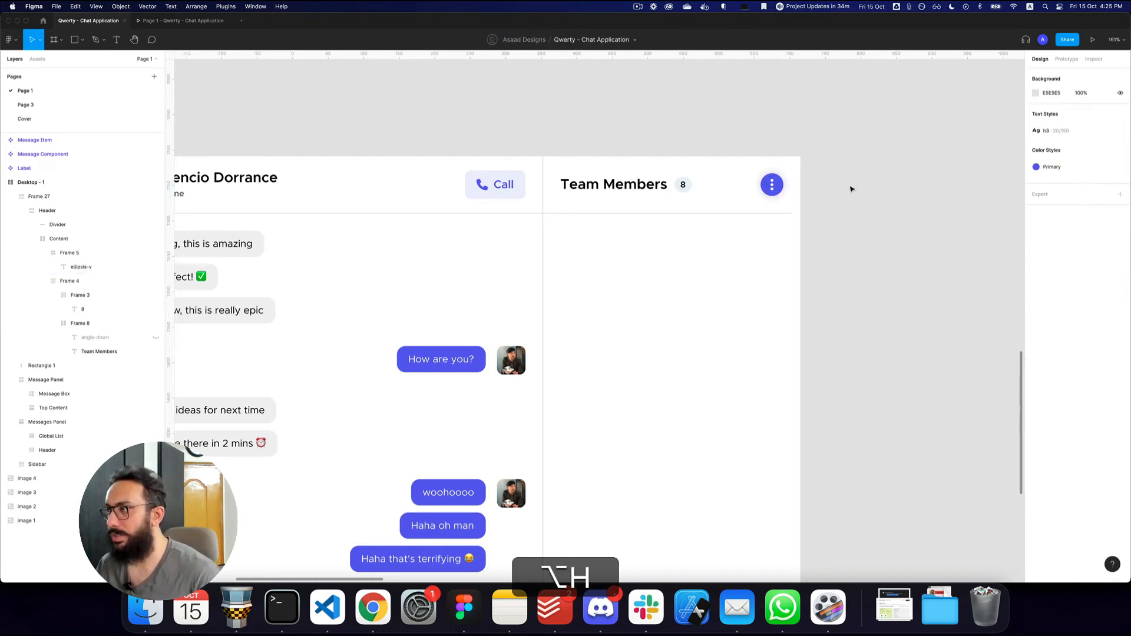
Step: Copy the Call button's properties and detach the Primary color style from the ellipsis button's fill
super+click(782, 188)
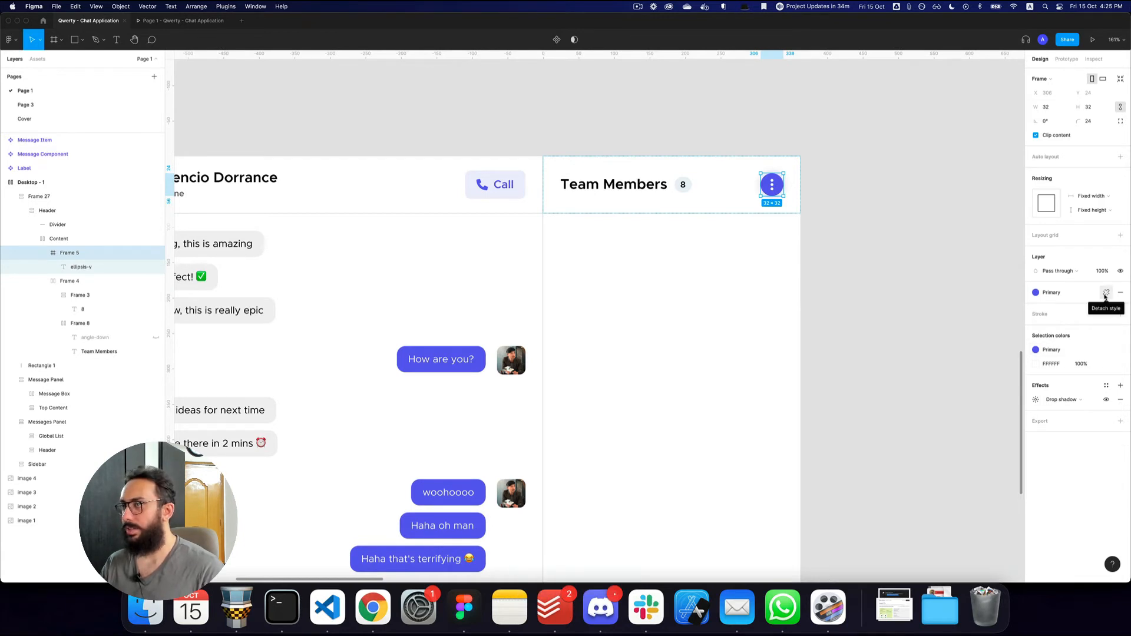
super+click(498, 201)
key(alt+super+c)
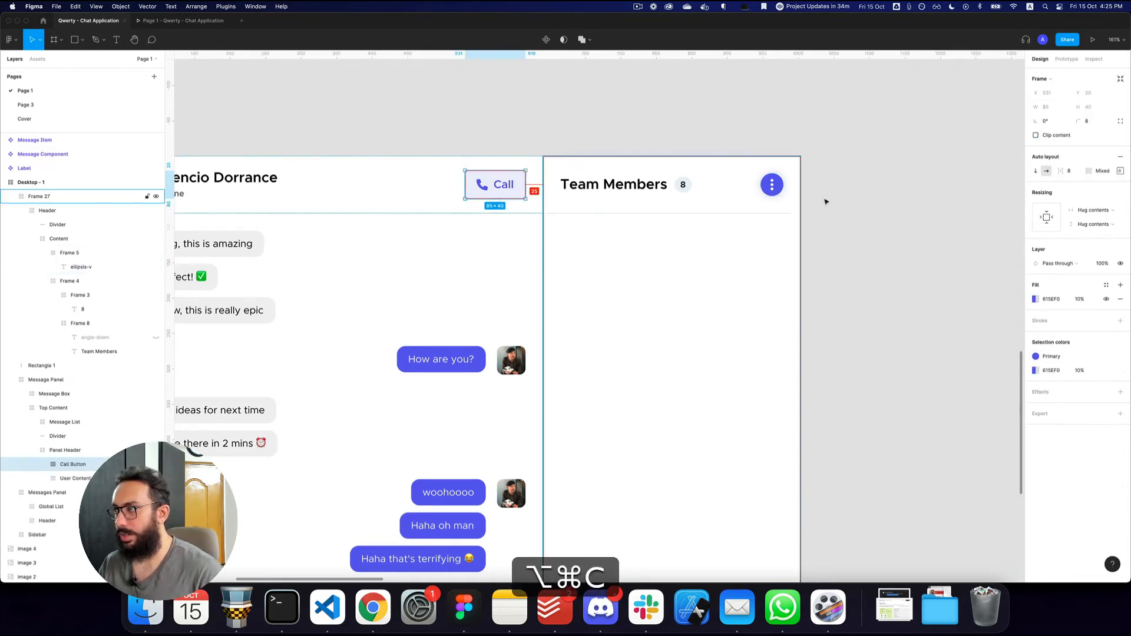
super+click(779, 188)
click(1108, 292)
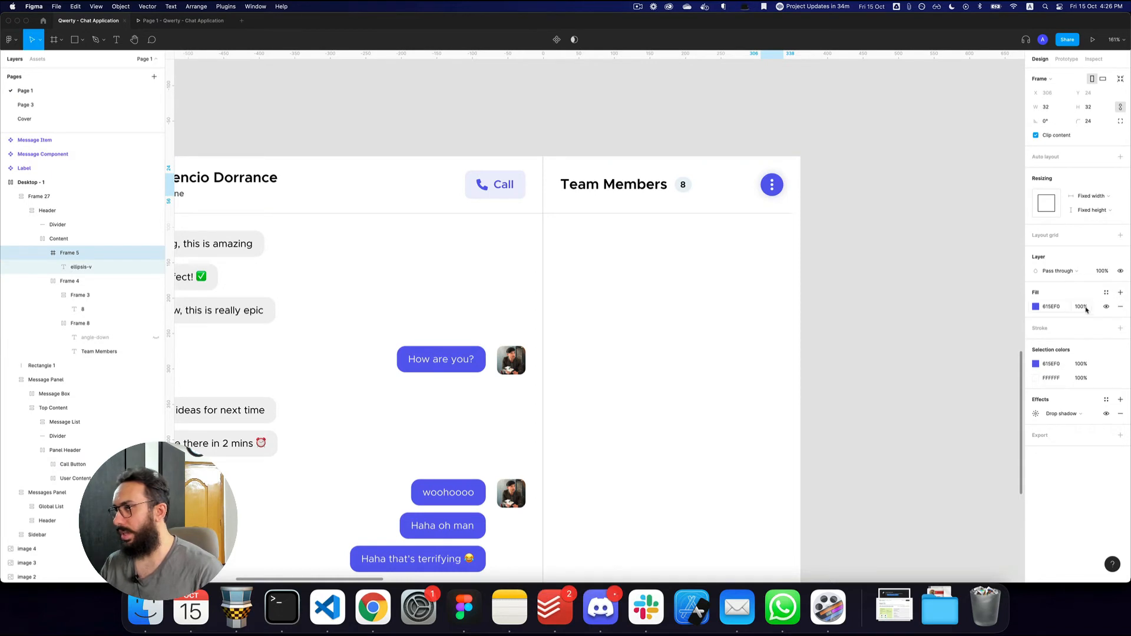
Step: Create a new color style named Primary/10% from the Call button's fill
super+click(495, 193)
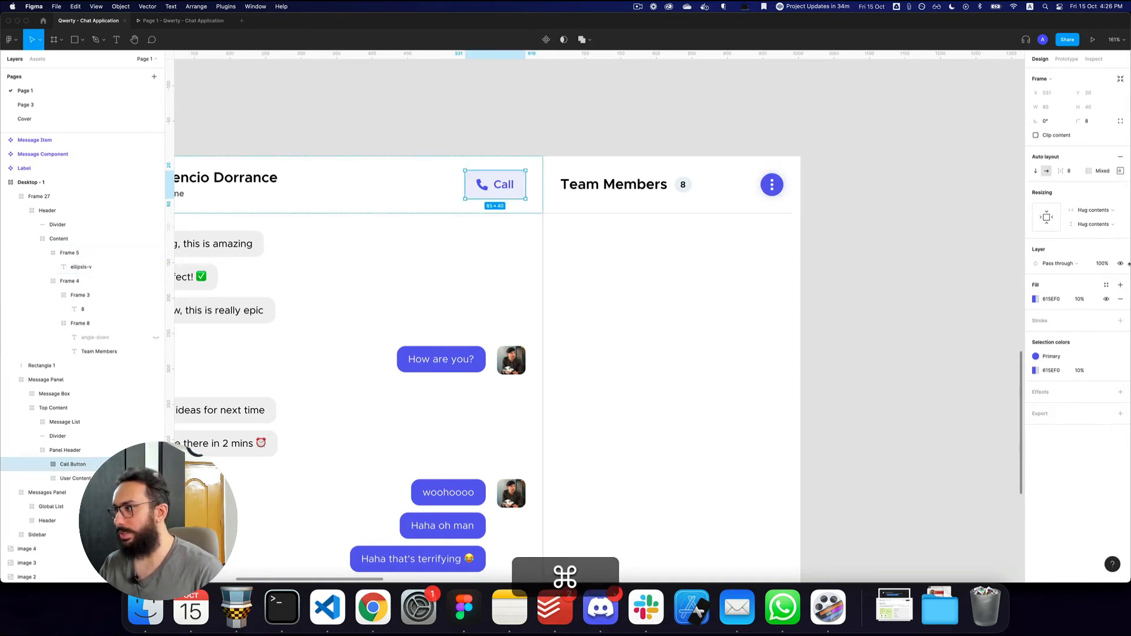
click(1108, 285)
click(1117, 301)
text(R)
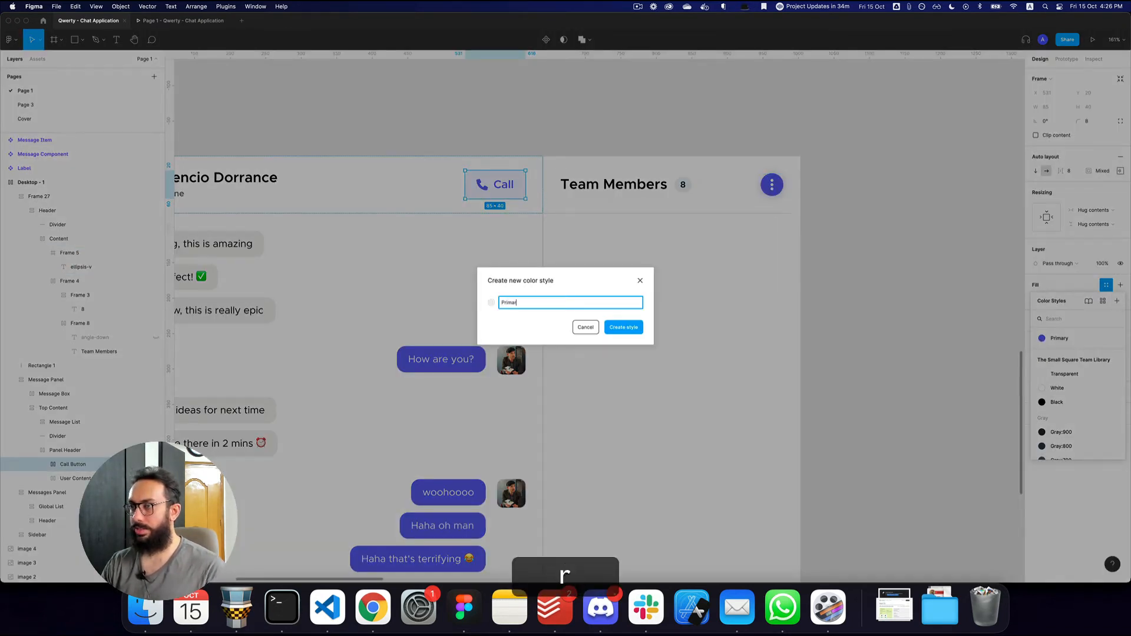
text(rimary/10)
key(shift+Return)
Step: Apply the Primary/10% color style to the fill of the ellipsis button in the Team Members header
click(779, 188)
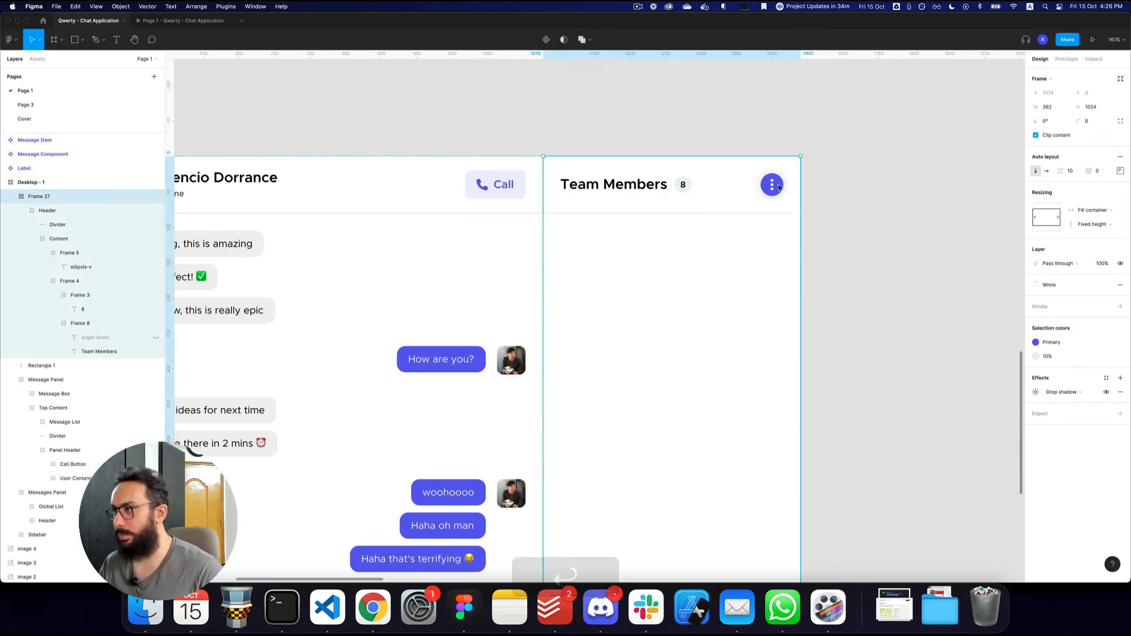
click(775, 186)
click(1108, 296)
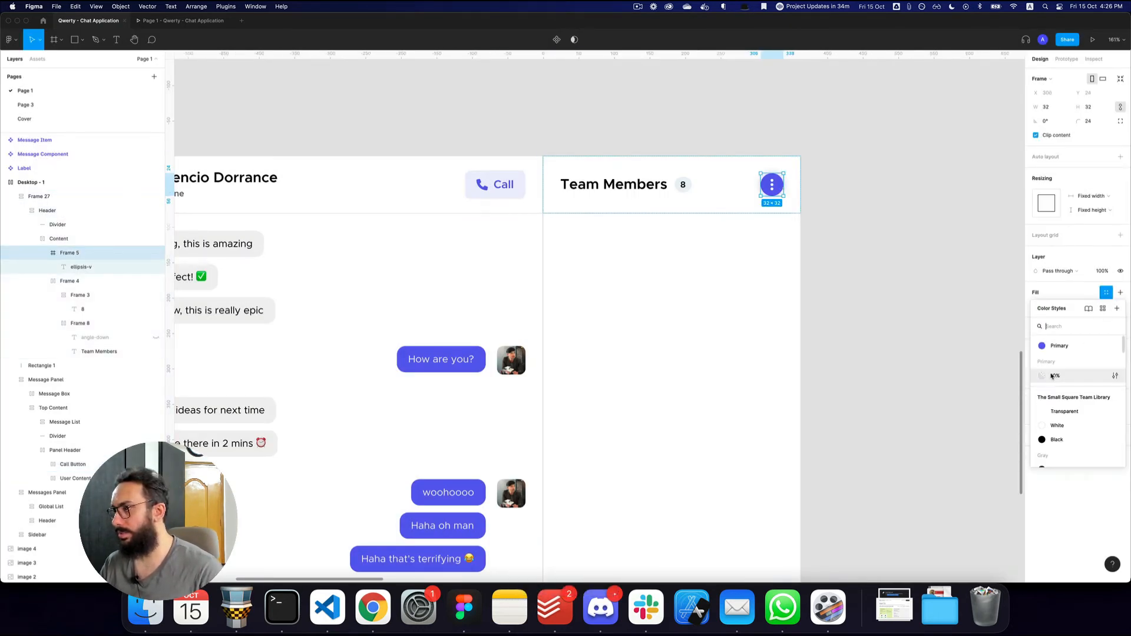
click(1052, 410)
Step: Apply the Primary color style to the ellipsis-v icon and check the header in the prototype preview
double_click(776, 186)
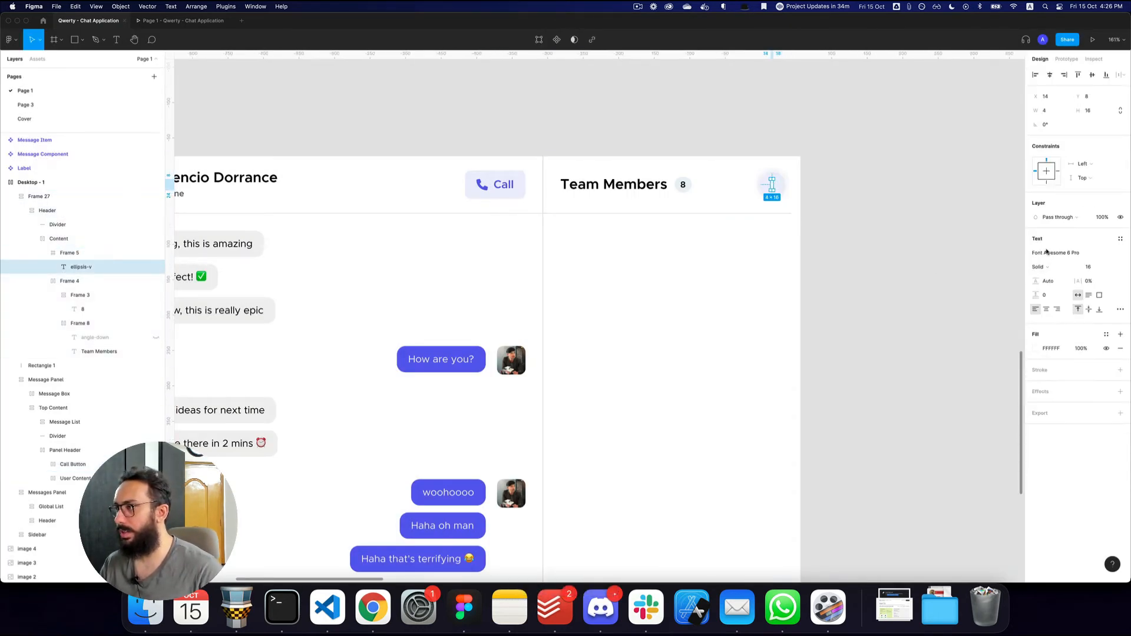
click(1118, 239)
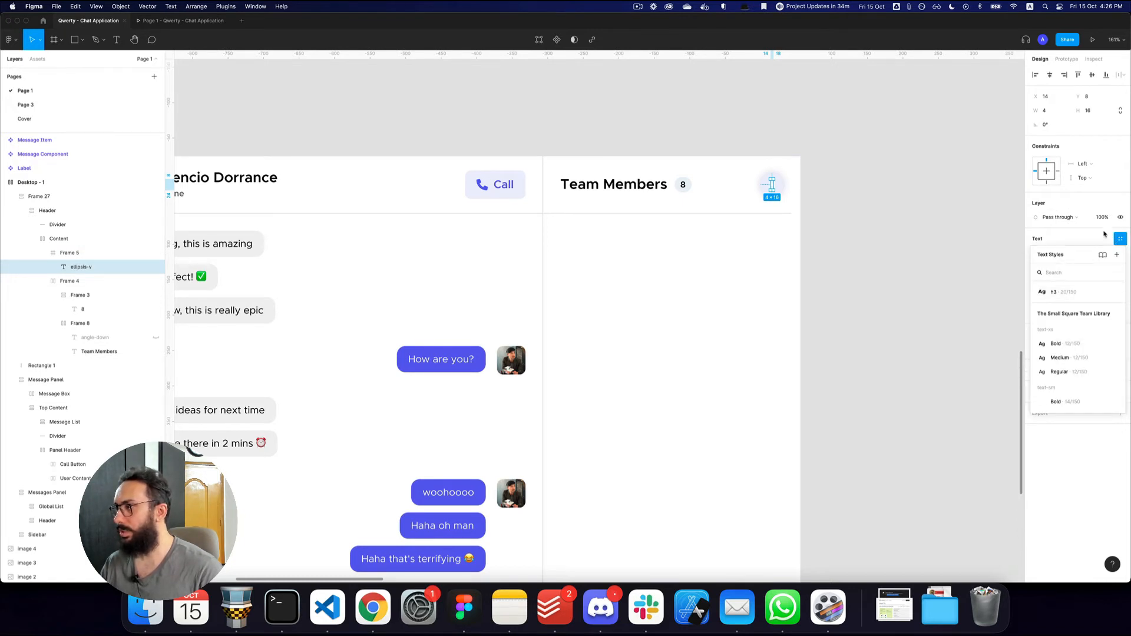
key(Escape)
click(1107, 334)
click(1054, 386)
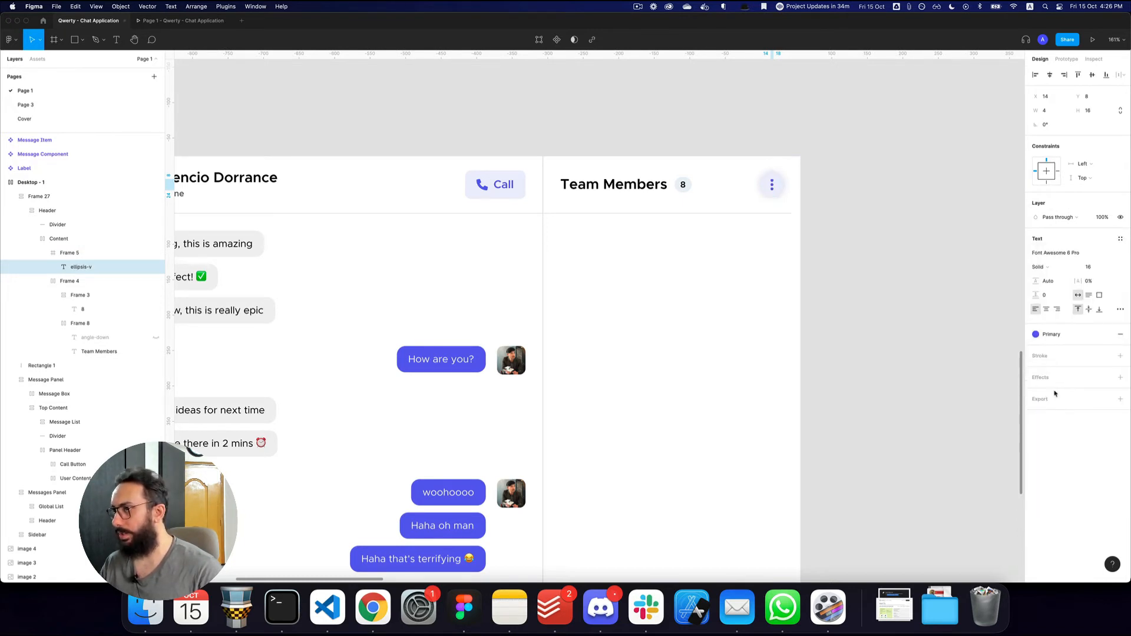
click(907, 262)
key(super+3)
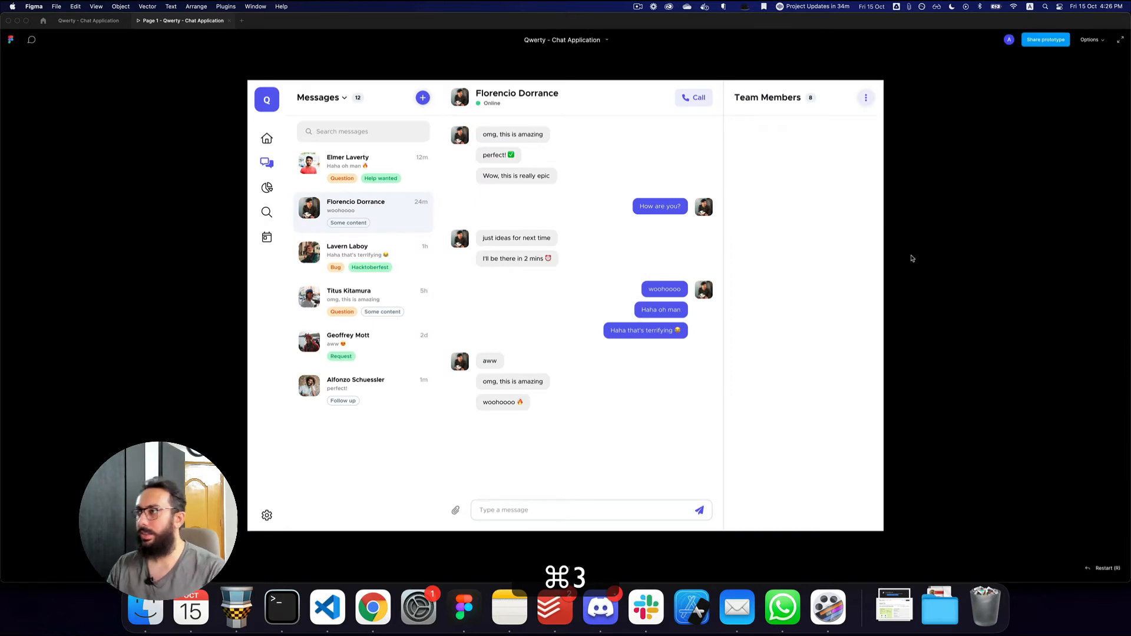
key(super+2)
Step: Remove the drop shadow from the ellipsis button in the Team Members header
key(super+z)
click(790, 182)
super+click(763, 187)
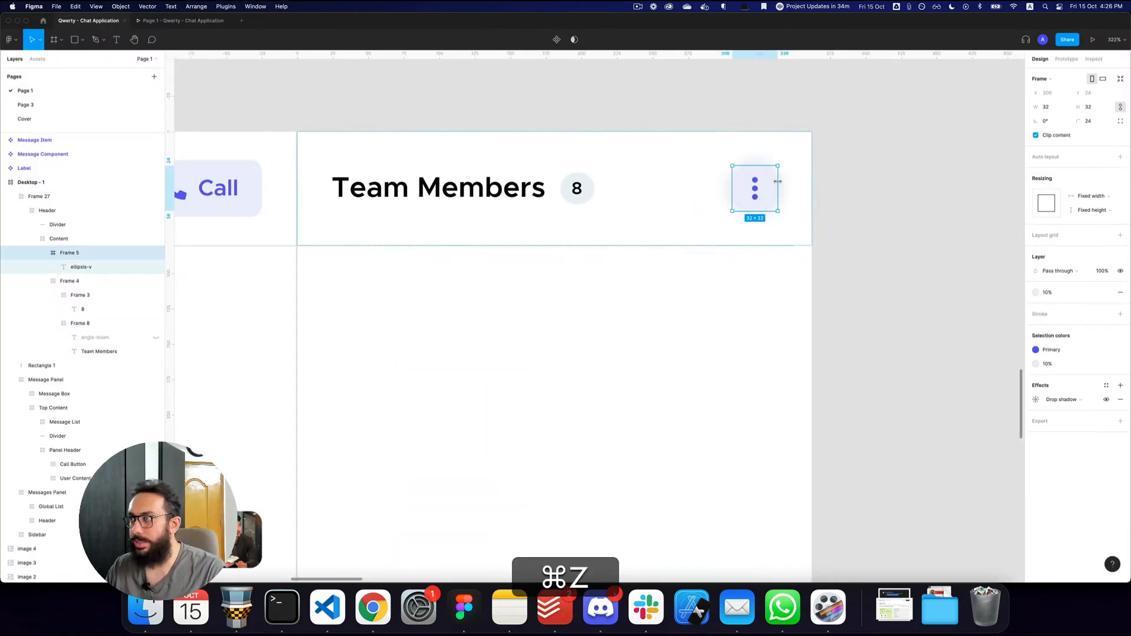
click(1118, 404)
click(907, 285)
key(z)
alt+click(926, 279)
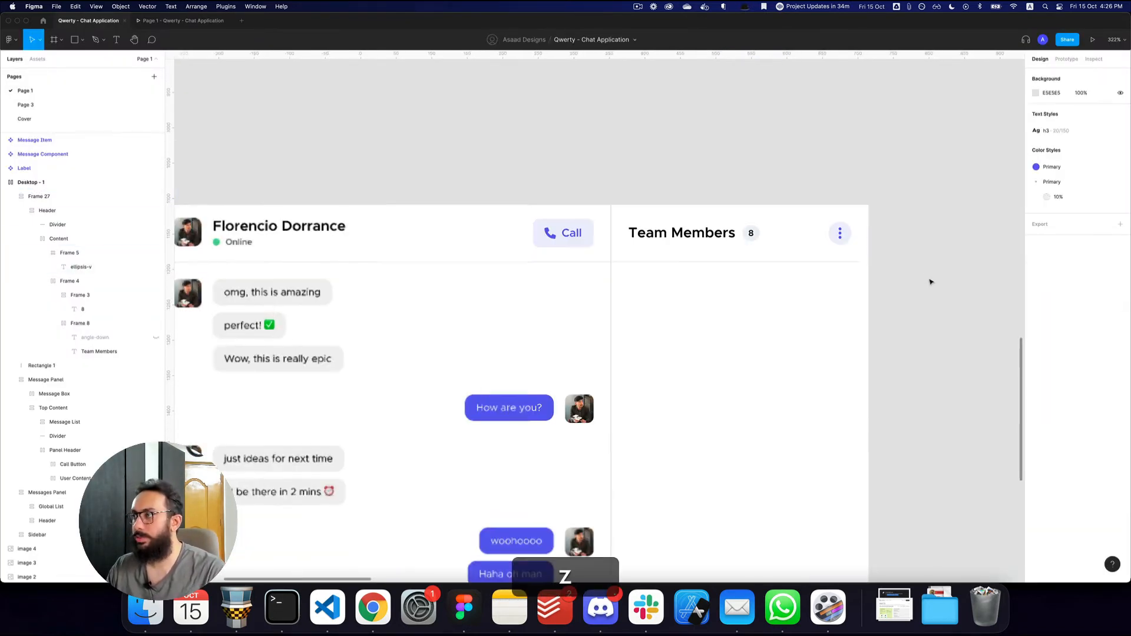
Step: Set the divider under the Team Members header to fill the container horizontally
key(super+3)
key(super+2)
key(z)
double_click(854, 253)
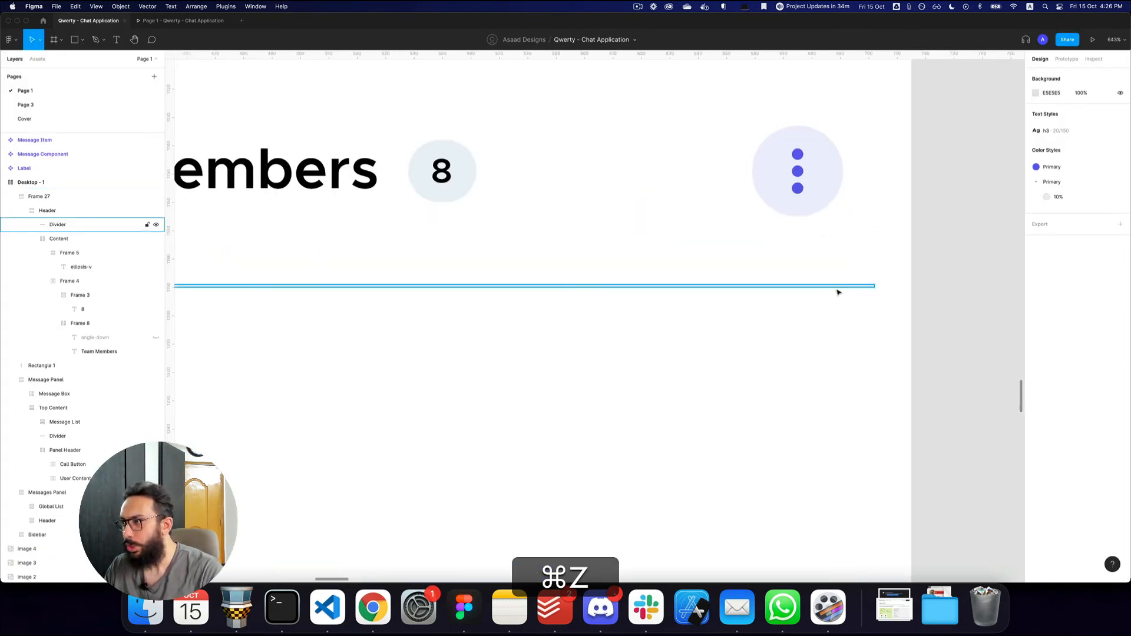
click(839, 290)
super+click(843, 288)
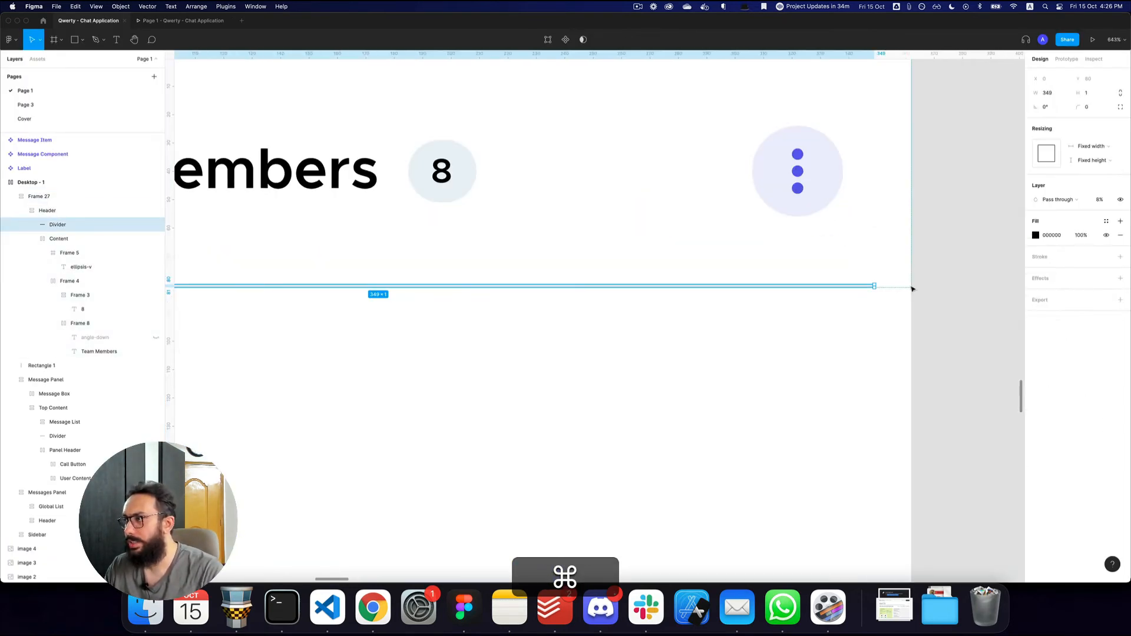
click(1058, 157)
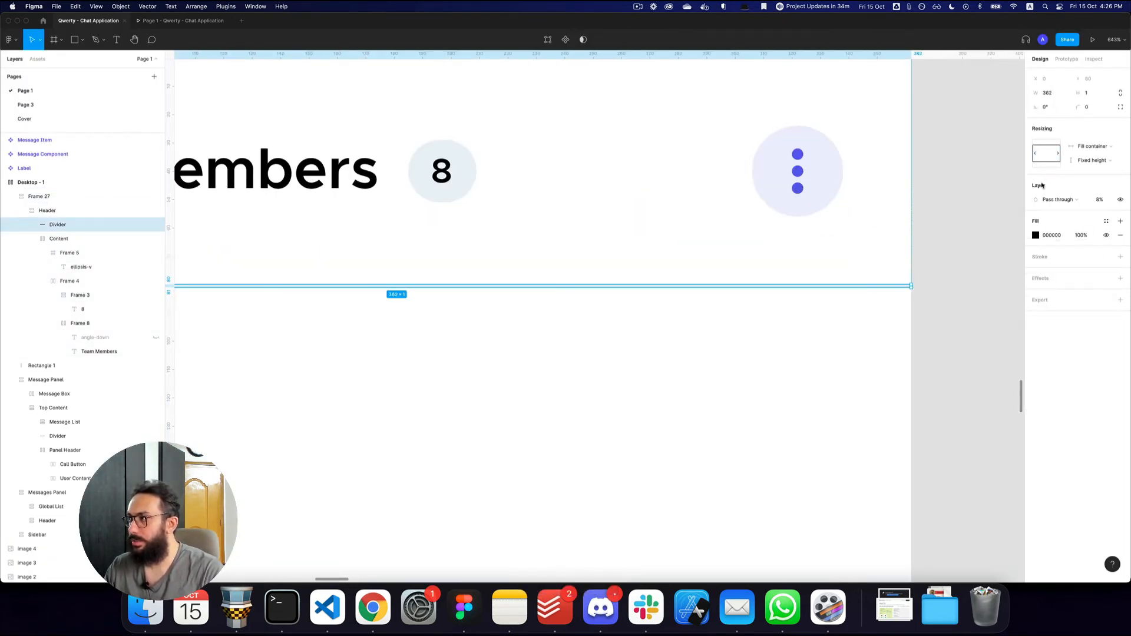
alt+click(982, 212)
alt+click(922, 197)
drag(923, 196, 854, 189)
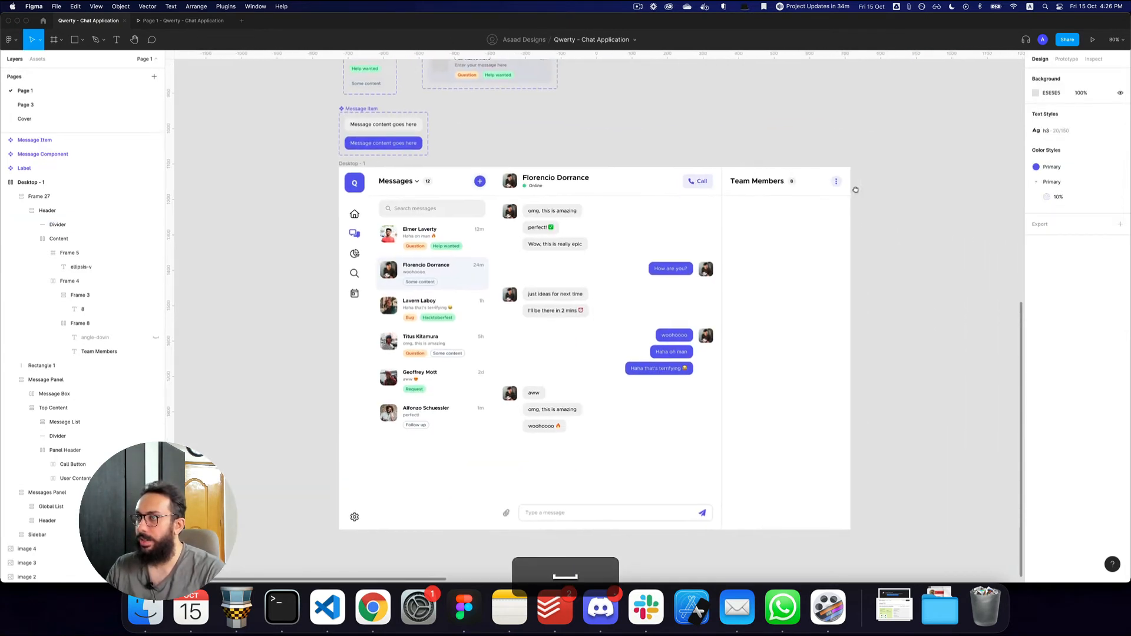
Step: Copy the first message item from the Messages panel into the Team Members panel and check it in the prototype preview
triple_click(405, 235)
click(405, 236)
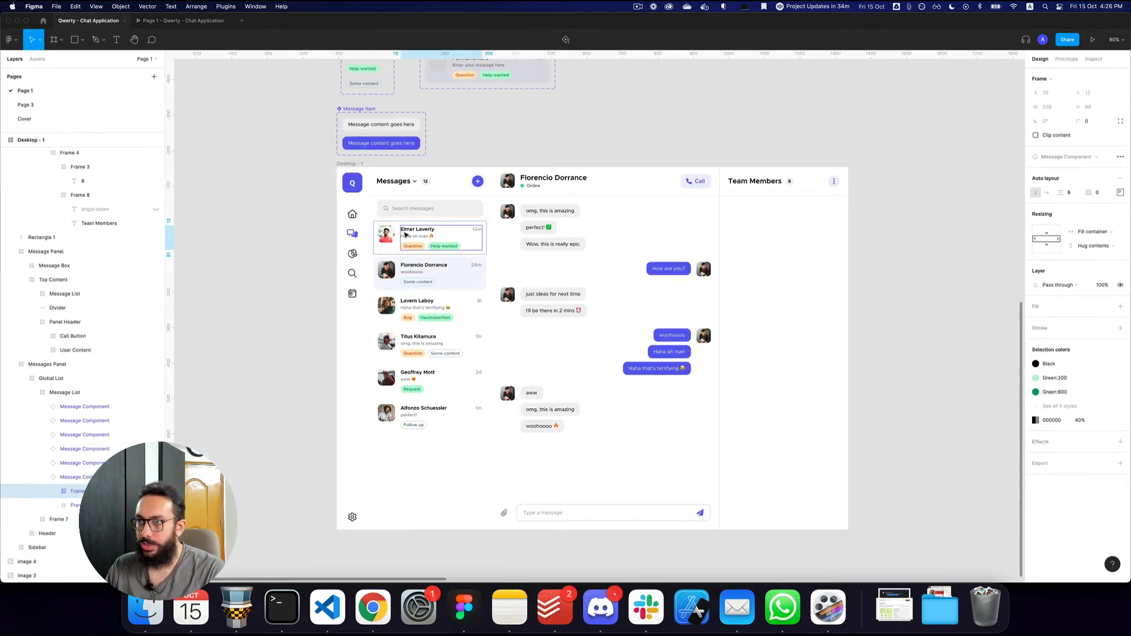
key(super+shift+c)
click(818, 209)
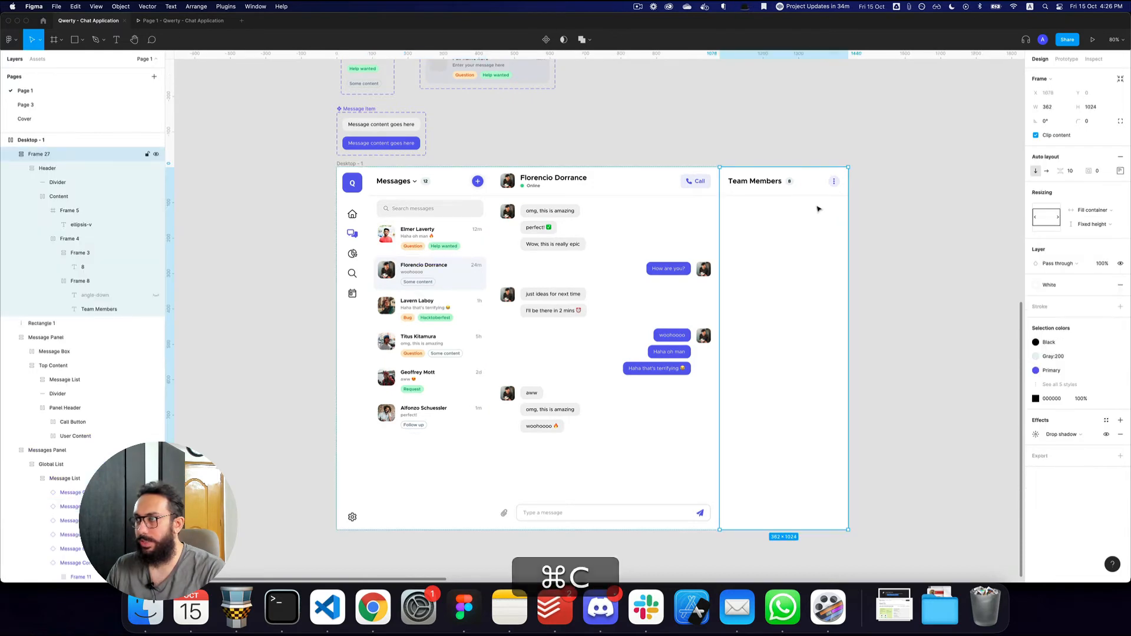
double_click(792, 182)
key(z)
click(808, 199)
key(cmd+v)
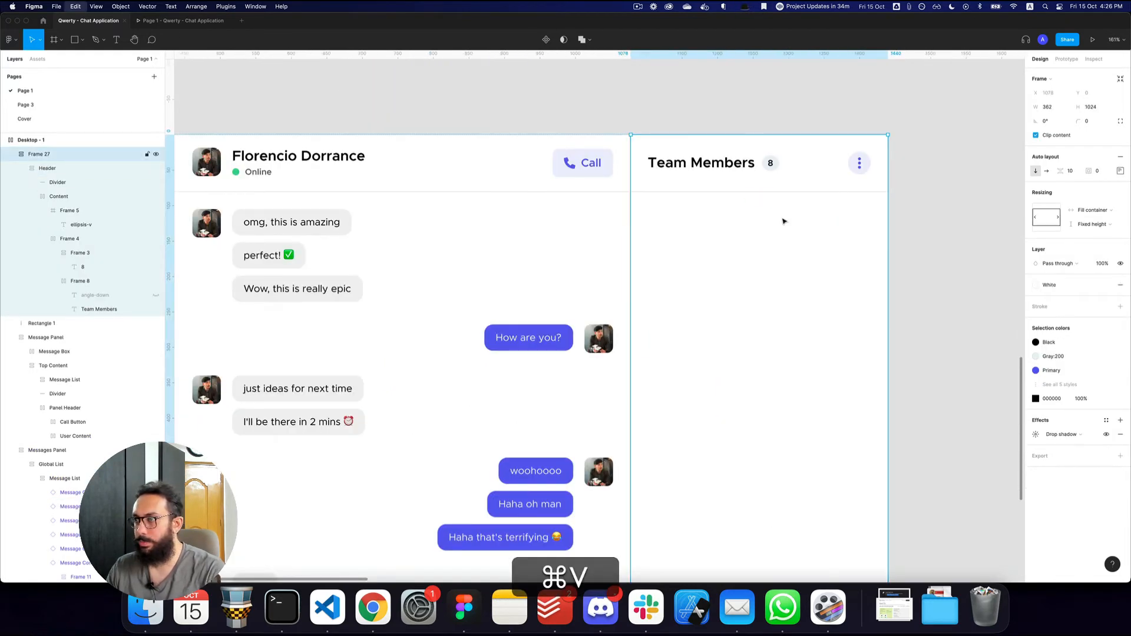
key(cmd+3)
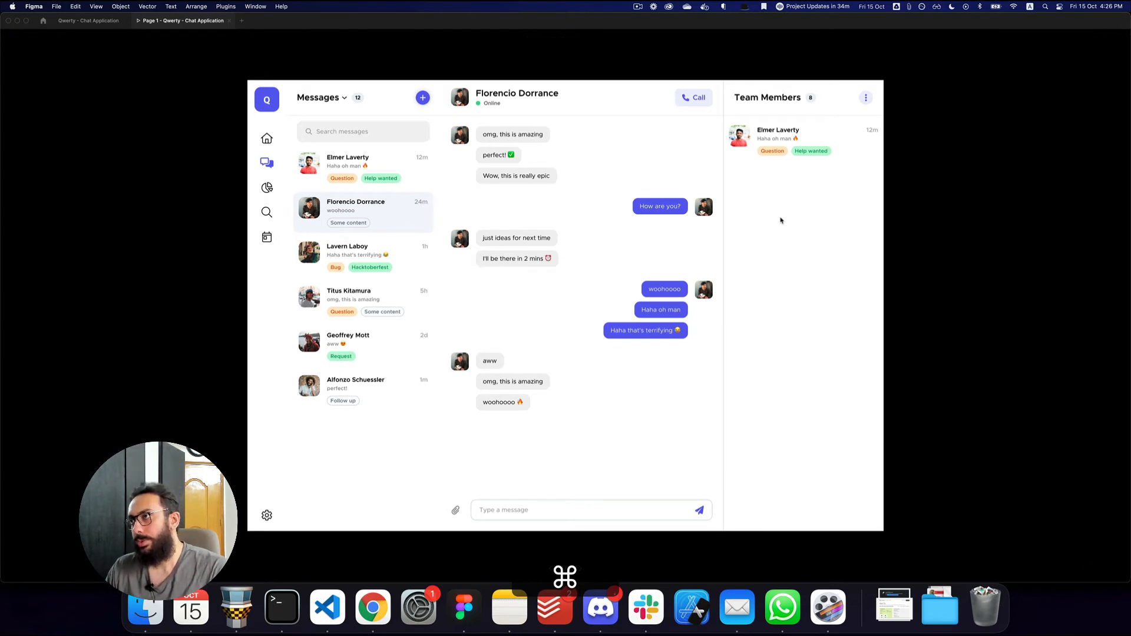
key(super+2)
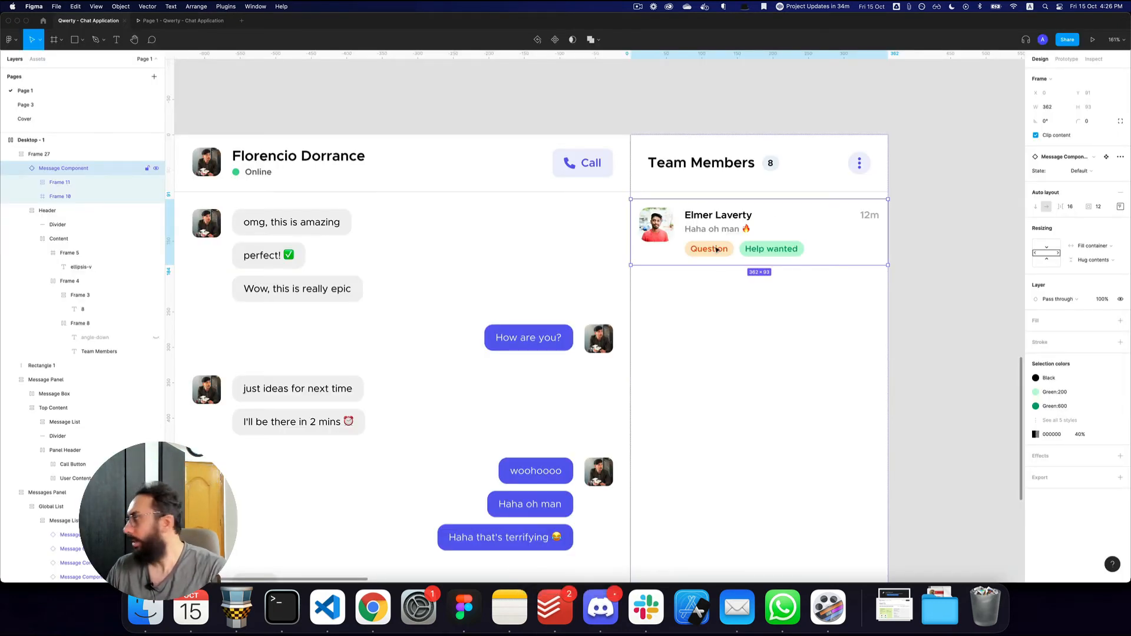
Step: Widen the Message Component set to about 980 and duplicate its Default variant into the empty space beside it
double_click(717, 250)
double_click(717, 249)
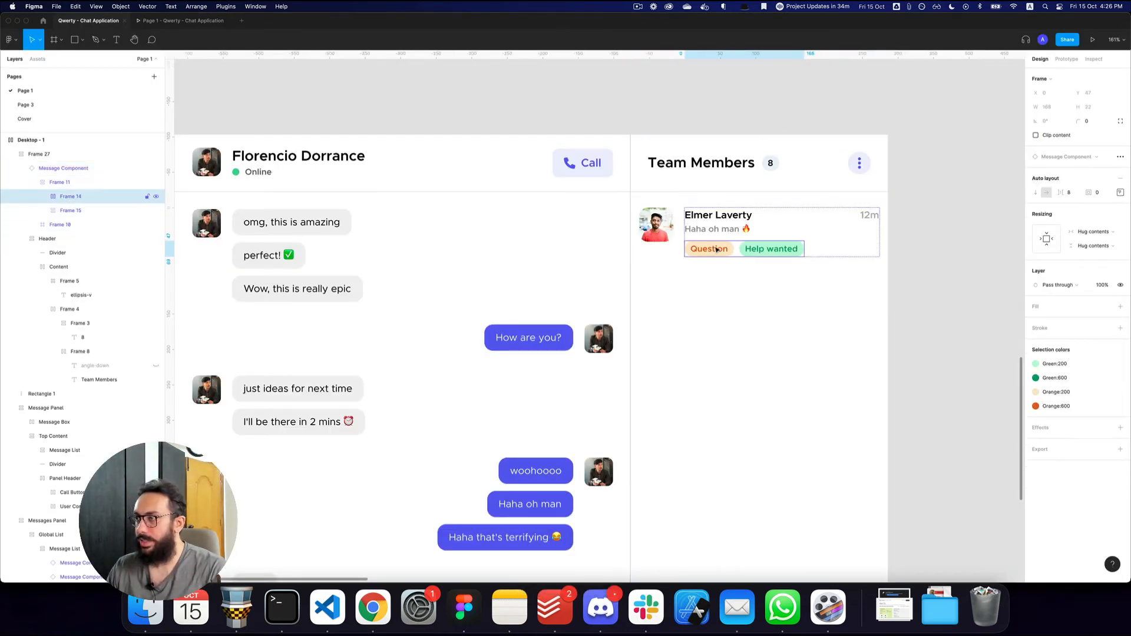
key(z)
alt+click(715, 249)
alt+click(716, 248)
key(space)
drag(727, 269, 702, 371)
key(z)
click(542, 237)
click(539, 242)
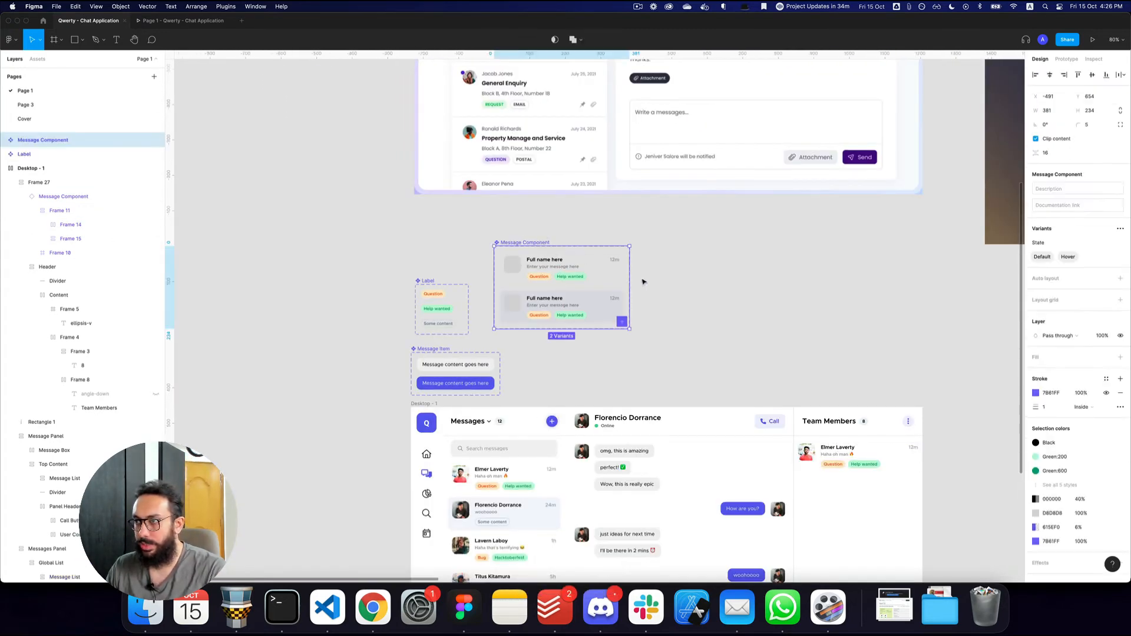
drag(630, 277, 843, 277)
drag(551, 266, 685, 268)
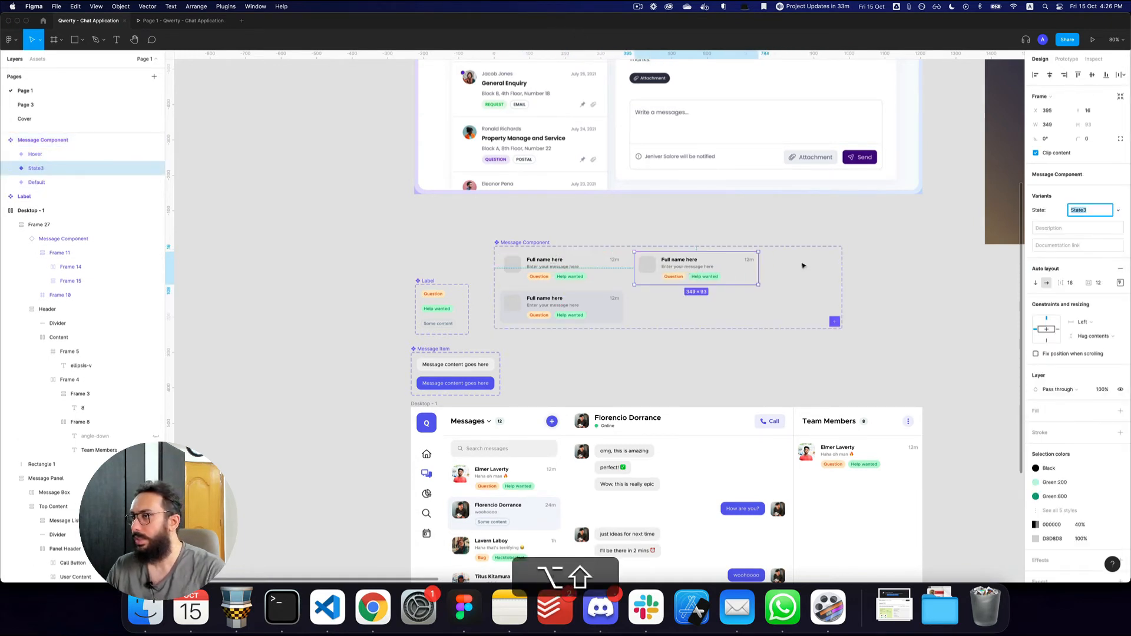
Step: Hide the label row and the 12m time text in the duplicated Message Component variant
double_click(693, 275)
double_click(692, 275)
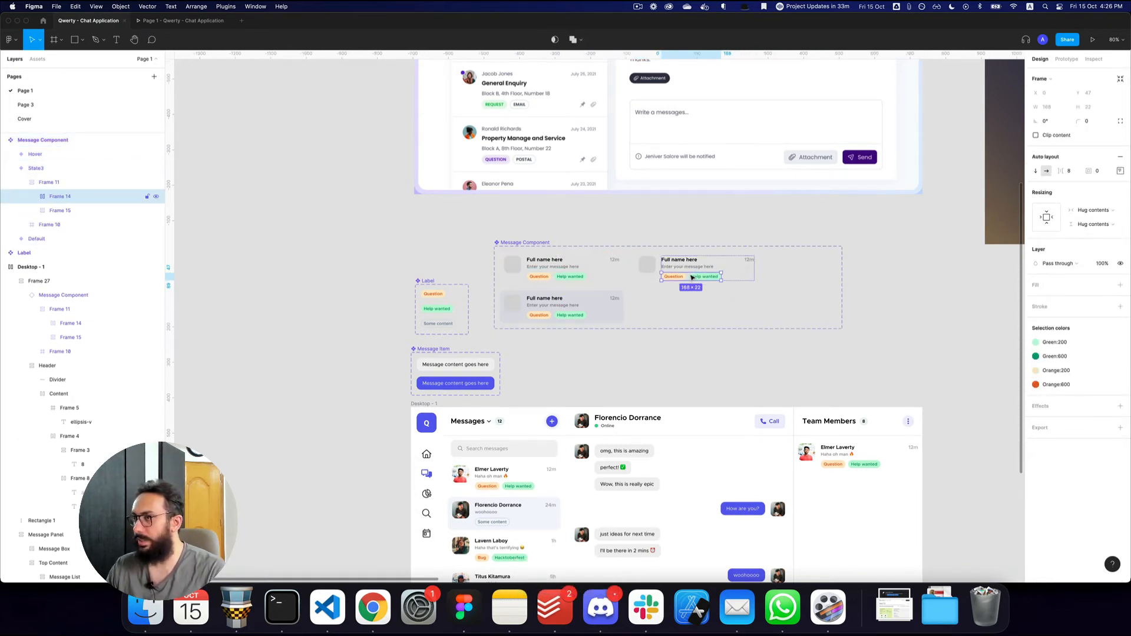
key(shift+super+h)
click(801, 272)
scroll(704, 270, up, 5)
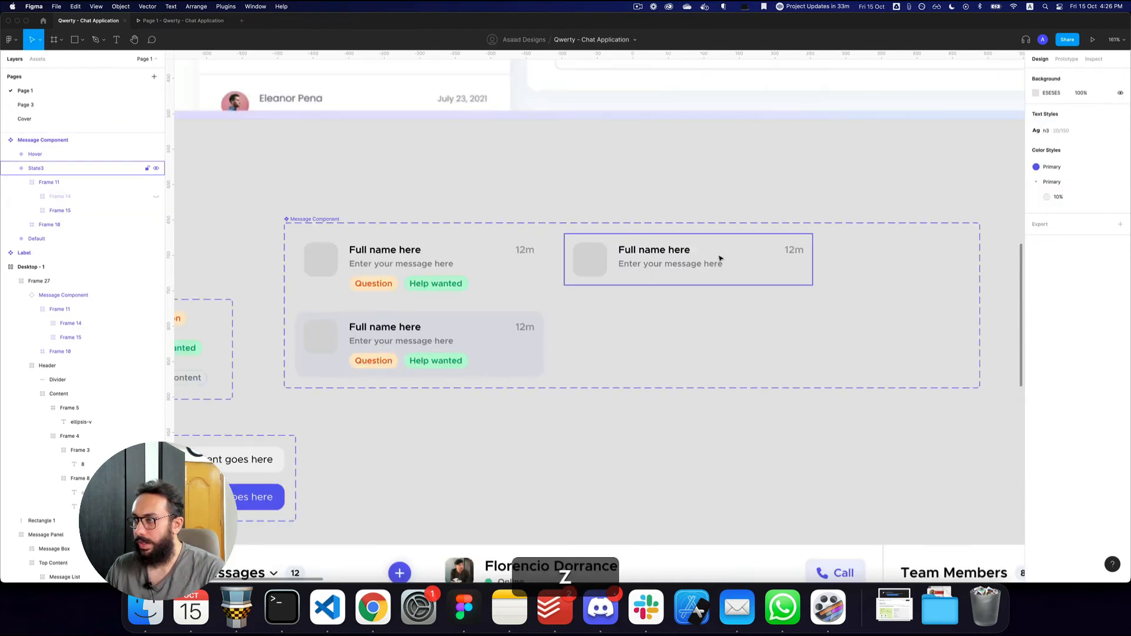
super+click(794, 250)
key(shift+super+h)
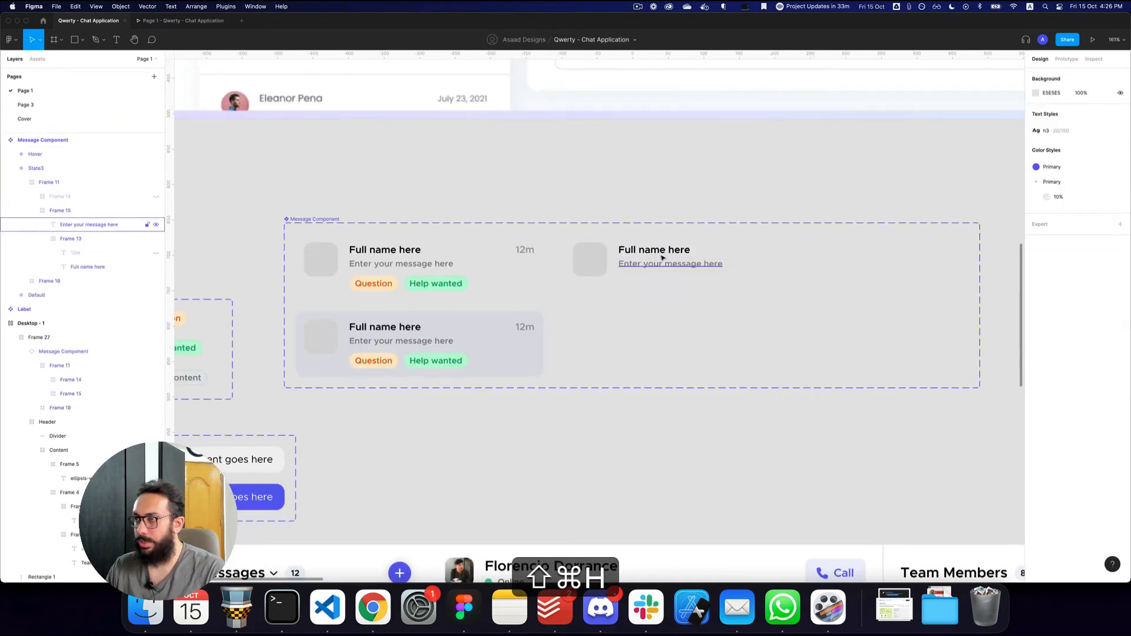
Step: Change the new variant's message text to "Job Description here" and rename its layer to Job
double_click(658, 252)
super+click(676, 268)
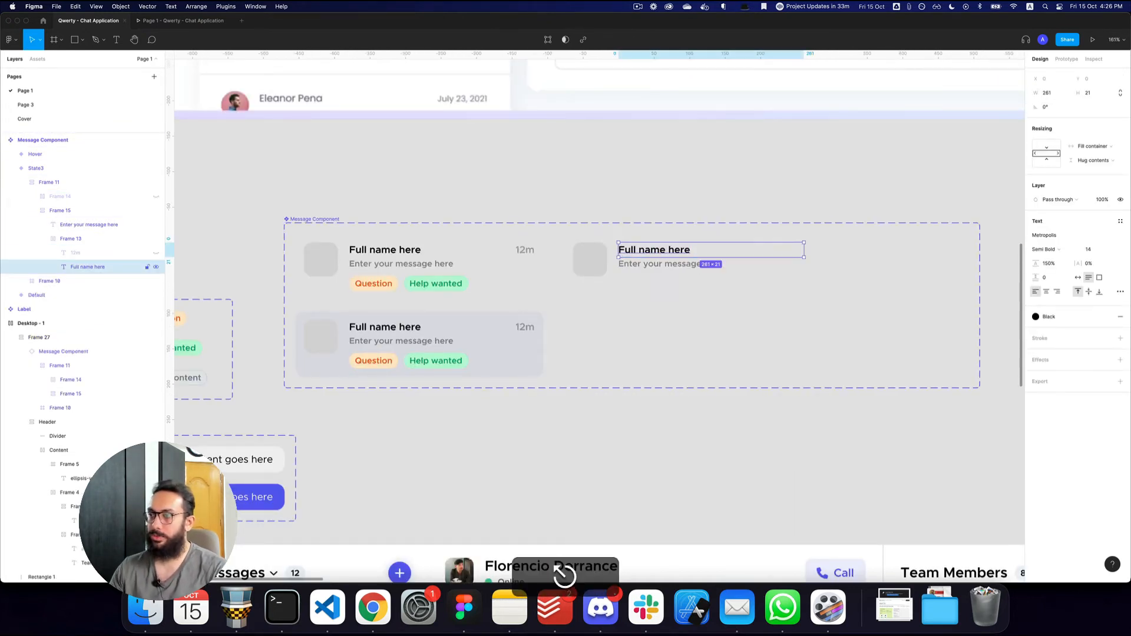
double_click(676, 267)
text(Job Description)
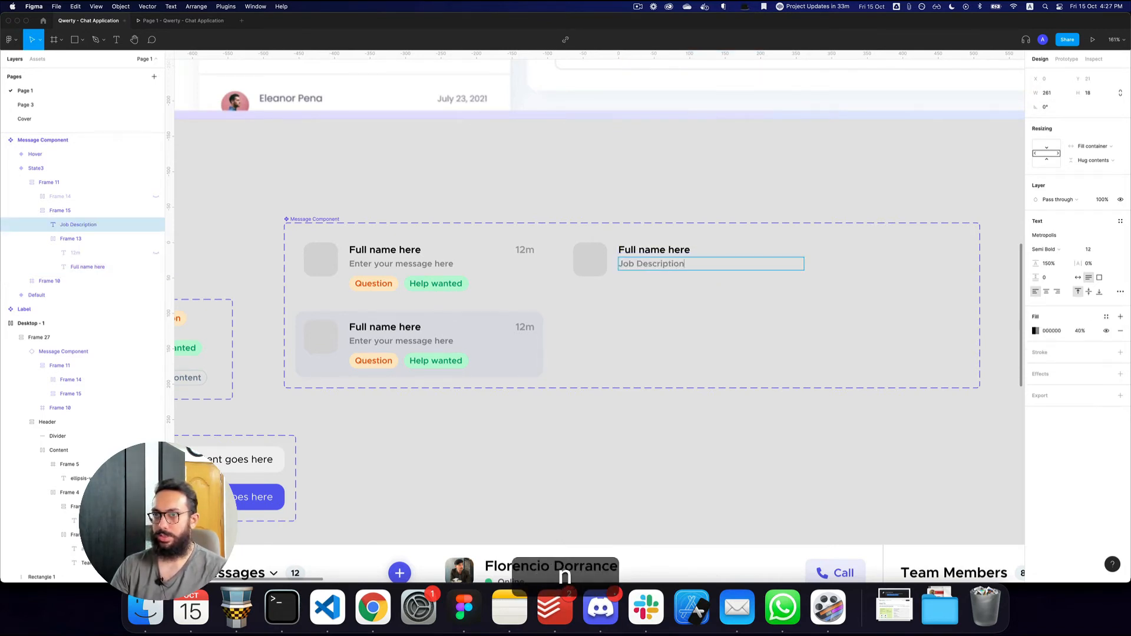
key(super+r)
text(Job)
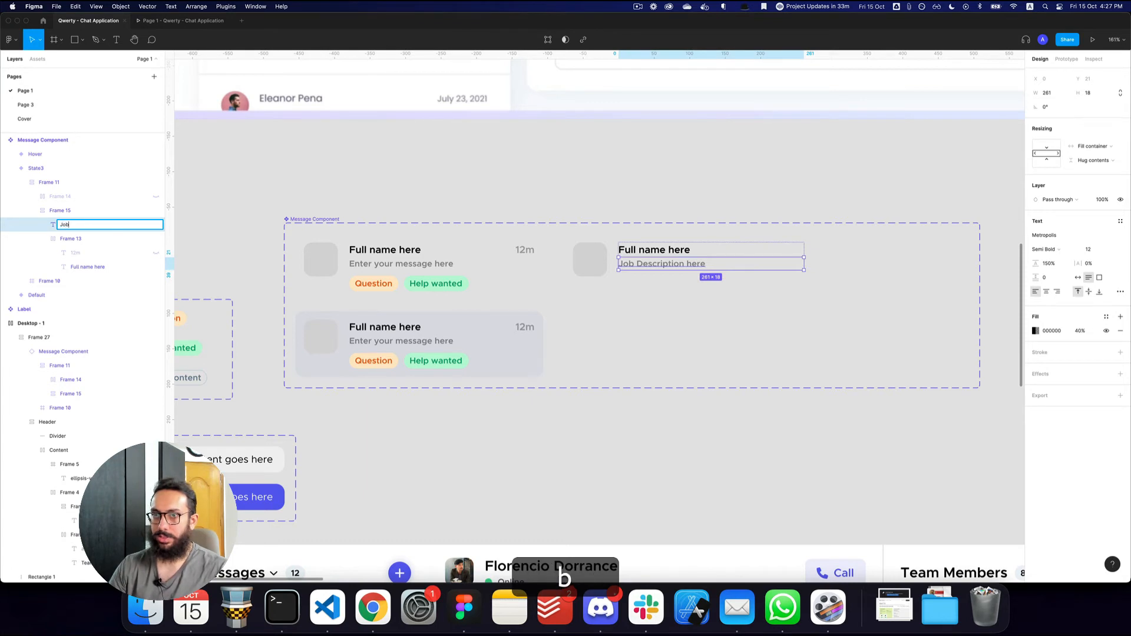
key(Return)
key(alt+l)
Step: Add a variant property named Type to the Message Component set and rename its default value to Message
alt+click(678, 268)
alt+click(678, 268)
click(739, 290)
click(682, 270)
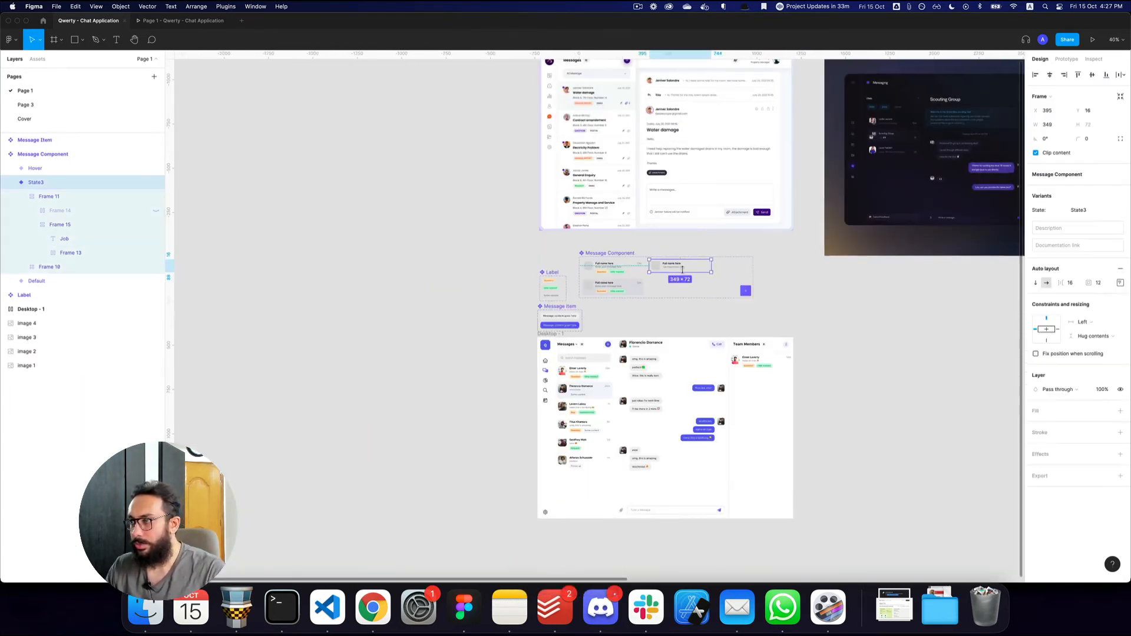
key(Escape)
key(z)
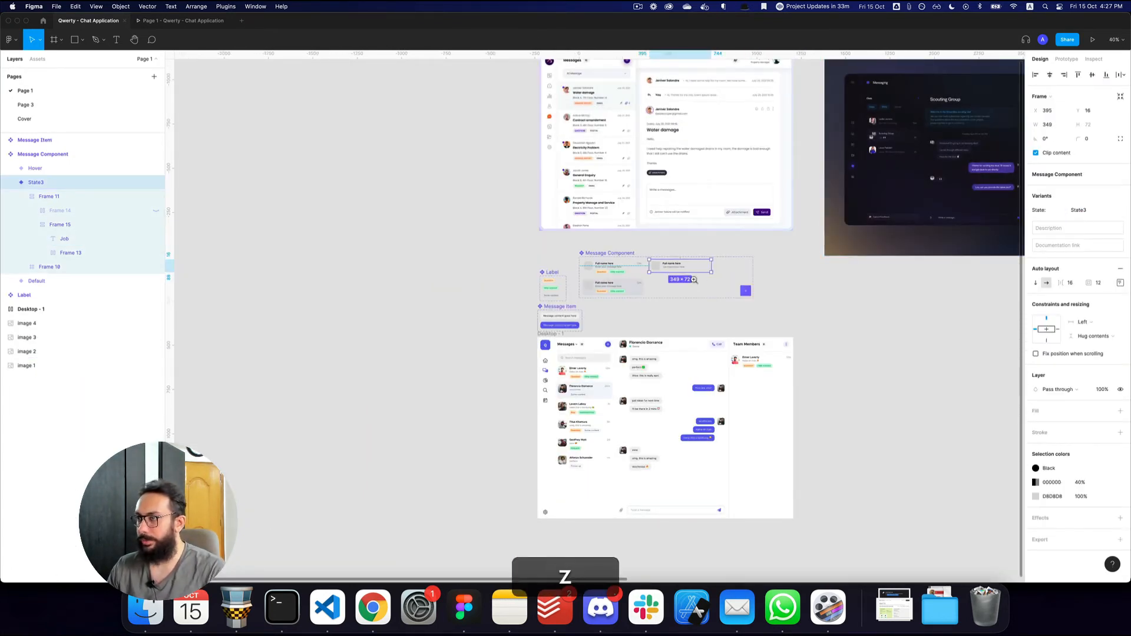
click(624, 254)
click(635, 258)
click(1120, 229)
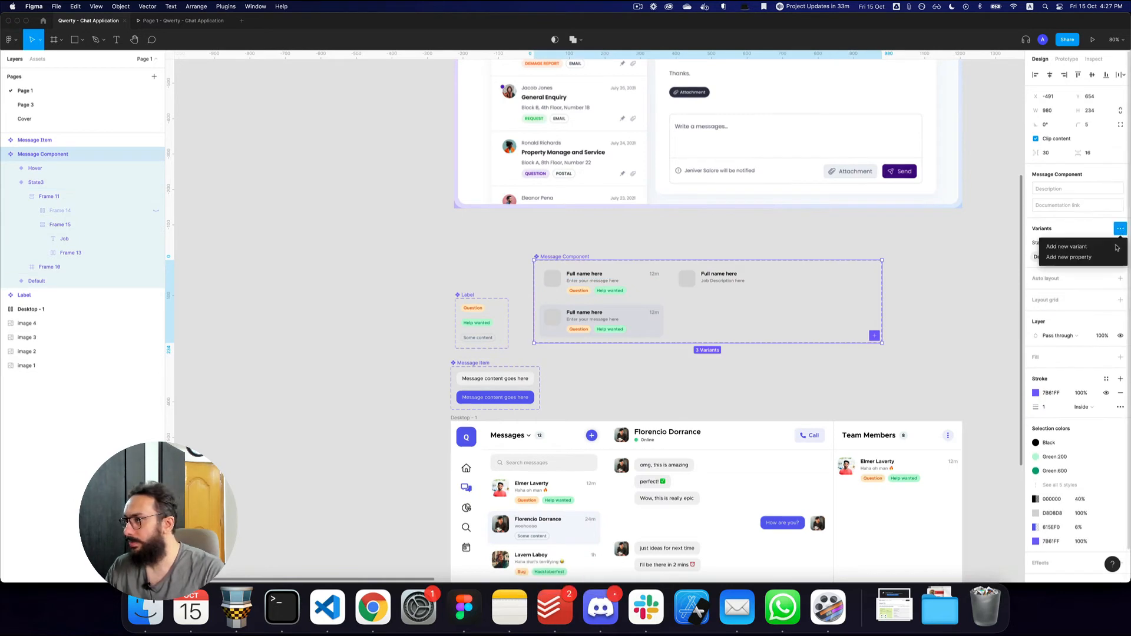
click(1095, 259)
text(Typ)
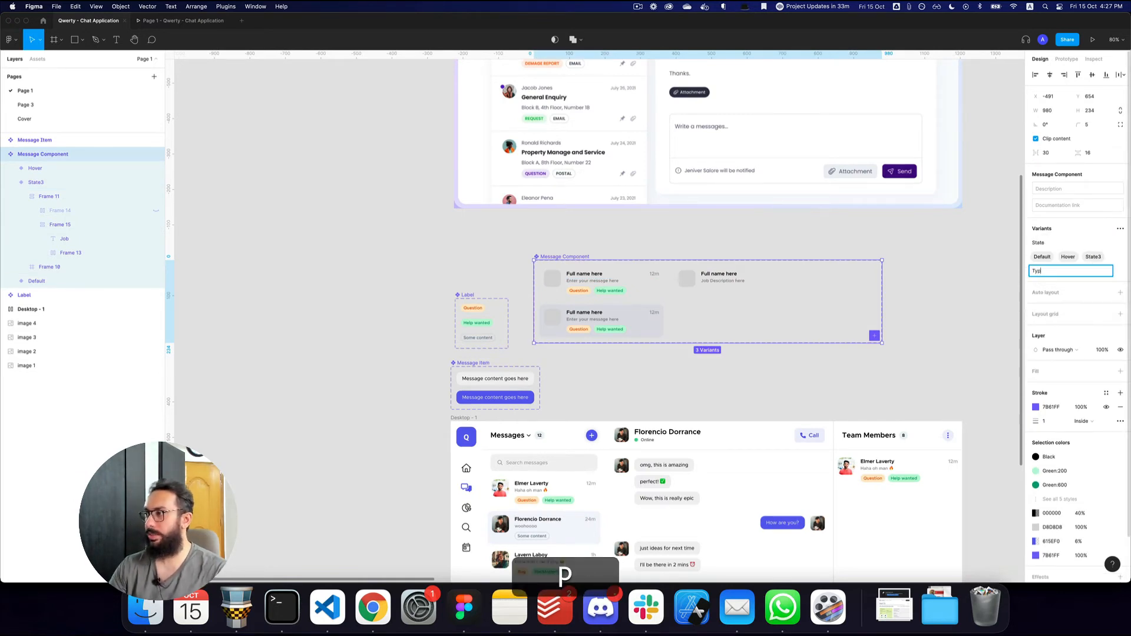
text(e)
key(Return)
double_click(1042, 286)
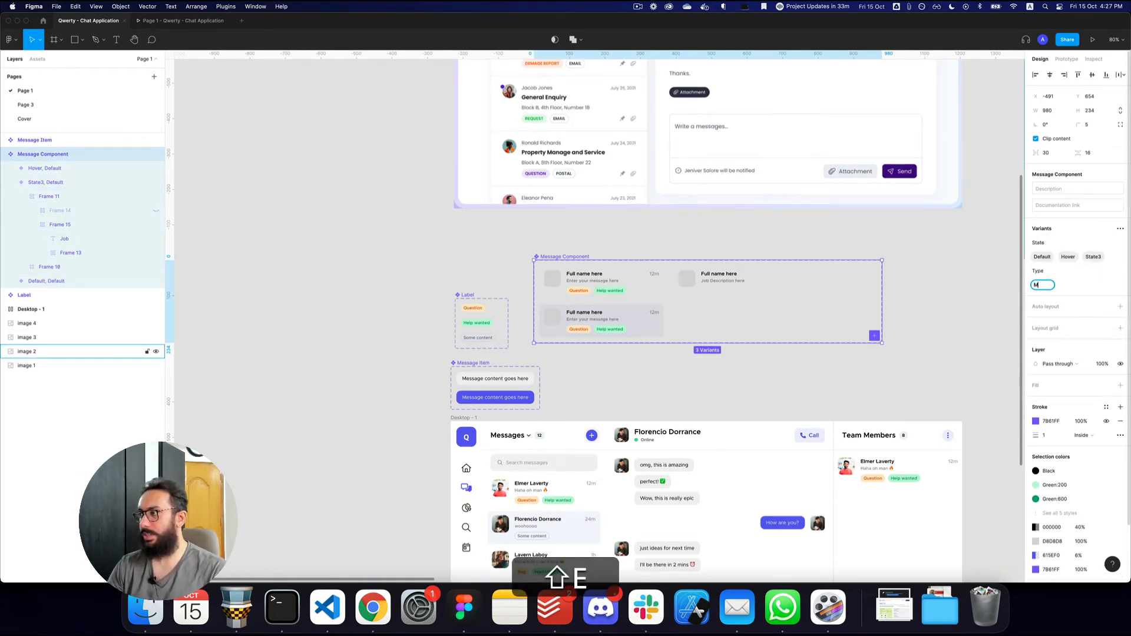
Step: Set the new job description variant's Type to Team Member and its State to Default
click(724, 282)
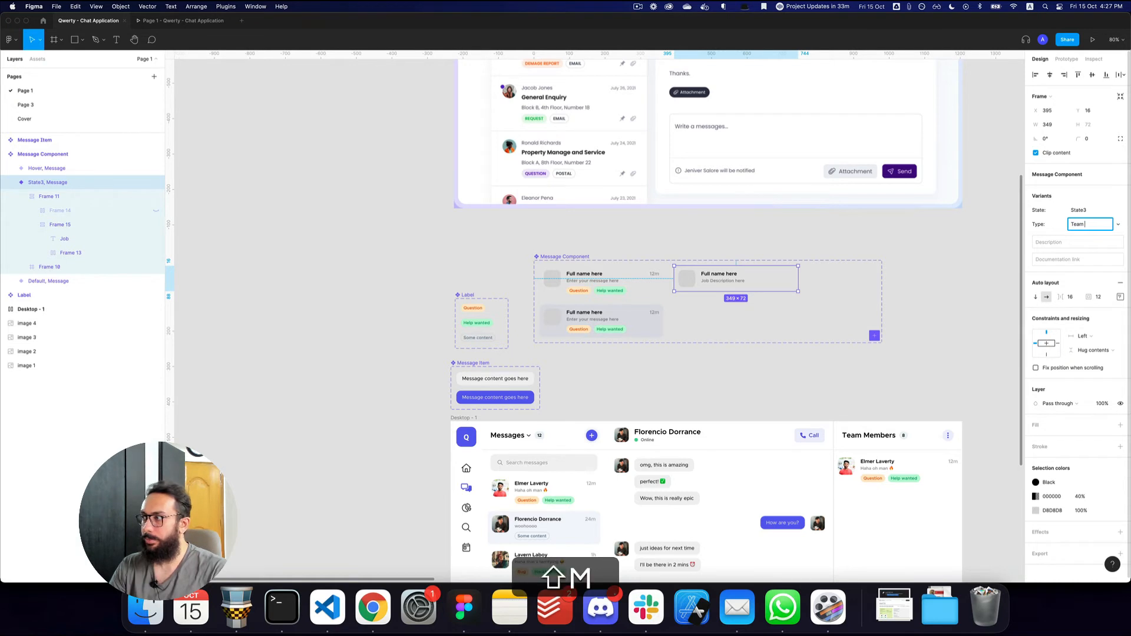
click(1118, 211)
click(1090, 190)
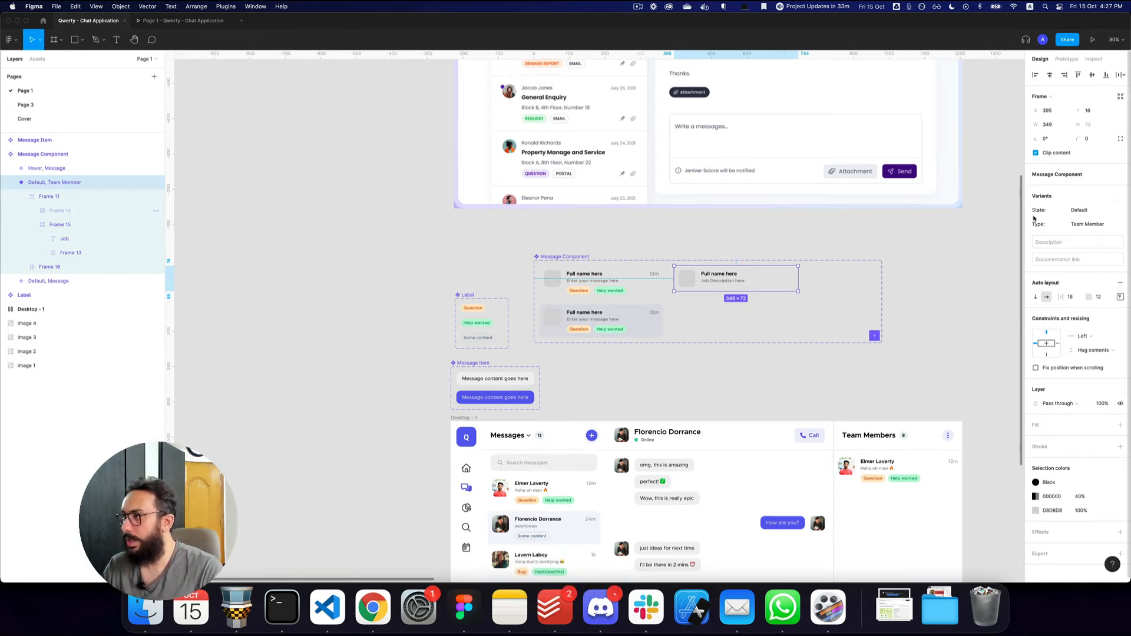
click(917, 281)
click(689, 283)
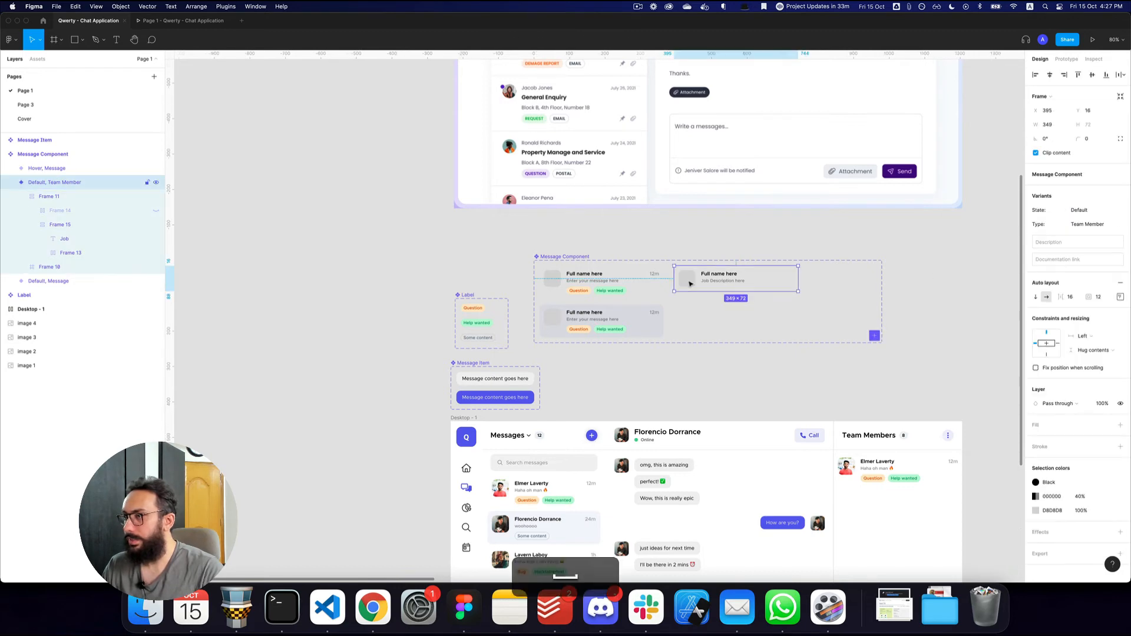
key(space)
drag(899, 327, 775, 160)
key(z)
click(764, 301)
double_click(771, 301)
double_click(771, 301)
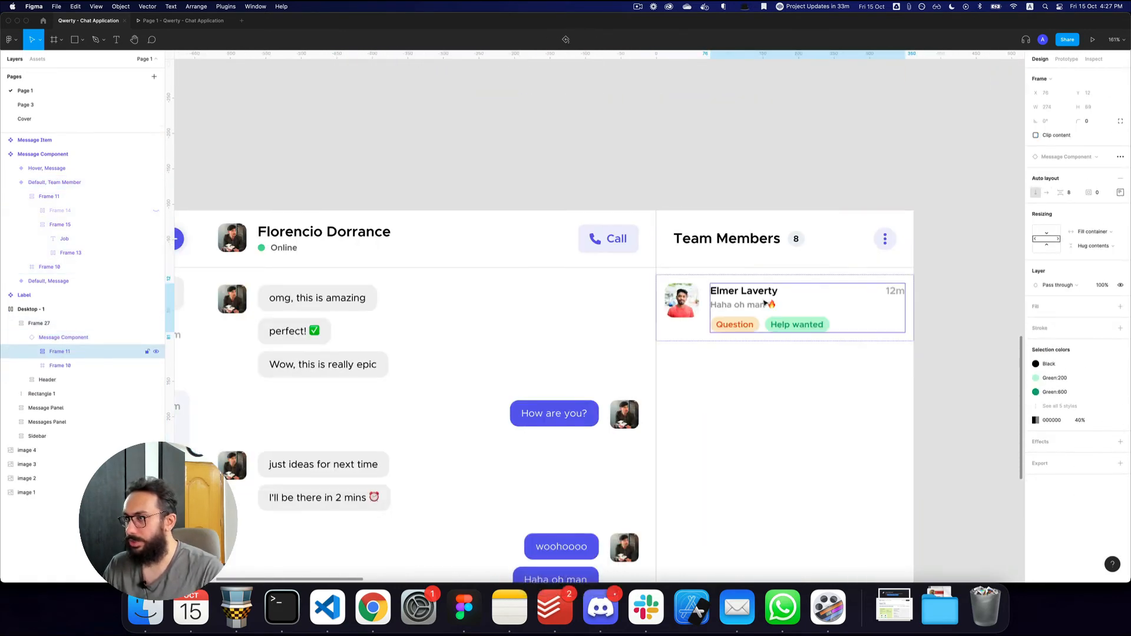
key(z)
alt+click(765, 301)
Step: Copy the message list with all its items from the Messages panel
click(402, 333)
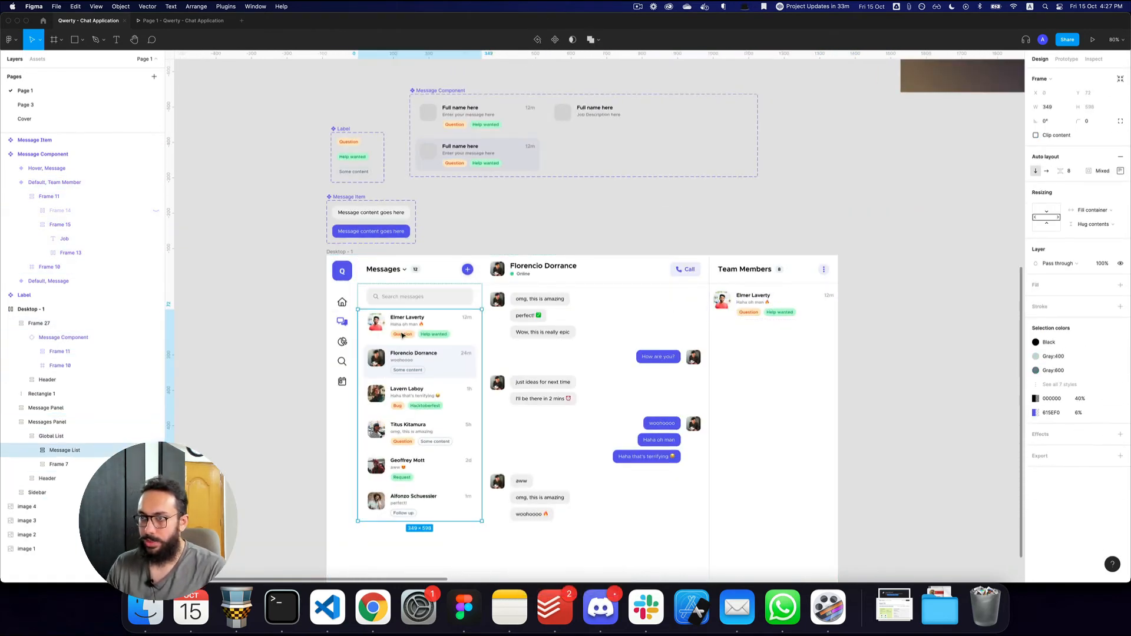
click(403, 334)
shift+click(405, 361)
shift+click(404, 396)
shift+click(405, 433)
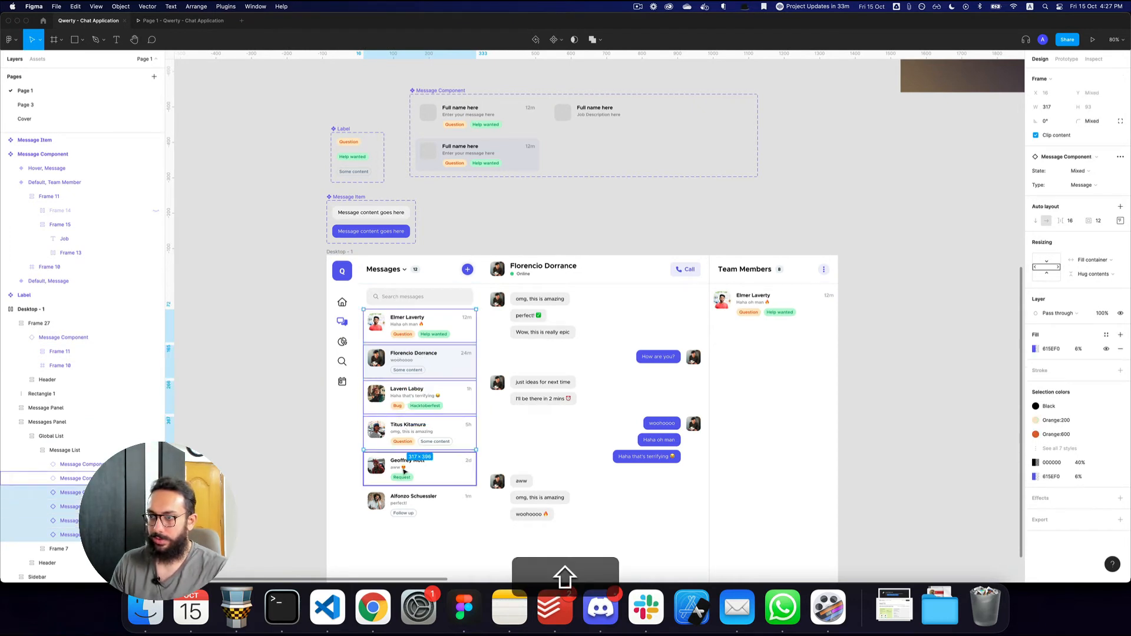
shift+click(404, 470)
shift+click(406, 505)
key(super+c)
double_click(778, 315)
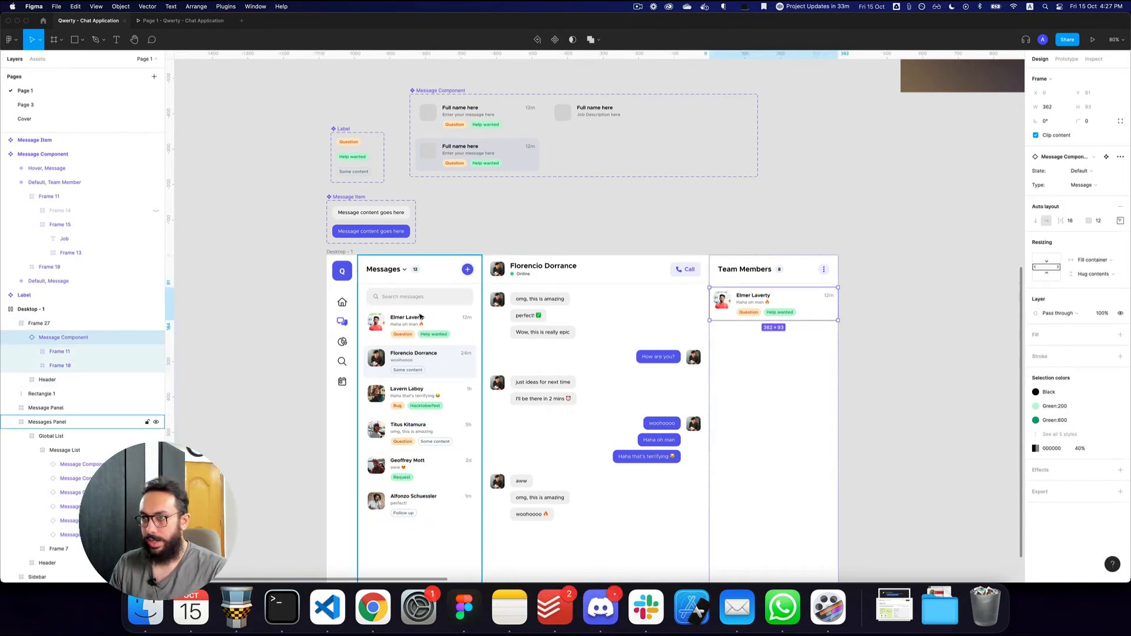
key(super+c)
Step: Delete the single message item from the Team Members panel
double_click(755, 304)
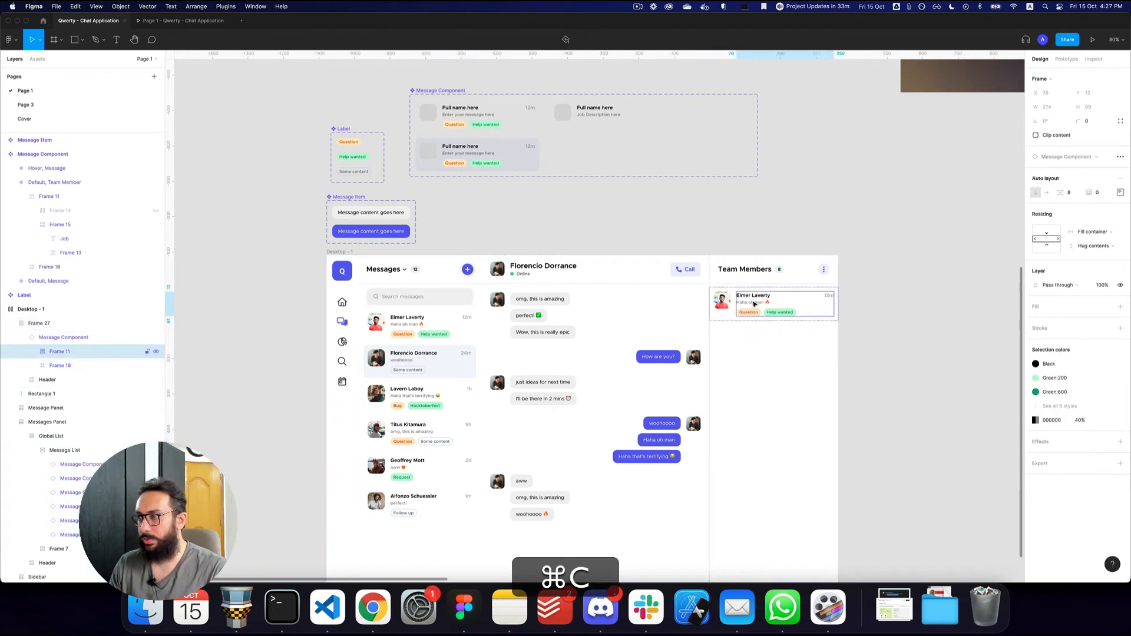
key(shift+Return)
key(BackSpace)
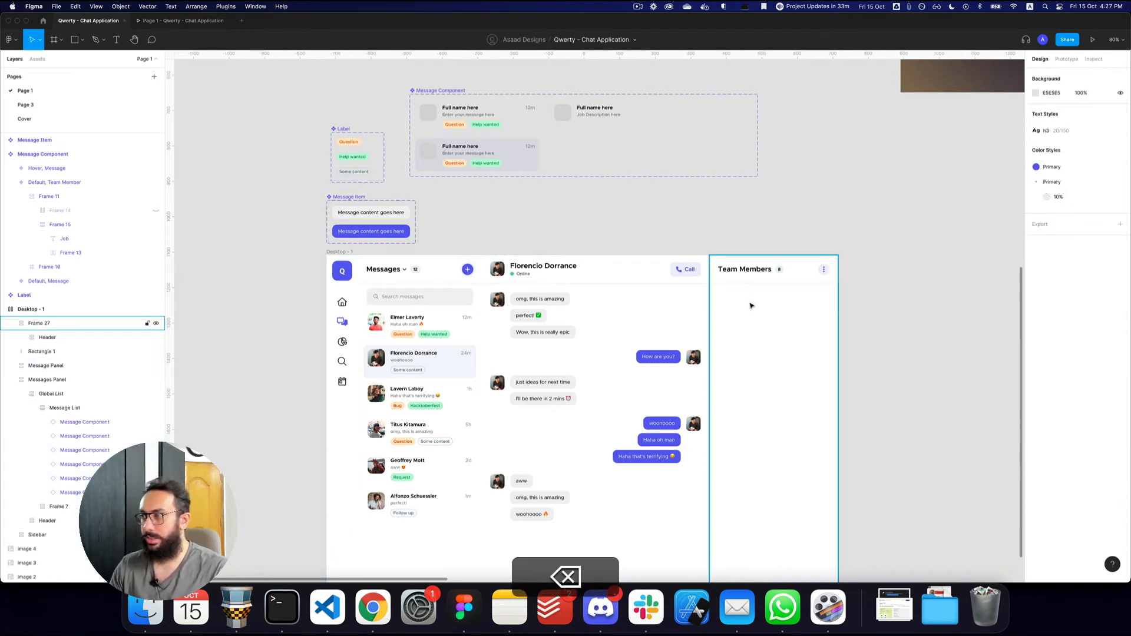
Step: Paste the copied message list into the Team Members panel below its header
click(763, 275)
double_click(763, 274)
key(shift+Return)
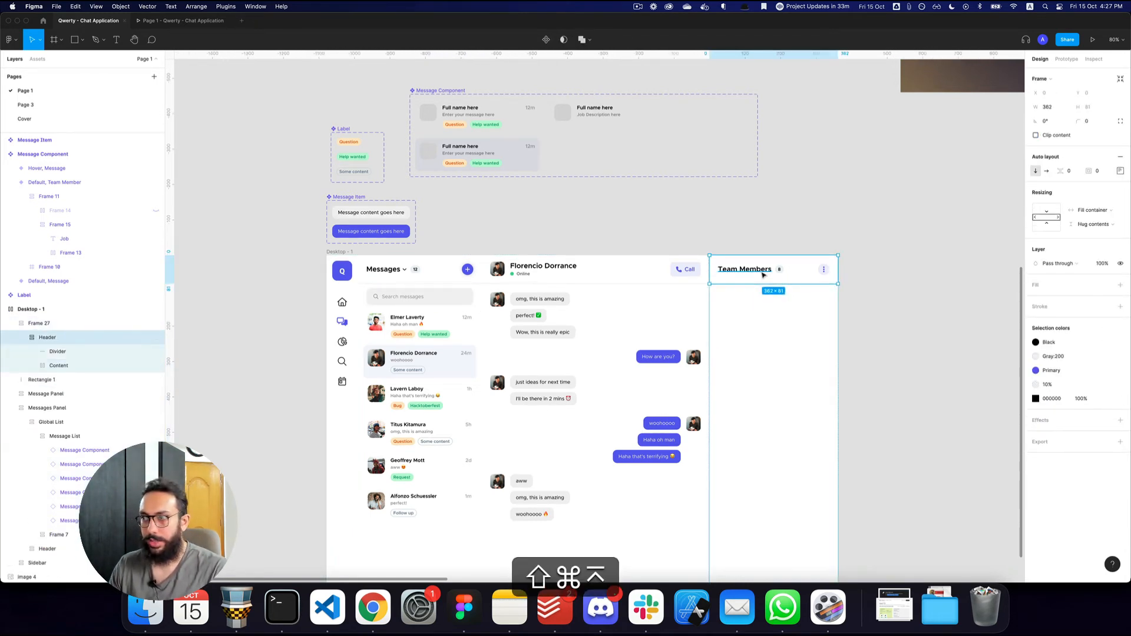
key(super+shift+v)
Step: Switch all six items of the pasted message list in the Team Members panel to the Team Member type
click(866, 290)
key(z)
click(858, 289)
drag(854, 288, 747, 87)
click(601, 118)
double_click(601, 117)
key(z)
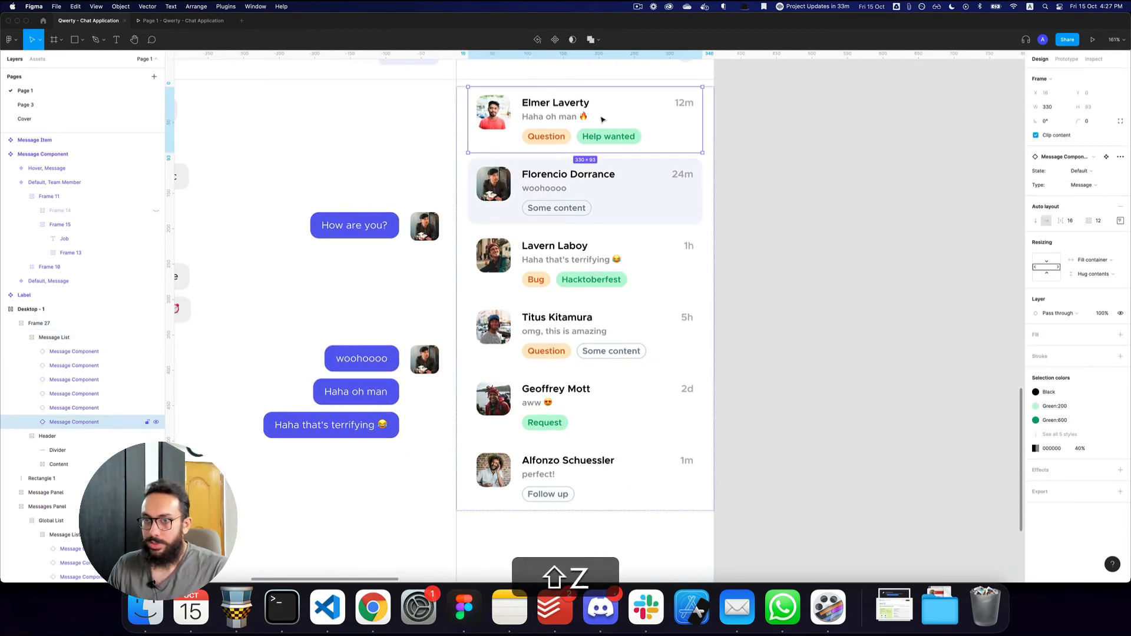
key(shift+Return)
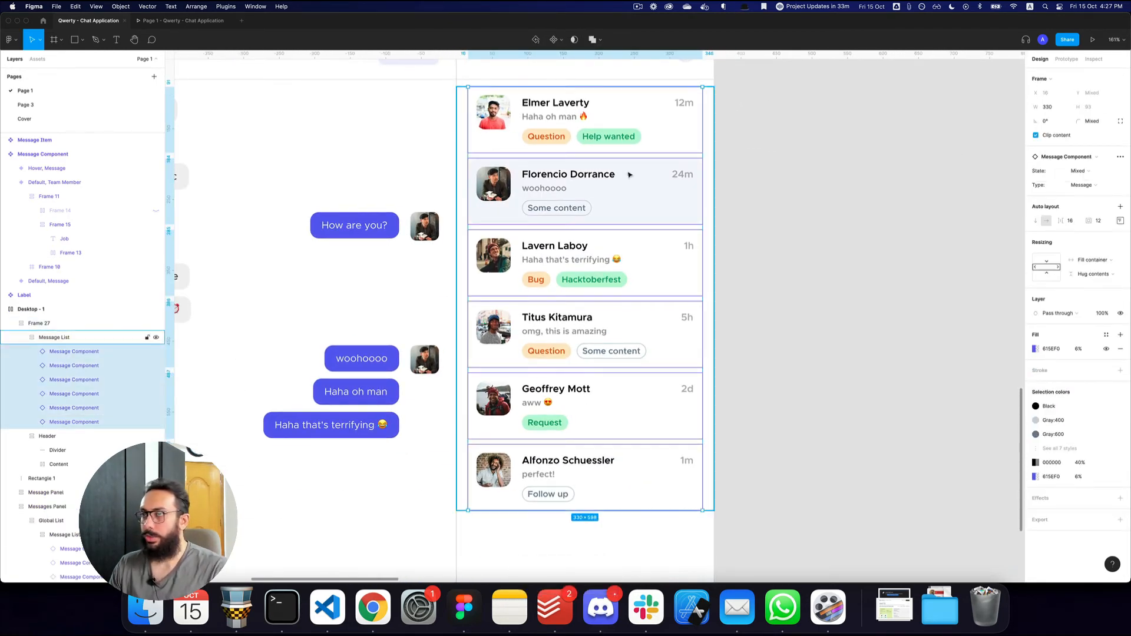
key(space)
drag(619, 170, 654, 209)
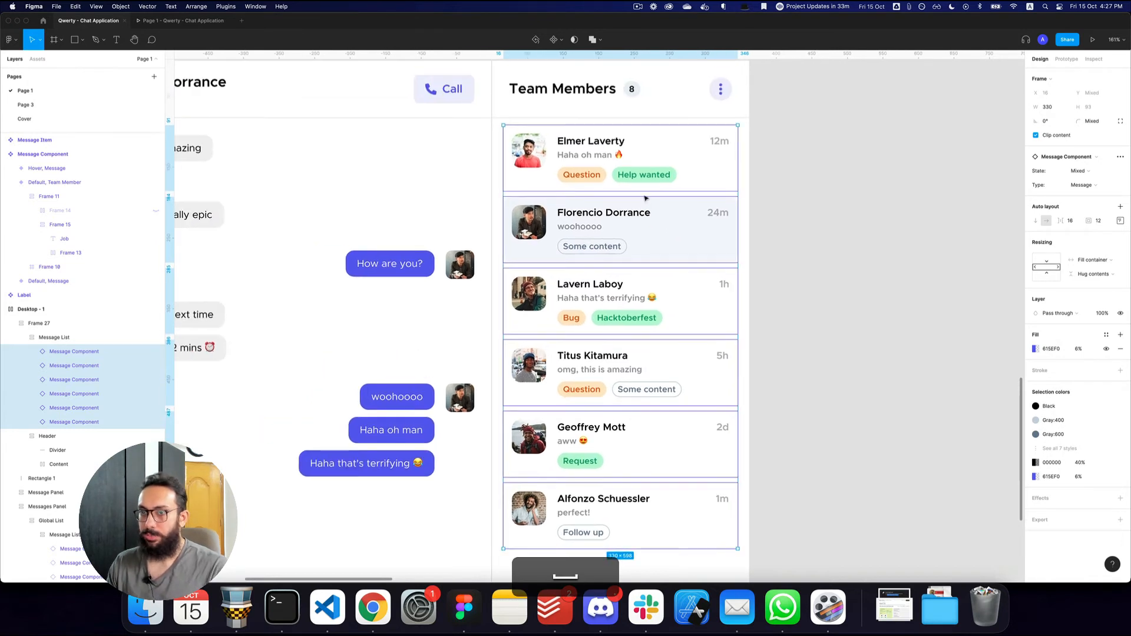
click(1081, 186)
click(1082, 195)
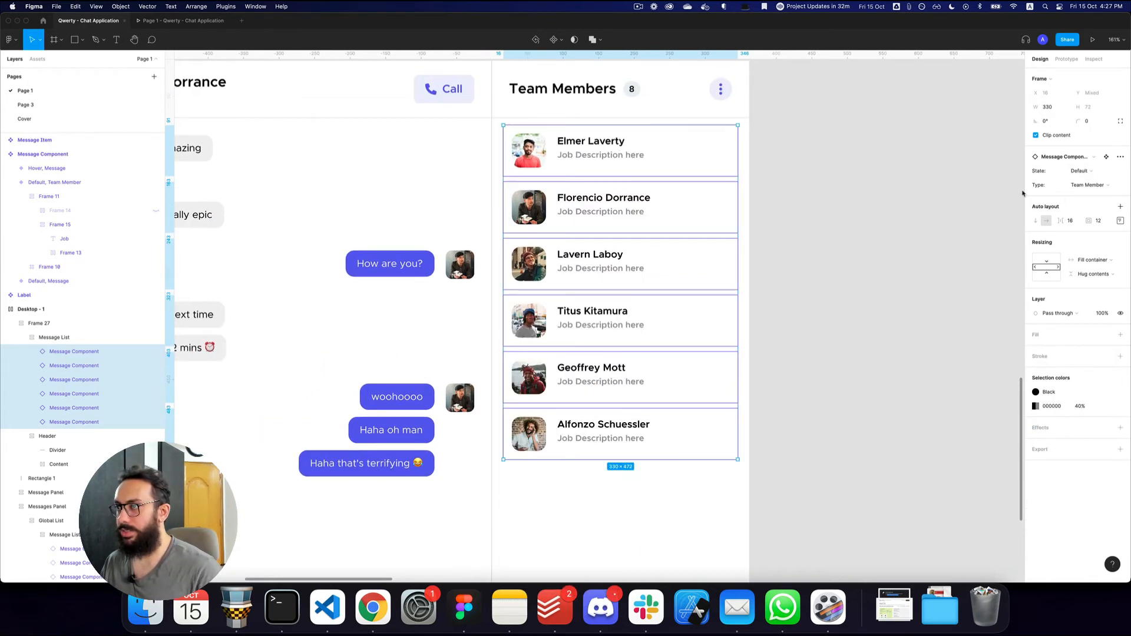
click(970, 188)
Step: Fill all six team member avatars with random images from Content Reel's UI Faces Male set
key(z)
alt+click(929, 183)
click(900, 176)
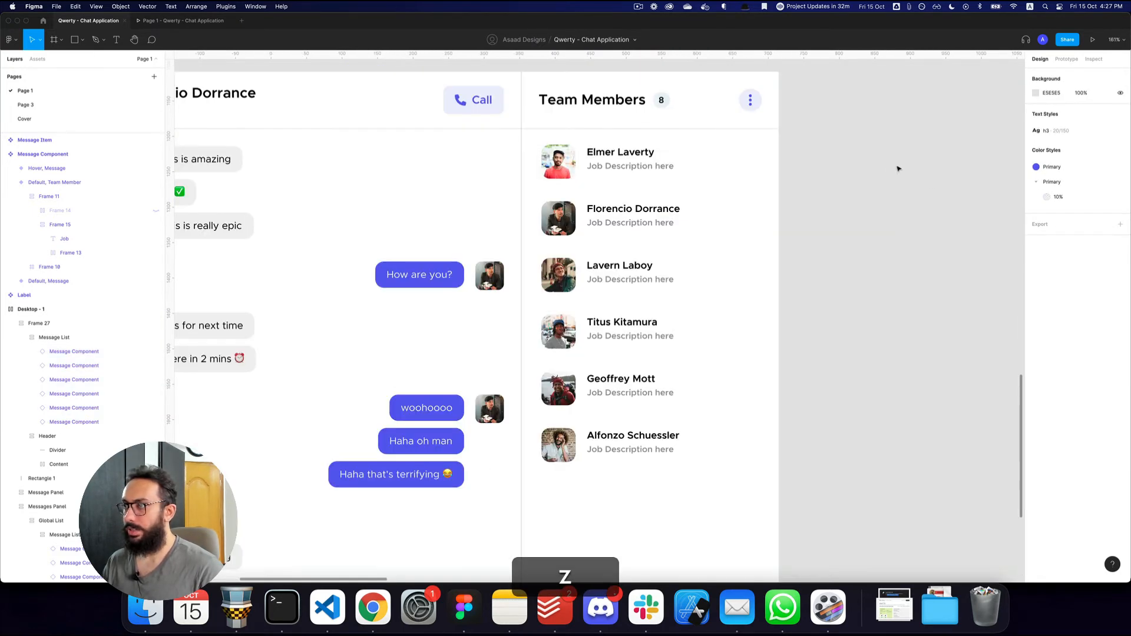
super+click(558, 161)
shift+super+click(558, 218)
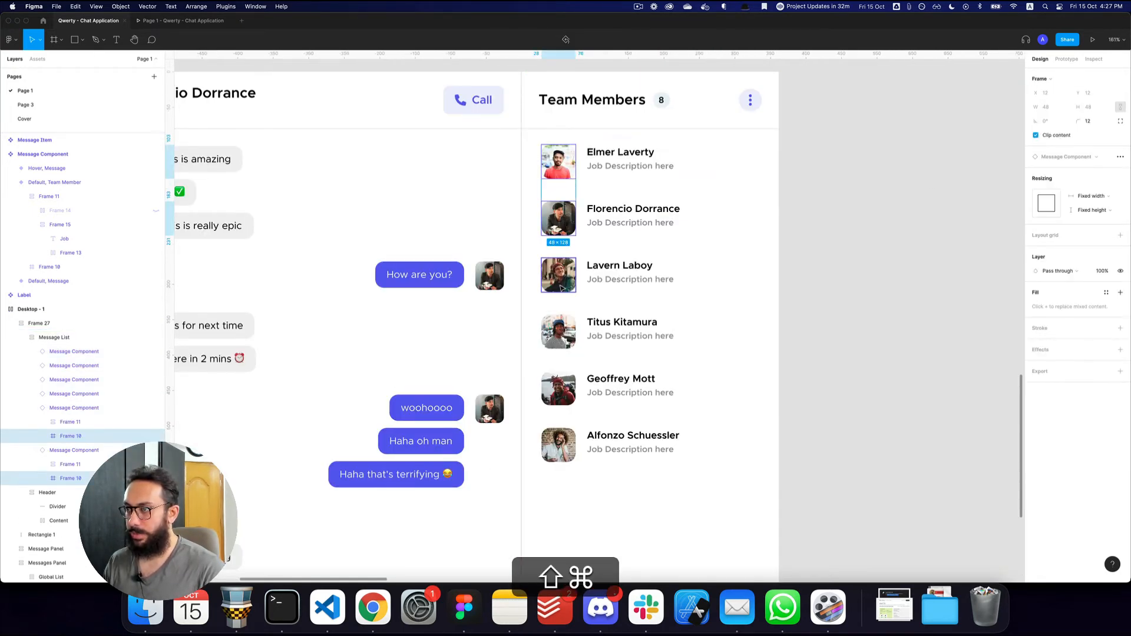
shift+super+click(558, 275)
shift+super+click(554, 331)
shift+super+click(558, 388)
shift+super+click(558, 445)
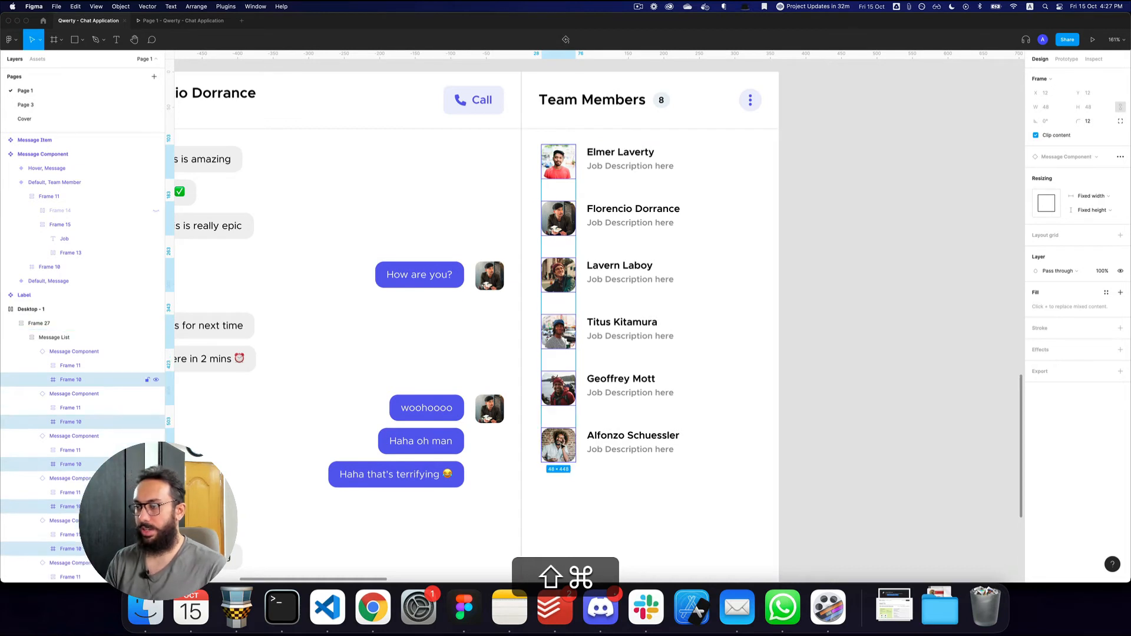
key(shift+super+p)
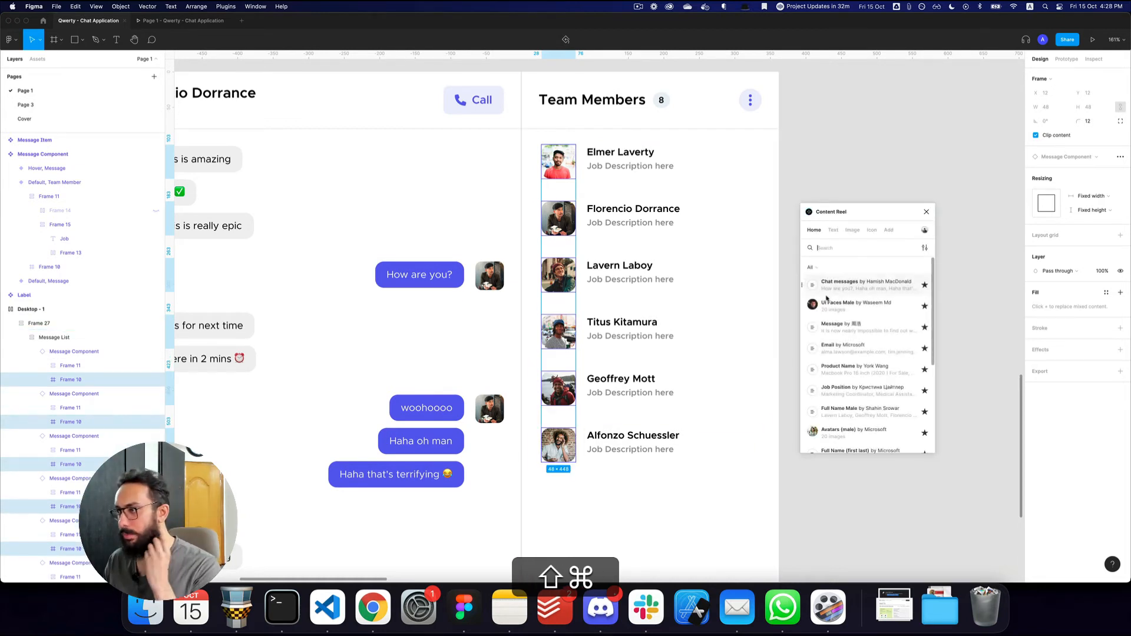
click(826, 303)
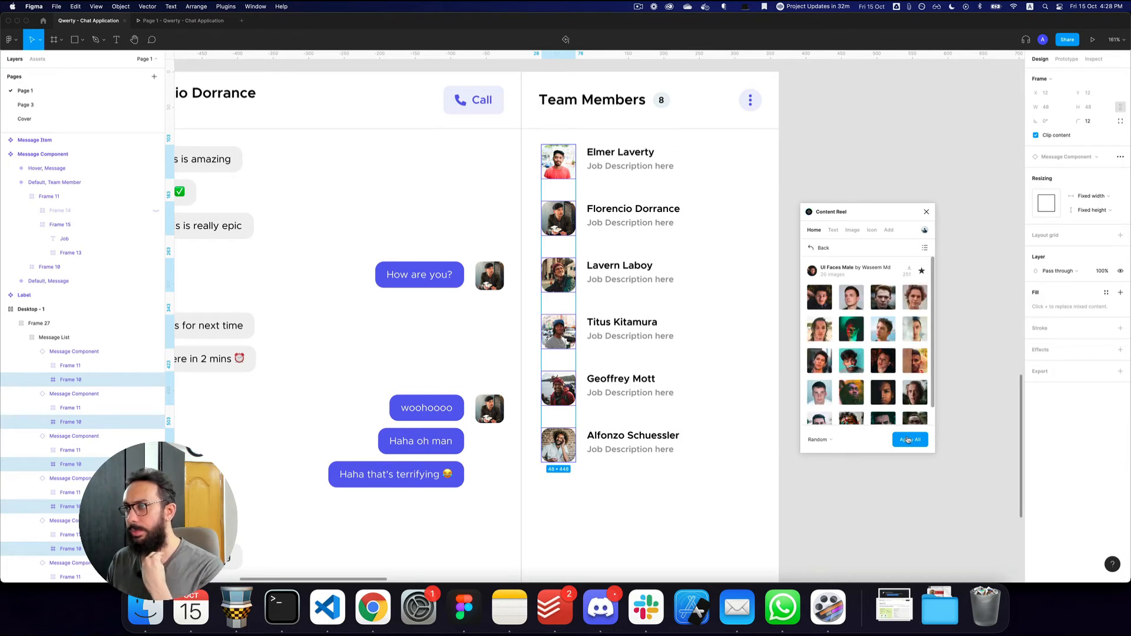
click(908, 440)
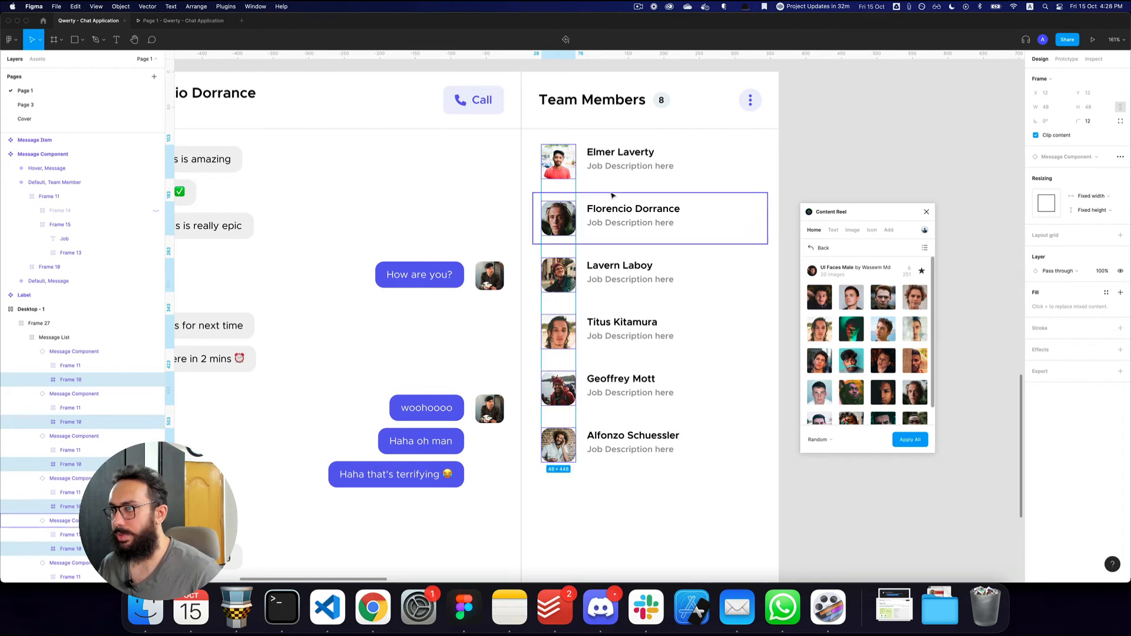
Step: Replace all six team members' names with entries from Content Reel's Full Name Male set
super+click(625, 155)
shift+super+click(636, 211)
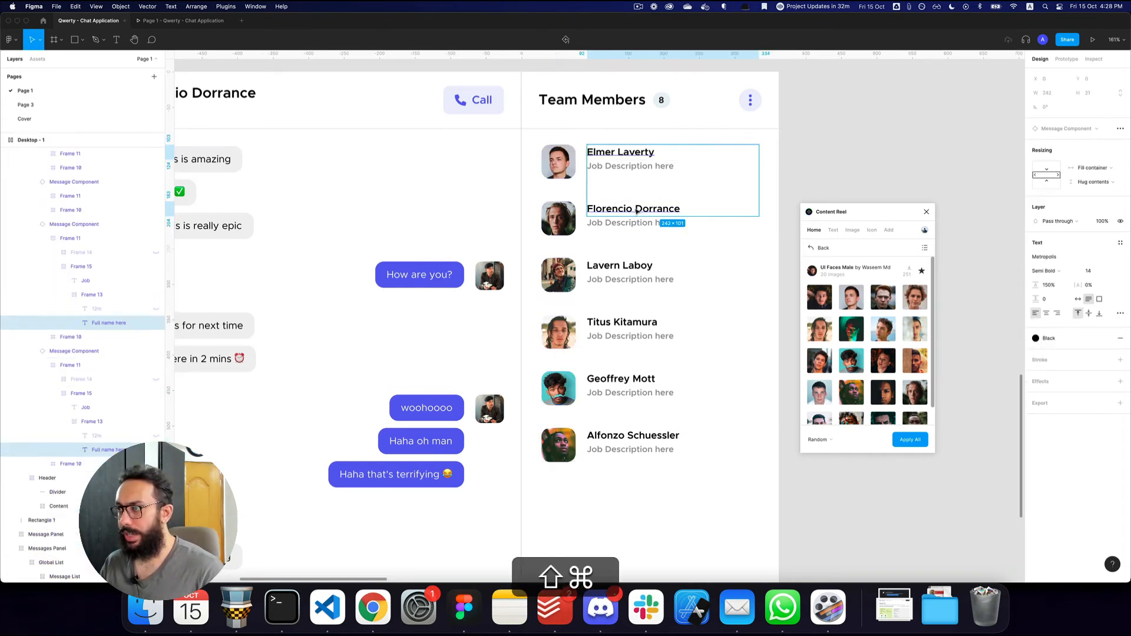
shift+super+click(621, 267)
shift+super+click(619, 326)
shift+super+click(619, 381)
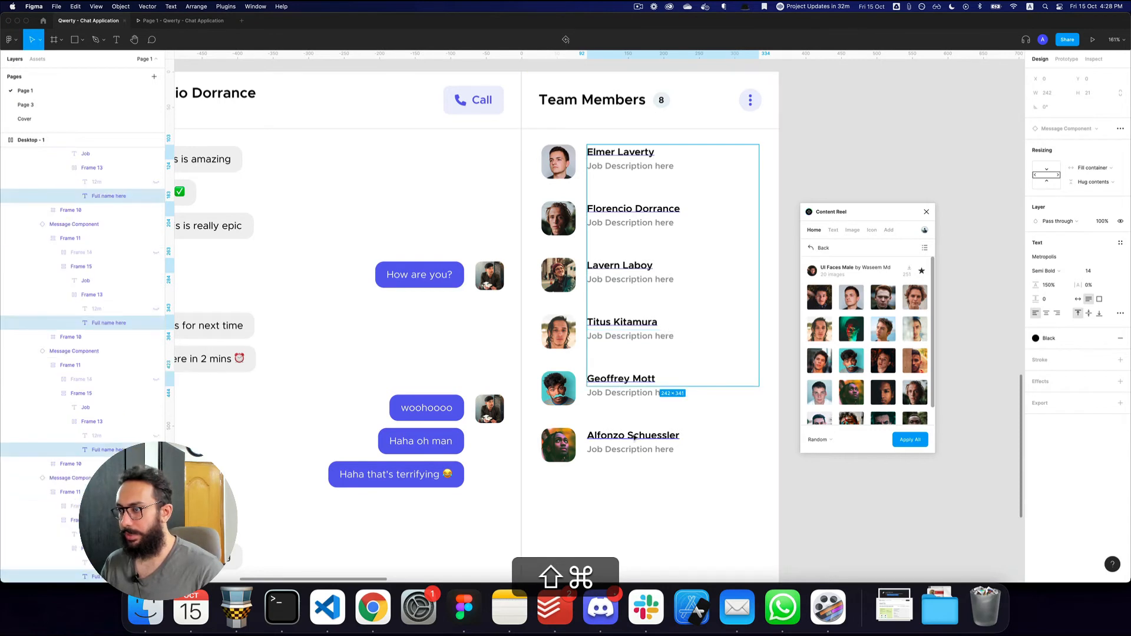
shift+super+click(633, 438)
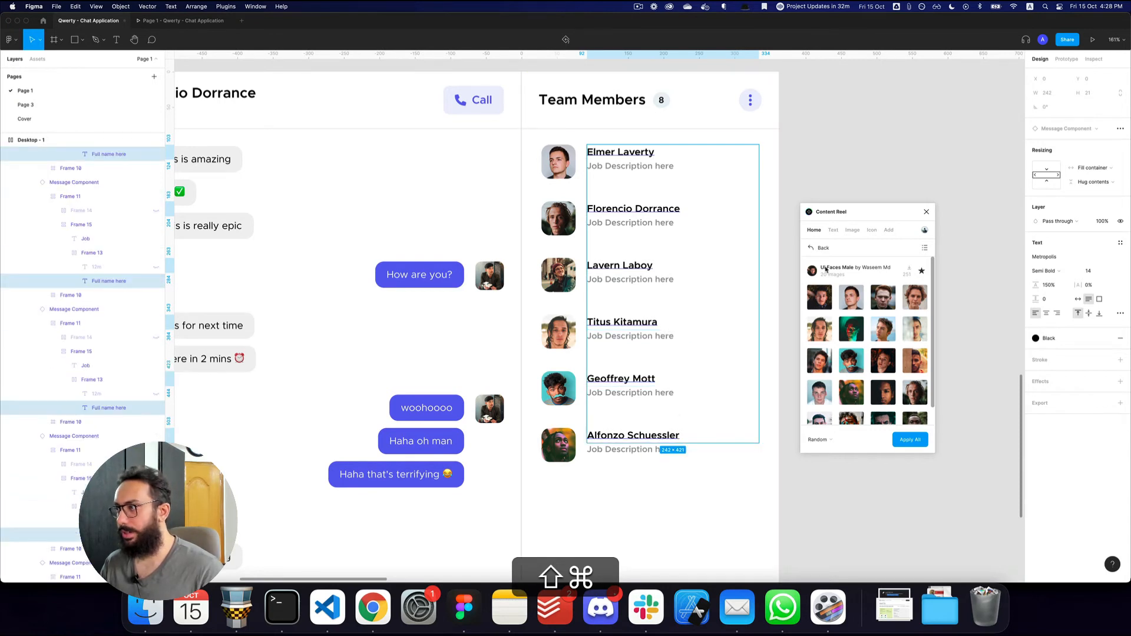
click(833, 230)
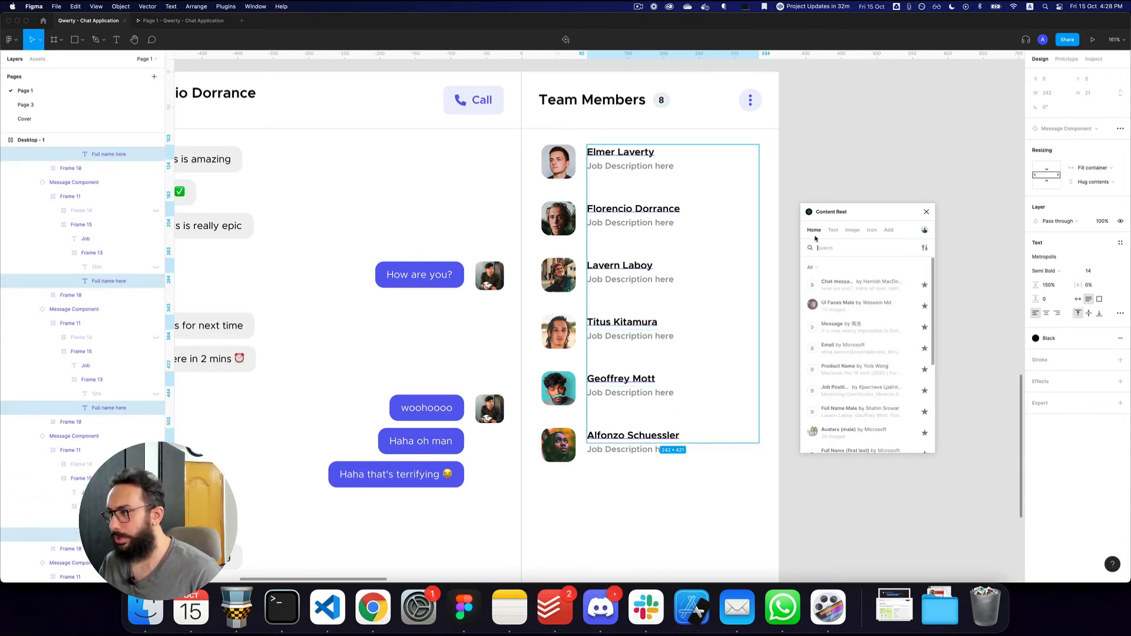
click(811, 412)
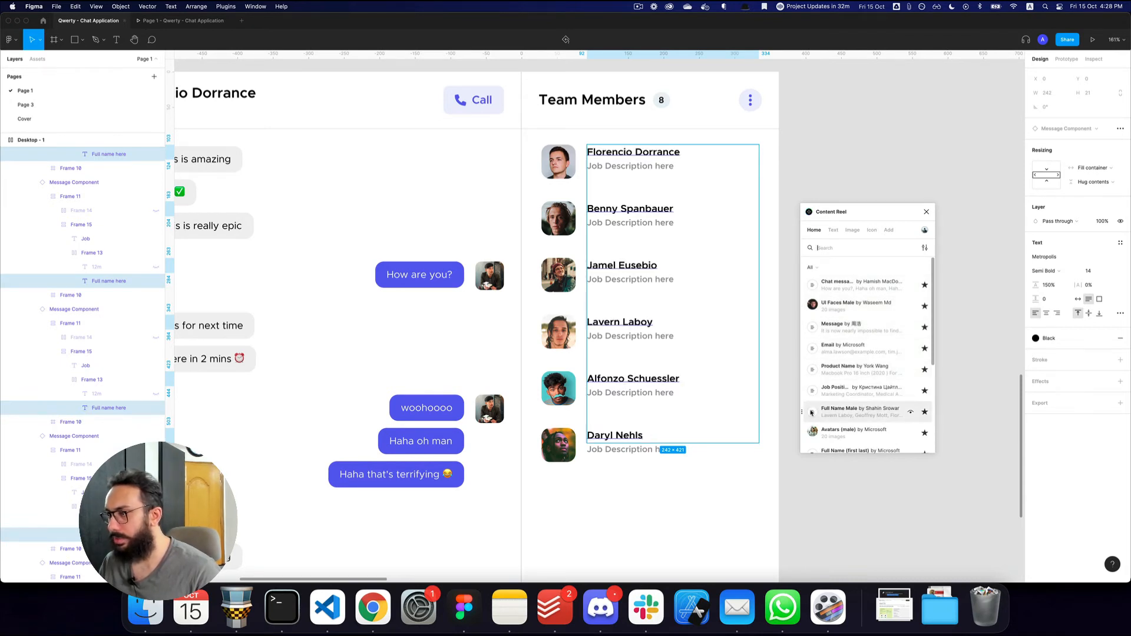
Step: Fill all six job description lines from Content Reel's Job Position set and close the plugin
super+click(639, 166)
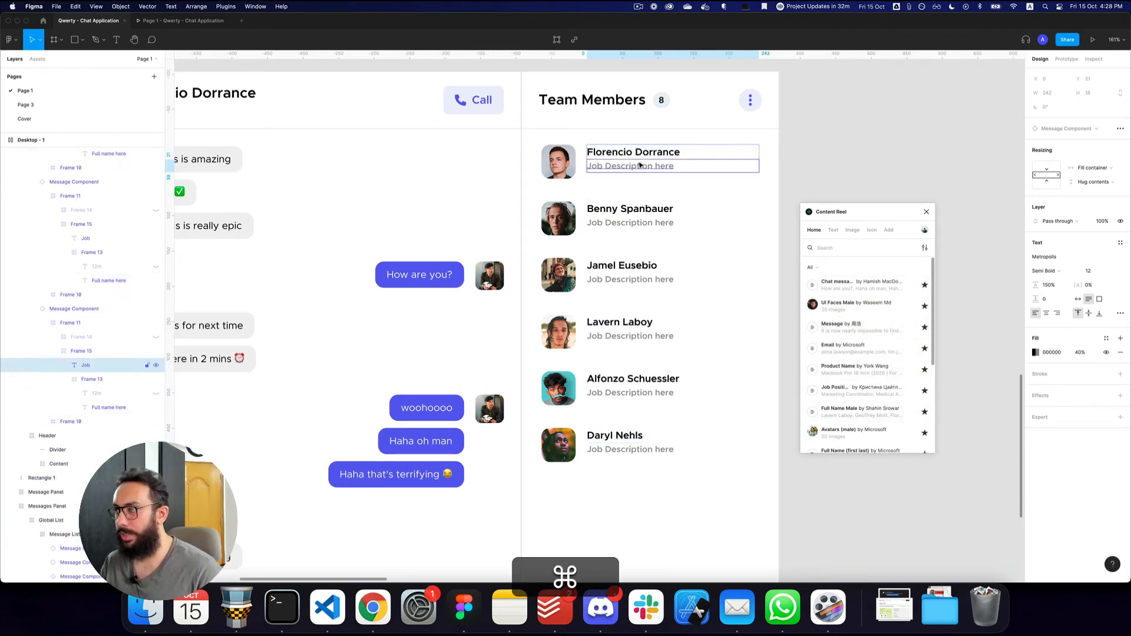
shift+super+click(630, 230)
shift+super+click(628, 278)
shift+super+click(625, 335)
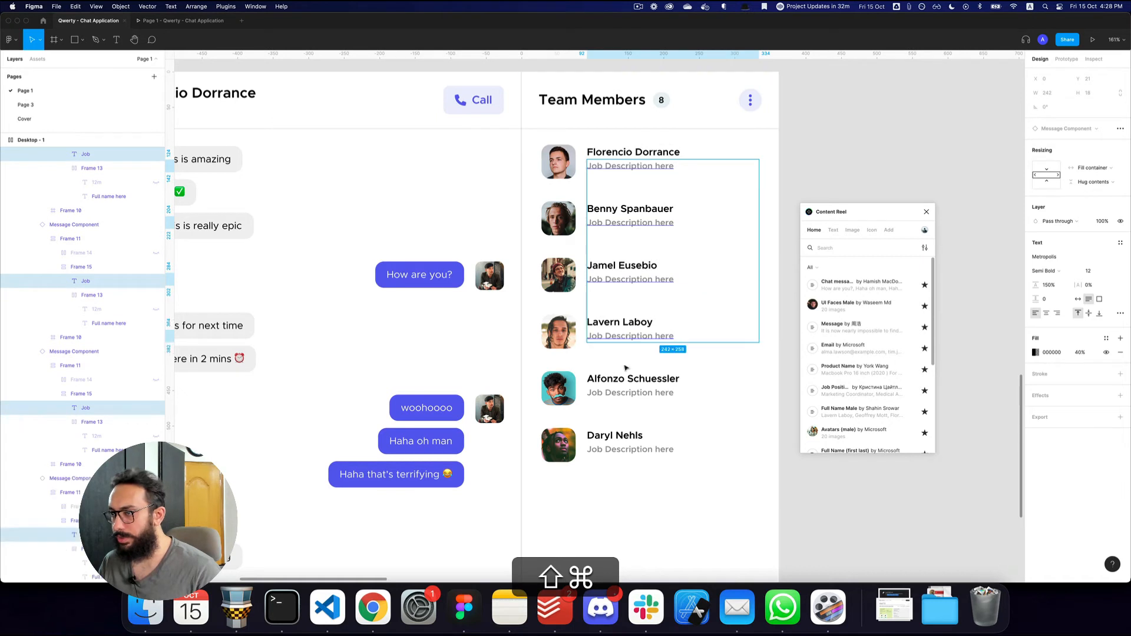
shift+super+click(624, 392)
shift+super+click(646, 448)
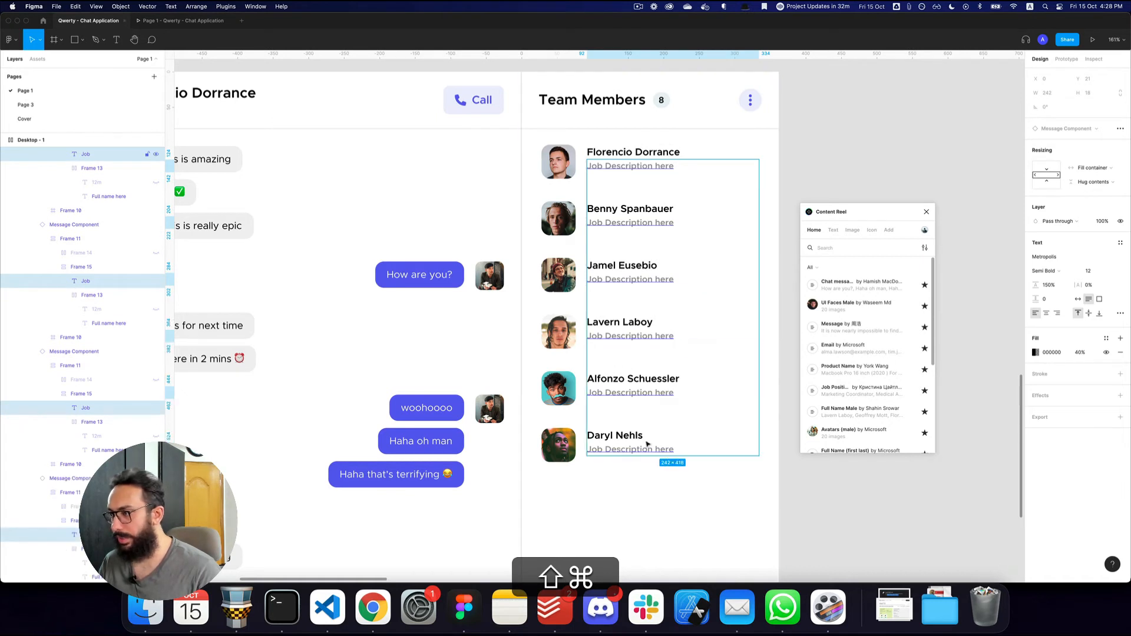
click(811, 391)
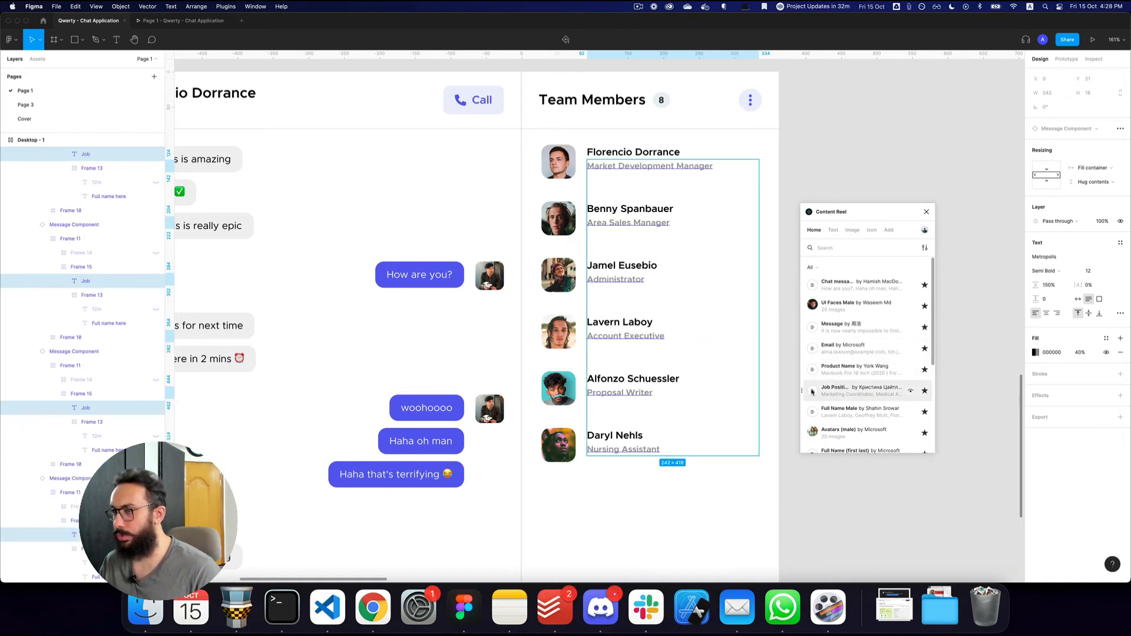
click(923, 212)
click(873, 243)
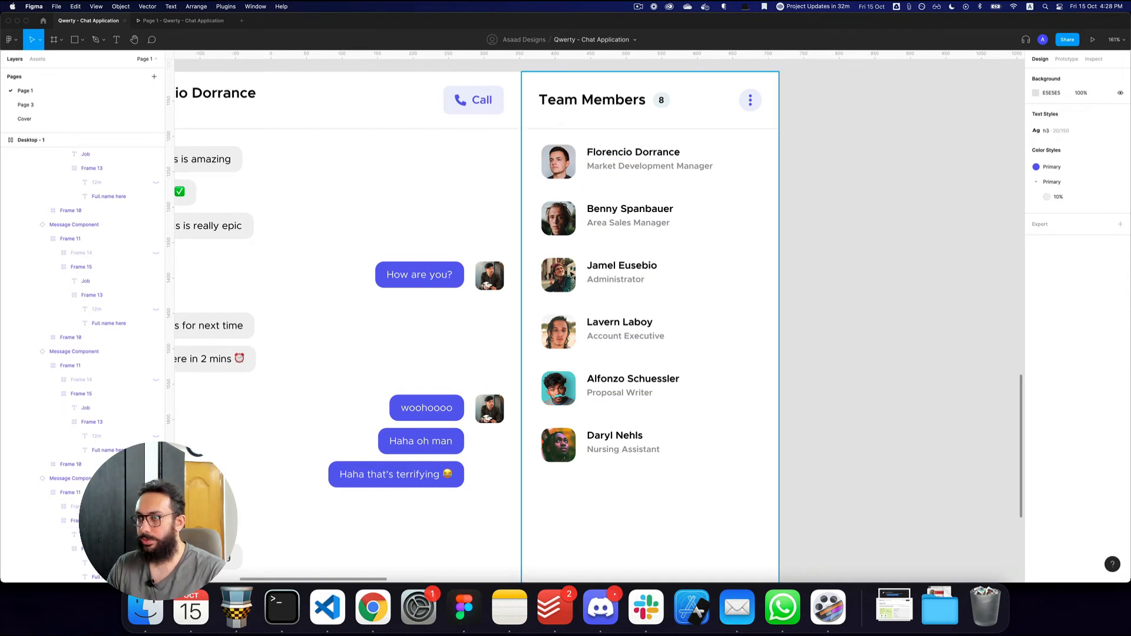
Step: Change the count badge beside the Team Members heading to 6
super+click(662, 100)
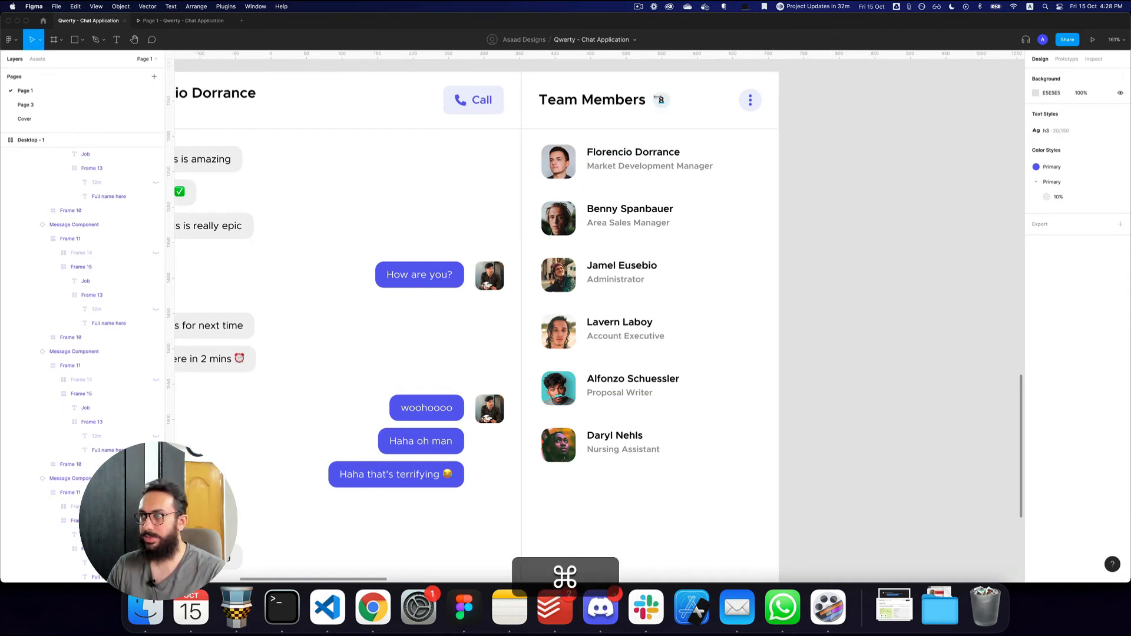
click(822, 132)
key(z)
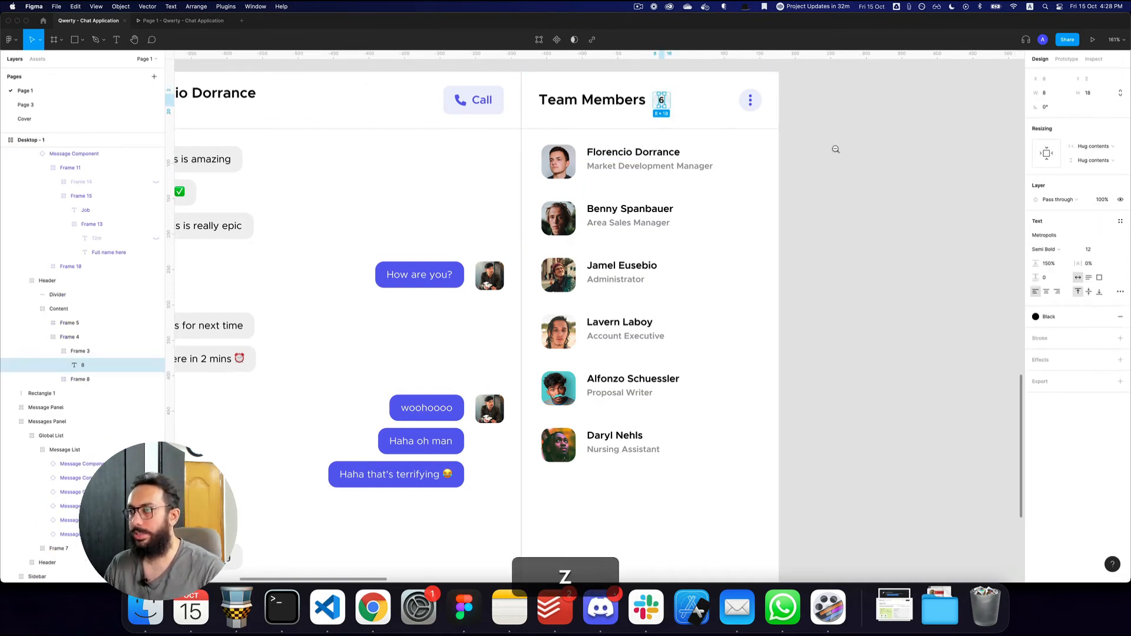
alt+click(835, 150)
click(845, 182)
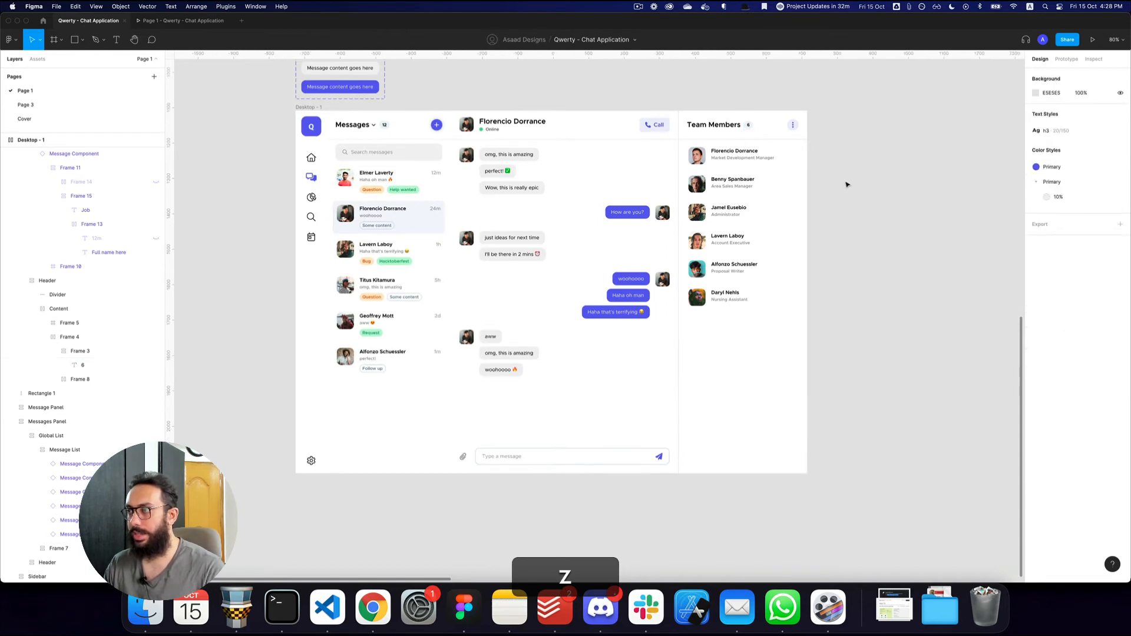
Step: Examine the reference chat designs on the canvas, especially how their details panel organises members, tasks and files
super+click(373, 157)
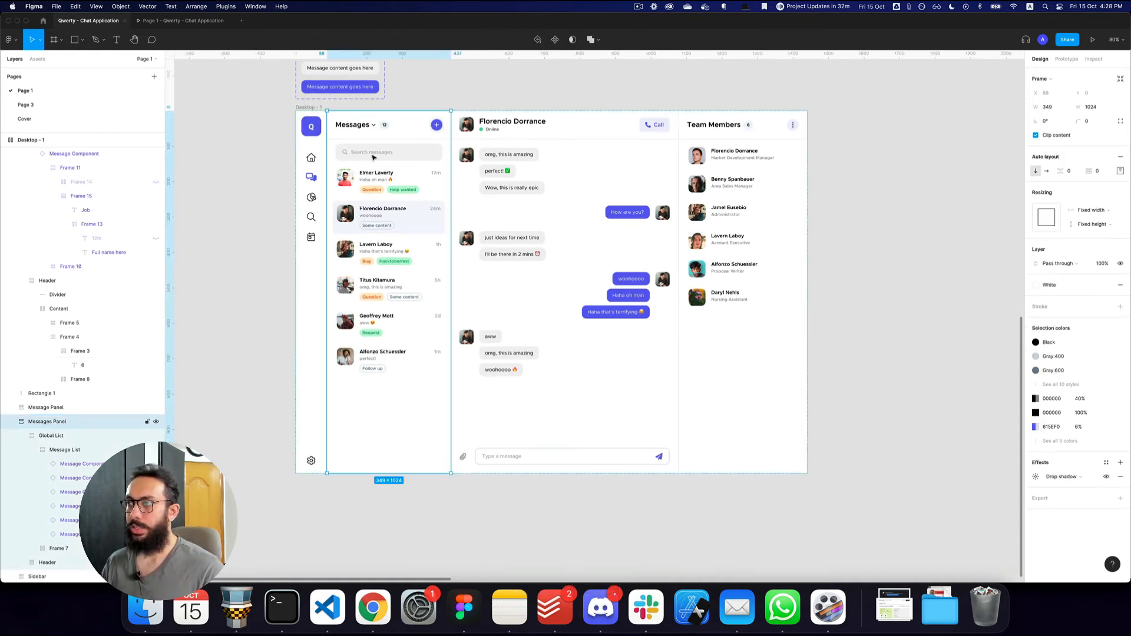
key(z)
alt+click(837, 218)
key(space)
drag(1002, 76, 748, 285)
drag(773, 190, 629, 220)
key(z)
click(629, 219)
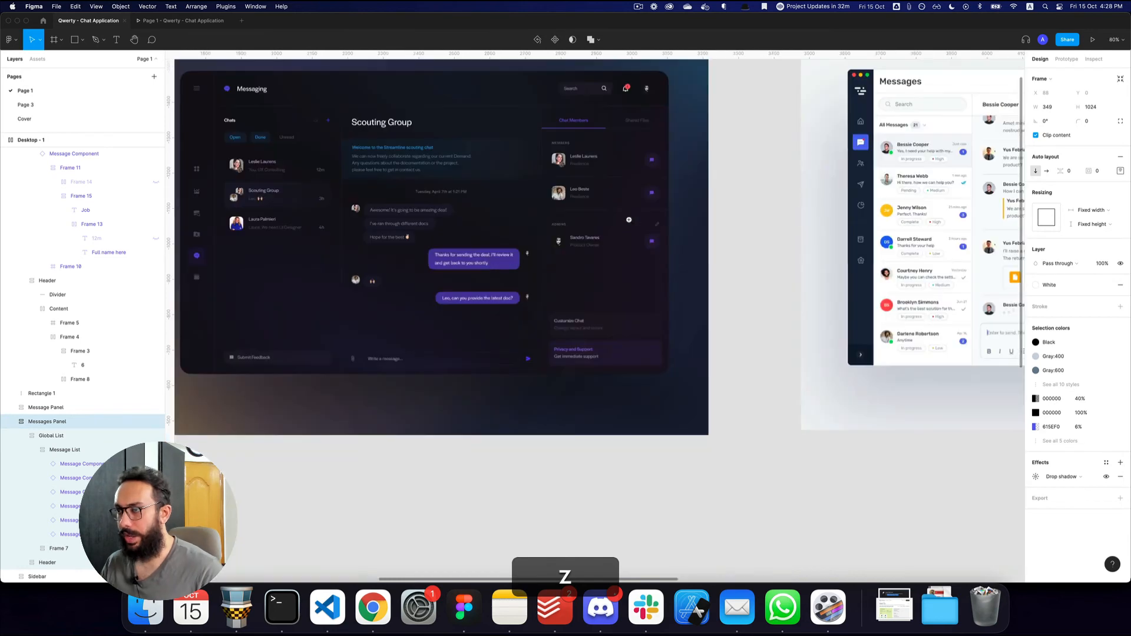
scroll(633, 250, right, 20)
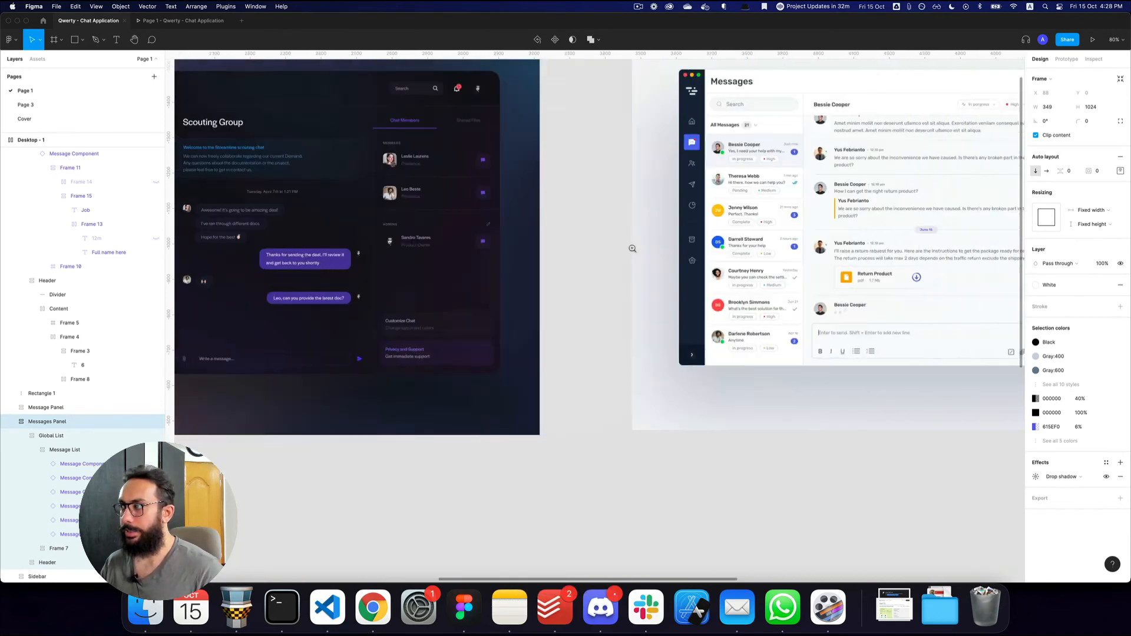
scroll(632, 249, up, 5)
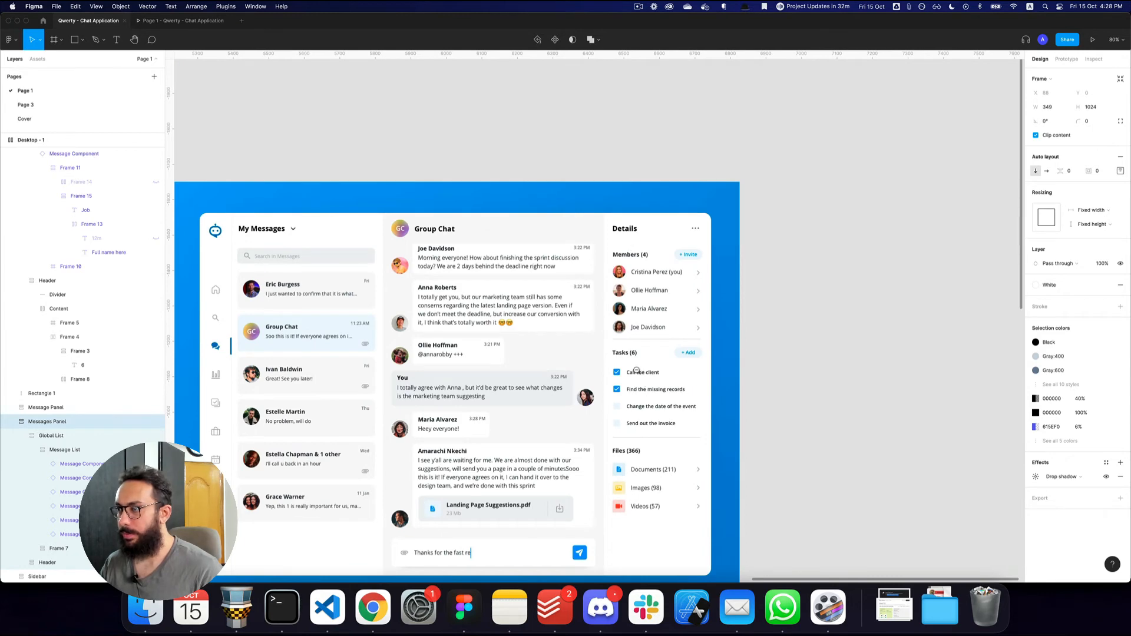
scroll(659, 378, down, 2)
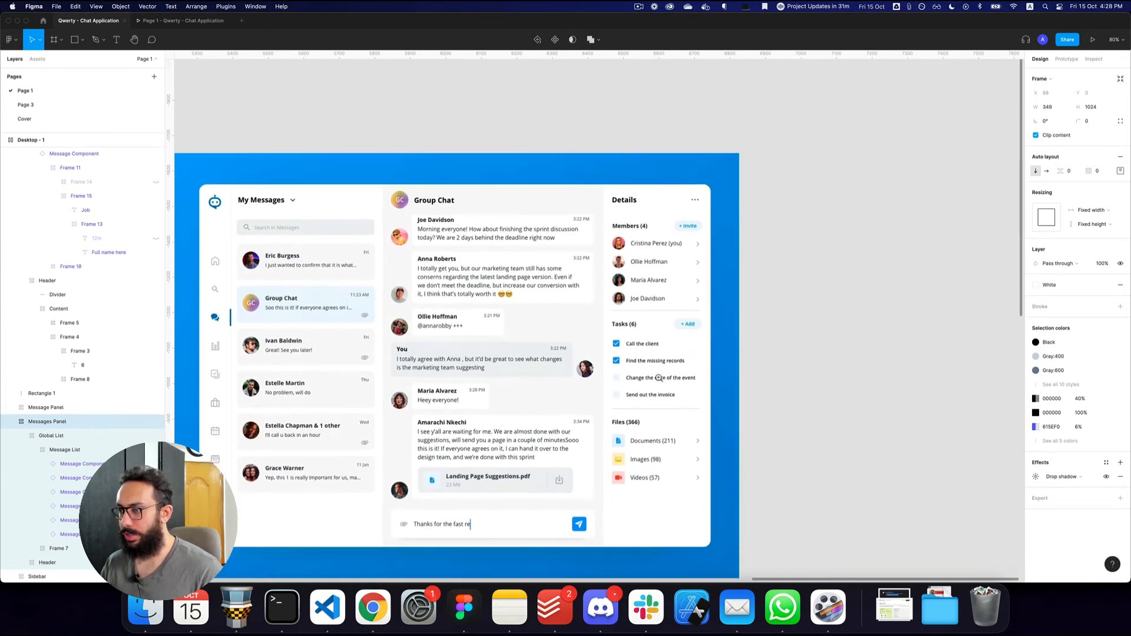
alt+click(639, 423)
drag(467, 371, 958, 131)
Step: Change the Team Members panel heading to "Directory"
key(z)
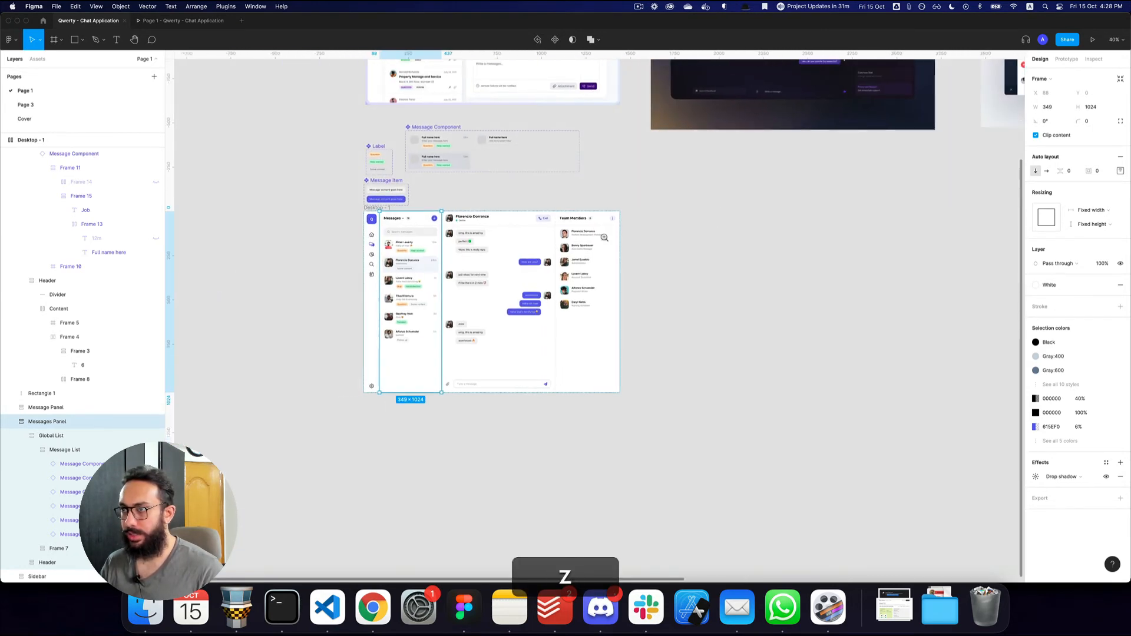
click(554, 230)
super+double_click(580, 203)
double_click(580, 203)
text(Direc)
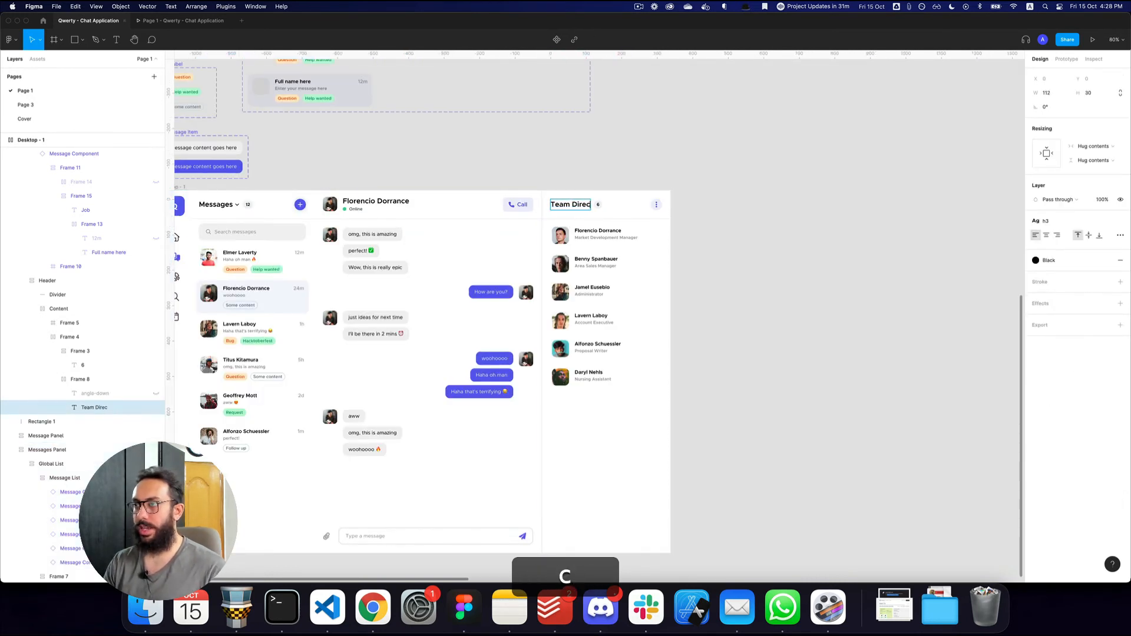
key(shift+super+a)
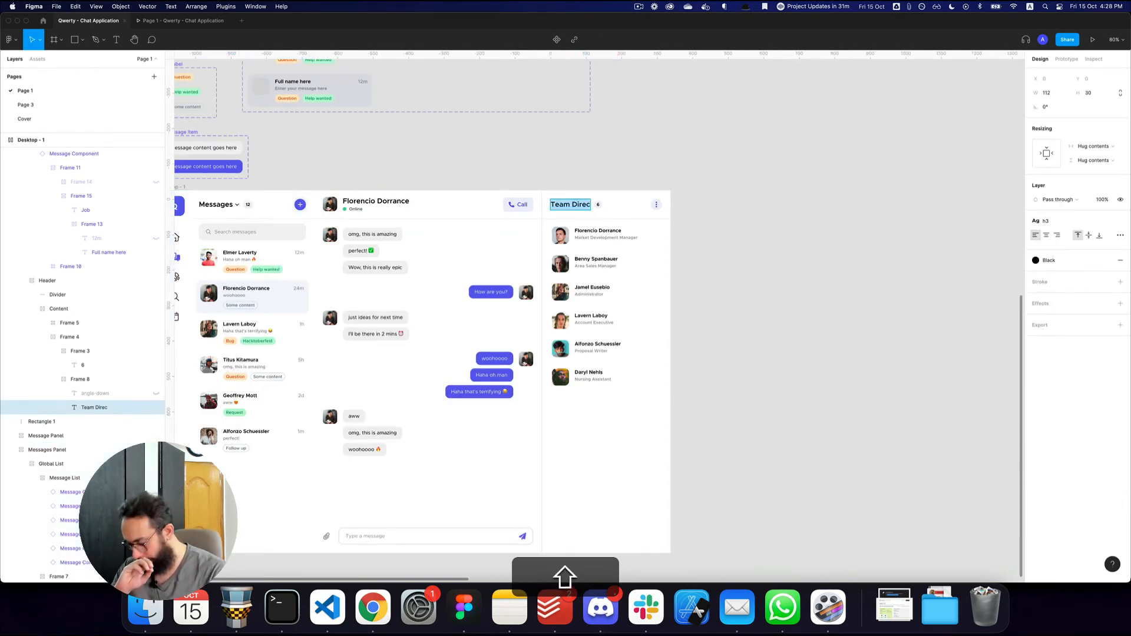
text(D)
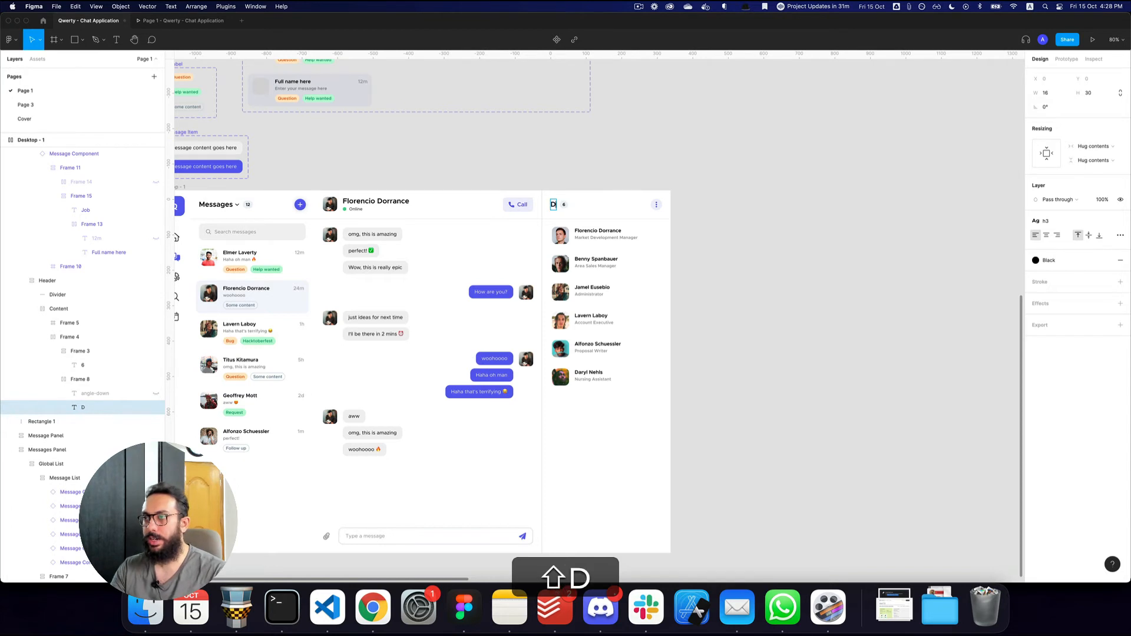
key(Escape)
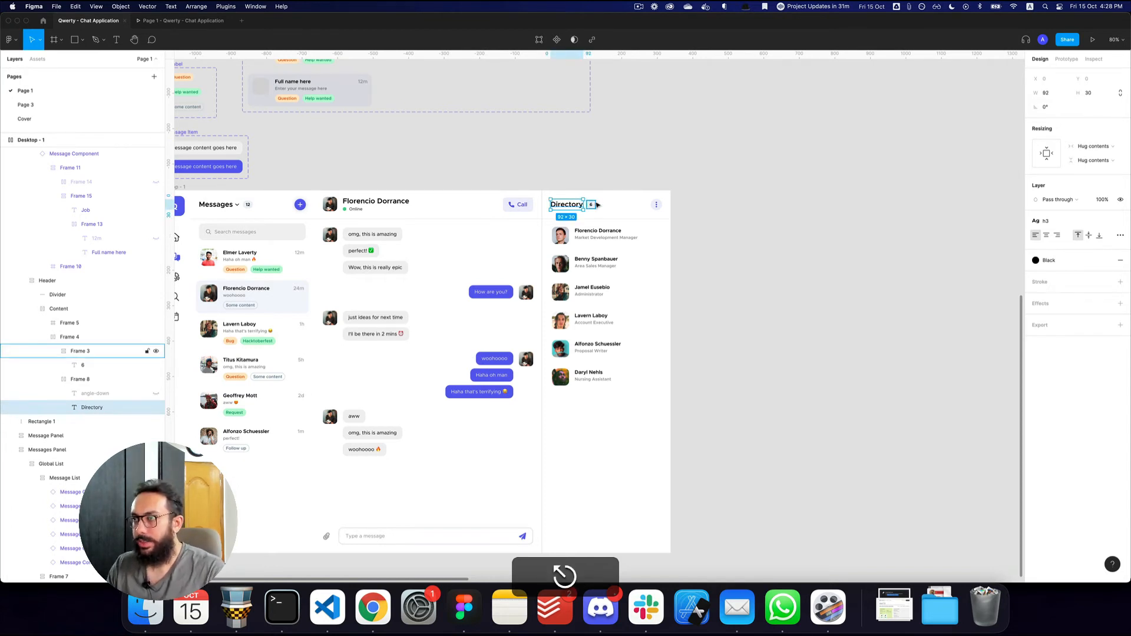
Step: Hide the count badge frame beside the Directory heading
click(80, 351)
key(shift+super+h)
click(636, 222)
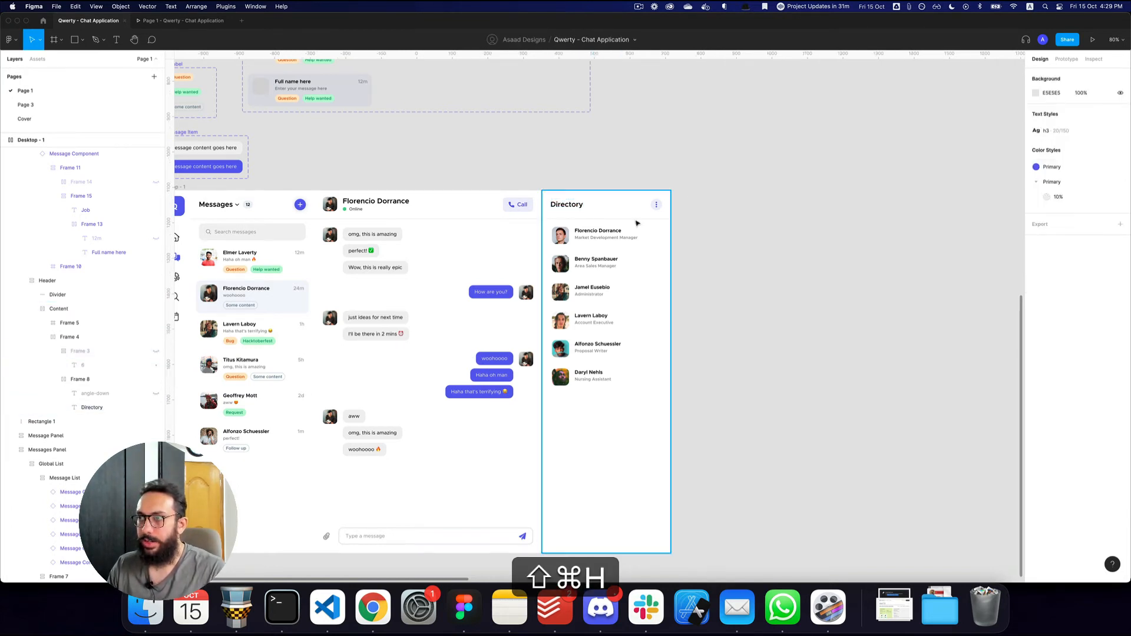
key(z)
click(591, 227)
key(t)
click(585, 221)
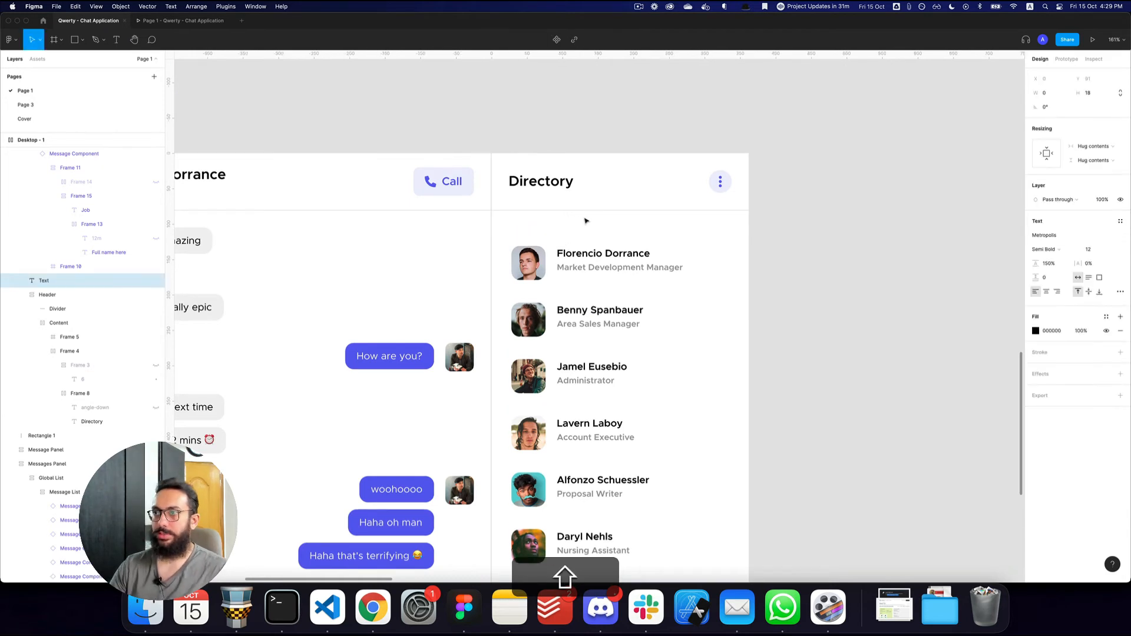
key(super+z)
Step: Add a "Team Members" text label inside the member list of the Directory panel
key(t)
click(607, 269)
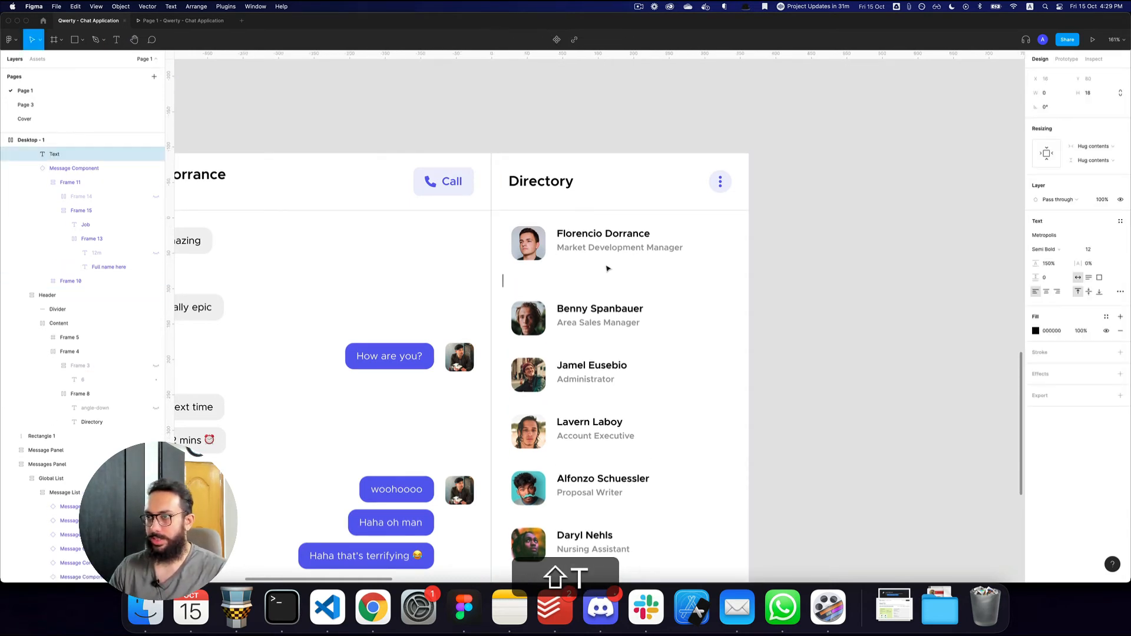
text(Members)
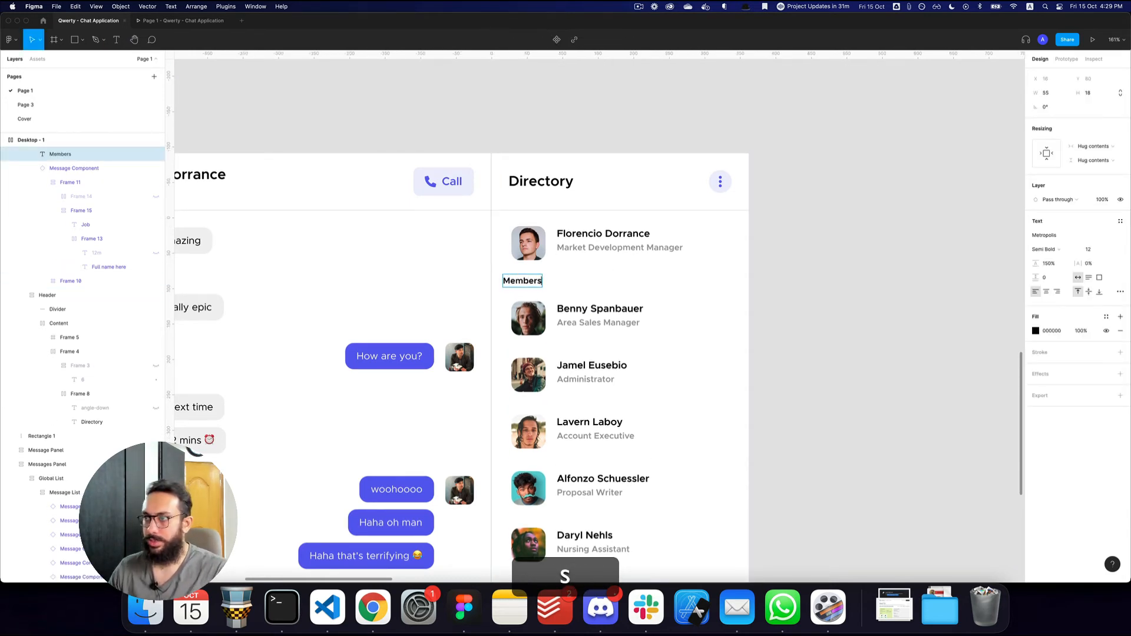
key(alt+BackSpace)
text(Team)
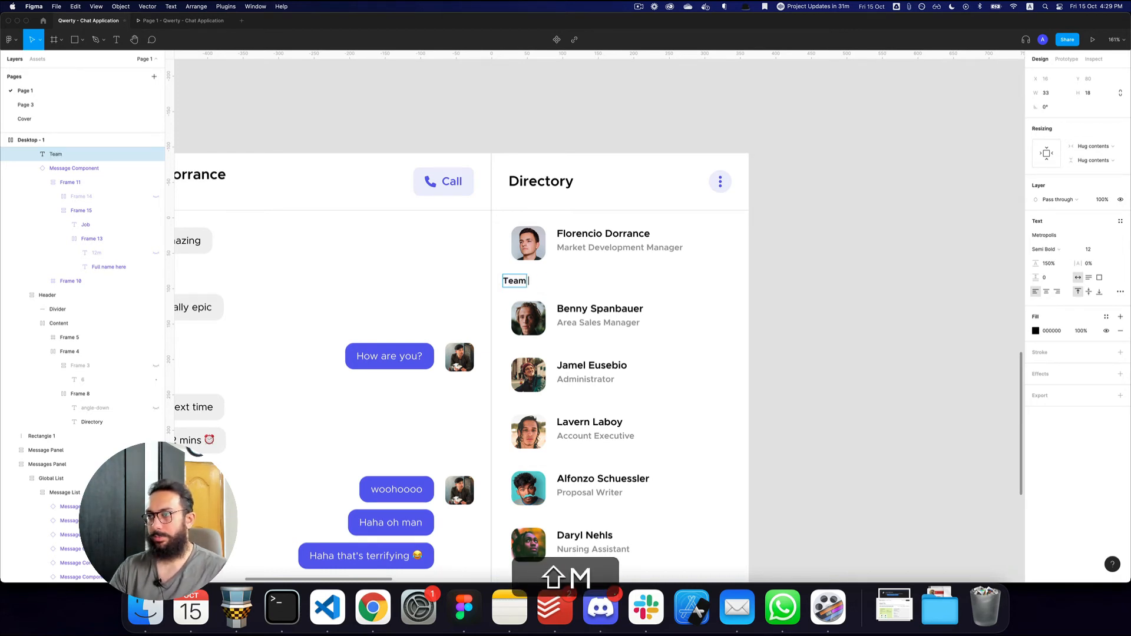
key(Escape)
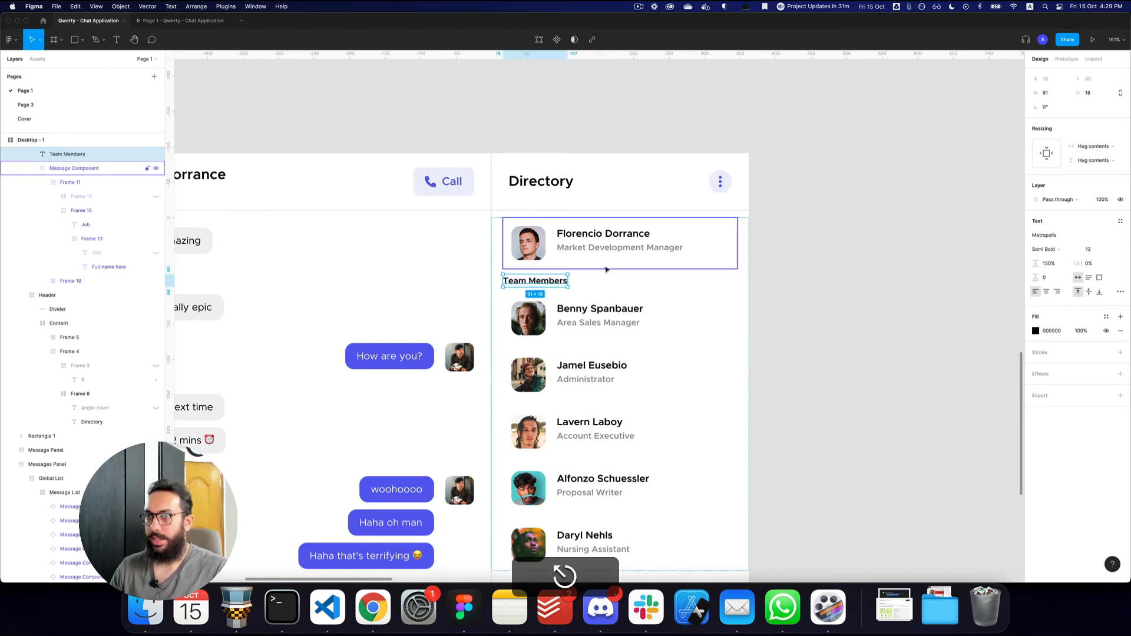
Step: Copy the count badge from the Messages header and paste it below the Team Members label
key(z)
alt+click(496, 253)
key(space)
drag(221, 212, 397, 223)
super+click(380, 227)
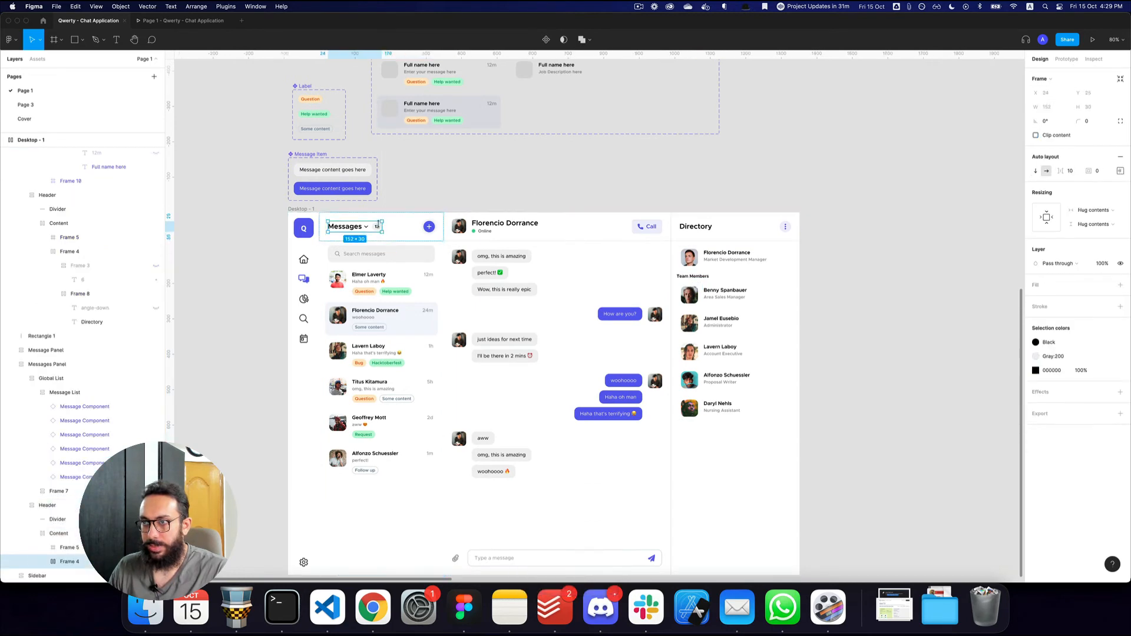
super+click(380, 226)
key(super+z)
click(757, 252)
click(757, 253)
click(524, 344)
key(super+v)
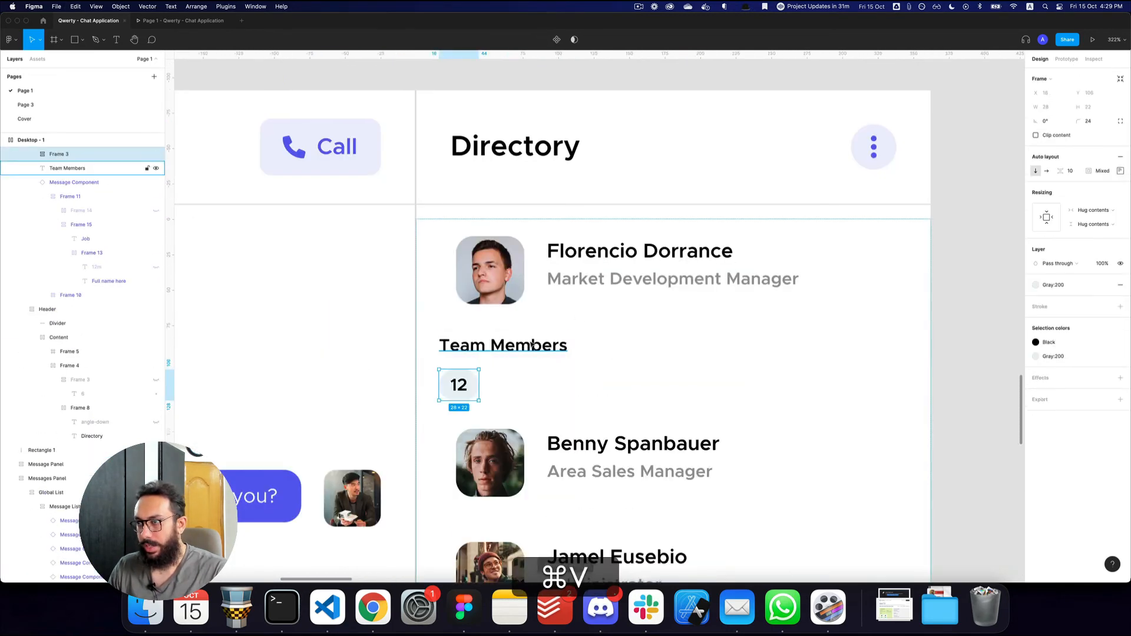
Step: Combine the Team Members label and its count badge into a horizontal auto layout
shift+click(552, 344)
key(shift+a)
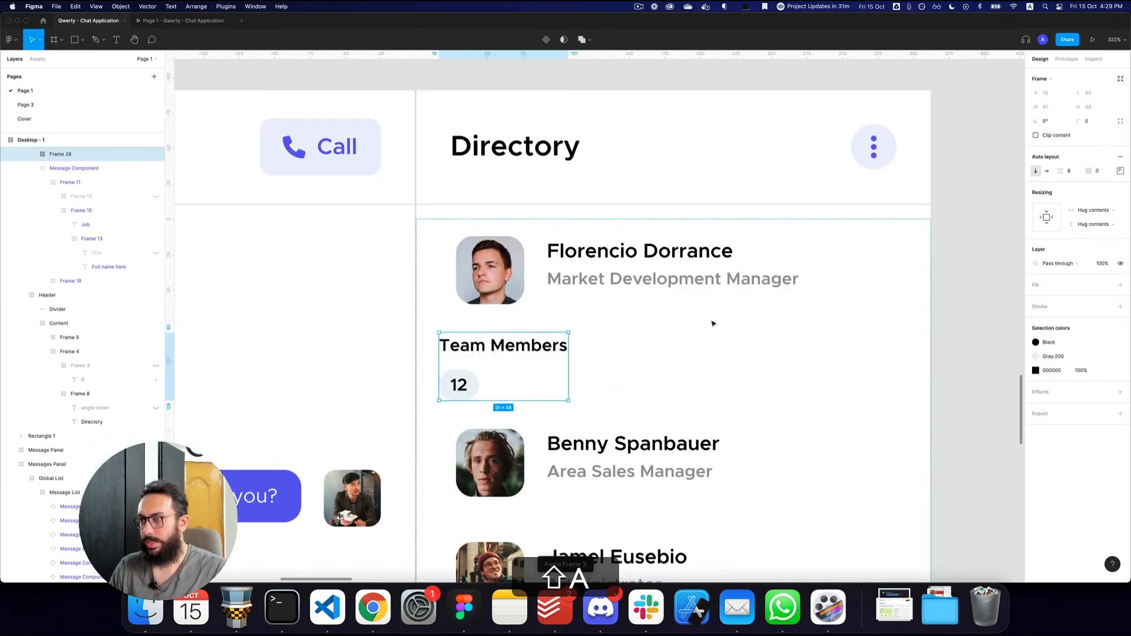
click(1050, 172)
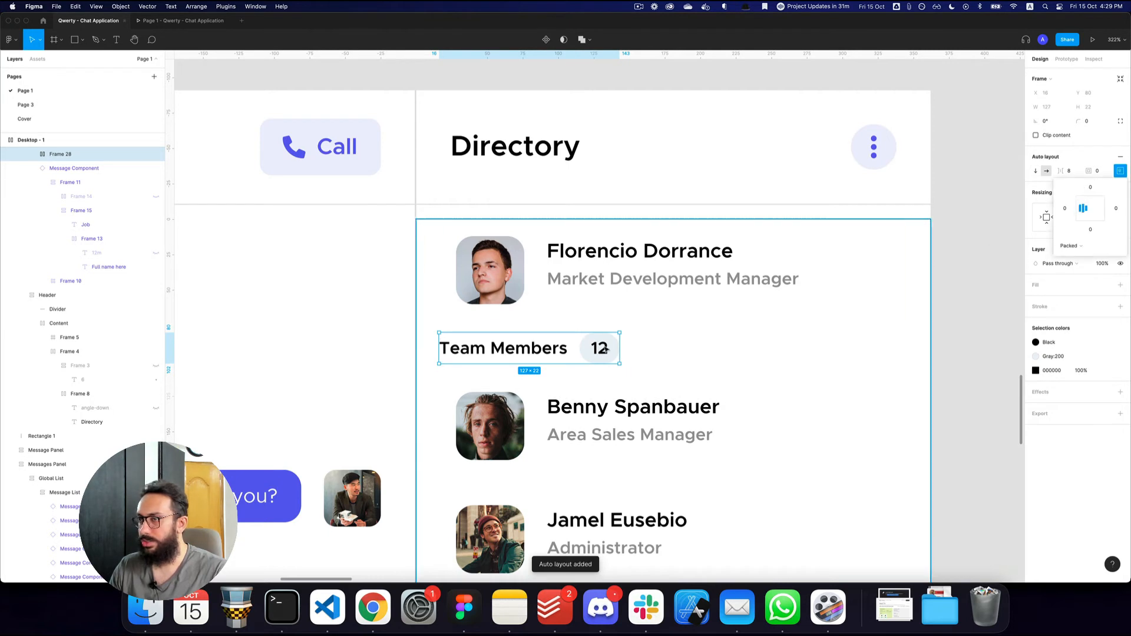
Step: Apply the first member name's text style to the Team Members label and set the label to auto width
super+click(612, 246)
key(super+alt+c)
super+click(504, 348)
key(super+alt+v)
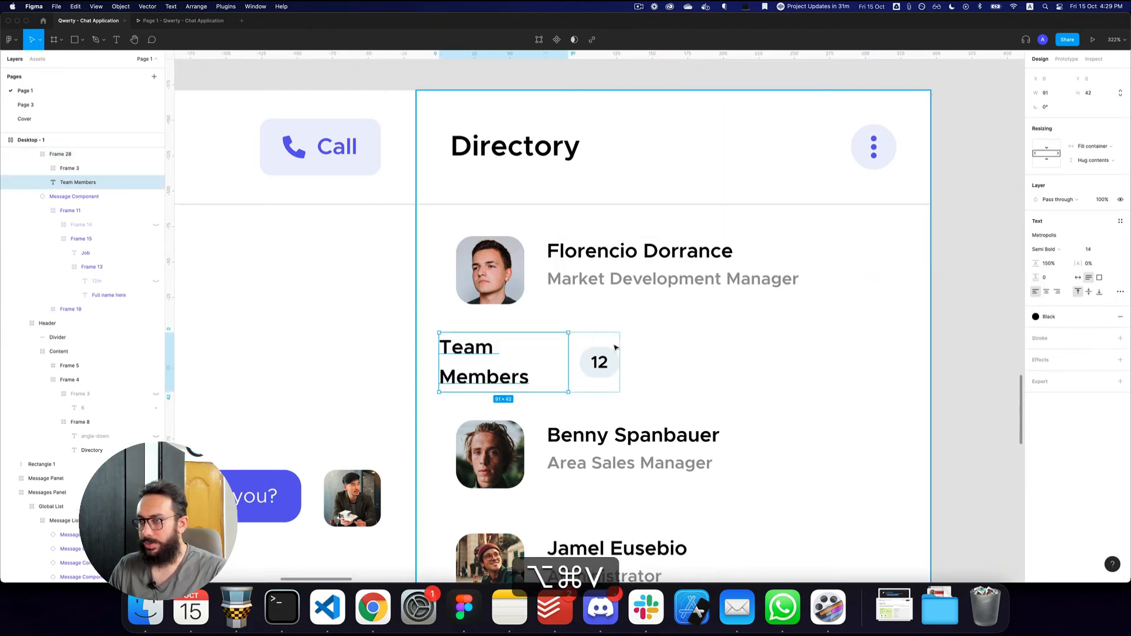
click(1078, 278)
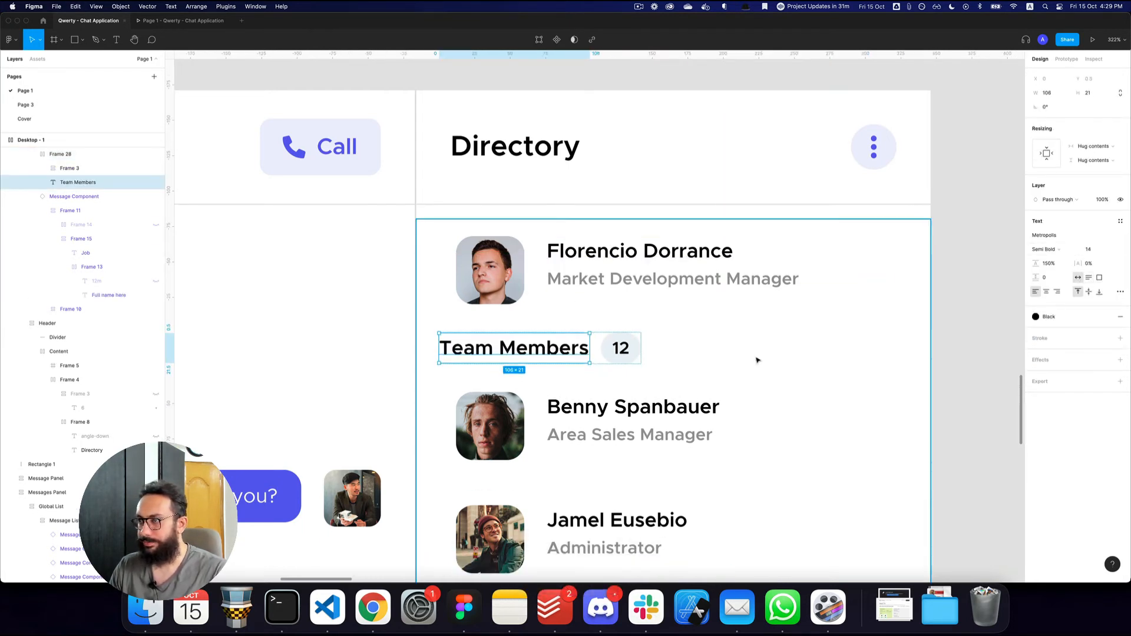
Step: Move the Team Members heading row above the first member in the list
click(597, 352)
key(Up)
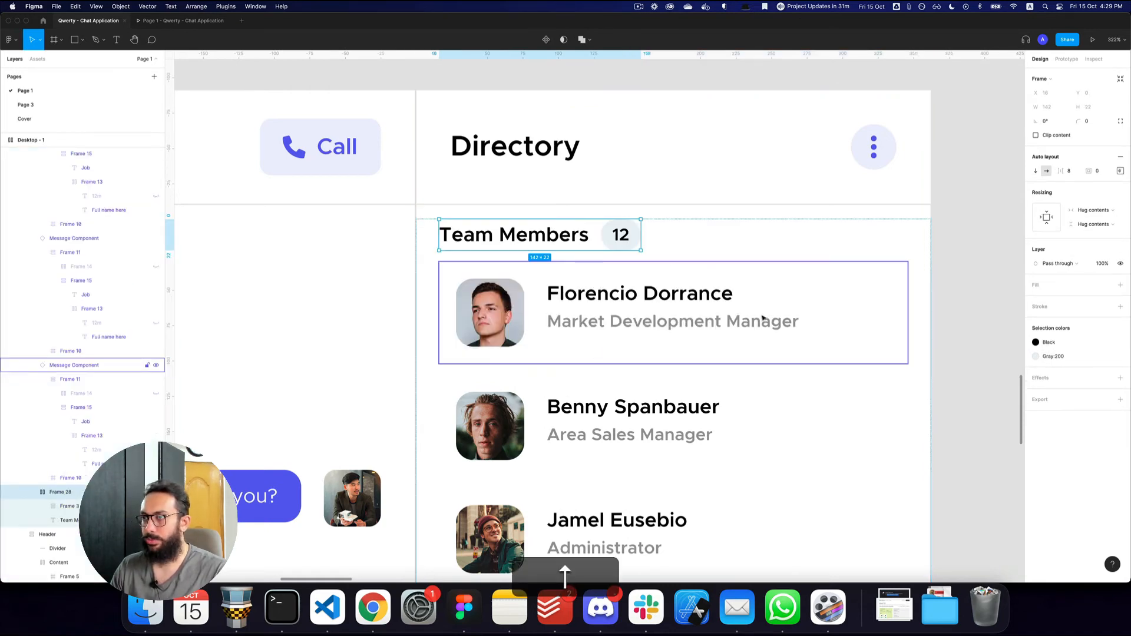
click(930, 288)
key(z)
alt+click(930, 288)
key(space)
drag(930, 287, 780, 197)
click(822, 212)
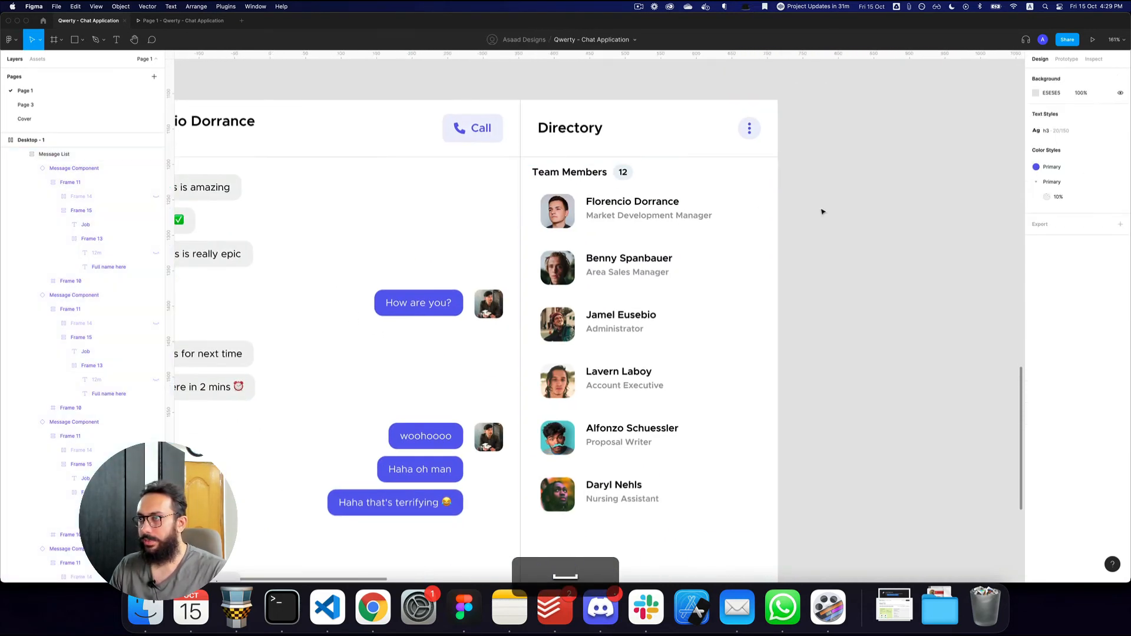
Step: Check the prototype preview and set the Directory panel's auto layout spacing to 24
key(super+3)
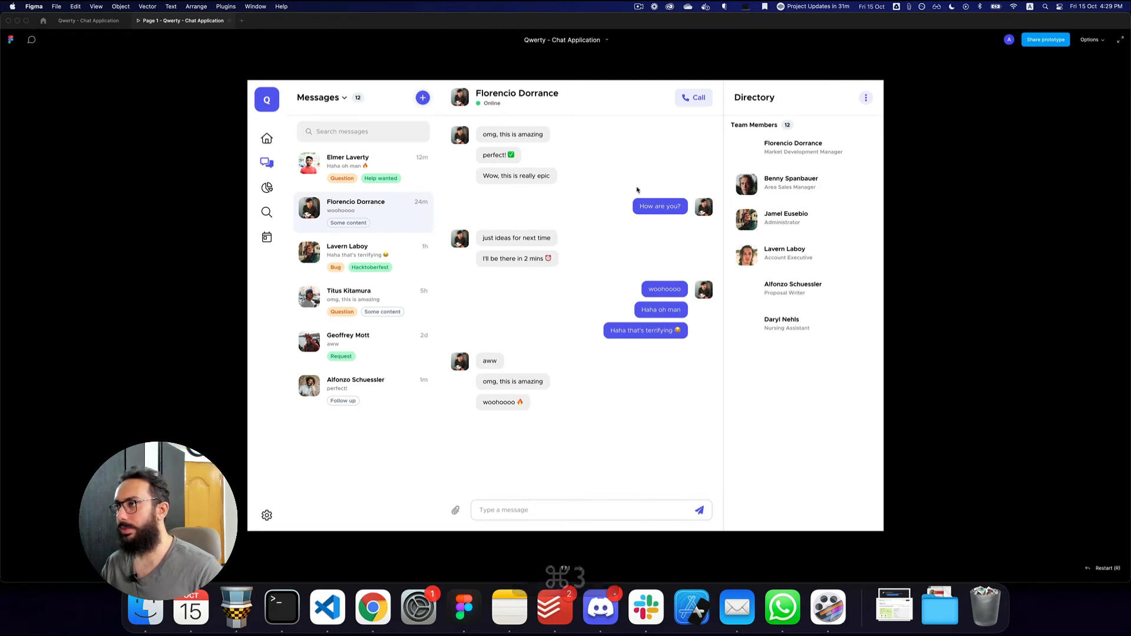
key(super+2)
double_click(709, 208)
double_click(708, 209)
key(shift+Return)
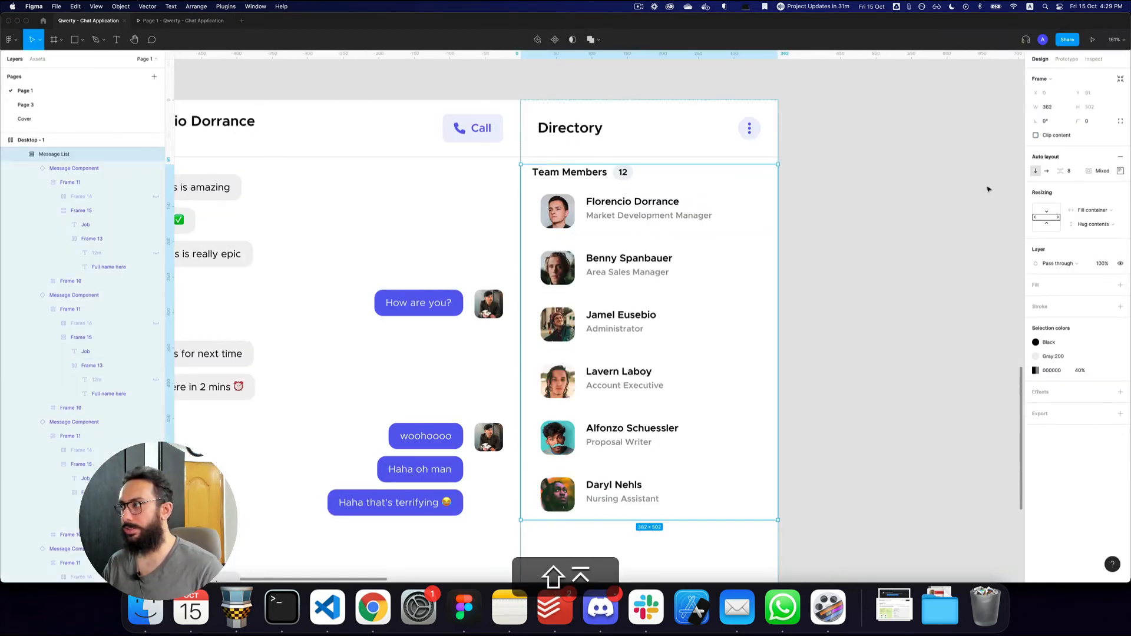
key(shift+Return)
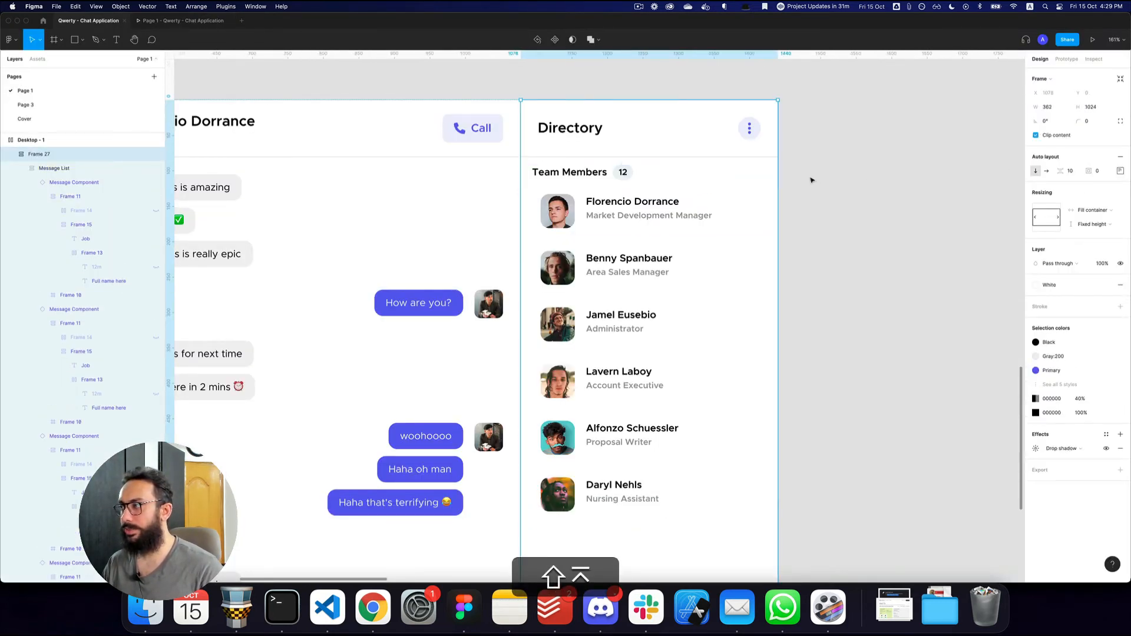
click(1070, 171)
text(0)
key(Return)
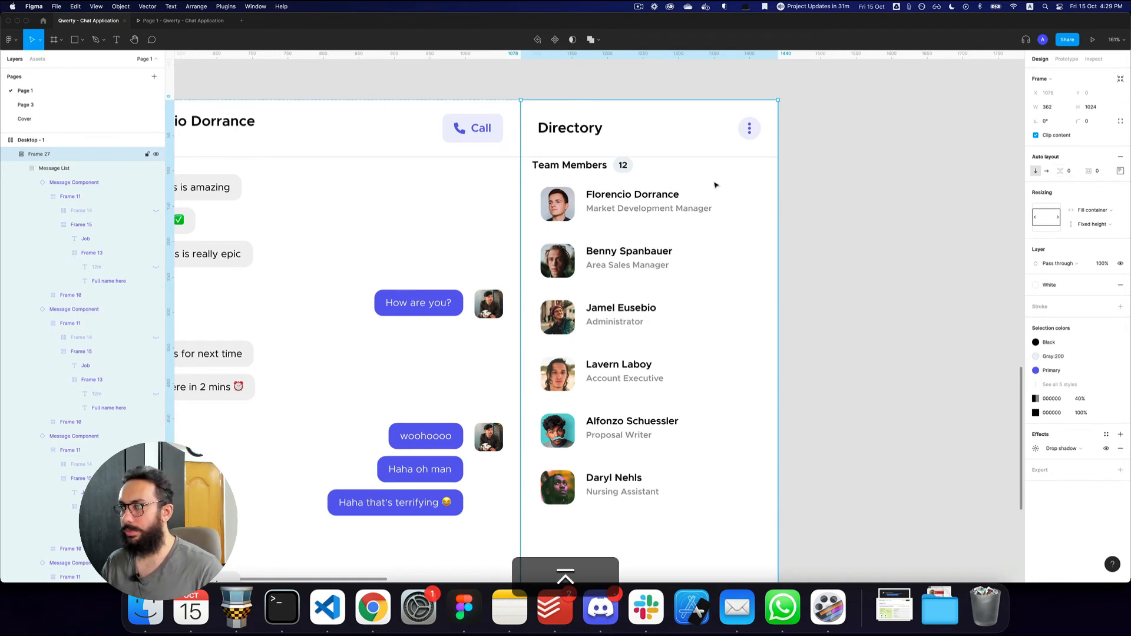
text(24)
key(Return)
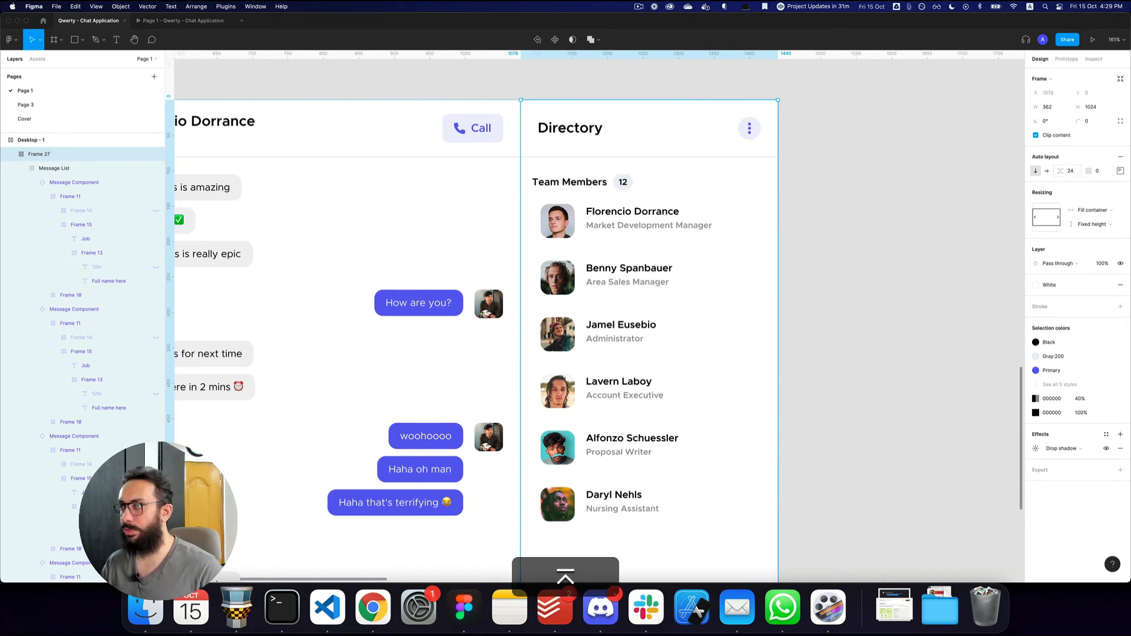
click(1074, 173)
click(902, 204)
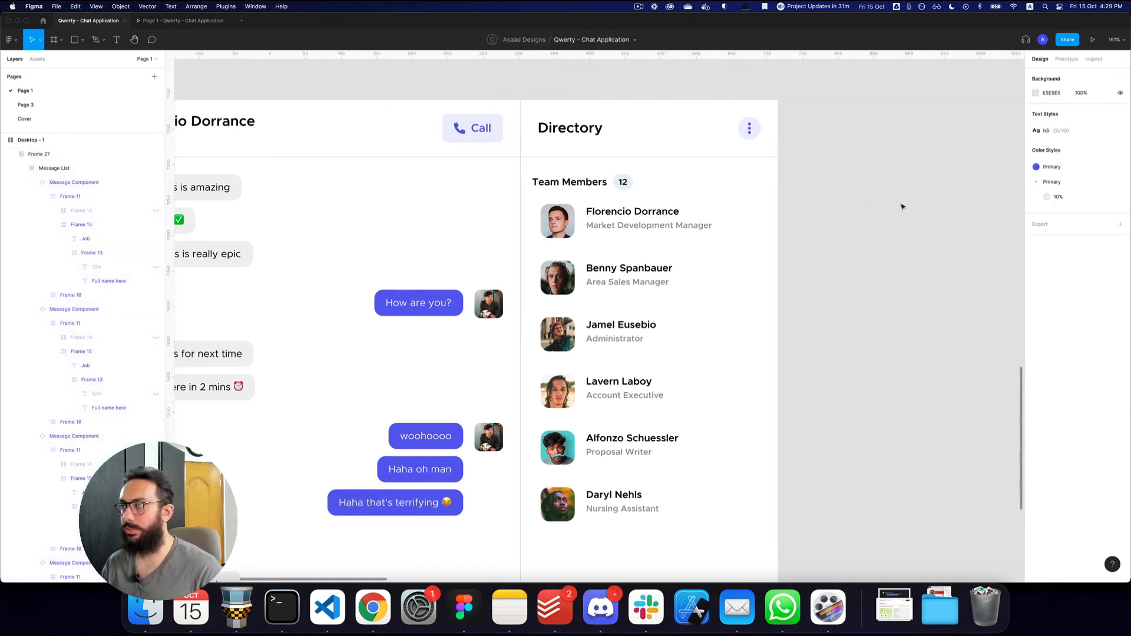
Step: Review the updated Directory panel spacing in the prototype preview
key(super+2)
scroll(867, 202, down, 5)
key(super+3)
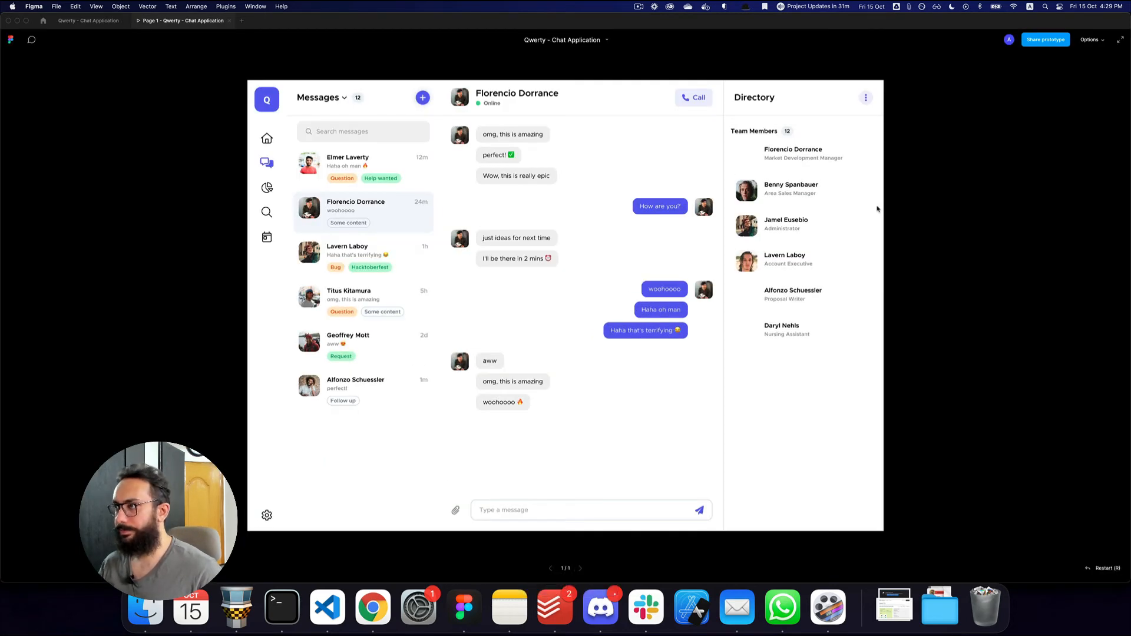
key(super+2)
Step: Rename the member list frame as "Team Members Section" and duplicate it within the Directory panel
double_click(721, 211)
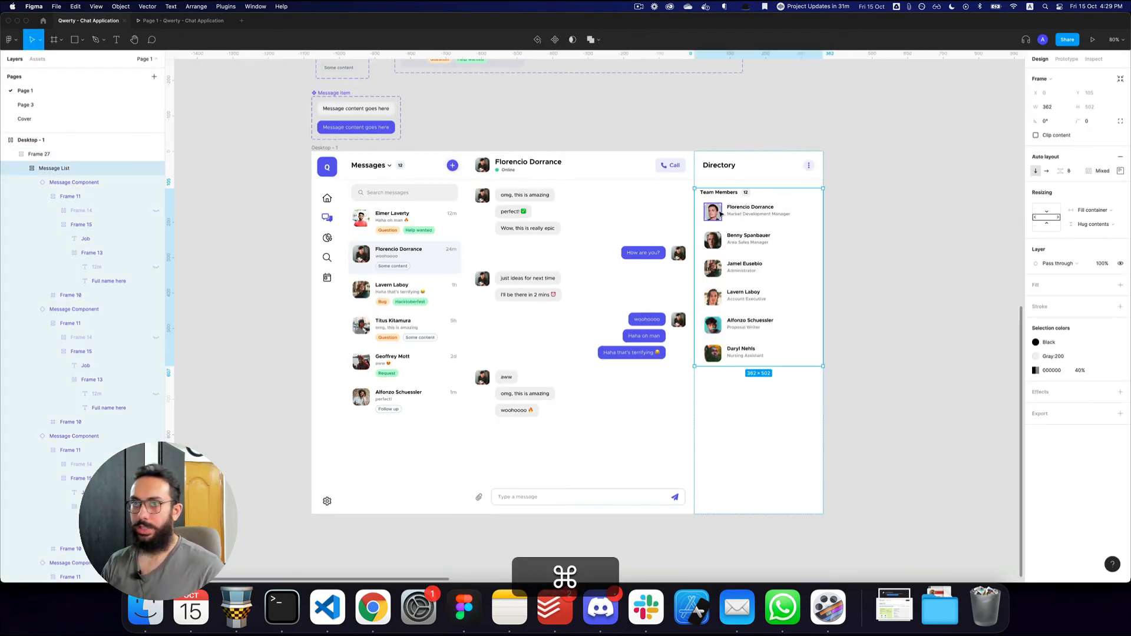
key(super+r)
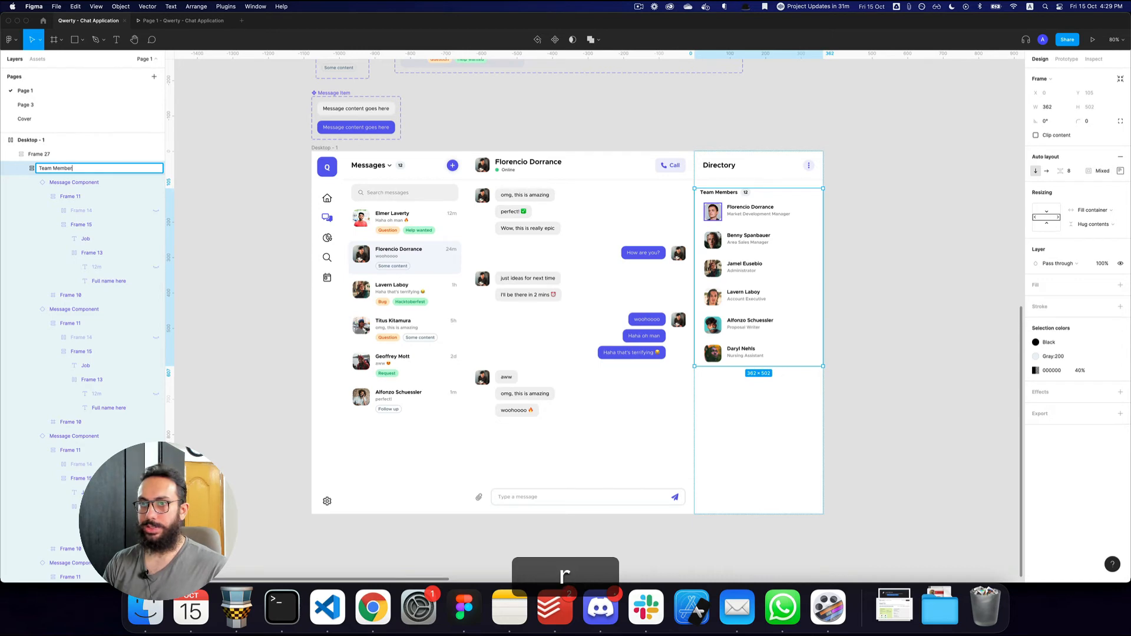
key(Return)
key(alt+l)
key(alt+super+d)
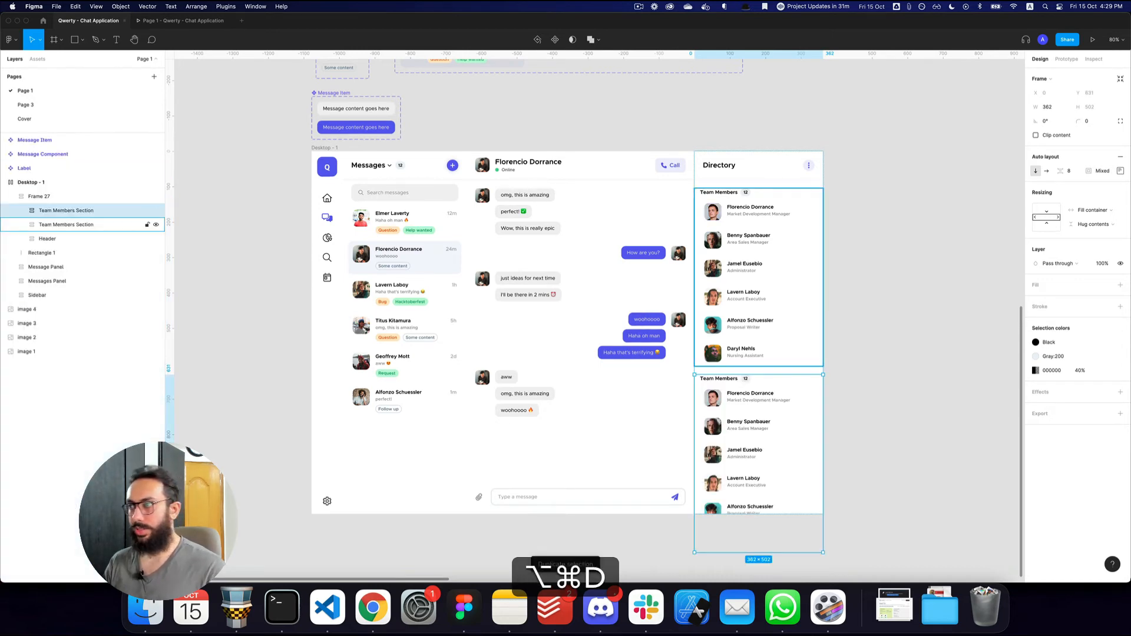
Step: Change the duplicated section's heading to "Files"
scroll(659, 299, down, 2)
scroll(659, 299, right, 2)
key(z)
click(659, 300)
super+double_click(598, 238)
text(Files)
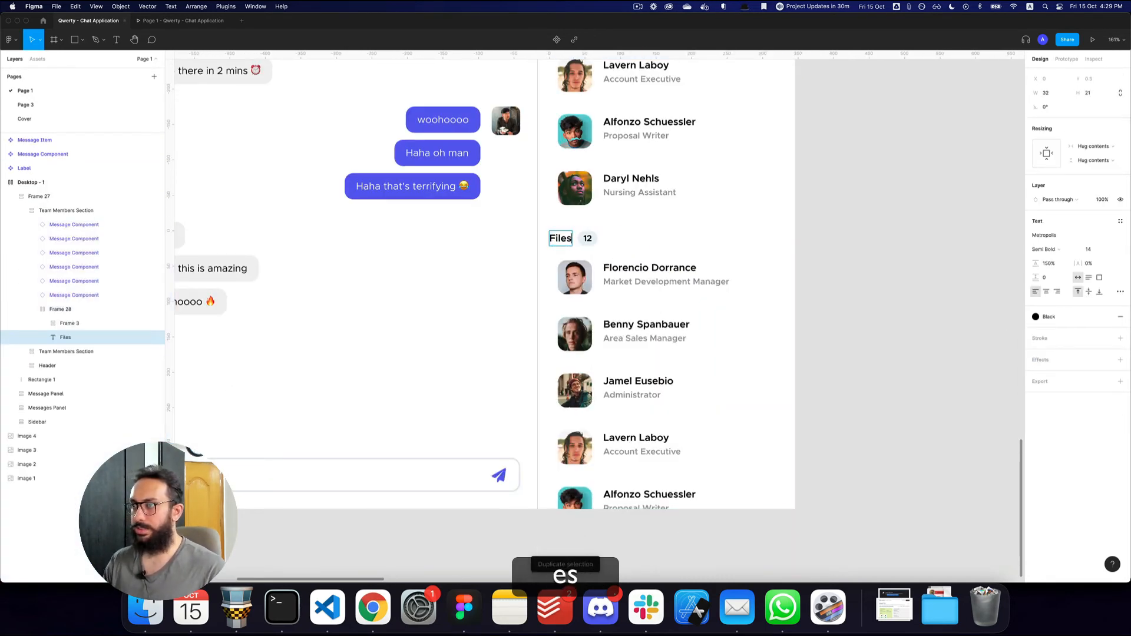
key(Escape)
Step: Set the count badge beside the Team Members section heading to 6
scroll(642, 229, up, 5)
scroll(642, 145, up, 5)
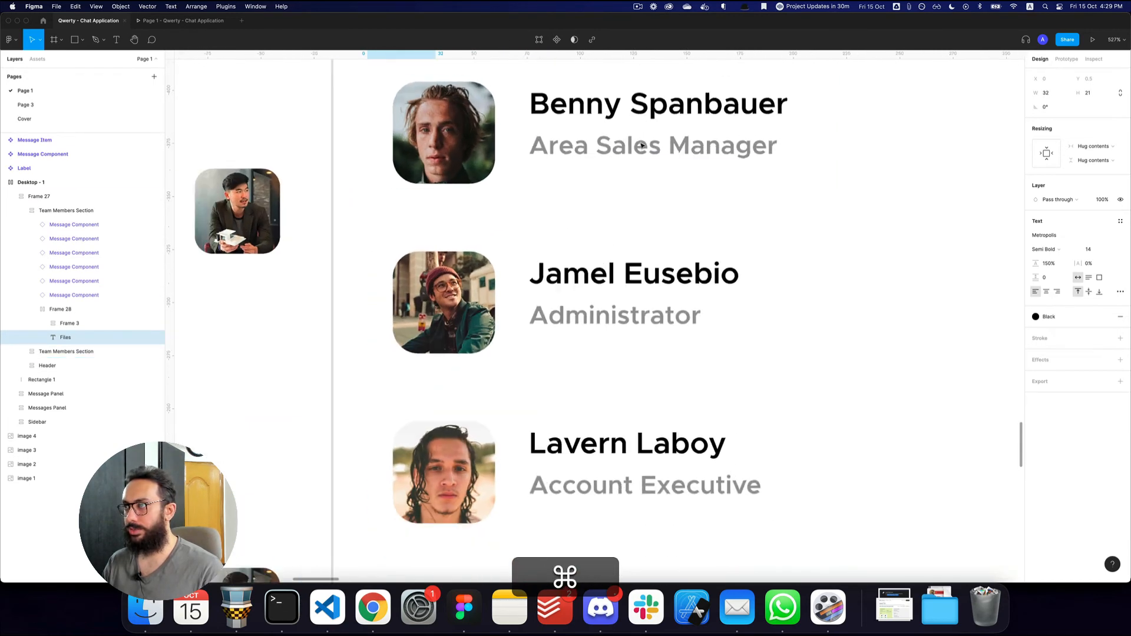
scroll(642, 146, down, 4)
scroll(642, 145, up, 1)
scroll(642, 145, up, 3)
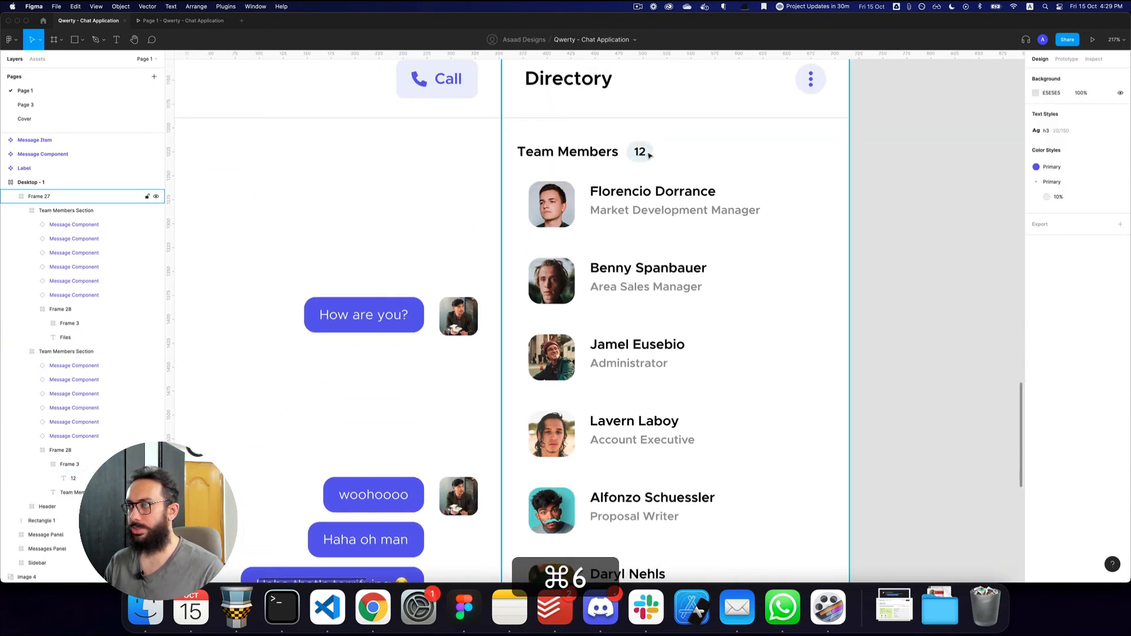
super+click(641, 152)
Step: Set the count badge beside the Files heading to 125
key(z)
alt+click(855, 184)
scroll(855, 184, down, 3)
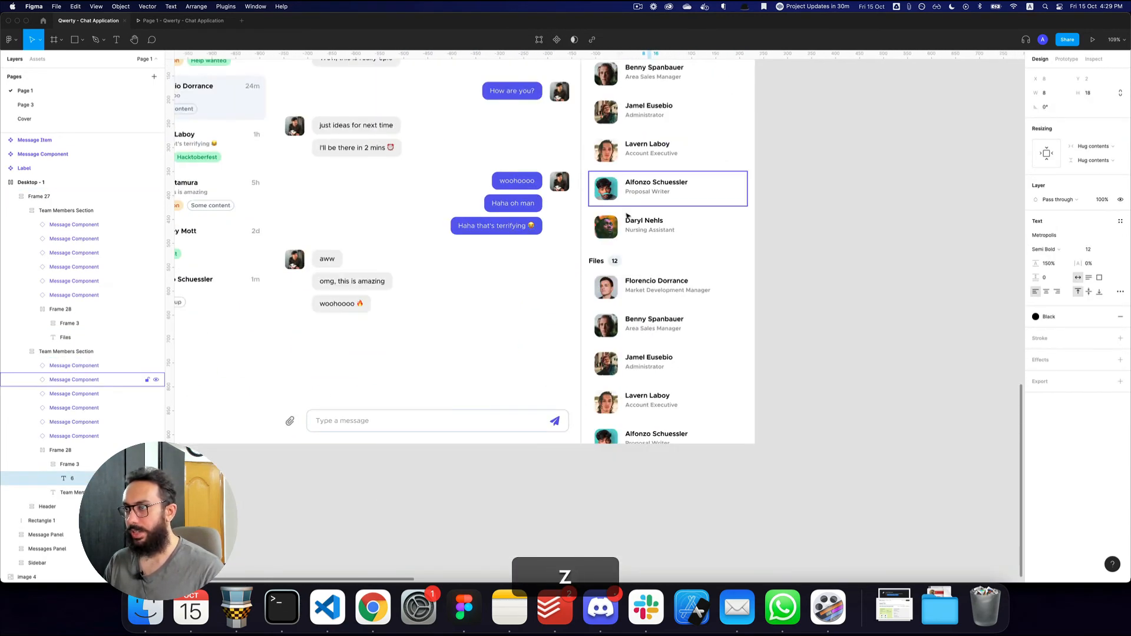
key(z)
click(615, 261)
super+click(615, 261)
double_click(614, 261)
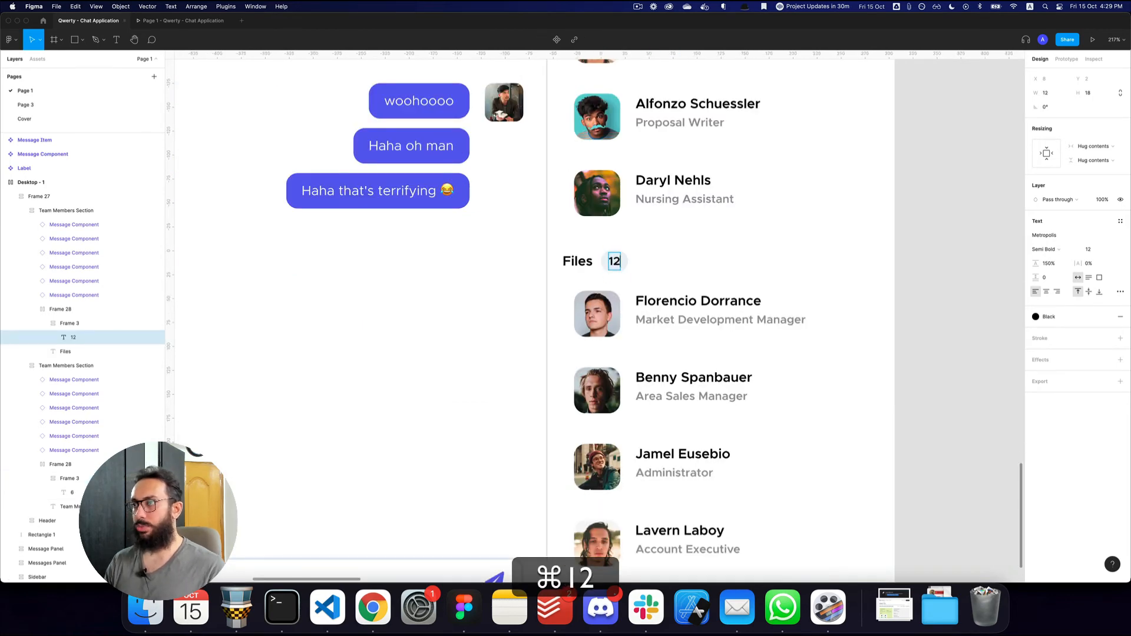
key(Escape)
Step: Examine the light reference chat design's details panel, especially how its Media and Docs sections present files
key(z)
alt+click(740, 279)
click(742, 297)
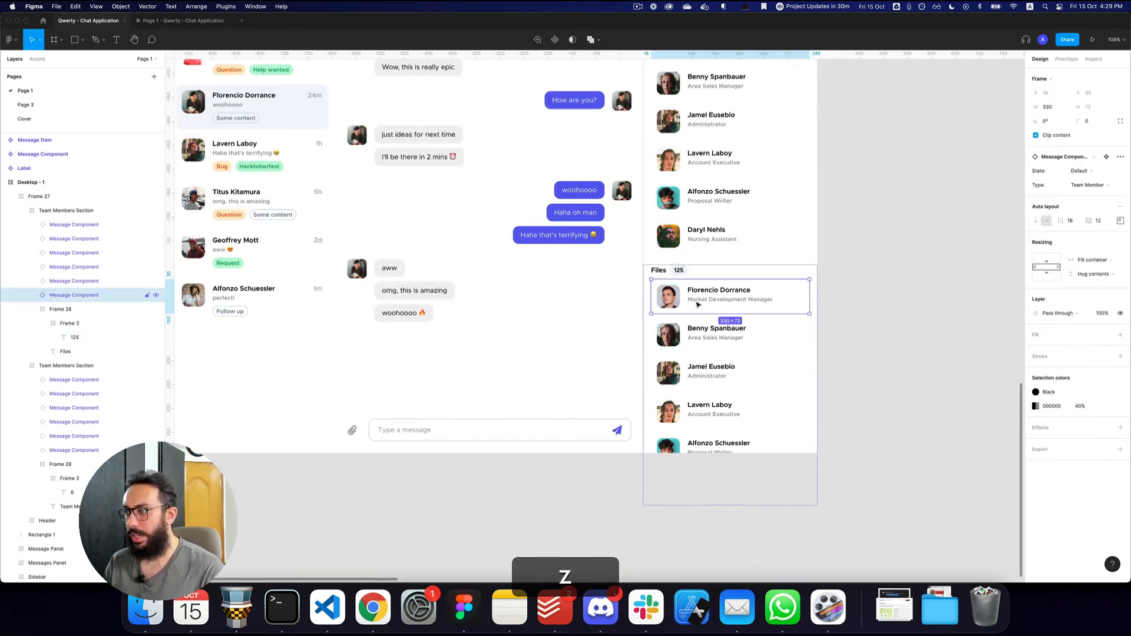
alt+click(780, 248)
key(space)
drag(916, 161, 518, 440)
drag(920, 247, 775, 316)
drag(936, 280, 674, 288)
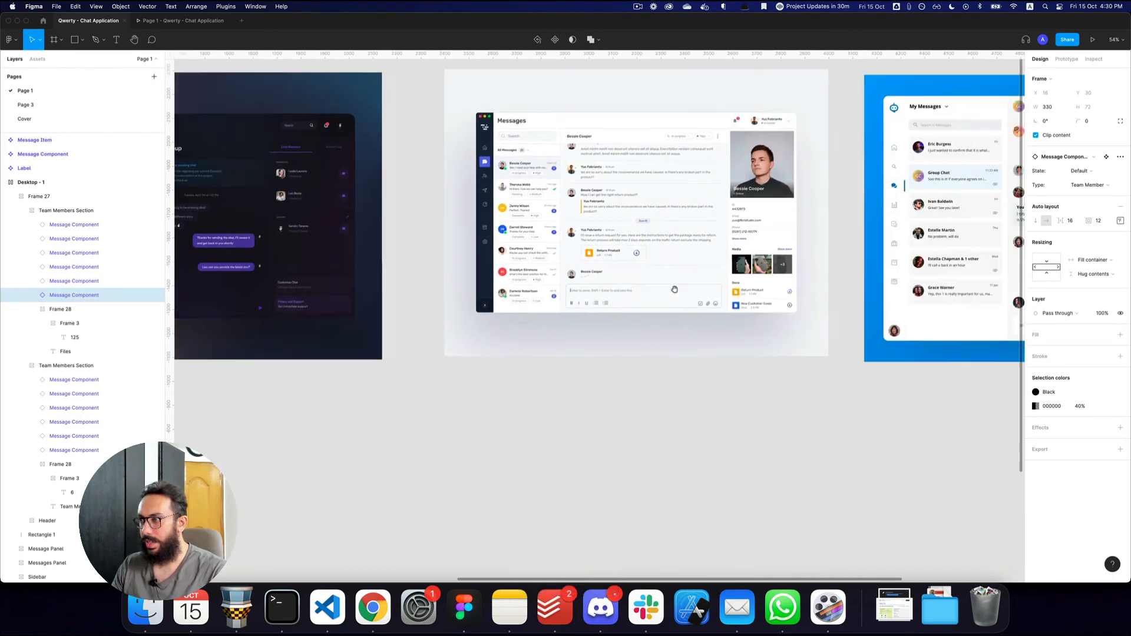
key(z)
click(822, 279)
click(822, 279)
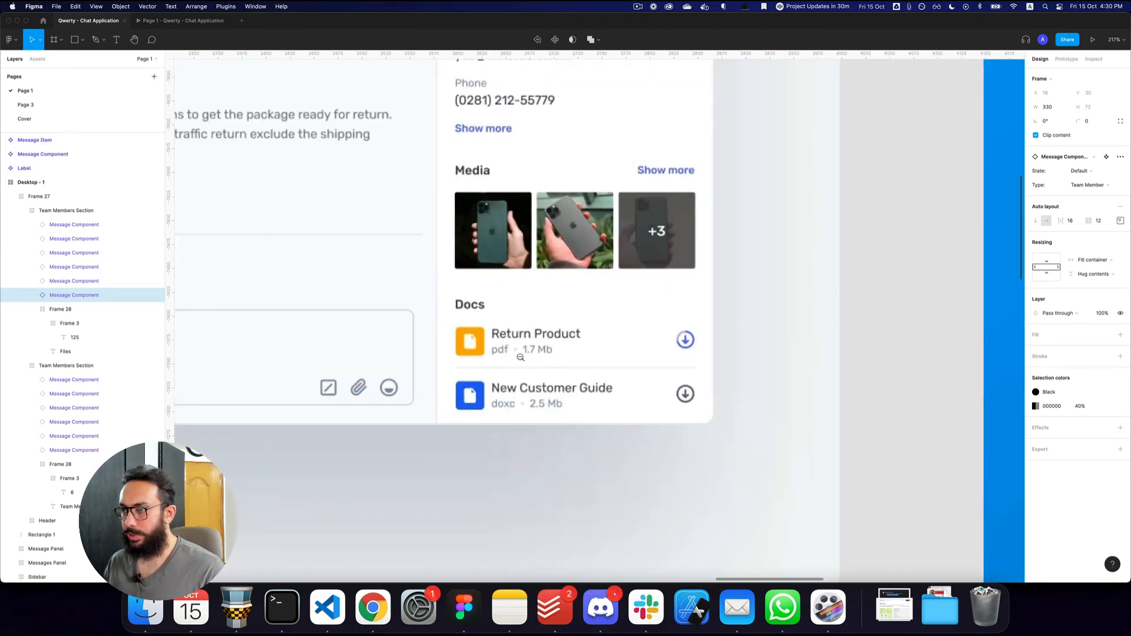
alt+click(553, 336)
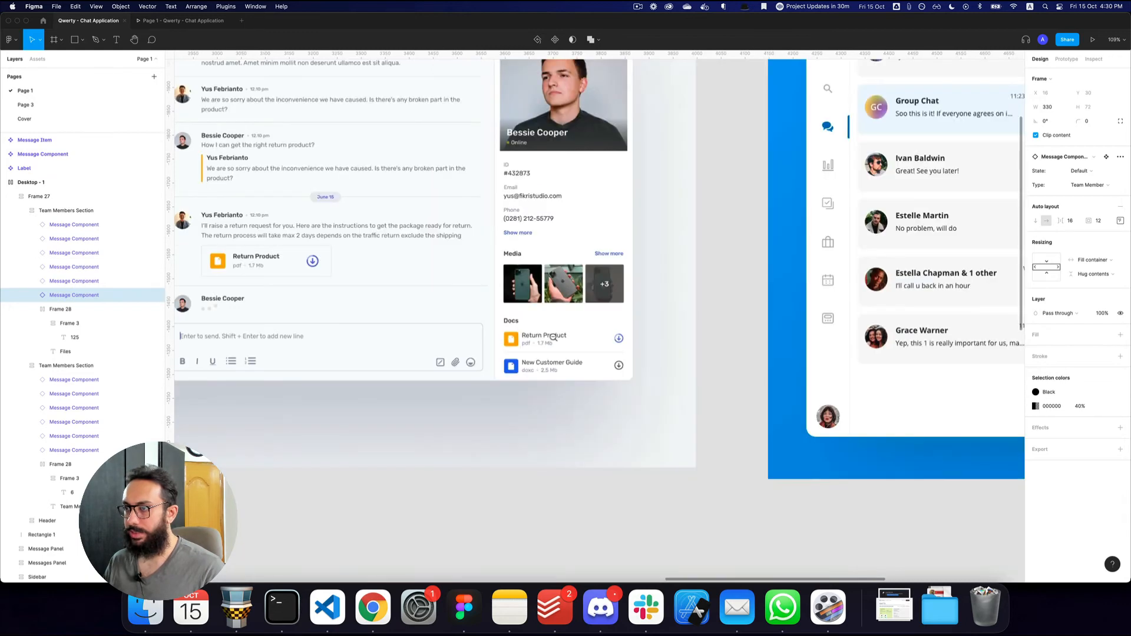
alt+click(555, 347)
alt+click(560, 348)
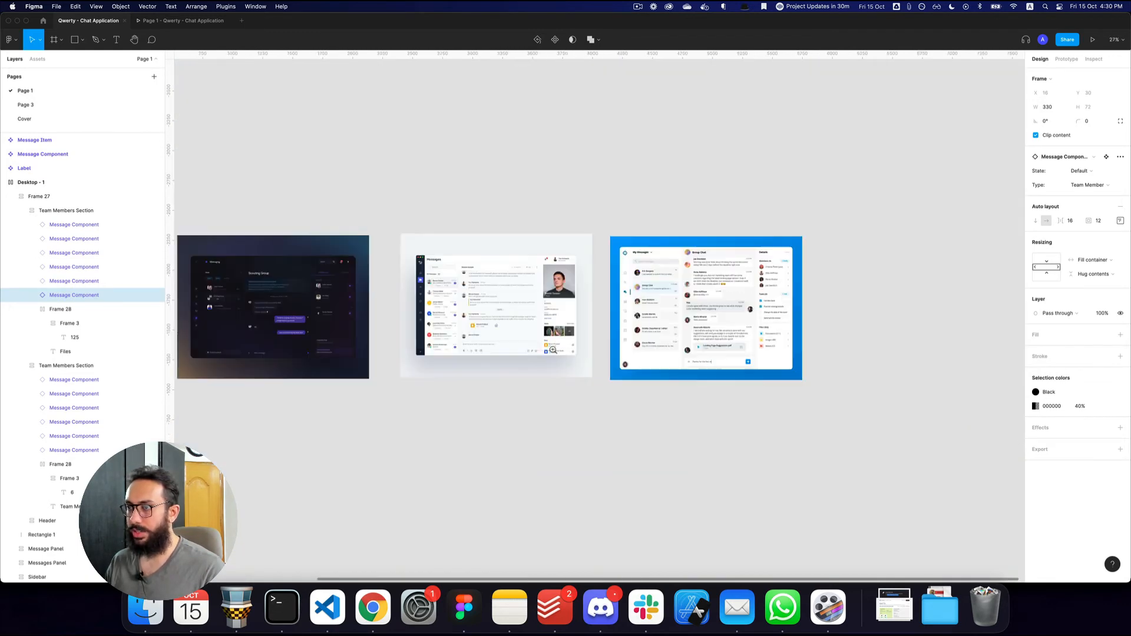
Step: Examine the first row of the Files section, its avatar and the section heading in the Directory panel
key(space)
drag(255, 456, 724, 294)
key(z)
click(589, 366)
click(595, 330)
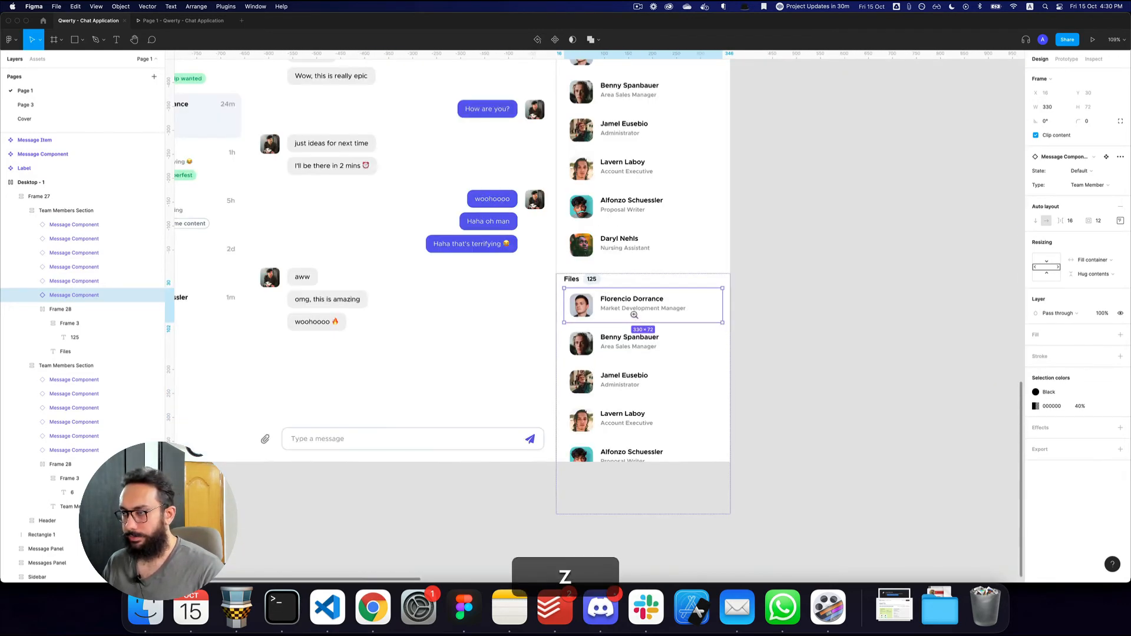
click(600, 295)
double_click(538, 293)
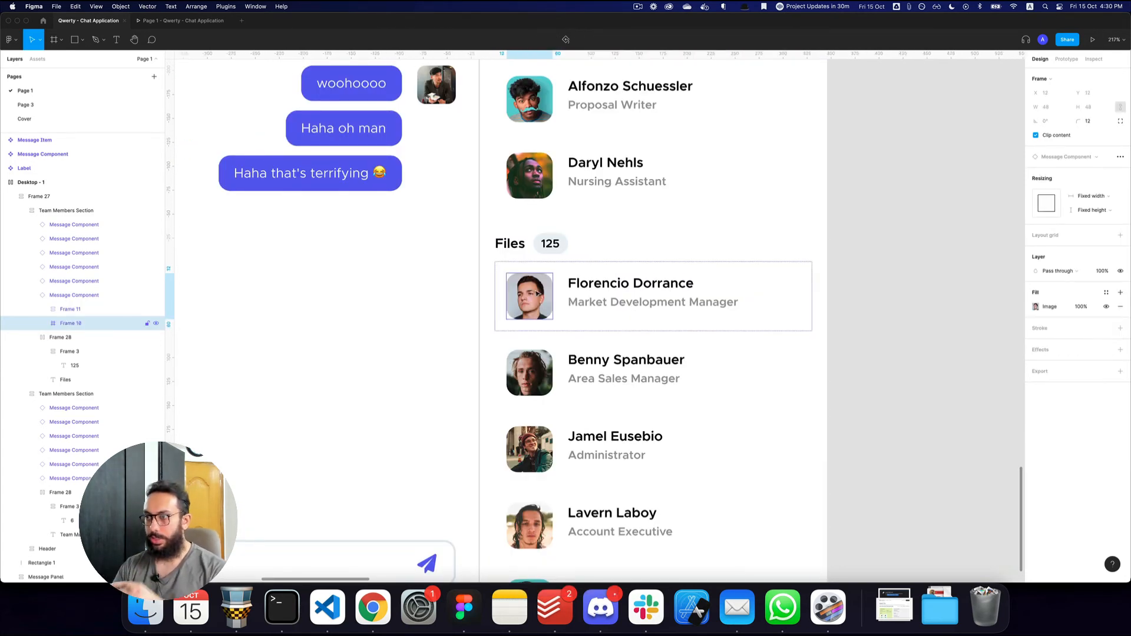
click(524, 245)
alt+click(561, 254)
scroll(560, 364, up, 5)
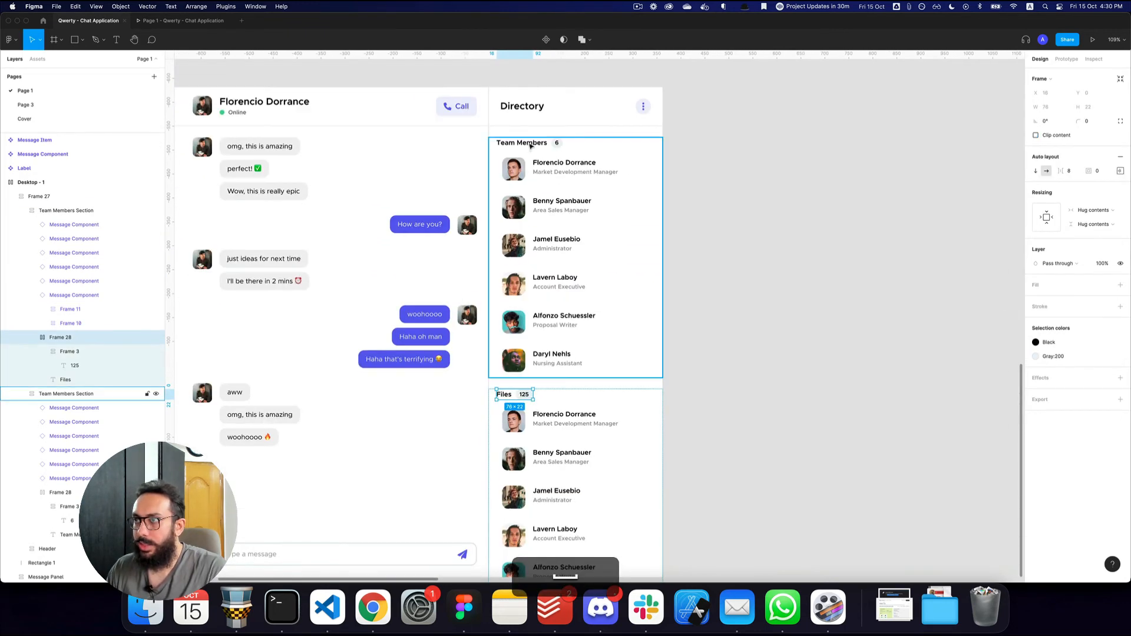
Step: Rename the frame holding the Team Members heading and badge as "Section Title" and turn it into a component
click(530, 144)
key(alt+shift+super+l)
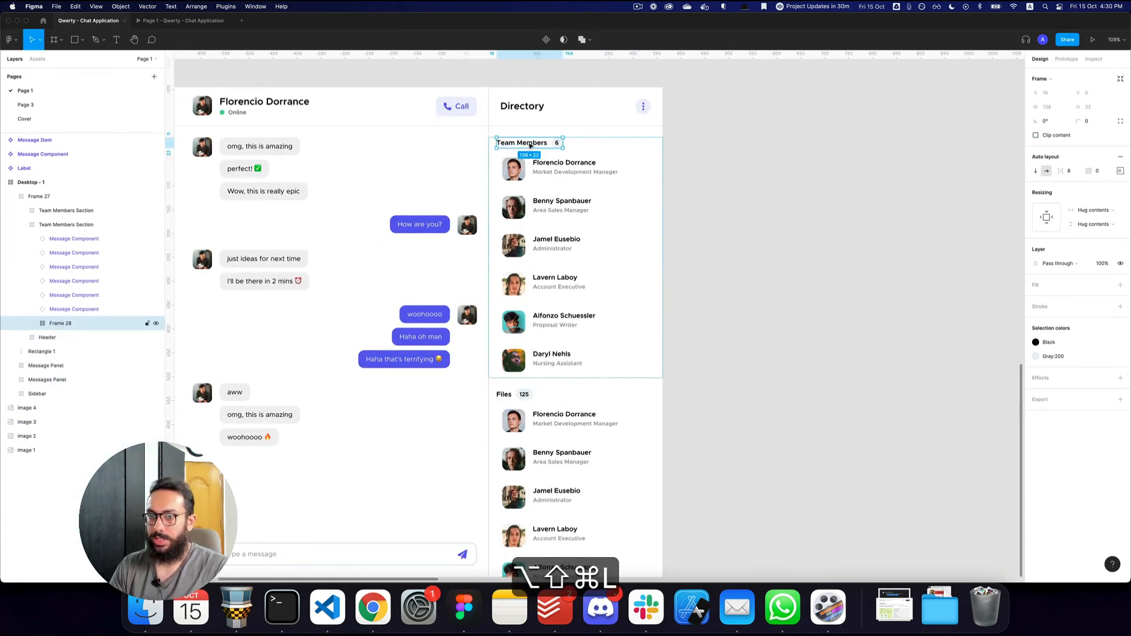
key(super+r)
text(SE)
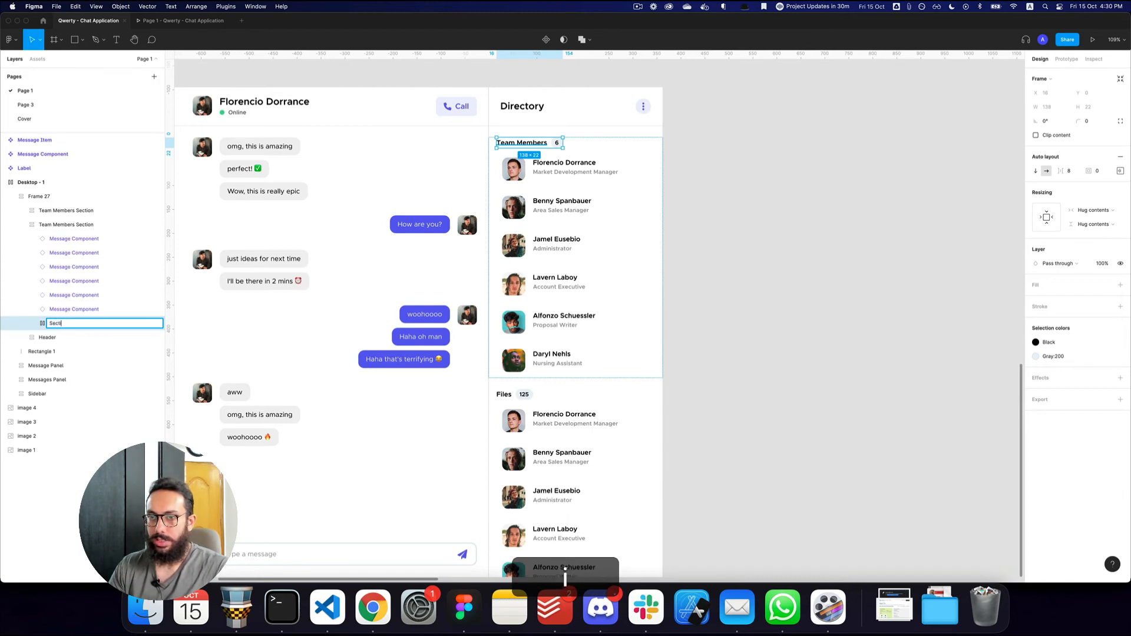
text(ction Title)
key(Return)
key(alt+super+k)
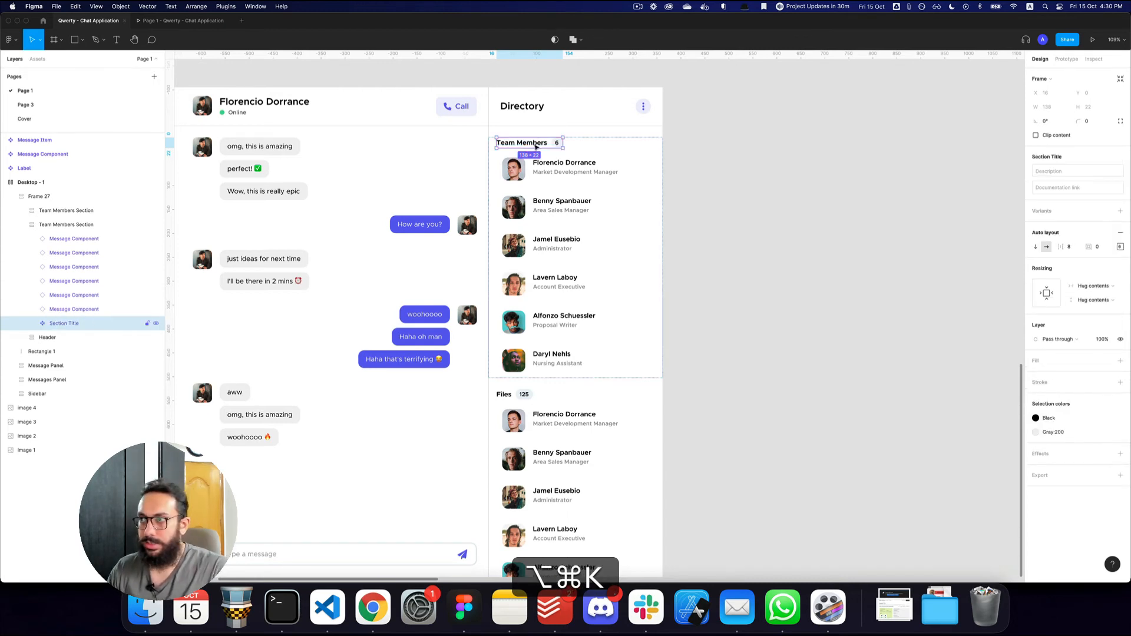
Step: Rename the component's heading text layer as "Title" and the badge's text layer as "Number"
super+click(536, 146)
key(shift+super+r)
text(Tit)
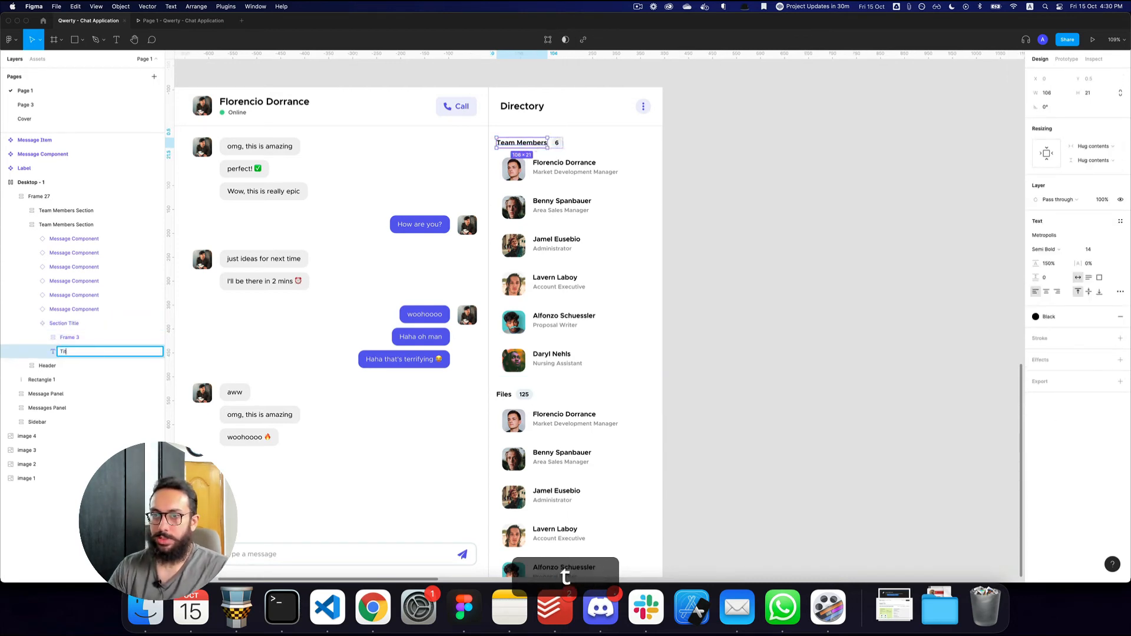
text(le)
key(Return)
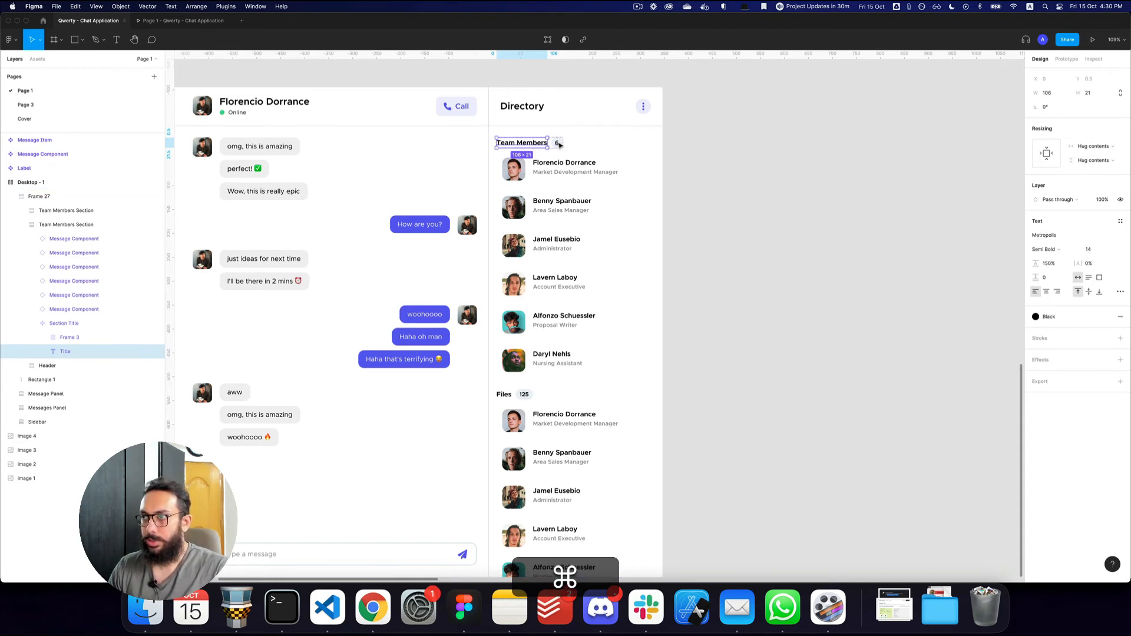
super+click(557, 144)
key(super+r)
key(shift+Return)
key(shift+Return)
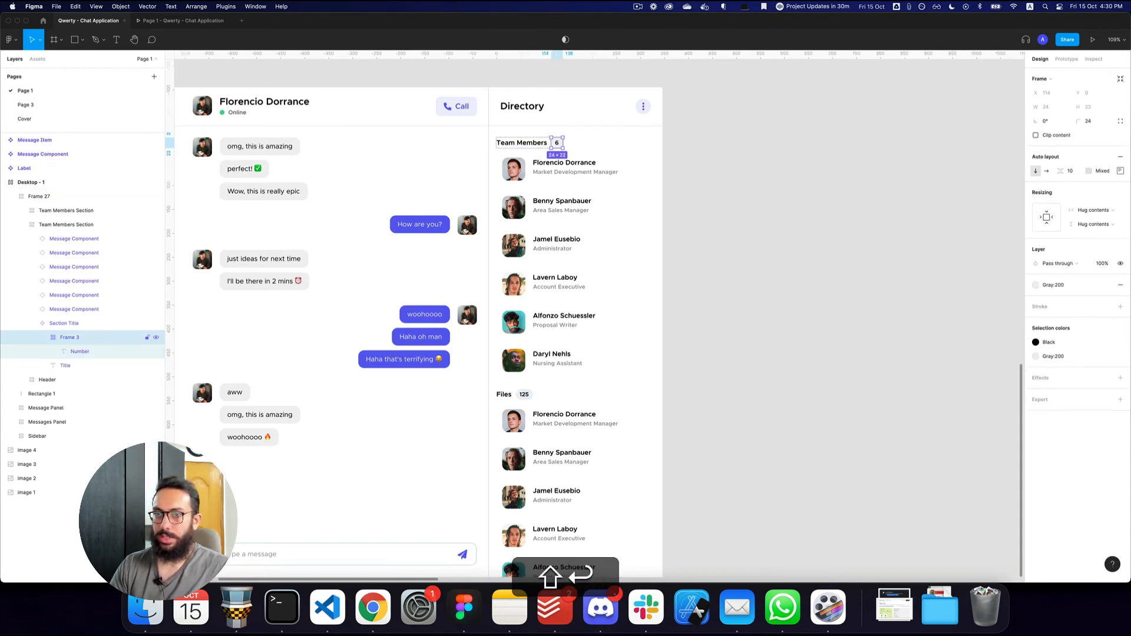
Step: Paste a copy of the Section Title component into the Files section and change its heading to "Files"
key(super+c)
double_click(529, 402)
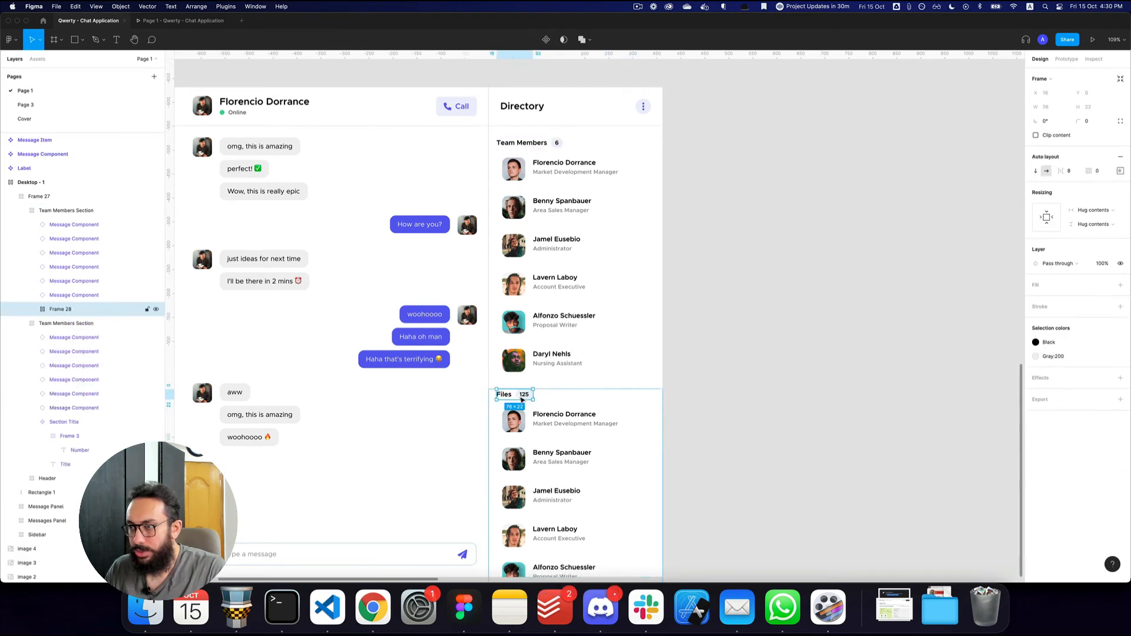
key(shift+super+v)
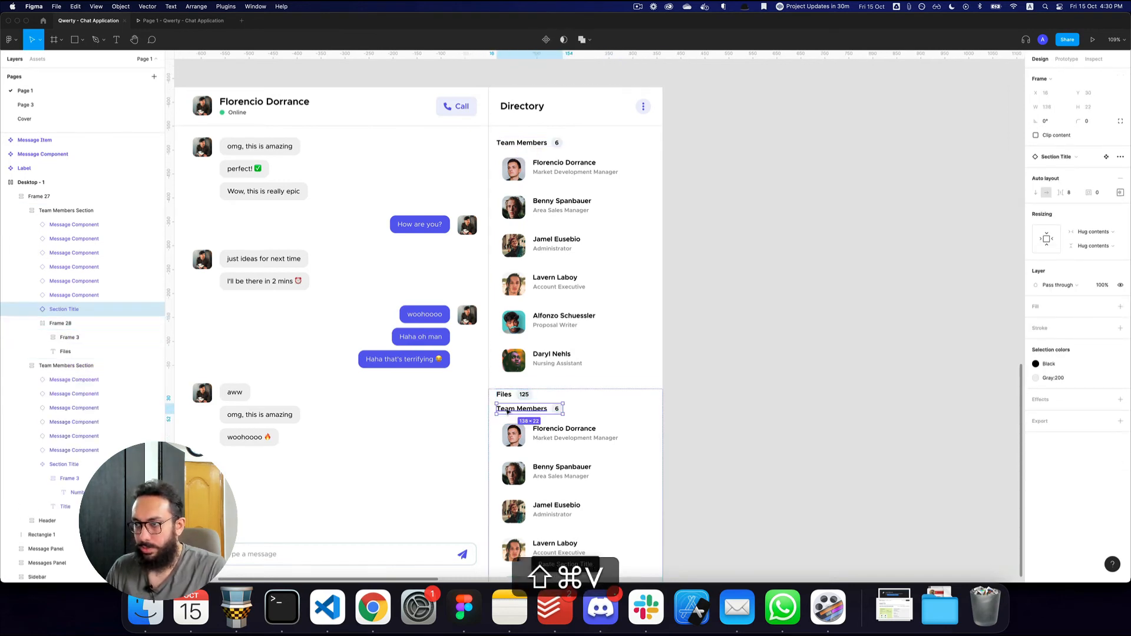
super+double_click(503, 409)
text(Files)
key(Escape)
Step: Remove the old Files heading frame and set the new heading's count badge to 125
click(521, 397)
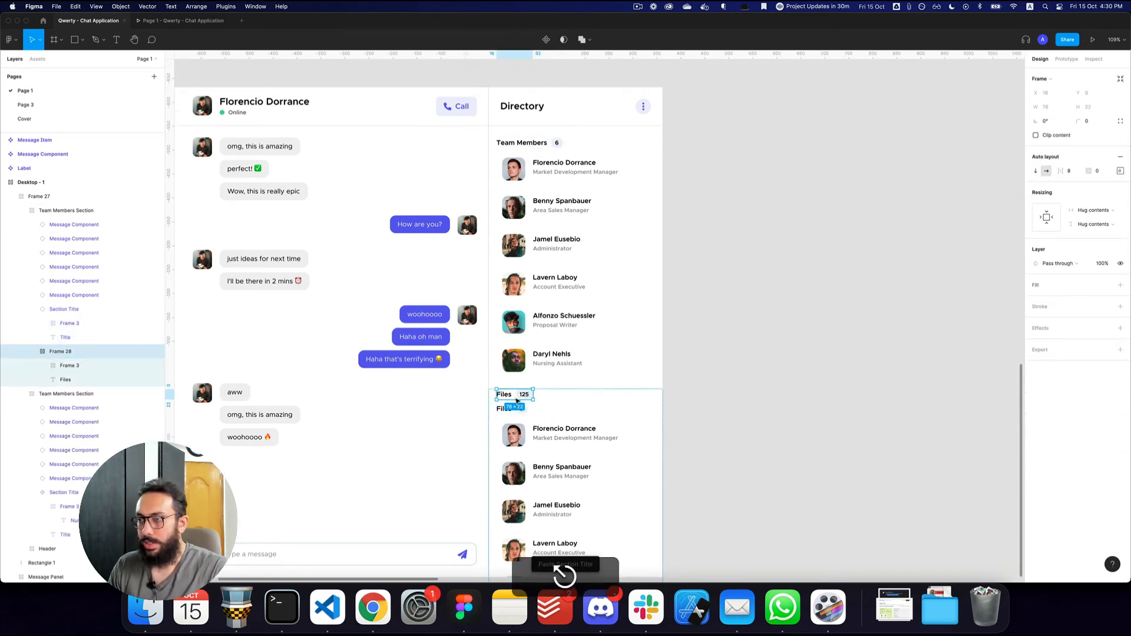
key(super+x)
super+click(523, 398)
key(Escape)
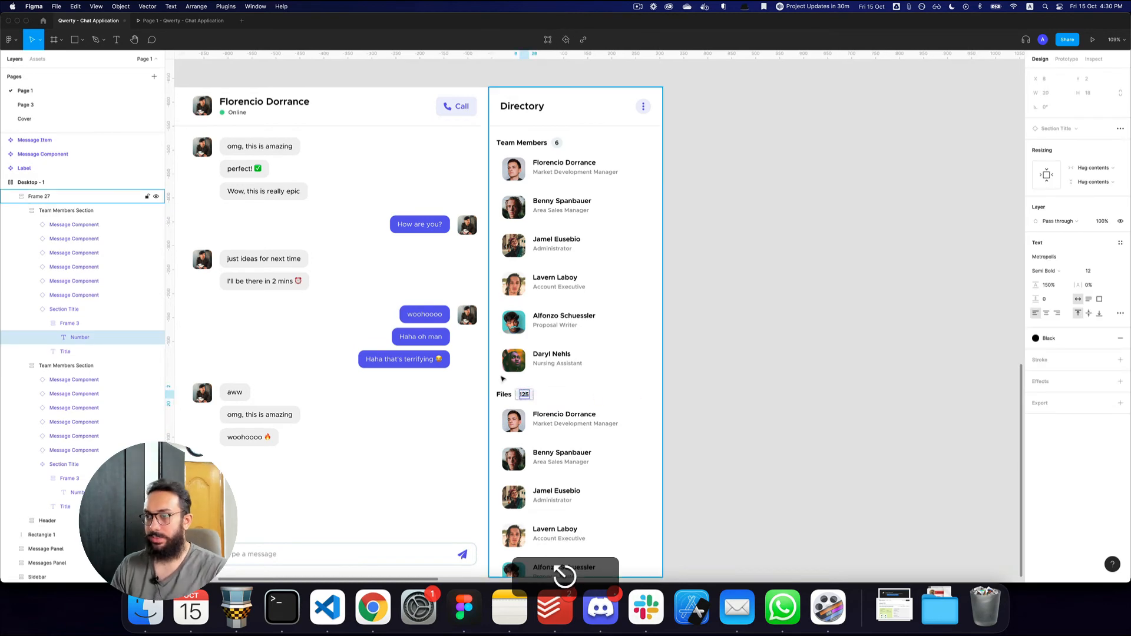
super+click(504, 396)
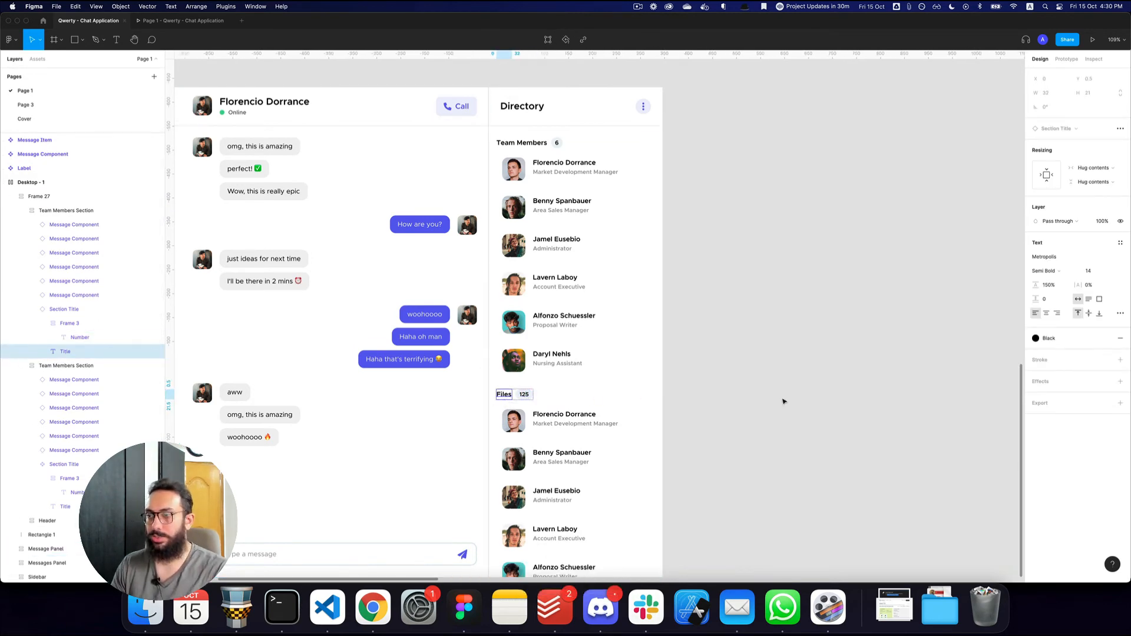
click(783, 399)
key(super+3)
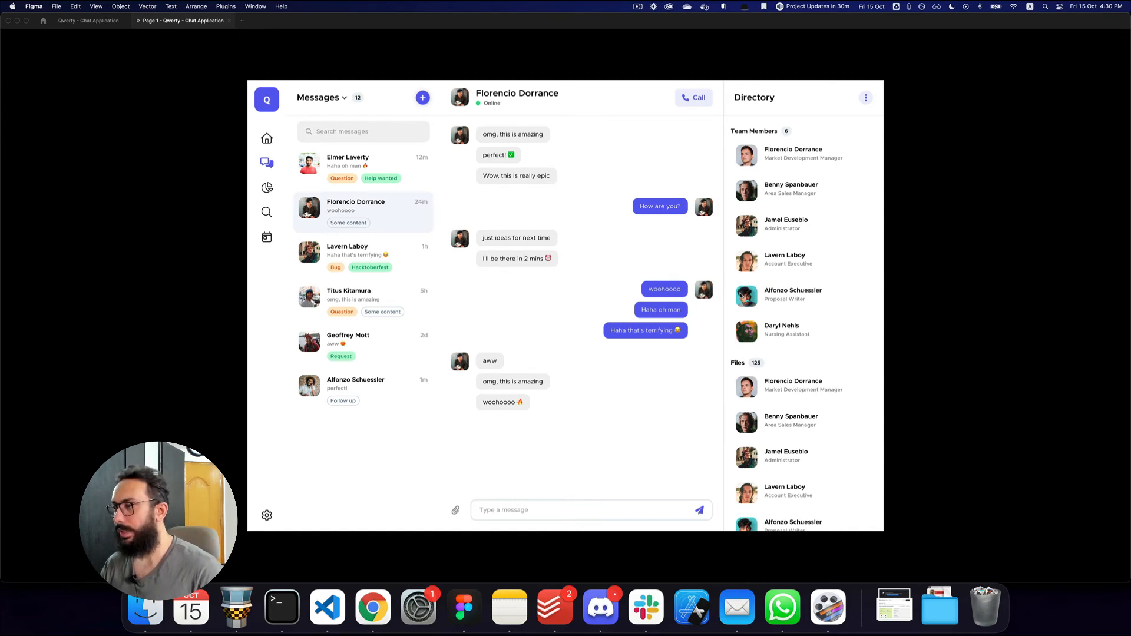
key(super+2)
Step: Add a container-width divider rectangle between the Team Members and Files sections and set its height to 1
key(r)
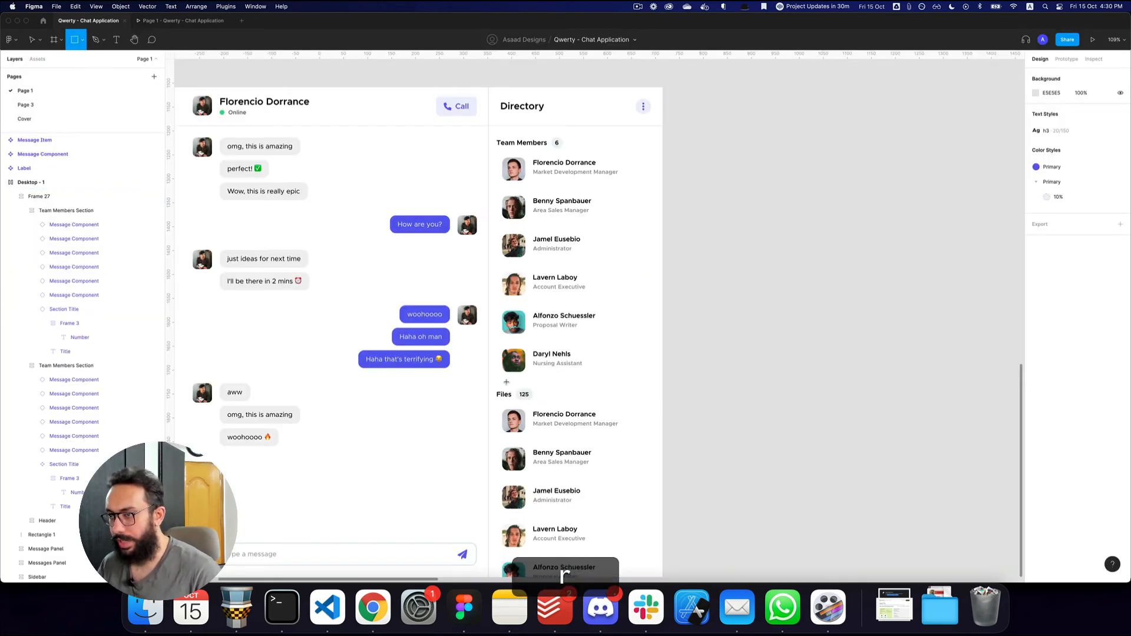
drag(506, 381, 580, 387)
click(1058, 160)
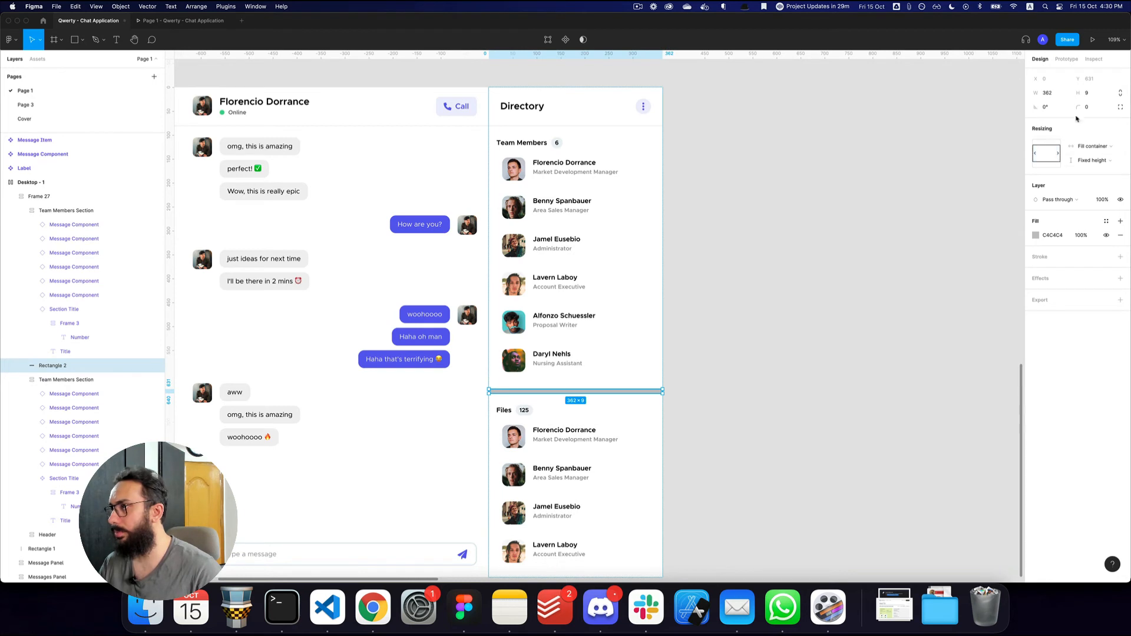
text(1)
key(Return)
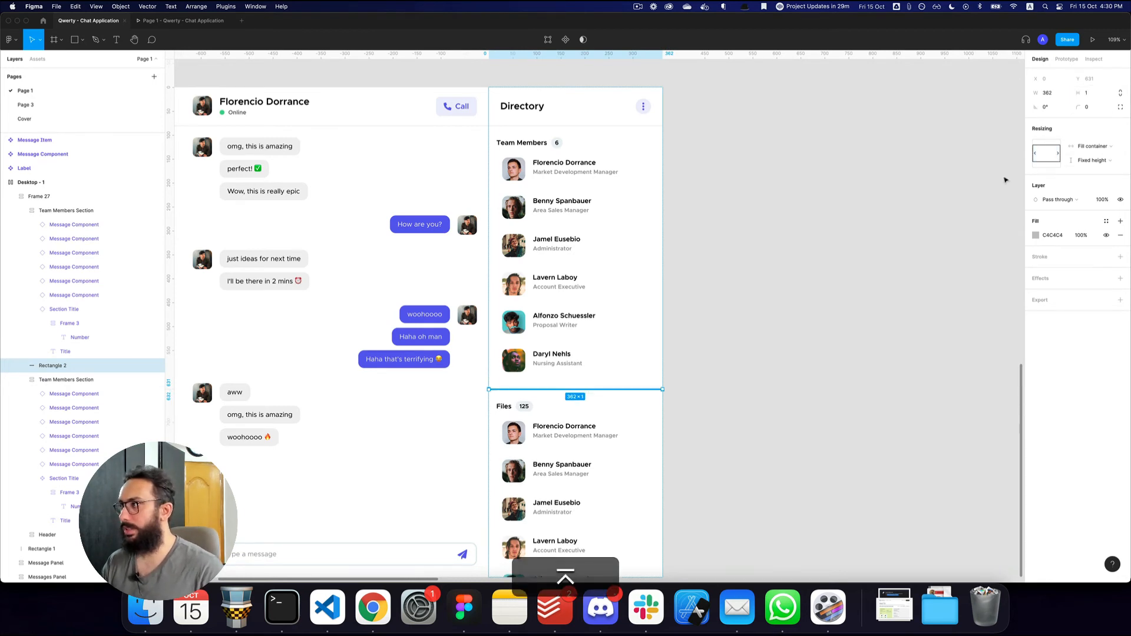
Step: Try setting the divider's opacity to 20%
scroll(765, 319, down, 2)
key(super+2)
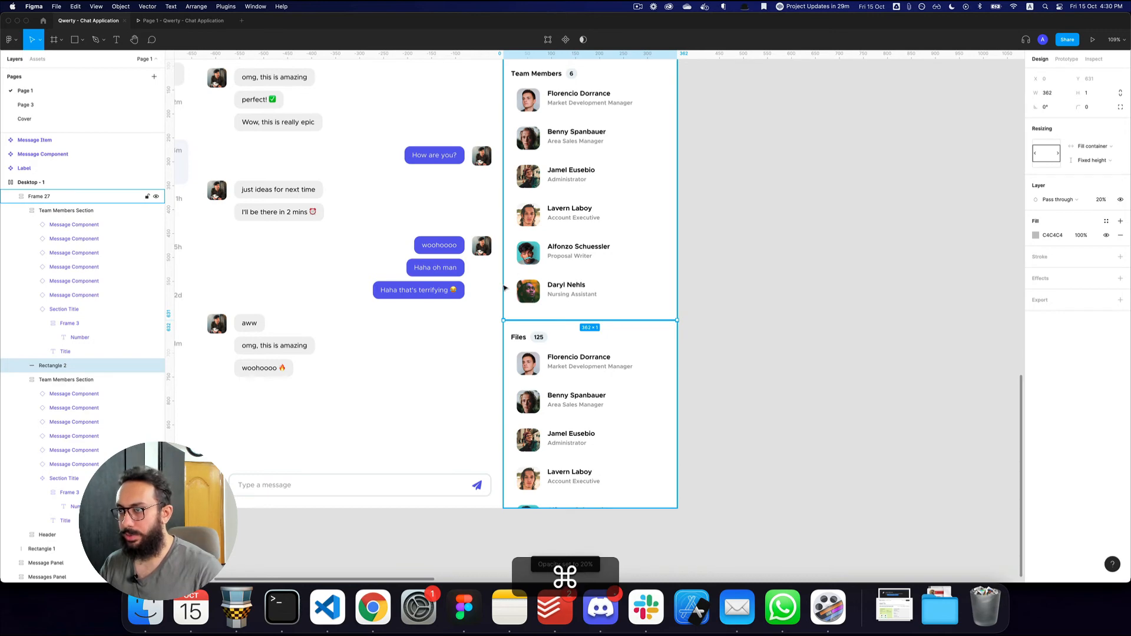
key(super+z)
Step: Match the horizontal divider's fill to the vertical separator beside the Directory panel, 000000 at 8%
scroll(505, 289, up, 10)
super+click(510, 289)
key(alt+super+c)
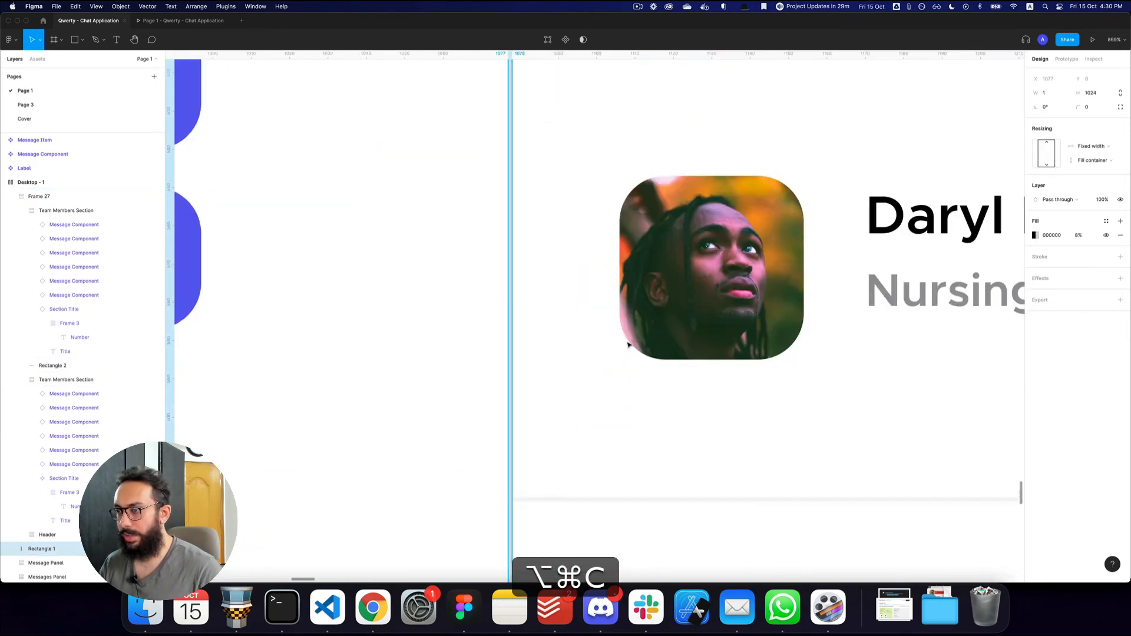
scroll(628, 345, down, 4)
super+click(566, 252)
key(super+v)
key(super+z)
scroll(631, 279, down, 4)
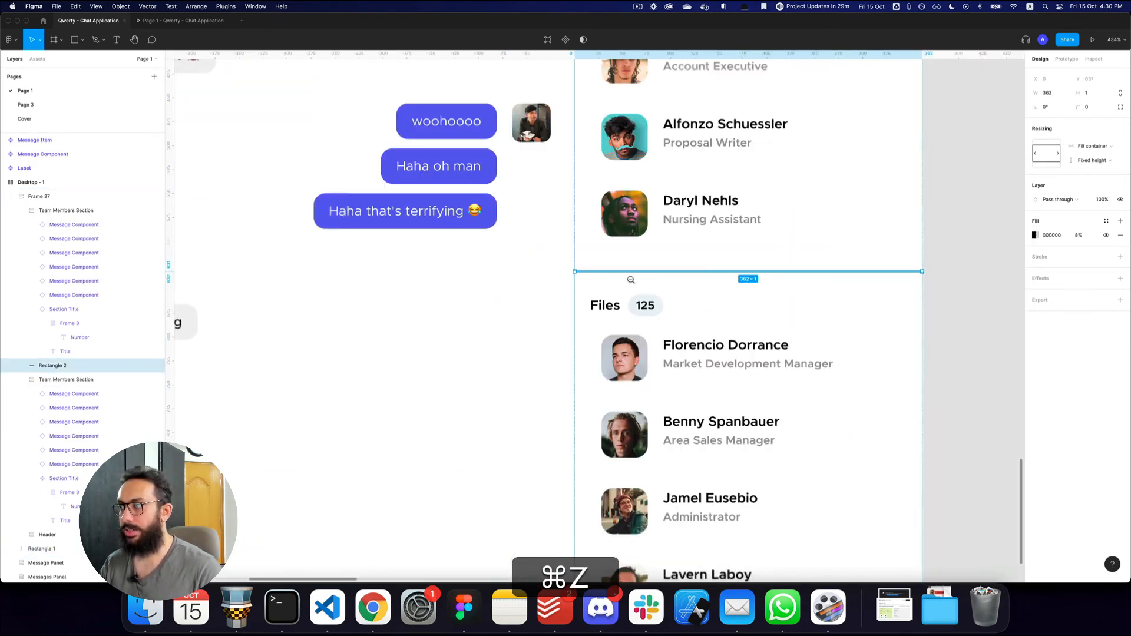
click(1040, 257)
click(991, 262)
key(super+z)
key(super+z)
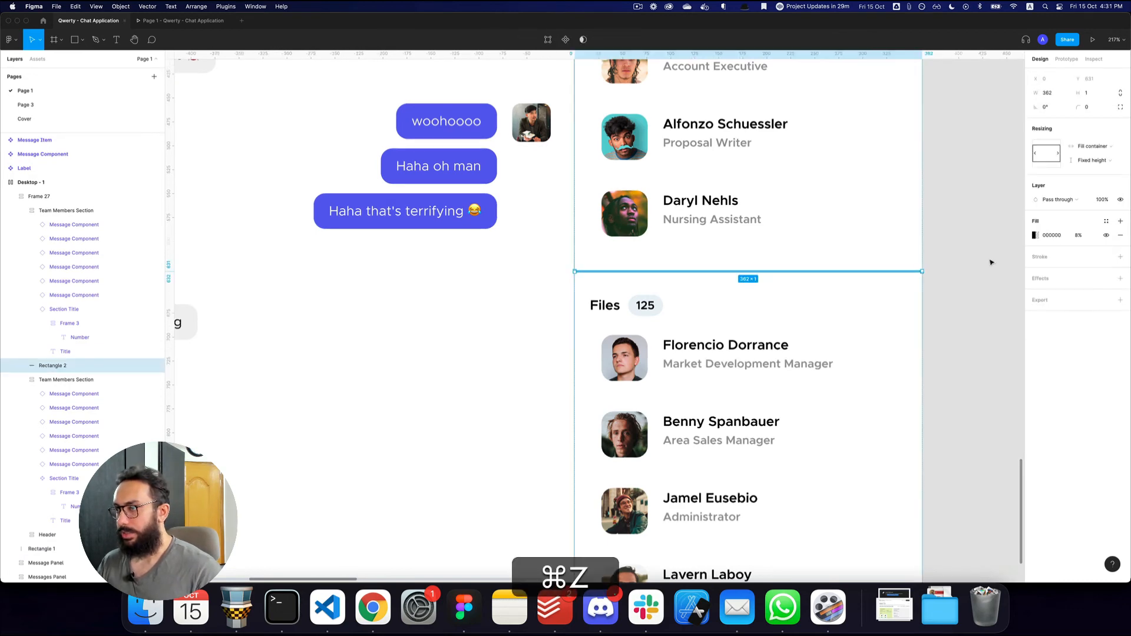
Step: Detach the first row of the Files section from its Message Component
key(super+3)
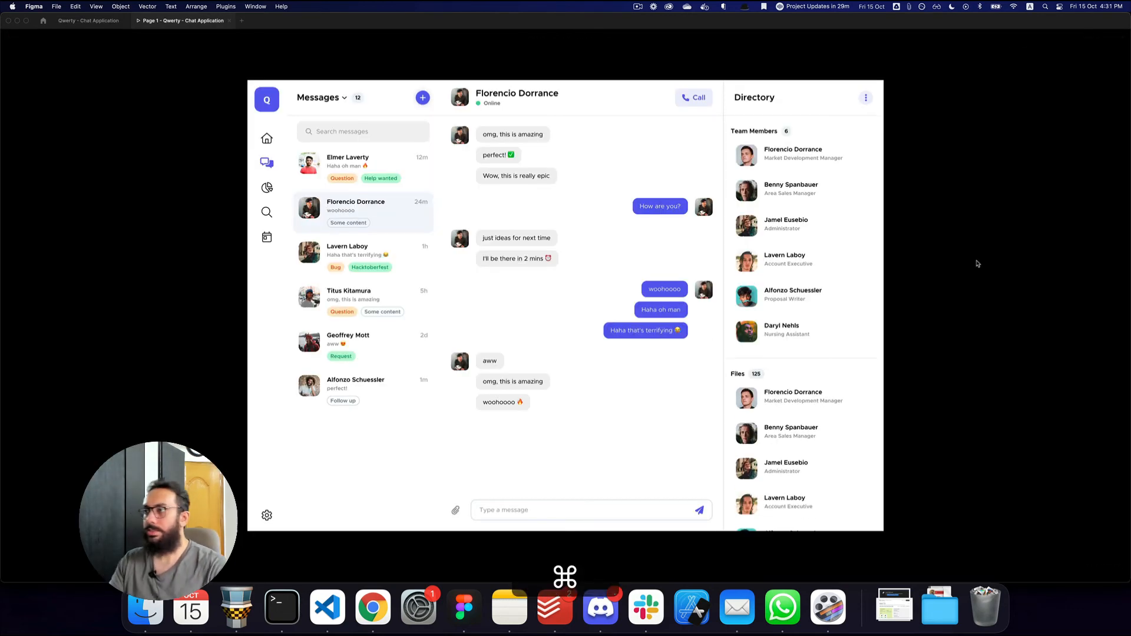
key(super+2)
drag(968, 329, 750, 204)
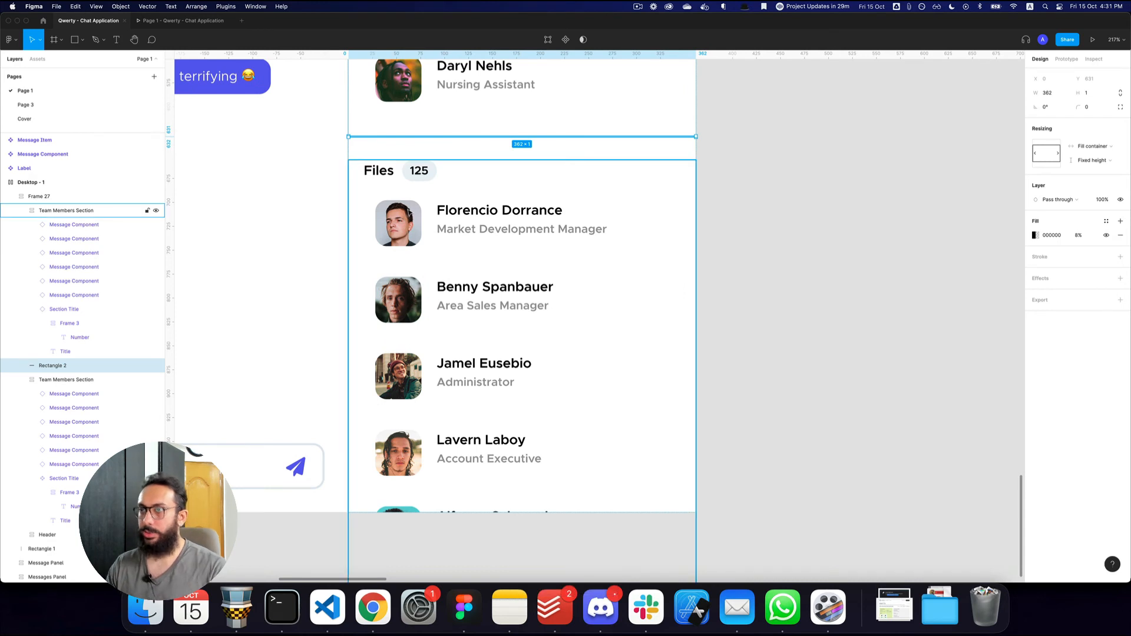
super+click(409, 213)
click(455, 203)
click(455, 199)
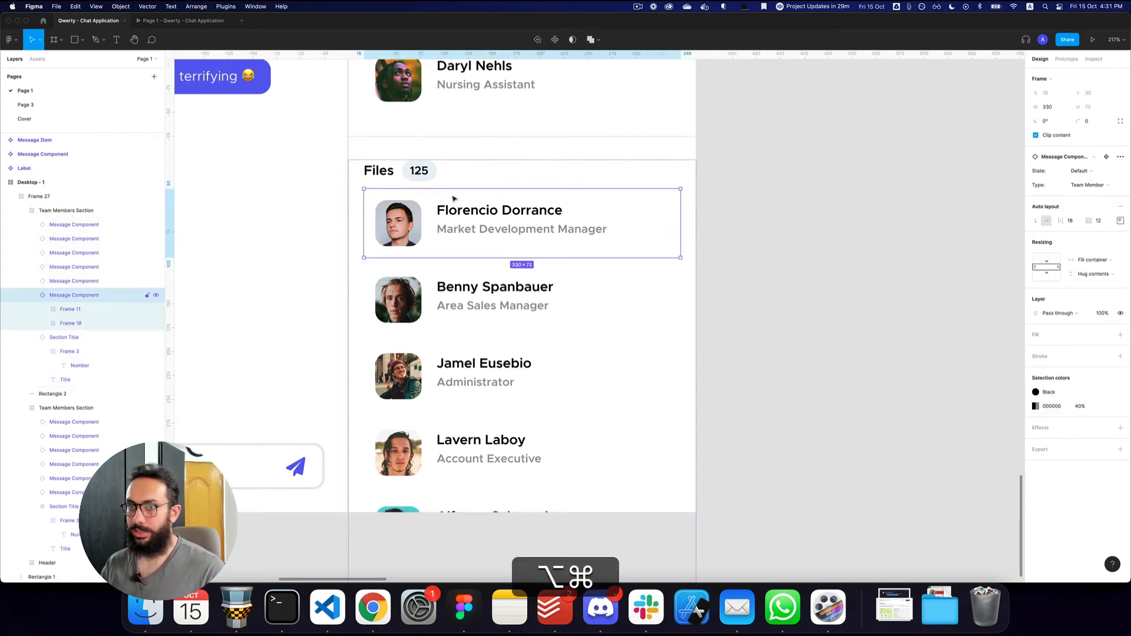
key(alt+super+b)
Step: Replace the photo fill of the first Files row's avatar frame with the Primary 10% color style
key(z)
click(415, 214)
click(415, 214)
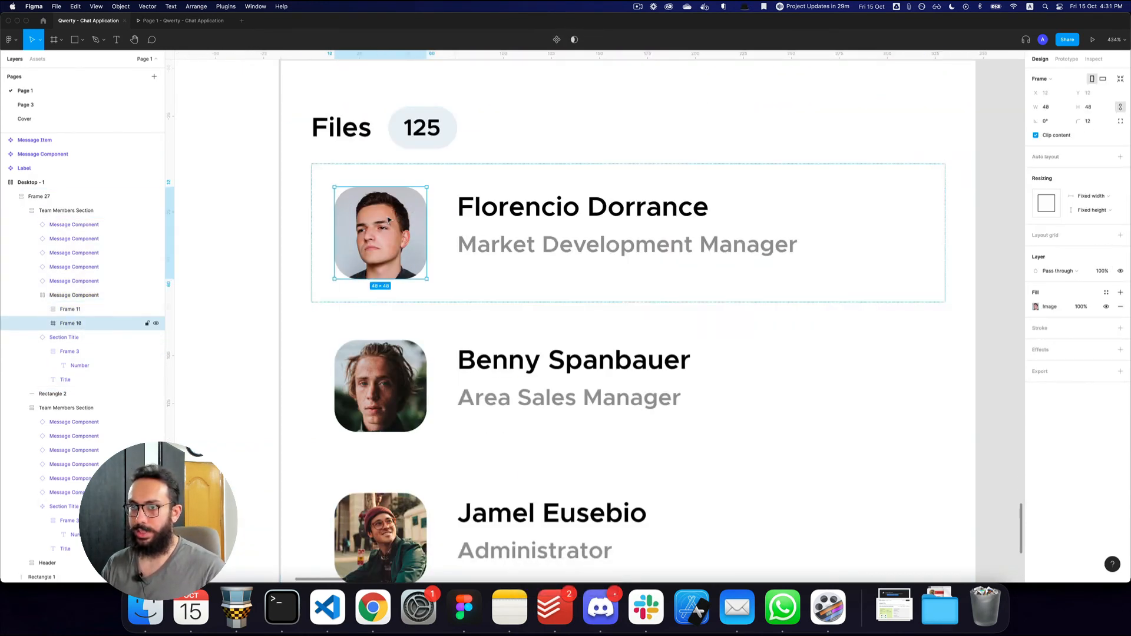
click(1119, 307)
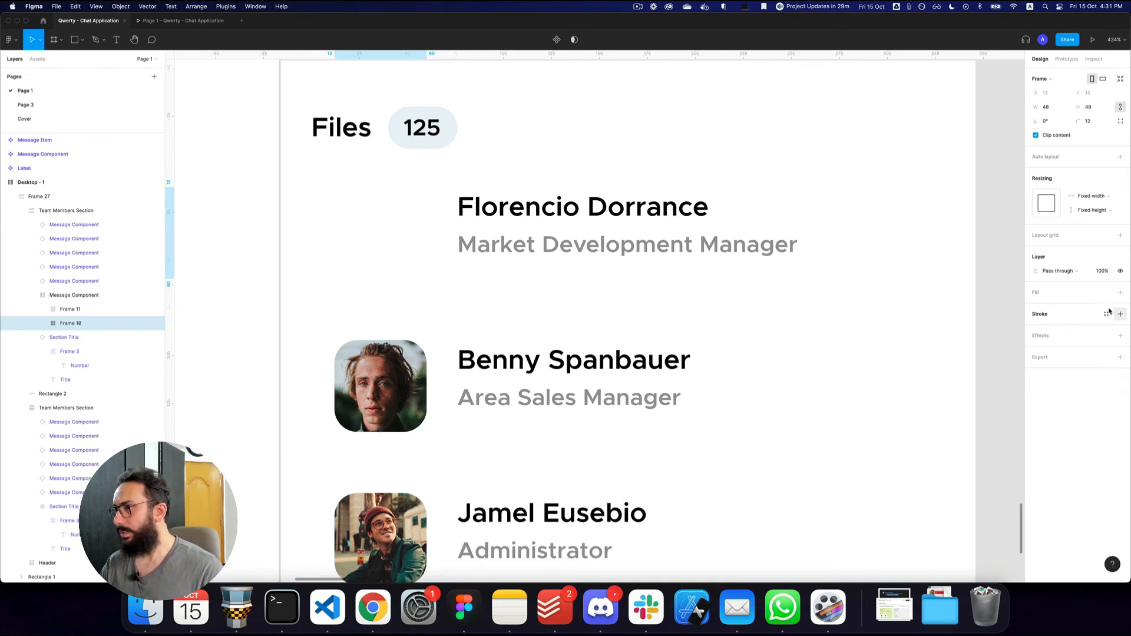
click(1107, 293)
click(1116, 344)
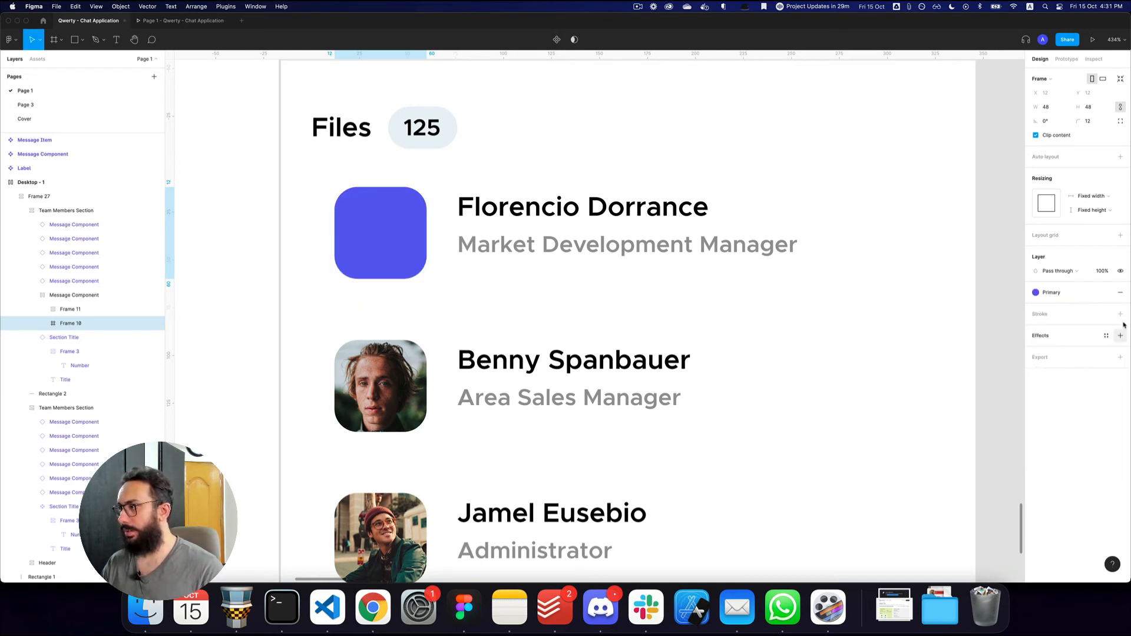
click(1107, 293)
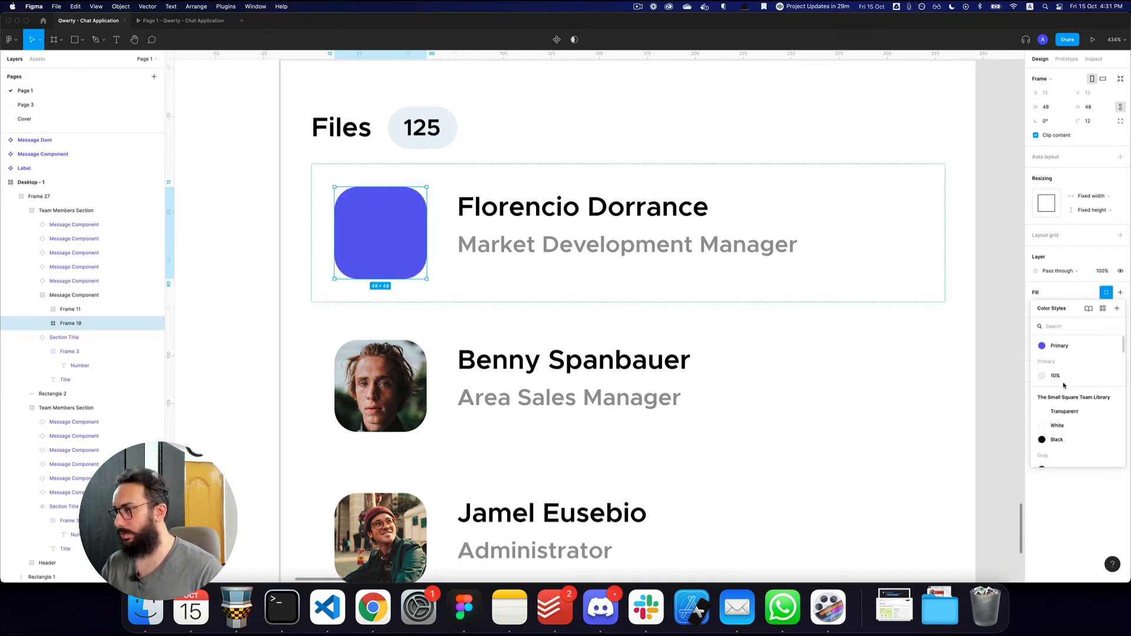
click(1061, 378)
Step: Examine the light reference chat design again for how its file entries are presented
key(z)
alt+click(437, 231)
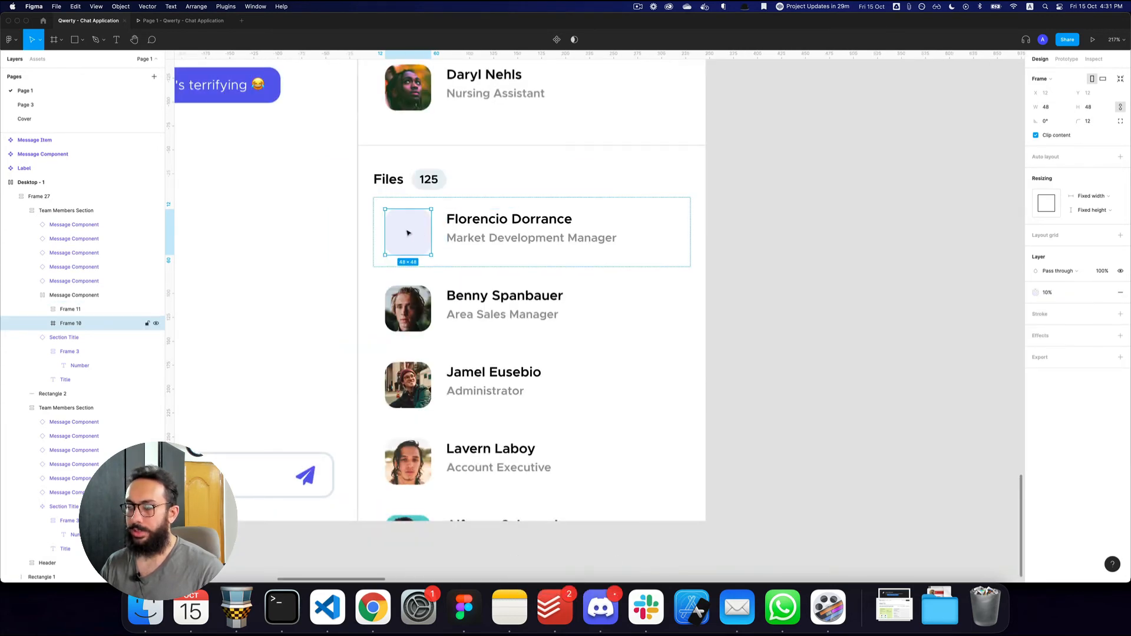
key(z)
alt+click(514, 236)
alt+click(513, 236)
scroll(648, 221, up, 7)
scroll(648, 221, right, 10)
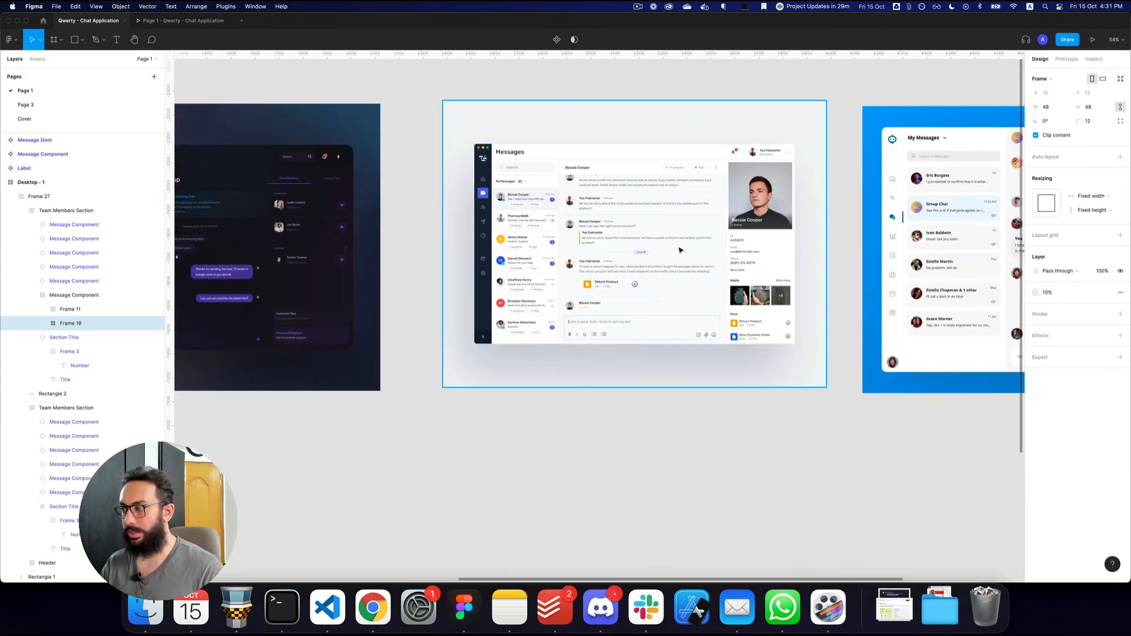
scroll(767, 322, left, 11)
scroll(767, 322, down, 5)
key(z)
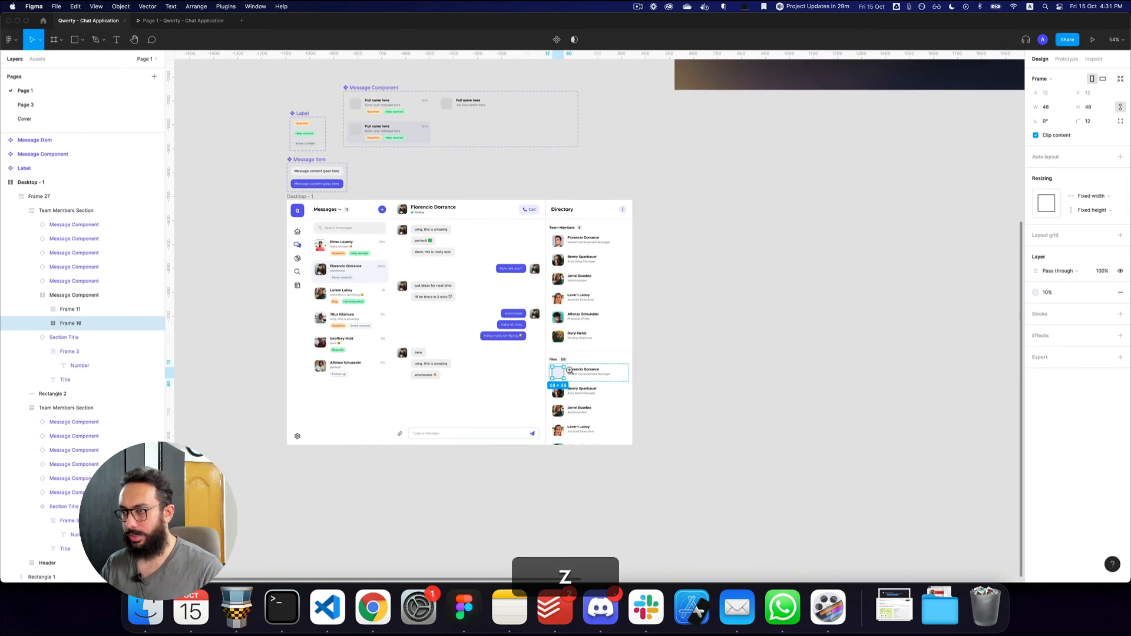
click(570, 370)
click(570, 370)
key(t)
click(518, 375)
key(Escape)
Step: Copy the magnifier icon from the message search field into the first Files row's avatar frame, centred horizontally and vertically
key(z)
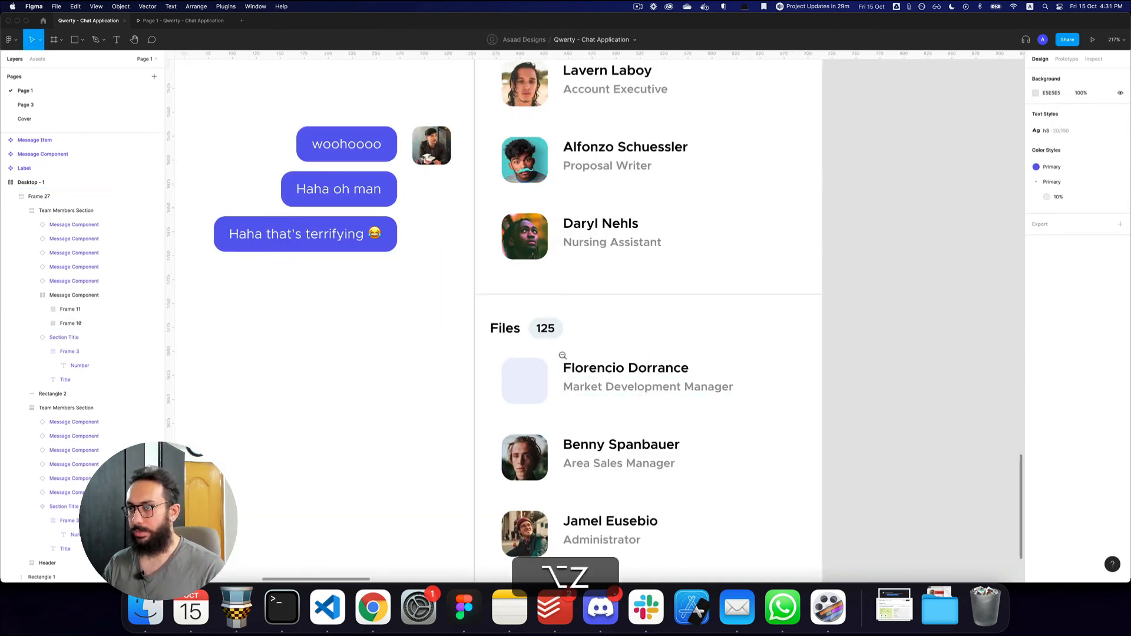
alt+click(562, 355)
drag(423, 324, 609, 348)
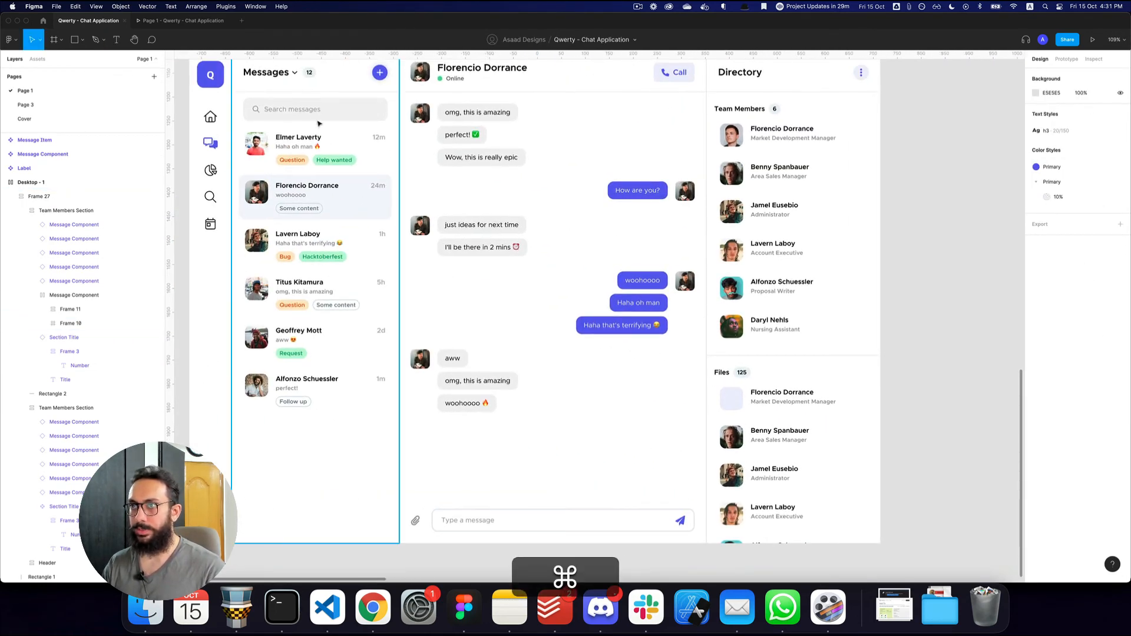
super+click(257, 109)
key(super+alt+c)
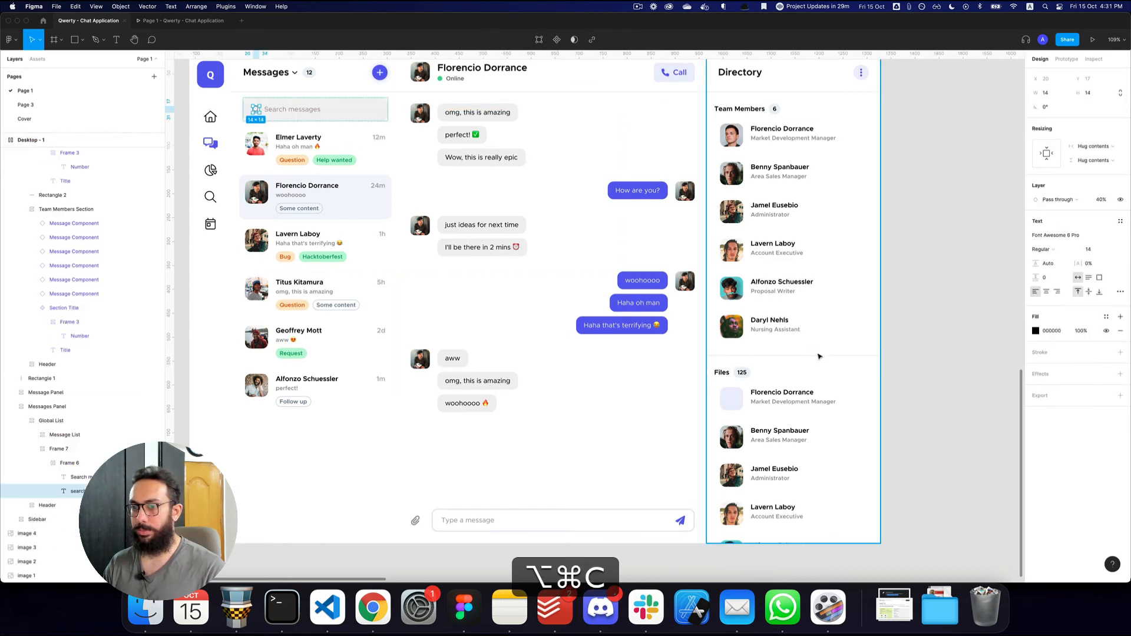
key(super+z)
click(811, 378)
super+click(652, 424)
key(super+v)
key(alt+h)
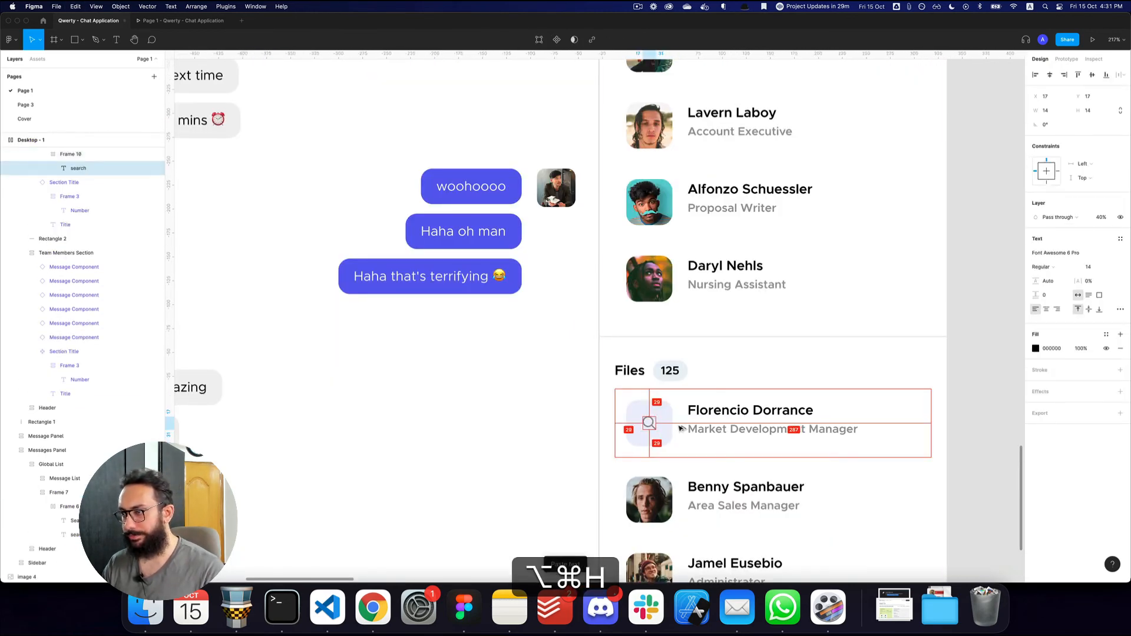
key(alt+v)
Step: Add a centre-aligned auto layout to the icon frame in the first Files row
key(z)
click(661, 428)
click(680, 414)
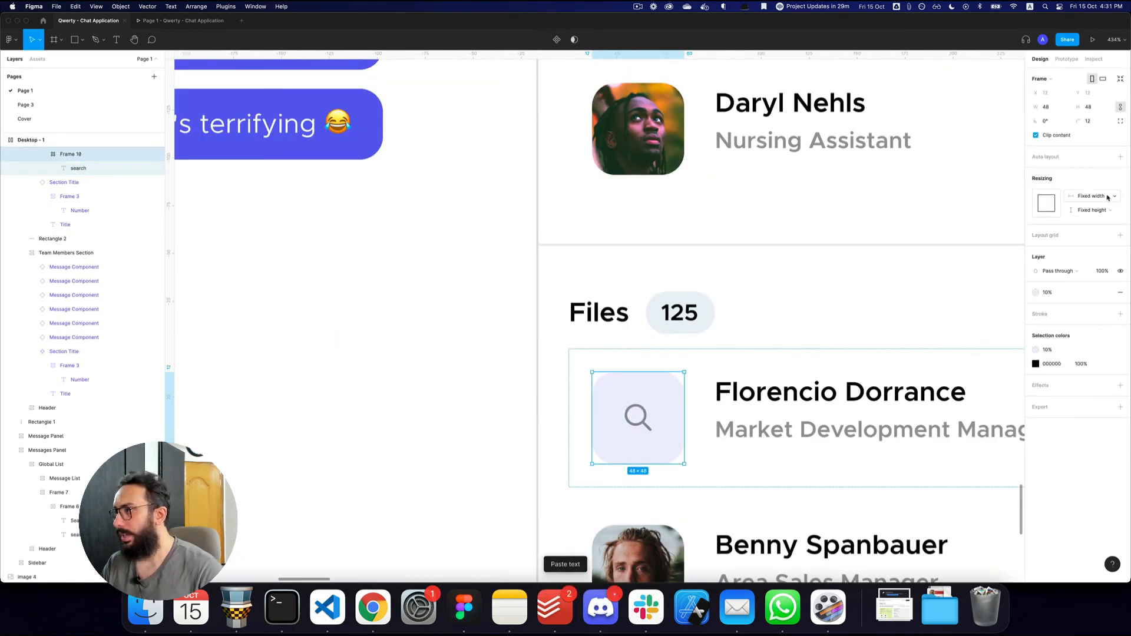
key(shift+a)
click(1121, 171)
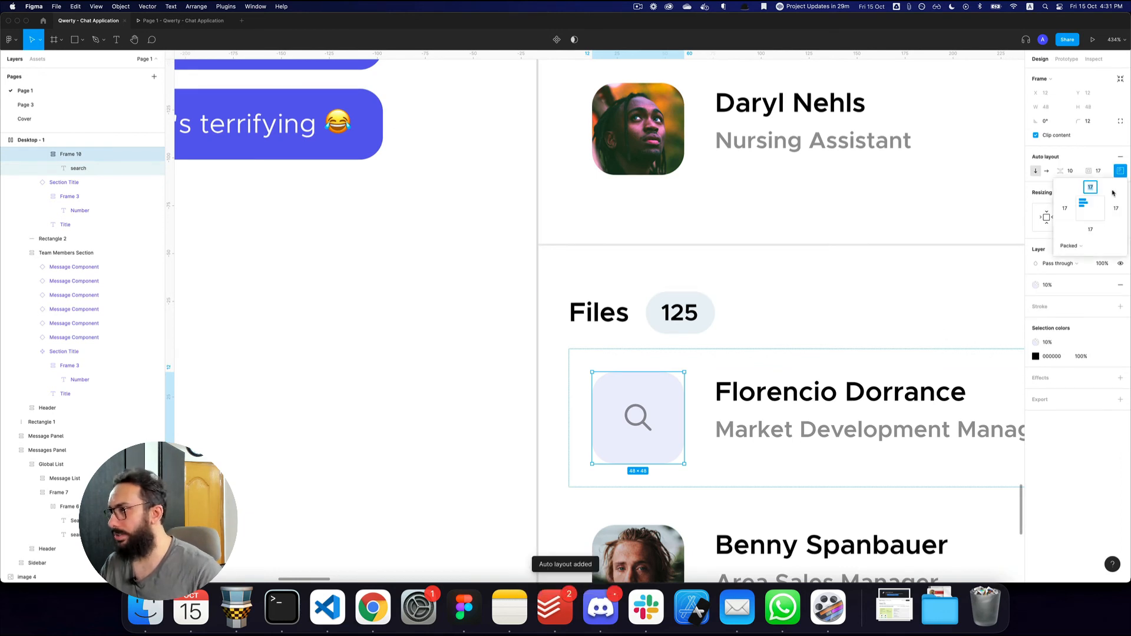
click(1100, 156)
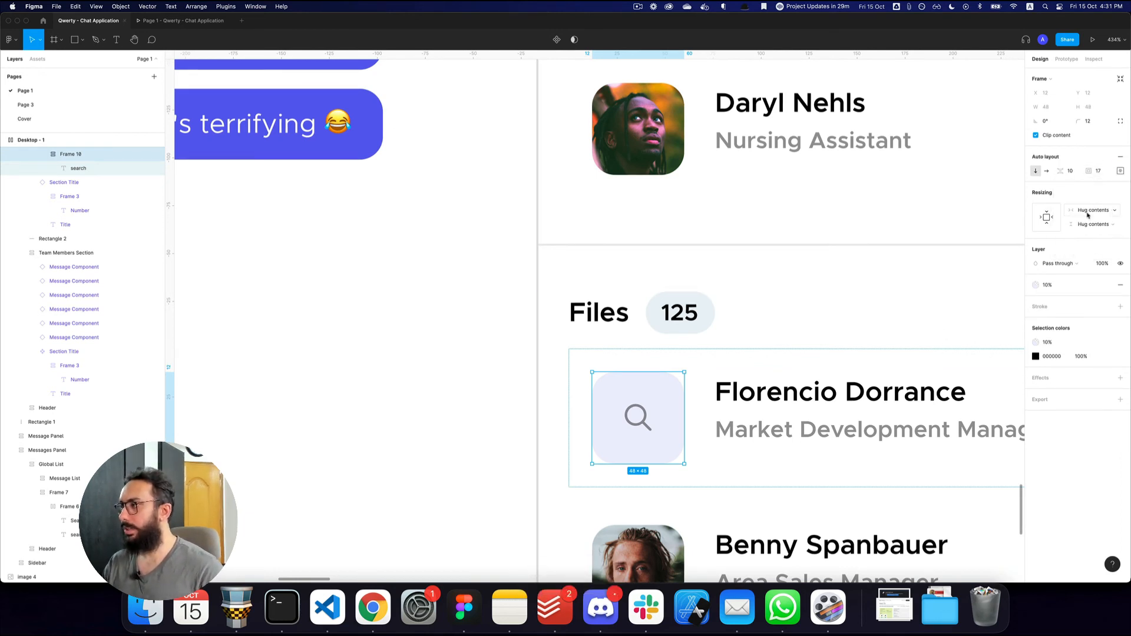
Step: Set the icon frame's horizontal and vertical resizing to fixed width and fixed height, keeping it at 48 × 48
click(1087, 213)
click(1087, 221)
click(1087, 226)
click(1087, 226)
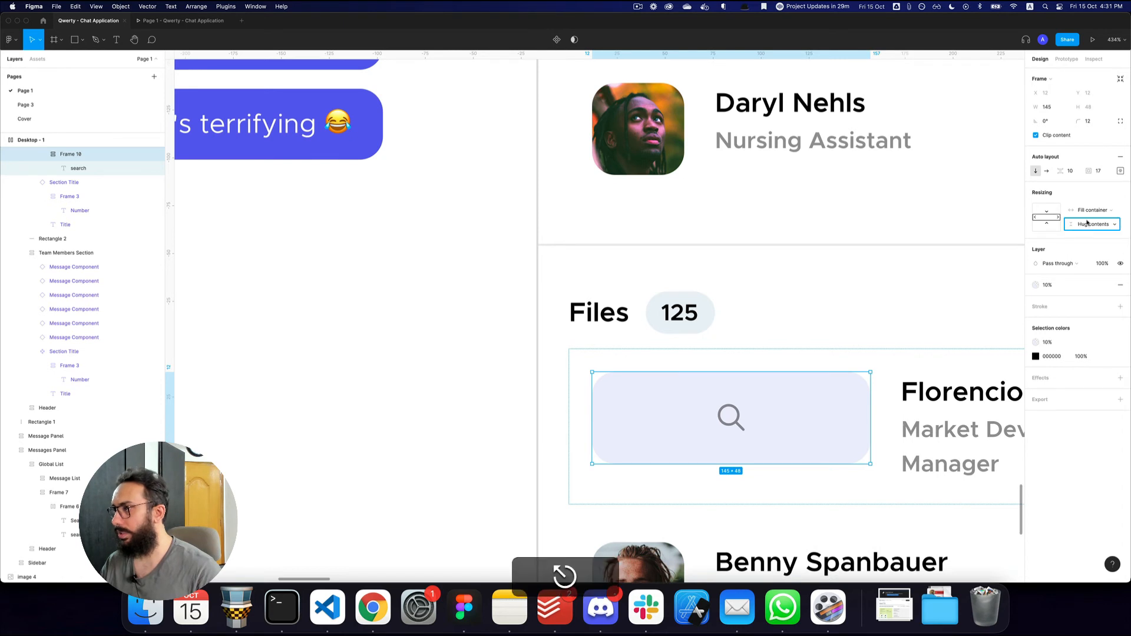
key(super+z)
click(1088, 224)
click(1087, 224)
click(1087, 224)
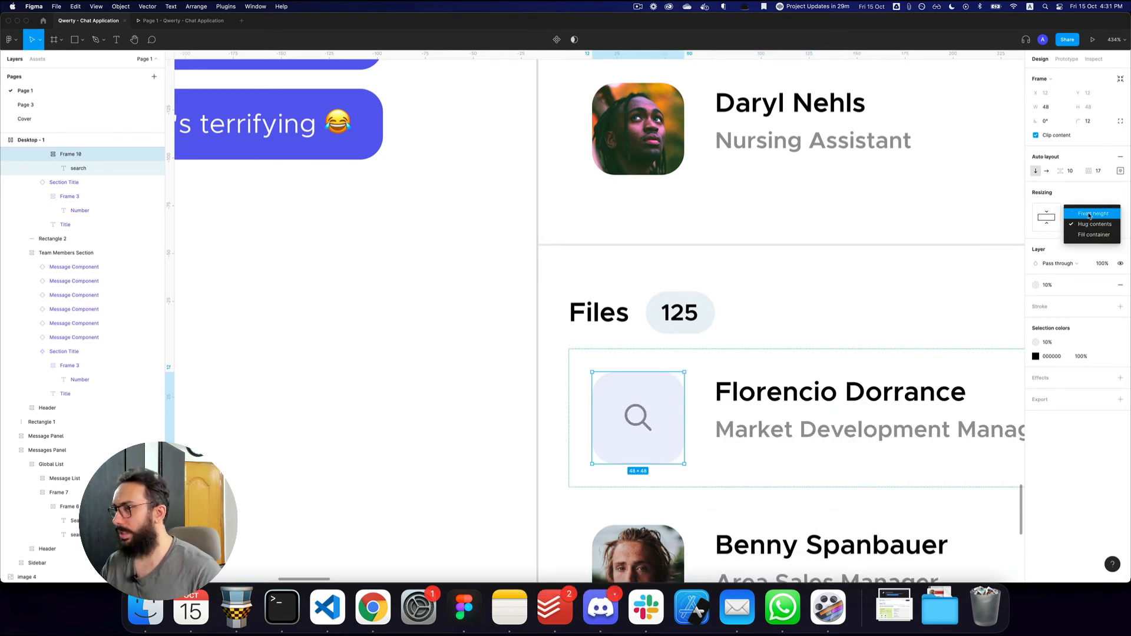
click(1088, 225)
Step: Replace the magnifier glyph in the first Files row with the Font Awesome file-pdf icon
super+click(644, 411)
text(file)
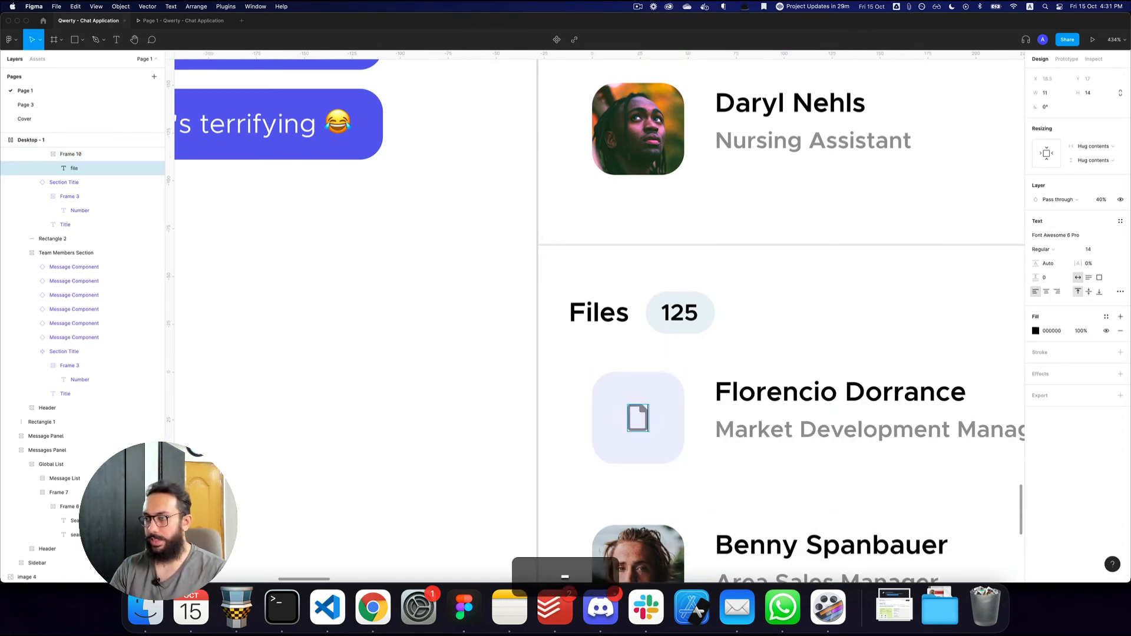
text(-pdf)
key(Escape)
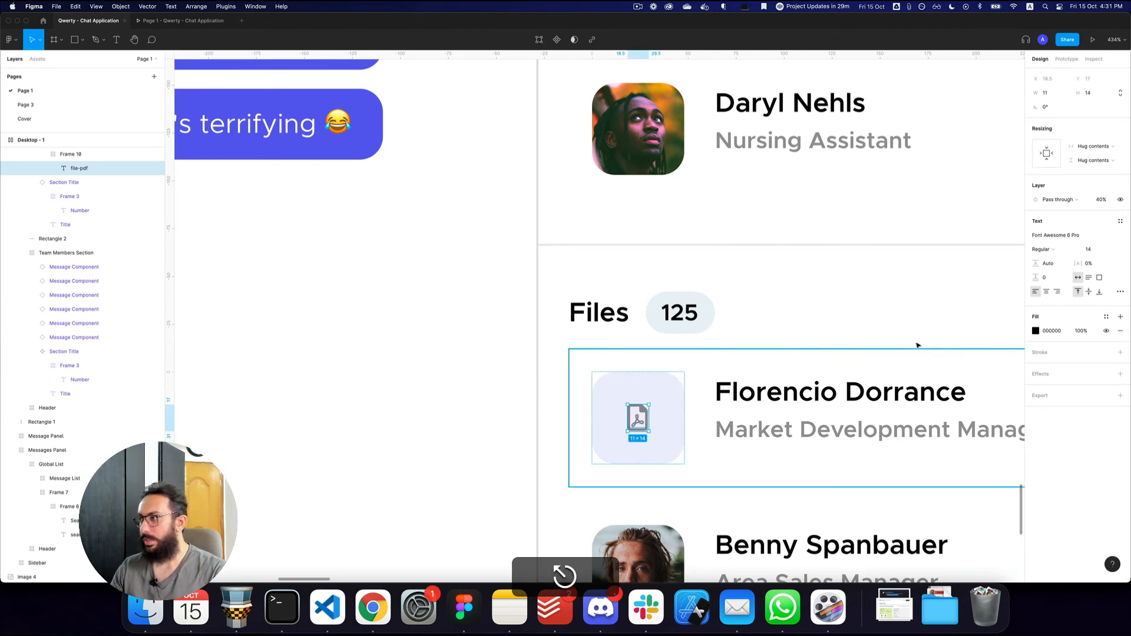
Step: Set the file-pdf icon's font weight to Light and its size to 24
click(1041, 249)
click(1050, 240)
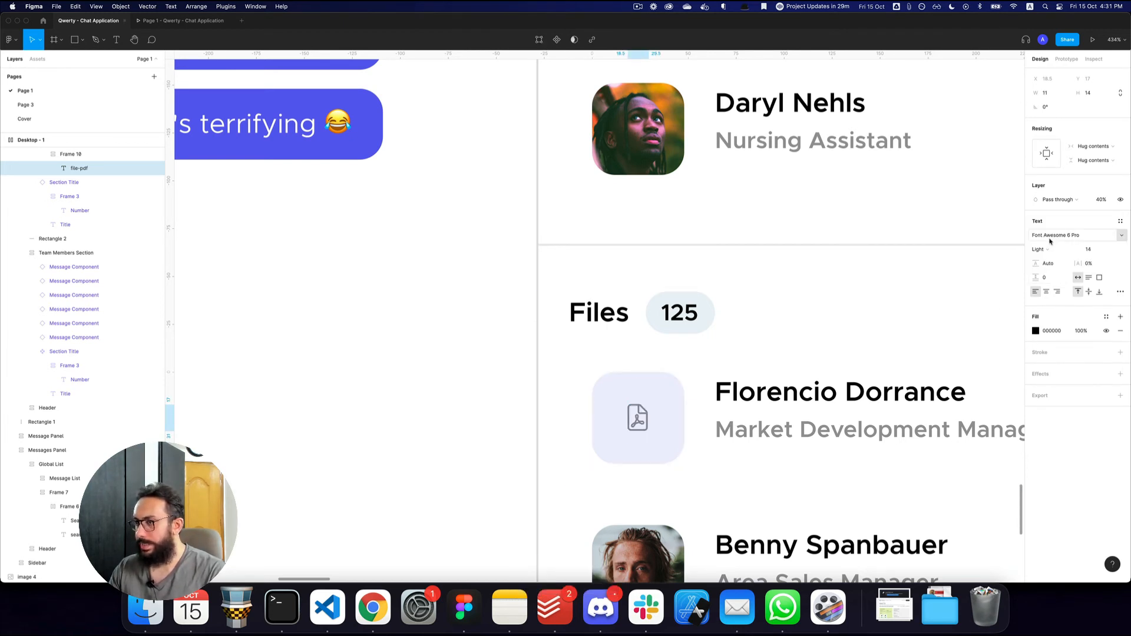
click(1088, 249)
text(24)
key(Return)
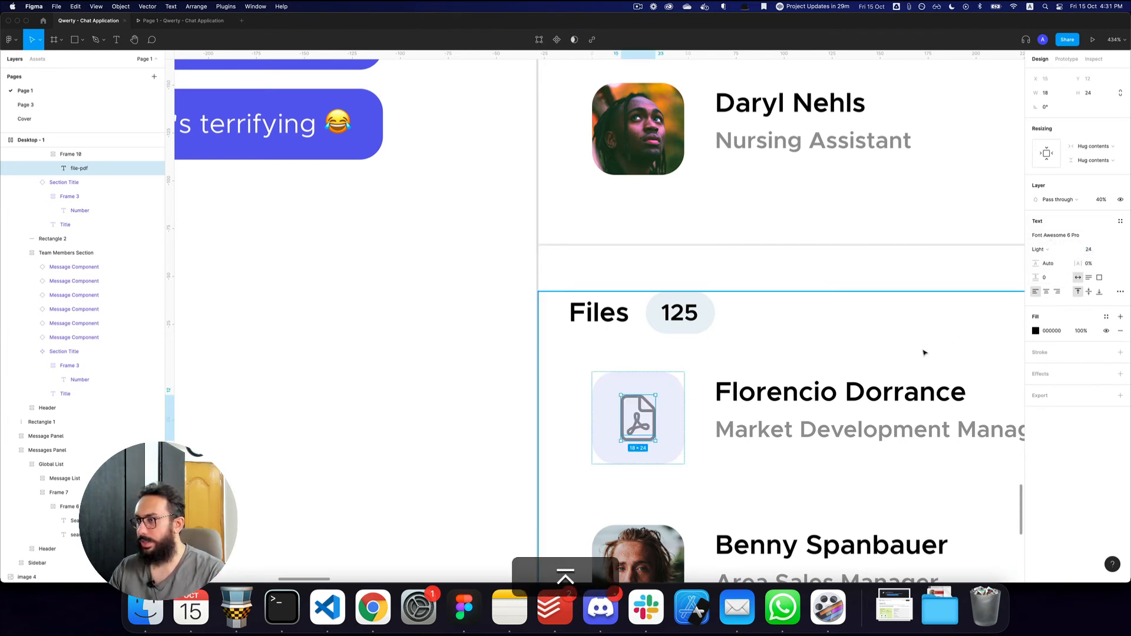
Step: Apply the Red:500 color style to the file-pdf icon and set its layer opacity to 100%
click(1107, 315)
text(red)
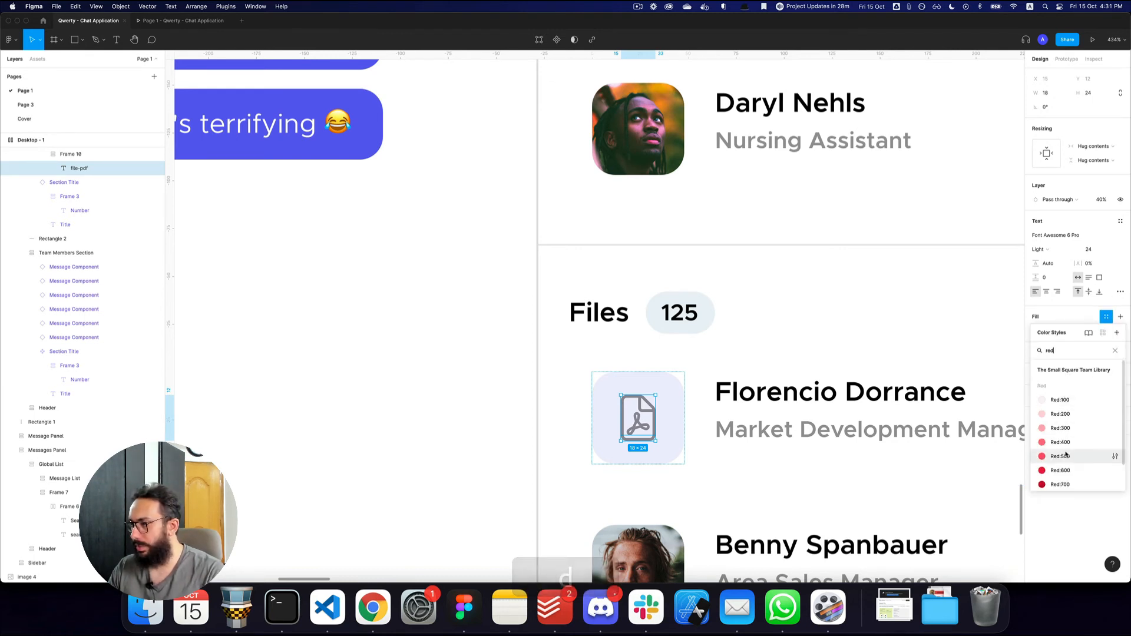
click(1066, 454)
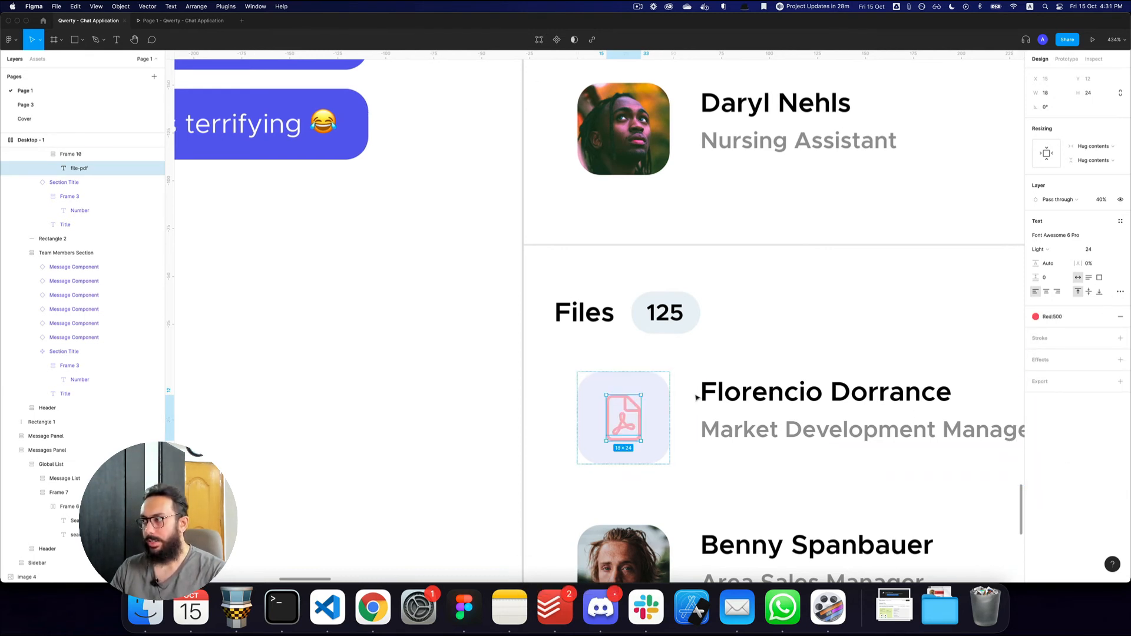
key(super+0)
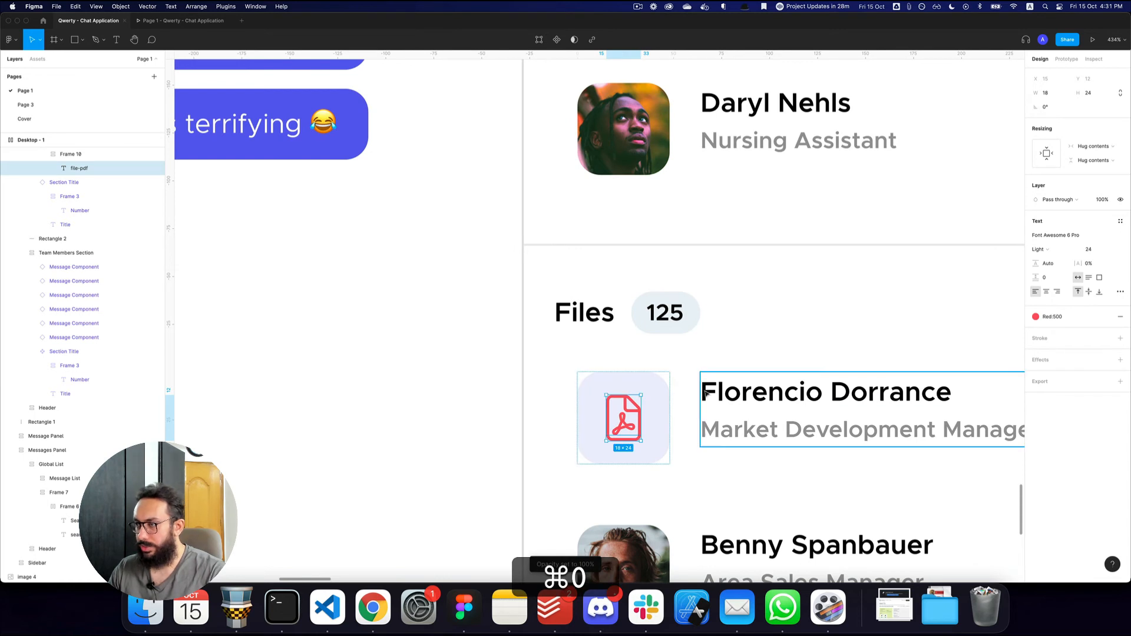
Step: Change the icon frame's background from the Primary tint to the Red:100 color style
super+click(666, 397)
click(1063, 357)
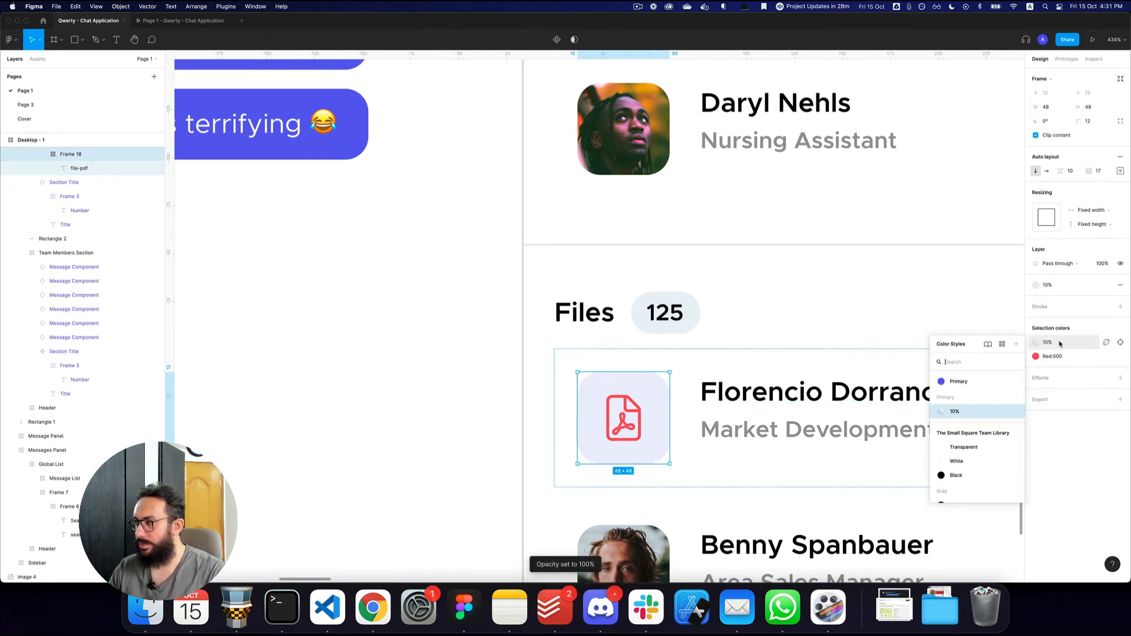
text(red)
click(980, 415)
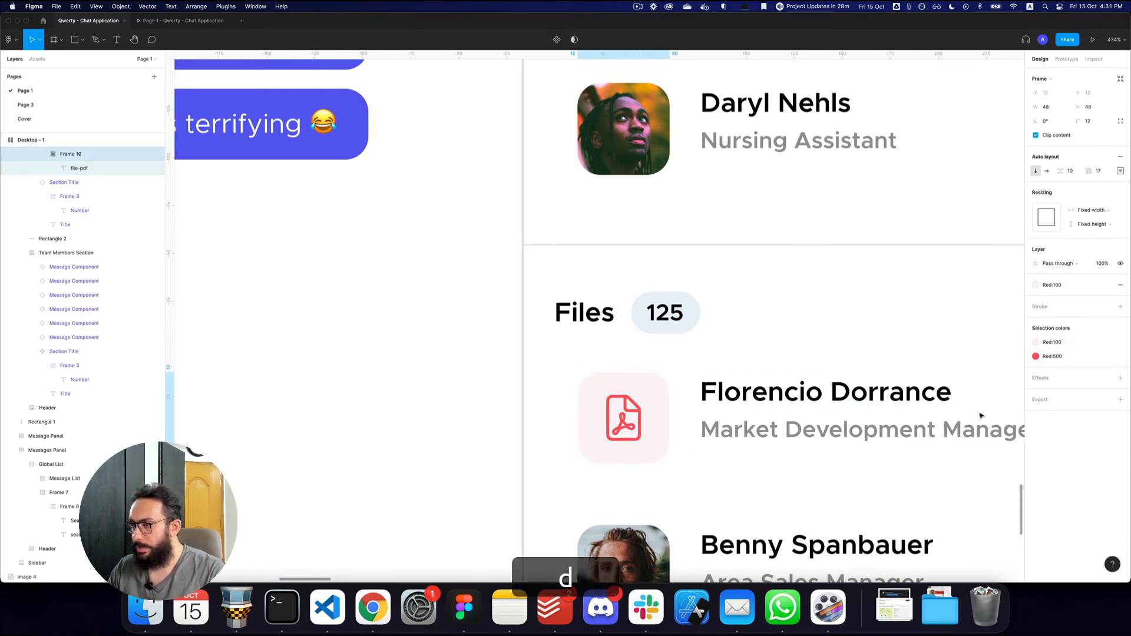
Step: Change the first Files row's heading text to "File Name" and rename its layer Title
click(881, 410)
key(alt+z)
alt+click(877, 400)
drag(872, 384, 701, 315)
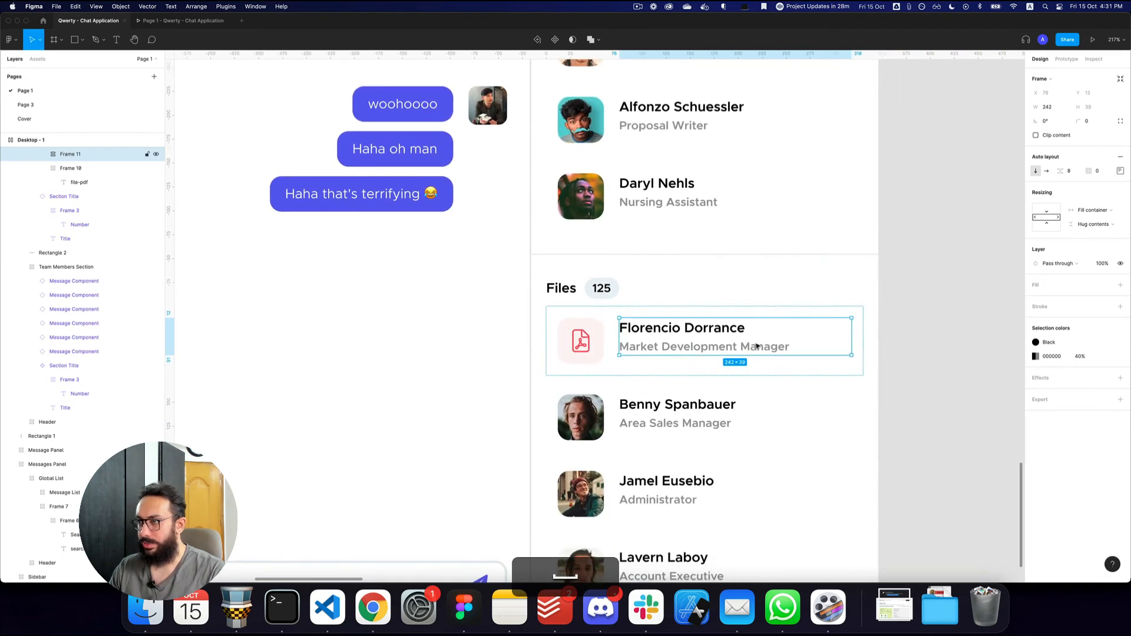
super+double_click(715, 331)
text(File N)
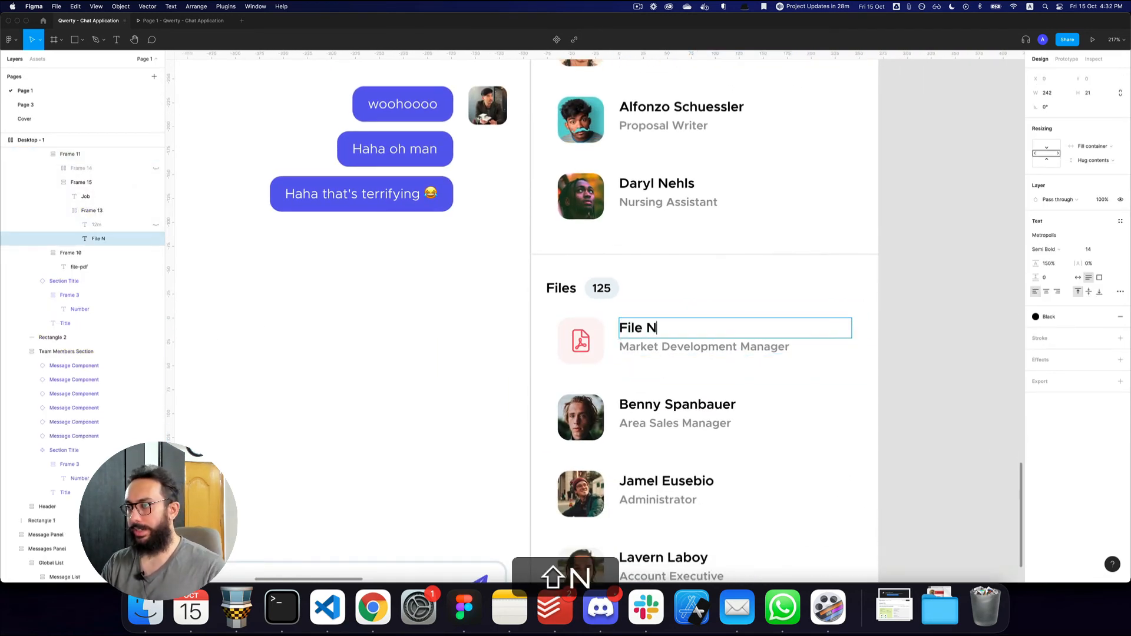
text(ame)
key(super+Escape)
text(Name)
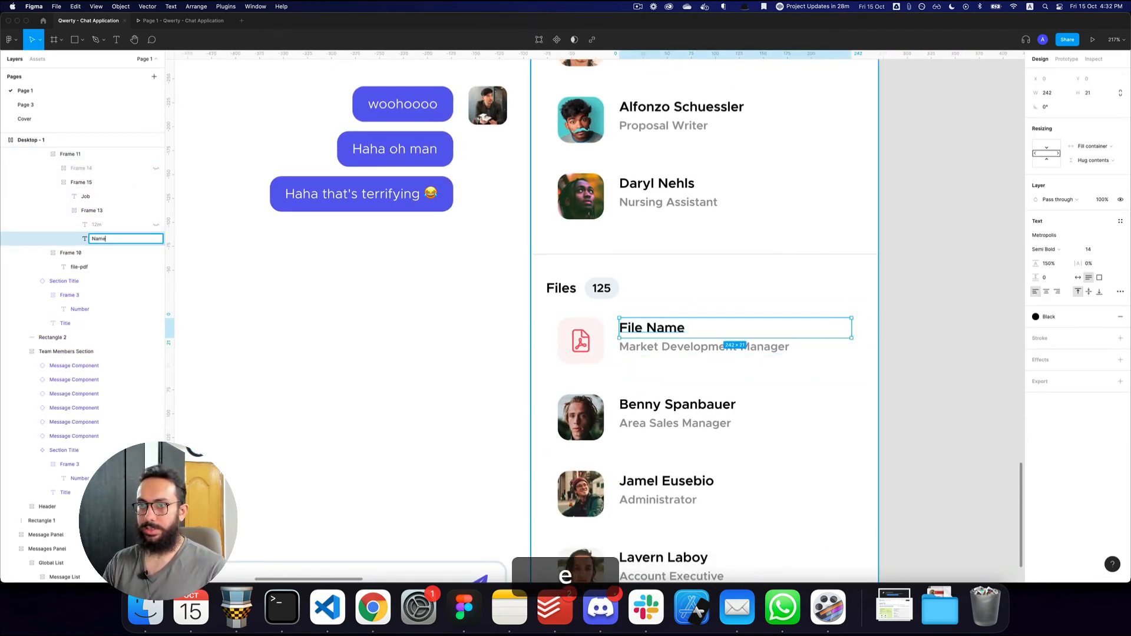
key(super+a)
text(Title)
key(Return)
Step: Wrap the job text under File Name in an auto layout frame named Meta Details
super+double_click(710, 348)
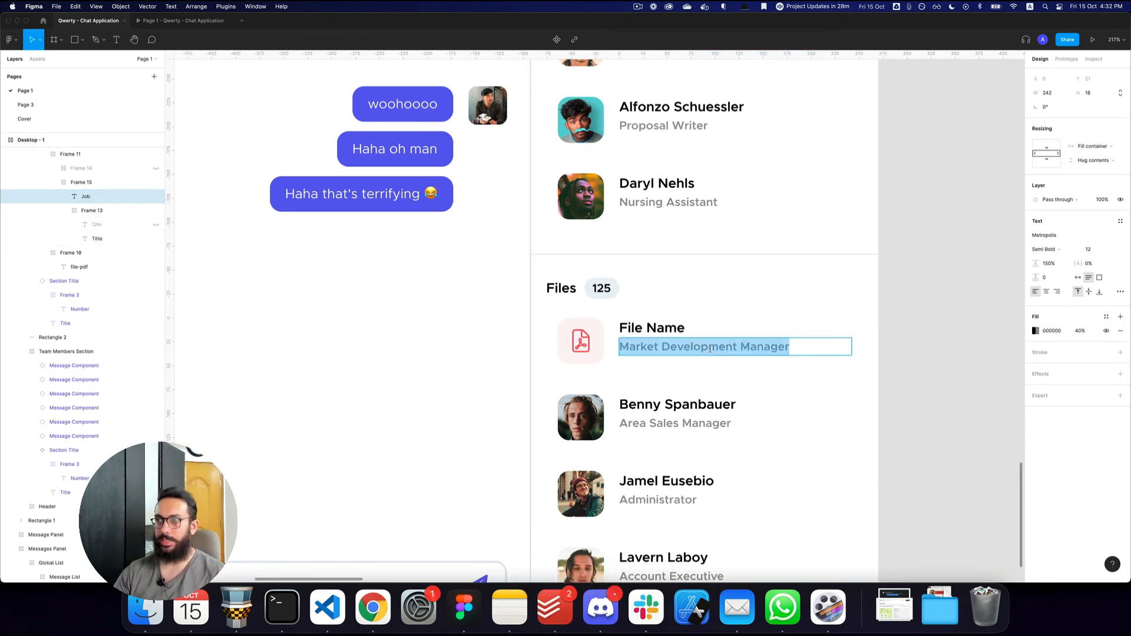
key(shift+Escape)
key(shift+a)
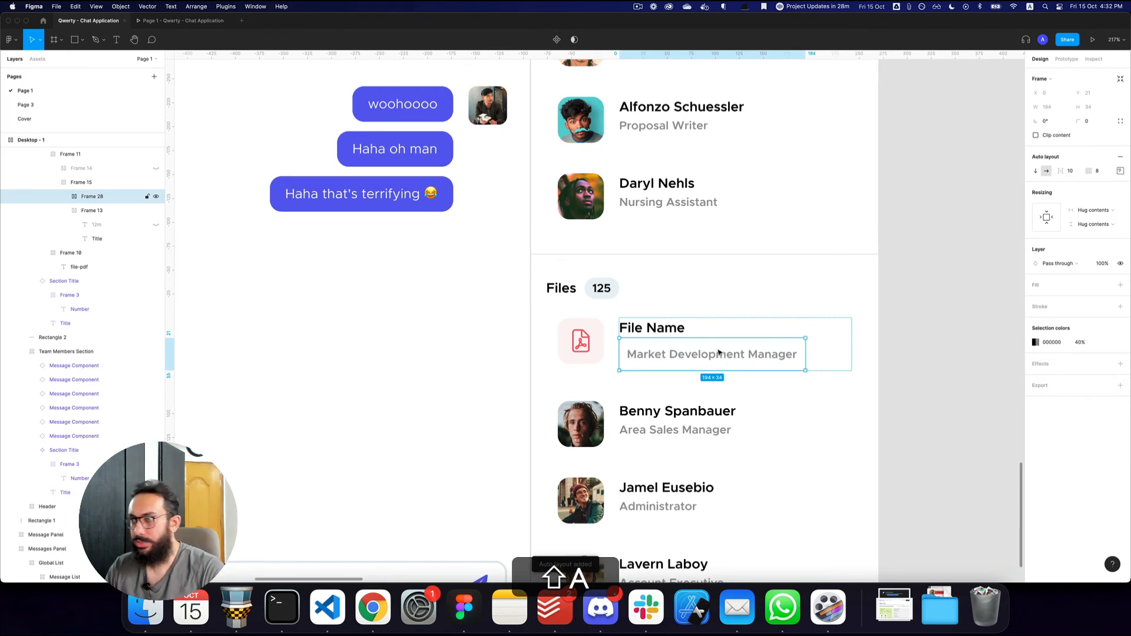
key(super+shift+r)
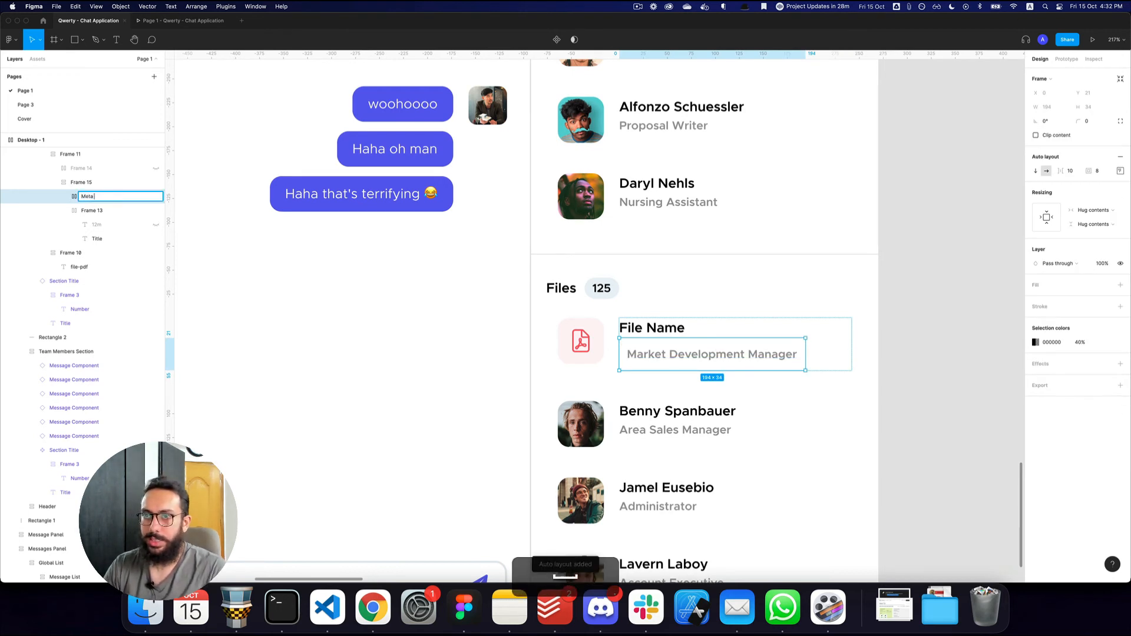
Step: Delete the hidden 12m text layer beside the file title and set the Meta Details frame's padding to 0
click(144, 224)
key(super+x)
click(128, 197)
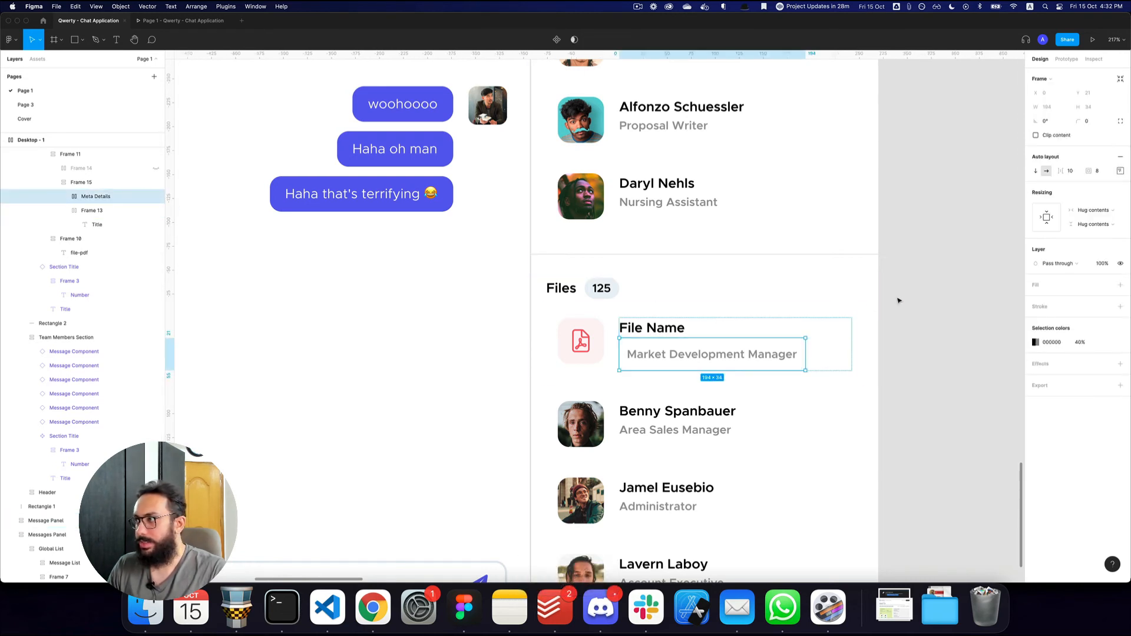
text(0)
key(Return)
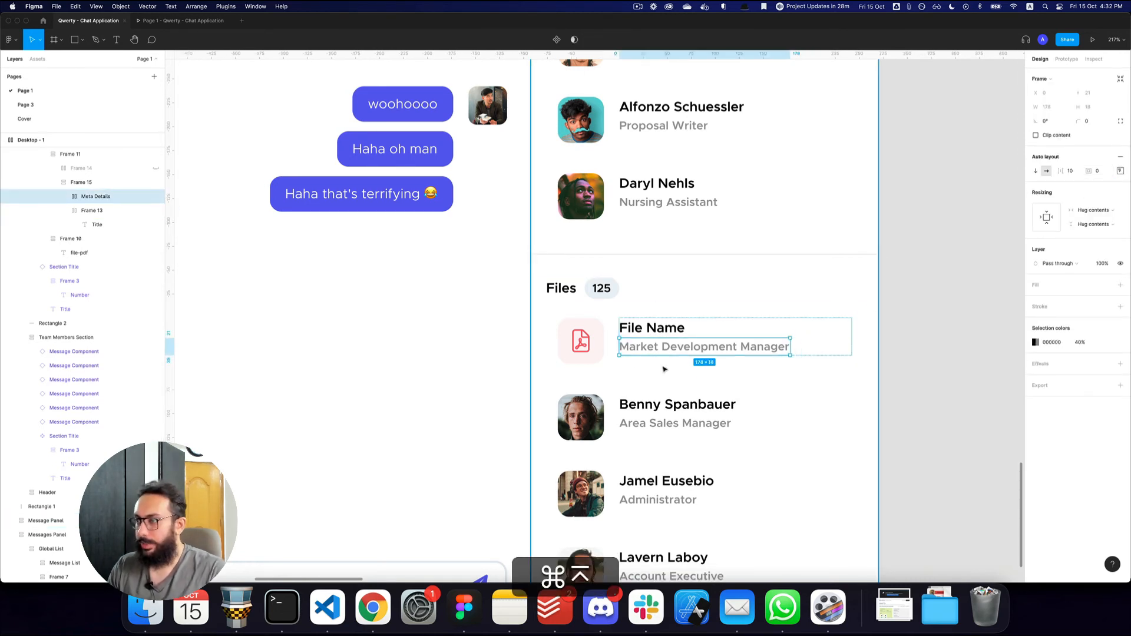
Step: Duplicate the job text inside Meta Details, change the first copy to "PDF" and rename that layer Type
super+click(671, 349)
key(super+d)
double_click(724, 346)
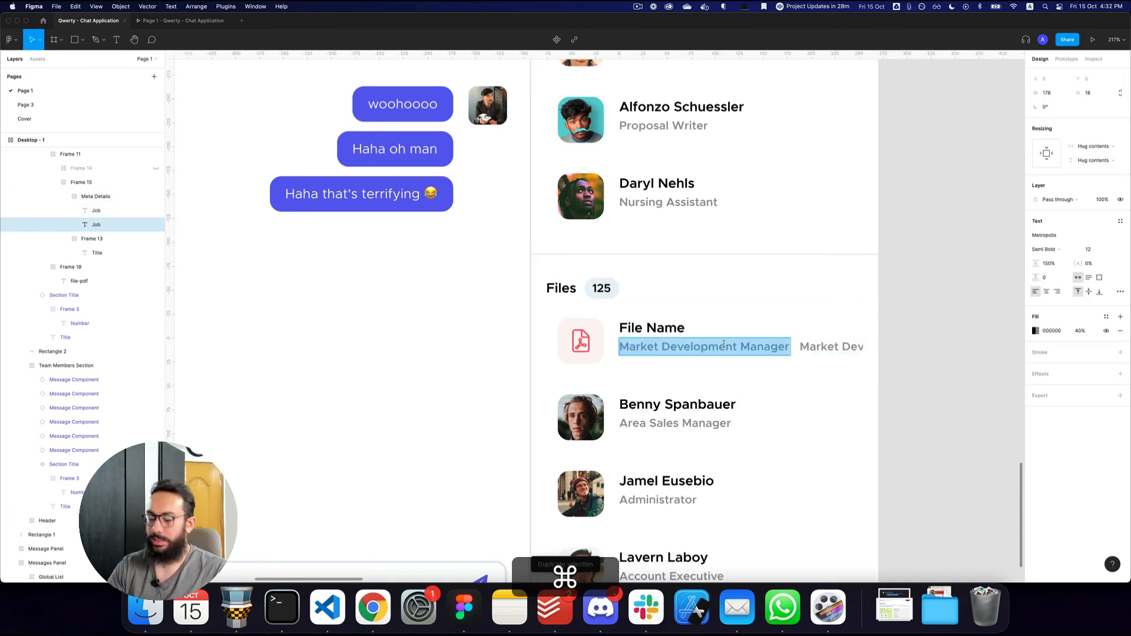
text(PDF)
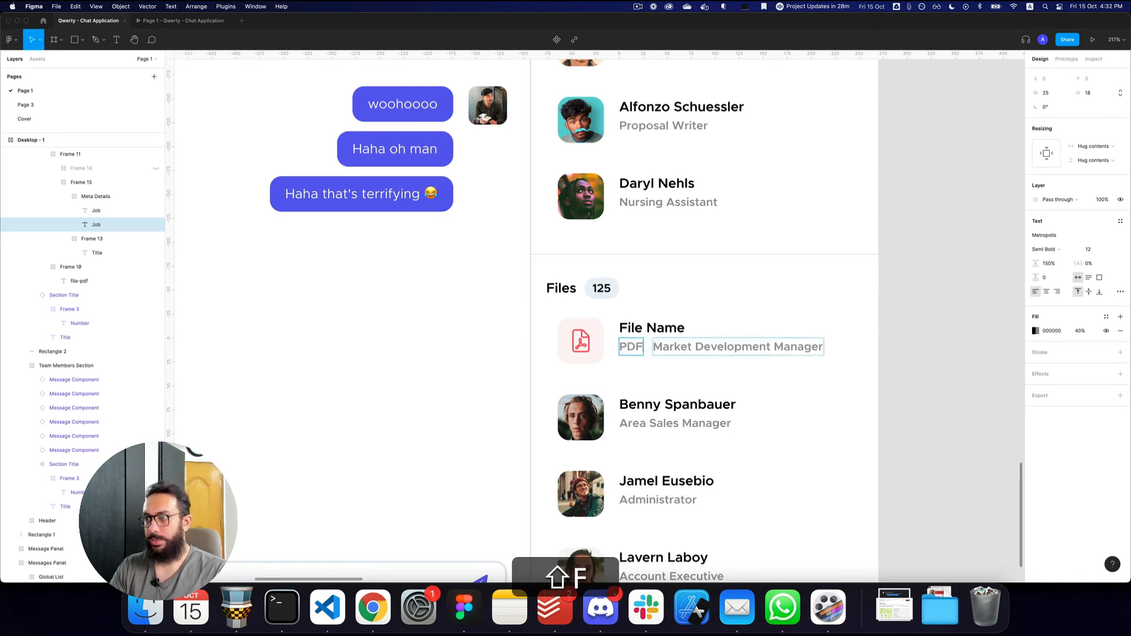
key(super+r)
text(Type)
key(Return)
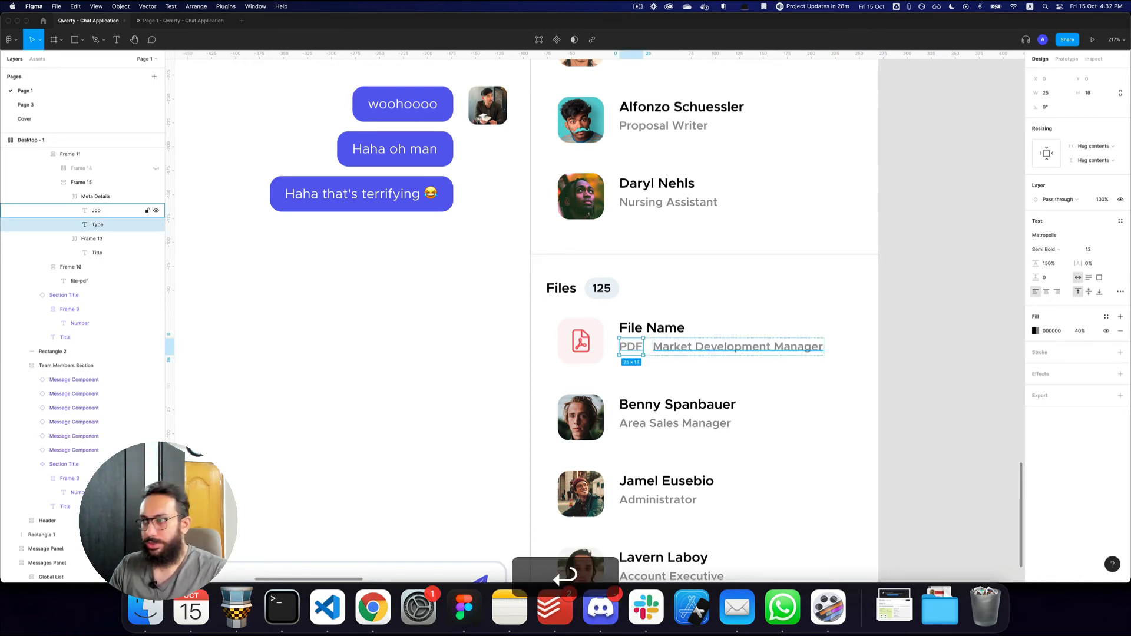
Step: Rename the second Meta Details text layer Size and change its text to "9 mb"
click(747, 349)
key(super+r)
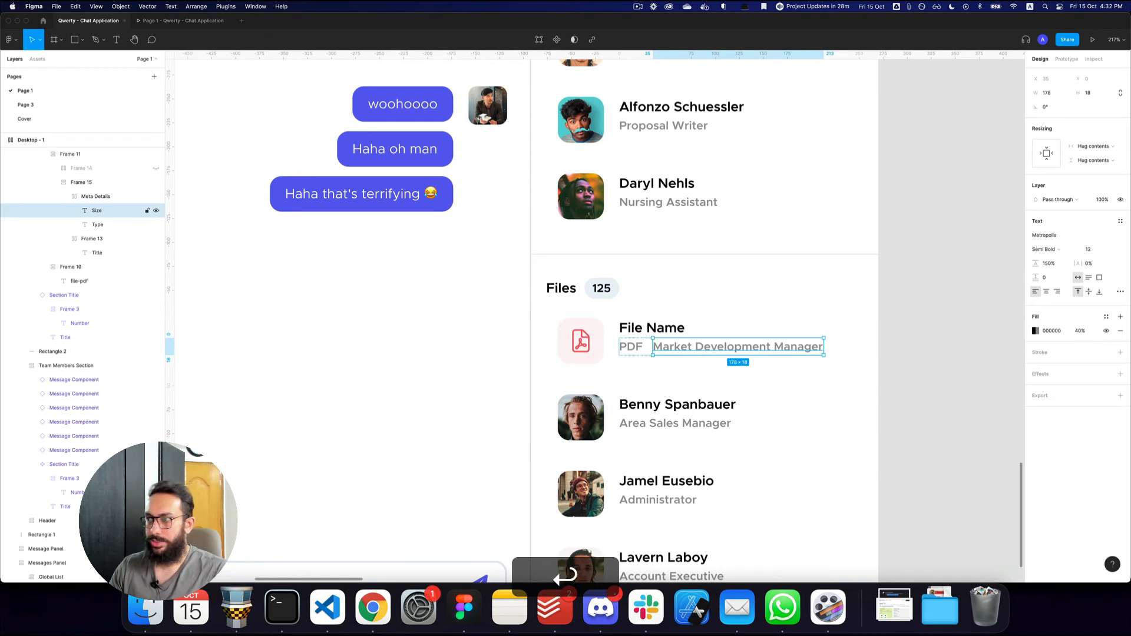
key(Return)
text(0)
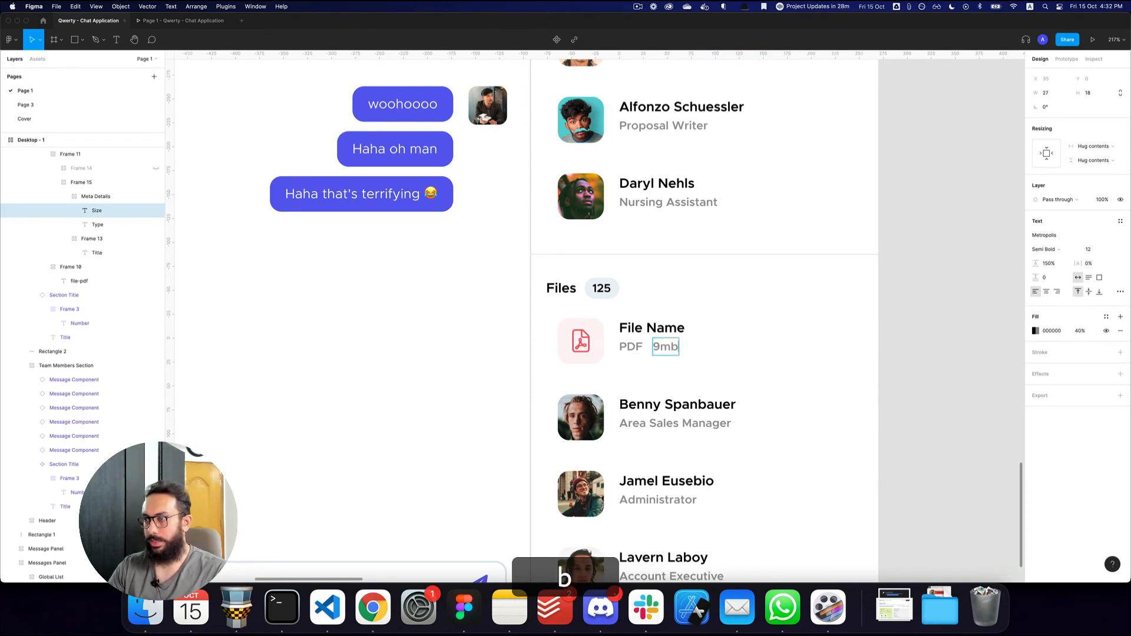
text(mb)
key(Left)
key(Left)
key(Escape)
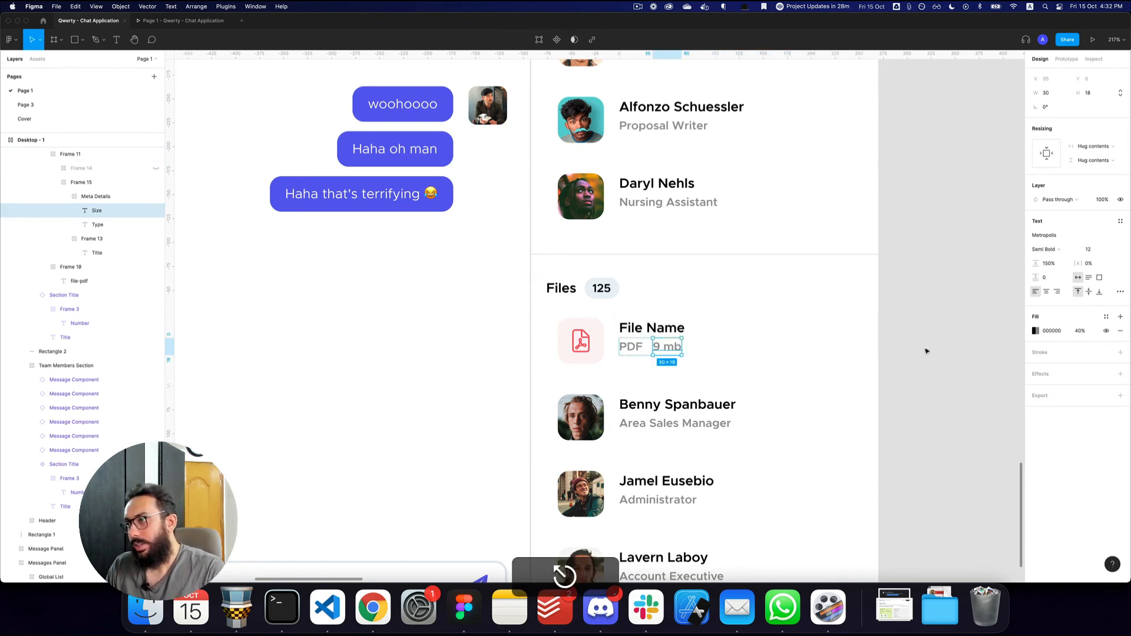
Step: Set the first Files row's auto layout alignment to left and vertically centred
click(924, 351)
double_click(660, 345)
double_click(660, 344)
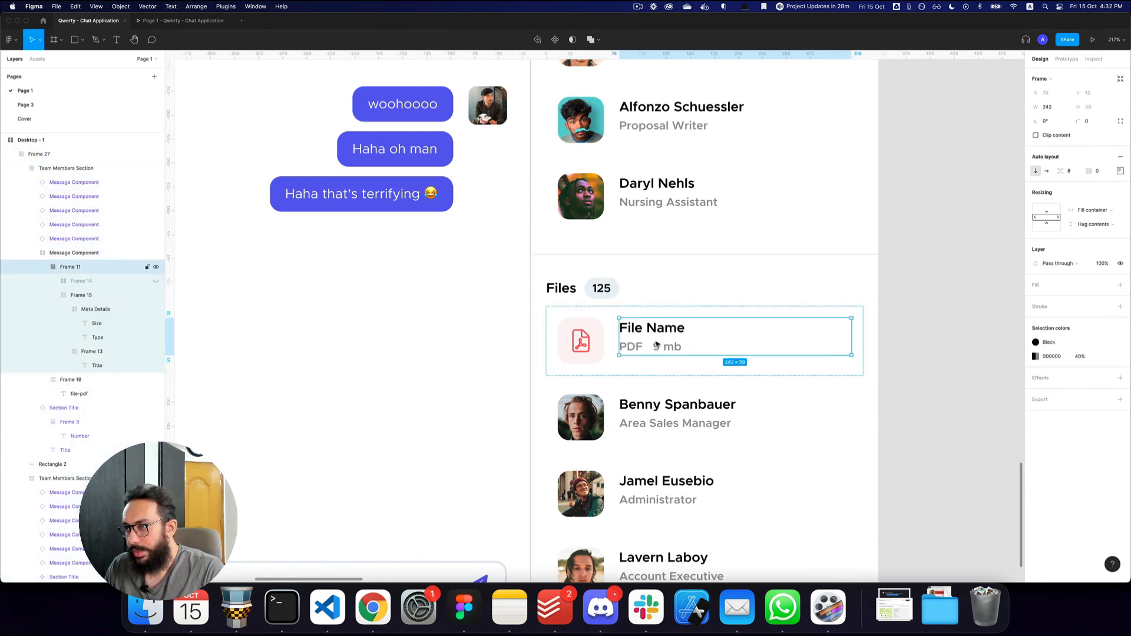
key(shift+Return)
click(1120, 171)
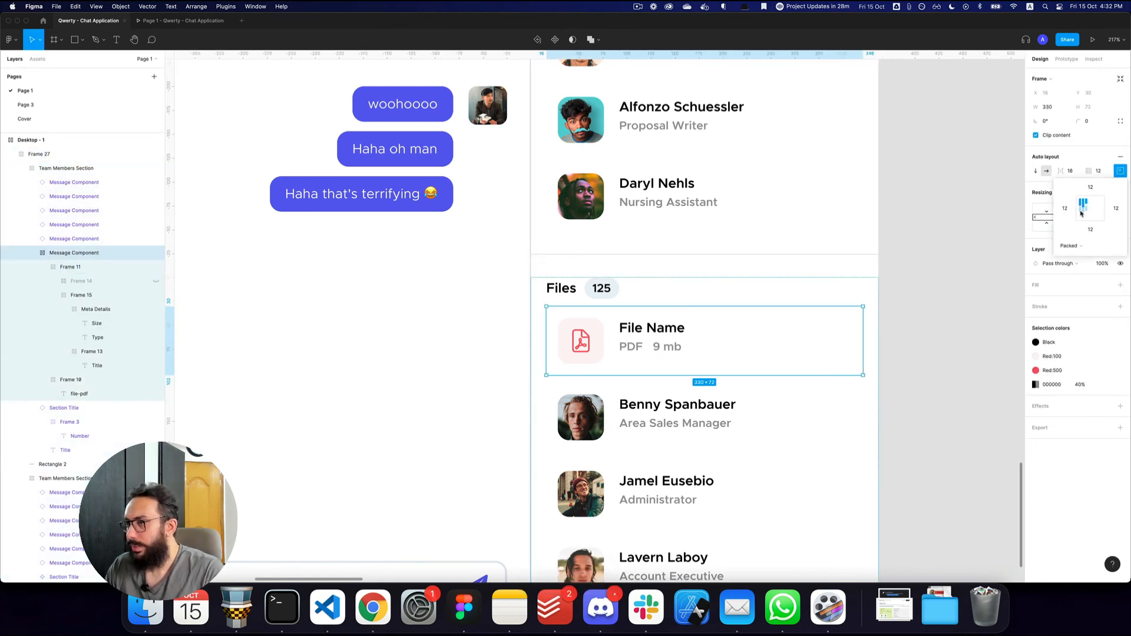
click(1081, 212)
double_click(637, 339)
key(z)
alt+click(804, 276)
key(space)
drag(834, 200, 780, 364)
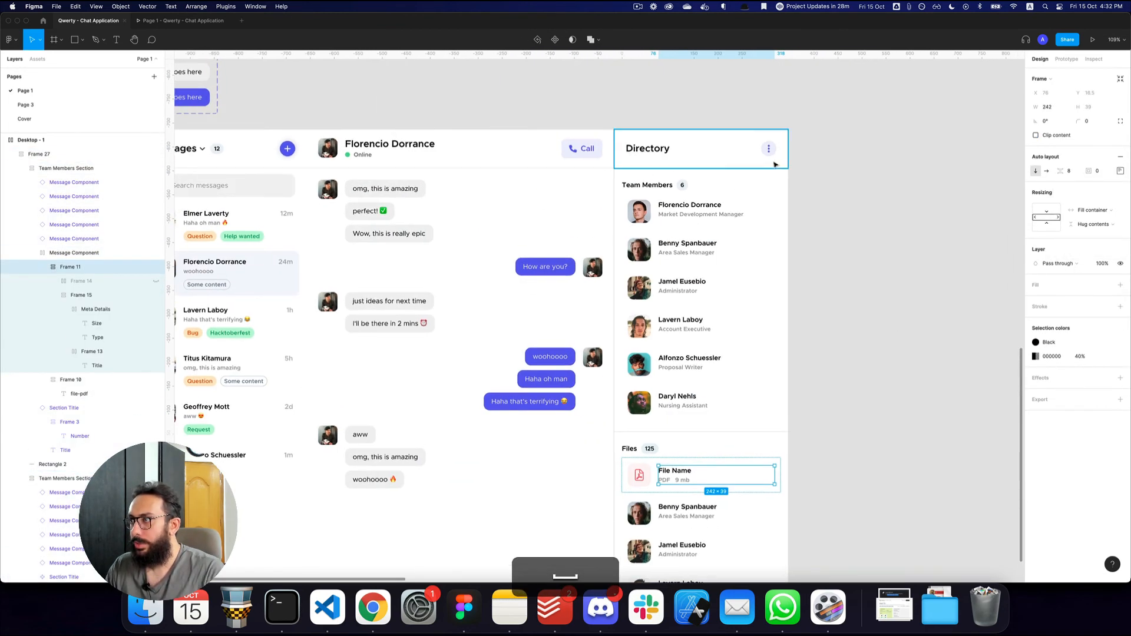
Step: Turn the three-dot button in the Directory header into a component named Icon Button
super+click(769, 150)
key(super+c)
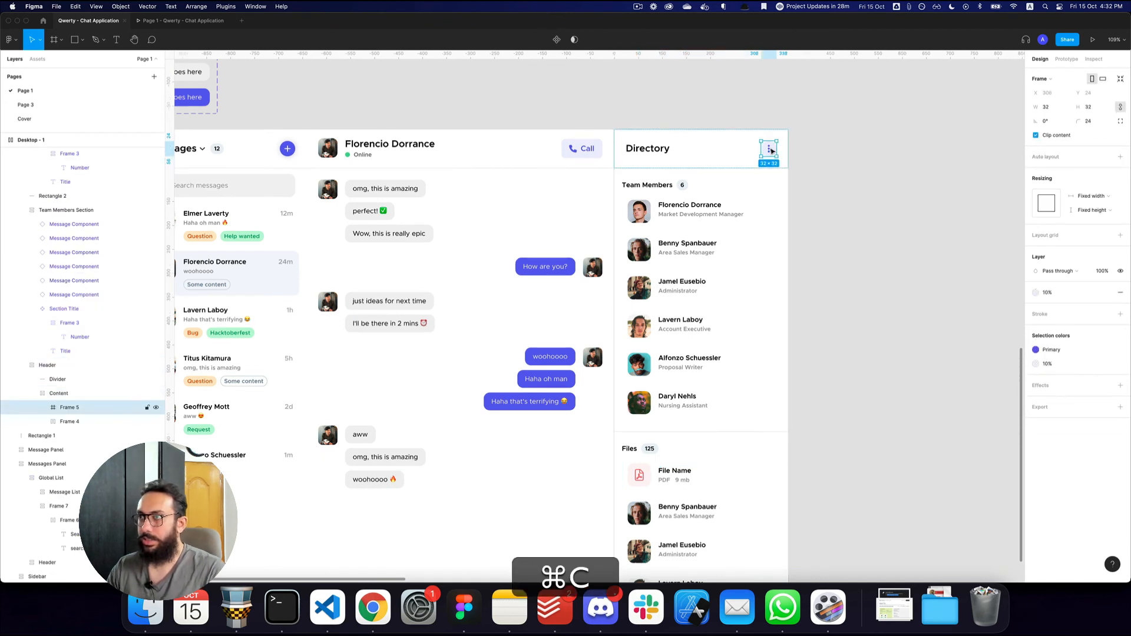
key(alt+super+k)
key(alt+super+l)
key(super+r)
text(I)
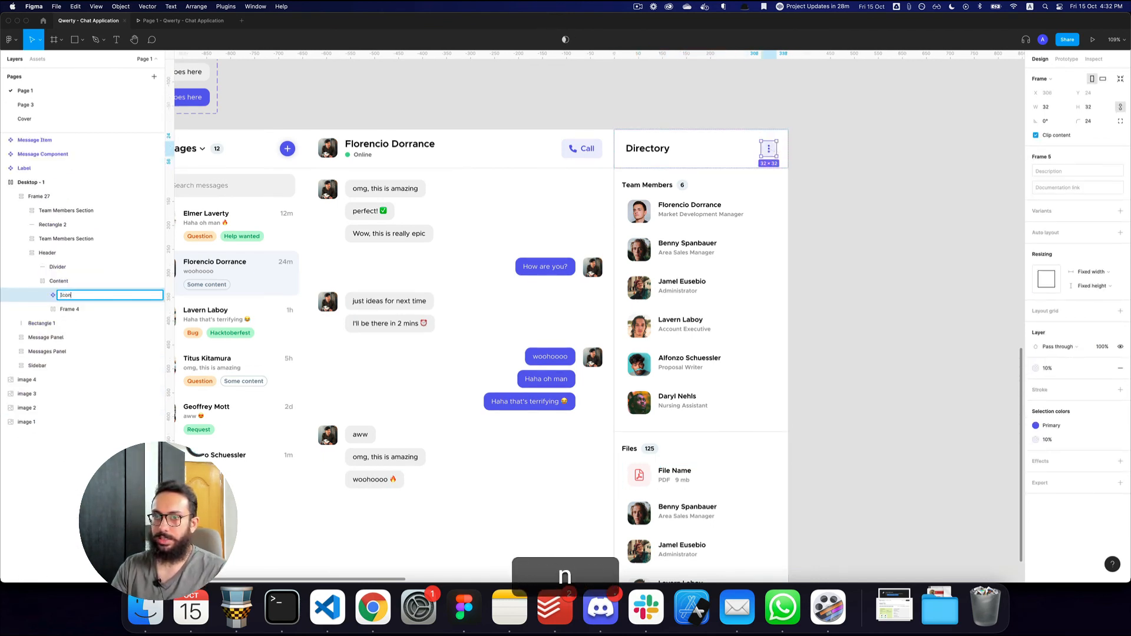
key(Return)
Step: Copy the Icon Button and place an instance at the end of the first Files row, after the file name details
key(super+c)
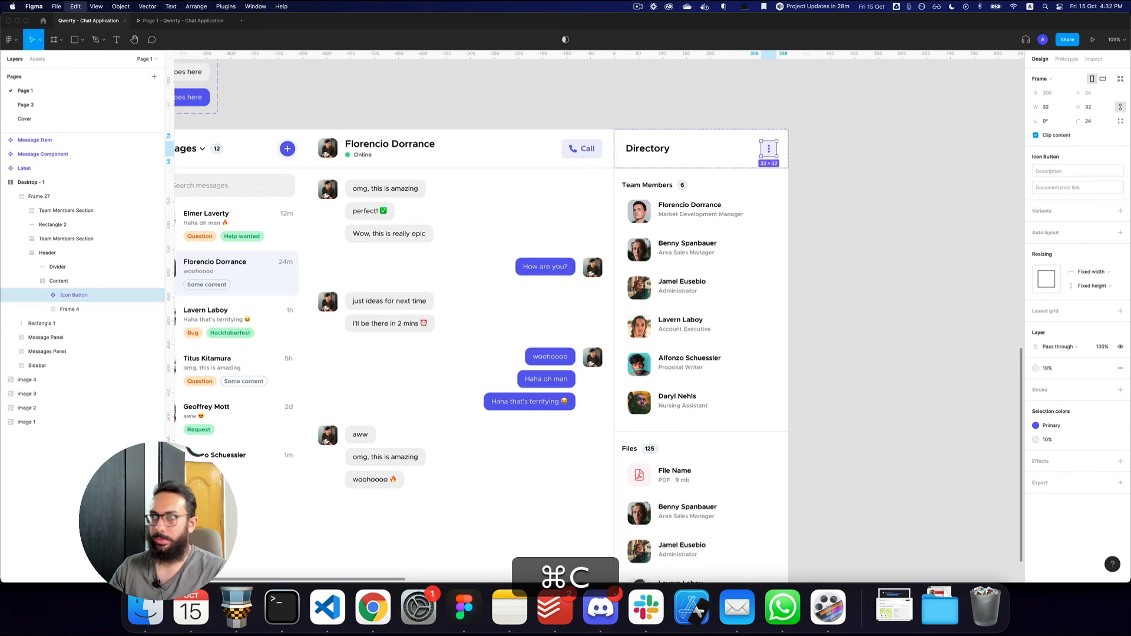
scroll(786, 424, down, 2)
key(z)
click(688, 412)
click(670, 384)
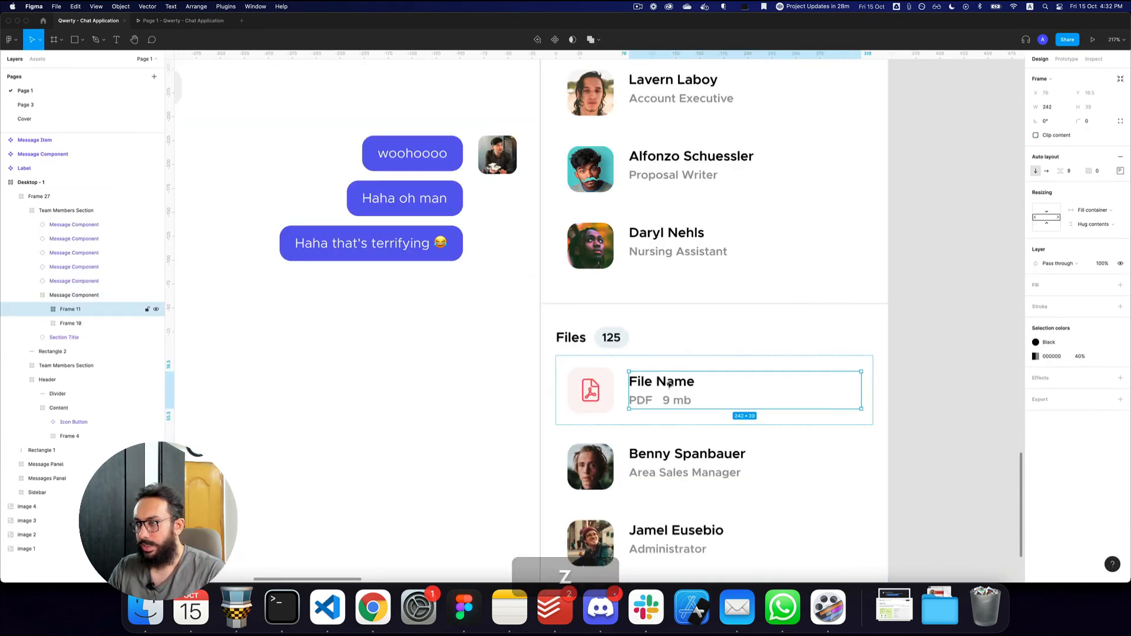
key(super+v)
key(super+z)
key(shift+super+v)
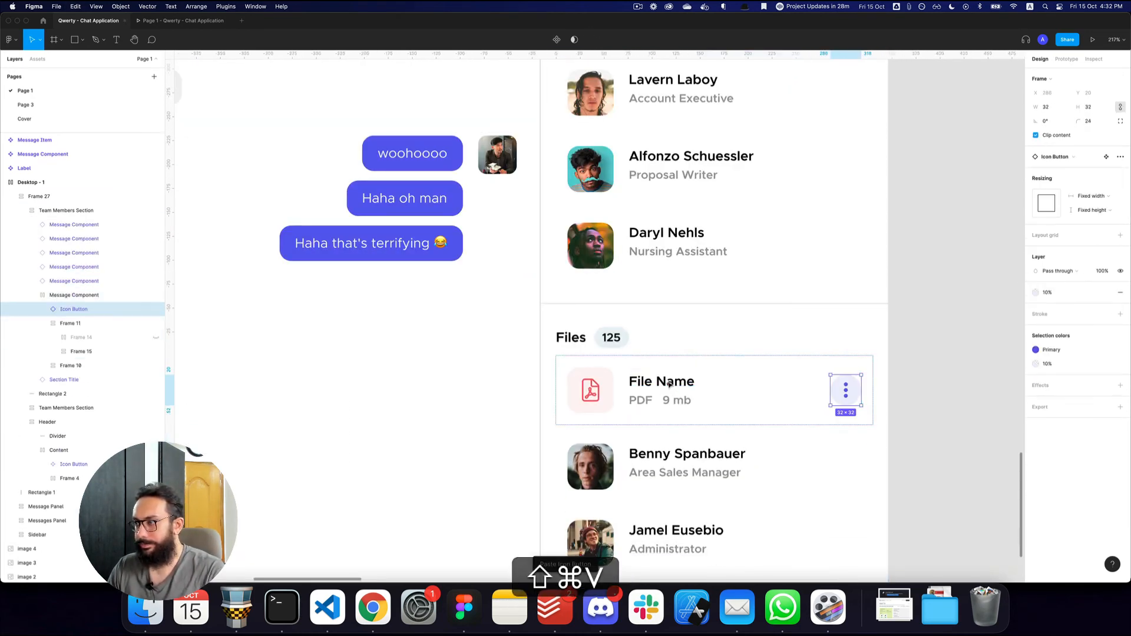
Step: Replace the ellipsis glyph in the Files row's Icon Button with the download icon
click(847, 392)
double_click(848, 391)
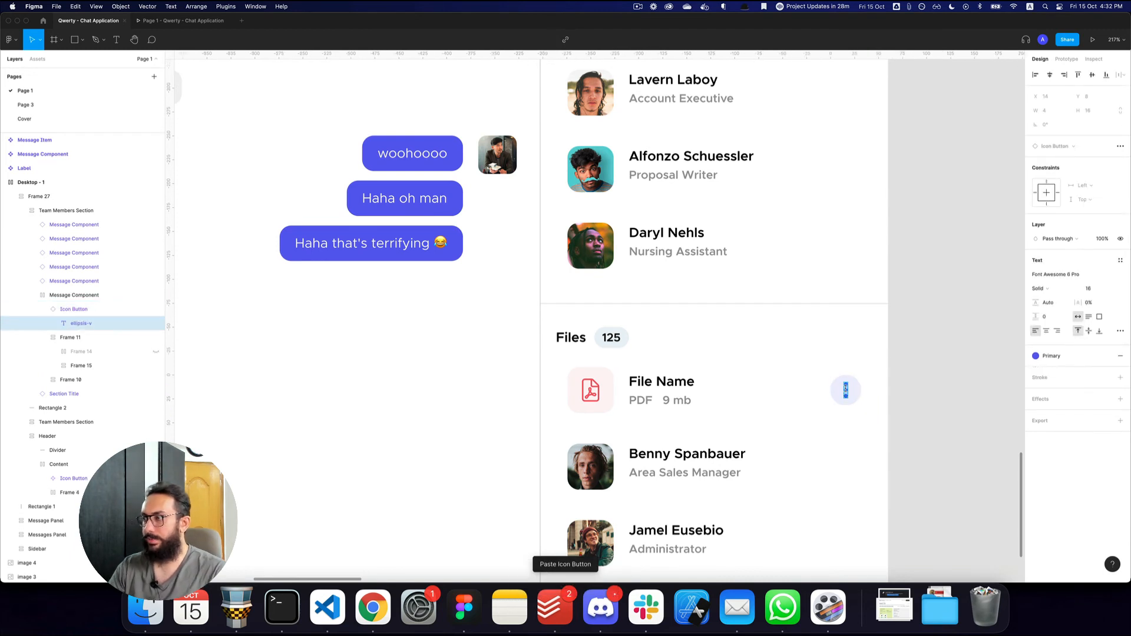
text(dwload)
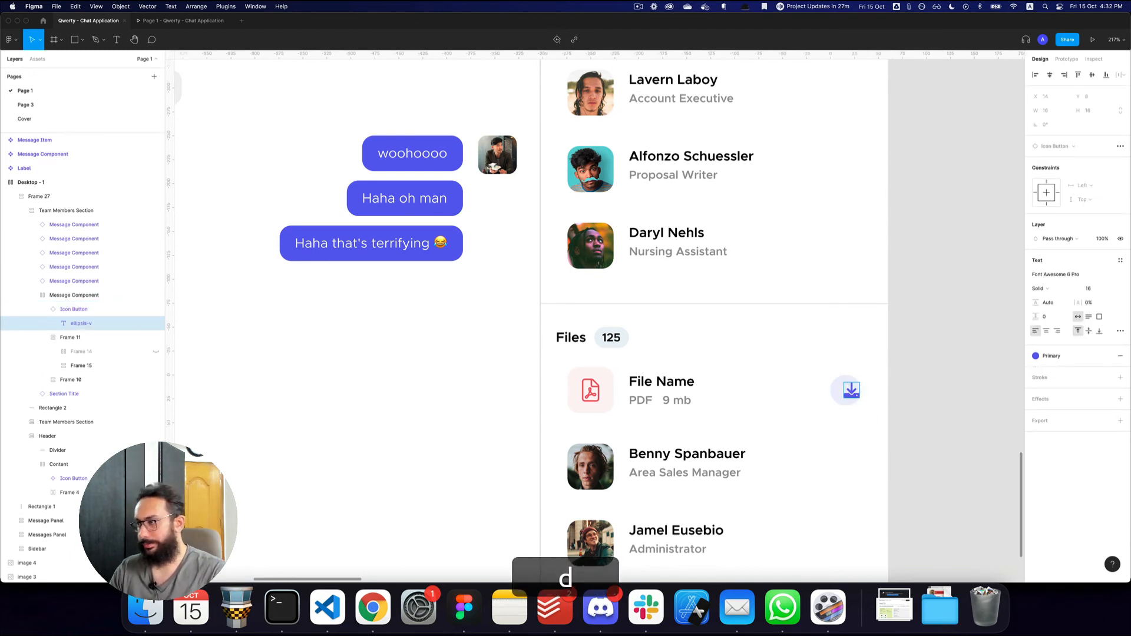
Step: Add auto layout to the main Icon Button component with fixed width and height, centred content and 0 padding
text(z)
alt+click(885, 377)
key(space)
drag(886, 234, 729, 457)
key(z)
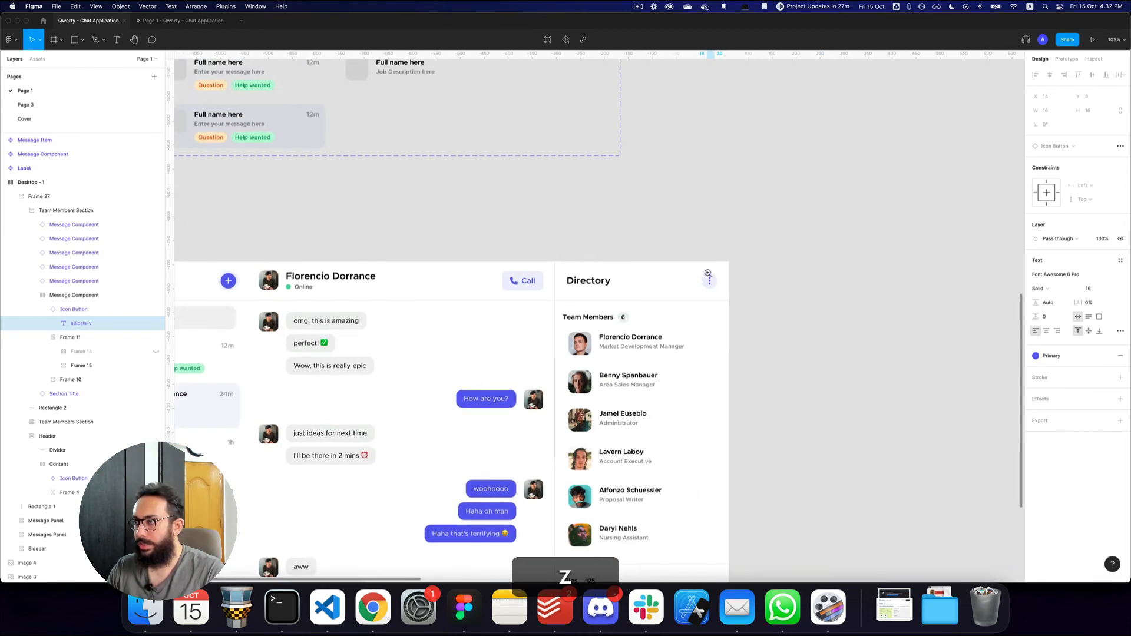
click(708, 281)
click(719, 284)
click(719, 284)
key(z)
click(781, 282)
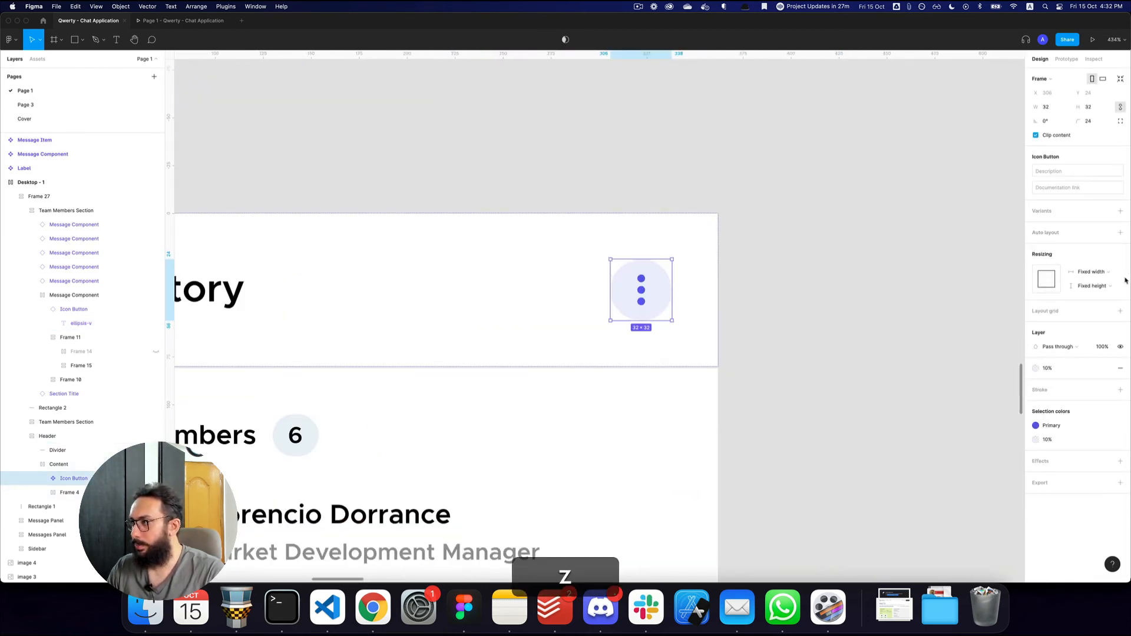
click(1120, 234)
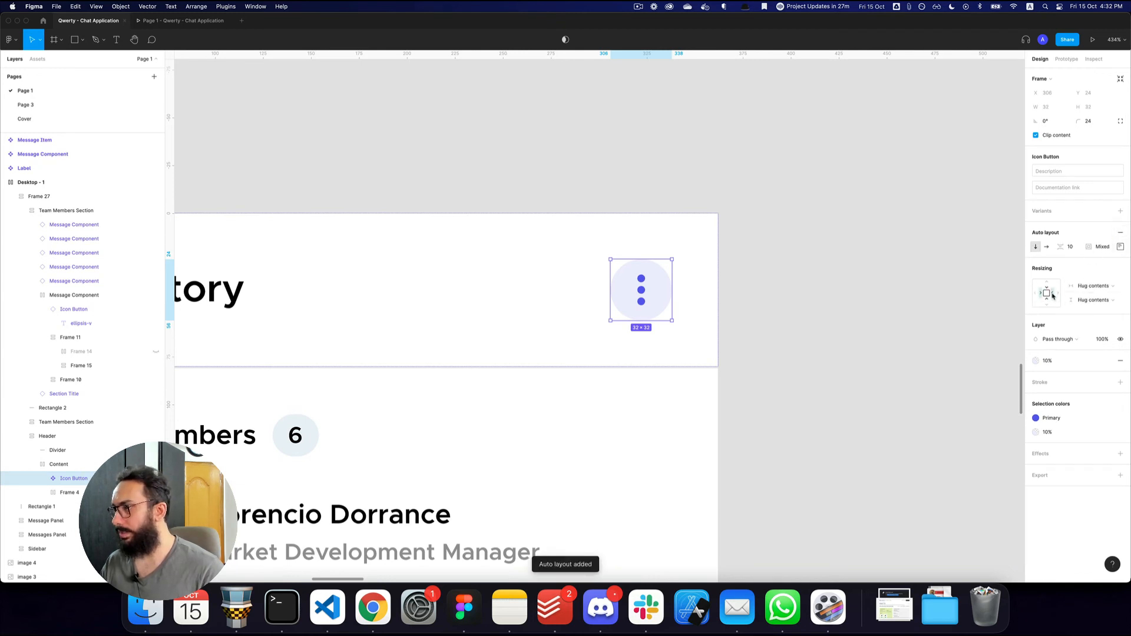
click(1121, 248)
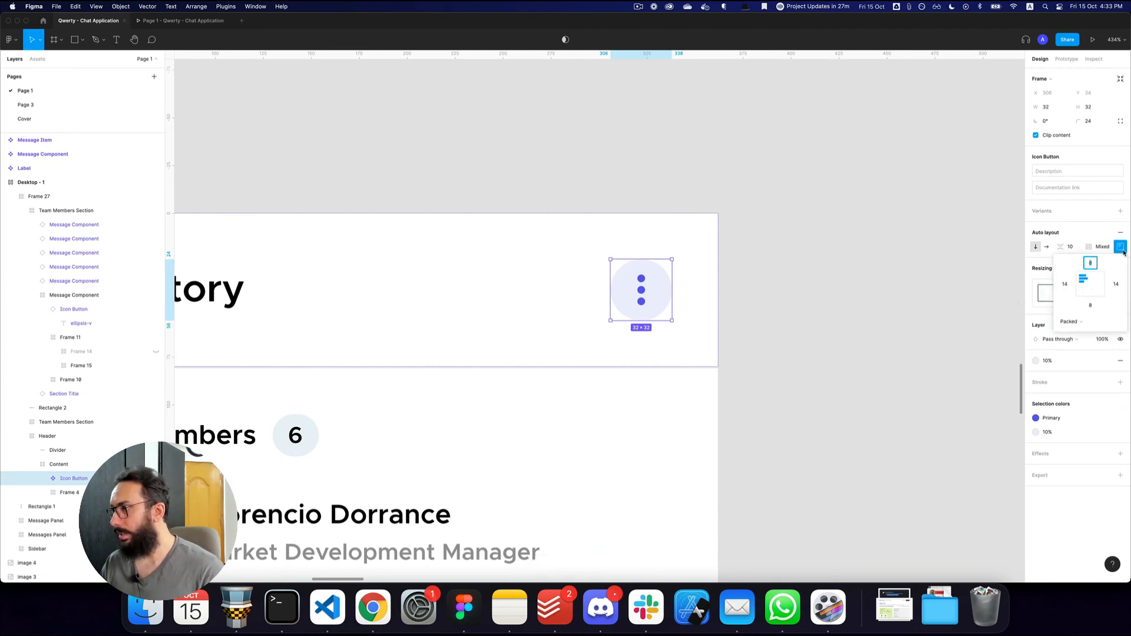
click(1102, 246)
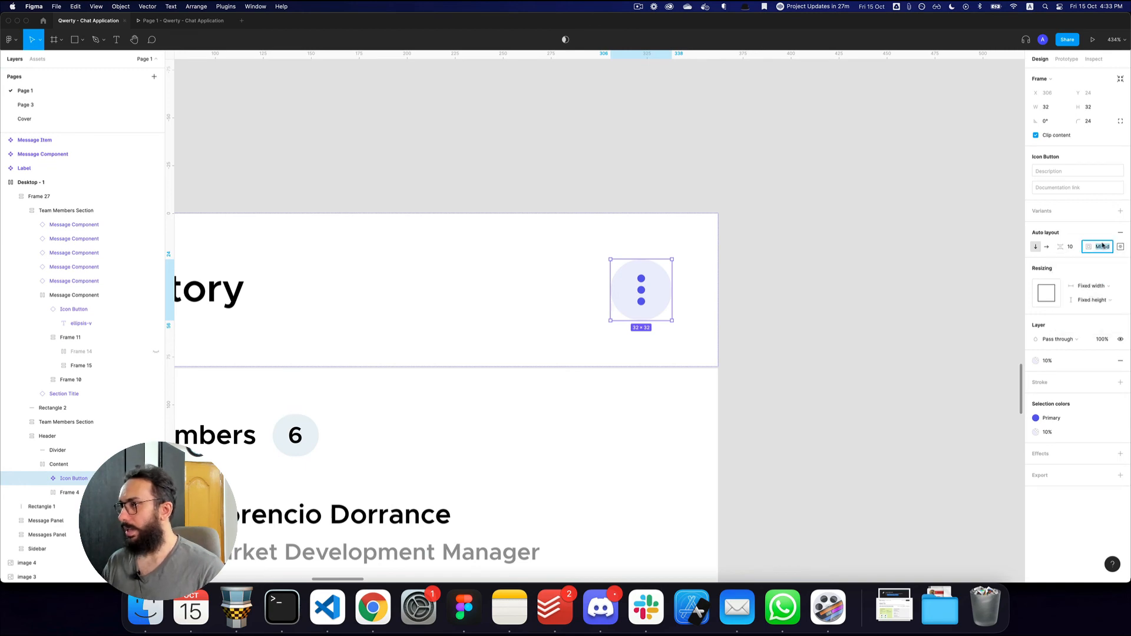
text(0)
key(Return)
Step: Set the Files row's download icon to the Light font style and check it in the prototype preview
click(916, 335)
key(z)
alt+click(915, 332)
alt+click(915, 331)
drag(896, 364, 698, 70)
key(z)
click(645, 354)
super+click(644, 354)
key(z)
alt+click(698, 304)
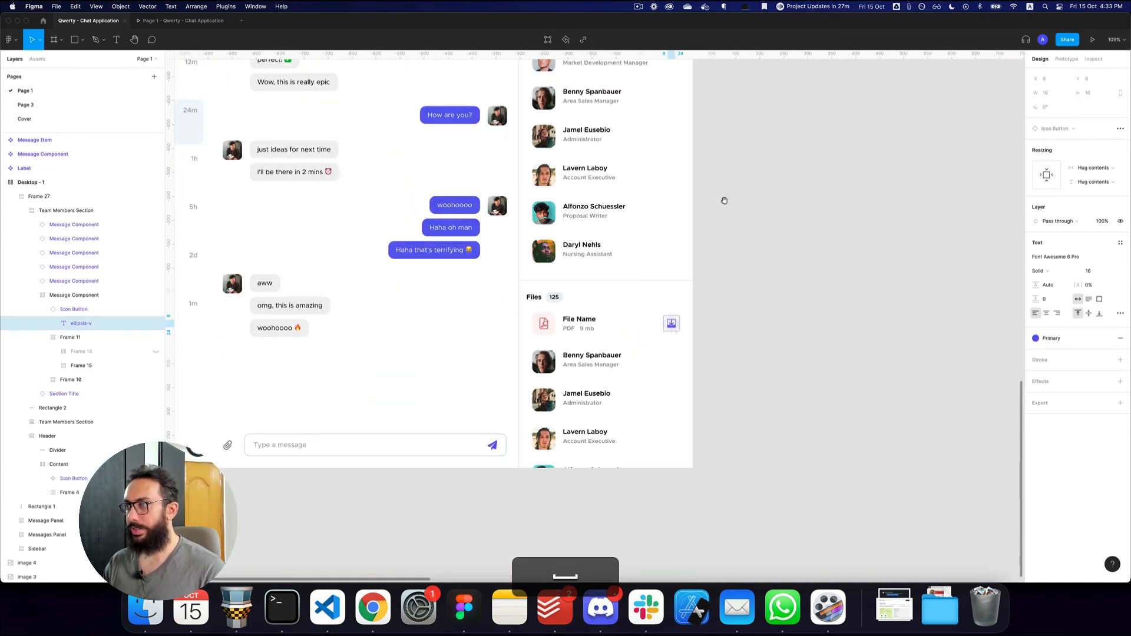
drag(743, 138, 806, 202)
key(z)
click(693, 429)
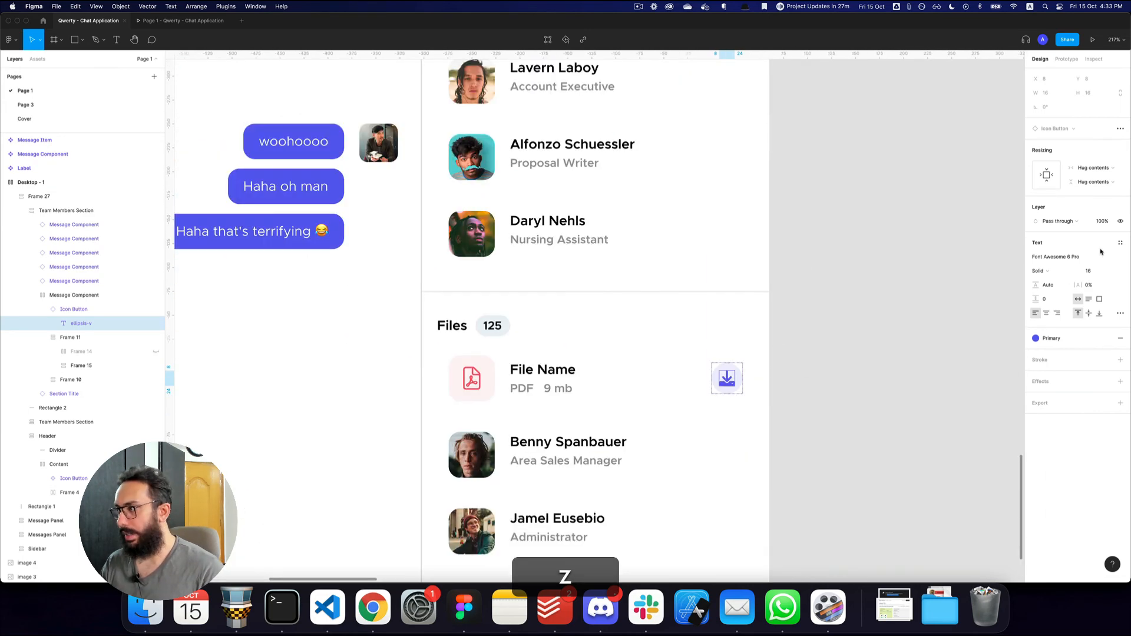
click(1039, 271)
click(1054, 255)
click(912, 319)
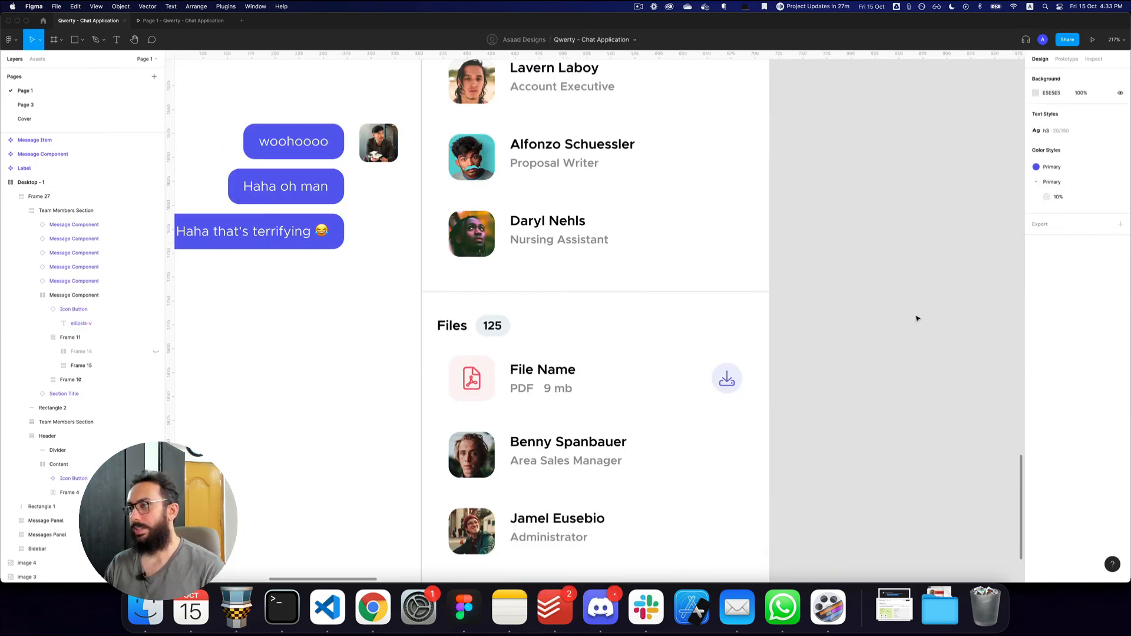
key(super+3)
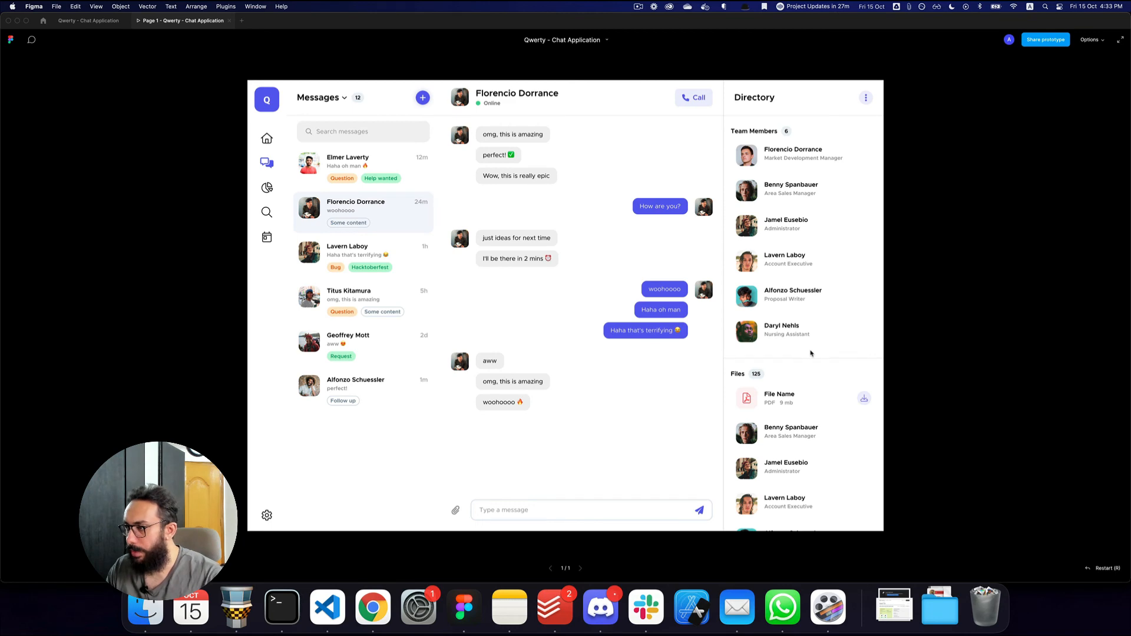
key(super+2)
Step: Change the download icon's font style to one heavier than Light and check it in the prototype preview
scroll(756, 380, up, 5)
super+click(701, 376)
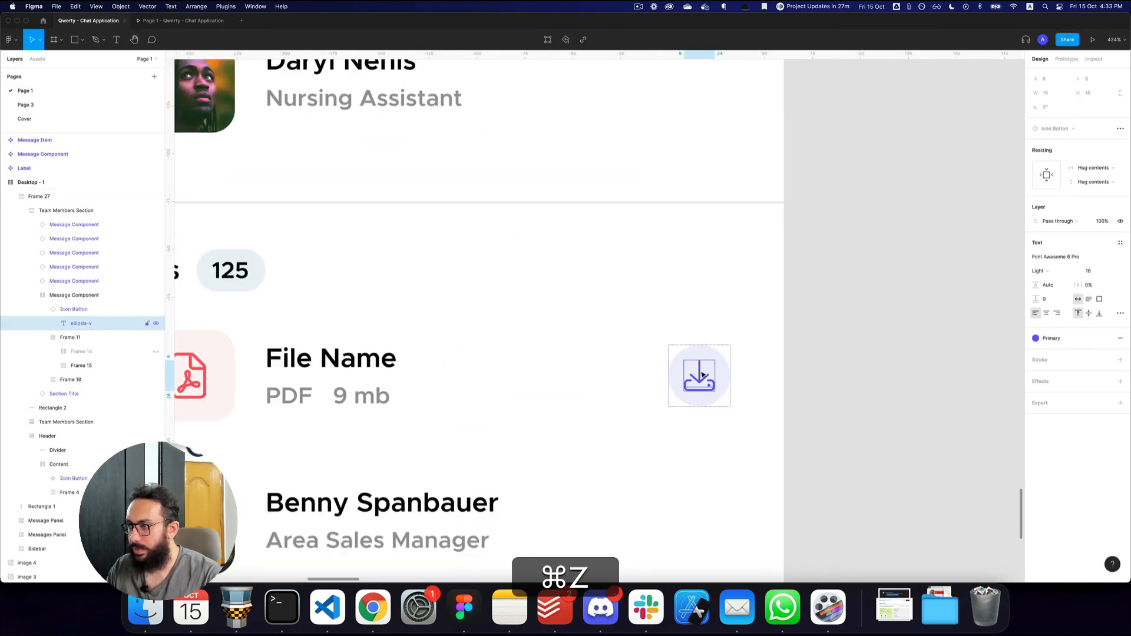
click(1047, 274)
click(1048, 281)
key(z)
alt+click(889, 290)
click(888, 291)
key(super+3)
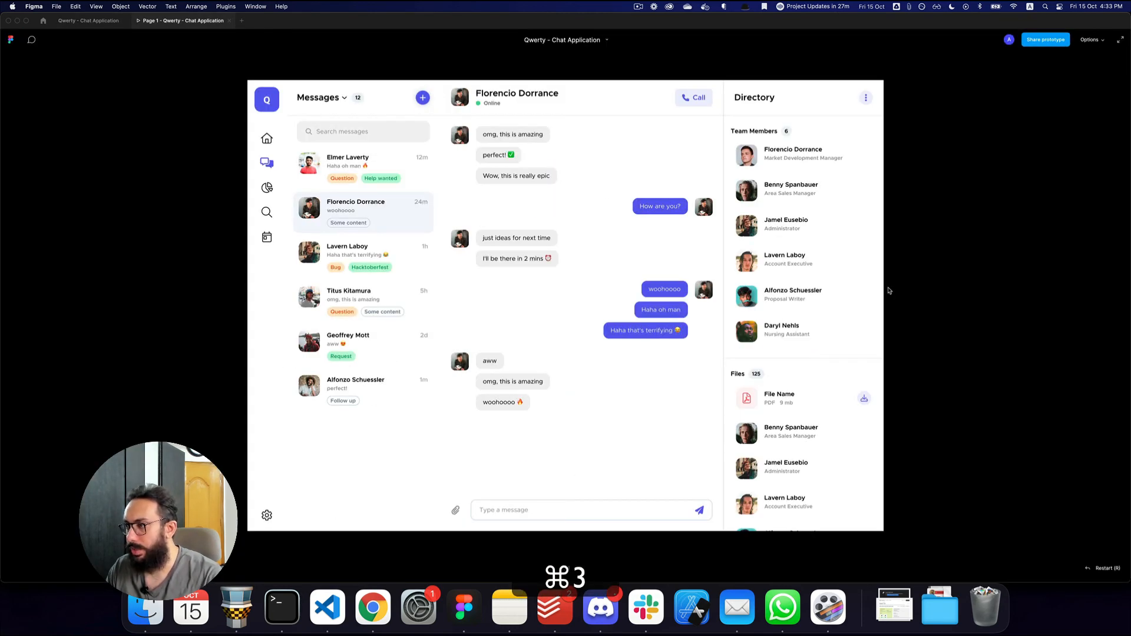
key(super+2)
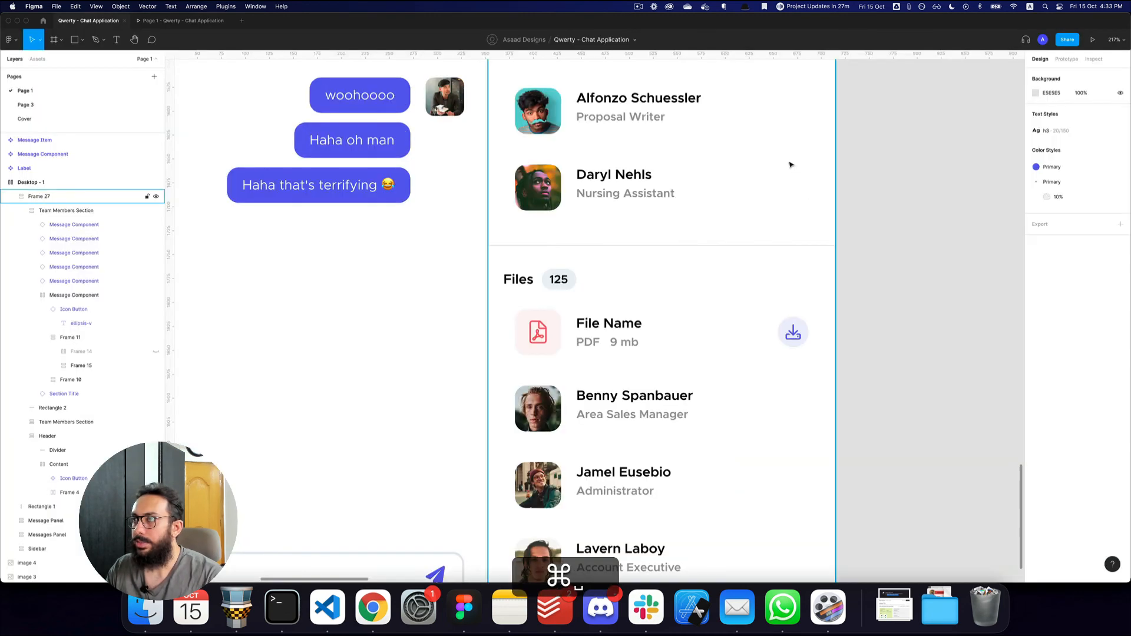
Step: Scale the main Icon Button component in the Directory header to a width of 40
scroll(766, 210, up, 3)
drag(767, 211, 719, 475)
double_click(719, 175)
double_click(719, 175)
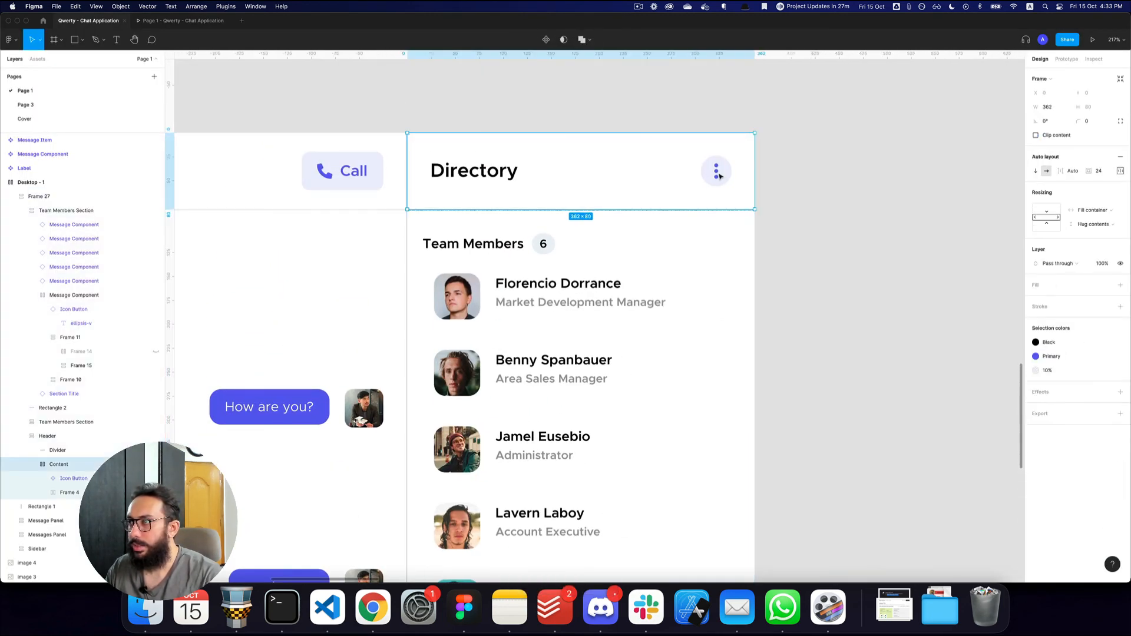
double_click(719, 176)
key(super+s)
text(40)
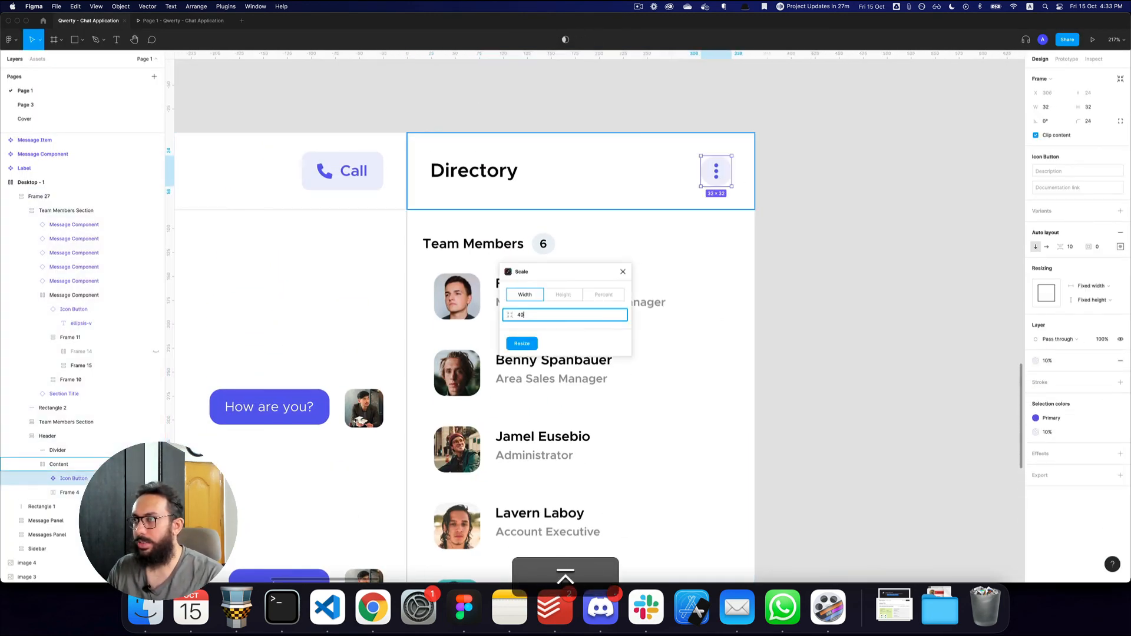
key(Return)
Step: Give the Directory header's Content frame a fixed height of 80
click(672, 180)
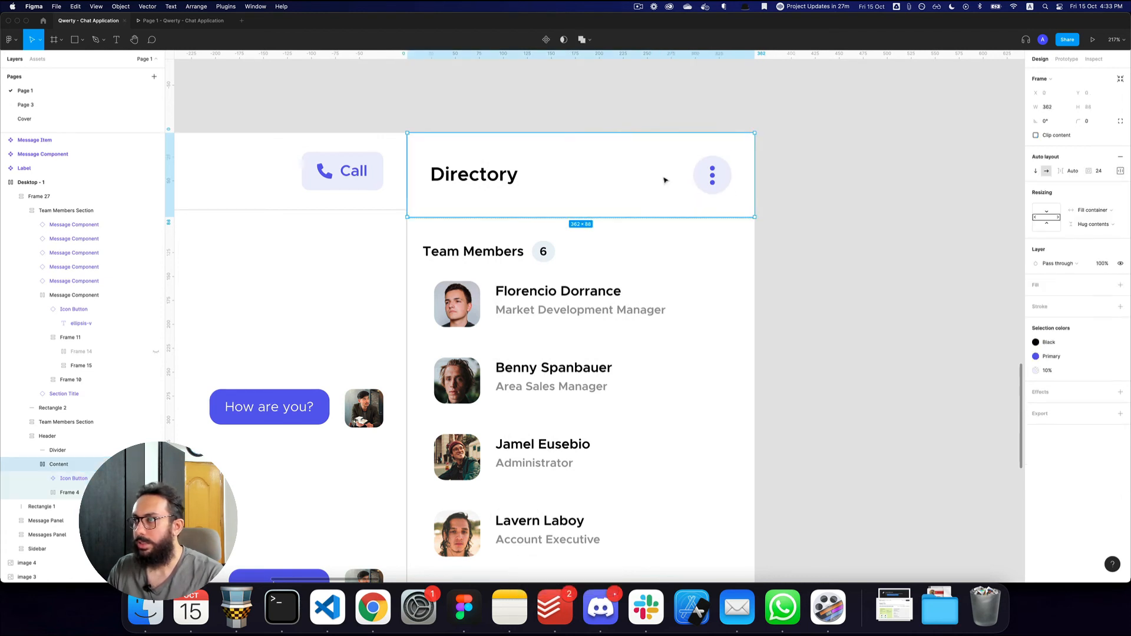
key(z)
click(450, 211)
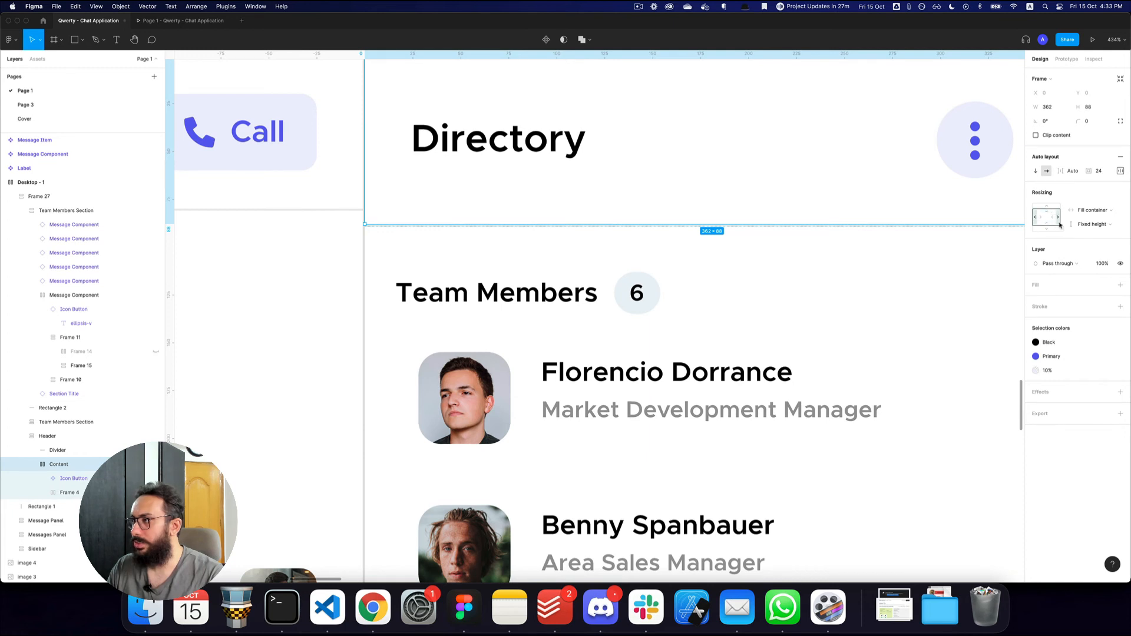
key(super+shift+Up)
key(z)
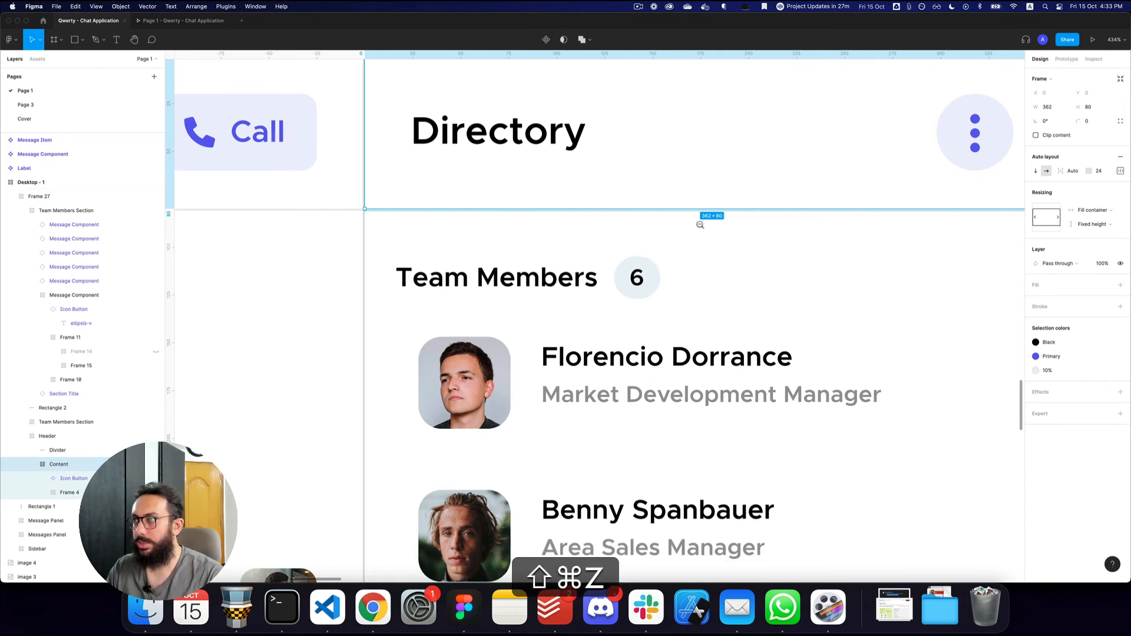
alt+click(700, 226)
alt+click(911, 214)
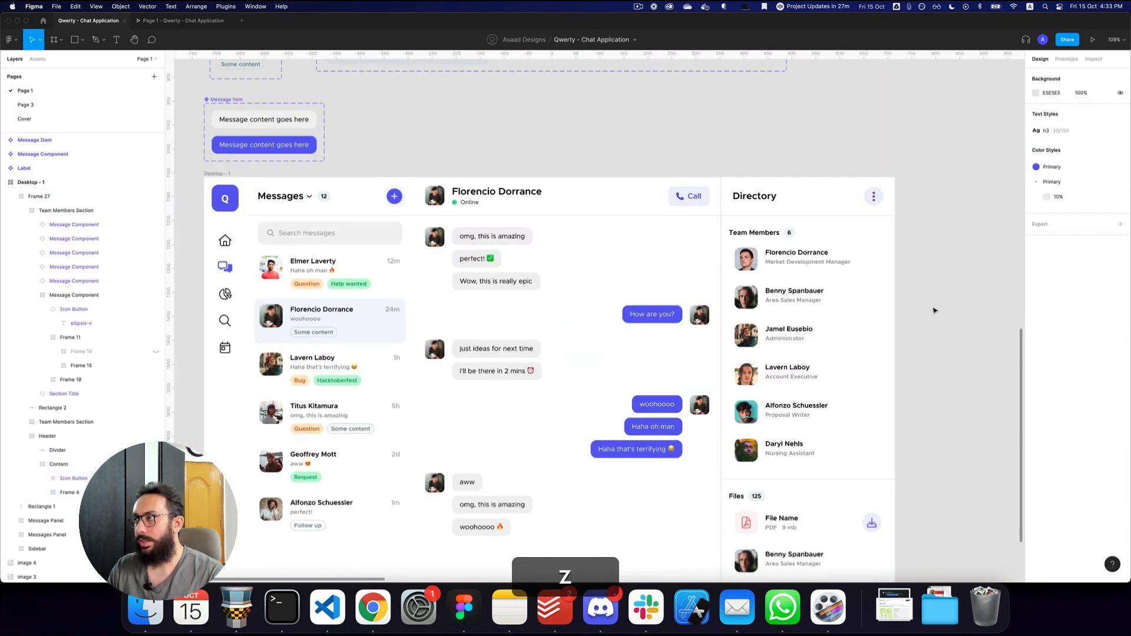
Step: Scale the plus button in the Messages header to a width of 40
key(space)
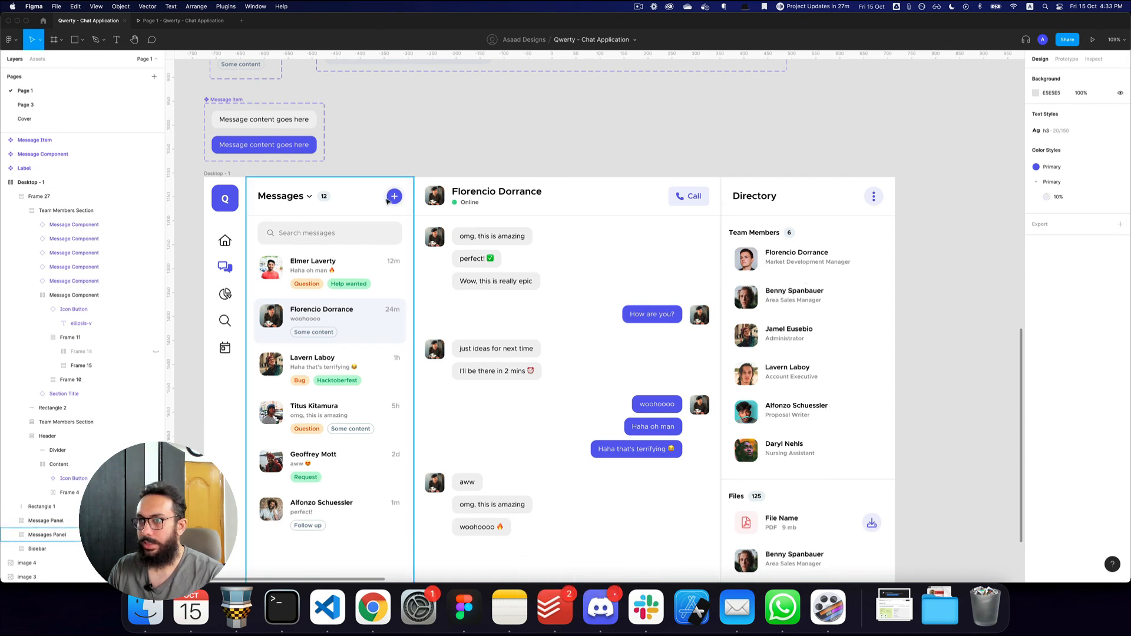
click(873, 198)
click(873, 198)
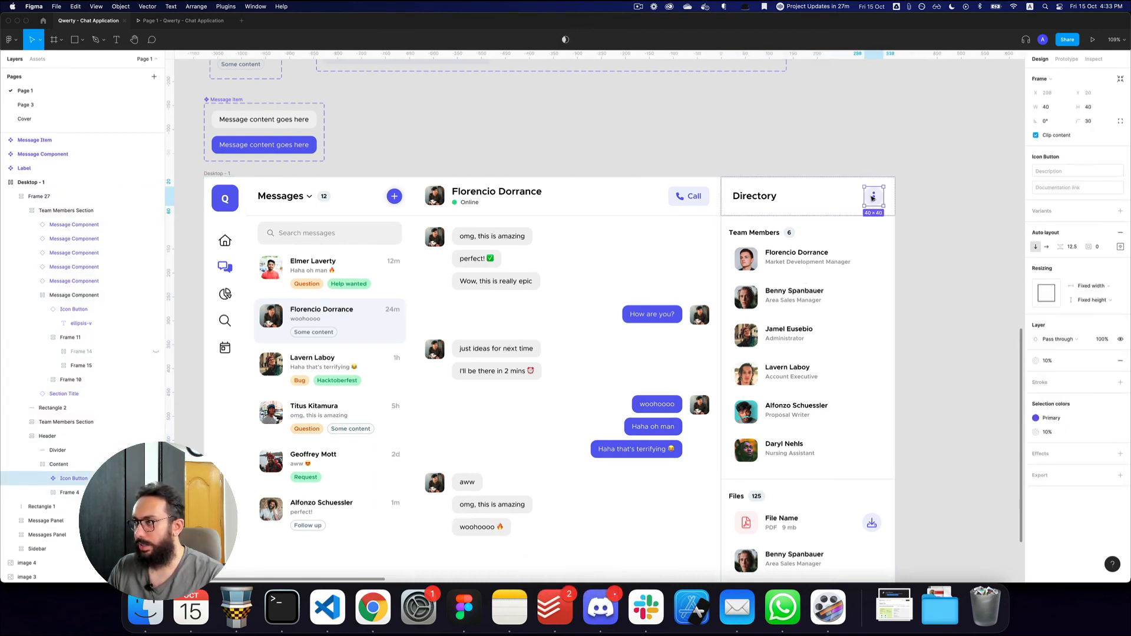
key(super+c)
double_click(396, 197)
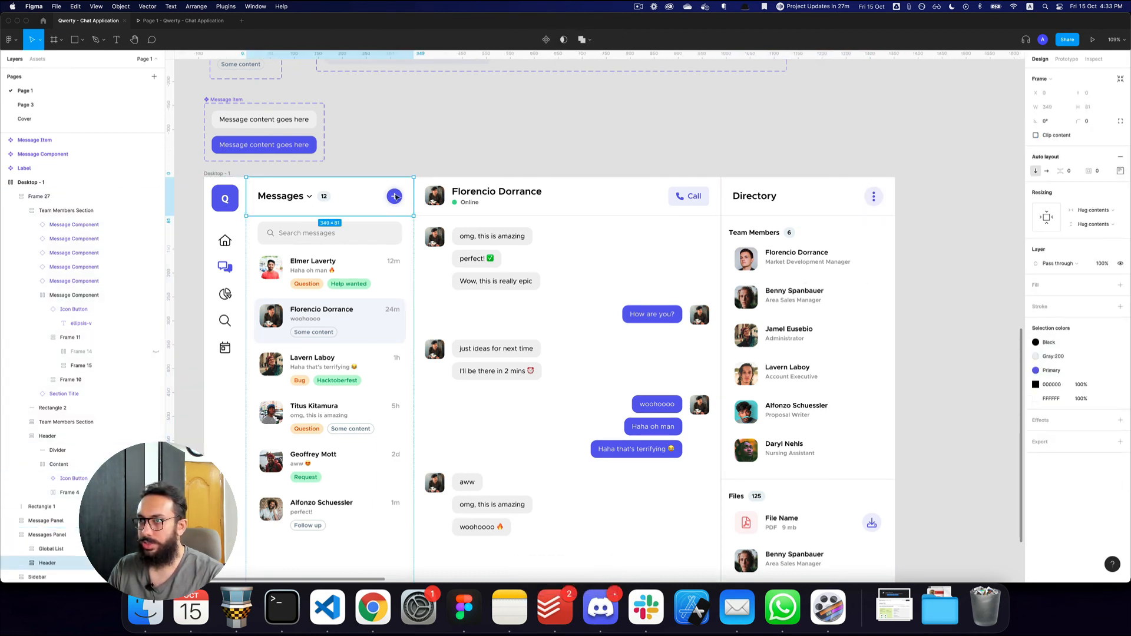
double_click(396, 198)
double_click(396, 197)
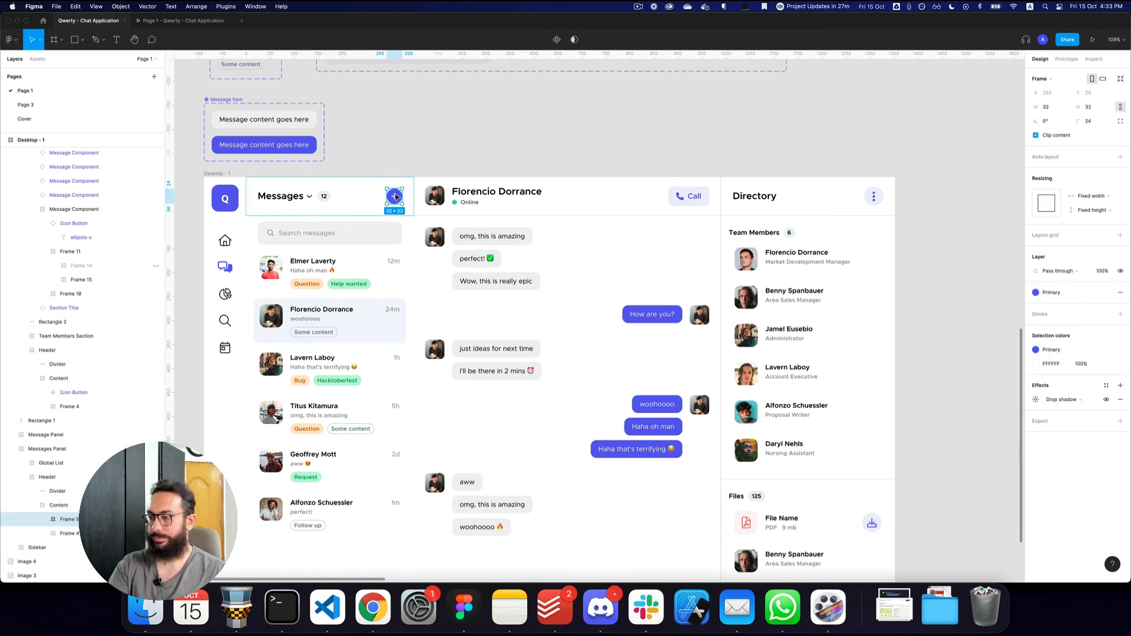
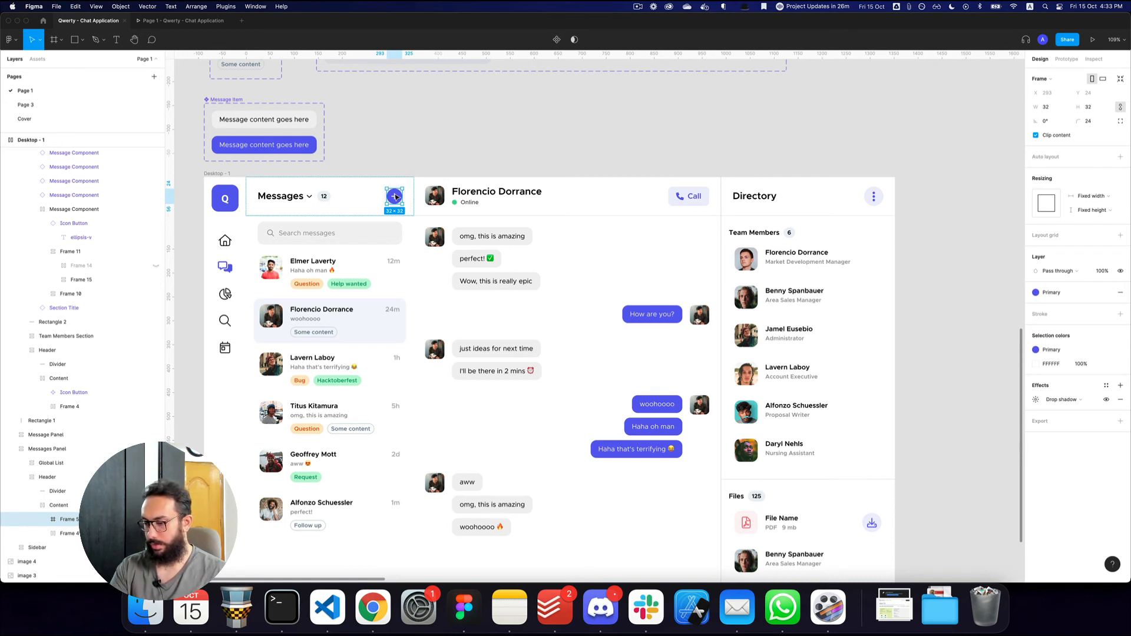
key(shift+super+s)
text(40)
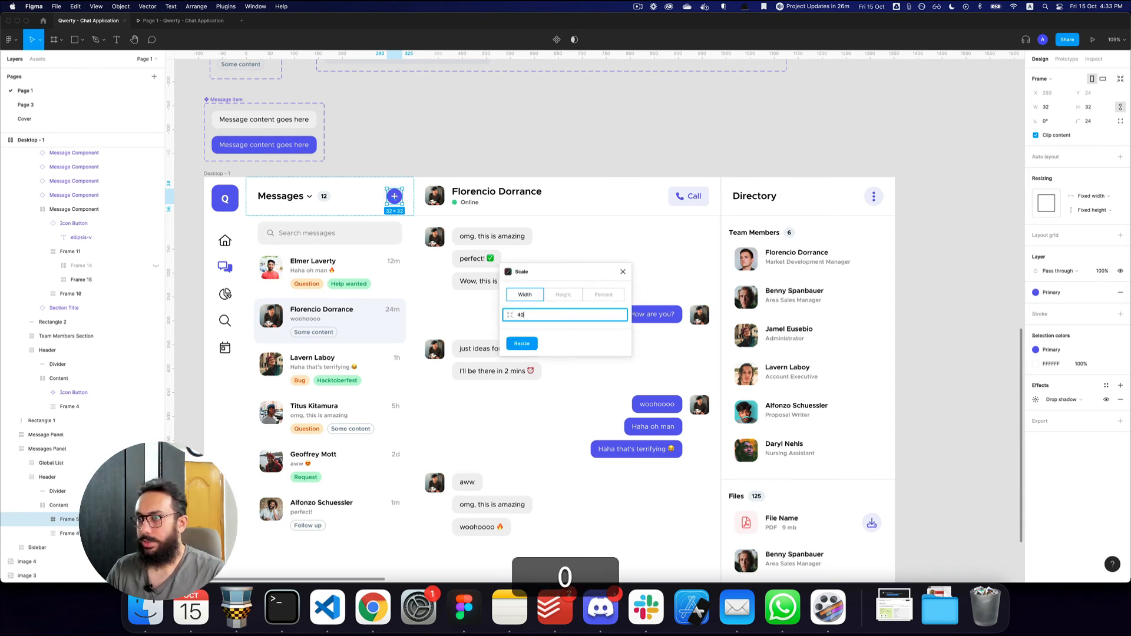
key(Return)
Step: Compare the plus button's original and enlarged sizes in the prototype preview by undoing and restoring the scaling
key(super+3)
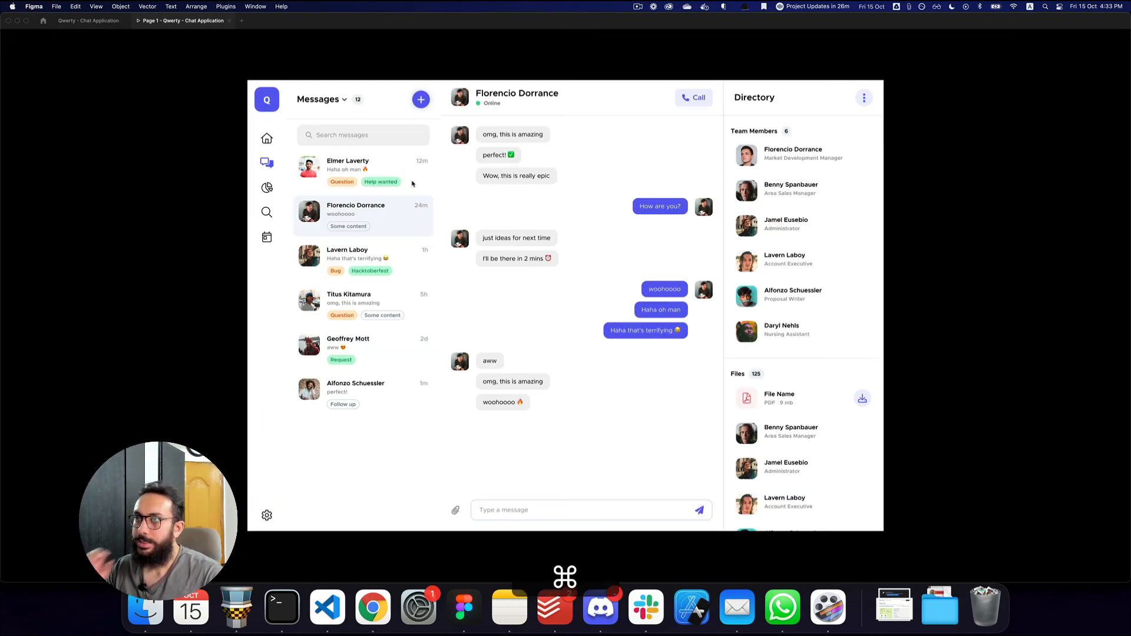
key(super+2)
key(super+z)
key(super+3)
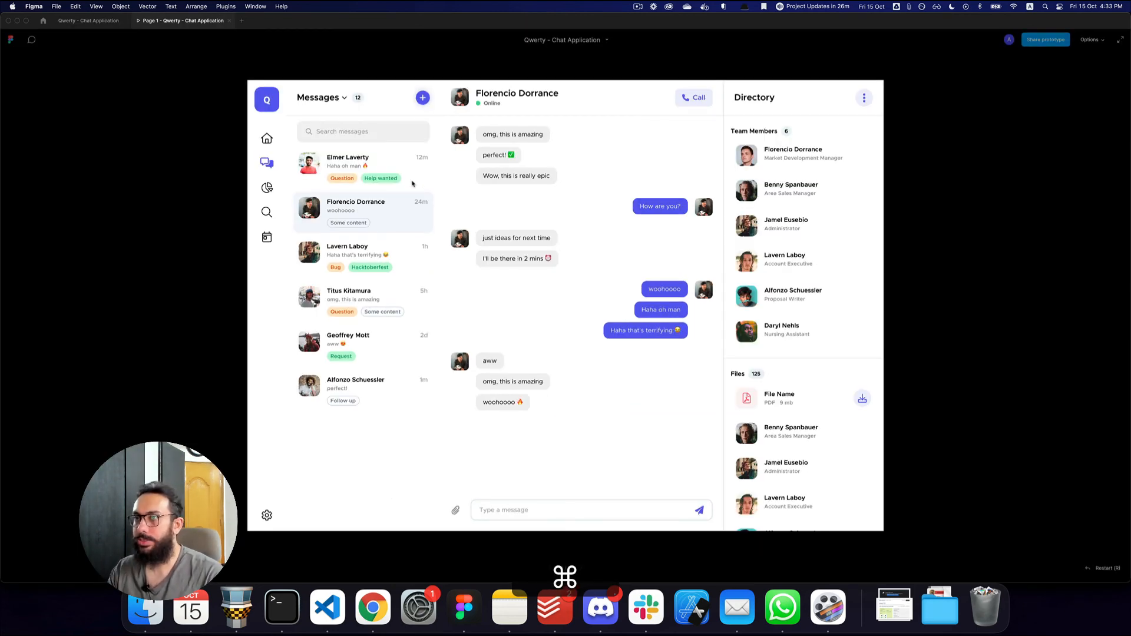
key(super+2)
key(super+z)
key(shift+super+3)
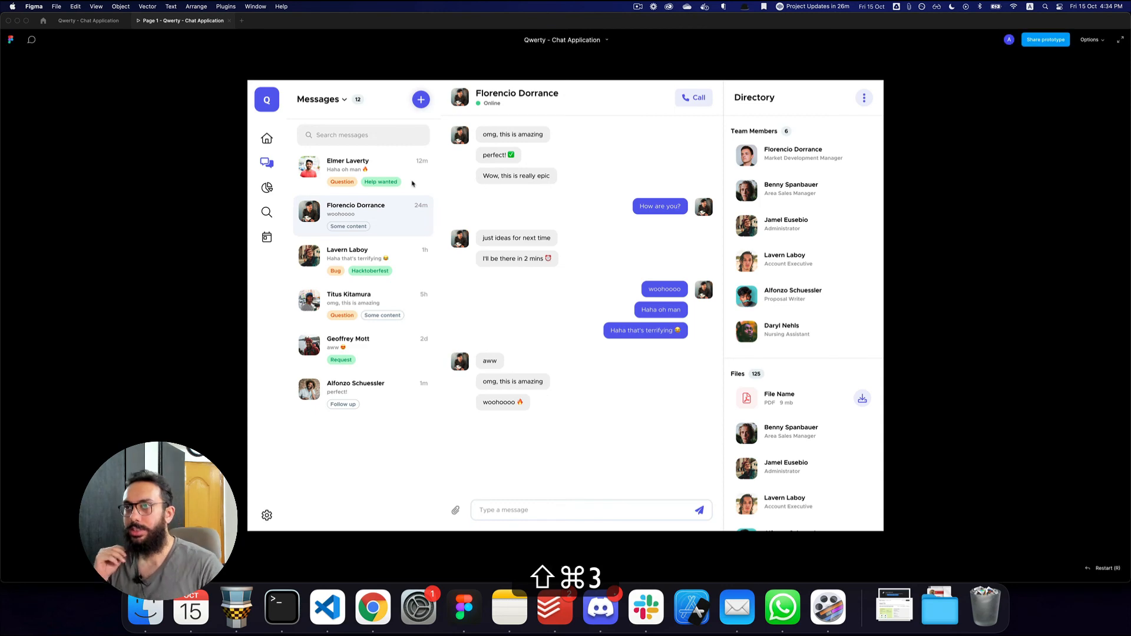
key(super+2)
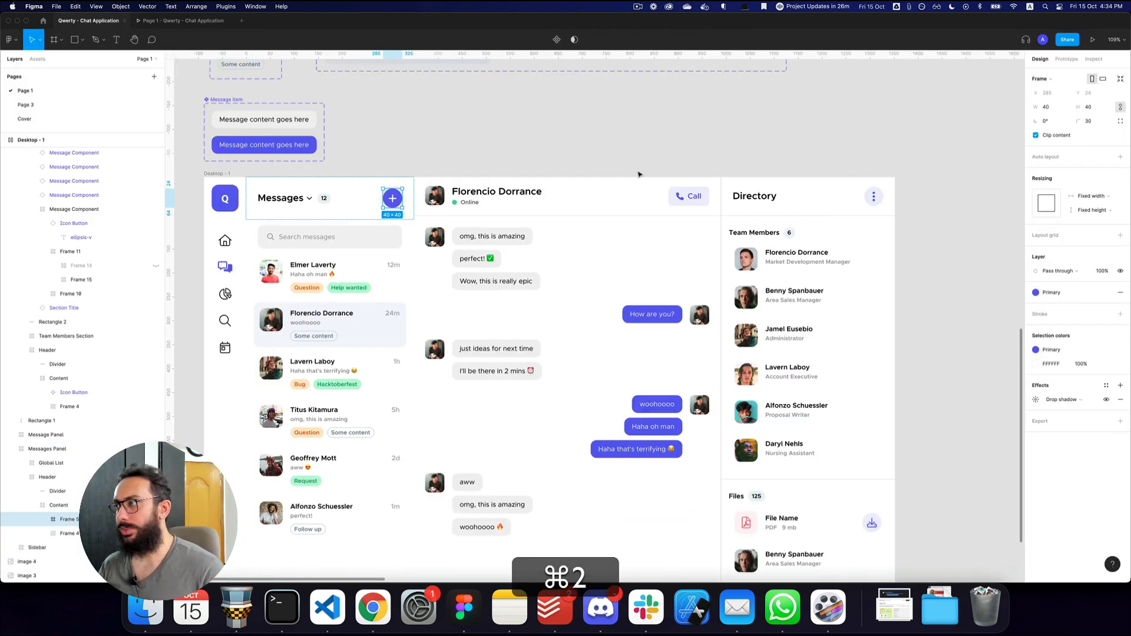
Step: Rename the first row of the Files section as File Card and turn it into a component
scroll(812, 206, down, 5)
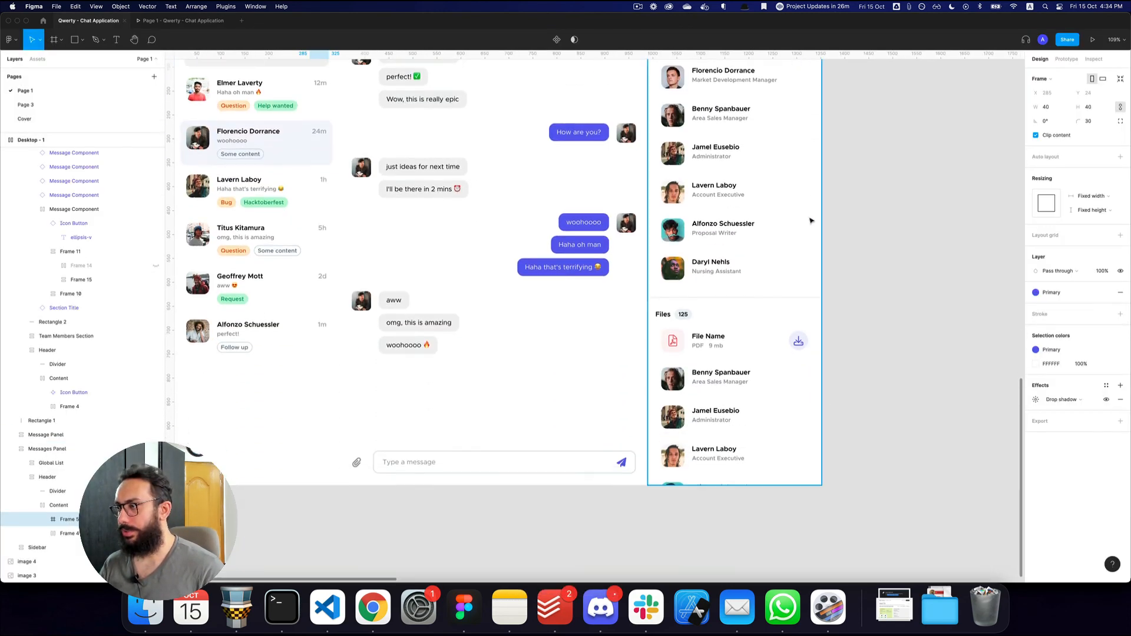
click(800, 343)
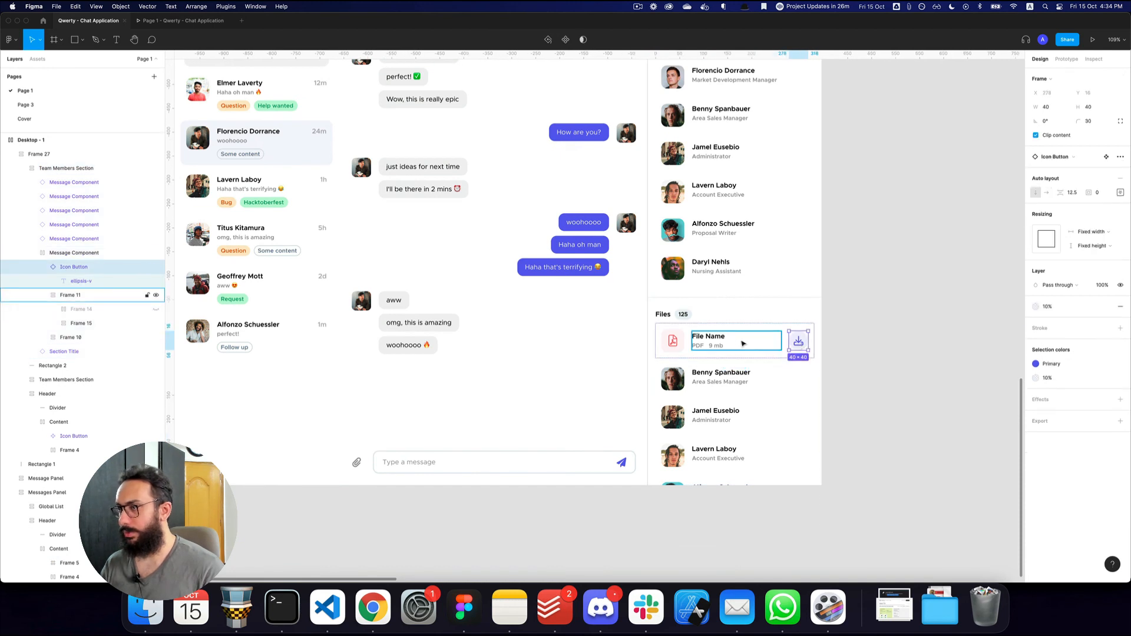
scroll(707, 335, right, 1)
key(shift+Return)
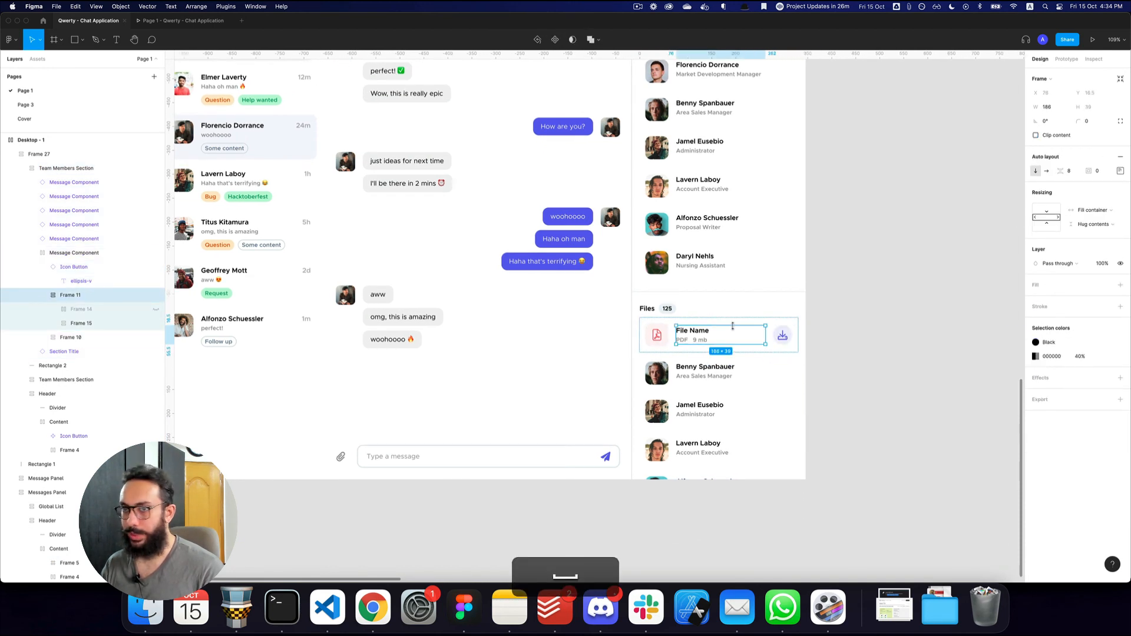
key(alt+l)
key(super+r)
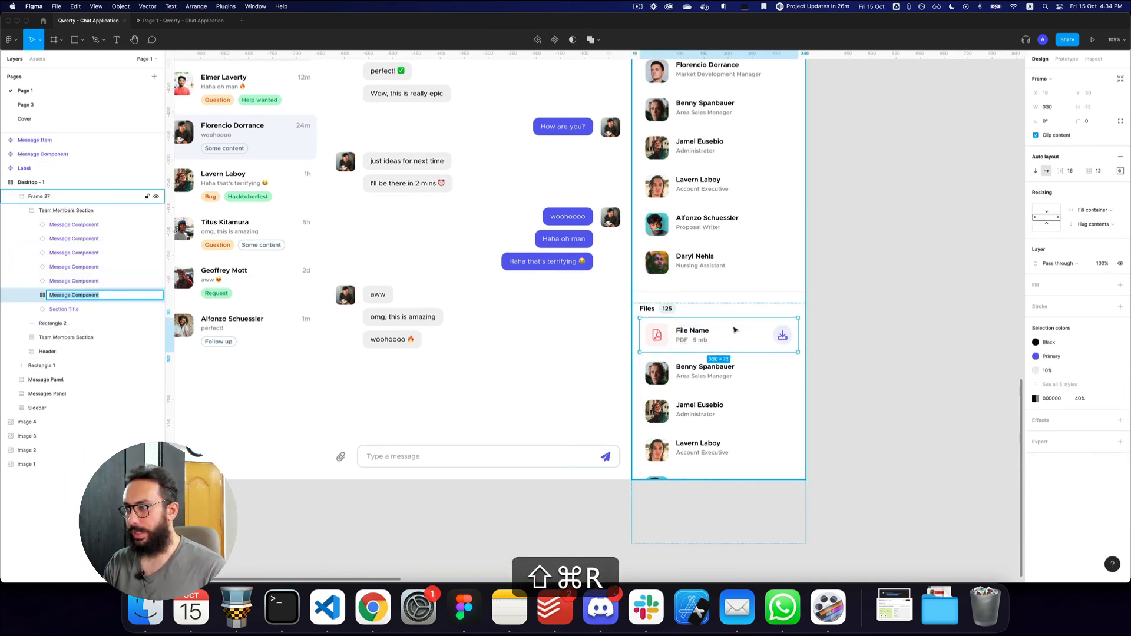
text(File)
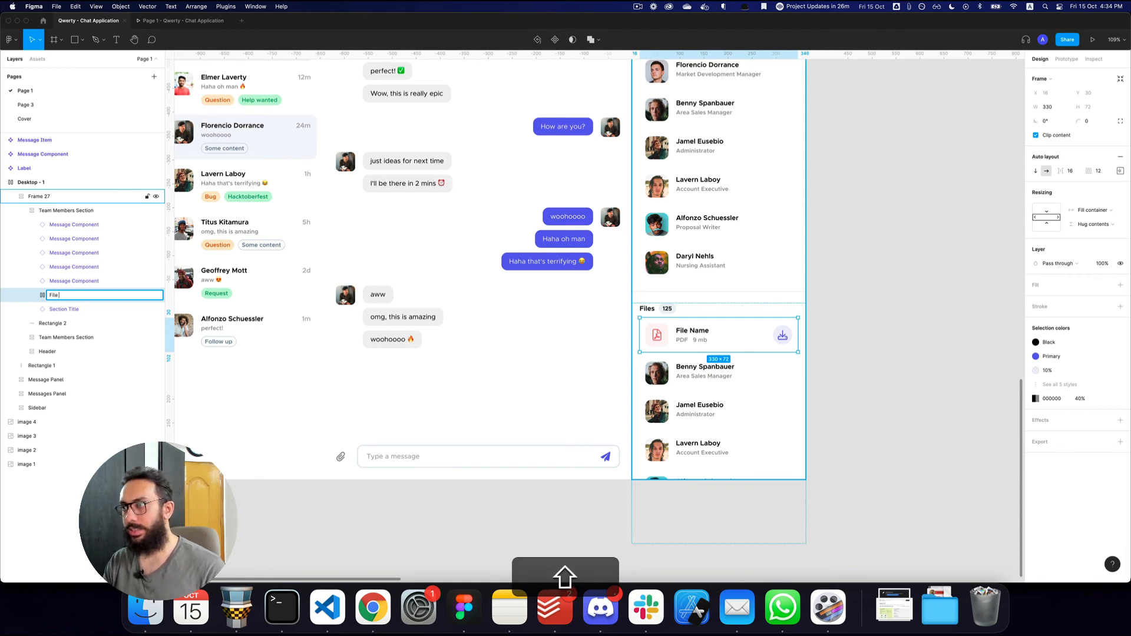
text( Card)
key(Return)
key(alt+super+k)
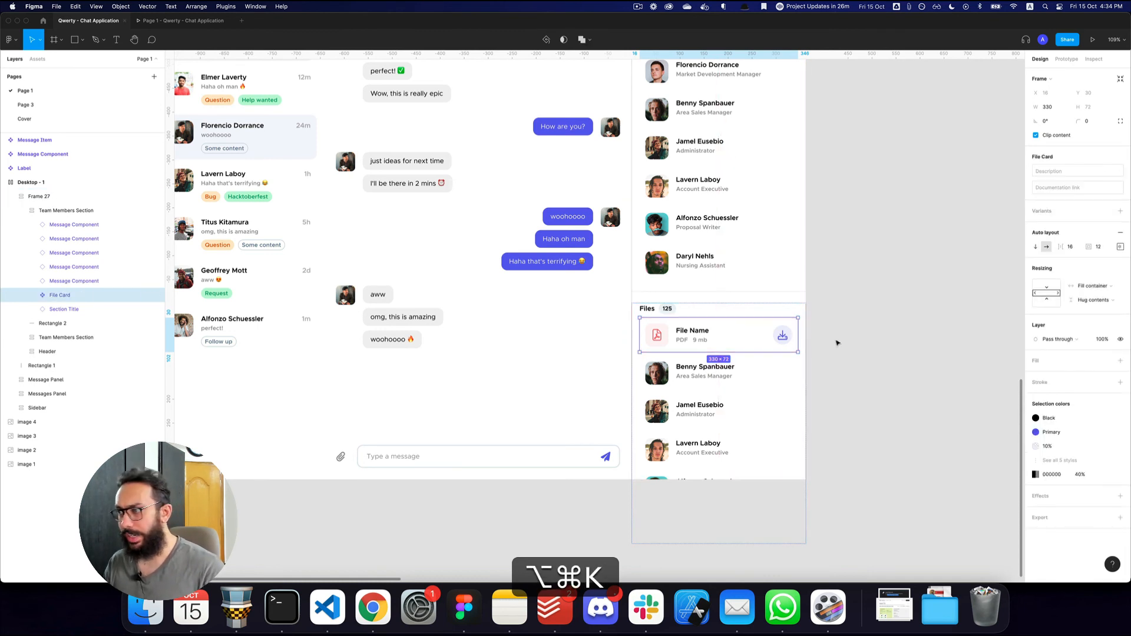
Step: Duplicate the File Card once and delete all the team member rows beneath the cards in the Files section
key(z)
key(super+d)
click(736, 409)
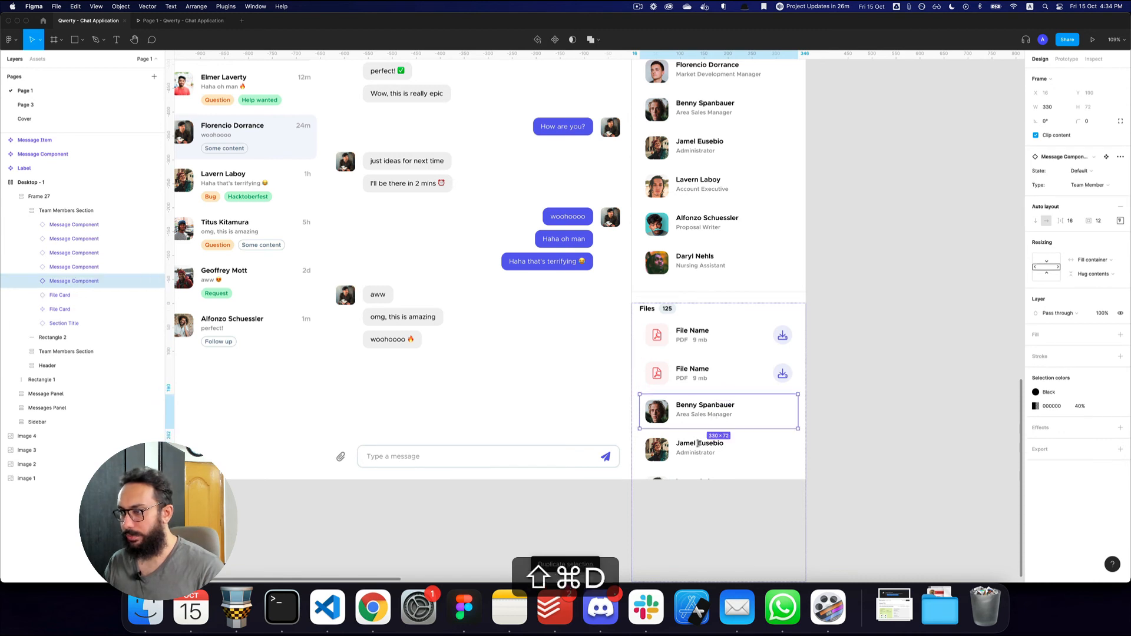
shift+click(699, 453)
key(super+x)
double_click(696, 418)
double_click(695, 419)
double_click(695, 420)
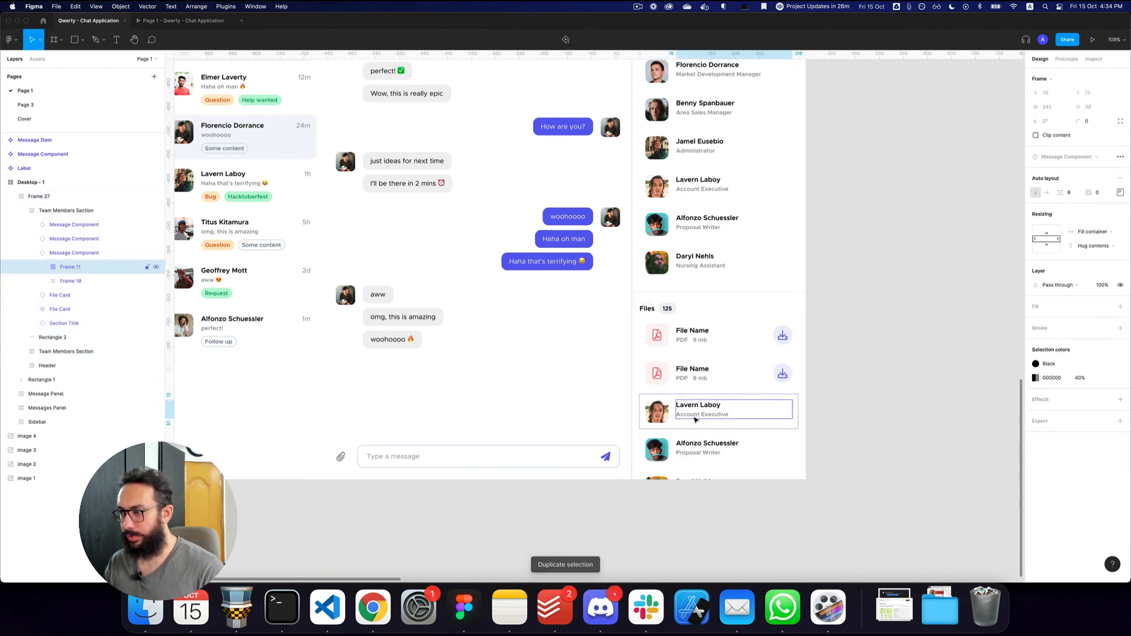
key(shift+Return)
shift+click(64, 227)
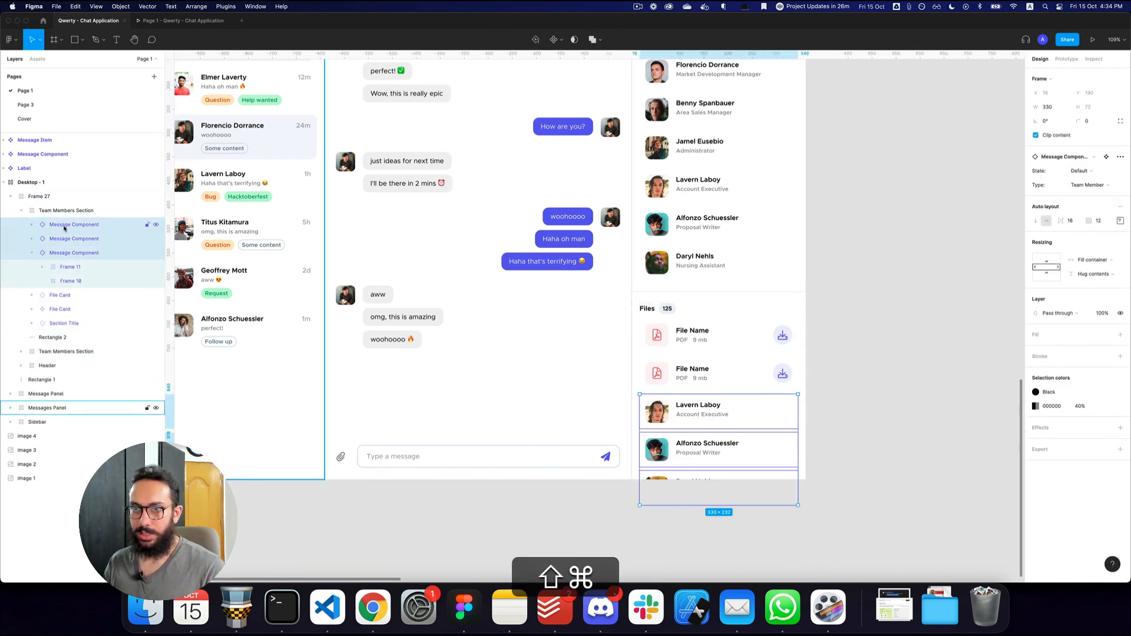
key(shift+super+x)
Step: Duplicate the last File Card three times to extend the Files list
click(71, 226)
key(super+d)
key(super+d)
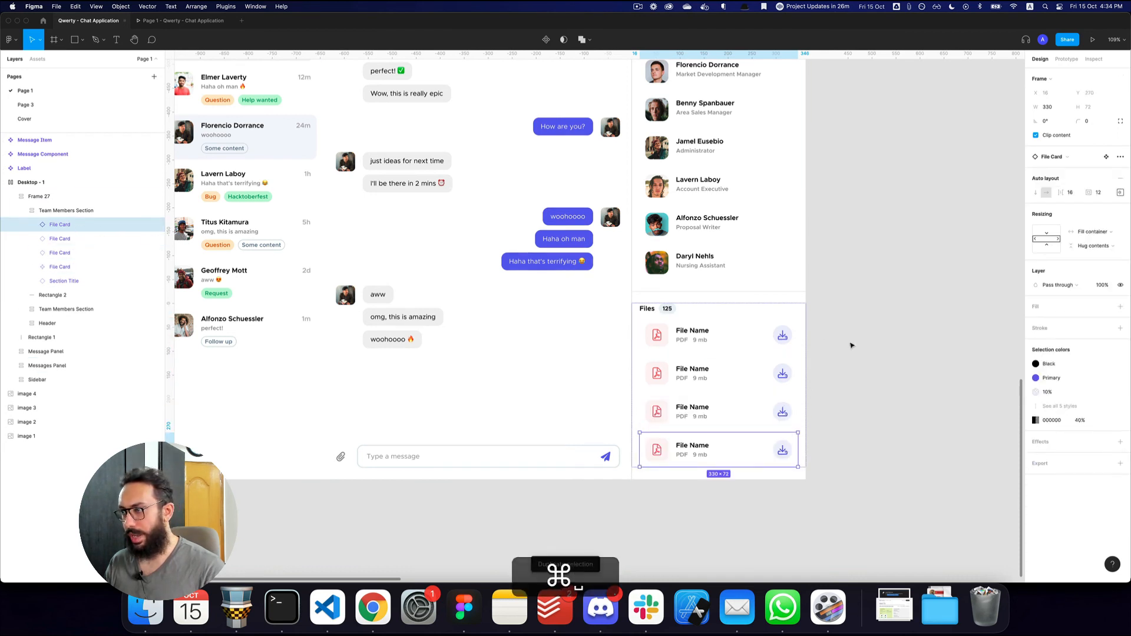
drag(851, 345, 743, 247)
key(super+d)
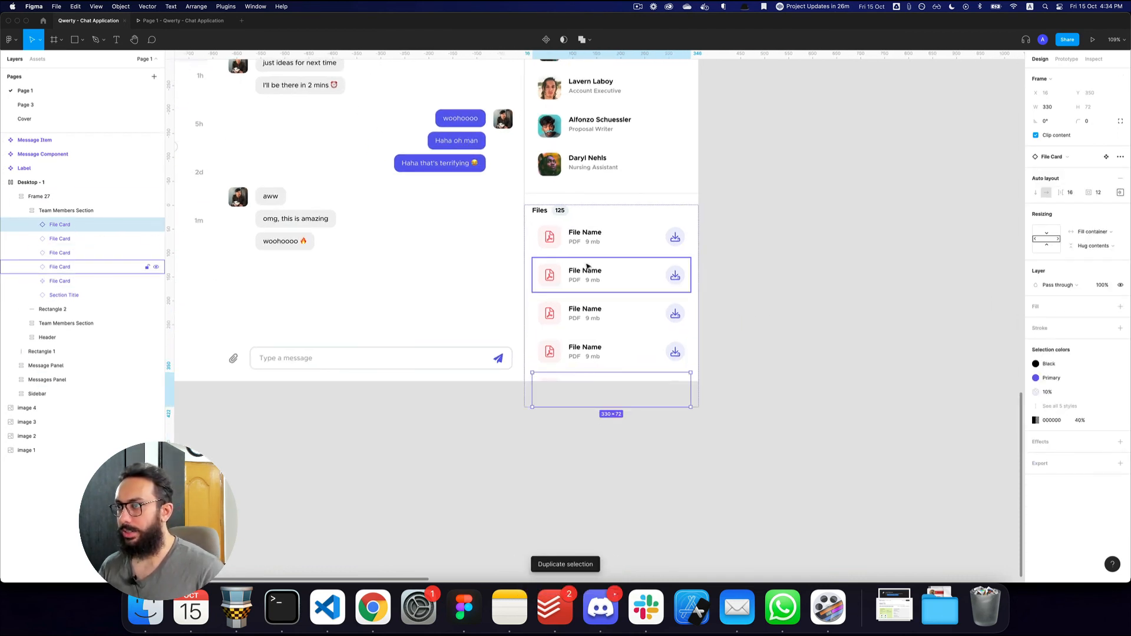
Step: Change the second File Card's icon to file-image
super+click(586, 233)
shift+super+click(588, 274)
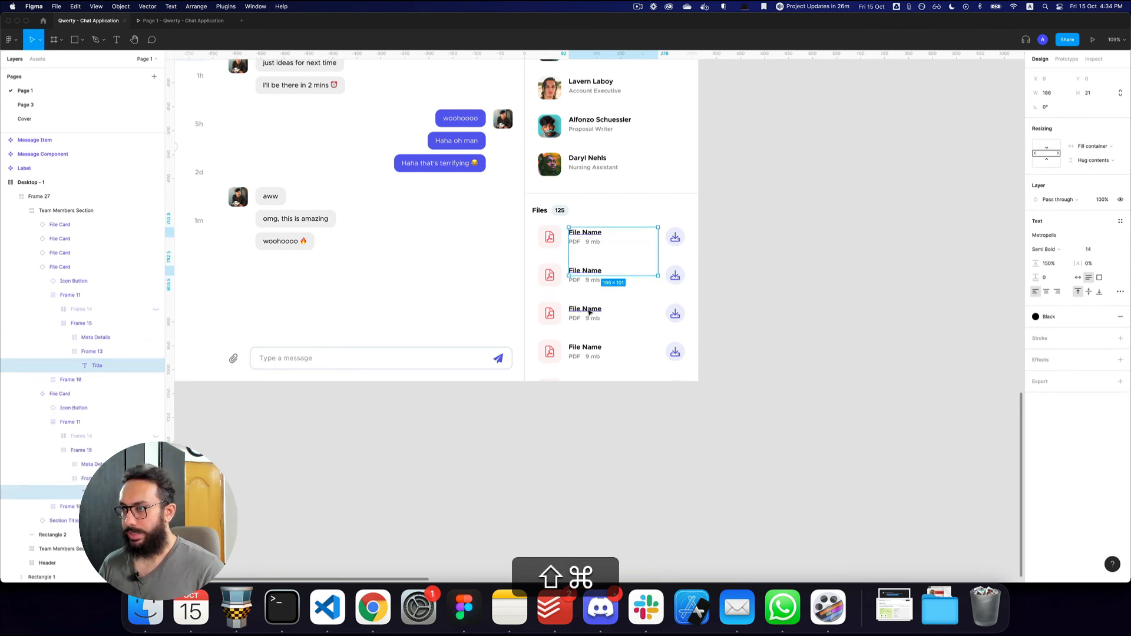
key(shift+super+z)
click(560, 244)
super+click(555, 289)
super+double_click(542, 304)
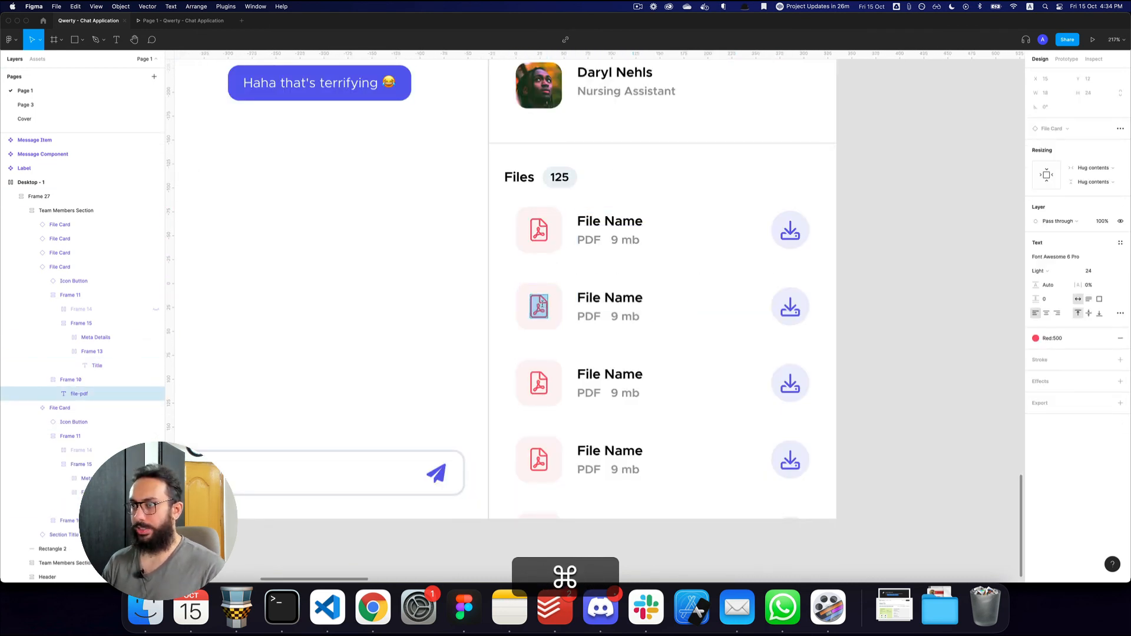
text(file-image)
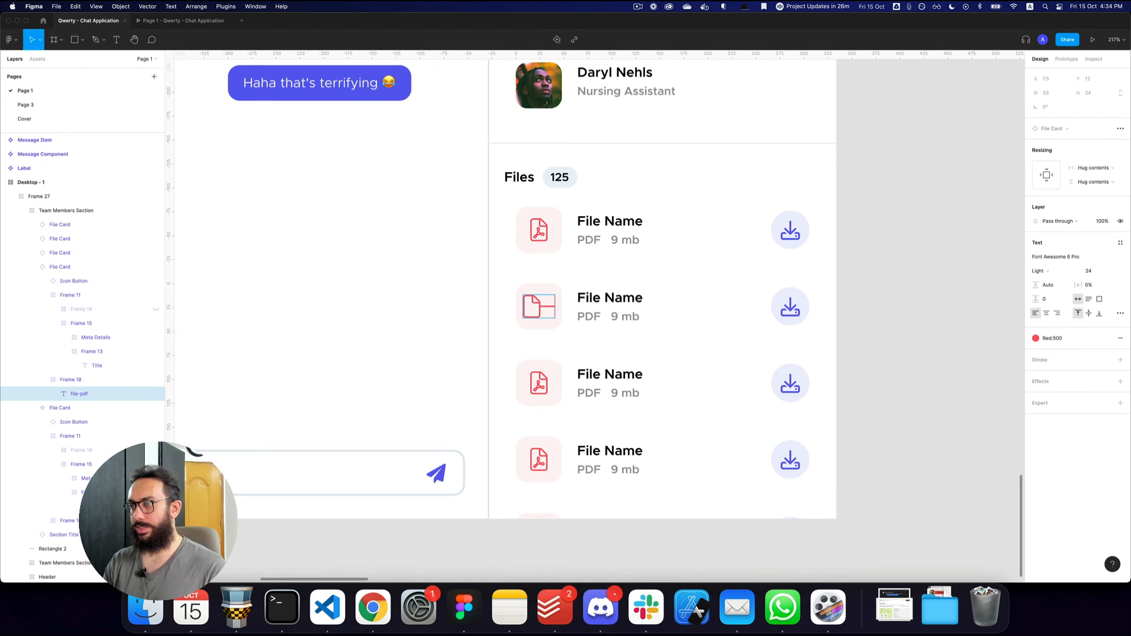
key(Escape)
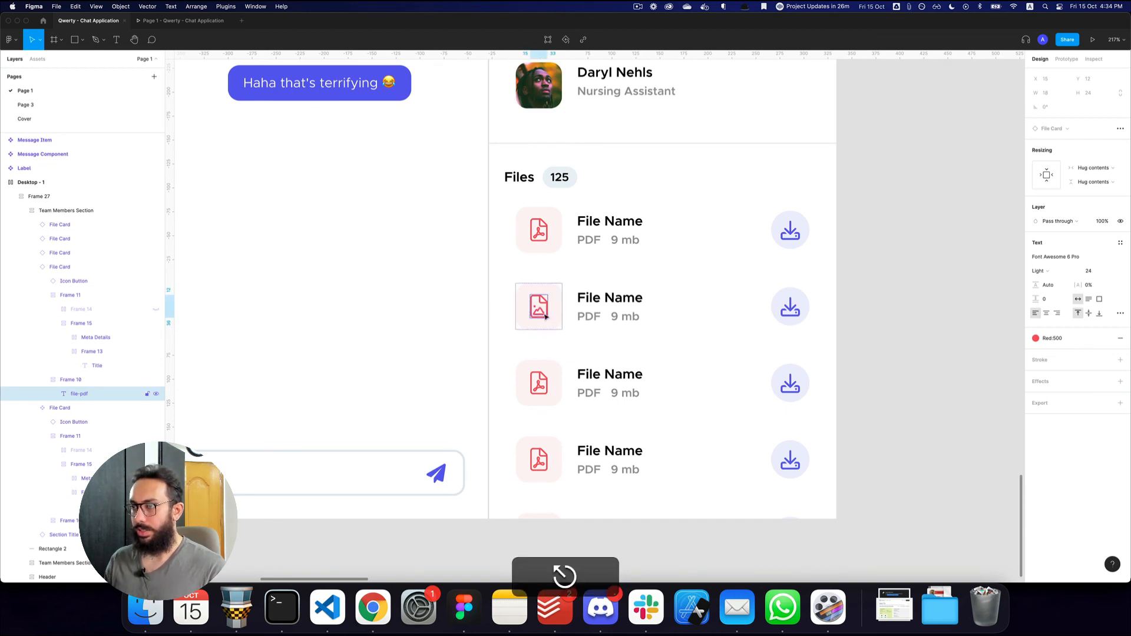
Step: Change the third File Card's icon to file-word
super+double_click(542, 387)
text(file-png)
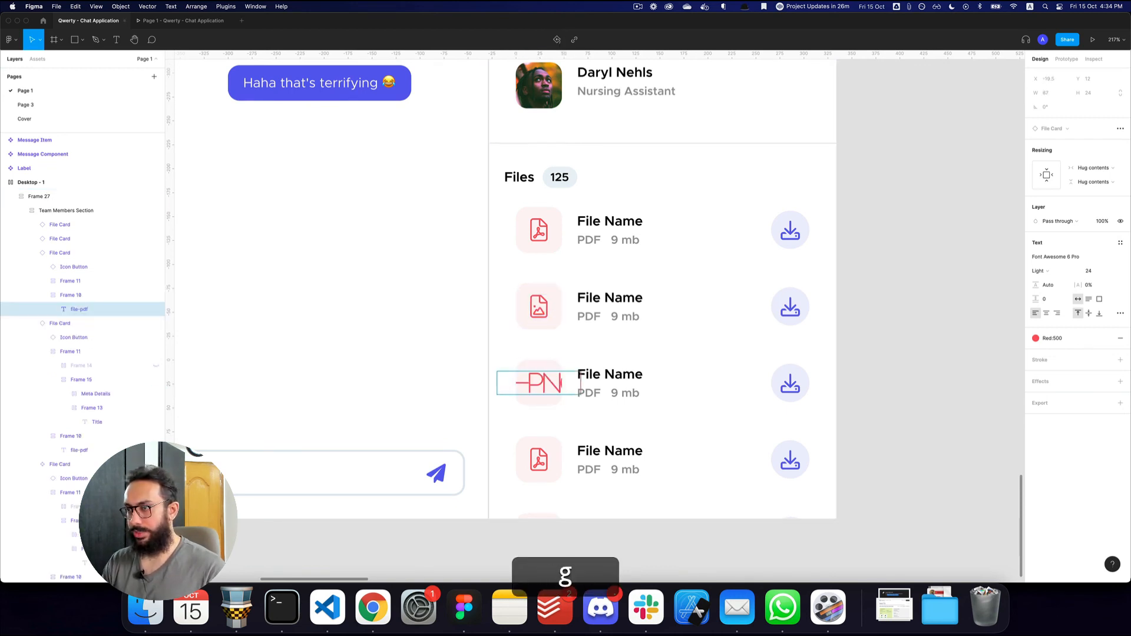
key(alt+BackSpace)
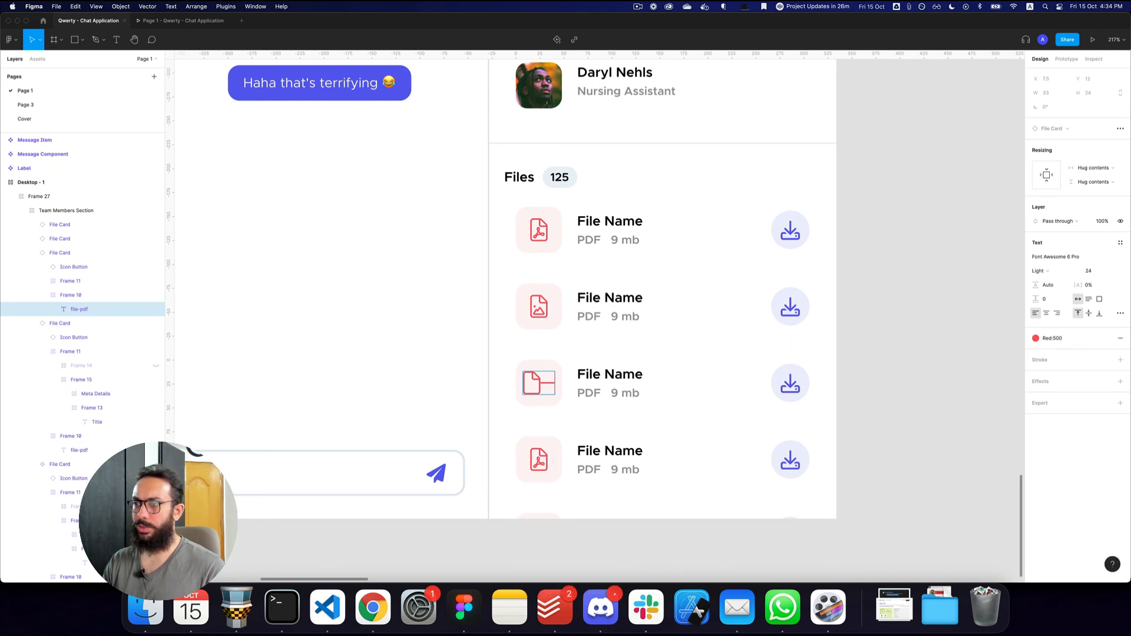
text(word)
key(Escape)
Step: Change the fourth File Card's icon to file-excel
super+double_click(539, 459)
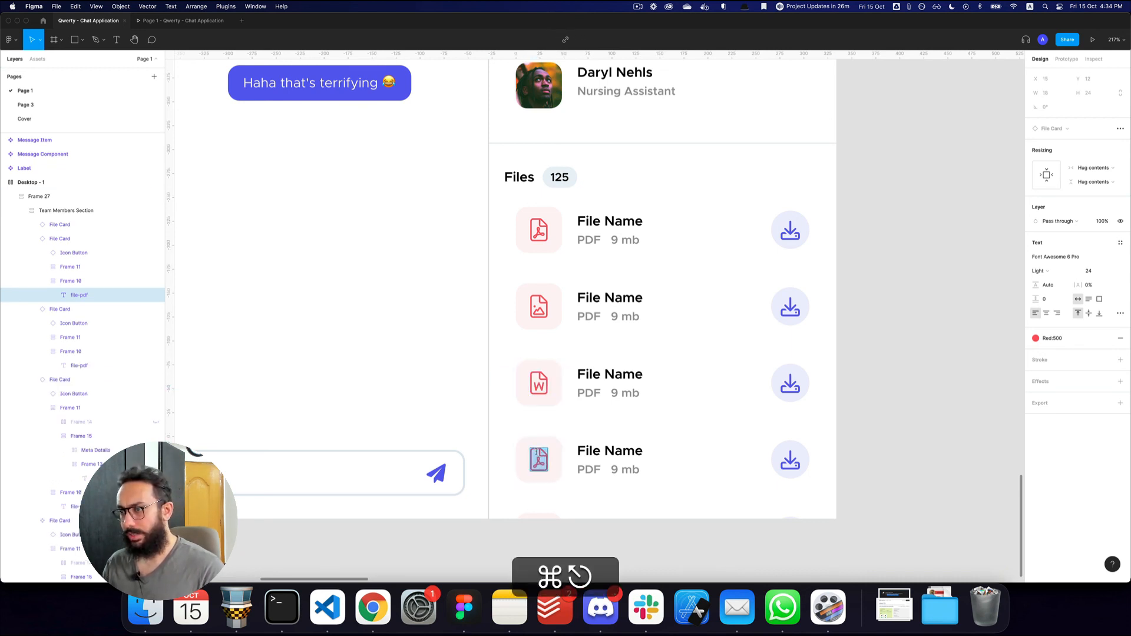
text(file-excel)
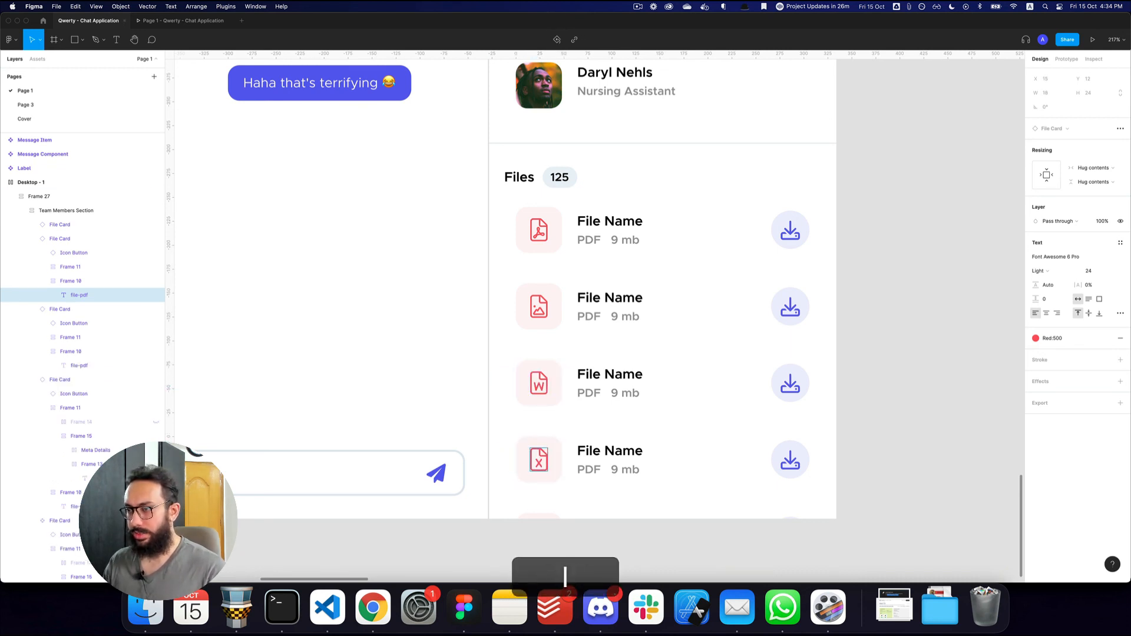
key(Escape)
Step: Apply the Purple:100 color style to the icon background of the fourth File Card
scroll(595, 417, down, 3)
scroll(596, 416, down, 1)
key(Escape)
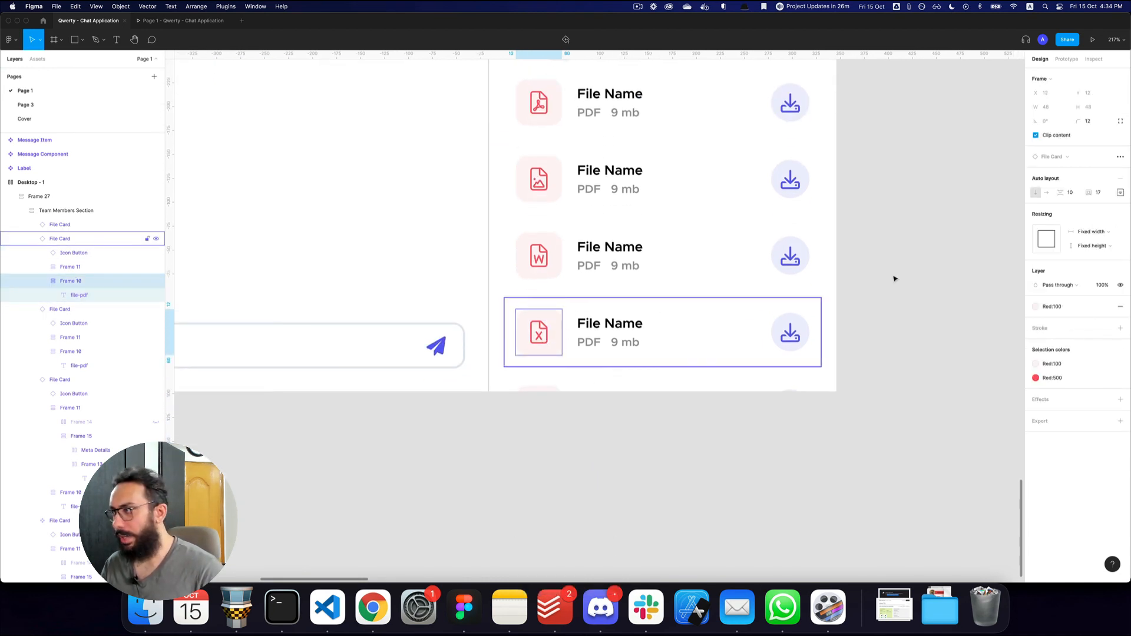
click(1078, 307)
text(pur)
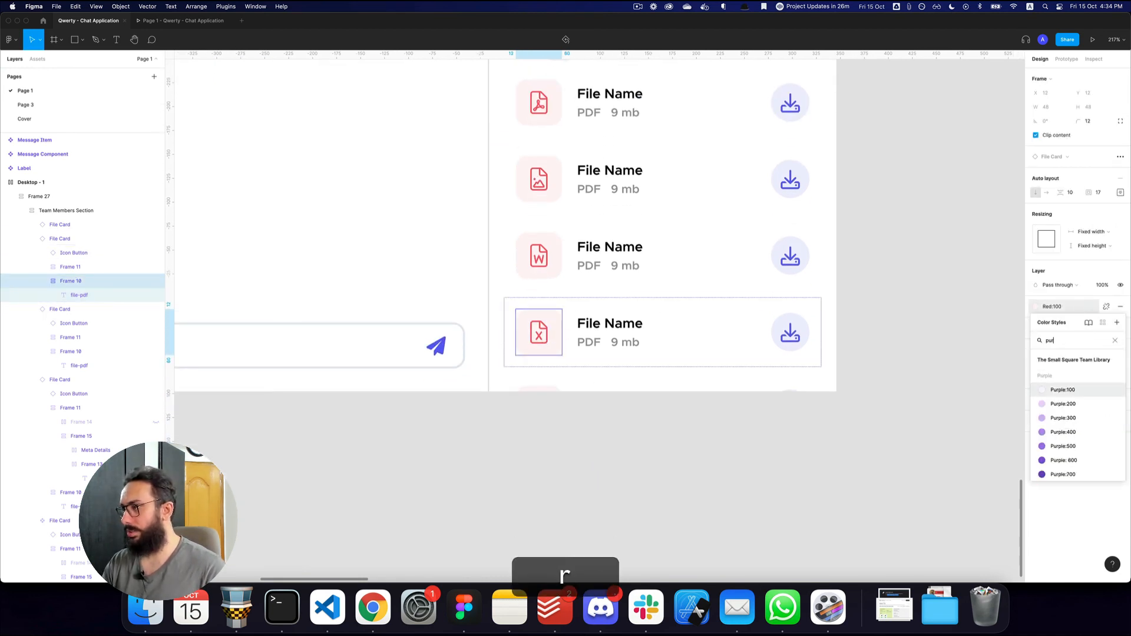
click(1063, 389)
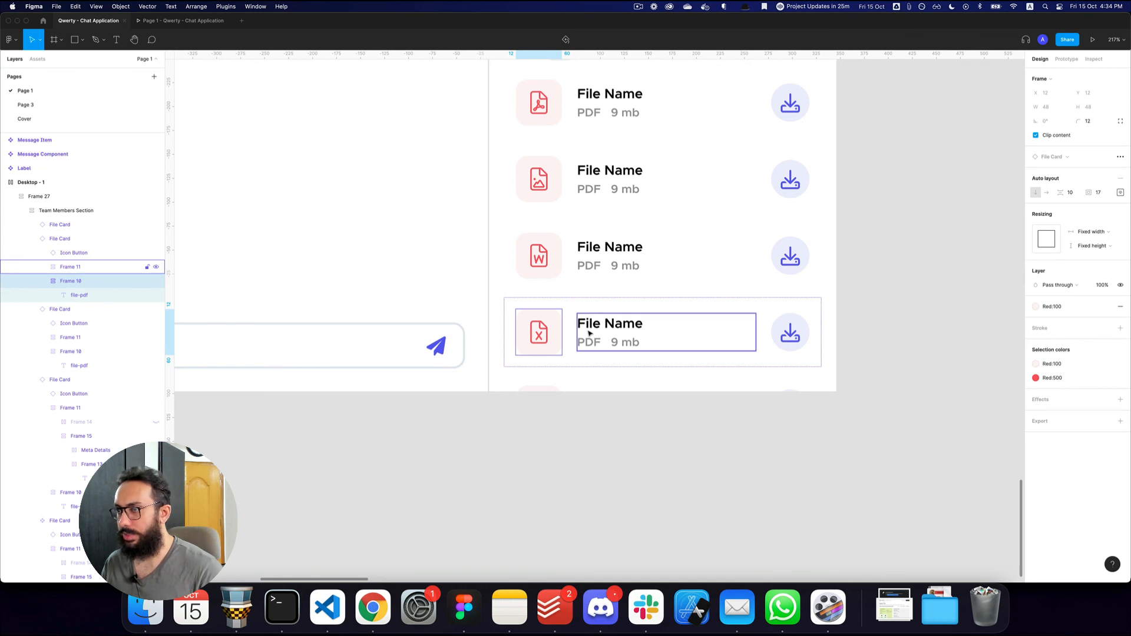
Step: Apply the Purple:500 color style to the Excel icon in the fourth File Card
double_click(545, 334)
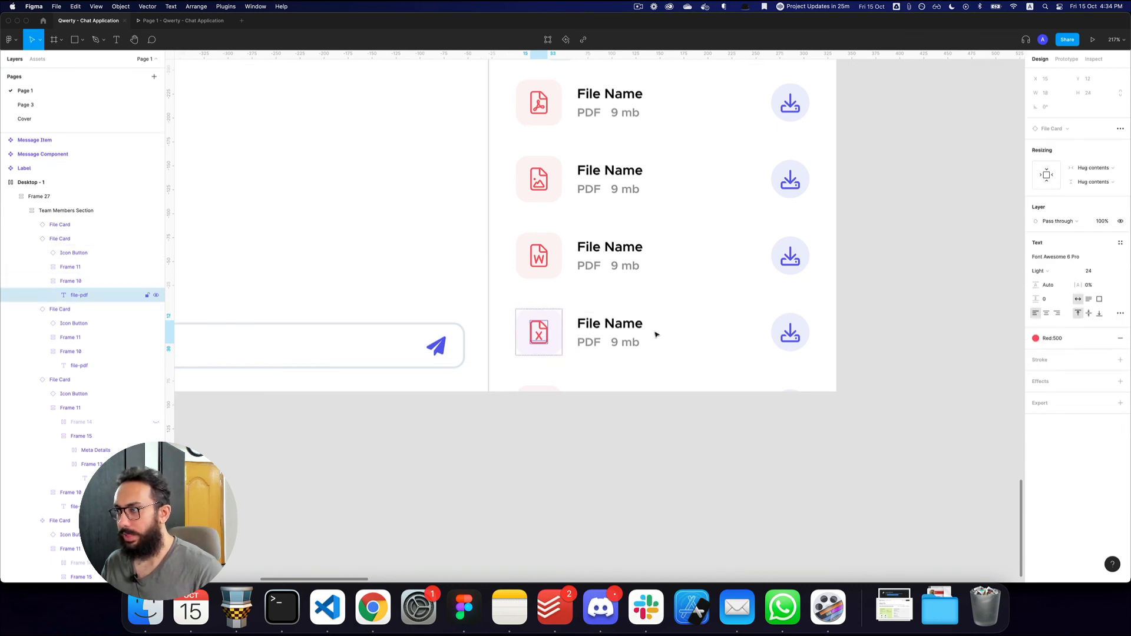
click(1085, 338)
text(purple50)
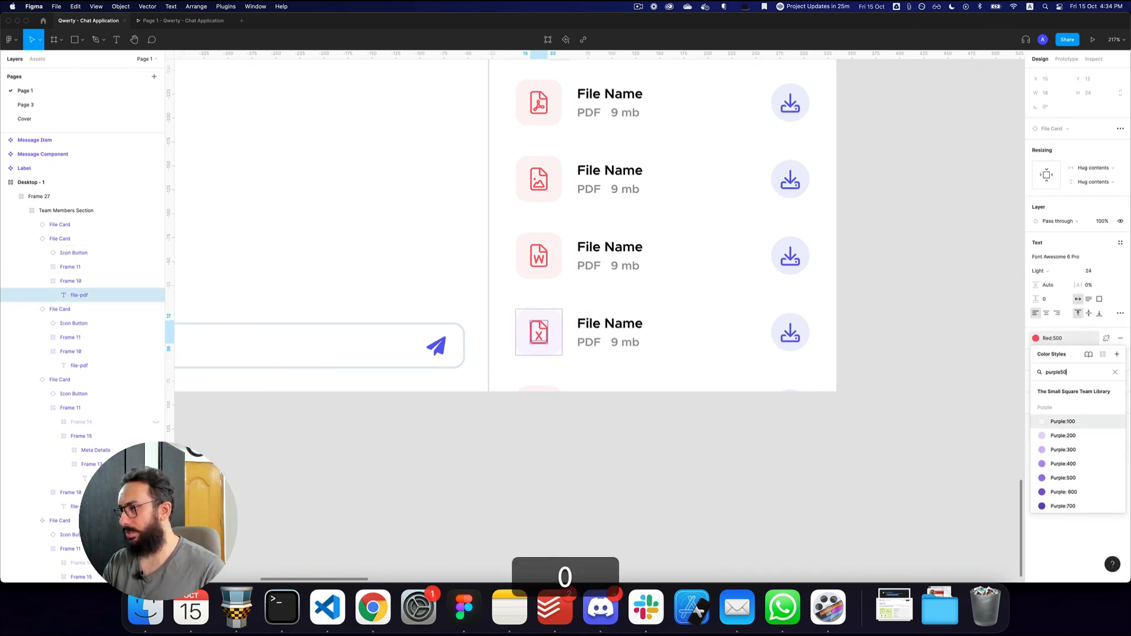
text(0)
click(1063, 478)
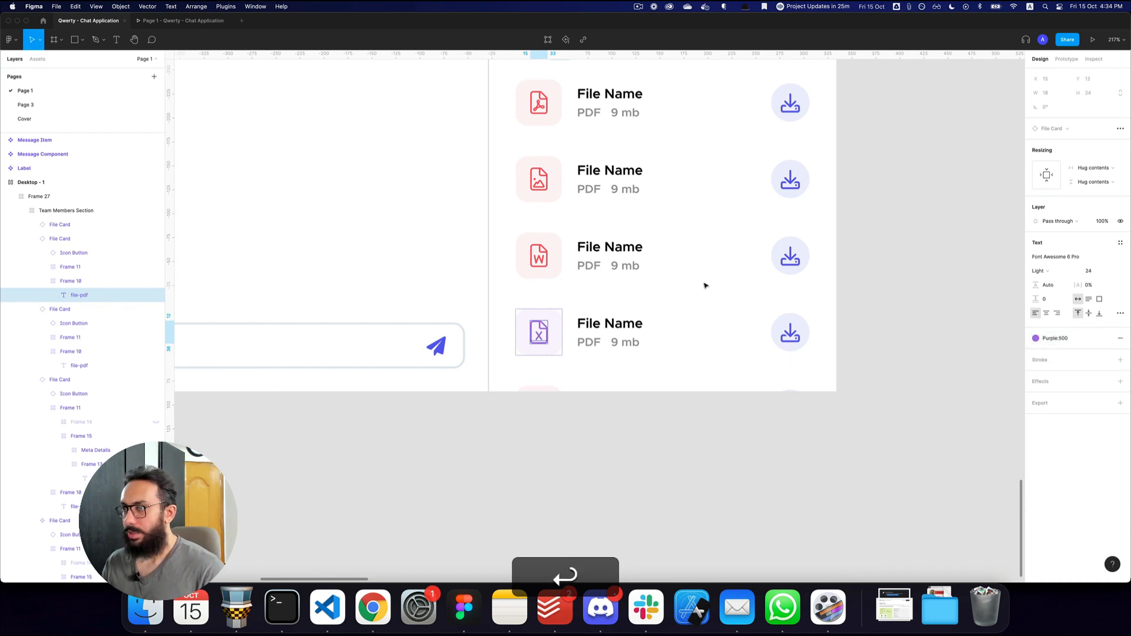
Step: Apply the Blue:100 color style to the icon background of the third File Card
super+click(538, 256)
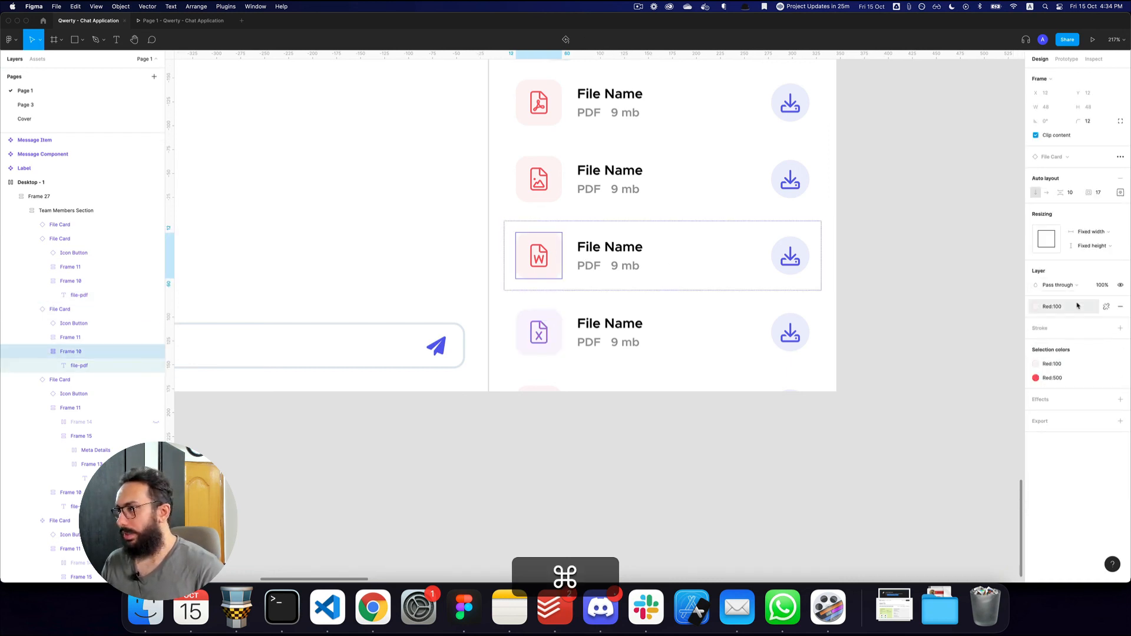
click(1077, 306)
text(blue)
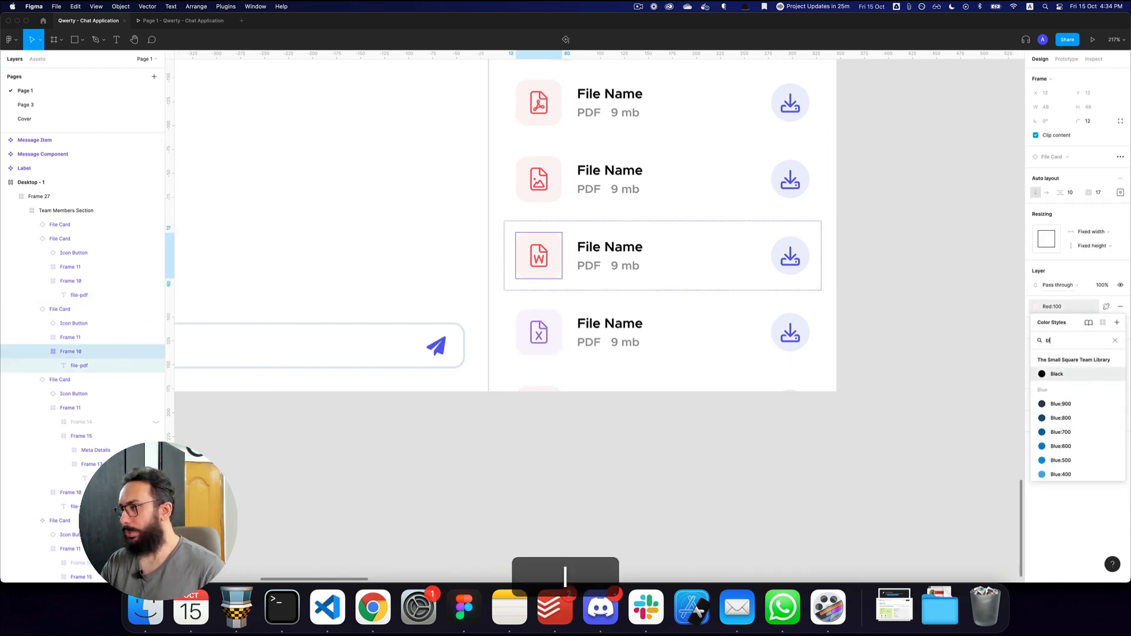
key(Down)
key(Down)
key(Down)
key(Down)
key(Down)
key(Down)
key(Down)
key(Down)
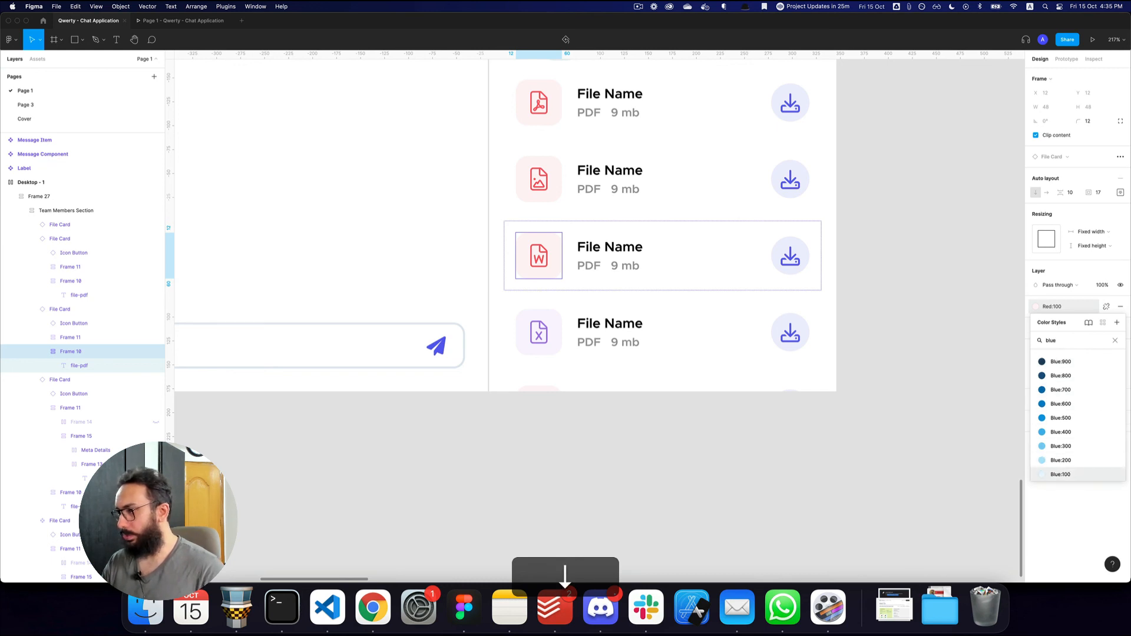
key(Return)
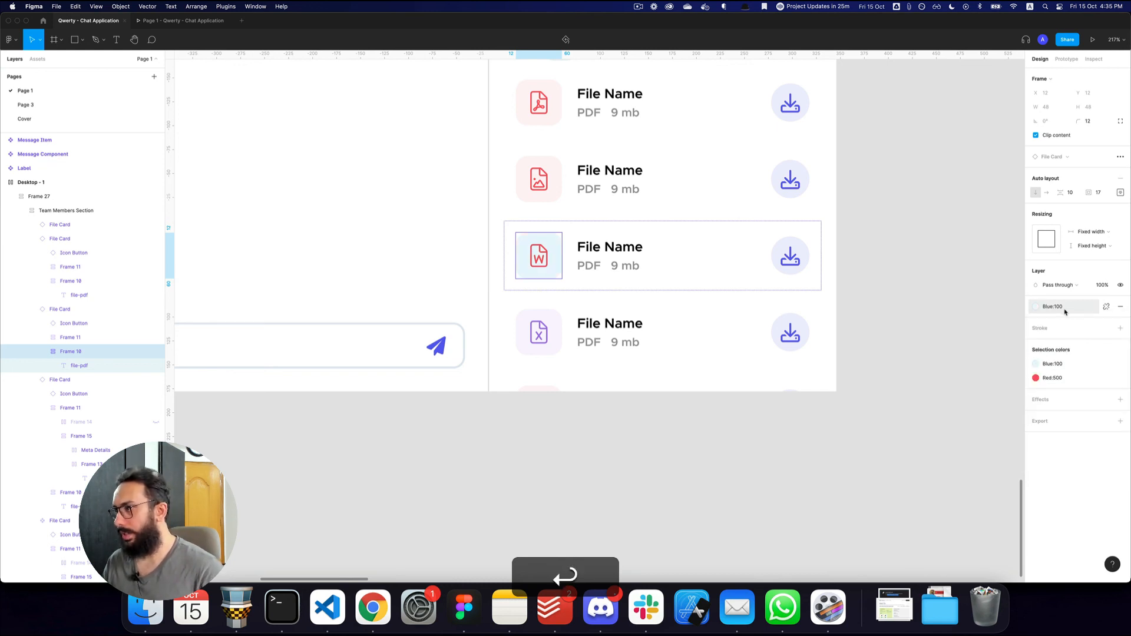
Step: Apply the Blue:500 color style to the Word icon in the third File Card
double_click(539, 258)
click(1054, 338)
text(blue)
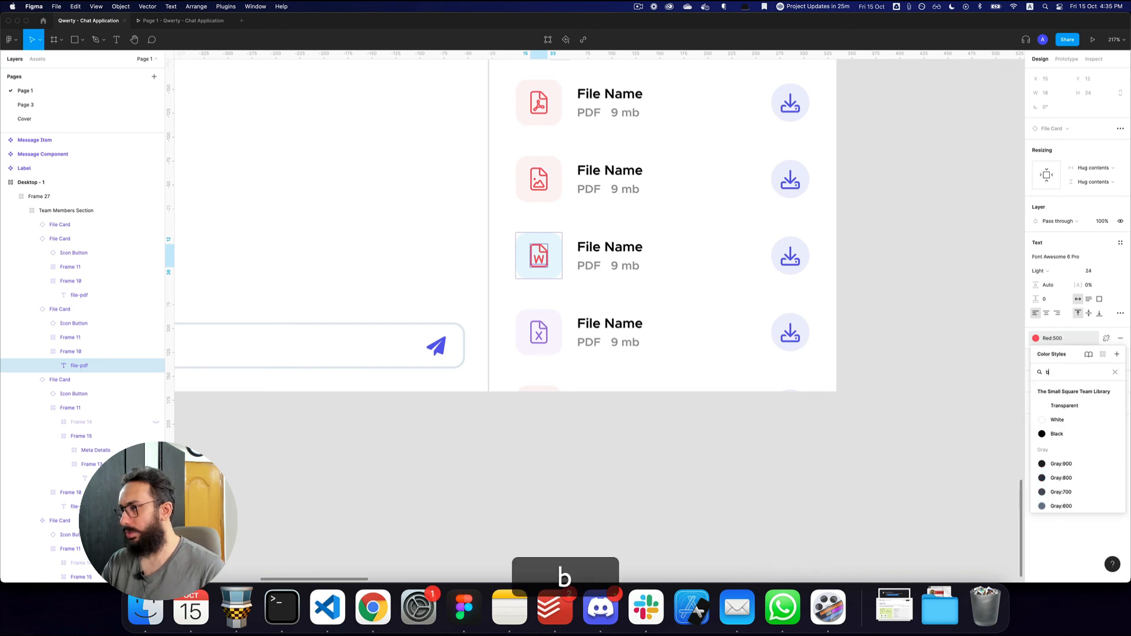
key(Down)
key(Down)
key(Down)
key(Return)
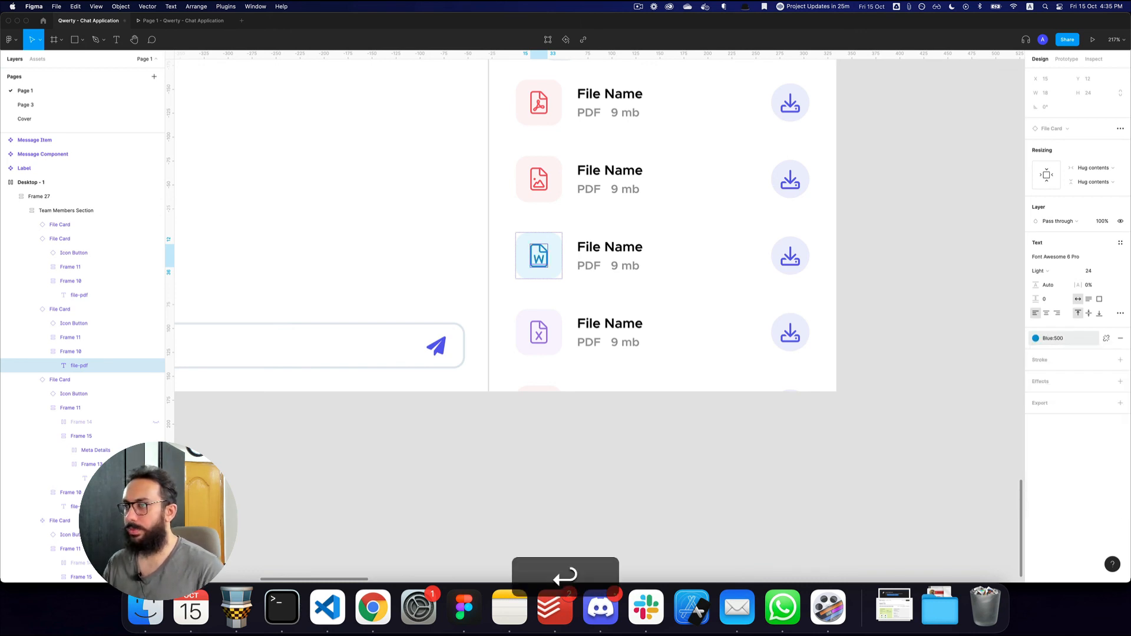
Step: Apply the Green:100 color style to the icon background of the second File Card
scroll(561, 201, up, 1)
double_click(561, 201)
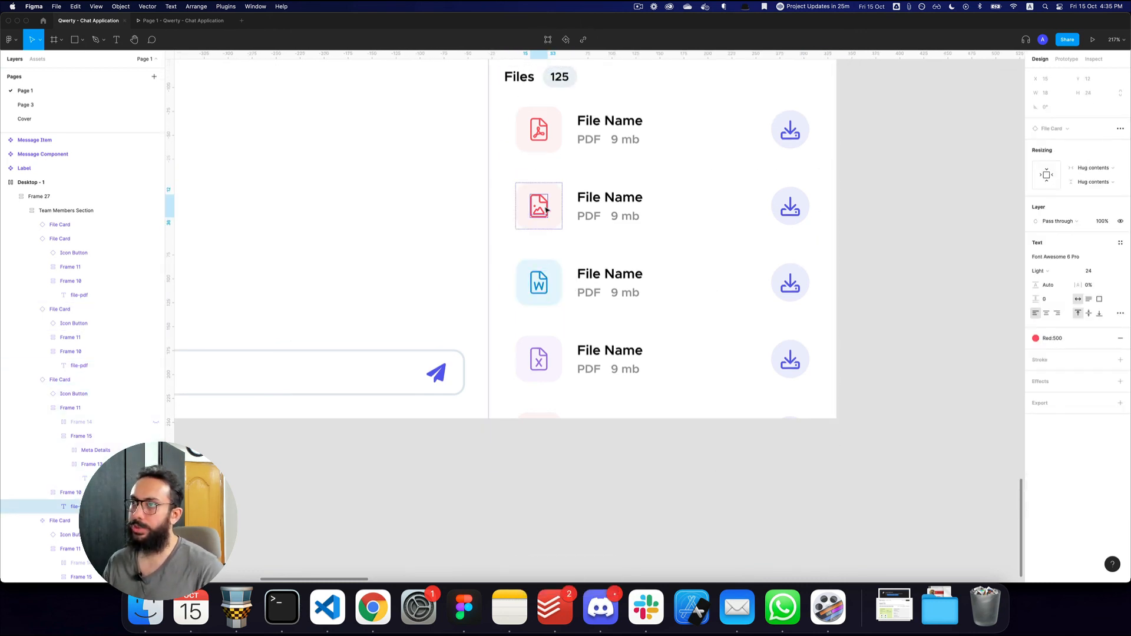
scroll(560, 204, up, 2)
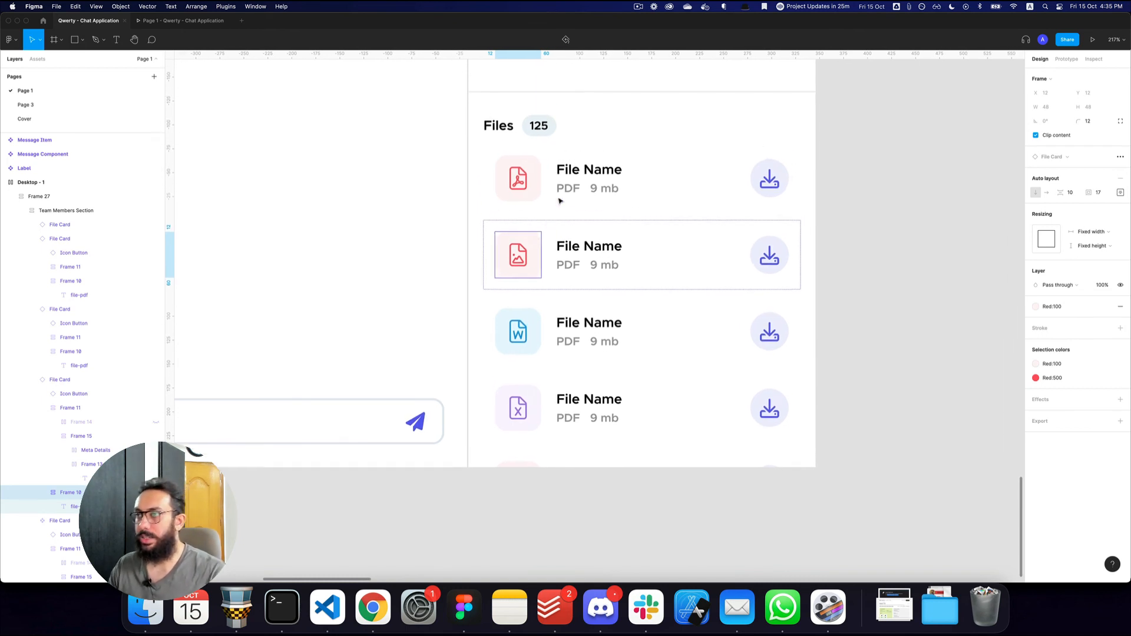
click(1054, 307)
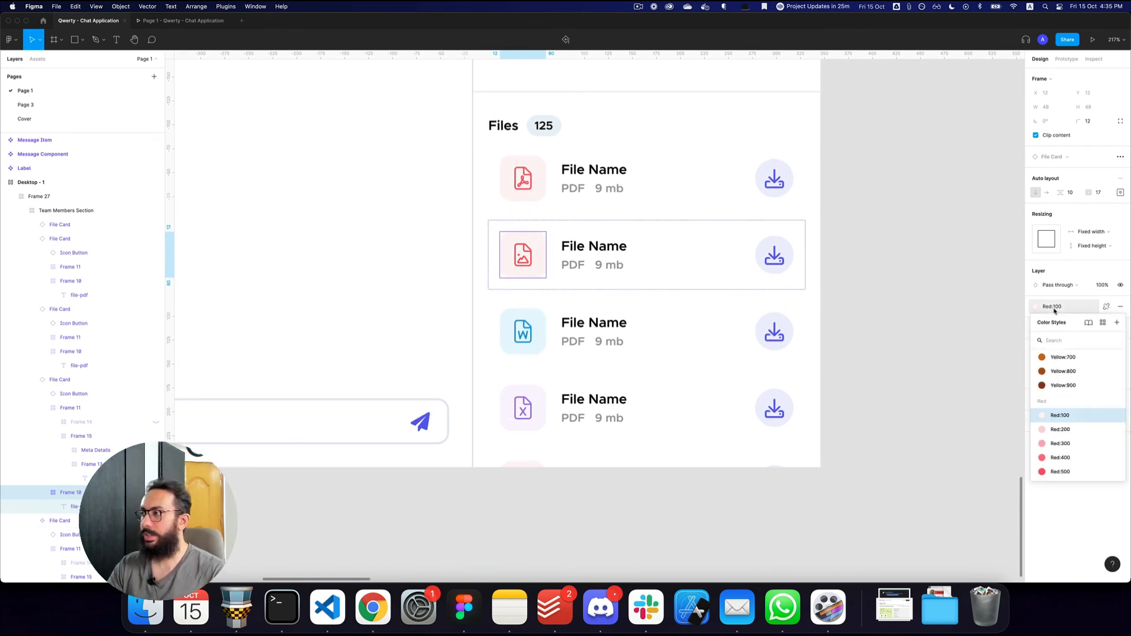
text(green)
key(Return)
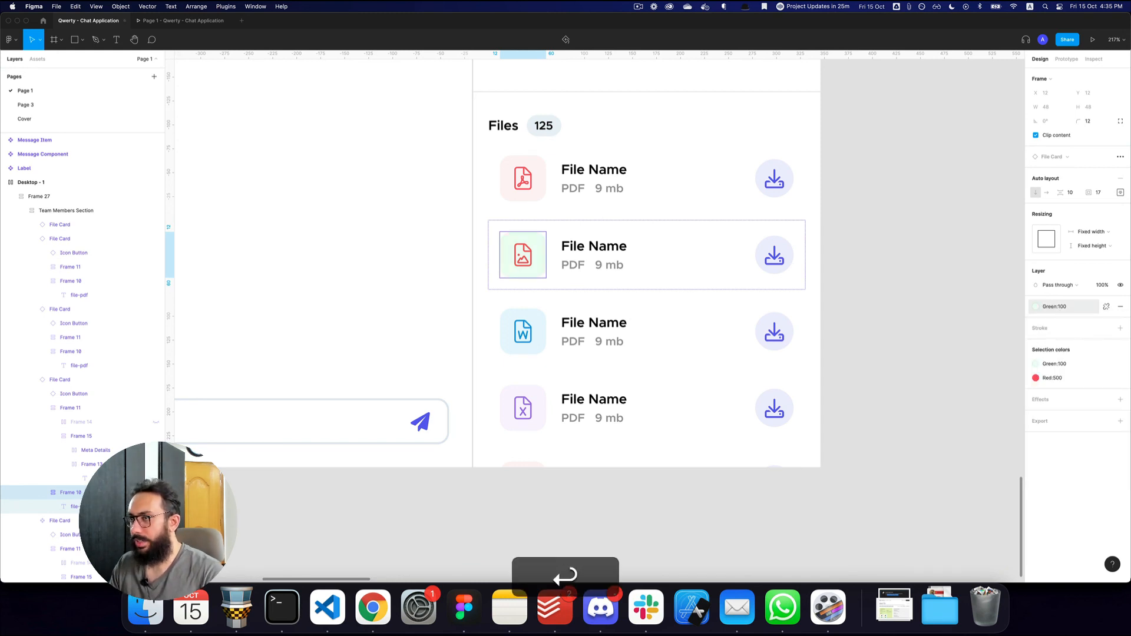
Step: Apply the Green:500 color style to the image icon in the second File Card
click(1052, 377)
text(gree)
key(Down)
key(Down)
key(Down)
key(Down)
key(Down)
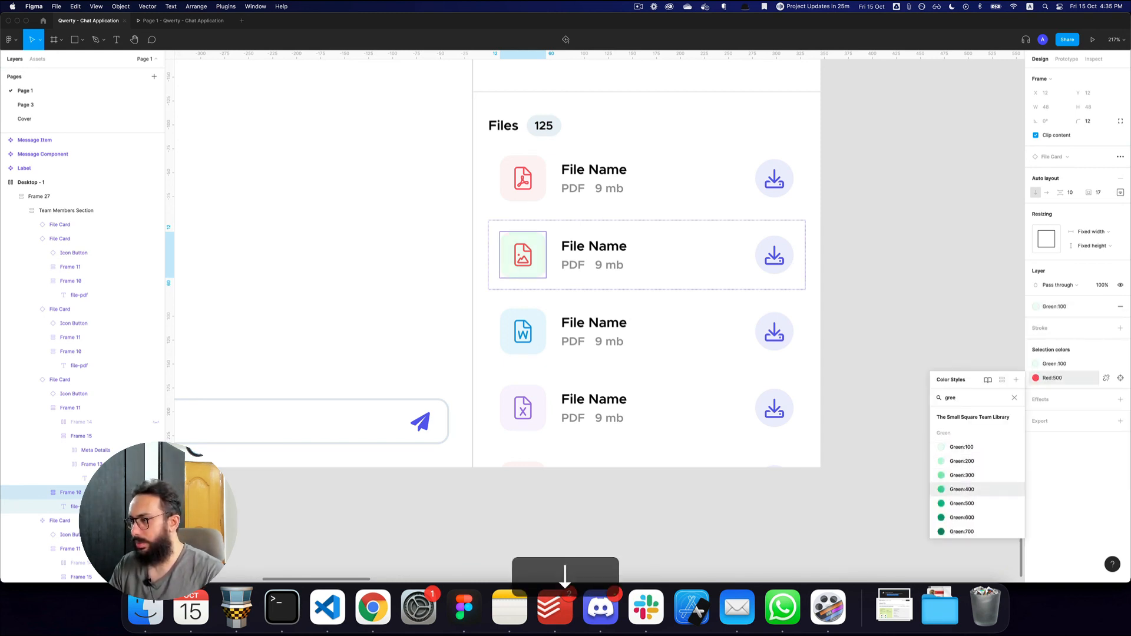
key(Up)
key(Return)
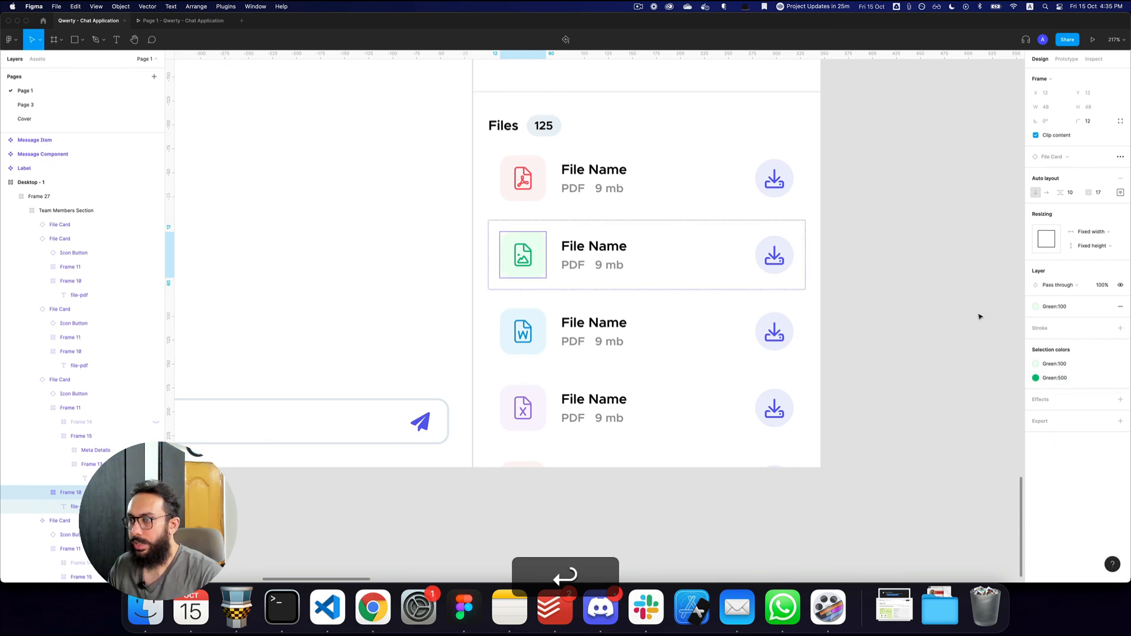
click(971, 313)
Step: Remove the space in the first File Card's size text so it reads 9mb, and set the second card's size to 4mb
key(z)
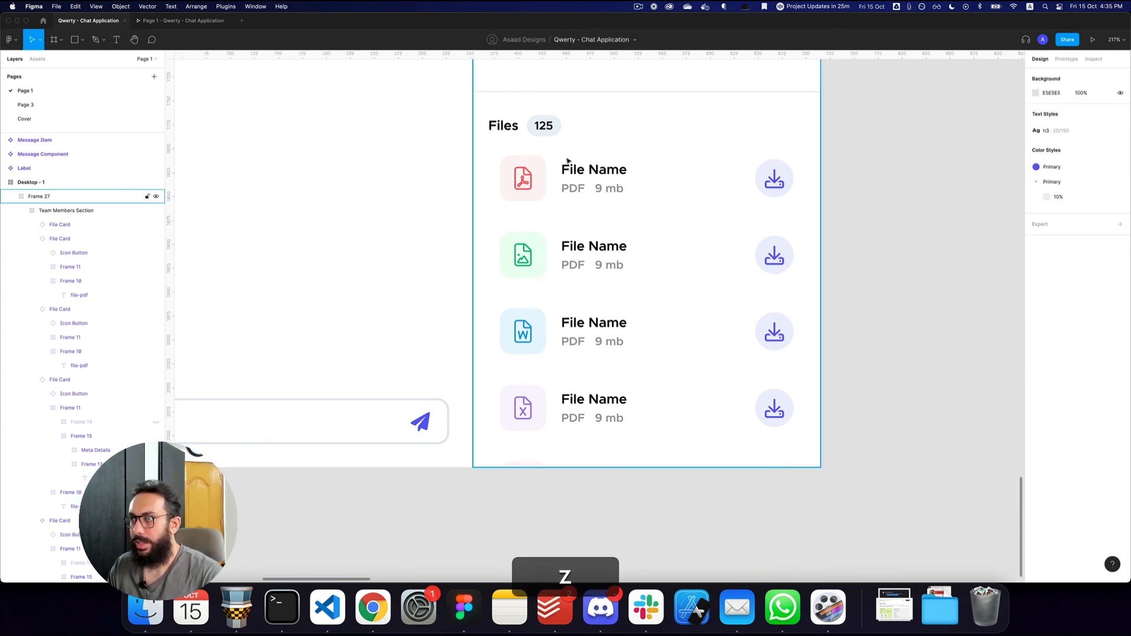
alt+click(601, 172)
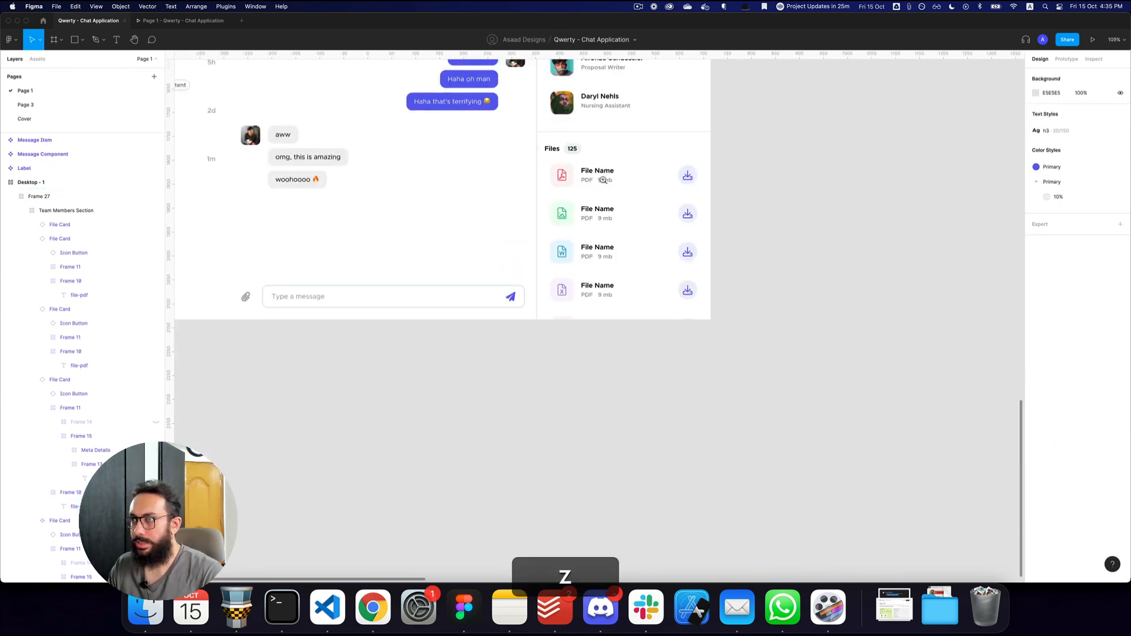
key(super+z)
double_click(597, 256)
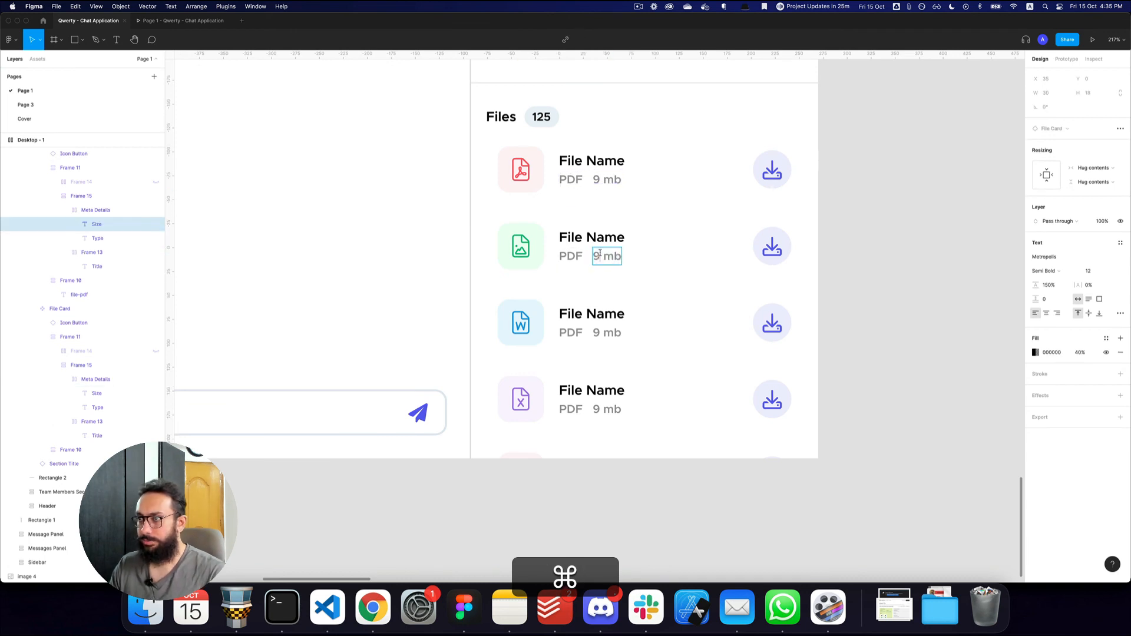
text(4)
key(Escape)
double_click(599, 332)
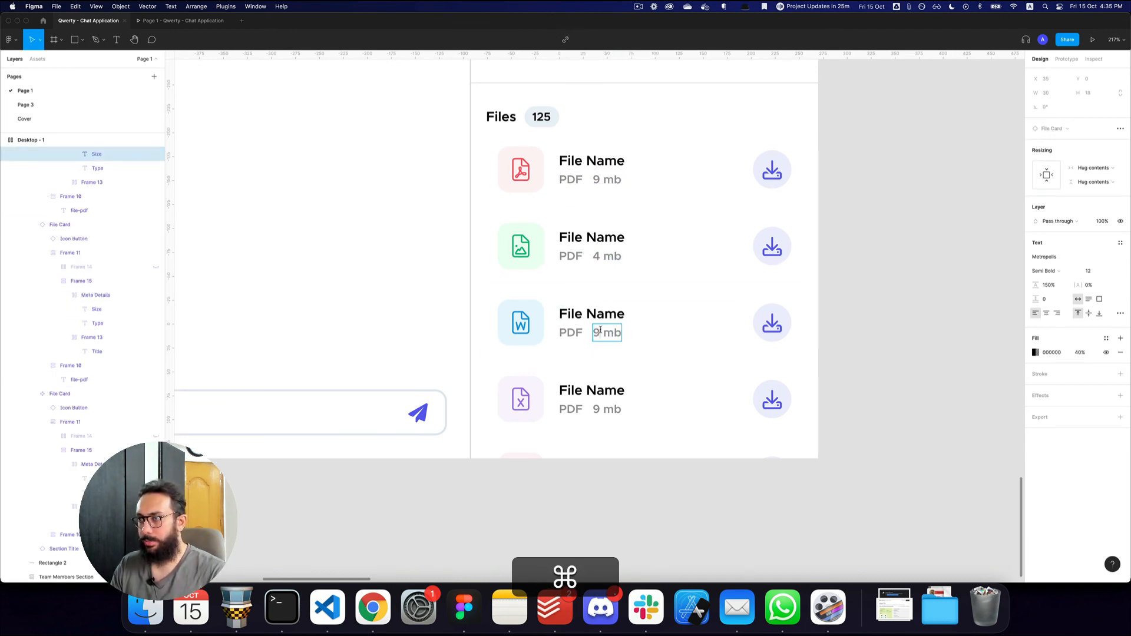
super+double_click(605, 180)
key(BackSpace)
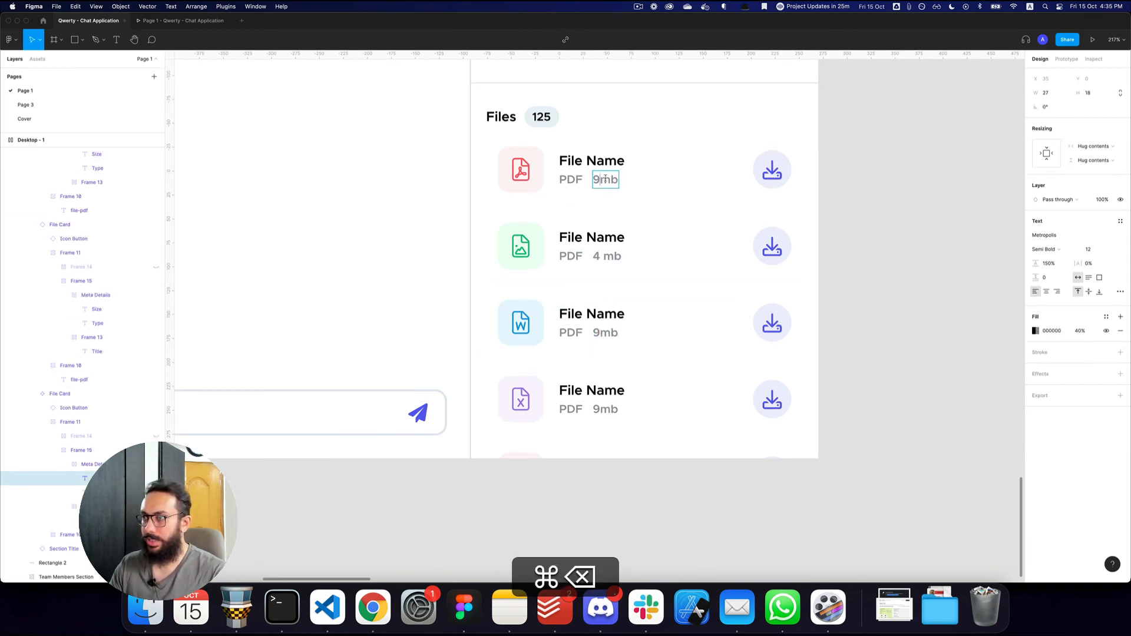
super+double_click(604, 256)
text(4mb)
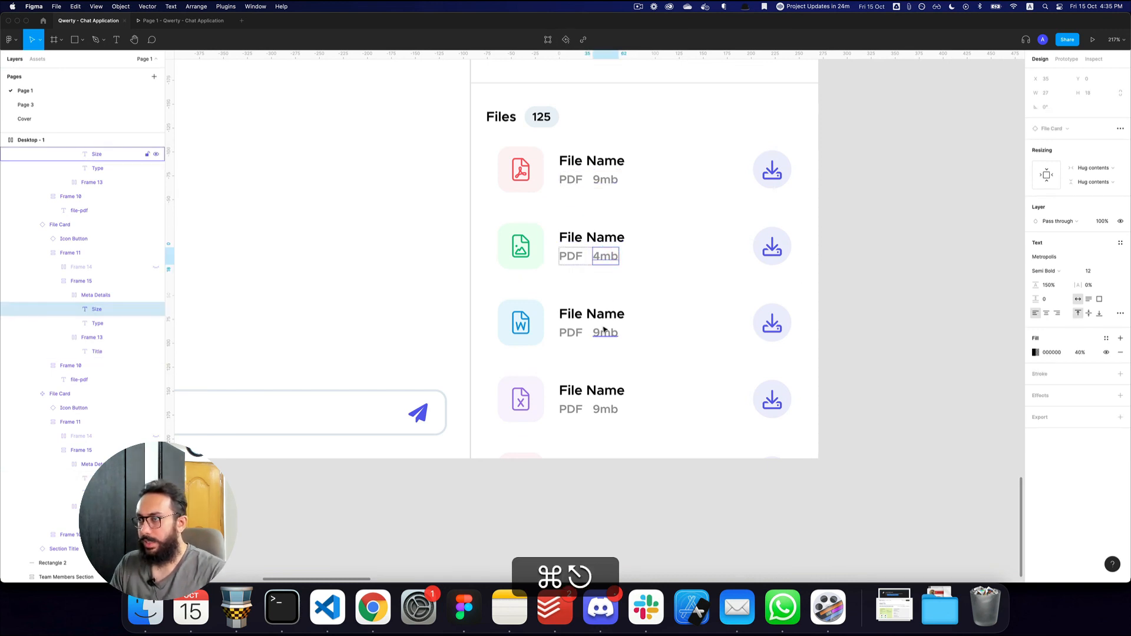
Step: Set the third File Card's size text to 555kb and the fourth card's size text to 24mb
super+double_click(604, 331)
text(55)
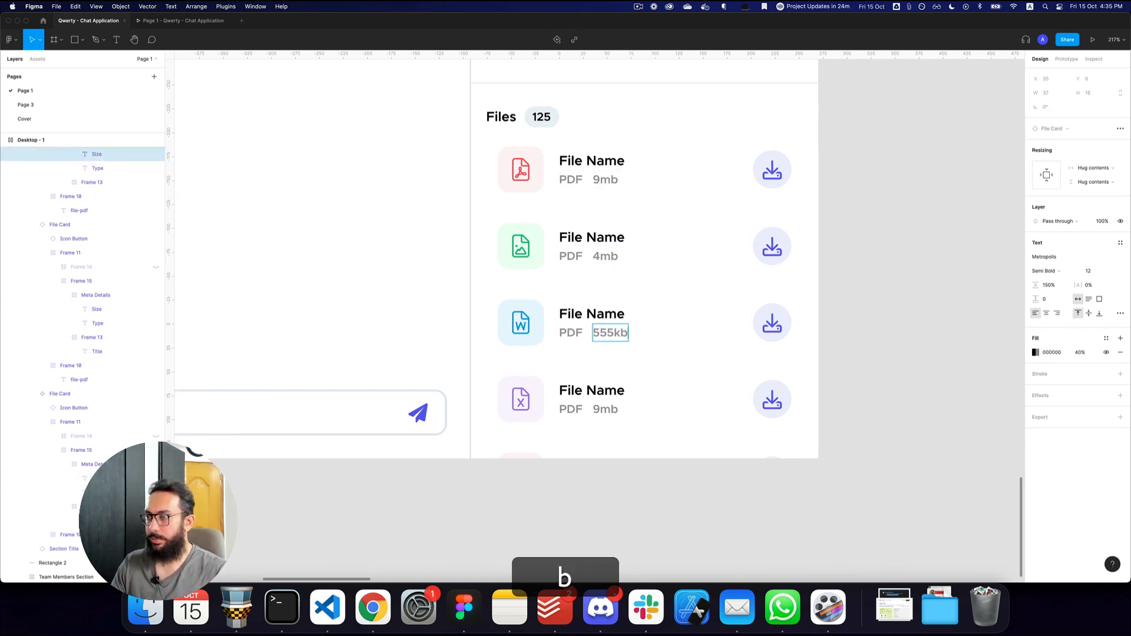
text(5kb)
super+click(614, 412)
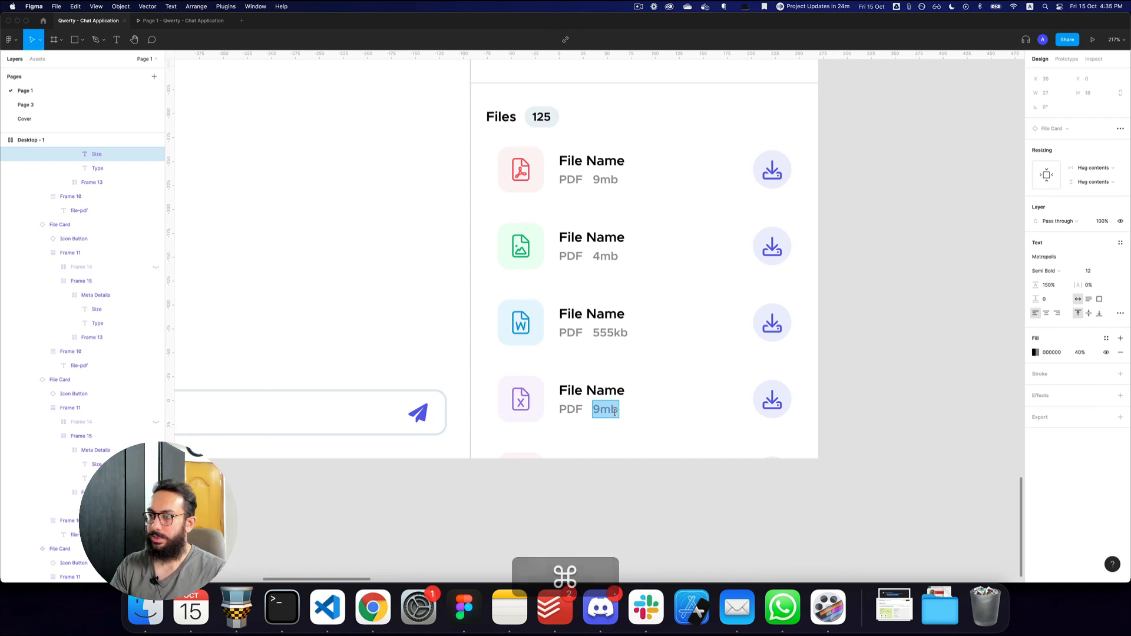
text(24)
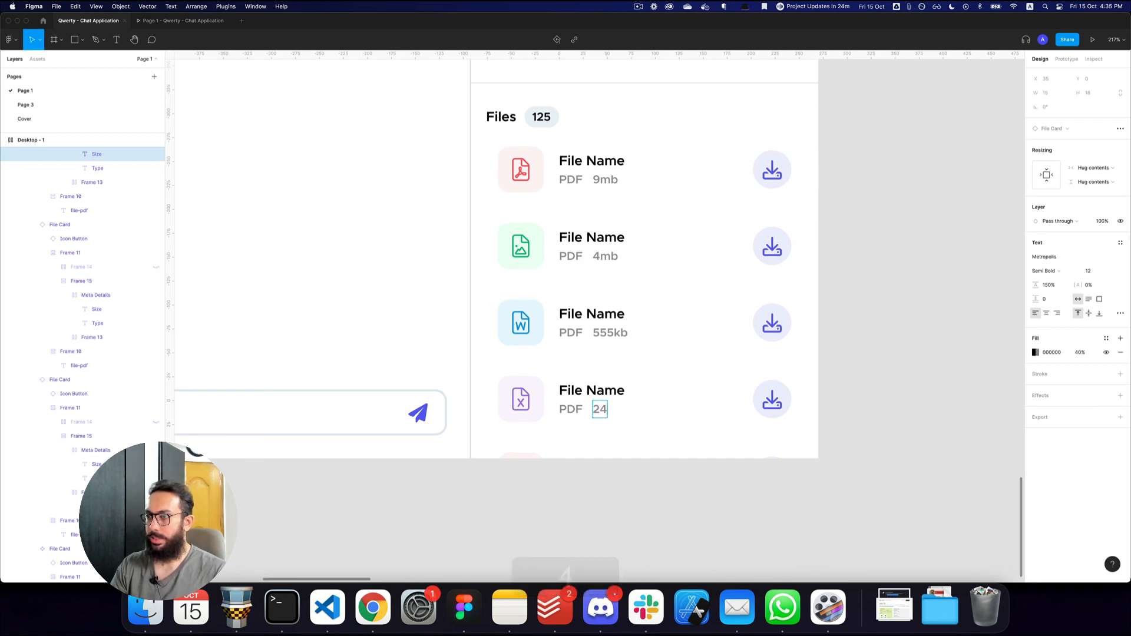
text(mb)
key(super+Escape)
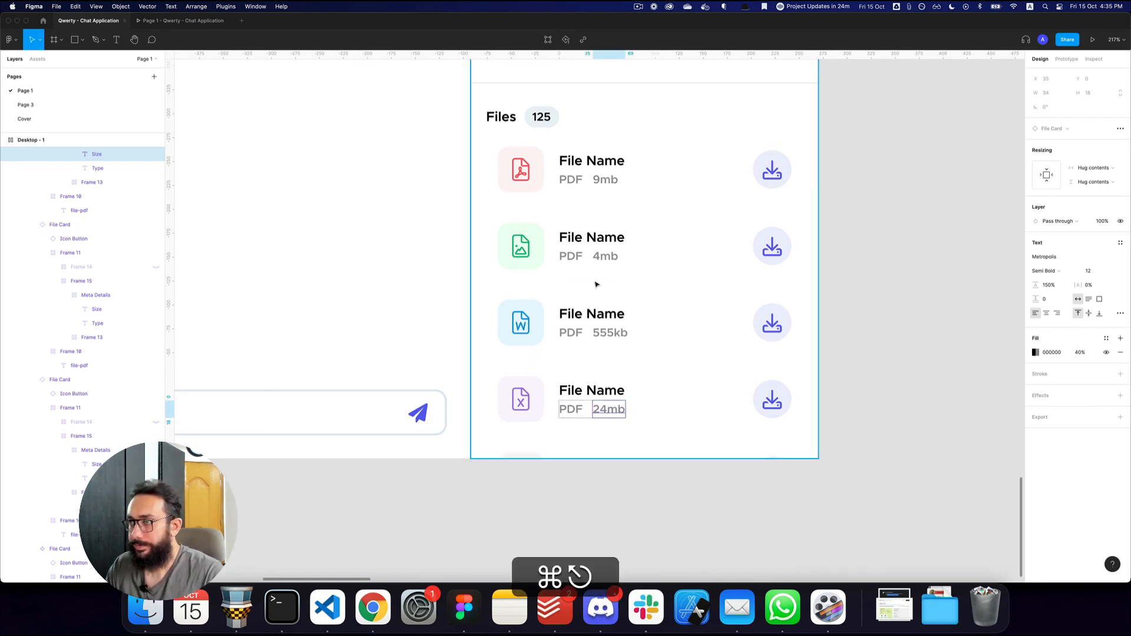
Step: Set the file type text to PNG in the second File Card and DOC in the third
super+double_click(567, 257)
text(PNG)
key(super+Escape)
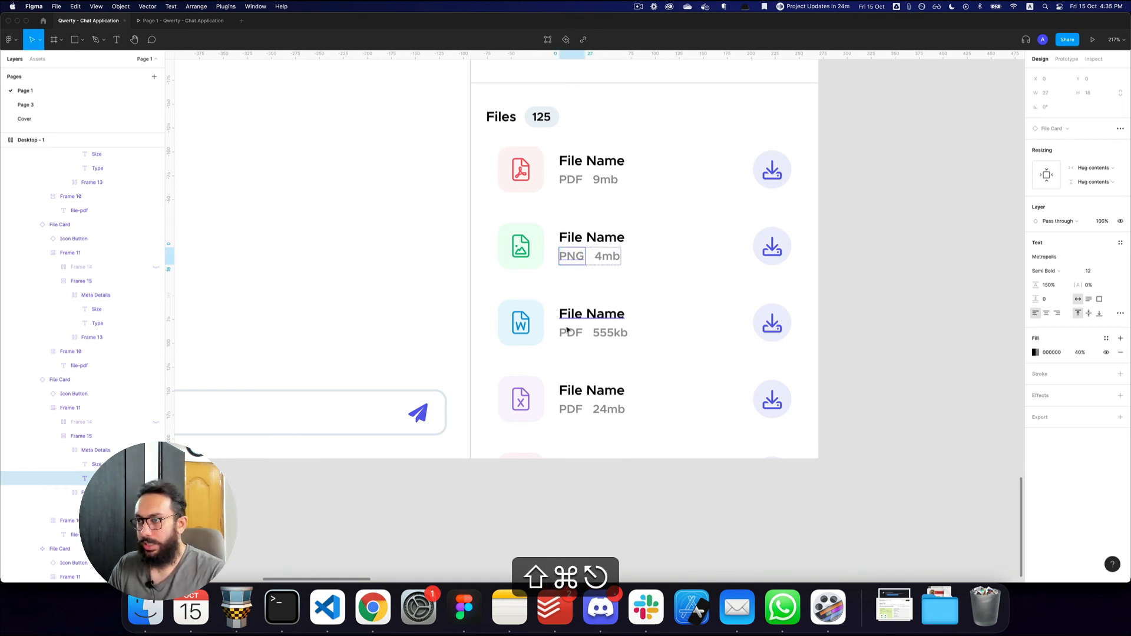
super+double_click(568, 333)
text(W)
key(shift+BackSpace)
text(DO)
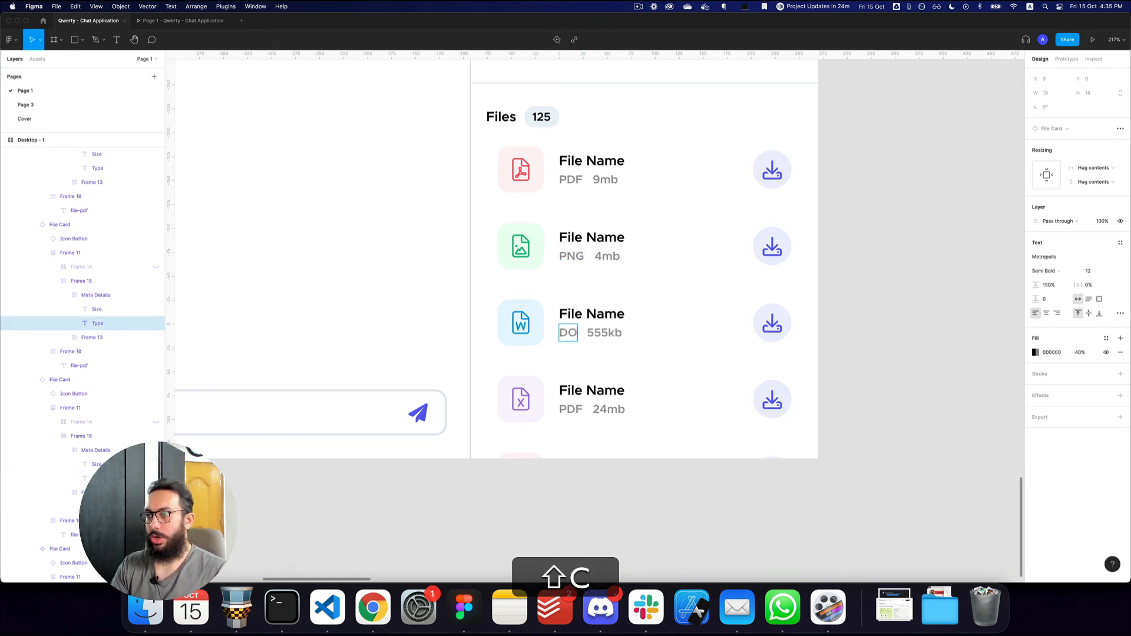
text(C)
key(Escape)
Step: Set the file type text in the fourth File Card to XXL
super+double_click(565, 410)
text(E)
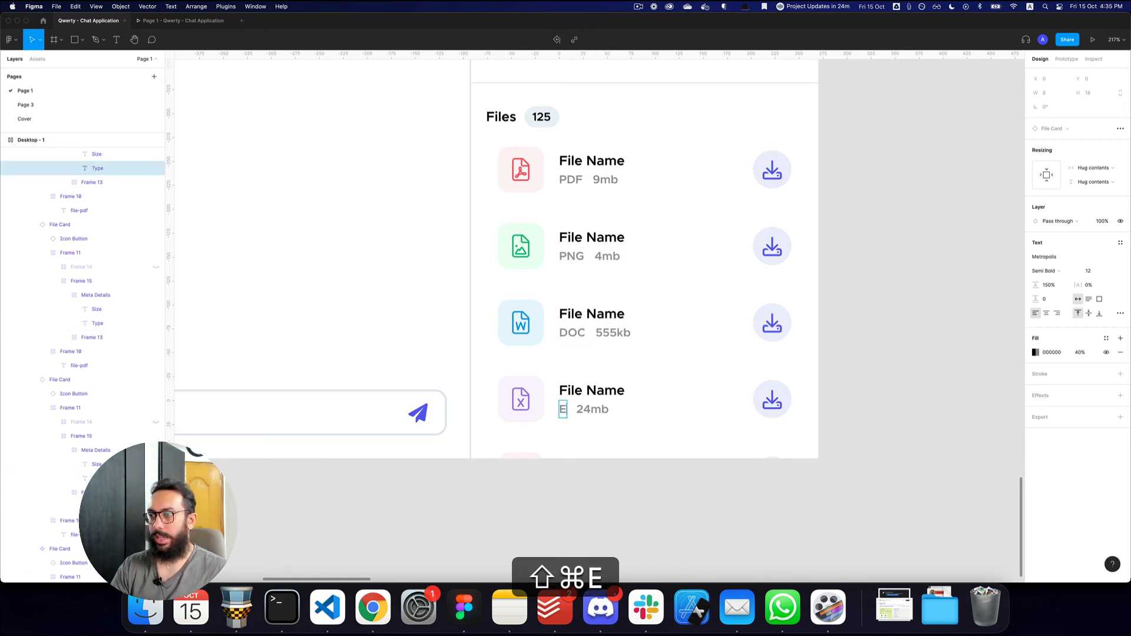
key(shift+BackSpace)
text(X)
key(shift+BackSpace)
text(EX)
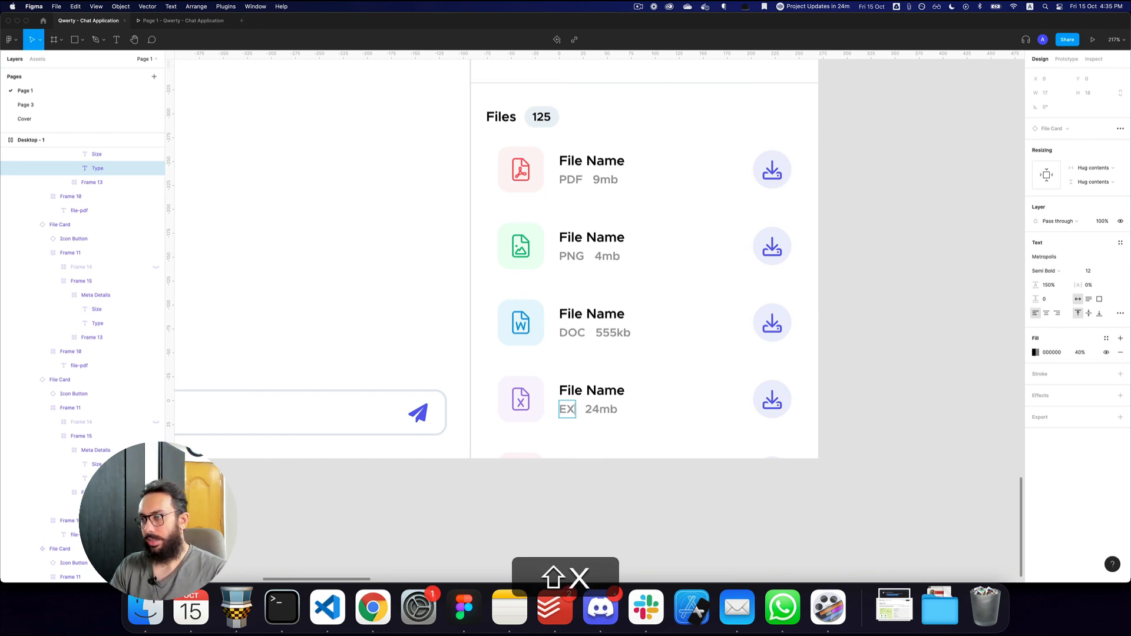
text(CEL)
key(shift+super+a)
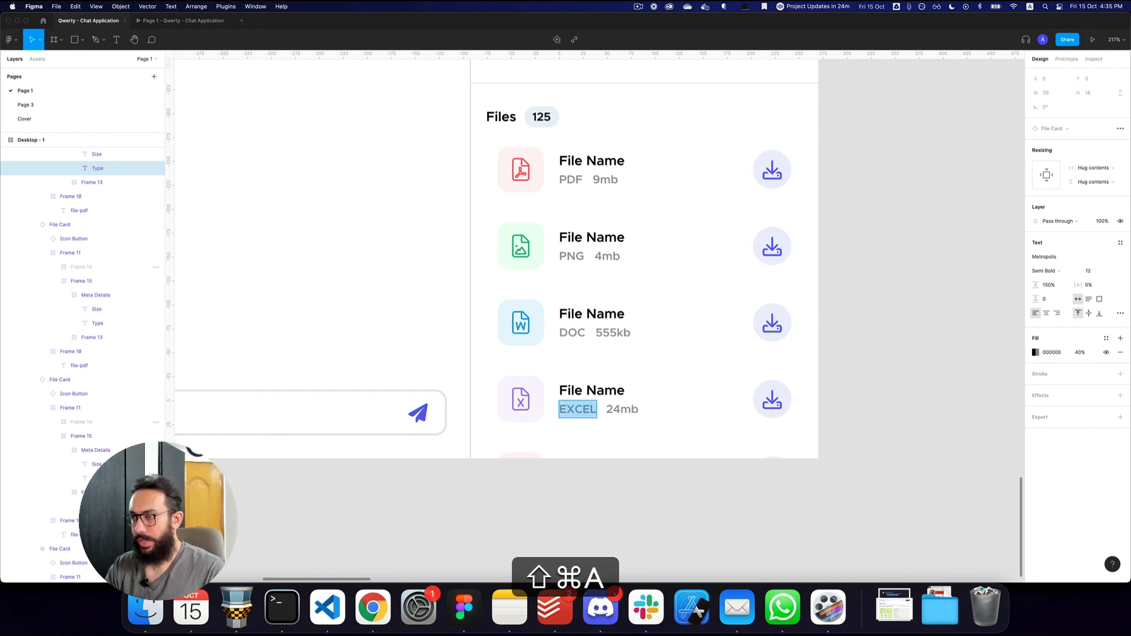
text(XXL)
key(shift+Escape)
key(Escape)
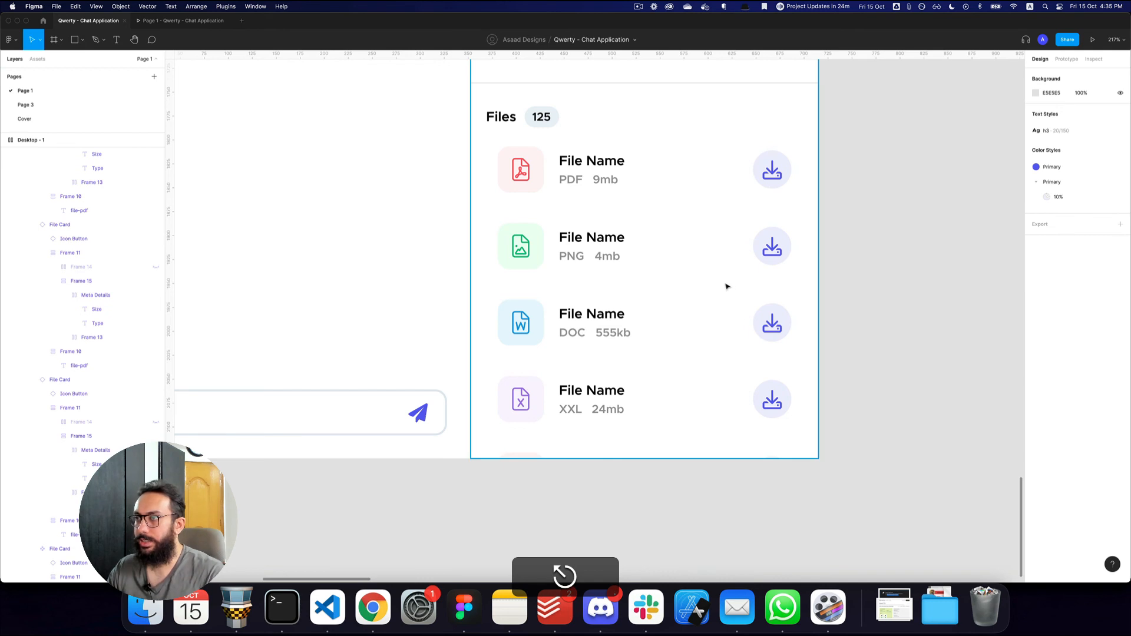
Step: Select the File Name titles of all four visible File Cards and open the Content Reel plugin
key(z)
alt+click(631, 198)
super+click(616, 181)
shift+super+click(617, 220)
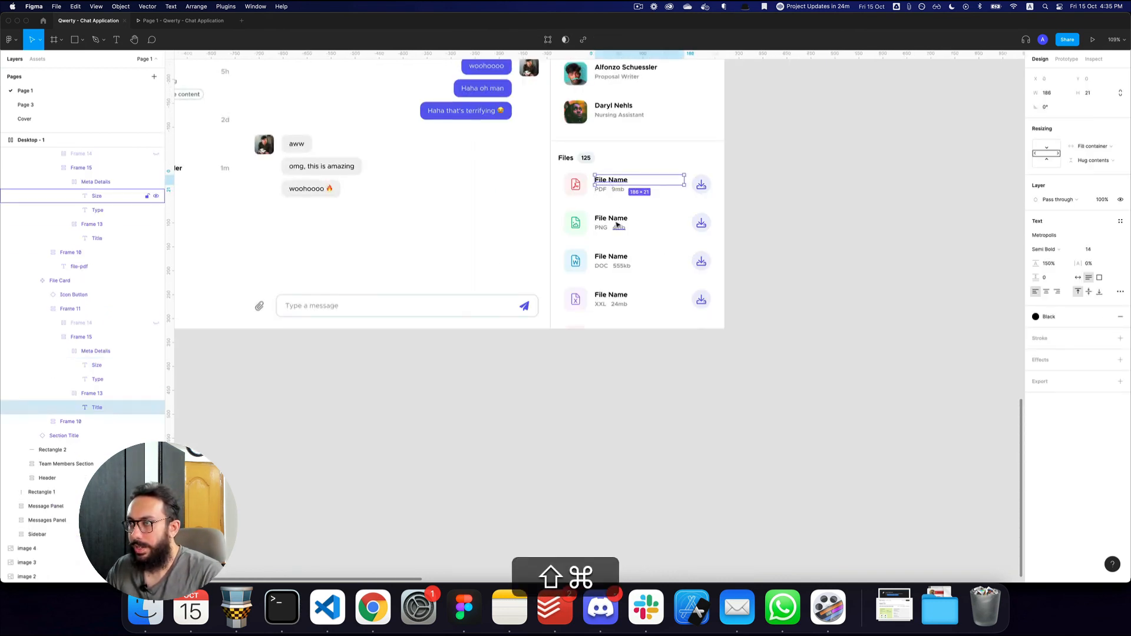
shift+super+click(617, 257)
shift+super+click(616, 297)
key(super+slash)
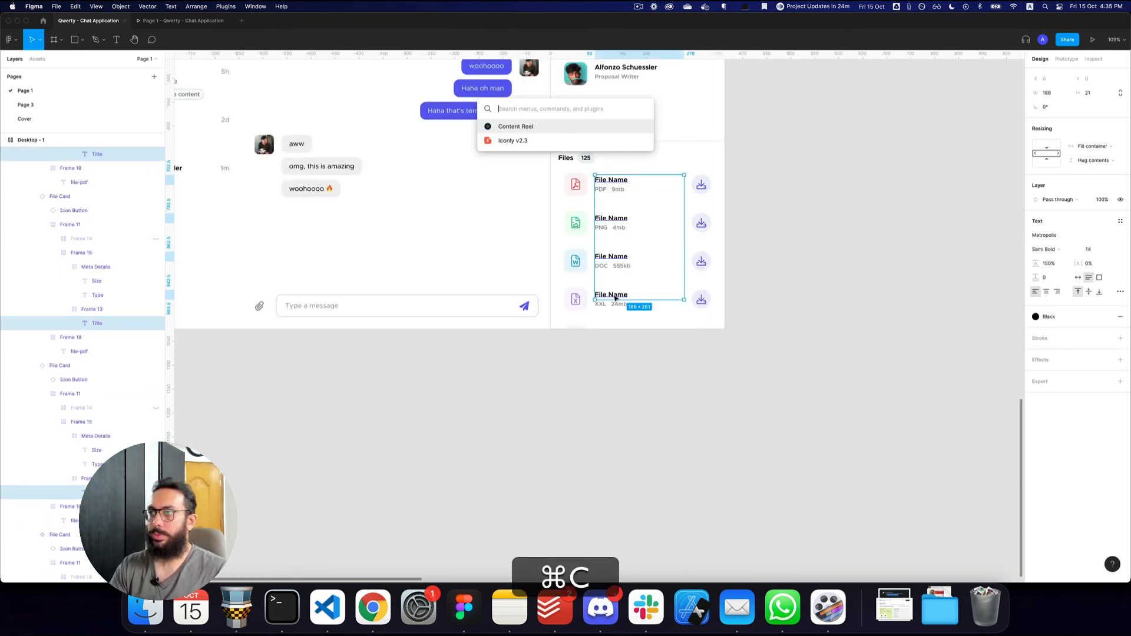
text(conten)
key(Return)
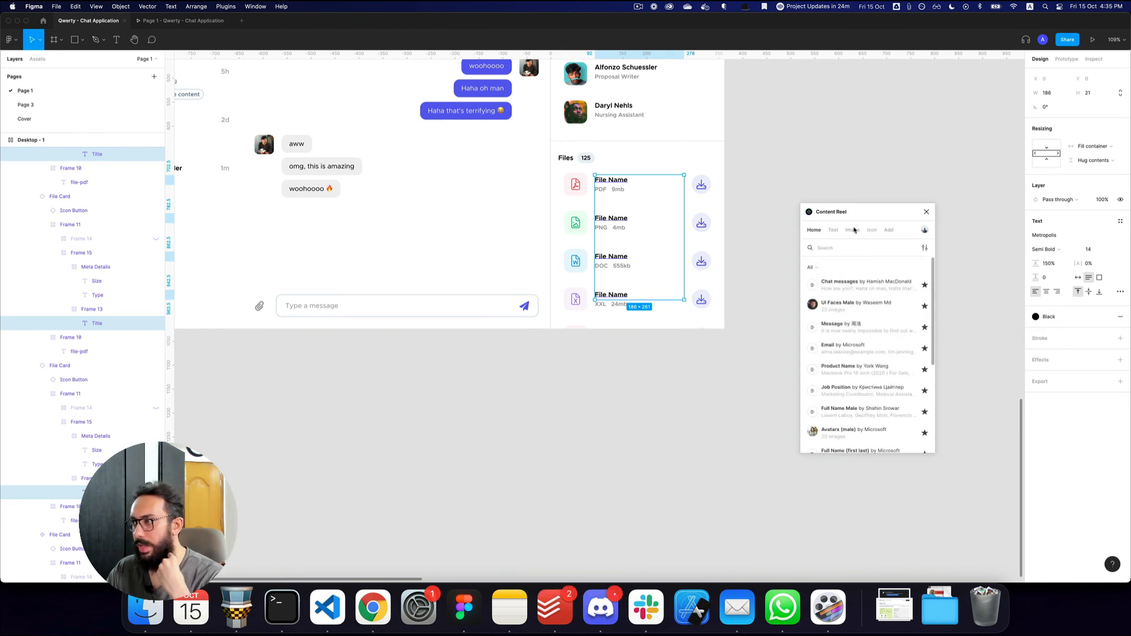
Step: Search the plugin's text content for "file names" and apply the Document File Names set to the selected titles in random order
click(833, 230)
text(file naes)
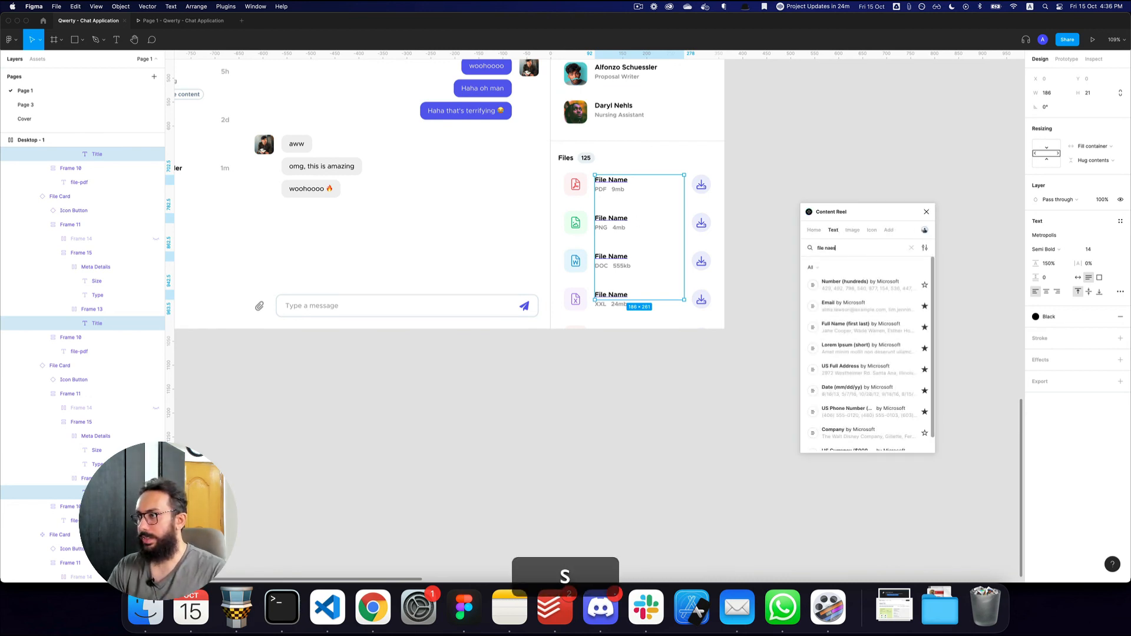
text(mes)
key(Return)
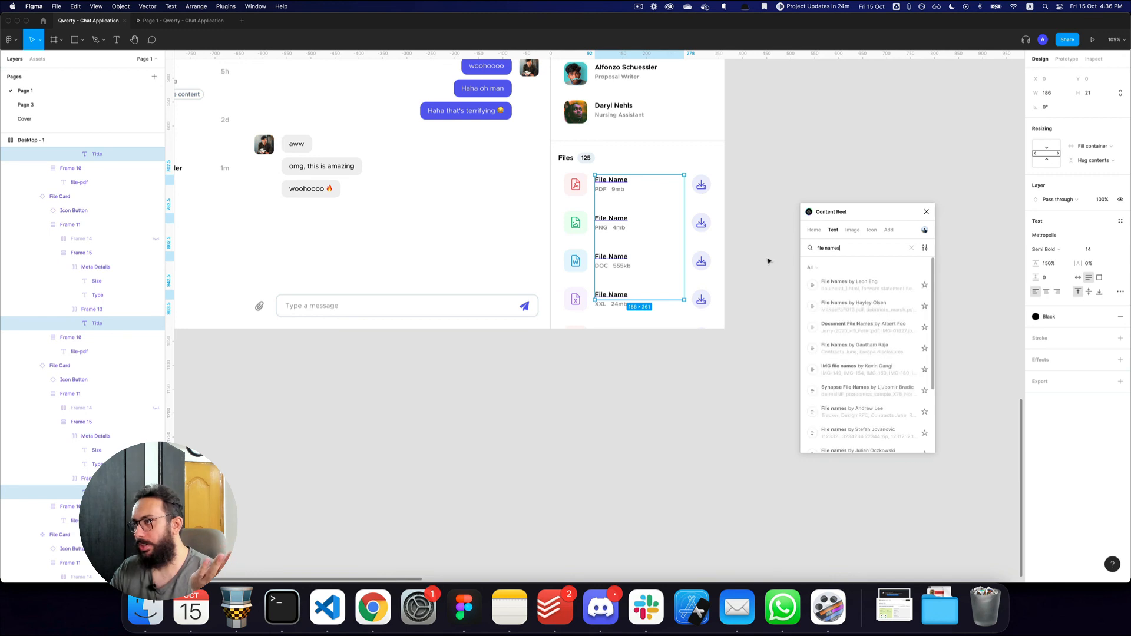
click(814, 308)
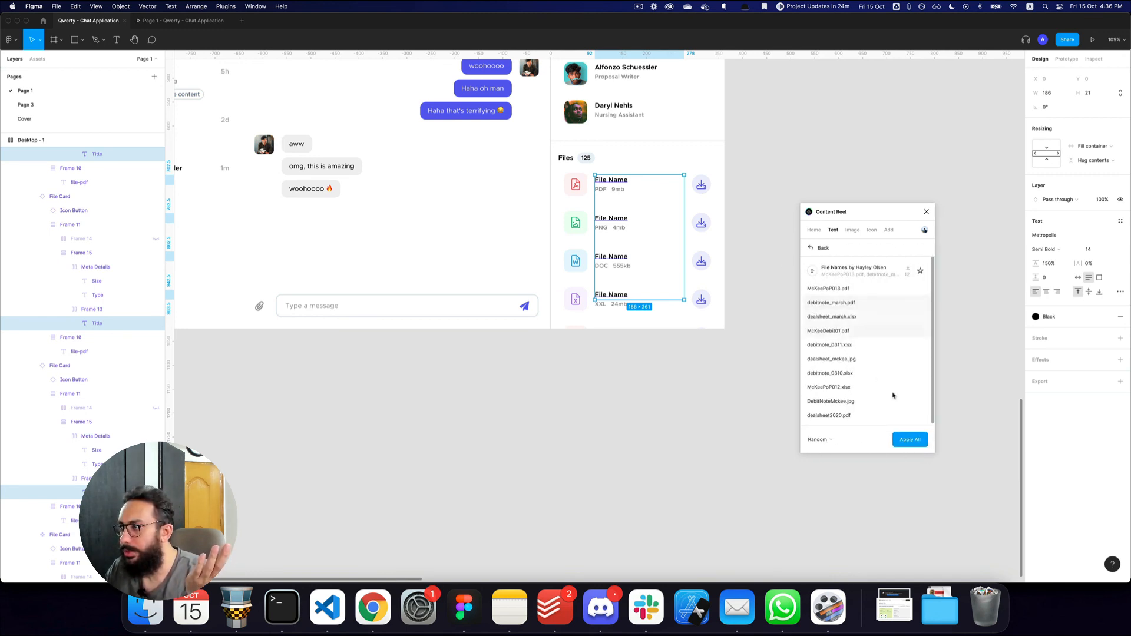
click(811, 249)
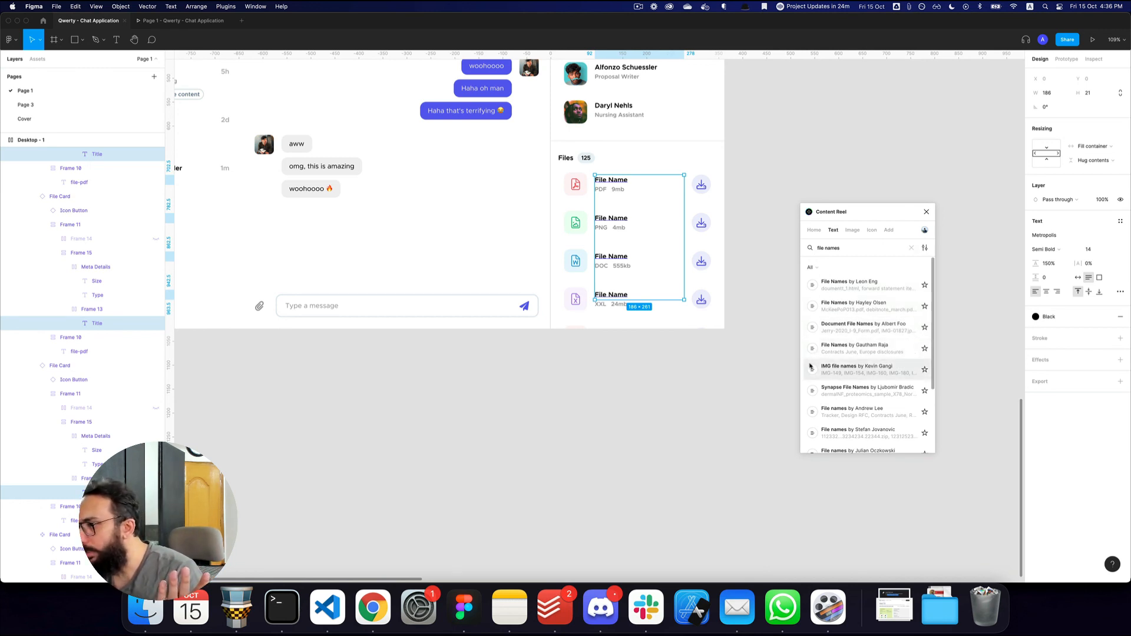
click(854, 327)
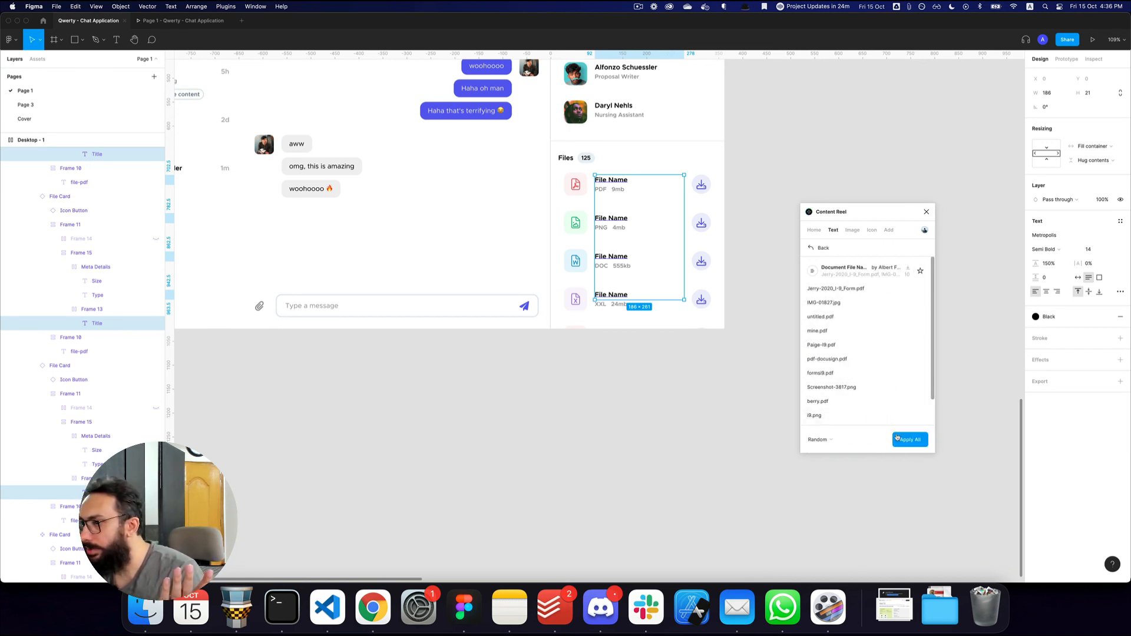
click(902, 441)
click(927, 211)
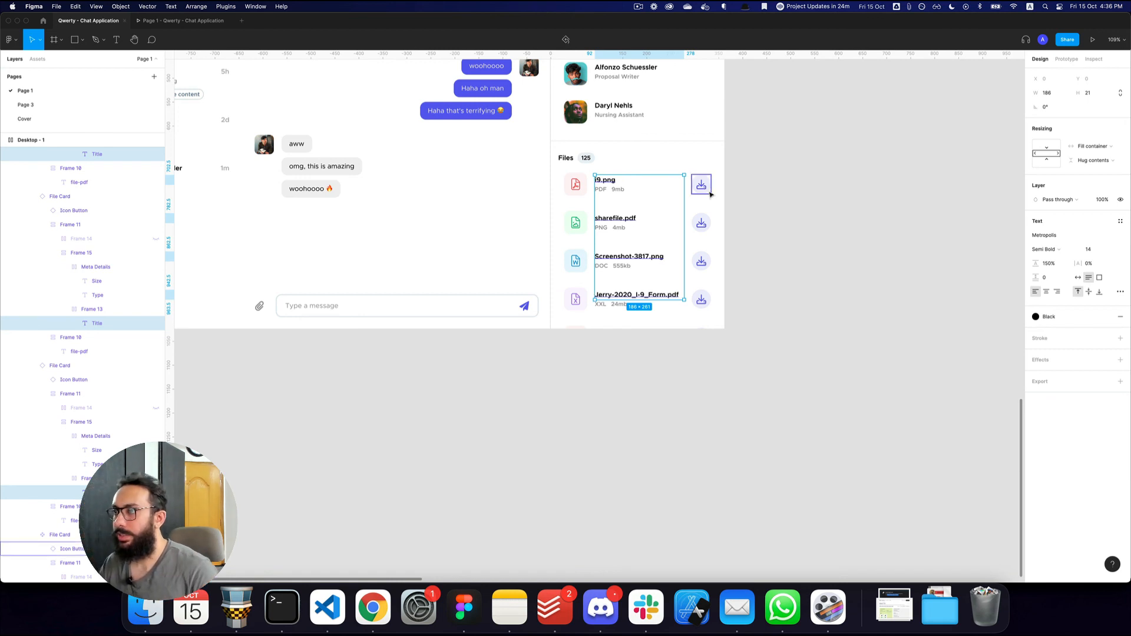
Step: Change the extension of the first File Card's title so it reads i9.pdf
key(z)
click(641, 172)
key(super+z)
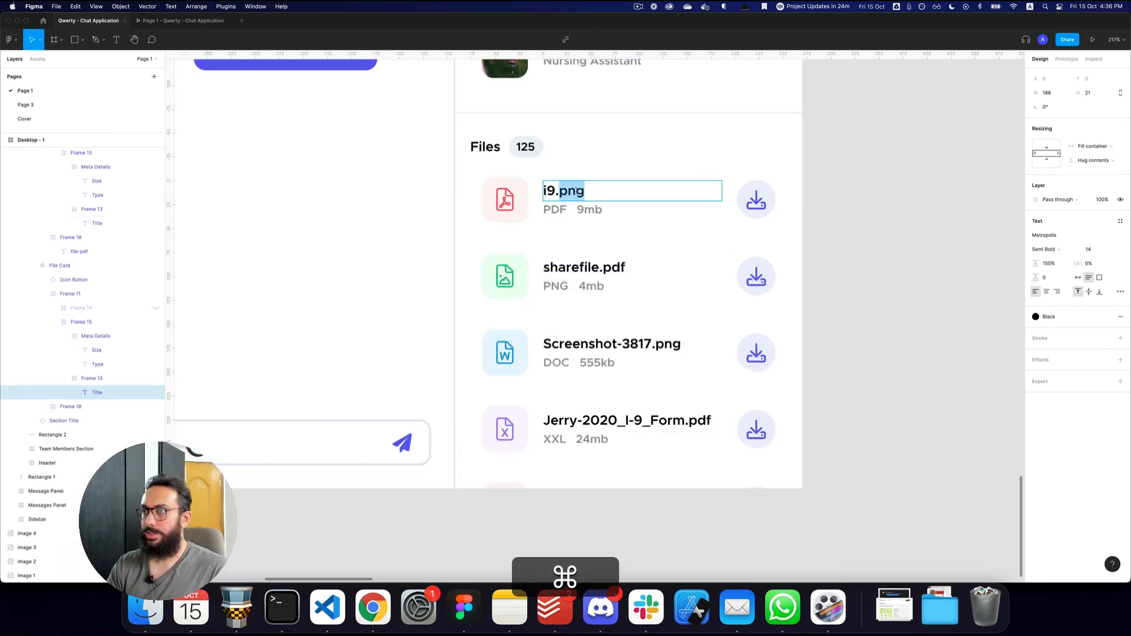
text(pdf)
key(Escape)
Step: Change the extension of the second File Card's title so it reads sharefile.png
super+double_click(614, 267)
double_click(613, 267)
text(p)
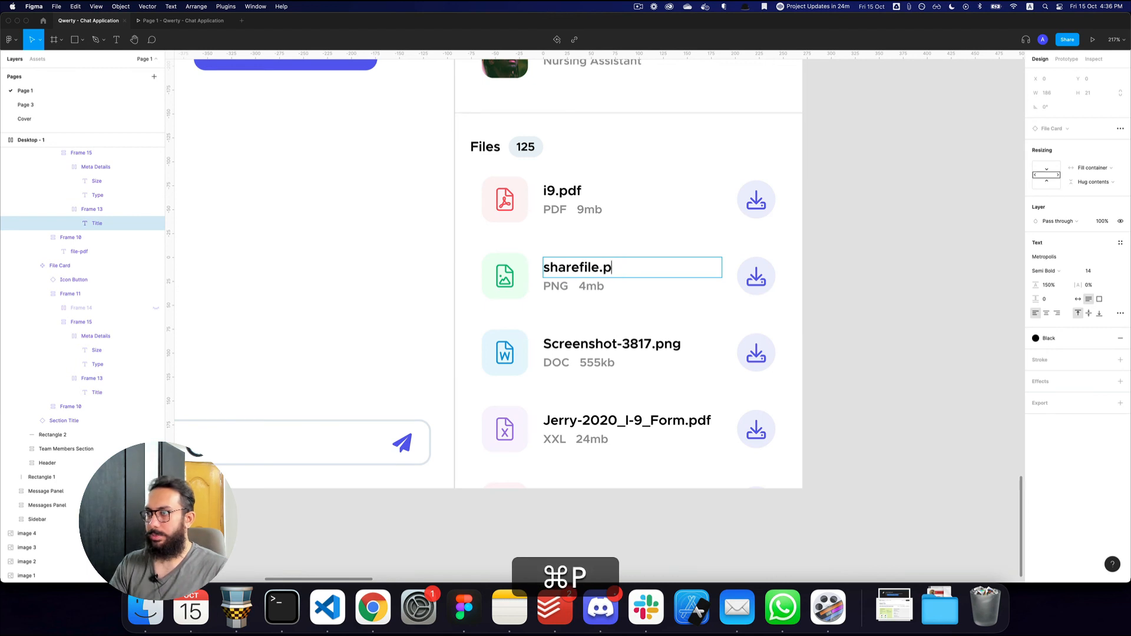
text(ng)
key(Escape)
Step: Copy the third File Card's title Screenshot-3817.png and paste it over the second File Card's title
super+click(665, 345)
double_click(665, 345)
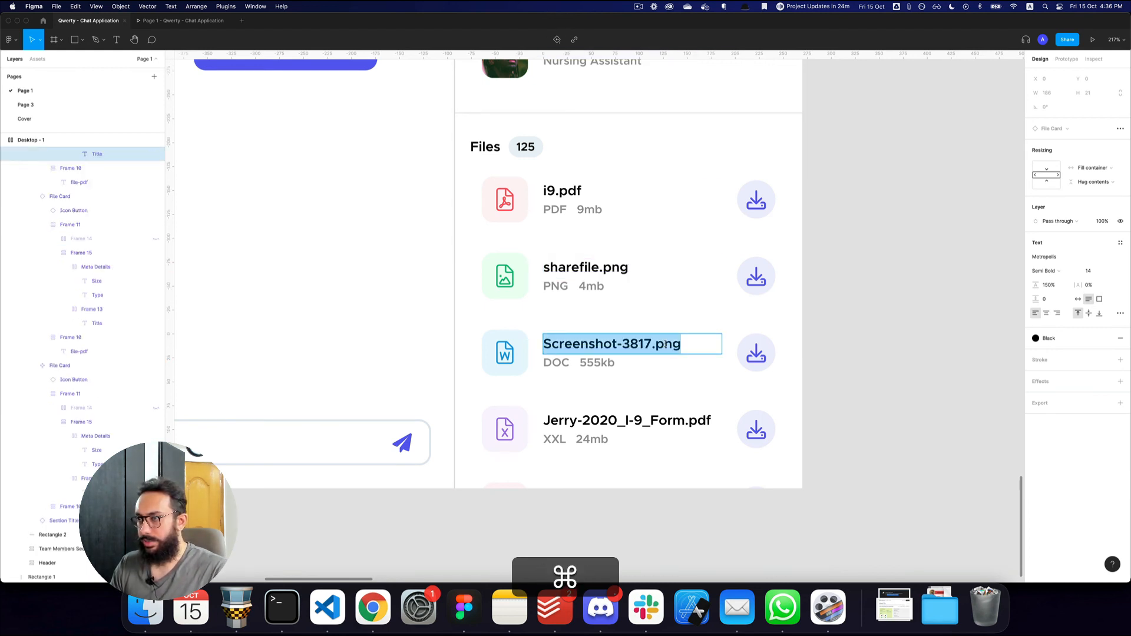
double_click(665, 344)
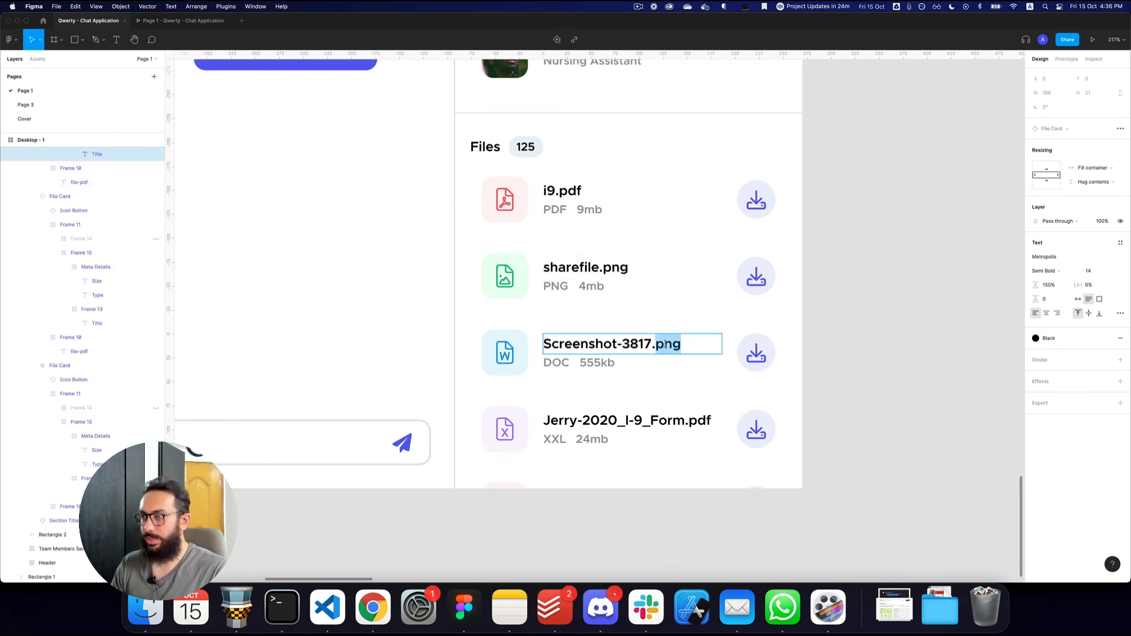
key(super+a)
key(super+c)
key(Escape)
super+click(594, 270)
double_click(594, 270)
key(super+v)
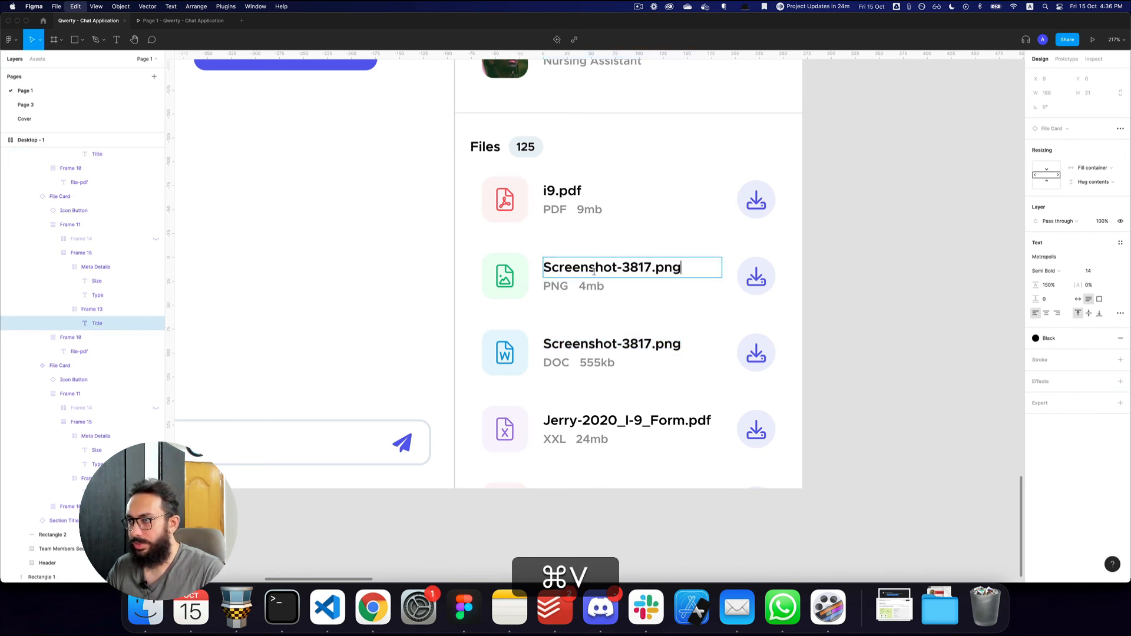
key(super+z)
key(super+v)
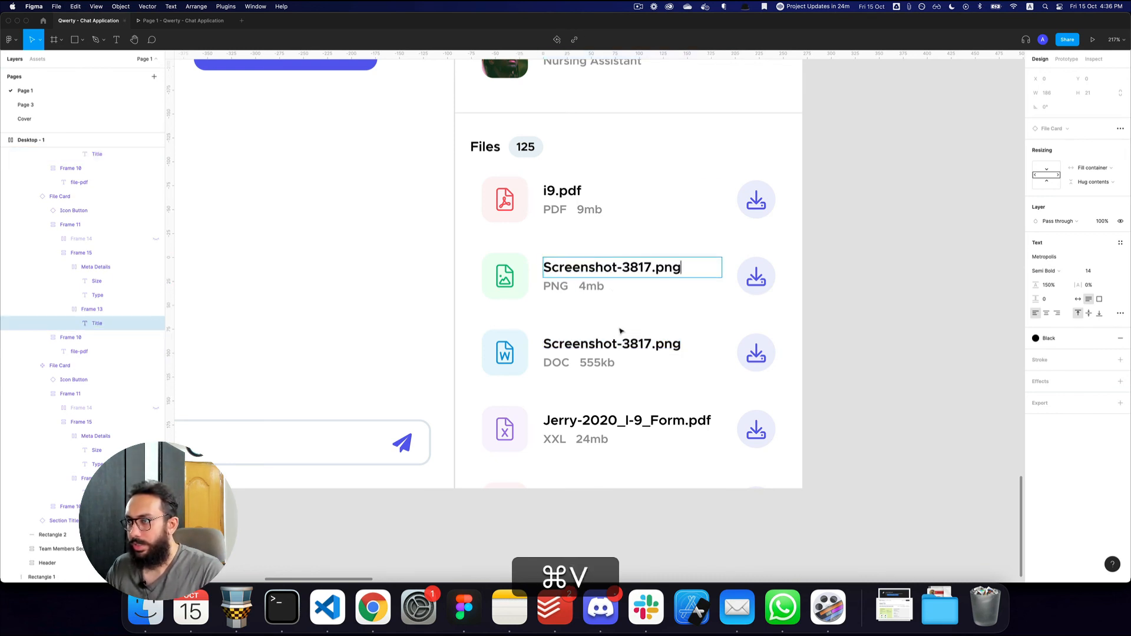
Step: Replace the third File Card's title with sharefile.docx
click(596, 340)
key(super+a)
text(sharefi)
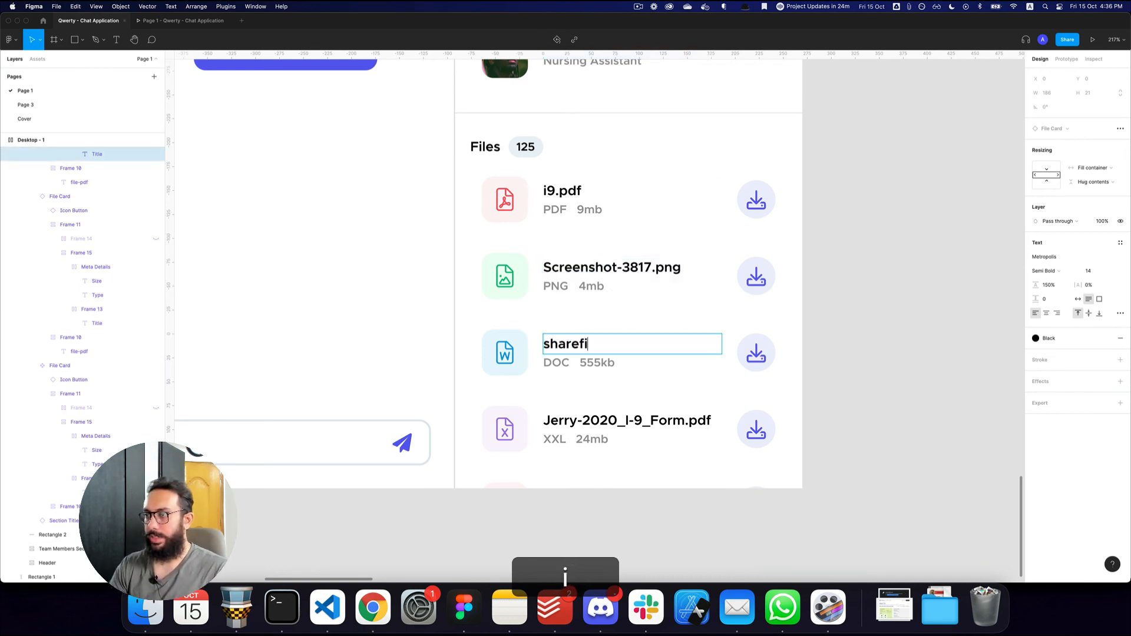
text(le.docx)
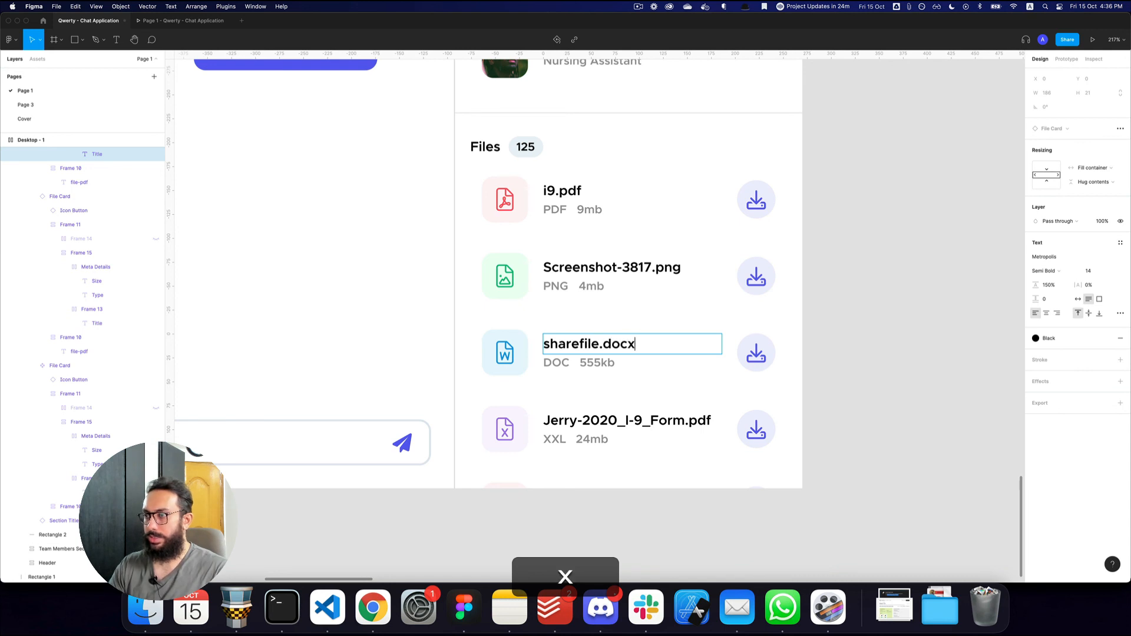
Step: Change the extension of the fourth File Card's title to xxl
key(Escape)
double_click(628, 419)
double_click(698, 420)
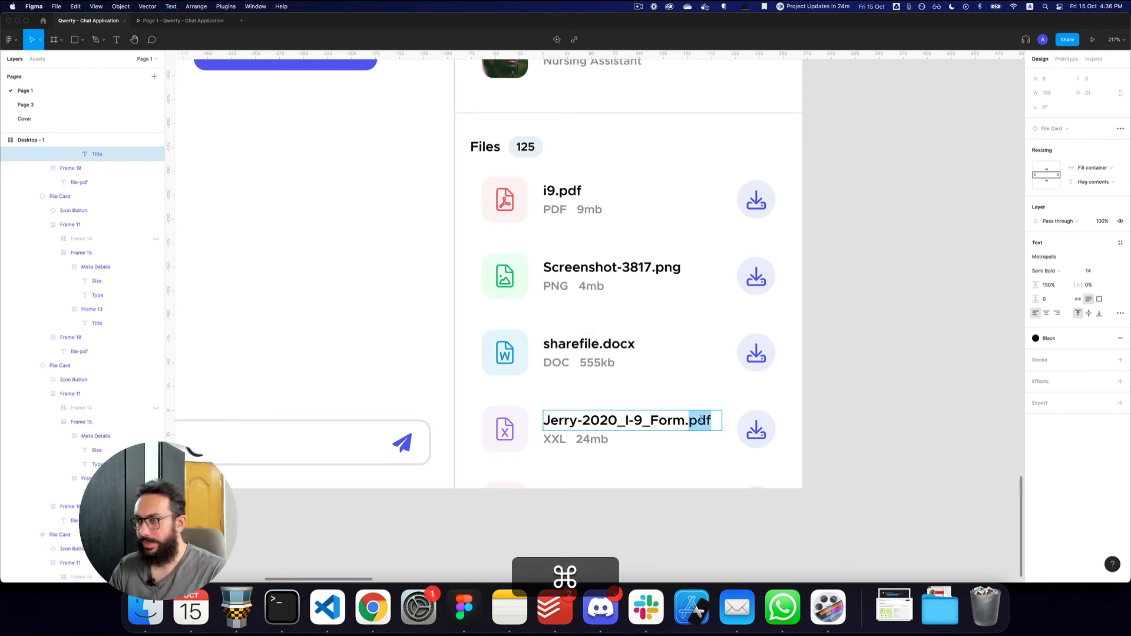
text(xxl)
key(Escape)
key(Escape)
Step: Check the updated Files section in the prototype preview and return to the design file
alt+click(858, 394)
key(super+3)
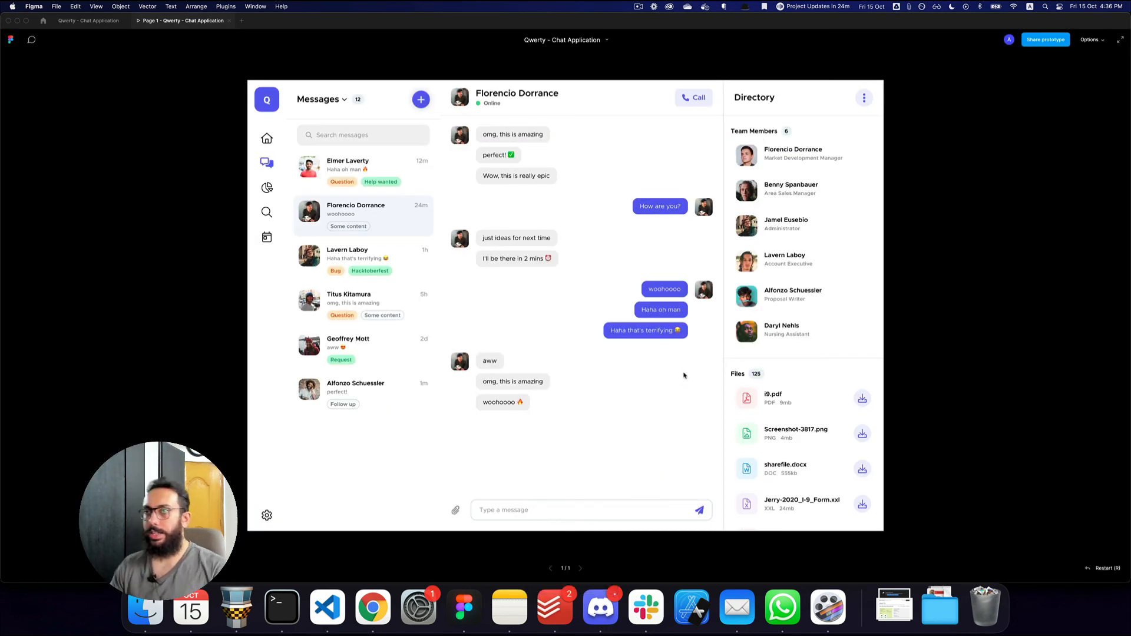
key(super+2)
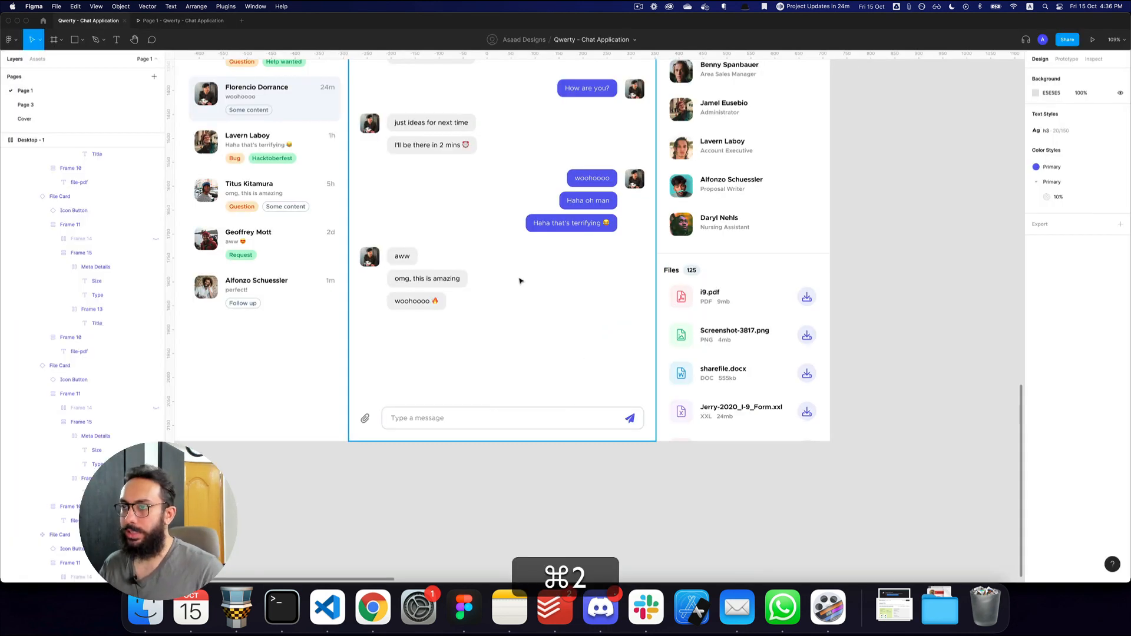
Step: Collapse the expanded layers in the layer tree and select the Messages Panel frame
drag(519, 280, 631, 340)
click(424, 365)
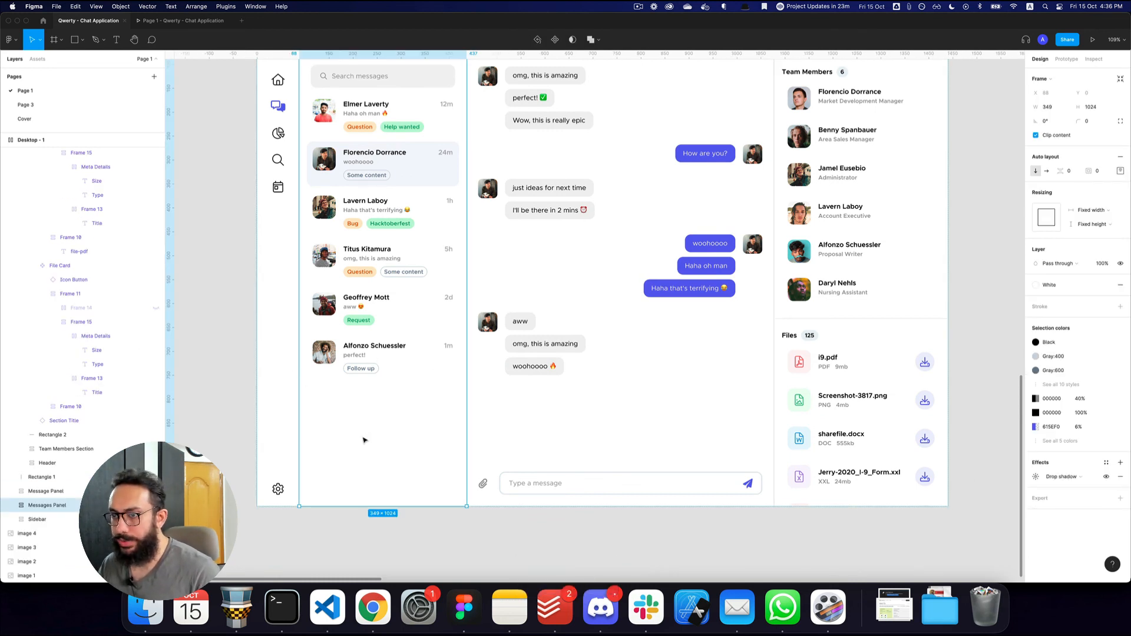
click(484, 525)
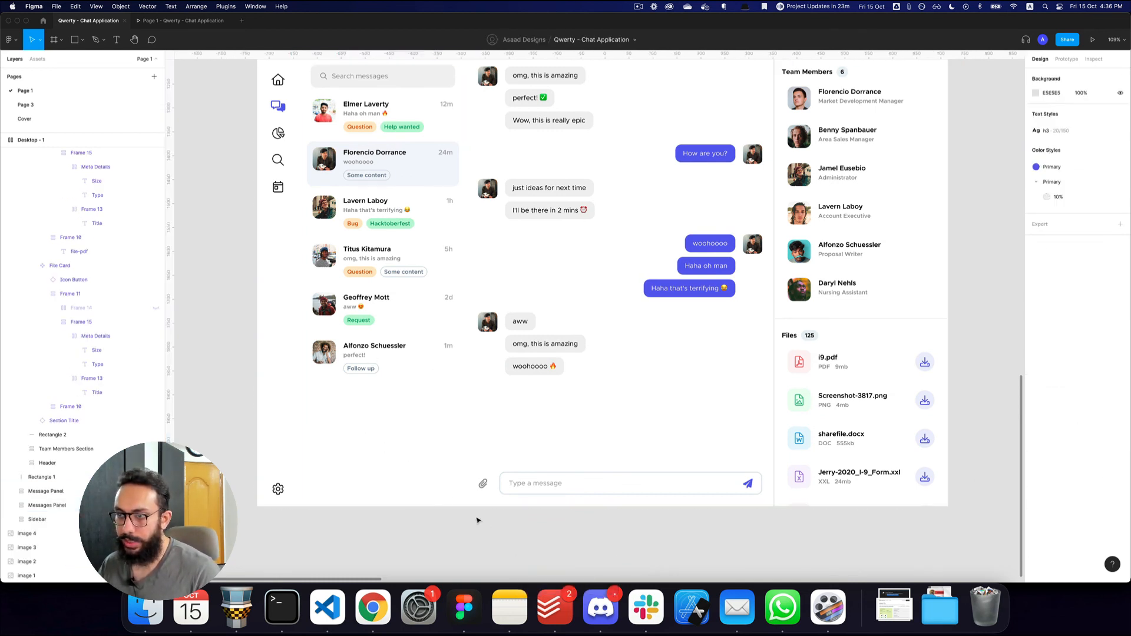
key(alt+l)
click(438, 470)
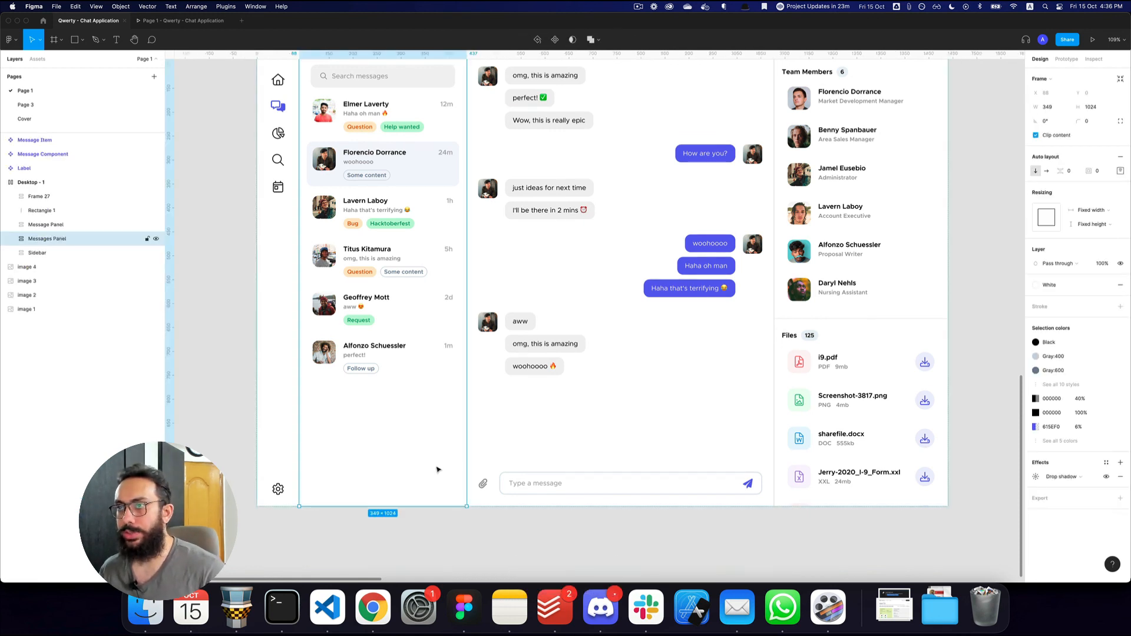
Step: Remove the auto layout from the Desktop - 1 frame so its child frames can be restacked freely
scroll(444, 470, up, 5)
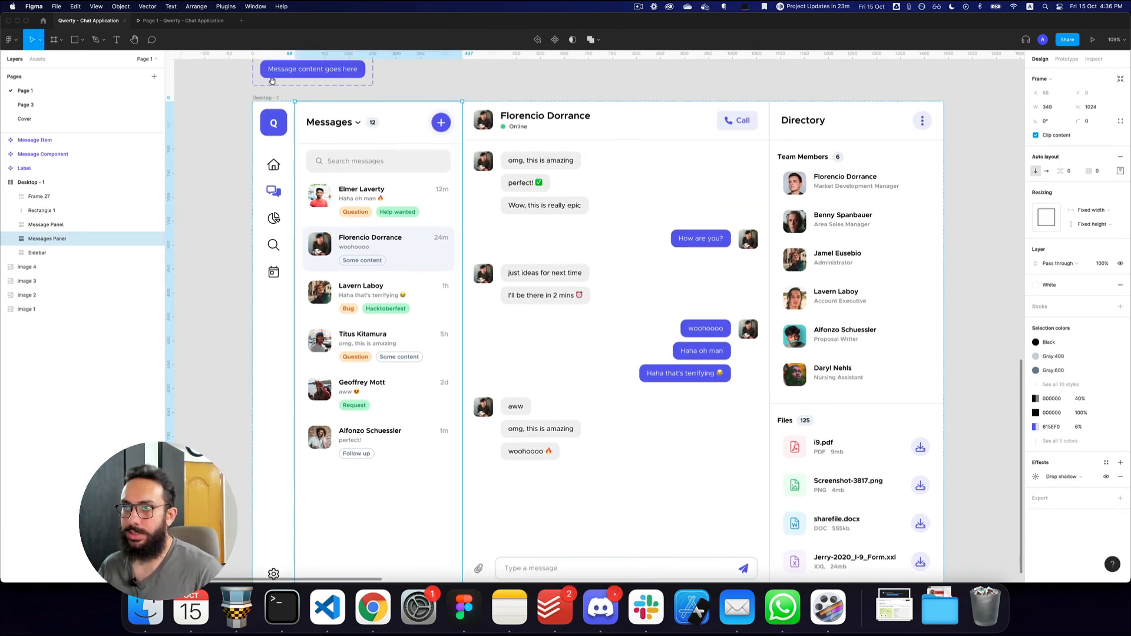
click(272, 98)
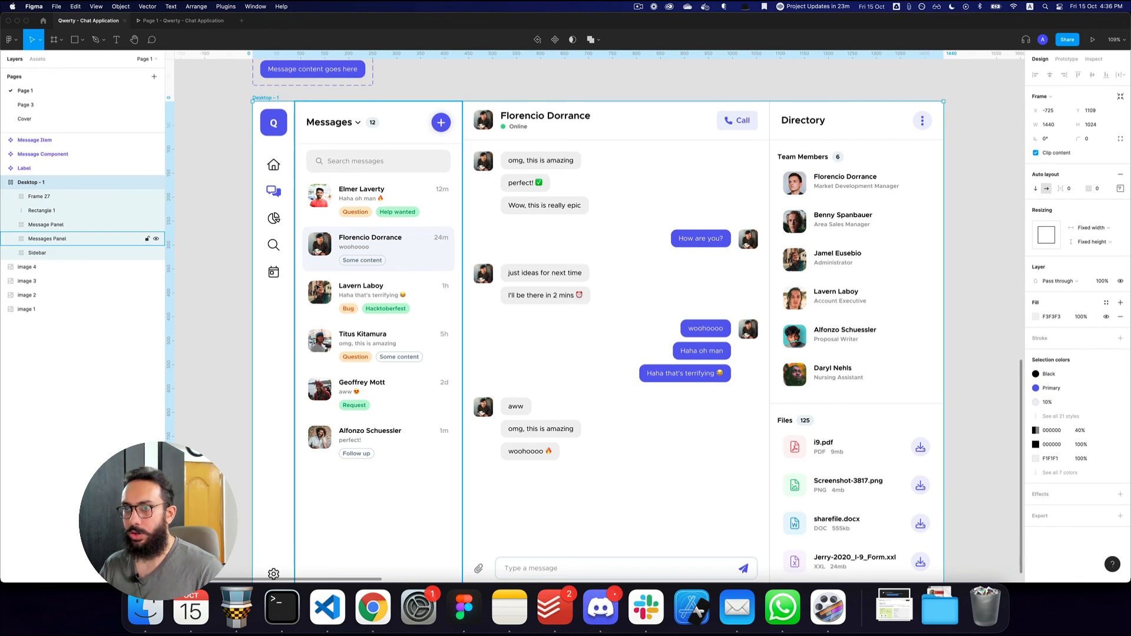
click(274, 278)
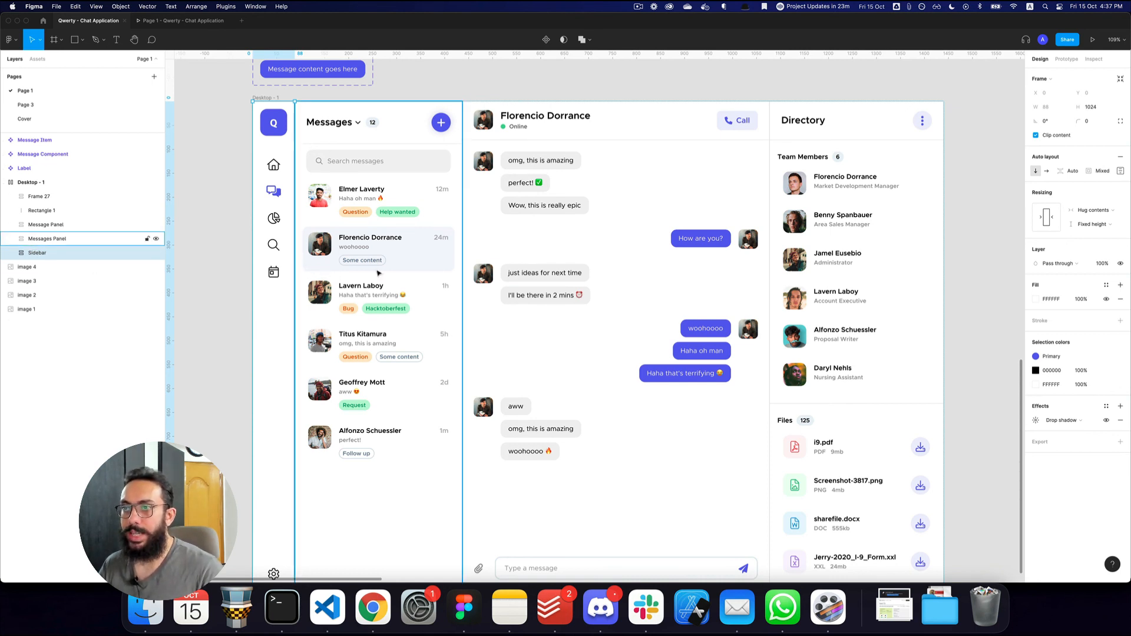
click(44, 239)
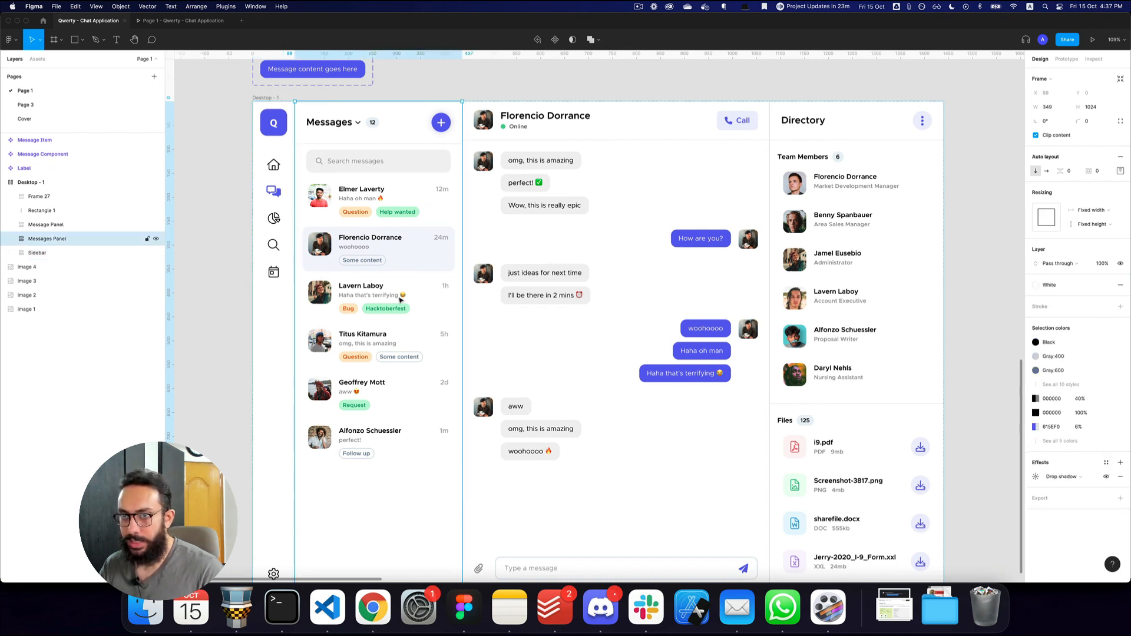
click(33, 253)
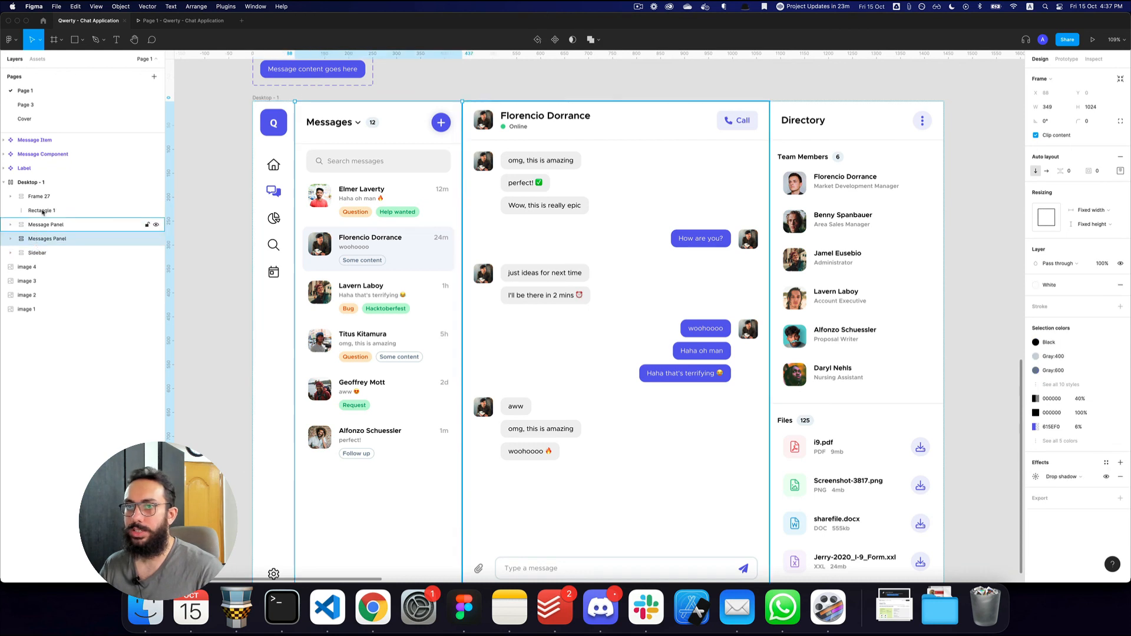
click(73, 184)
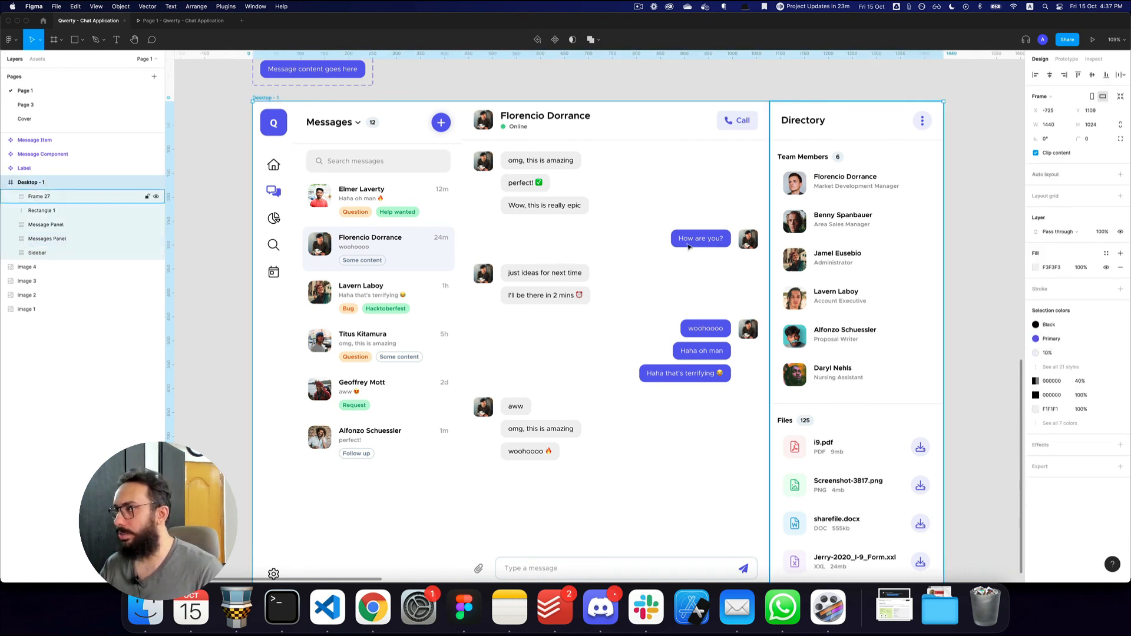
Step: Bring the Sidebar frame forward to the top of the layer order inside Desktop - 1
click(280, 329)
scroll(280, 328, down, 2)
key(super+bracketright)
key(super+bracketright)
key(super+bracketright)
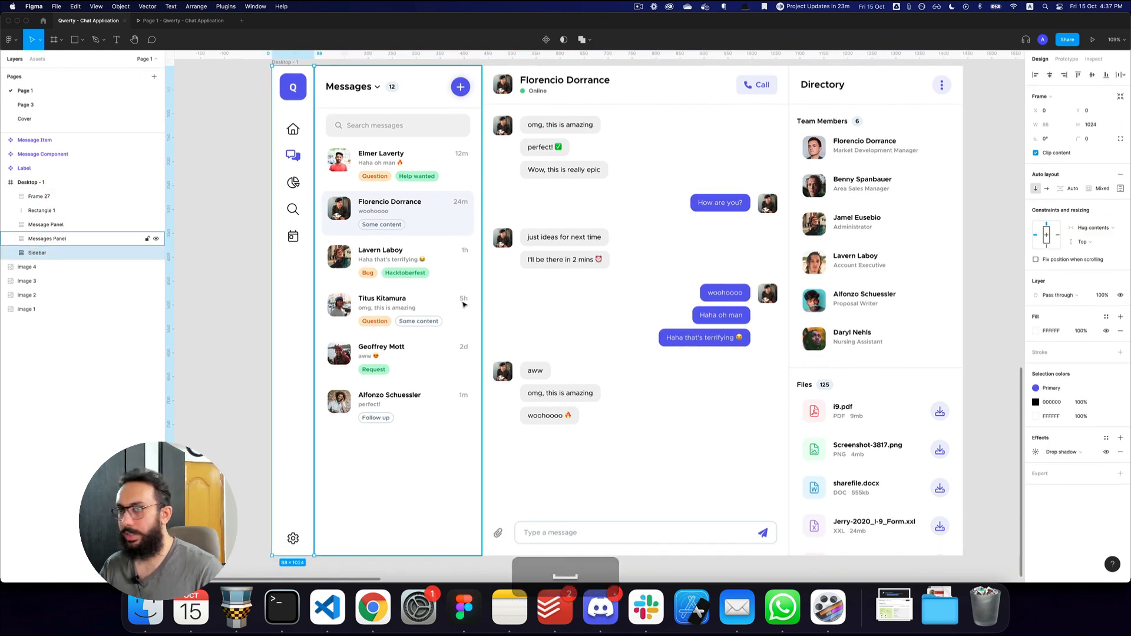
key(super+bracketright)
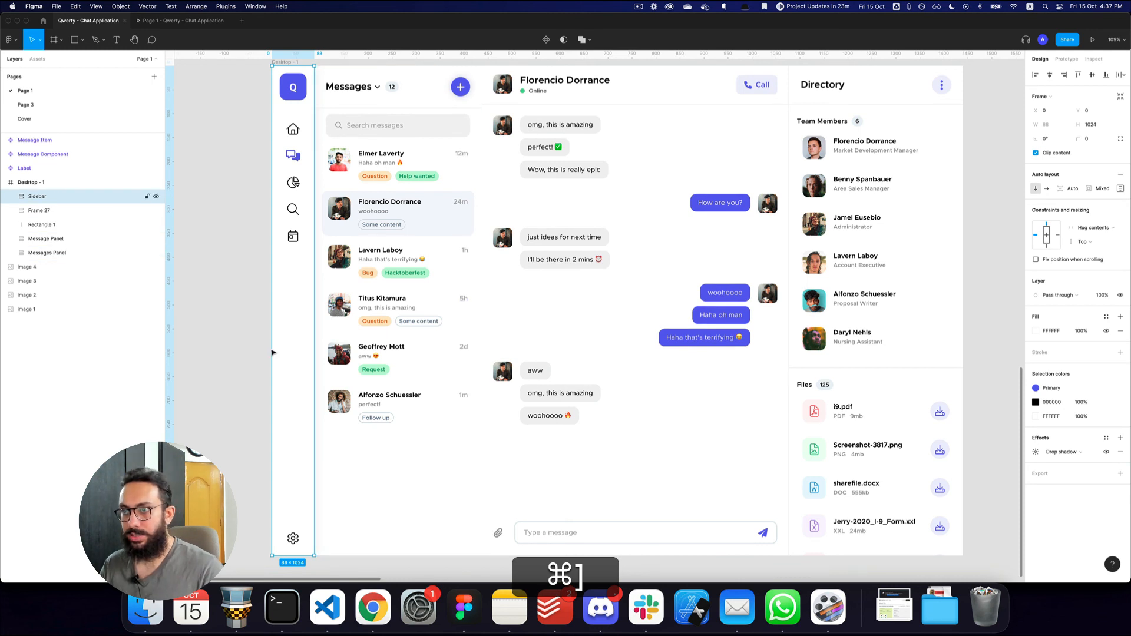
click(246, 347)
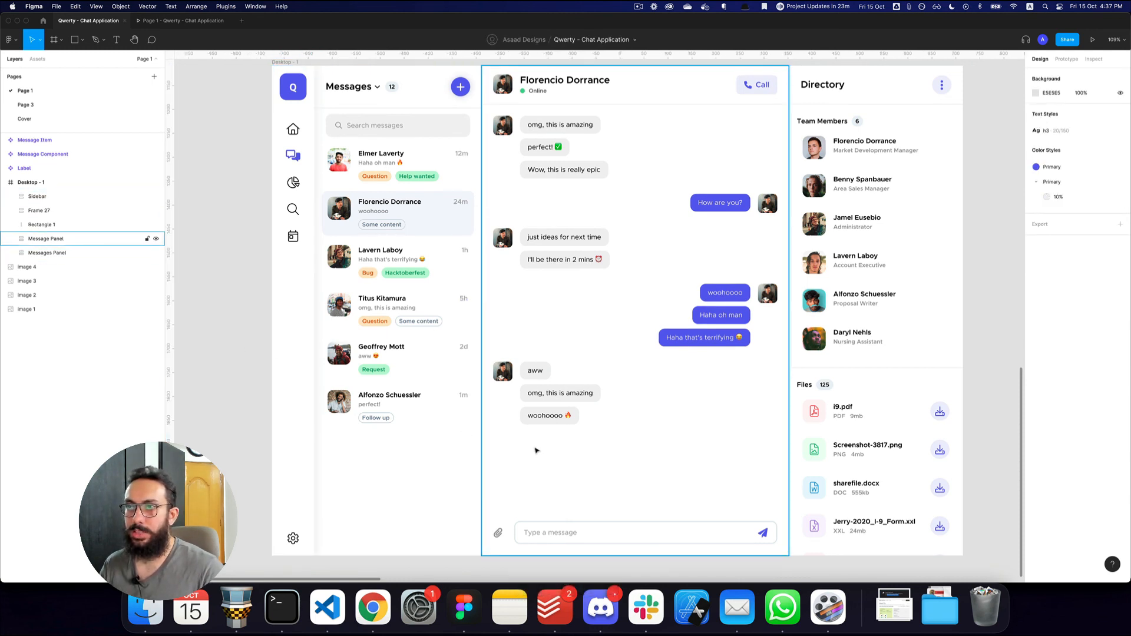
Step: Move the Messages Panel forward in the layer order so it sits directly beneath the Sidebar
click(405, 428)
key(super+bracketright)
key(super+bracketright)
key(super+bracketright)
key(super+bracketright)
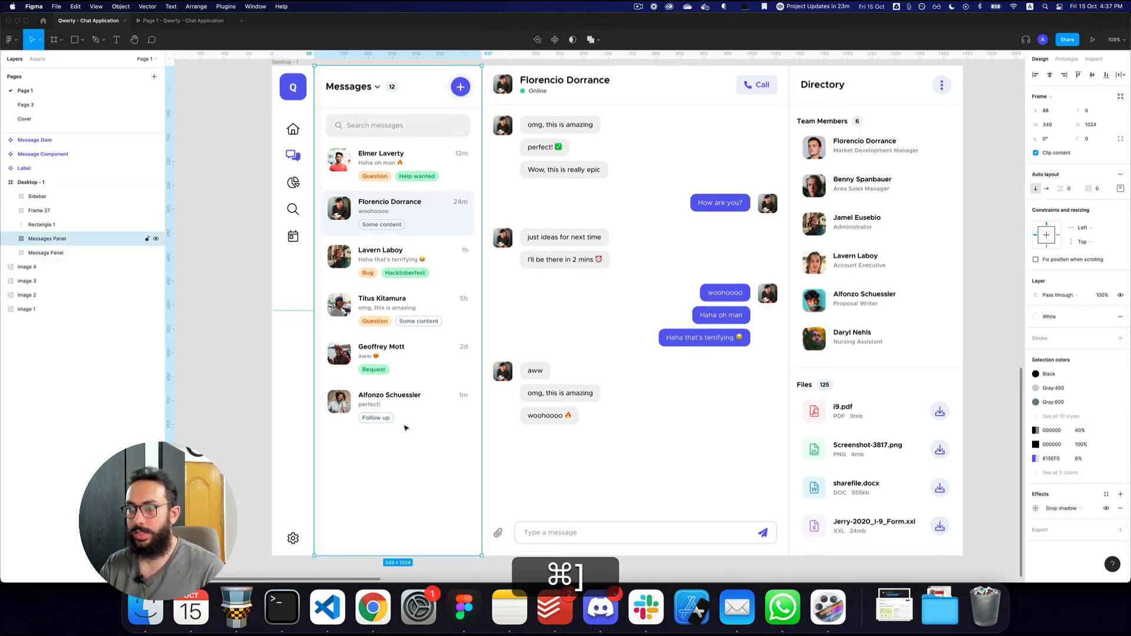
key(super+bracketleft)
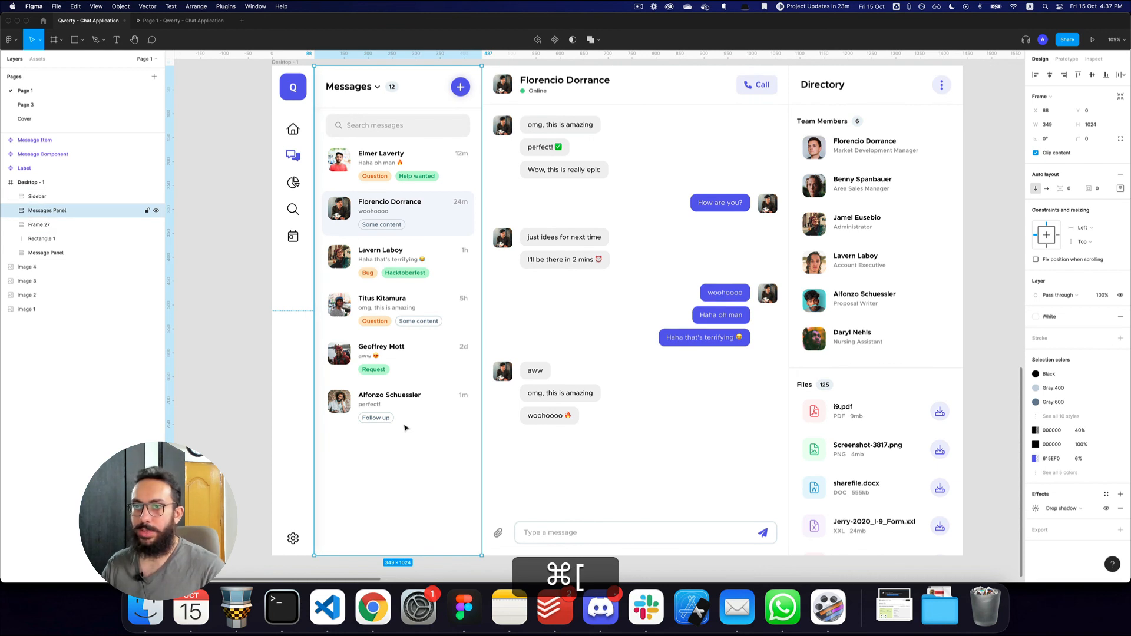
click(241, 399)
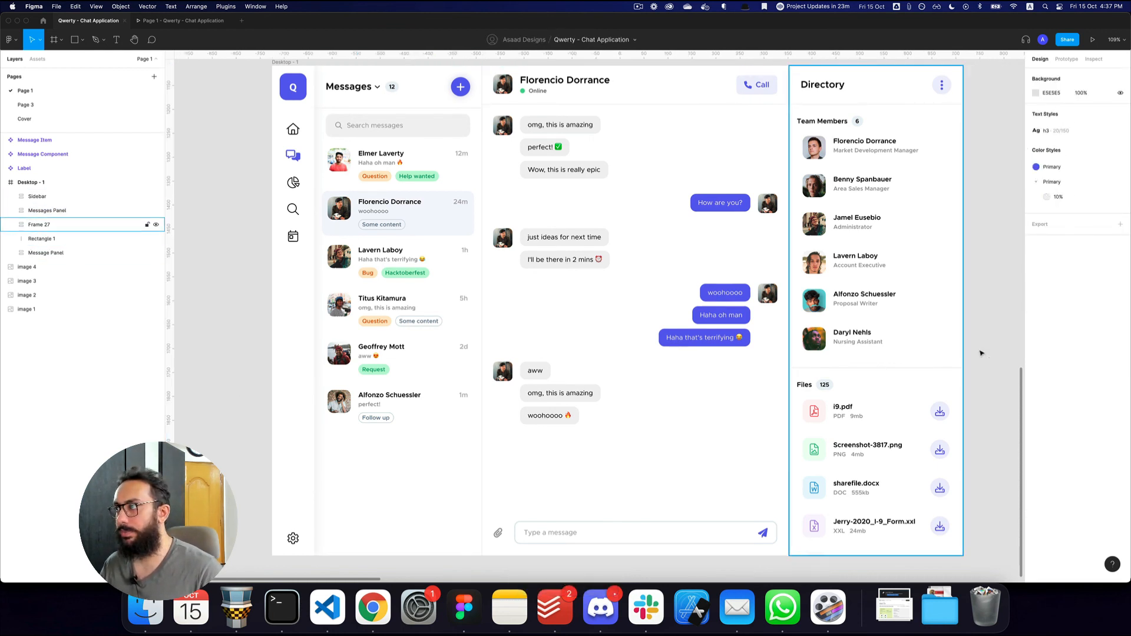
Step: Review the restacked panels and their shadows in the prototype preview and back on the canvas
key(super+3)
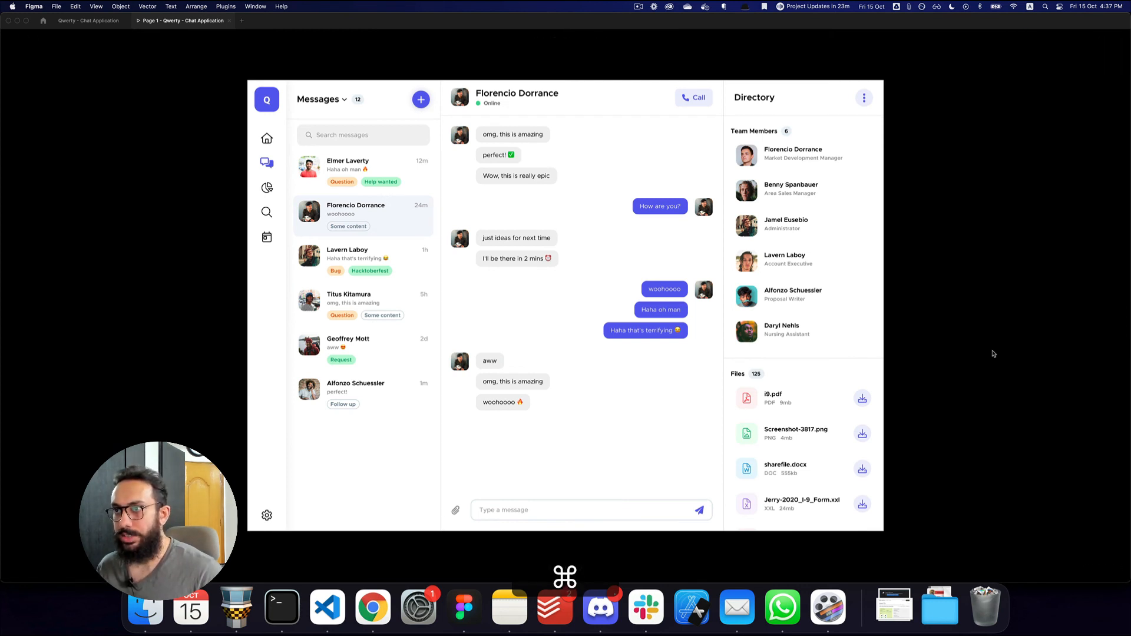
key(super+2)
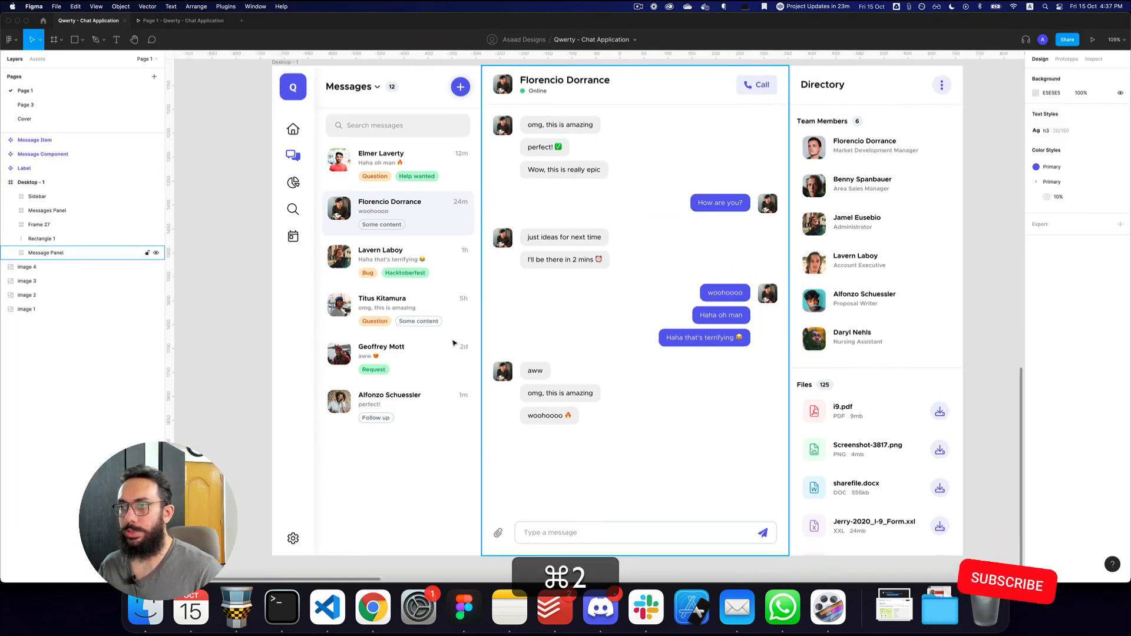
click(313, 352)
key(z)
alt+click(322, 348)
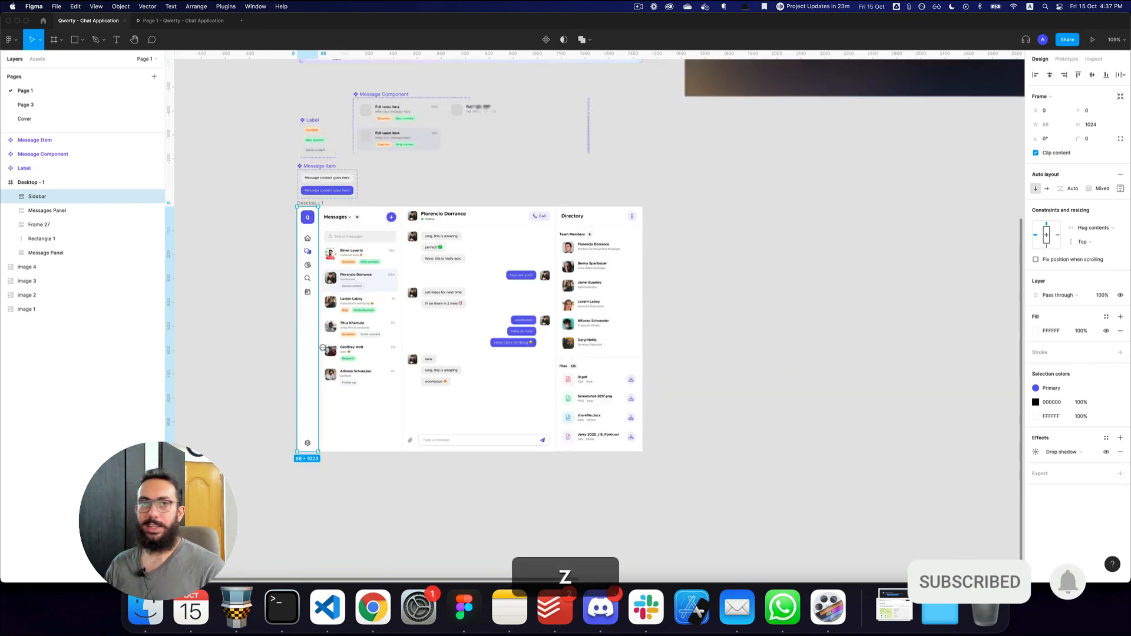